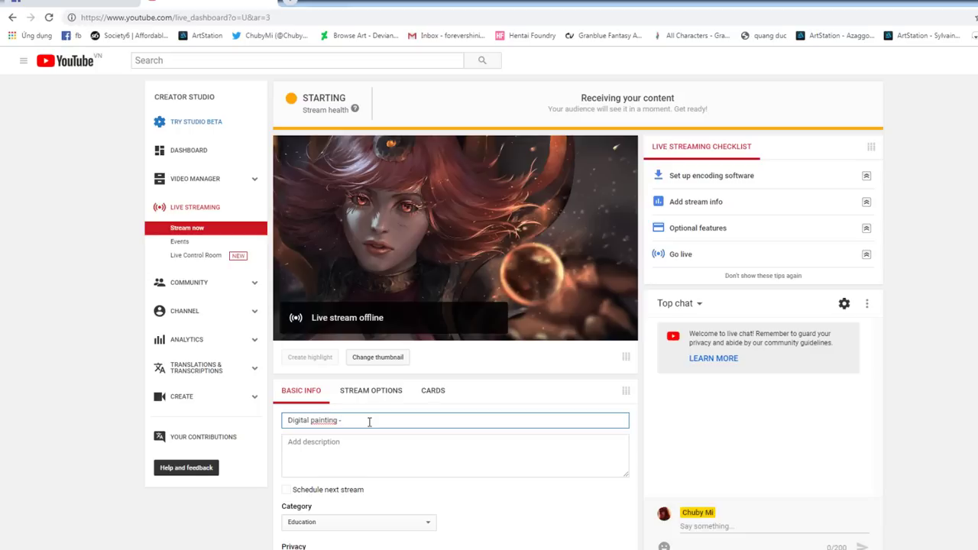
Complete the live stream title as "Digital painting - Paintool SAI" and save it
text(Painting)
key(BackSpace)
key(BackSpace)
text(ool)
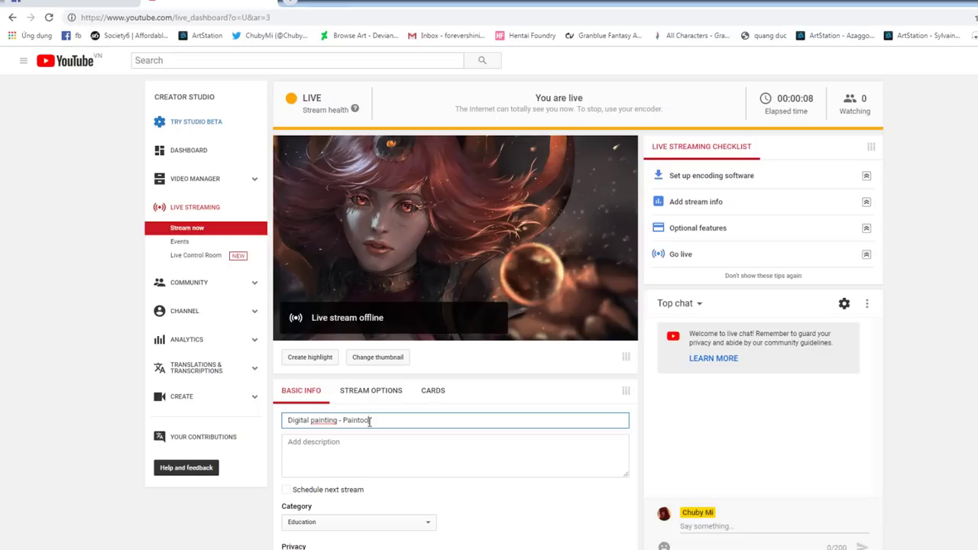
text( SAI)
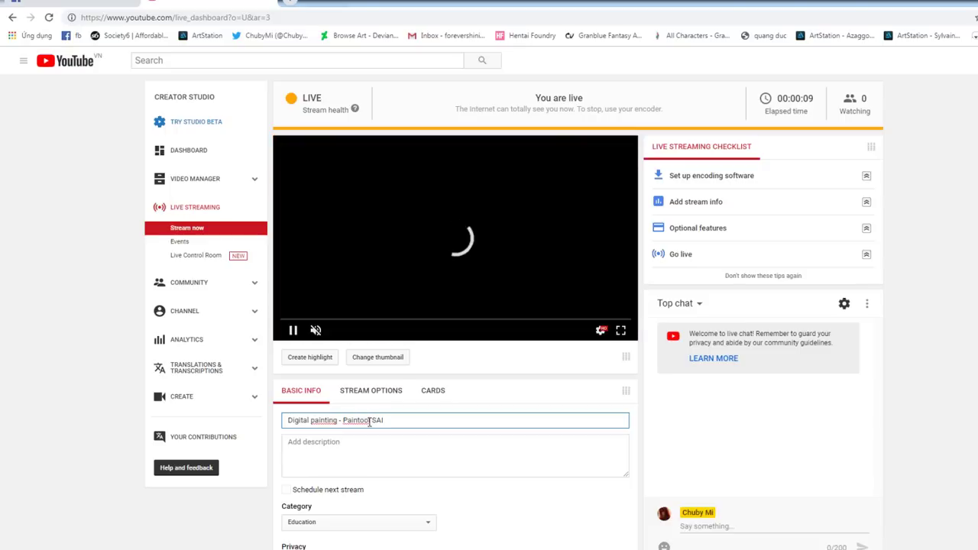
click(370, 446)
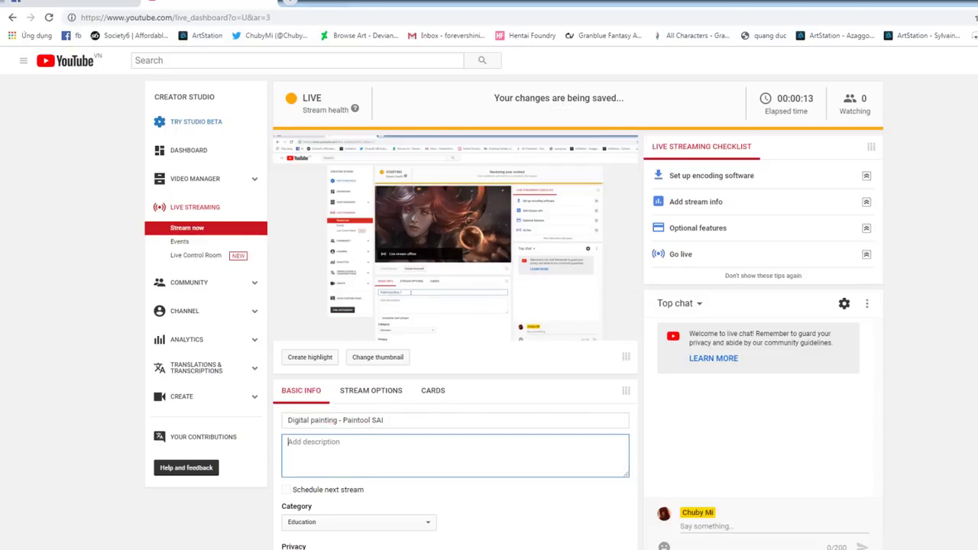
Move the browser window out of the way and switch to PaintTool SAI with the figure sketch page
key(alt+Tab)
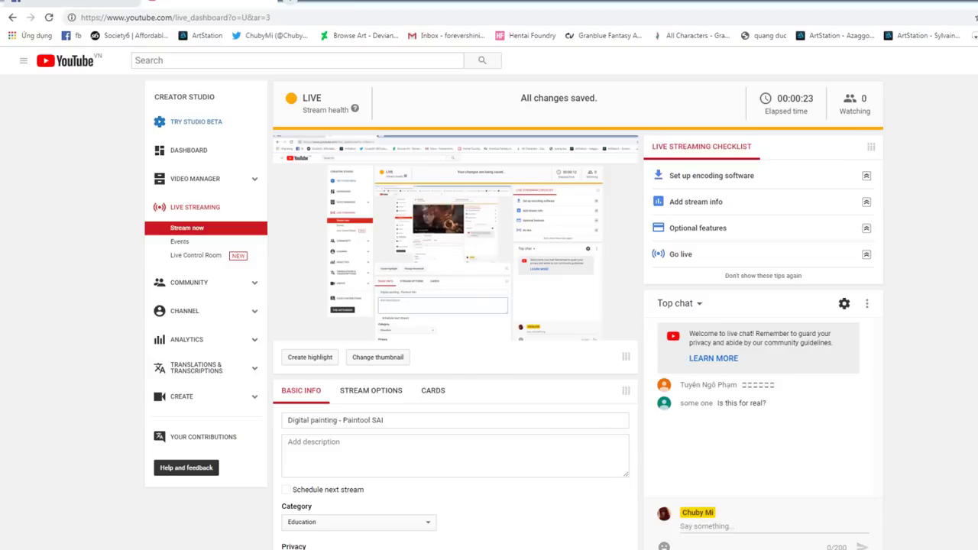
key(alt+Tab)
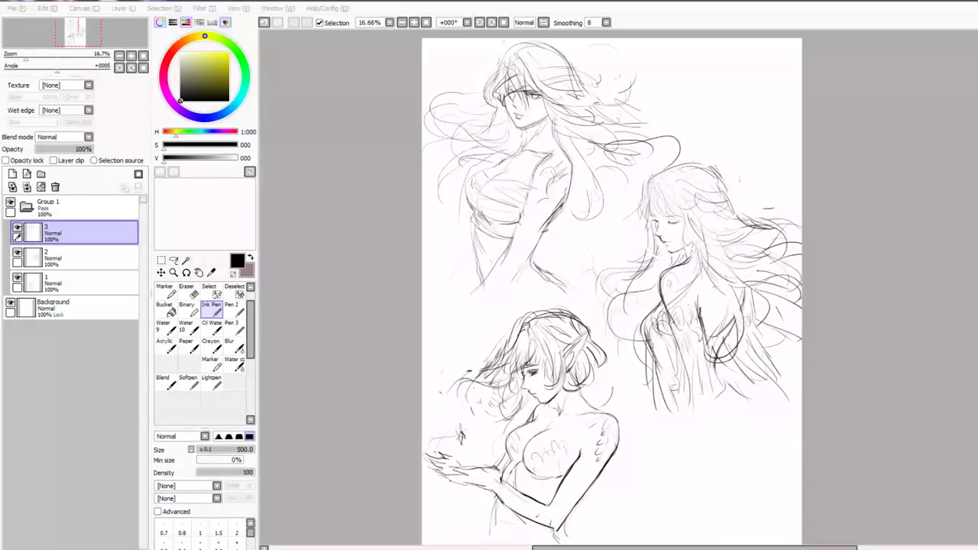
key(alt+Tab)
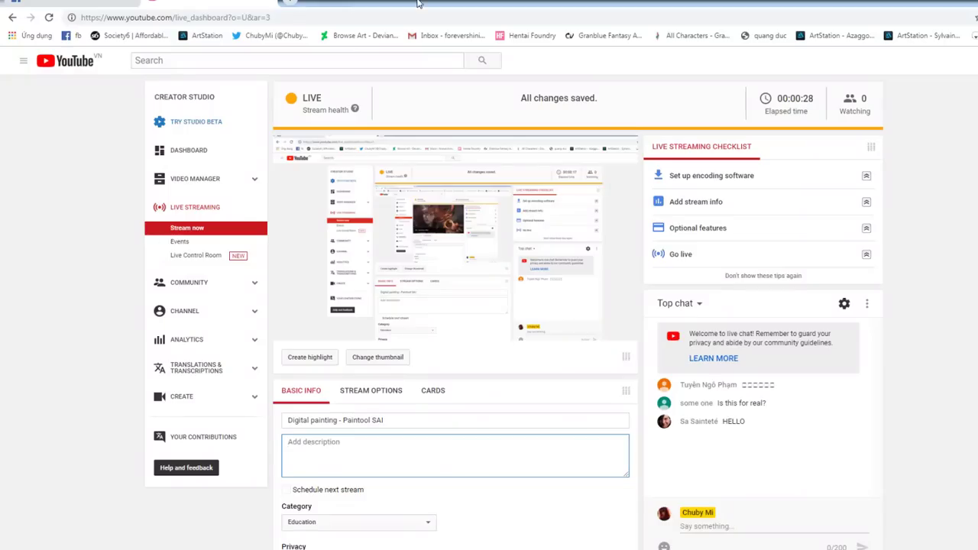
drag(418, 2, 977, 86)
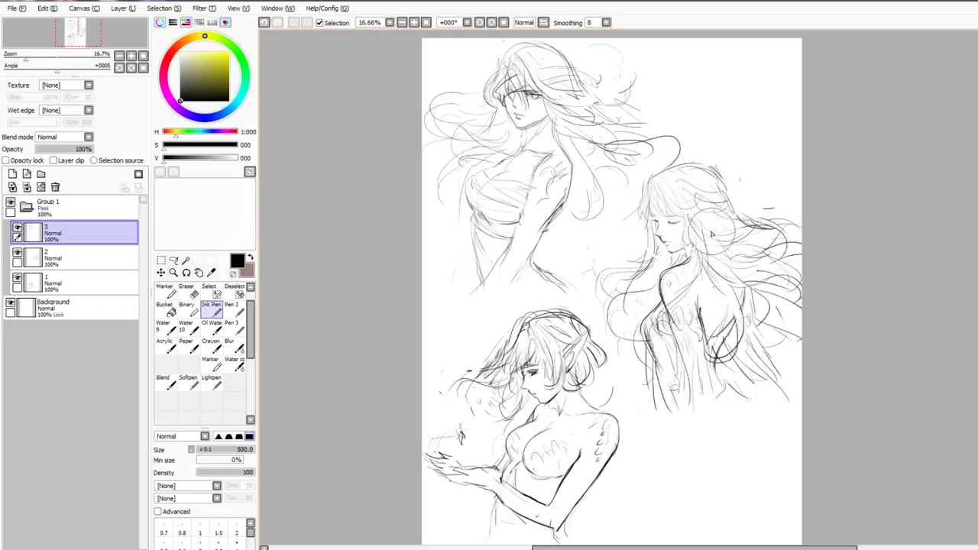
Hide sketch layers 1 and 2 in Group 1, keeping only layer 3 displayed
drag(556, 237, 518, 235)
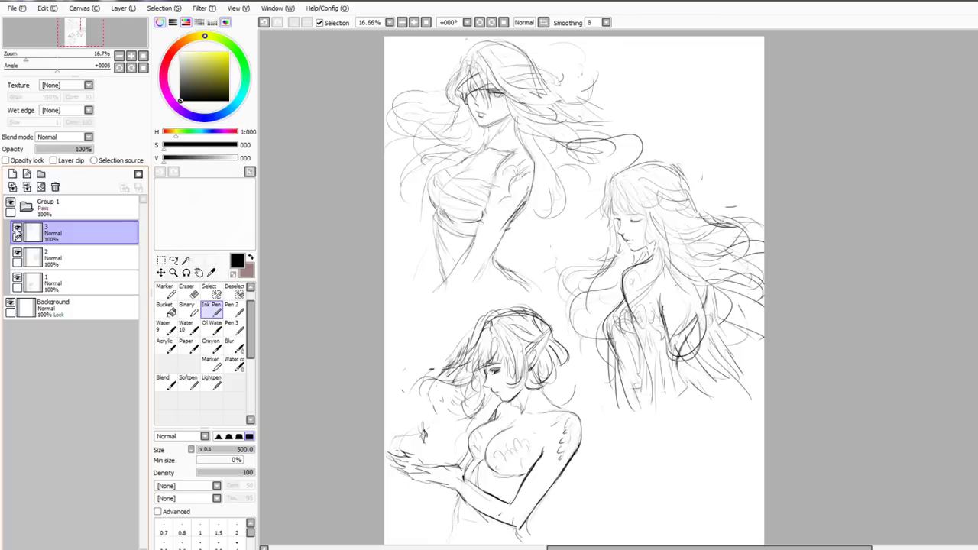
click(21, 261)
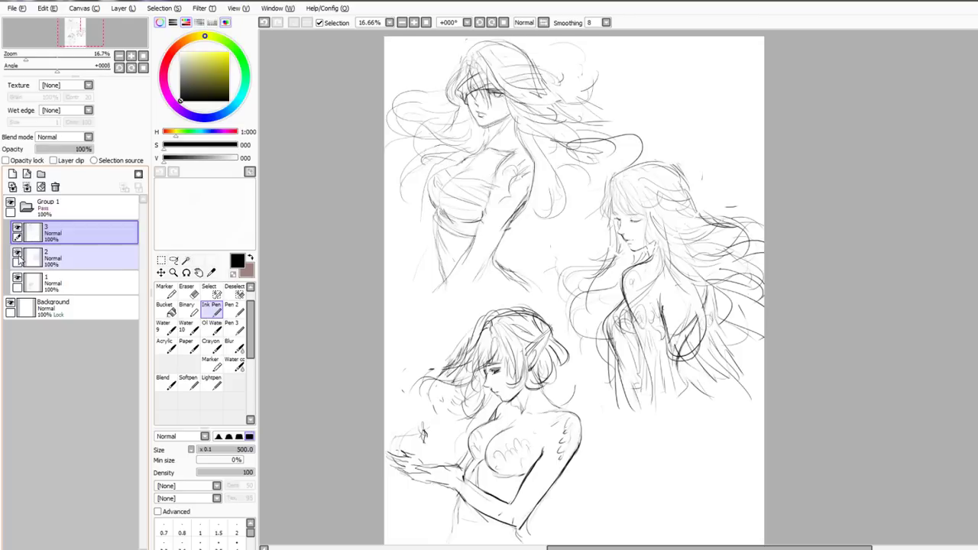
click(18, 254)
click(18, 279)
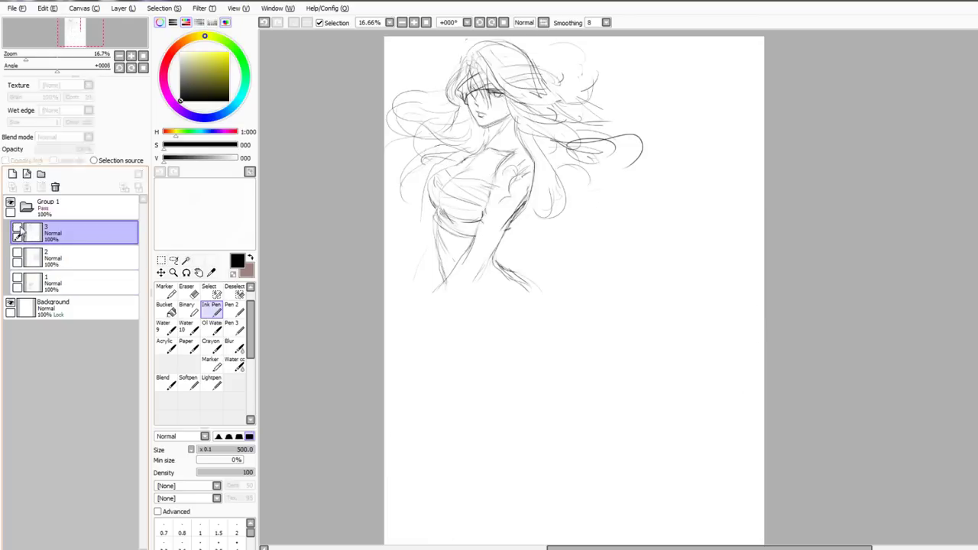
click(17, 228)
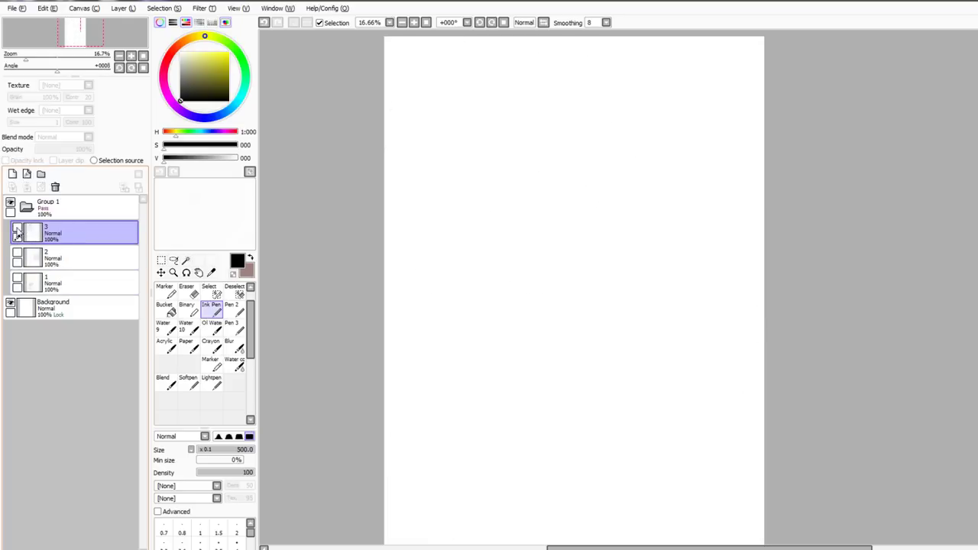
click(17, 228)
Take layer 3 out of Group 1, collapse that group, and put the layer into a new folder above it
drag(62, 233, 64, 210)
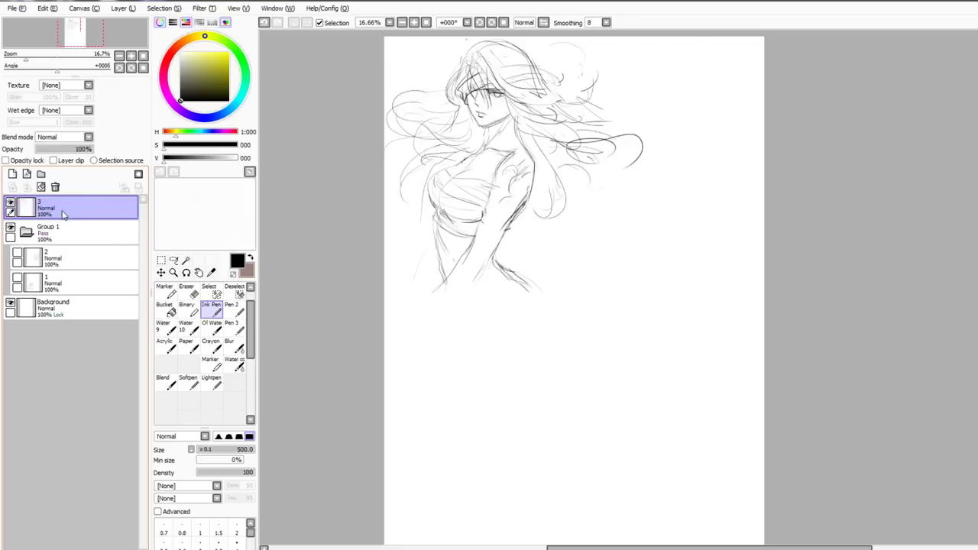
click(28, 232)
click(41, 175)
drag(54, 231, 57, 213)
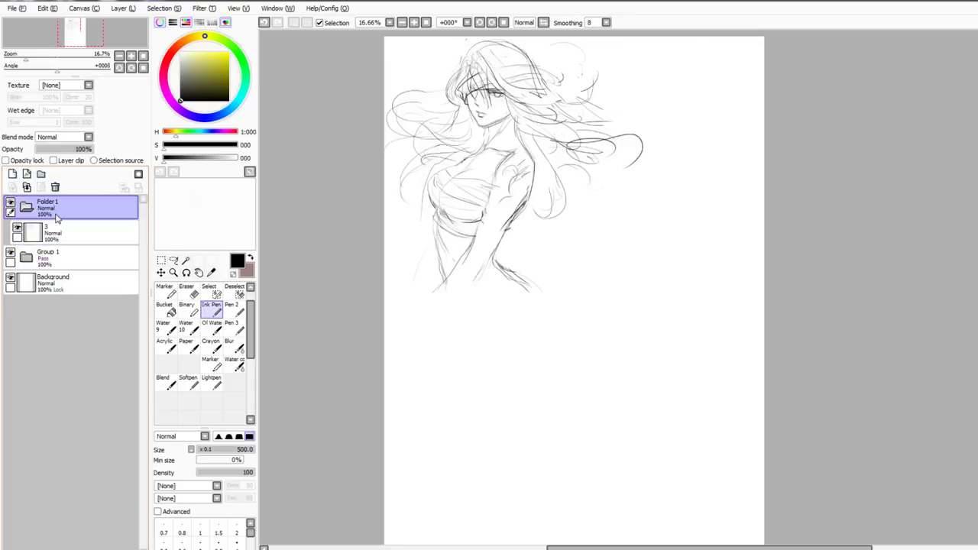
Select and clear the area beside the figure's hair on layer 3 to remove stray marks
click(61, 226)
key(ctrl+t)
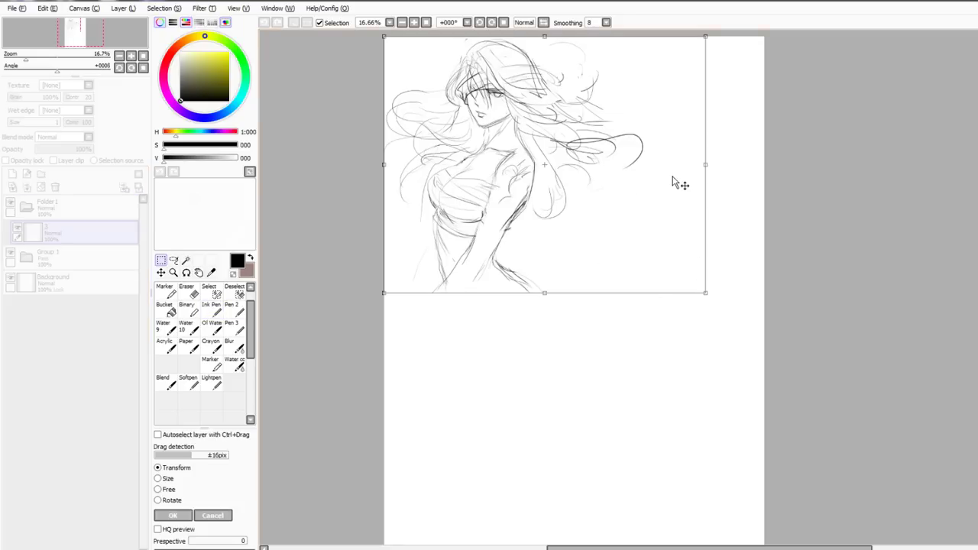
key(Return)
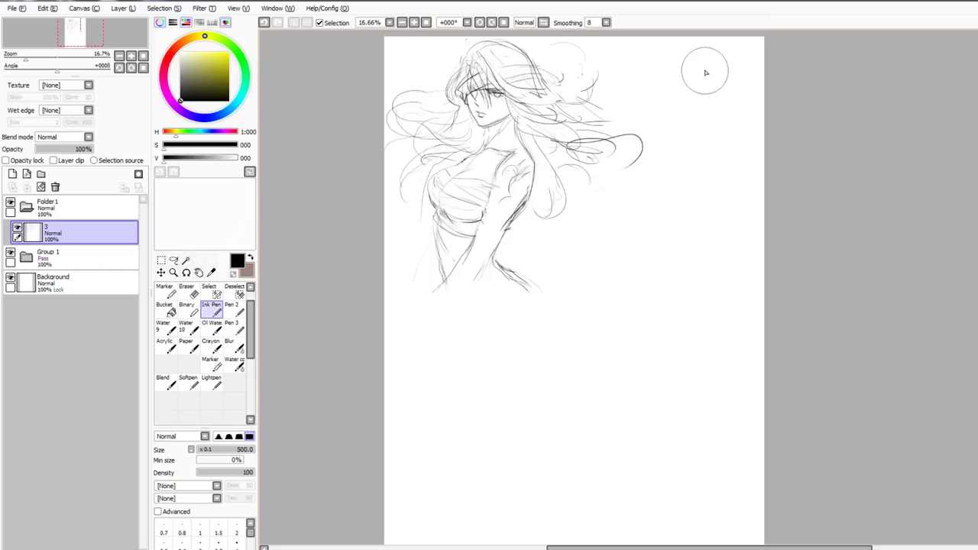
drag(642, 215, 623, 246)
key(m)
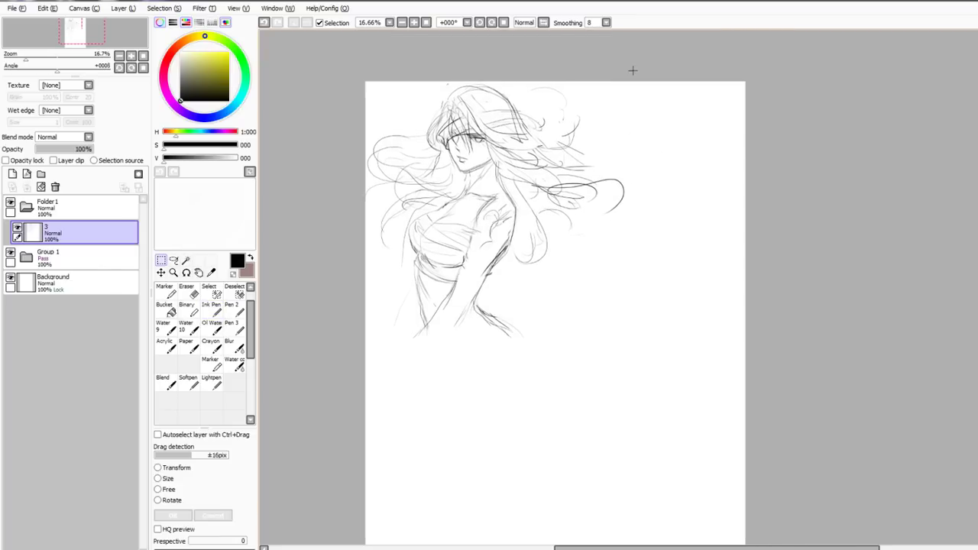
drag(624, 74, 782, 376)
key(ctrl+d)
key(ctrl+t)
mouse_move(626, 348)
mouse_down()
mouse_move(699, 451)
mouse_move(716, 518)
mouse_move(779, 490)
mouse_up()
scroll(699, 340, down, 2)
drag(630, 342, 590, 243)
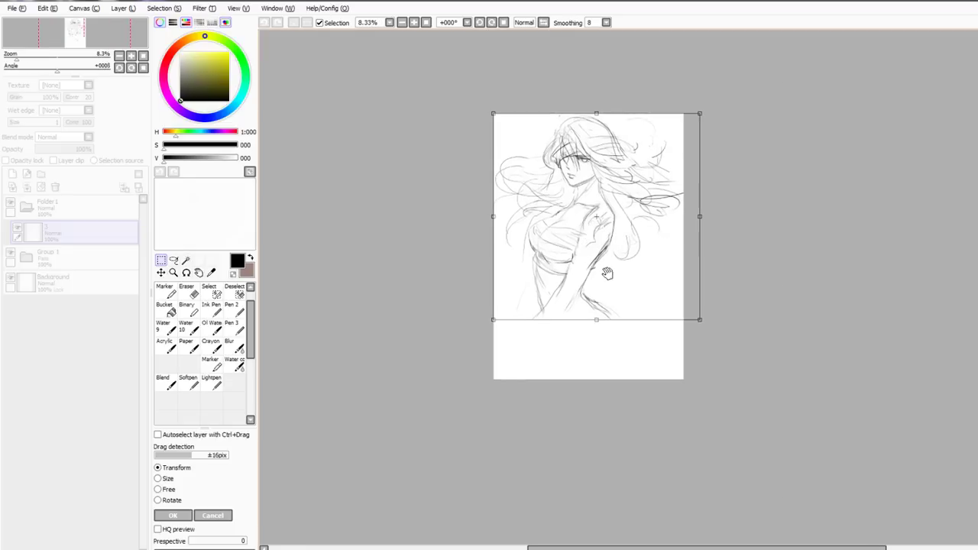
mouse_move(701, 322)
mouse_down()
mouse_move(755, 430)
mouse_move(712, 383)
mouse_up()
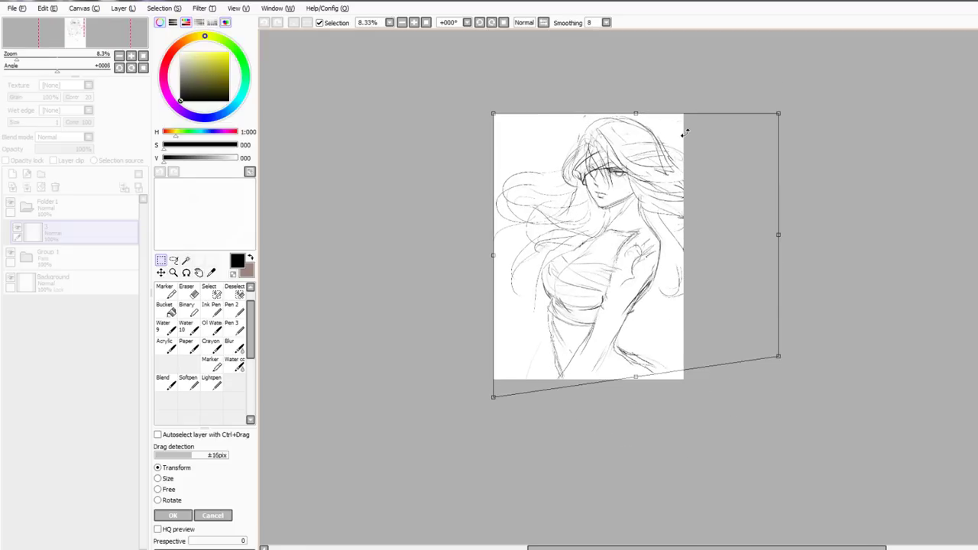
key(Escape)
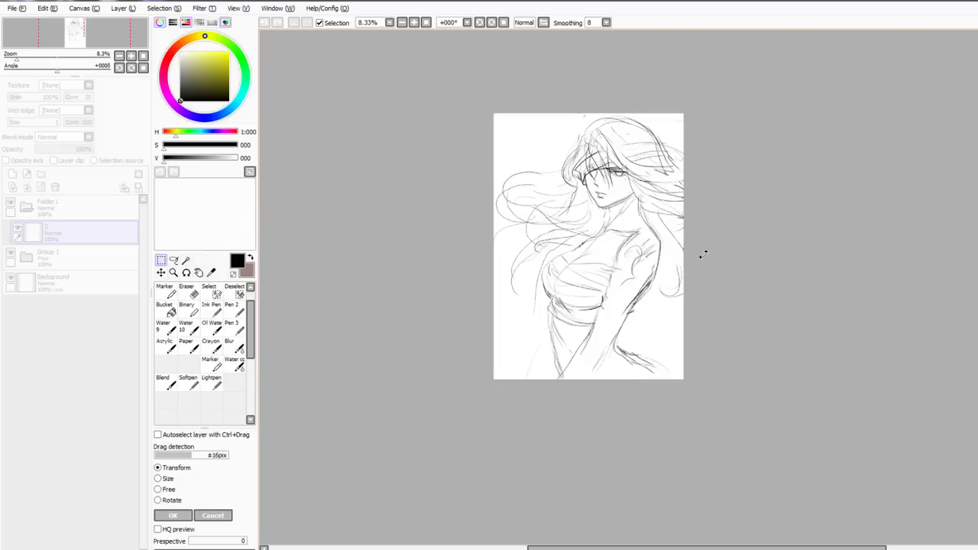
key(ctrl+z)
Enlarge the layer 3 sketch proportionally and position it so the figure fills most of the canvas
key(ctrl+t)
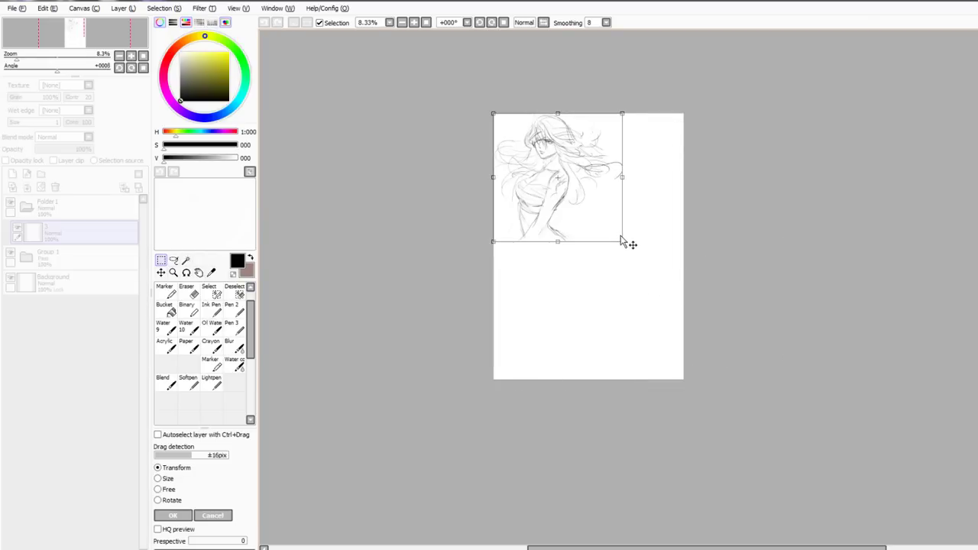
mouse_move(620, 242)
mouse_down()
mouse_move(711, 459)
mouse_move(699, 435)
mouse_move(706, 448)
mouse_up()
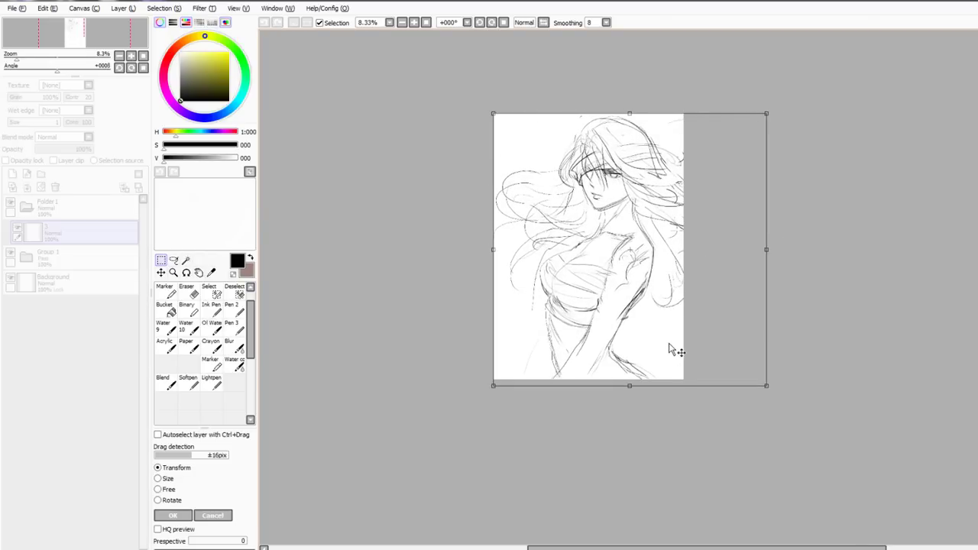
drag(669, 346, 655, 351)
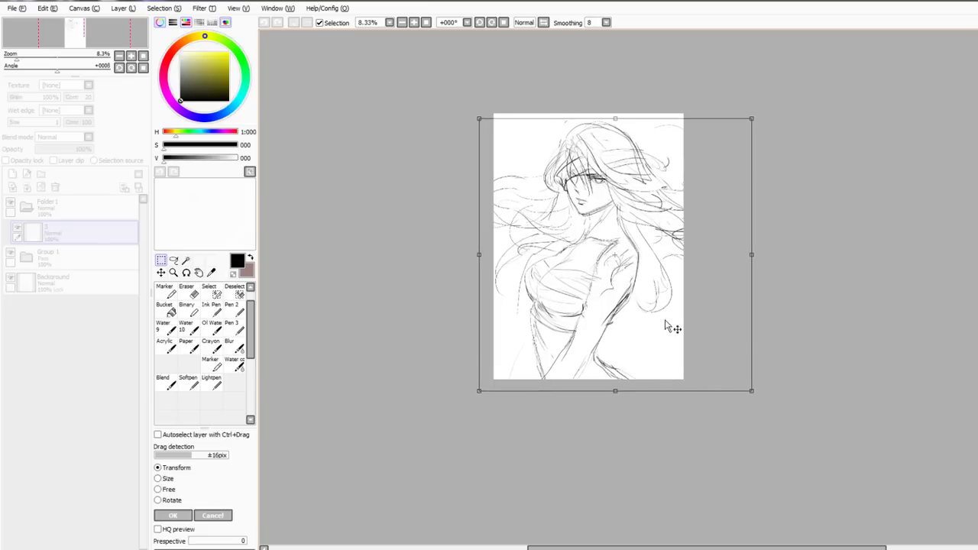
drag(755, 115, 734, 132)
drag(699, 189, 691, 188)
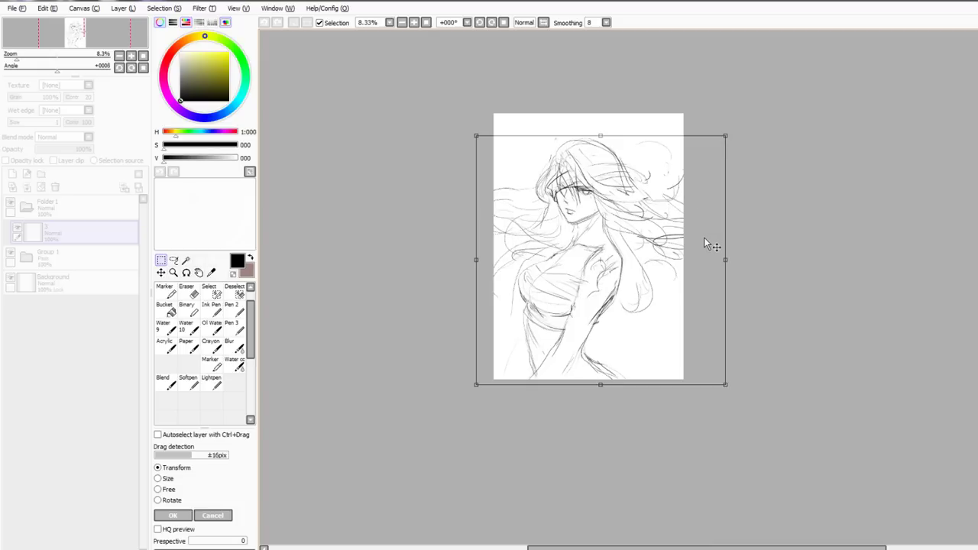
key(Return)
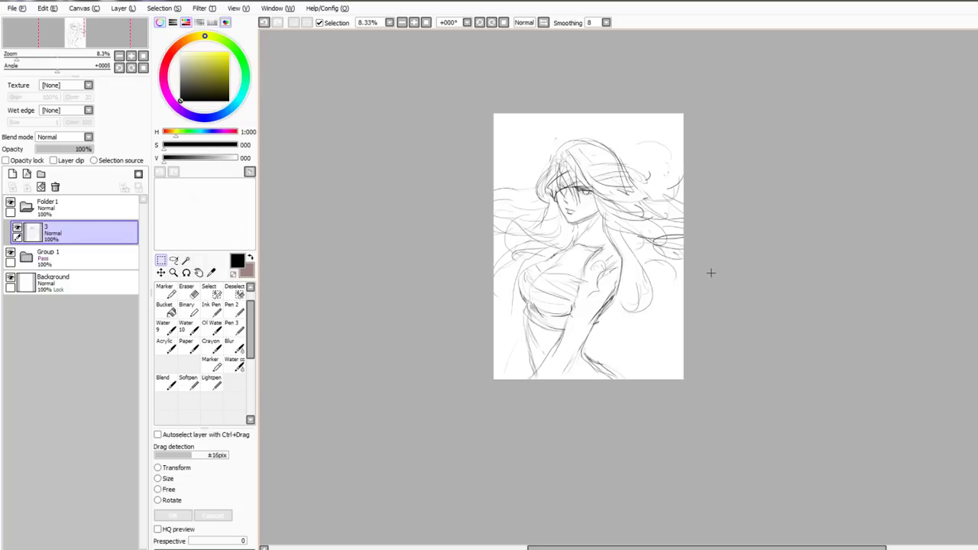
Lower layer 3's opacity to 15% and add a new layer above it for the line art
key(b)
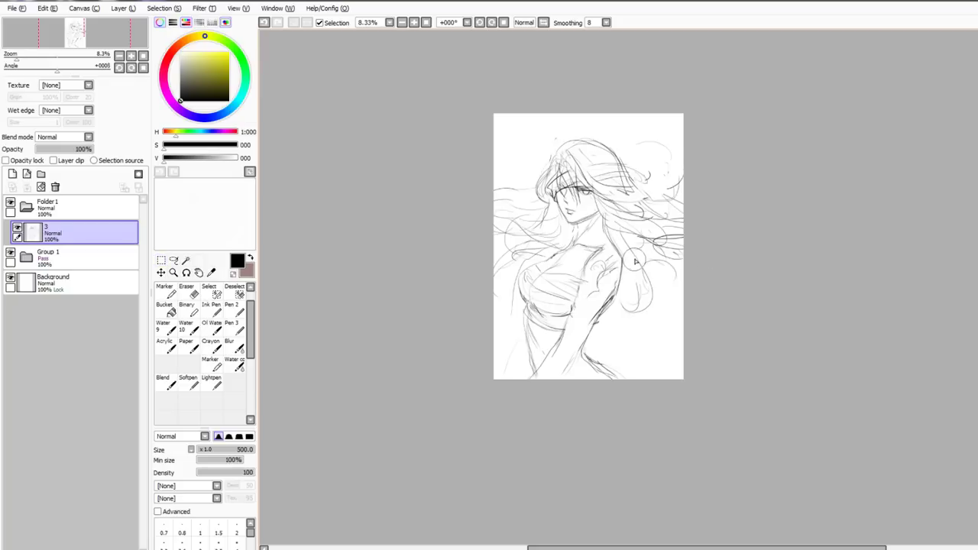
scroll(634, 258, up, 2)
drag(88, 149, 47, 157)
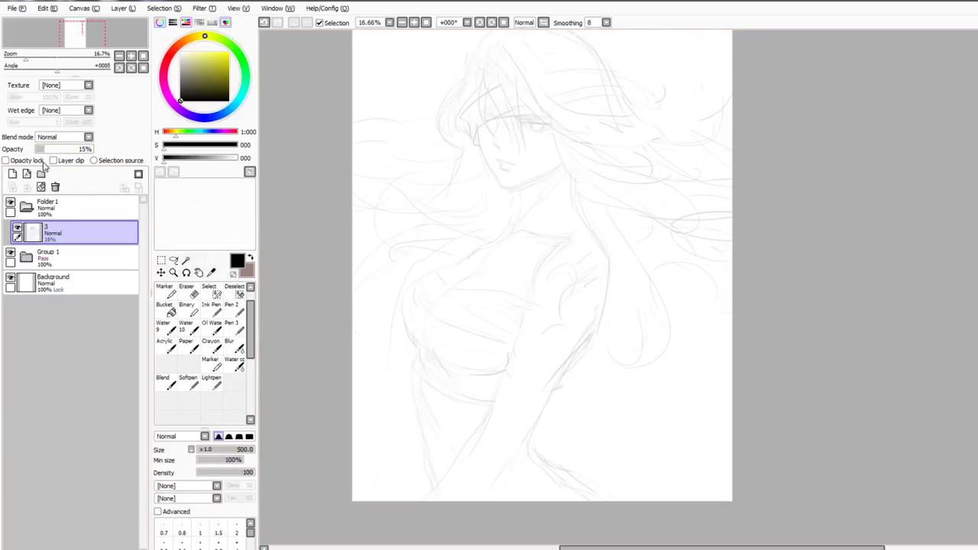
click(12, 173)
key(n)
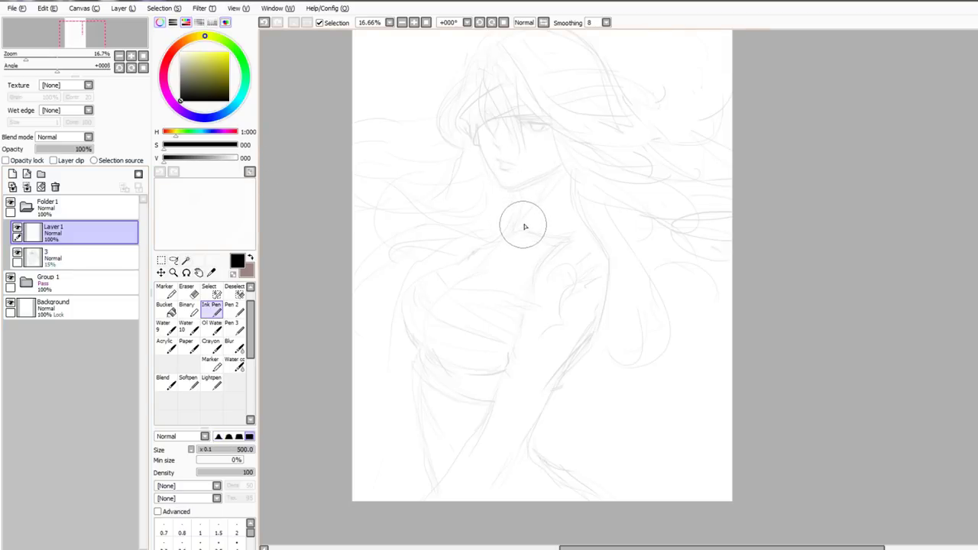
key(bracketleft)
key(bracketleft)
key(bracketleft)
key(bracketleft)
key(bracketleft)
key(bracketleft)
scroll(531, 219, up, 2)
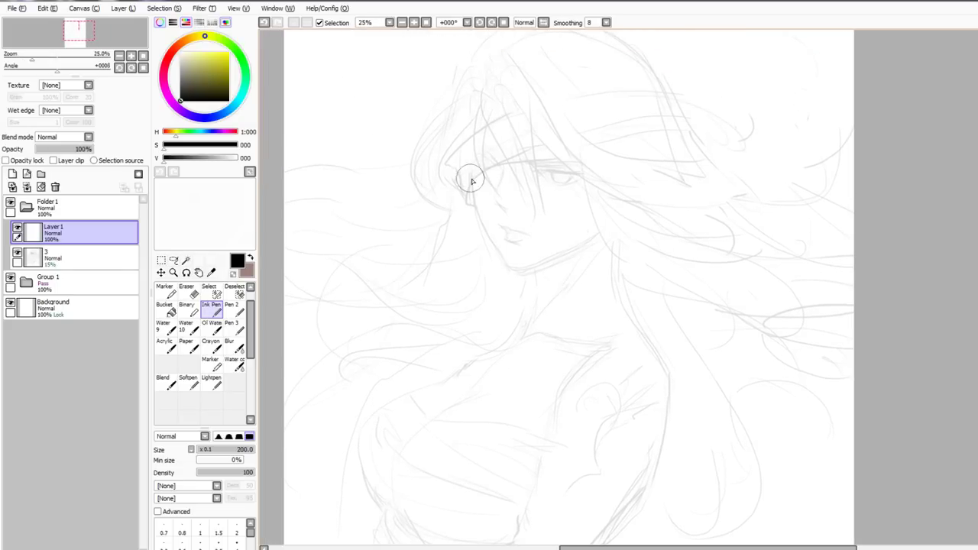
drag(478, 182, 481, 226)
key(ctrl+z)
key(ctrl+z)
Set up the line-art brush with a harder edge shape, minimum size 0% and size 40
key(b)
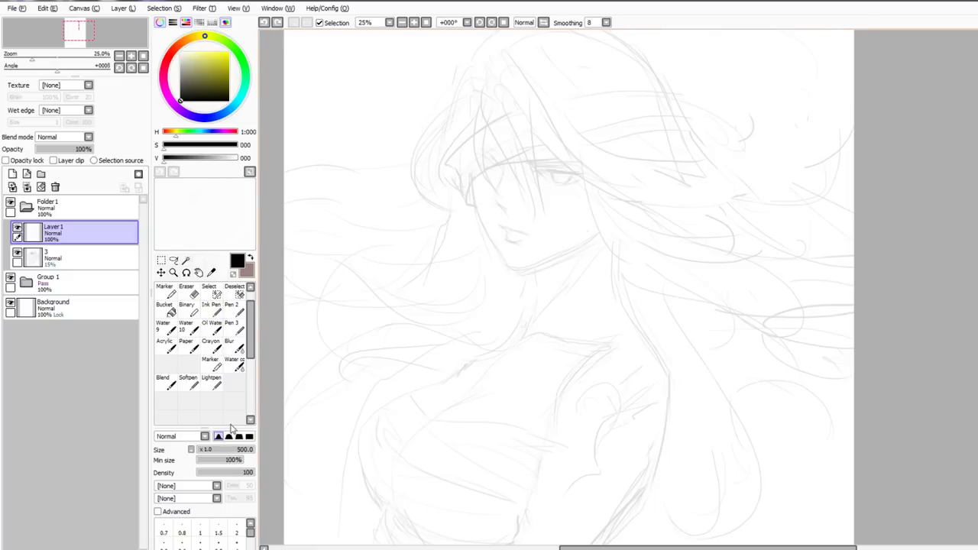
click(239, 438)
click(203, 462)
drag(208, 463, 181, 455)
key([)
key([)
key([)
key([)
key([)
key(bracketleft)
key(bracketleft)
key(bracketleft)
key(bracketleft)
key(bracketleft)
key(bracketleft)
key(bracketleft)
key(bracketleft)
Ink the far side of the face from beside the eye down to the chin, redoing unsatisfactory strokes
drag(476, 155, 482, 229)
key(ctrl+z)
drag(471, 181, 479, 219)
key(ctrl+z)
key(ctrl+z)
drag(476, 208, 497, 247)
key(ctrl+z)
drag(476, 210, 506, 266)
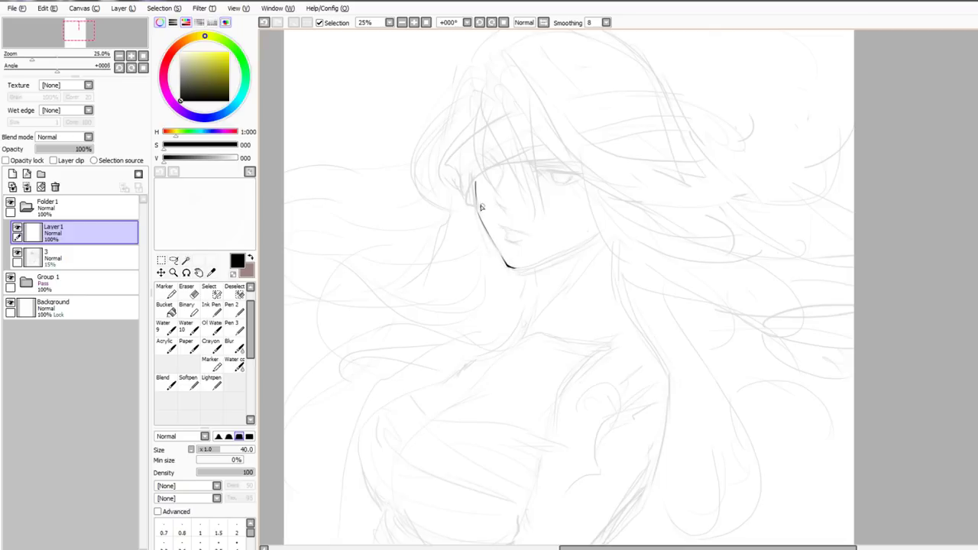
Ink the jawline from the chin up toward the ear, redoing strokes until the curve fits the sketch
drag(505, 267, 575, 247)
key(ctrl+z)
mouse_move(517, 268)
mouse_down()
mouse_move(587, 245)
mouse_move(592, 240)
mouse_move(575, 244)
mouse_move(605, 219)
mouse_up()
key(ctrl+z)
key(ctrl+z)
drag(572, 231, 573, 247)
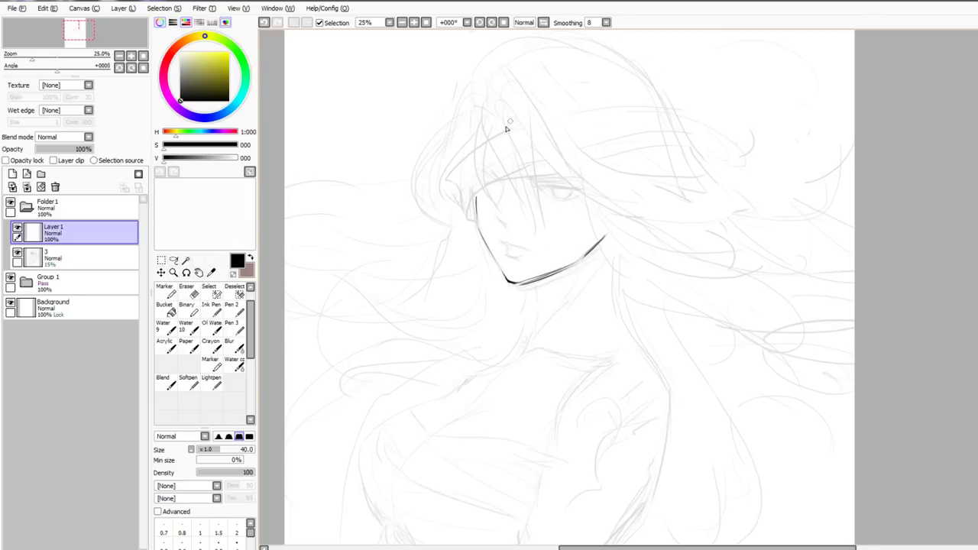
Ink the nose bridge and nostril over the faded sketch
drag(503, 186, 495, 212)
key(ctrl+z)
key(ctrl+z)
key(ctrl+z)
drag(506, 223, 514, 227)
Refine the tip of the nose and ink the mouth line and lower lip
scroll(500, 212, up, 1)
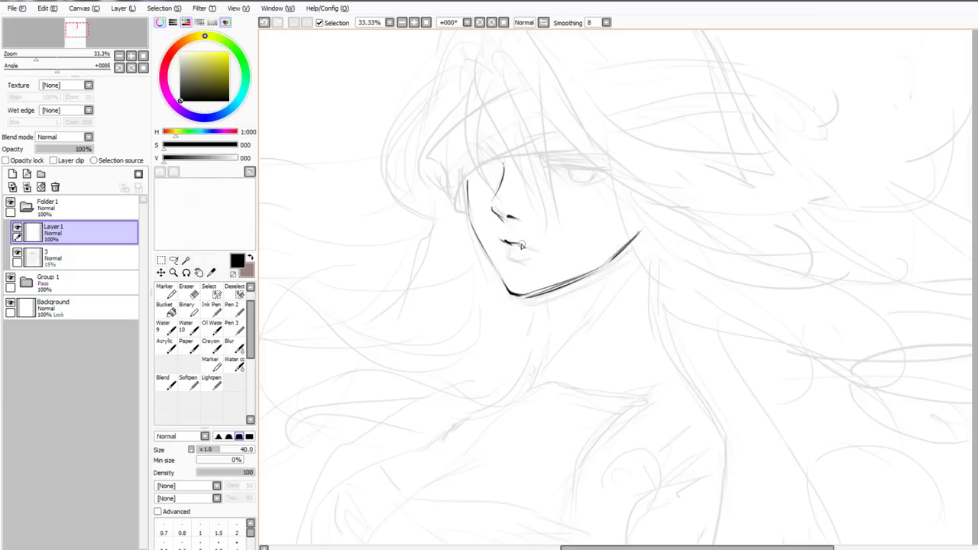
key(ctrl+z)
drag(514, 245, 541, 250)
key(ctrl+z)
key(ctrl+z)
drag(497, 215, 504, 220)
drag(505, 238, 517, 241)
key(ctrl+z)
drag(506, 254, 535, 259)
key(ctrl+z)
drag(517, 256, 519, 274)
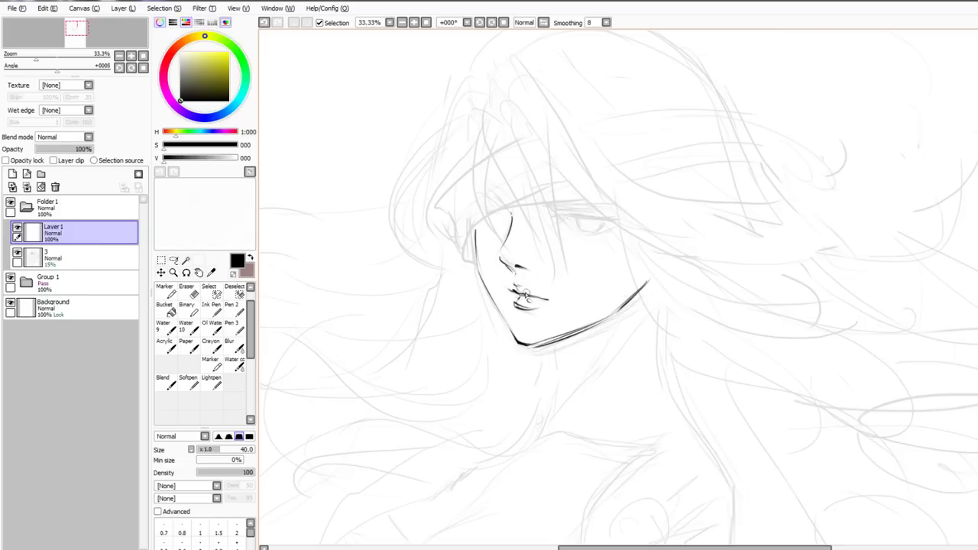
Touch up the small lines between the nose and upper lip, undoing unwanted strokes
key(ctrl+z)
drag(515, 285, 513, 271)
key(ctrl+z)
key(ctrl+z)
key(ctrl+z)
key(ctrl+y)
key(ctrl+z)
key(ctrl+y)
key(ctrl+z)
Ink the eyebrow line above the near eye
drag(540, 201, 606, 201)
key(ctrl+z)
key(ctrl+z)
key(ctrl+y)
mouse_move(549, 200)
mouse_down()
mouse_move(594, 202)
mouse_move(513, 227)
mouse_move(505, 243)
mouse_up()
key(ctrl+z)
Ink the upper eyelid and inner corner of the near eye
drag(549, 220, 610, 222)
key(ctrl+z)
mouse_move(548, 219)
mouse_down()
mouse_move(606, 218)
mouse_move(552, 223)
mouse_up()
key(ctrl+z)
key(ctrl+z)
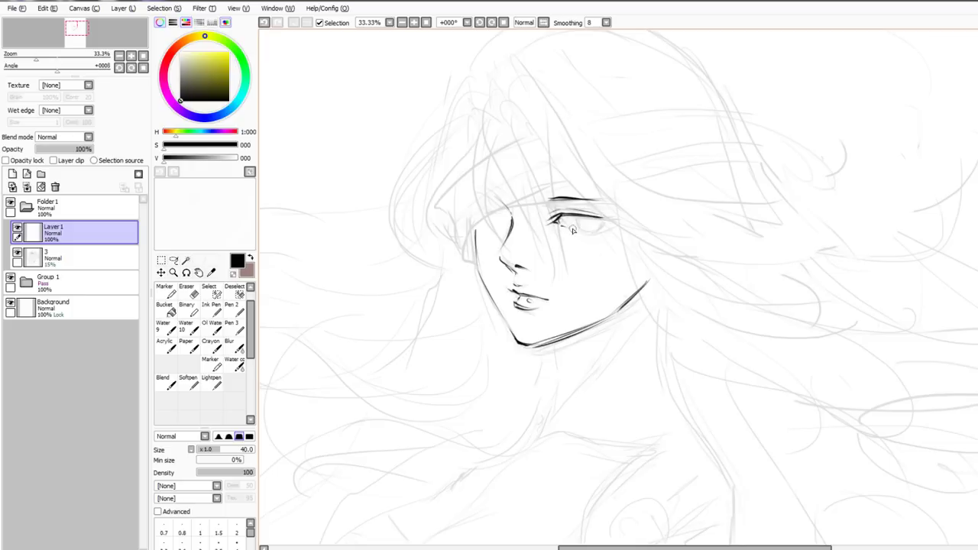
Draw the iris, pupil, lower lid and outer lashes of the near eye, redoing strokes as needed
key(ctrl+z)
drag(598, 222, 592, 229)
key(ctrl+z)
mouse_move(587, 217)
mouse_down()
mouse_move(615, 211)
mouse_move(576, 223)
mouse_up()
key(ctrl+z)
key(ctrl+z)
key(ctrl+z)
drag(590, 220, 599, 214)
key(ctrl+z)
mouse_move(575, 220)
mouse_down()
mouse_move(581, 228)
mouse_move(603, 219)
mouse_up()
key(ctrl+z)
key(ctrl+z)
key(ctrl+y)
Ink the short line beside the far cheek and a rising curve across the far brow, redoing unwanted strokes
drag(498, 222, 484, 212)
key(ctrl+z)
drag(480, 272, 457, 271)
drag(445, 268, 529, 201)
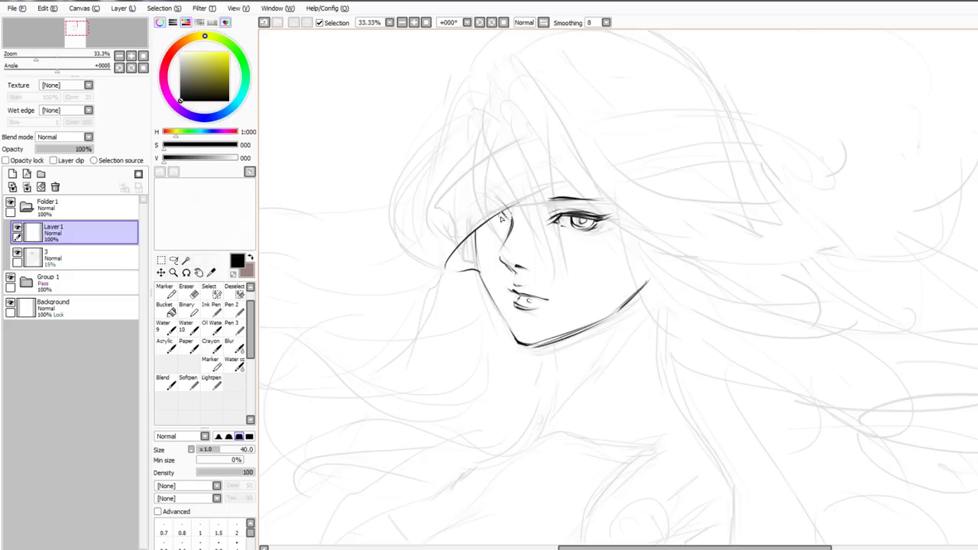
Erase most of the curve crossing the far brow with a smaller eraser, leaving its outer end
key(e)
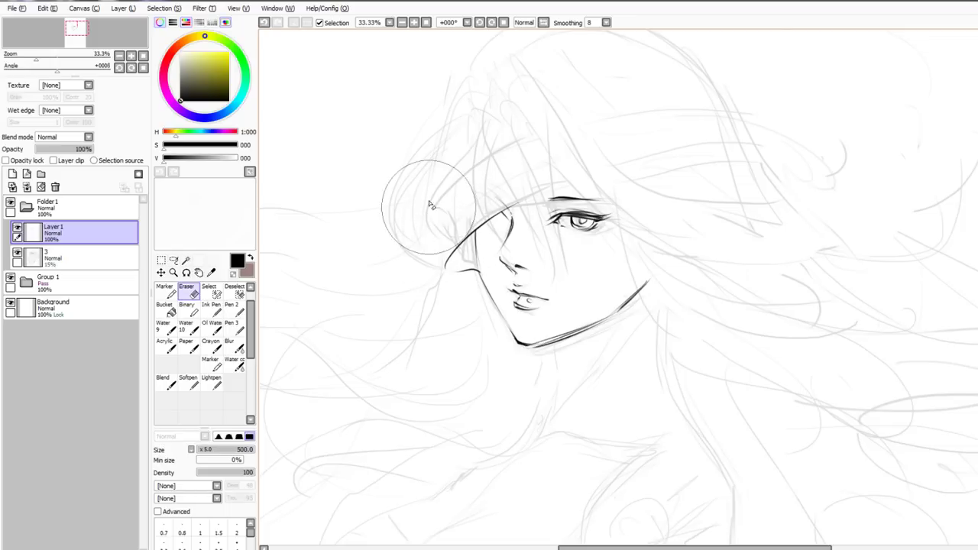
key(bracketleft)
key(bracketleft)
key(bracketleft)
key(bracketleft)
key(bracketleft)
key(bracketleft)
key(bracketleft)
key(bracketleft)
key(bracketleft)
key(bracketleft)
mouse_move(493, 214)
mouse_down()
mouse_move(534, 176)
mouse_move(538, 188)
mouse_move(502, 221)
mouse_up()
key(n)
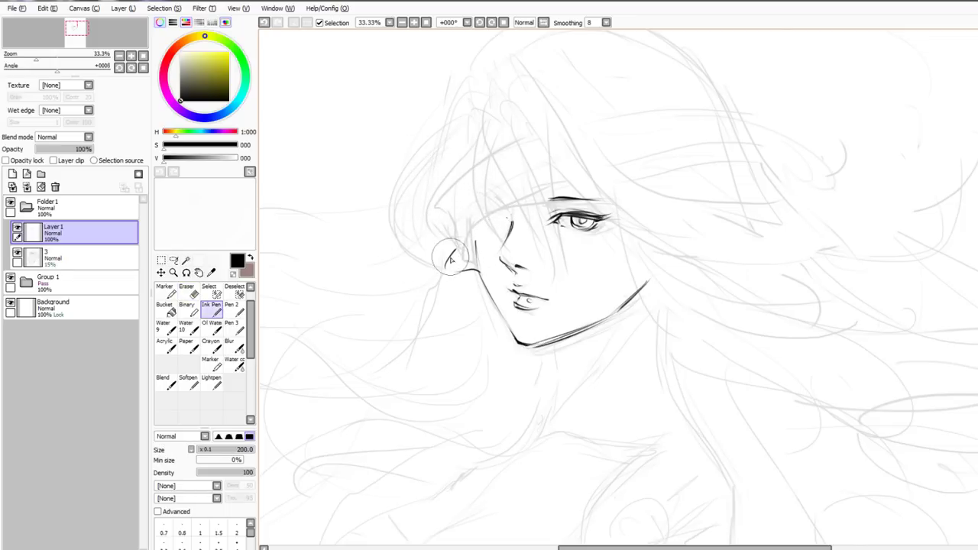
Redraw the lower edge of the forehead band from its far end up over the near eyebrow
drag(456, 250, 521, 208)
key(ctrl+z)
key(n)
drag(466, 244, 521, 208)
key(ctrl+z)
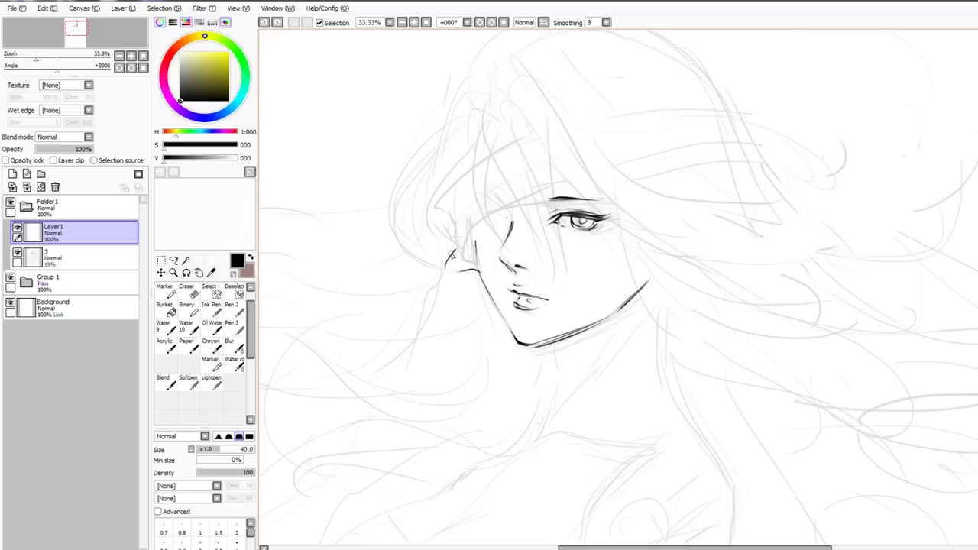
drag(456, 250, 610, 163)
key(ctrl+z)
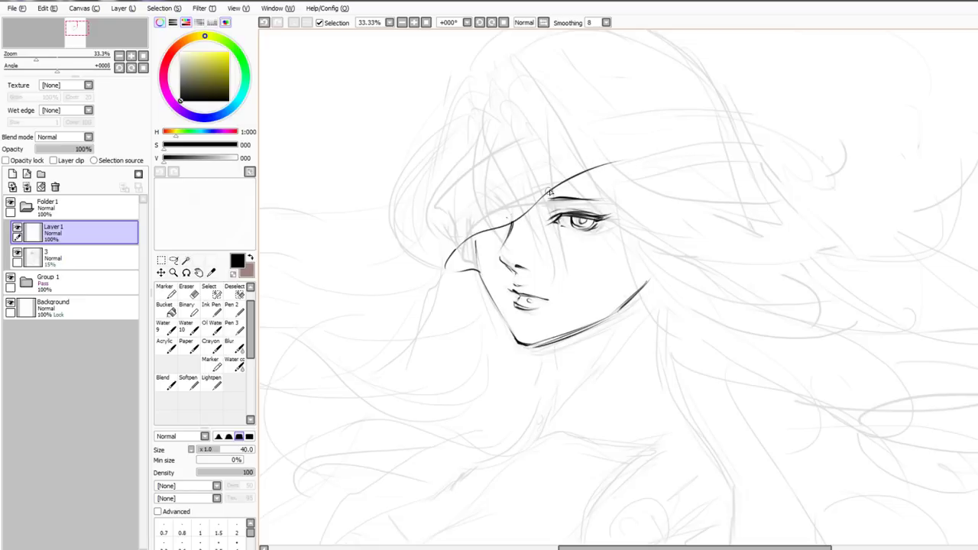
Extend the band's lower edge in a long arc to the back of the head, redoing strokes as needed
drag(602, 164, 754, 179)
key(ctrl+z)
drag(604, 164, 808, 164)
key(ctrl+z)
drag(602, 163, 826, 174)
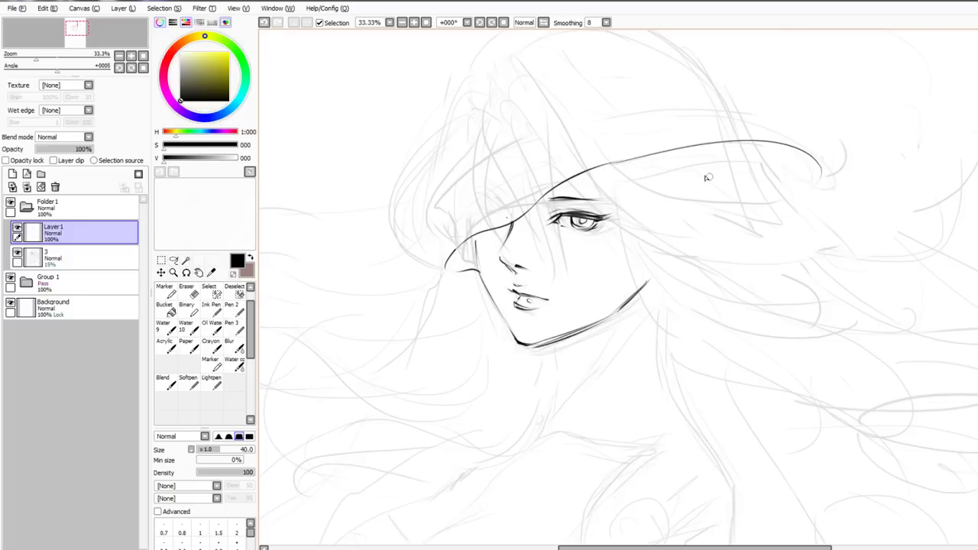
Ink the short slanted edge closing the band's far end, redoing unwanted strokes
drag(631, 184, 638, 203)
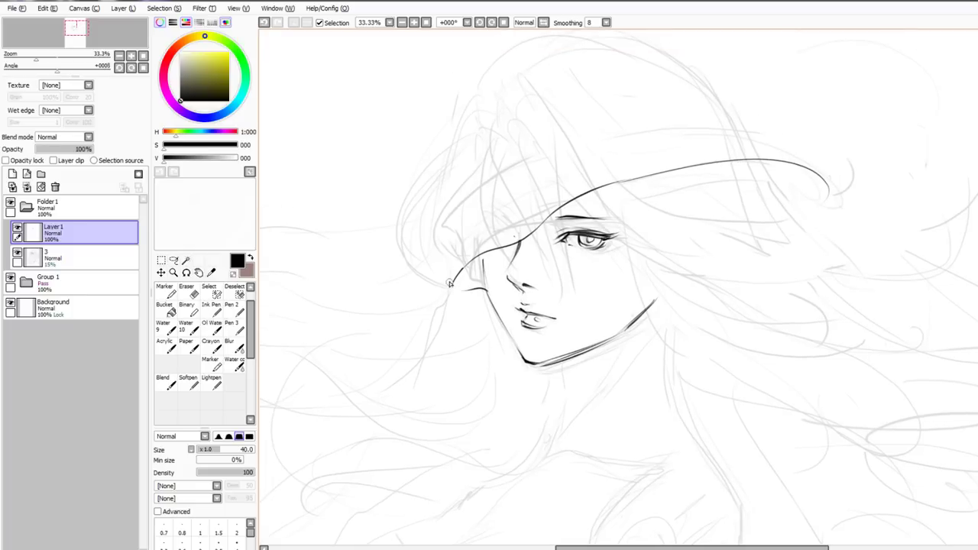
drag(449, 284, 436, 250)
key(ctrl+z)
drag(452, 285, 434, 255)
key(ctrl+z)
Ink the band's upper edge from the far tip over the forehead to the back of the head, retrying strokes
mouse_move(452, 288)
mouse_down()
mouse_move(429, 250)
mouse_move(527, 195)
mouse_move(546, 165)
mouse_up()
key(ctrl+z)
drag(441, 249, 552, 162)
key(ctrl+z)
key(ctrl+z)
drag(457, 235, 519, 191)
key(ctrl+z)
mouse_move(457, 243)
mouse_down()
mouse_move(535, 187)
mouse_move(715, 136)
mouse_move(805, 176)
mouse_move(798, 200)
mouse_up()
key(ctrl+z)
Ink the curled end of the band at the back of the head, undoing unwanted strokes
mouse_move(792, 155)
mouse_down()
mouse_move(825, 177)
mouse_move(827, 202)
mouse_up()
key(e)
key(n)
key(ctrl+z)
mouse_move(815, 168)
mouse_down()
mouse_move(833, 192)
mouse_move(814, 197)
mouse_move(830, 218)
mouse_move(820, 227)
mouse_move(786, 210)
mouse_move(752, 214)
mouse_up()
key(ctrl+z)
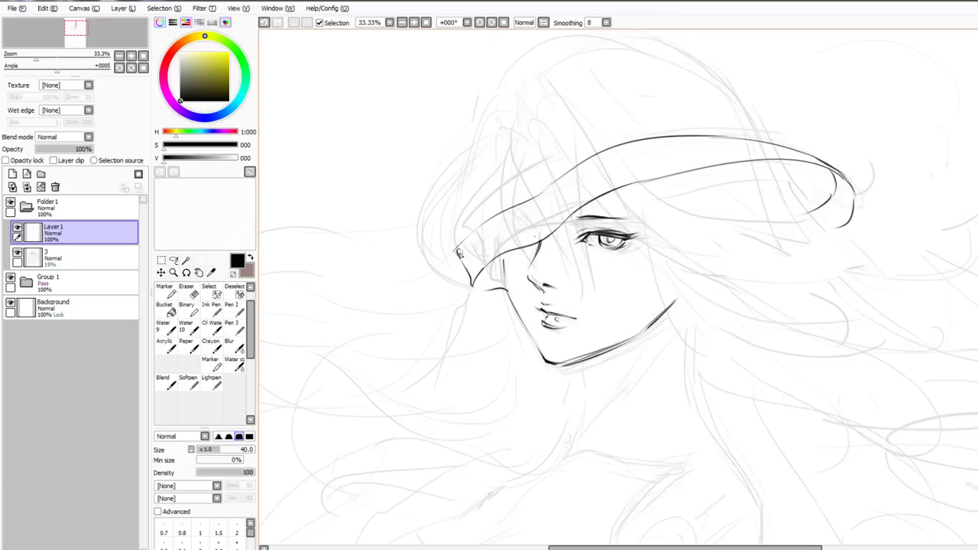
Try inking a fold at the band's far end and a strand sweeping back from the brow
key(ctrl+z)
mouse_move(456, 250)
mouse_down()
mouse_move(467, 272)
mouse_move(491, 260)
mouse_up()
key(ctrl+z)
drag(577, 211, 715, 243)
key(ctrl+z)
Reinforce the lower line and add the inner fold at the band's far end
scroll(549, 246, down, 1)
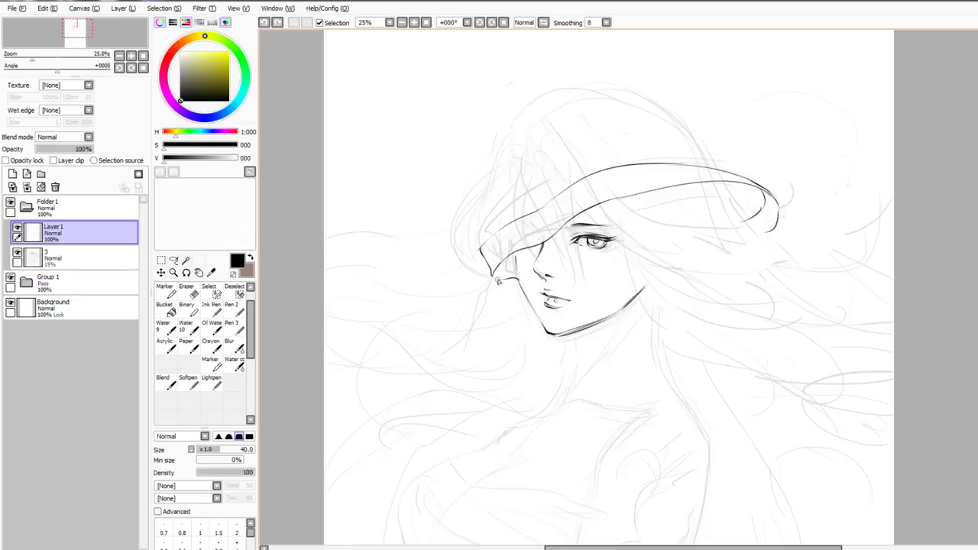
drag(493, 276, 511, 279)
drag(491, 247, 487, 273)
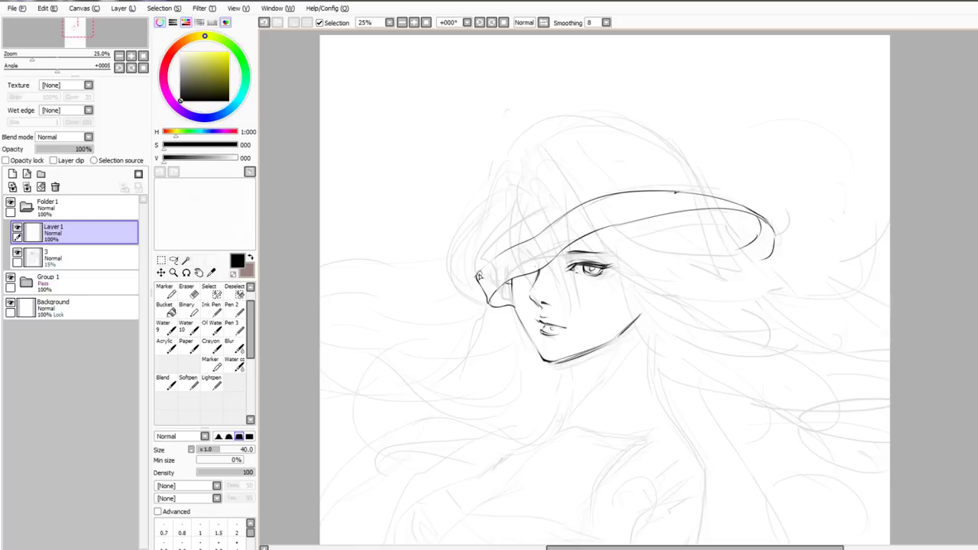
Erase the far tip of the band's upper edge and rework it with fresh pen strokes
key(e)
mouse_move(478, 274)
mouse_down()
mouse_move(489, 307)
mouse_move(487, 275)
mouse_move(487, 285)
mouse_move(519, 249)
mouse_up()
key(n)
key(ctrl+z)
key(n)
key(ctrl+z)
key(ctrl+z)
key(ctrl+z)
key(ctrl+z)
drag(483, 272, 513, 246)
key(ctrl+z)
Clean up the lines outside the band's far tip with the eraser
key(e)
drag(474, 274, 518, 221)
key(n)
key(n)
key(ctrl+z)
Retouch the inner end of the near eyebrow, redoing the stroke
mouse_move(568, 250)
mouse_down()
mouse_move(601, 244)
mouse_move(581, 246)
mouse_up()
key(ctrl+z)
key(ctrl+z)
key(ctrl+z)
key(ctrl+z)
drag(567, 251, 581, 242)
Try inking a second folded strand above the band's far end
mouse_move(500, 256)
mouse_down()
mouse_move(492, 231)
mouse_move(522, 208)
mouse_up()
key(ctrl+z)
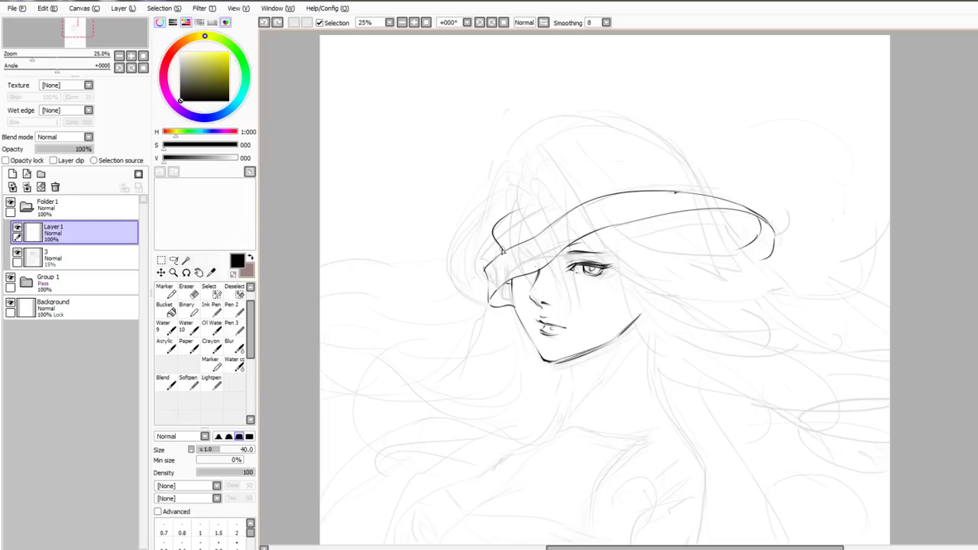
drag(503, 255, 561, 199)
key(ctrl+z)
key(ctrl+z)
key(ctrl+z)
Try inking curved strands over the forehead above the band
drag(486, 276, 476, 270)
drag(538, 176, 646, 158)
drag(587, 175, 632, 191)
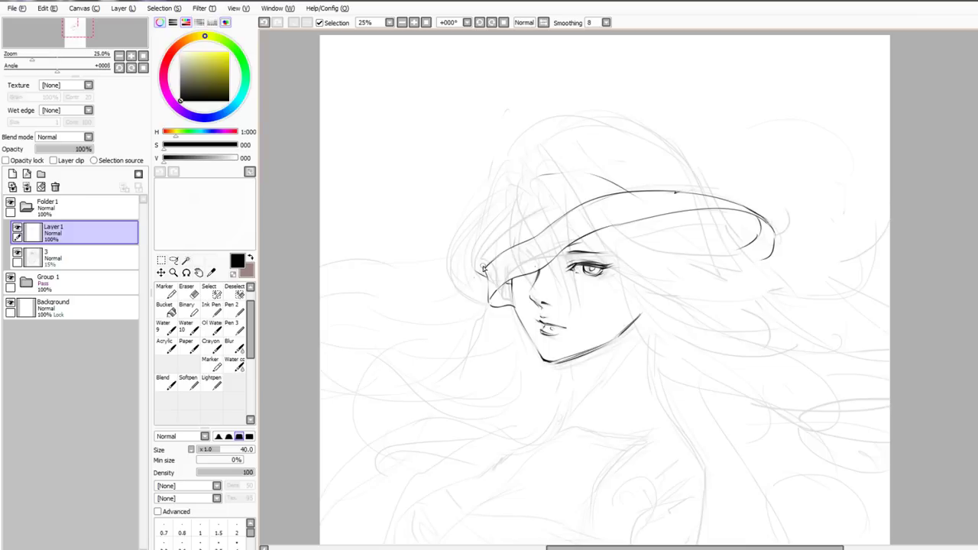
mouse_move(483, 267)
mouse_down()
mouse_move(494, 229)
mouse_move(527, 199)
mouse_up()
key(ctrl+z)
key(ctrl+z)
key(ctrl+z)
Try a new lower eyelid stroke beneath the near eye
drag(561, 279, 557, 203)
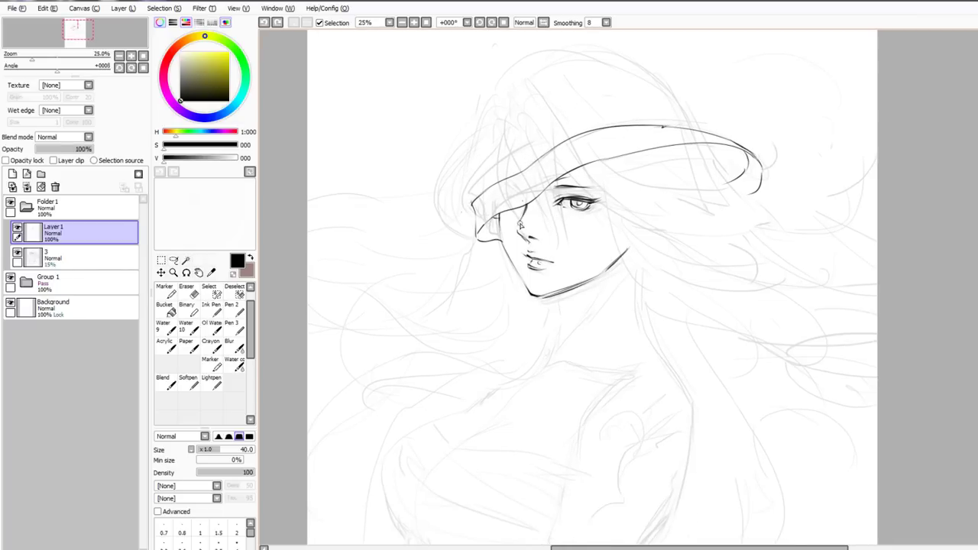
key(e)
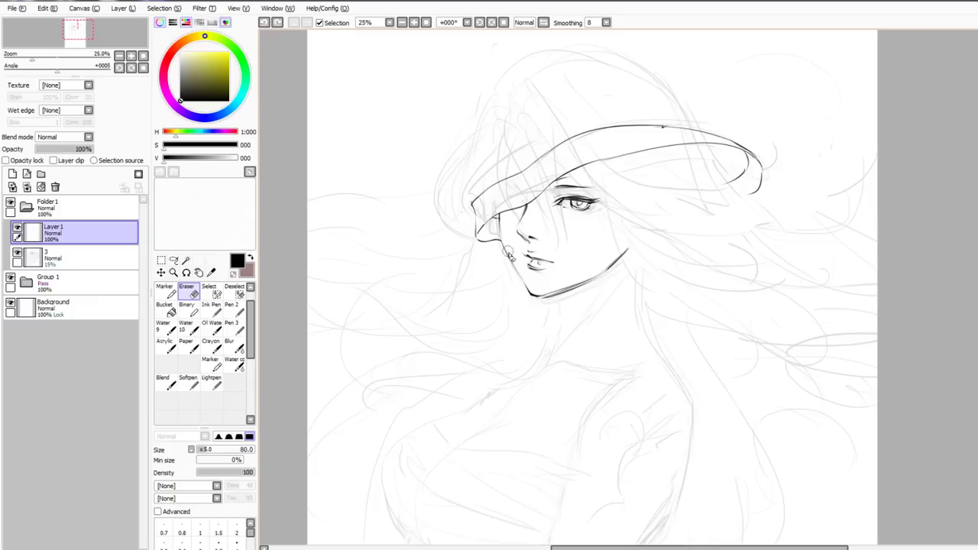
key(n)
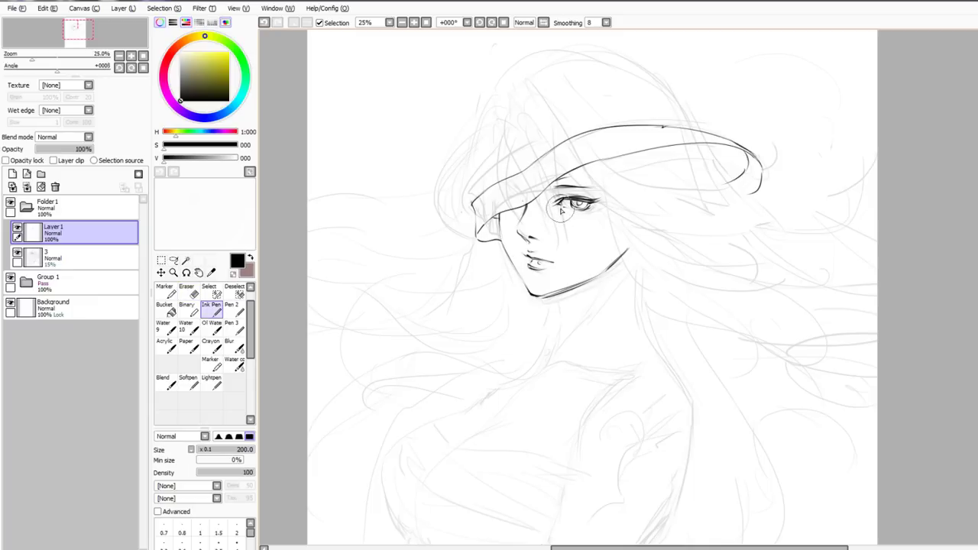
key(n)
key(ctrl+z)
drag(559, 208, 578, 213)
key(ctrl+z)
key(ctrl+z)
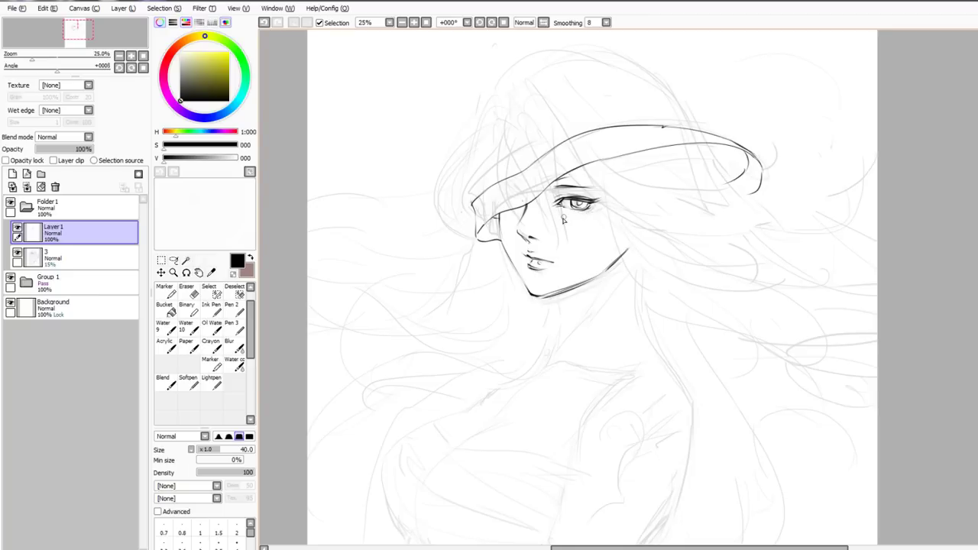
Ink a second folded strand above the band's far end, redoing unwanted strokes
scroll(563, 219, up, 1)
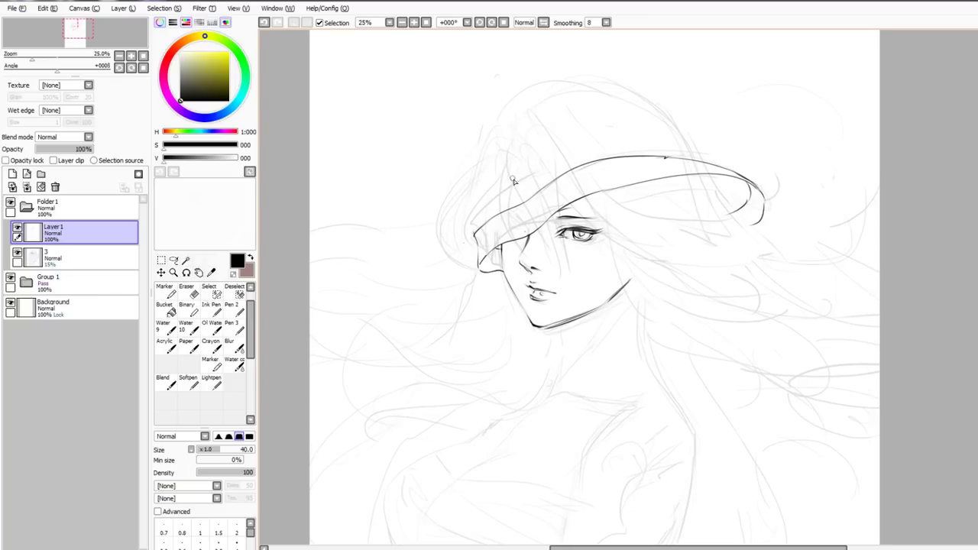
mouse_move(492, 193)
mouse_down()
mouse_move(552, 184)
mouse_move(489, 197)
mouse_move(490, 229)
mouse_up()
key(ctrl+z)
drag(491, 191, 490, 223)
mouse_move(507, 187)
mouse_down()
mouse_move(539, 179)
mouse_move(505, 211)
mouse_up()
key(ctrl+z)
mouse_move(497, 178)
mouse_down()
mouse_move(490, 187)
mouse_move(502, 192)
mouse_up()
key(ctrl+z)
Ink the small curled strand at the hairline above the folded strand, undoing unwanted lines
drag(516, 156, 524, 175)
mouse_move(525, 163)
mouse_down()
mouse_move(543, 188)
mouse_move(523, 176)
mouse_move(536, 170)
mouse_move(571, 199)
mouse_up()
key(ctrl+z)
key(ctrl+z)
key(ctrl+z)
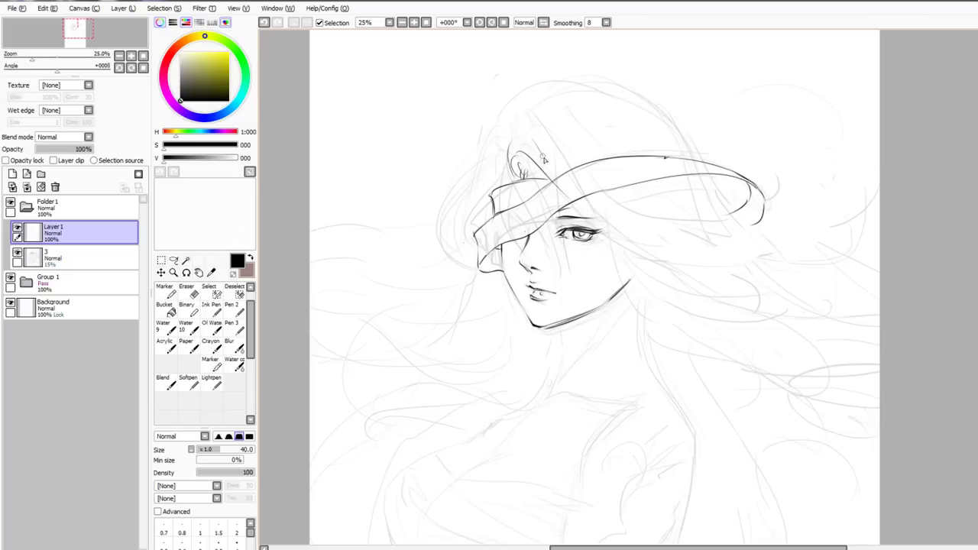
Ink the long diagonal hair strands falling from the hairline across the band past the near eye
drag(540, 153, 605, 231)
drag(544, 134, 613, 242)
key(ctrl+z)
drag(564, 149, 641, 256)
Ink long hair strands sweeping back from beside the near eye into wavy ends, redoing unwanted strokes
mouse_move(604, 202)
mouse_down()
mouse_move(662, 231)
mouse_move(707, 237)
mouse_up()
key(ctrl+z)
drag(606, 222, 713, 258)
mouse_move(633, 214)
mouse_down()
mouse_move(752, 236)
mouse_move(726, 232)
mouse_up()
key(ctrl+z)
mouse_move(655, 247)
mouse_down()
mouse_move(712, 252)
mouse_move(803, 228)
mouse_up()
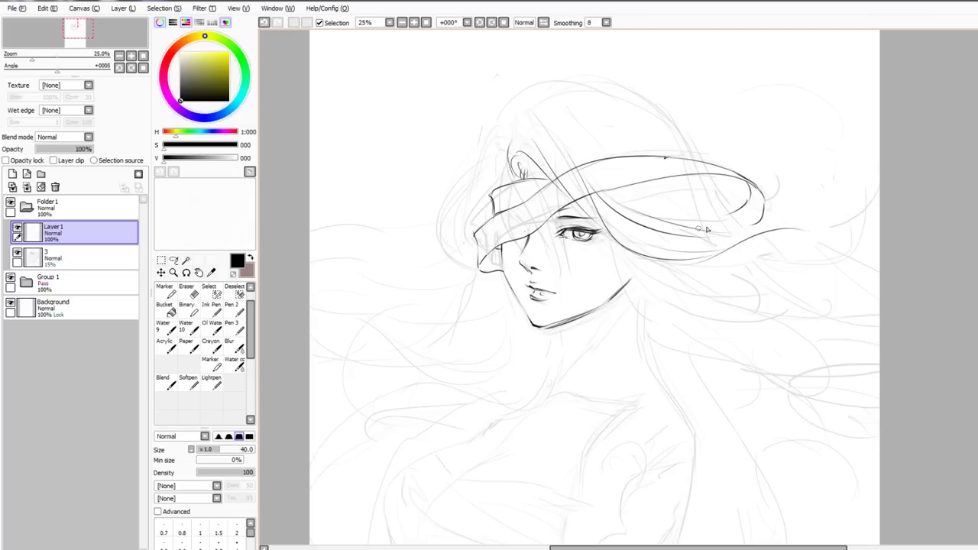
mouse_move(697, 240)
mouse_down()
mouse_move(793, 228)
mouse_move(725, 234)
mouse_move(781, 227)
mouse_move(844, 238)
mouse_up()
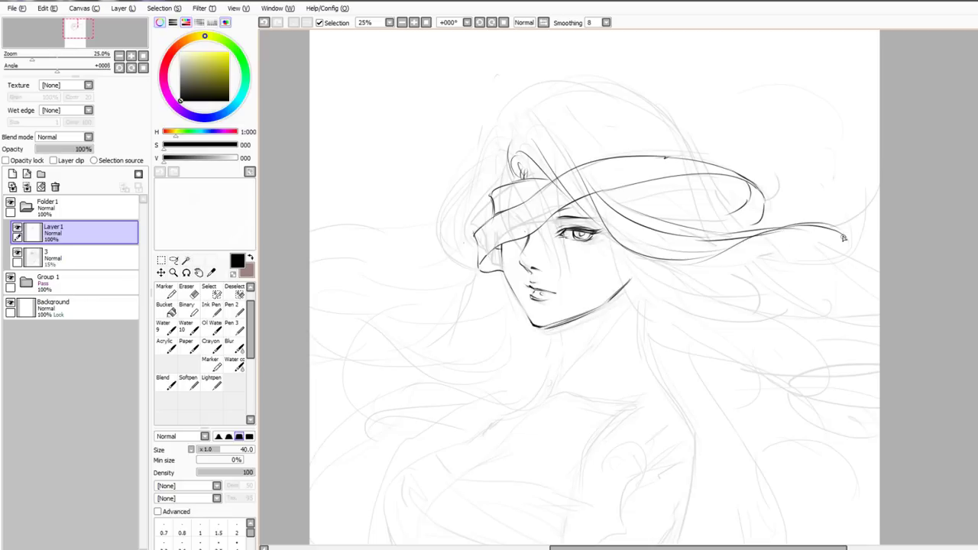
Erase the band lines where the diagonal hair strands overlap them and retouch the strand beside the eye
key(e)
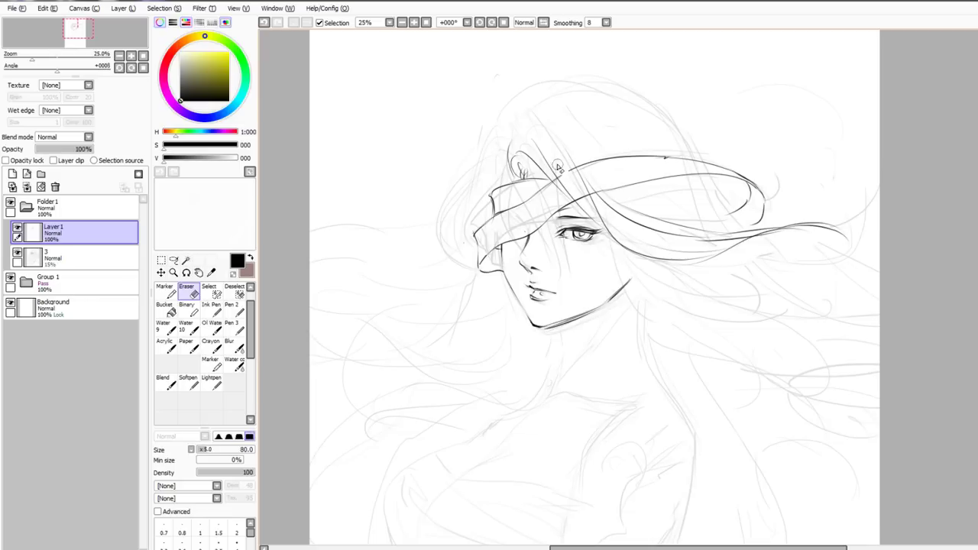
mouse_move(561, 172)
mouse_down()
mouse_move(571, 166)
mouse_move(582, 199)
mouse_move(559, 173)
mouse_move(636, 224)
mouse_move(633, 250)
mouse_up()
key(n)
key(ctrl+z)
drag(582, 205, 610, 251)
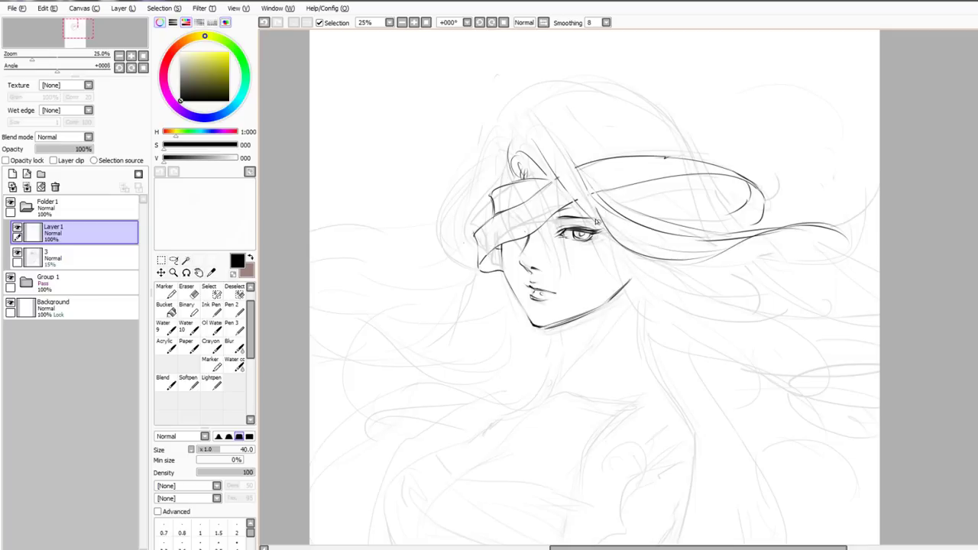
Erase the thick jawline between the chin and near cheek and redraw it as one thinner curve
key(e)
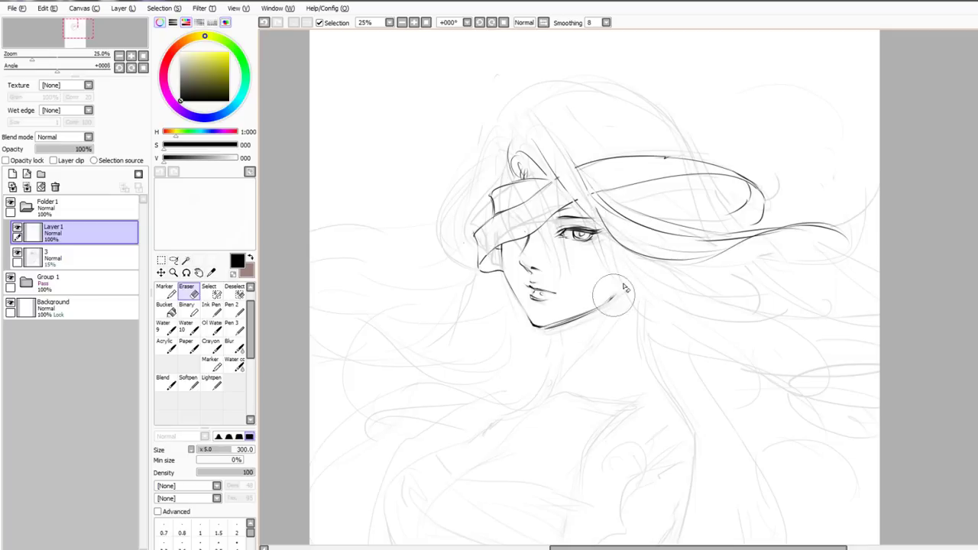
mouse_move(617, 297)
mouse_down()
mouse_move(603, 286)
mouse_move(576, 320)
mouse_up()
key(n)
key(n)
key(ctrl+z)
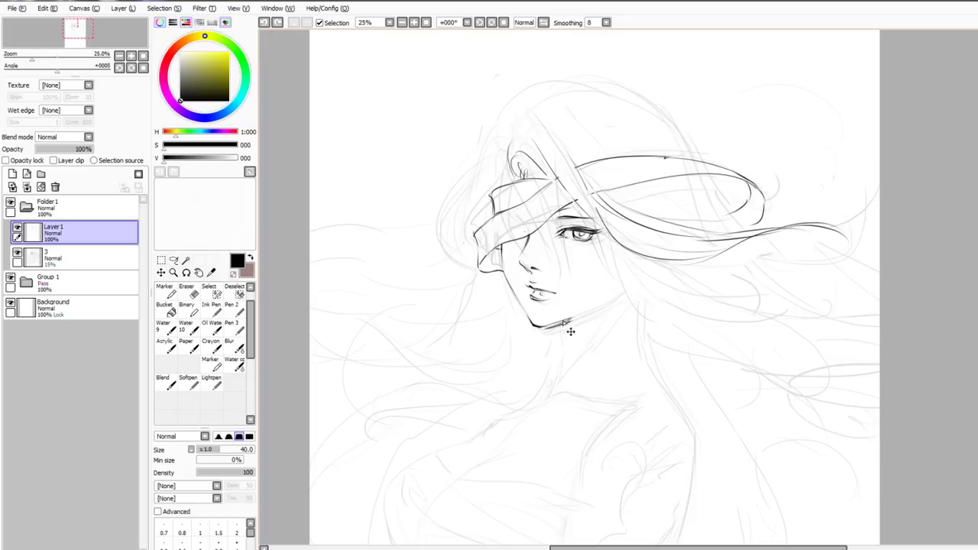
key(e)
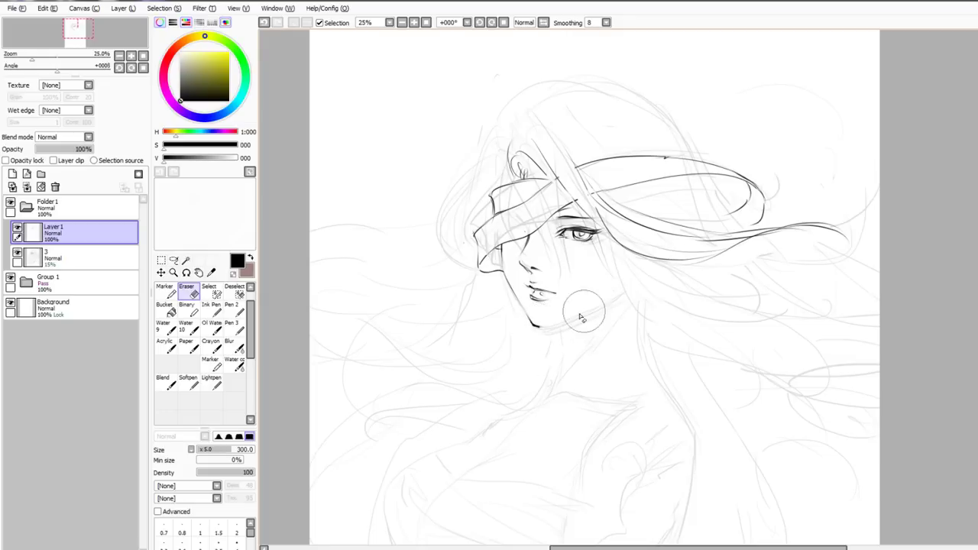
key(n)
key(ctrl+z)
mouse_move(531, 327)
mouse_down()
mouse_move(575, 320)
mouse_move(553, 326)
mouse_move(617, 289)
mouse_up()
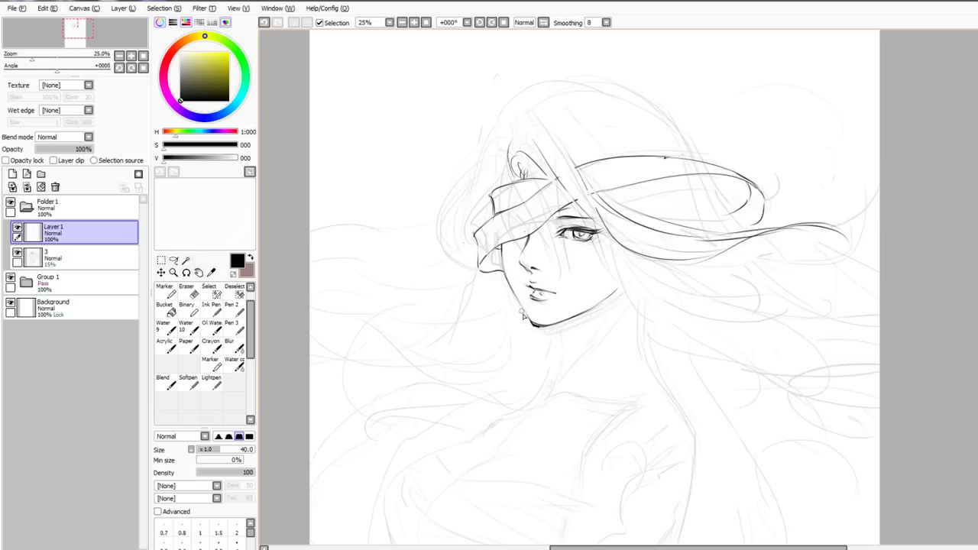
Ink short hair tufts along the hairline above the far end of the band, redoing unwanted strokes
drag(496, 261, 503, 309)
key(ctrl+z)
drag(506, 163, 493, 192)
key(ctrl+z)
key(ctrl+z)
Ink thin bangs falling from the hairline across the band and between the eyes, ending in tapered tips
drag(547, 231, 577, 260)
key(ctrl+z)
key(ctrl+z)
drag(519, 174, 567, 259)
key(ctrl+z)
drag(526, 168, 563, 263)
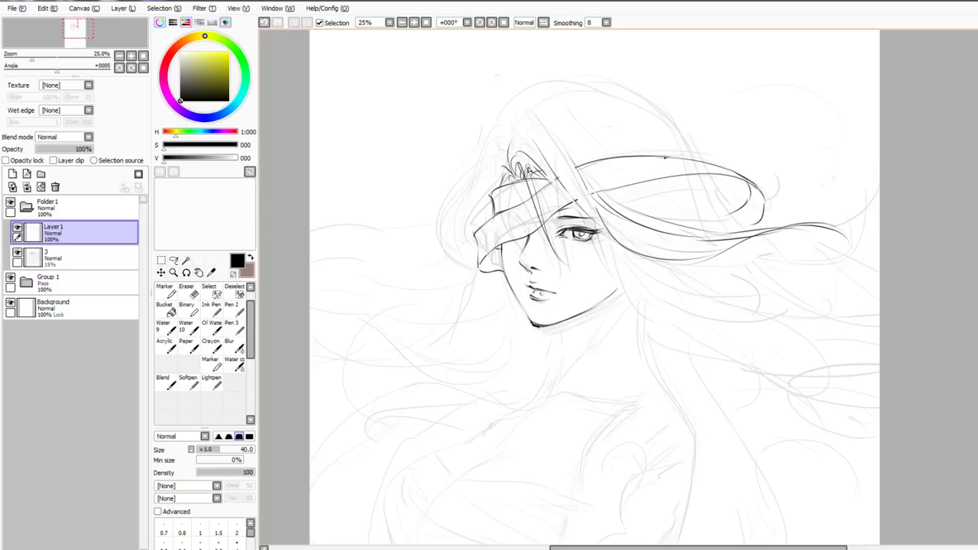
key(ctrl+z)
mouse_move(533, 174)
mouse_down()
mouse_move(620, 242)
mouse_move(578, 254)
mouse_move(572, 247)
mouse_up()
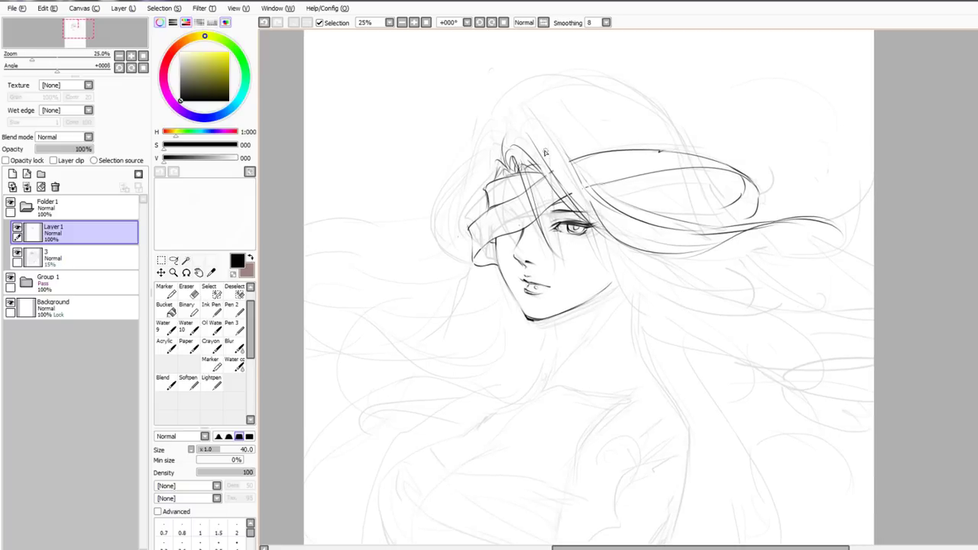
drag(540, 216, 592, 254)
key(ctrl+z)
mouse_move(540, 214)
mouse_down()
mouse_move(578, 246)
mouse_move(567, 245)
mouse_up()
Ink curved hair strands wrapping from the hairline around the far edge of the band
mouse_move(495, 171)
mouse_down()
mouse_move(495, 241)
mouse_move(478, 184)
mouse_move(469, 230)
mouse_up()
key(ctrl+z)
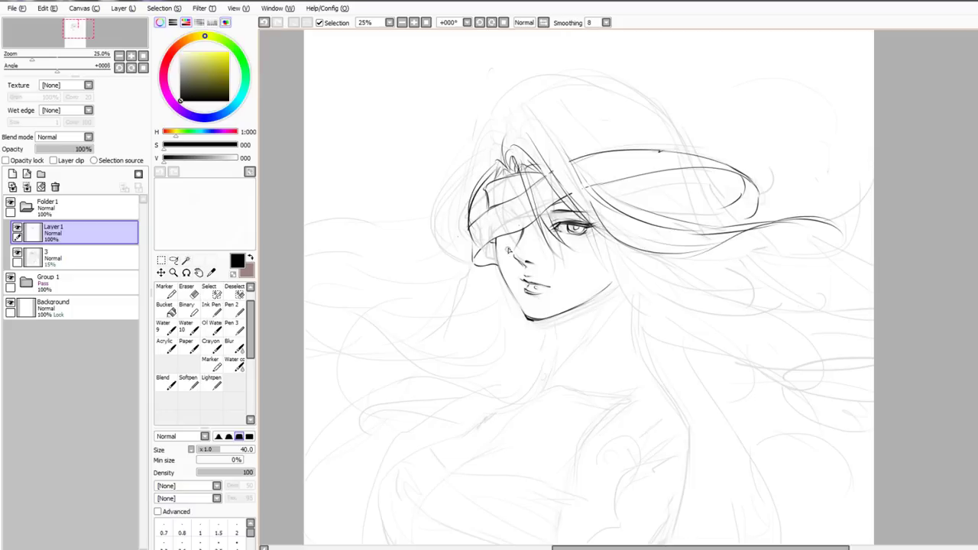
key(ctrl+z)
mouse_move(500, 163)
mouse_down()
mouse_move(477, 244)
mouse_move(472, 229)
mouse_up()
drag(496, 182, 502, 198)
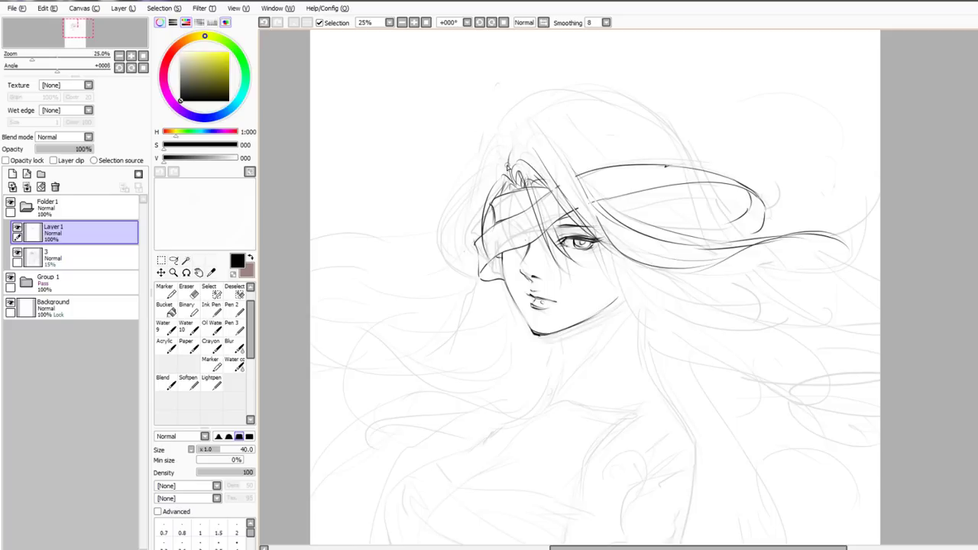
Ink a hair strand sweeping from the parting down over the near temple
drag(538, 139, 607, 177)
key(ctrl+z)
drag(539, 138, 655, 221)
key(ctrl+z)
Ink a loose strand curling outward from under the band beside the far cheek, redoing unwanted attempts
mouse_move(517, 267)
mouse_down()
mouse_move(526, 251)
mouse_move(508, 321)
mouse_up()
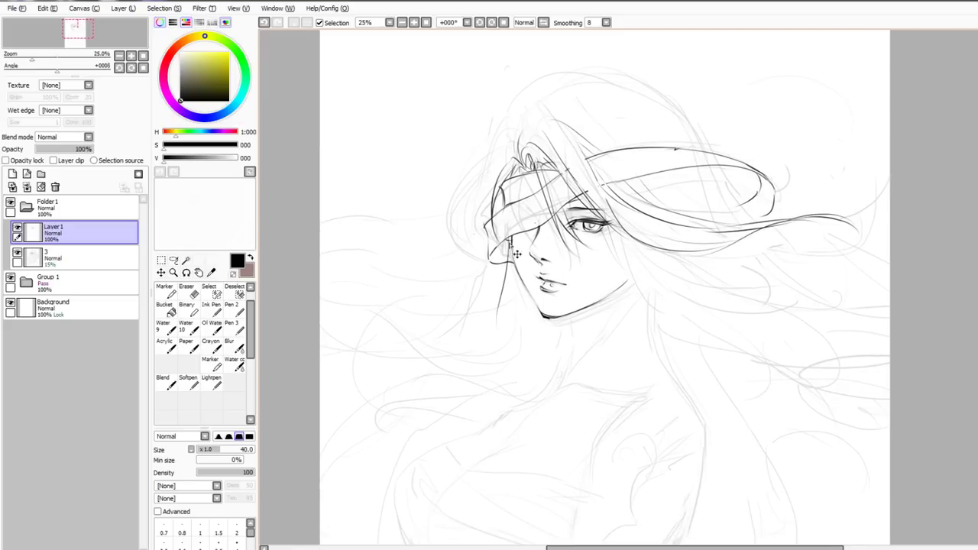
key(ctrl+z)
drag(506, 243, 510, 311)
key(ctrl+z)
mouse_move(512, 241)
mouse_down()
mouse_move(492, 280)
mouse_move(469, 290)
mouse_move(483, 270)
mouse_up()
key(ctrl+z)
drag(519, 303, 532, 295)
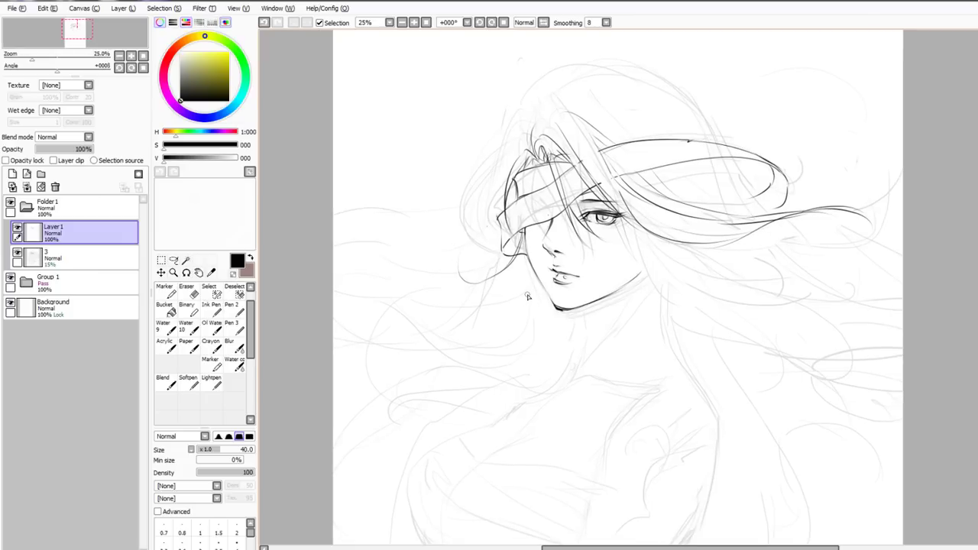
Ink the front neck line from under the chin curving down to the collarbone, redrawing it until smooth
drag(561, 227, 549, 137)
drag(574, 199, 574, 291)
key(ctrl+z)
key(ctrl+z)
key(ctrl+z)
drag(574, 244, 576, 286)
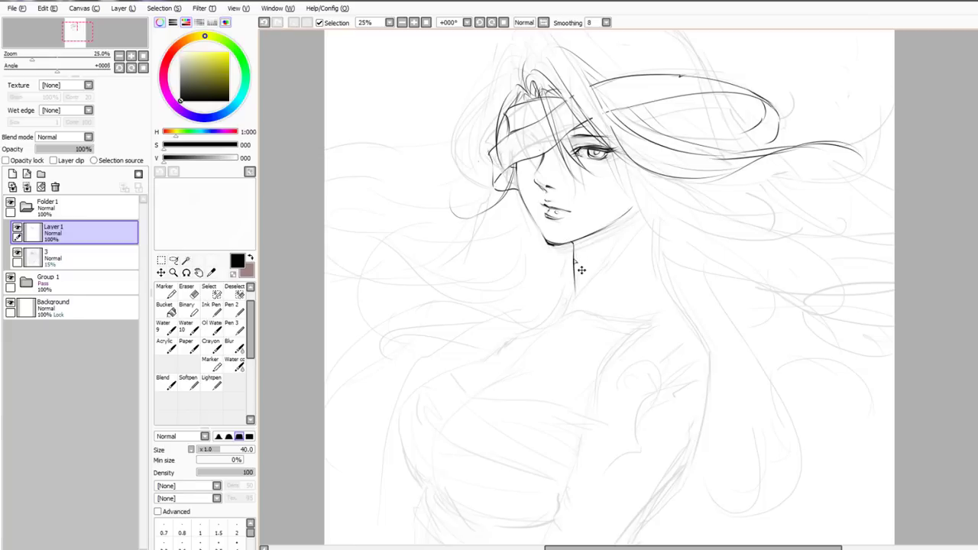
drag(572, 295, 556, 319)
key(ctrl+z)
drag(572, 277, 555, 318)
key(ctrl+z)
drag(573, 277, 552, 308)
key(ctrl+z)
key(ctrl+z)
mouse_move(572, 274)
mouse_down()
mouse_move(571, 305)
mouse_move(570, 296)
mouse_move(560, 307)
mouse_move(604, 258)
mouse_up()
key(ctrl+z)
key(ctrl+z)
key(ctrl+z)
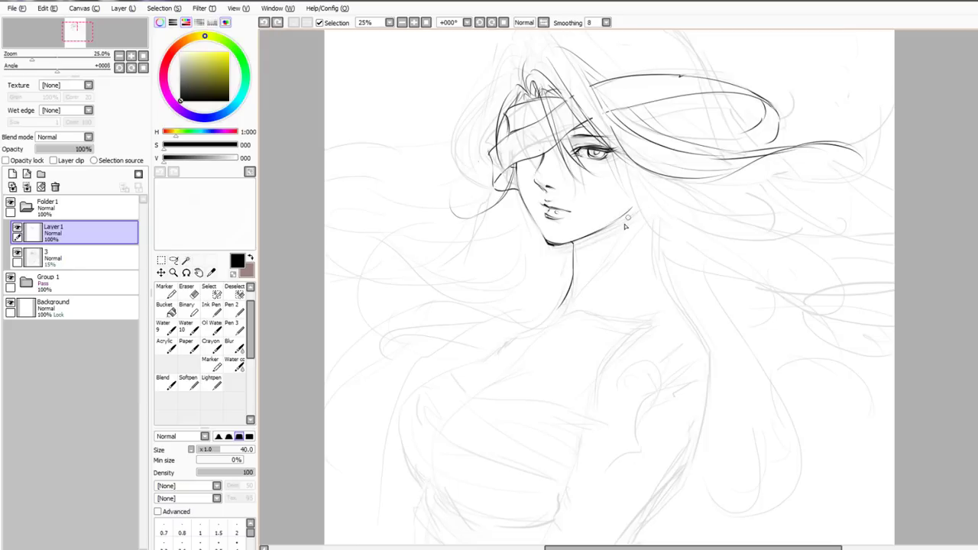
Ink the diagonal neck line from the near jaw down to the throat and add a small mark below the chin
drag(631, 209, 558, 318)
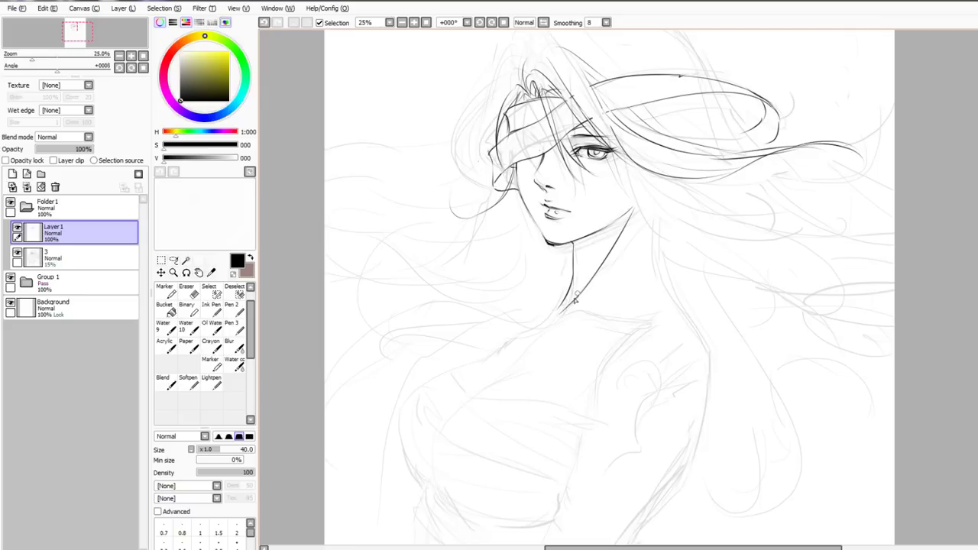
key(ctrl+z)
drag(584, 282, 578, 289)
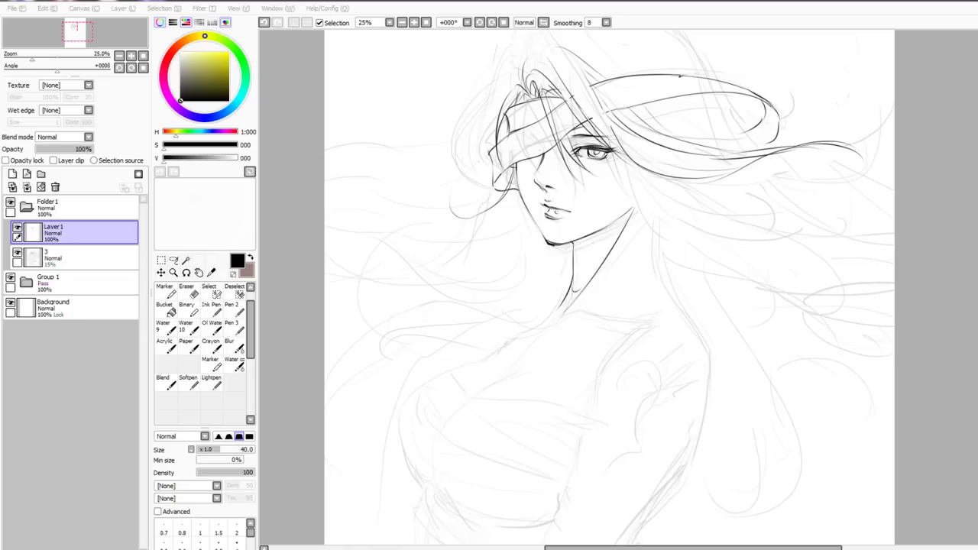
drag(559, 259, 562, 266)
Ink hair strands falling from beside the near eye past the jaw and curving back behind the neck
drag(527, 198, 534, 239)
drag(617, 195, 659, 250)
key(ctrl+z)
mouse_move(616, 198)
mouse_down()
mouse_move(654, 259)
mouse_move(705, 297)
mouse_up()
key(ctrl+z)
drag(631, 202, 681, 297)
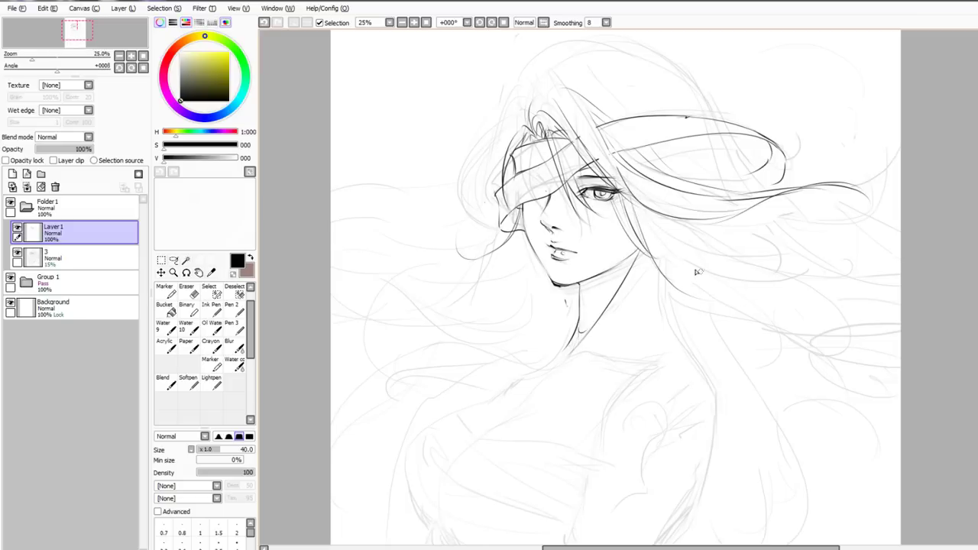
drag(653, 260, 726, 305)
Ink long wavy strands streaming back from behind the near cheek toward the canvas edge, redoing unwanted strokes
drag(656, 249, 738, 264)
key(ctrl+z)
mouse_move(660, 260)
mouse_down()
mouse_move(681, 272)
mouse_move(820, 261)
mouse_move(804, 277)
mouse_move(826, 275)
mouse_up()
key(ctrl+z)
key(ctrl+z)
key(ctrl+z)
mouse_move(666, 217)
mouse_down()
mouse_move(726, 256)
mouse_move(772, 261)
mouse_move(721, 249)
mouse_move(737, 227)
mouse_move(830, 212)
mouse_up()
drag(728, 229, 901, 219)
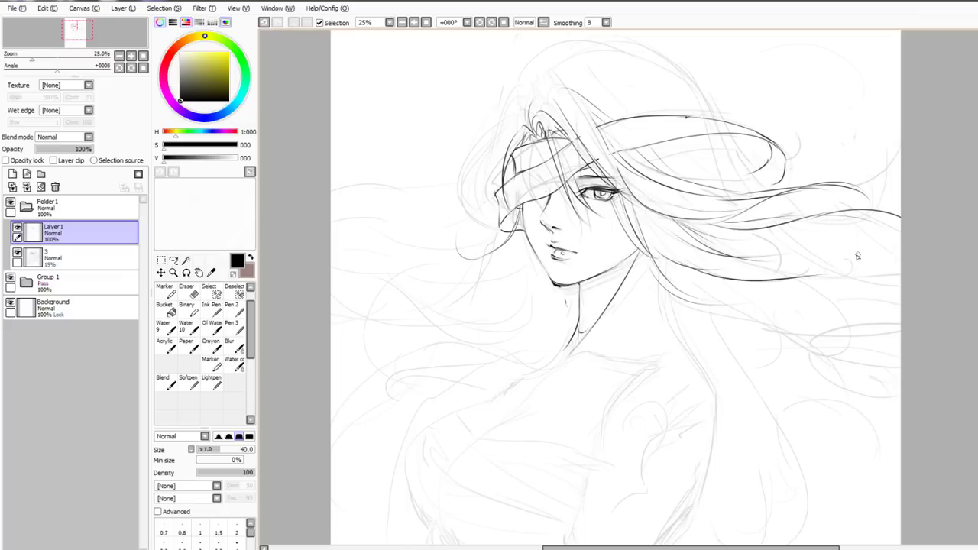
drag(712, 272, 736, 281)
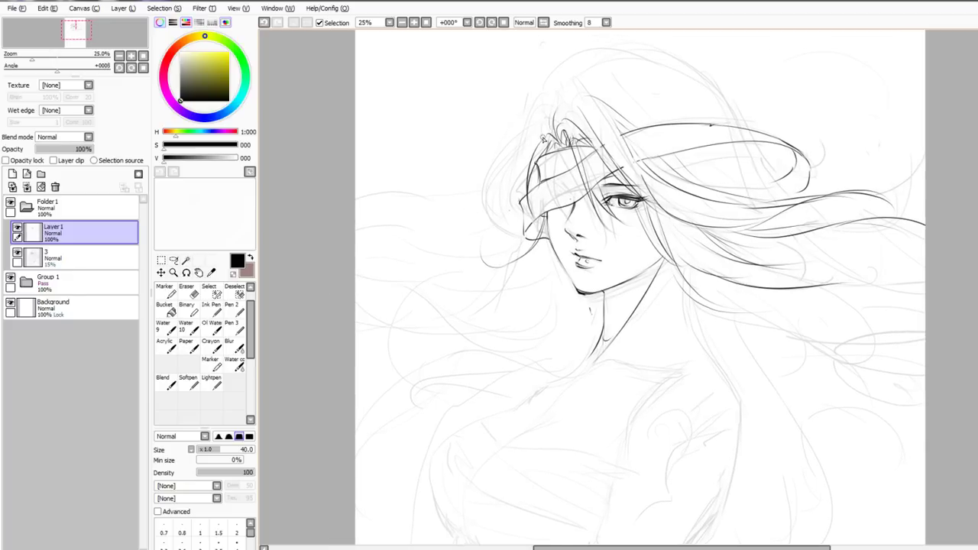
Ink the outer contour of the hair bulging out and tucking in beside the far end of the band
drag(541, 137, 471, 194)
key(ctrl+z)
drag(547, 124, 487, 218)
key(ctrl+z)
drag(486, 180, 521, 225)
mouse_move(529, 164)
mouse_down()
mouse_move(527, 232)
mouse_move(520, 211)
mouse_move(509, 226)
mouse_up()
key(ctrl+z)
key(ctrl+z)
key(ctrl+z)
Add curved inner strands inside the hair bulge beside the band, switching briefly to the eraser
mouse_move(515, 176)
mouse_down()
mouse_move(518, 236)
mouse_move(504, 218)
mouse_move(514, 225)
mouse_up()
key(e)
key(n)
key(n)
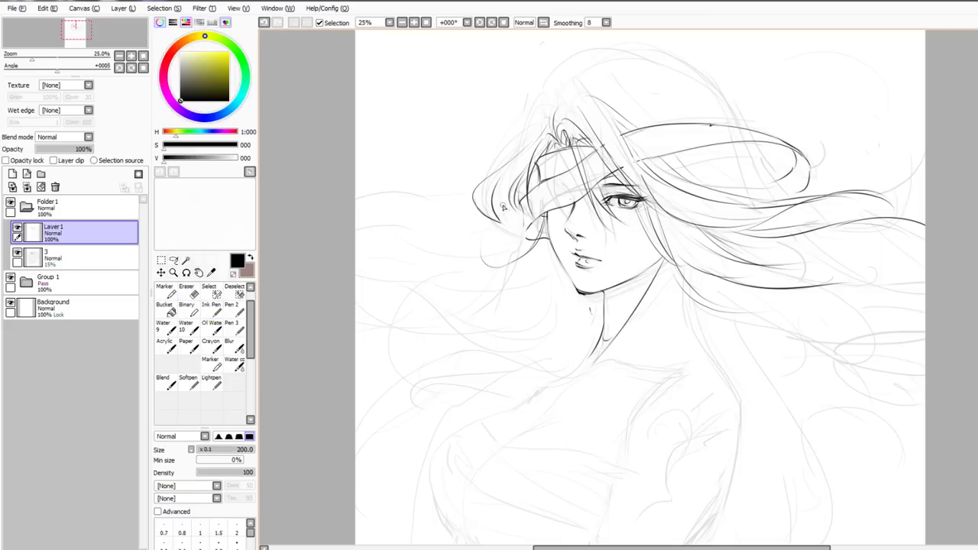
drag(500, 188, 526, 236)
mouse_move(491, 176)
mouse_down()
mouse_move(537, 106)
mouse_move(522, 148)
mouse_up()
key(ctrl+z)
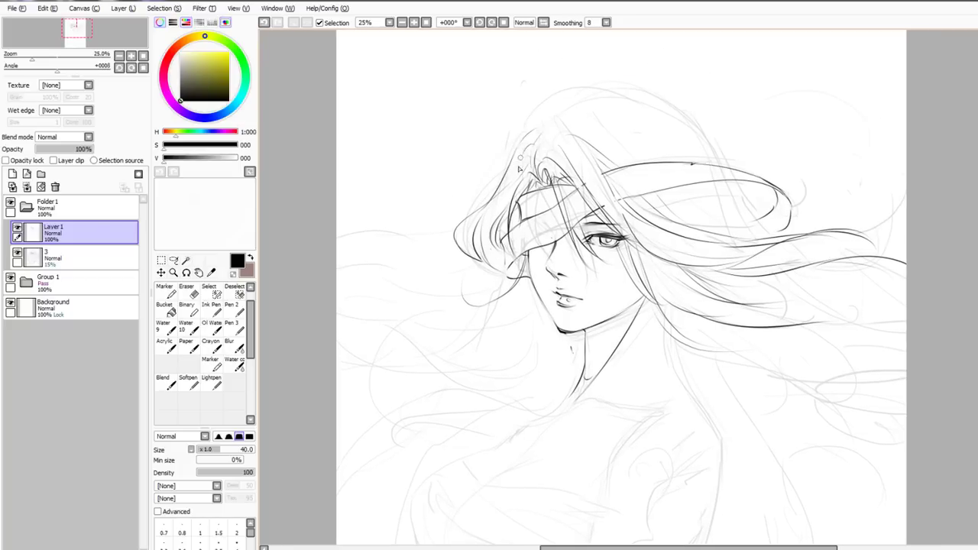
Ink the crown outline above the parting and loose strands sweeping outward from the far side of the head
drag(564, 116, 616, 105)
key(ctrl+z)
mouse_move(543, 120)
mouse_down()
mouse_move(708, 127)
mouse_move(699, 122)
mouse_move(733, 168)
mouse_up()
key(ctrl+z)
drag(593, 140, 591, 140)
drag(522, 140, 454, 227)
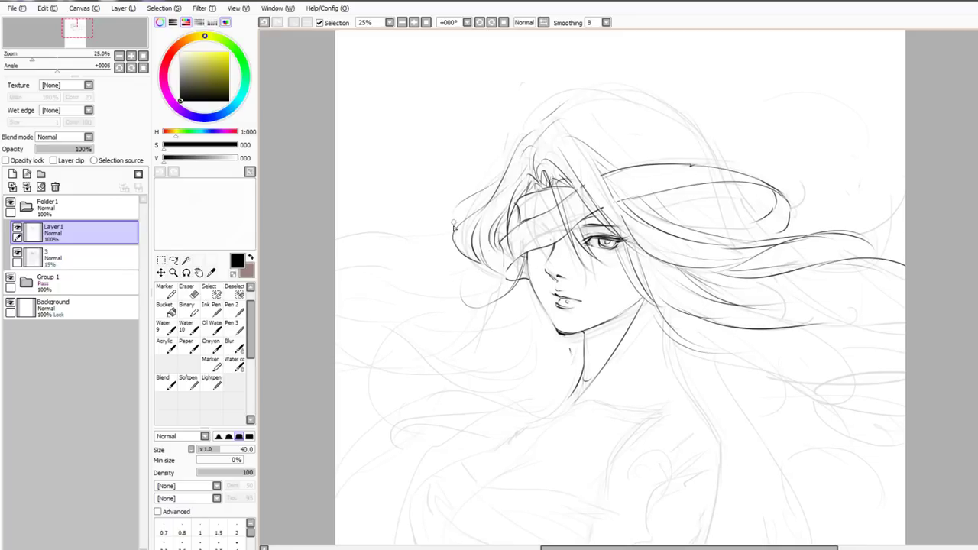
drag(498, 182, 416, 214)
Ink additional strands curving from the near cheek down behind the jaw, redoing unwanted strokes
drag(500, 278, 476, 200)
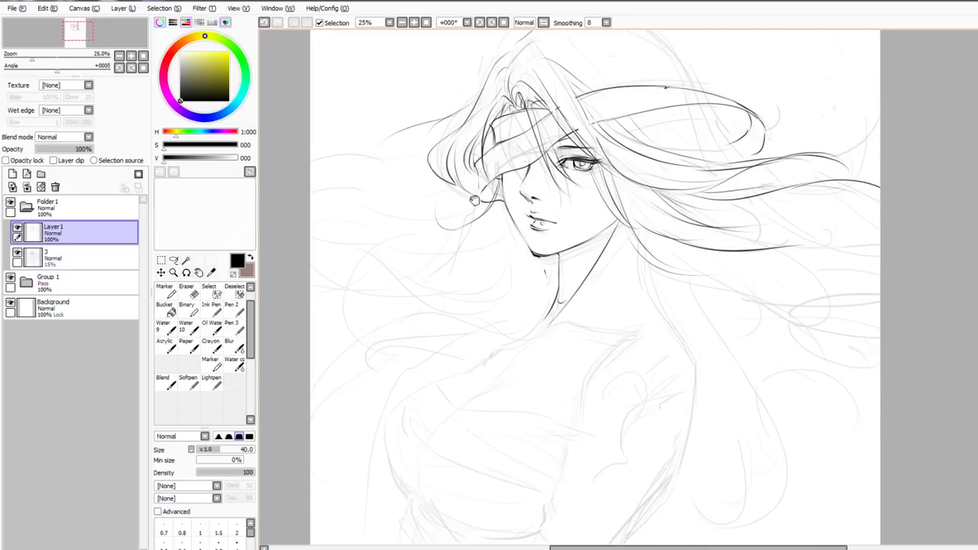
drag(525, 220, 525, 187)
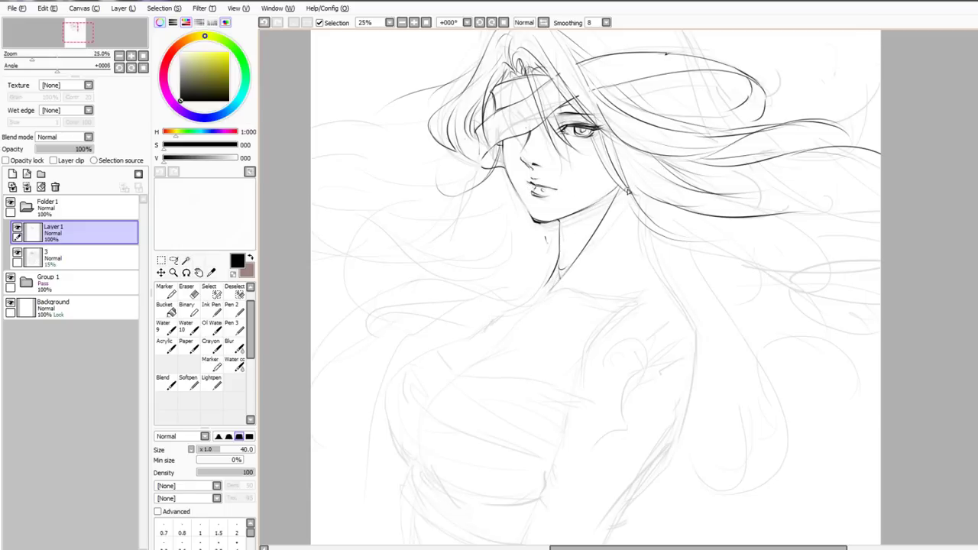
drag(626, 201, 648, 298)
key(ctrl+z)
drag(631, 205, 684, 261)
key(ctrl+z)
drag(626, 194, 660, 240)
mouse_move(624, 178)
mouse_down()
mouse_move(674, 210)
mouse_move(640, 237)
mouse_up()
key(ctrl+z)
drag(624, 169, 624, 209)
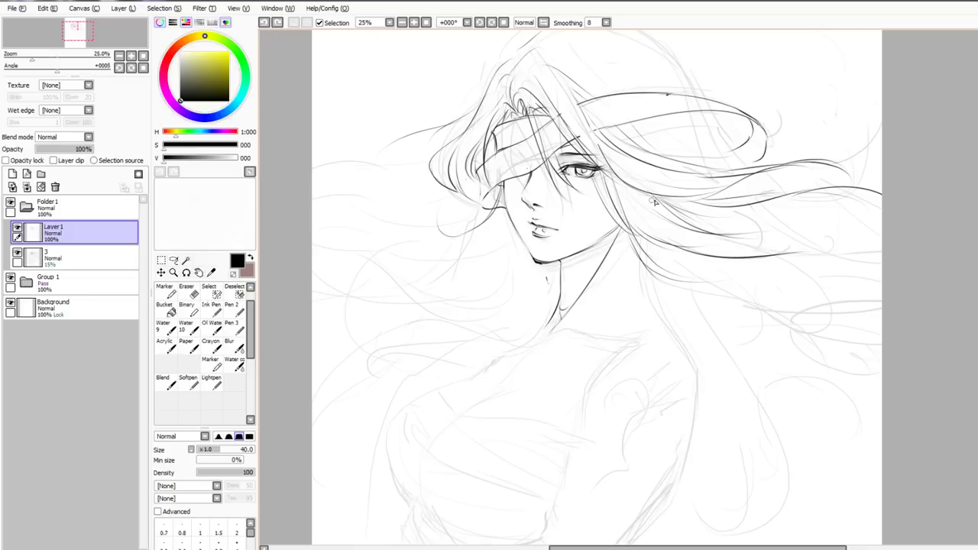
Ink the near ear's outline, inner folds and lobe among the hair strands
mouse_move(651, 162)
mouse_down()
mouse_move(657, 199)
mouse_move(628, 212)
mouse_up()
mouse_move(650, 165)
mouse_down()
mouse_move(635, 196)
mouse_move(643, 190)
mouse_up()
key(ctrl+z)
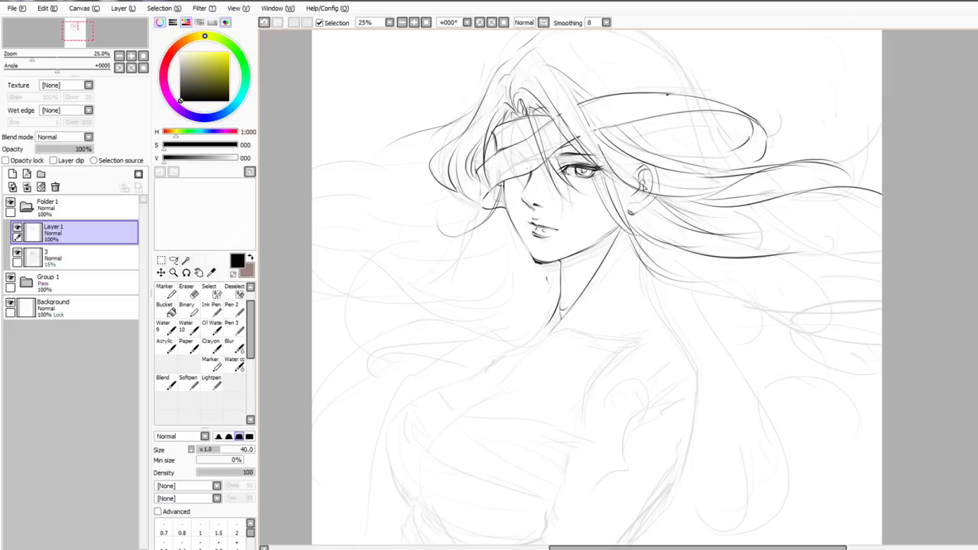
key(ctrl+z)
Ink hair strands passing around the near ear and below the lobe, redoing unwanted strokes
mouse_move(617, 157)
mouse_down()
mouse_move(640, 166)
mouse_move(639, 231)
mouse_move(666, 242)
mouse_up()
key(ctrl+z)
key(ctrl+z)
key(ctrl+z)
mouse_move(632, 214)
mouse_down()
mouse_move(657, 197)
mouse_move(658, 234)
mouse_move(702, 257)
mouse_move(671, 236)
mouse_move(701, 214)
mouse_up()
key(ctrl+z)
Ink long flowing strands from behind the near ear out to the canvas edge
mouse_move(676, 156)
mouse_down()
mouse_move(725, 214)
mouse_move(850, 160)
mouse_up()
drag(785, 193, 917, 167)
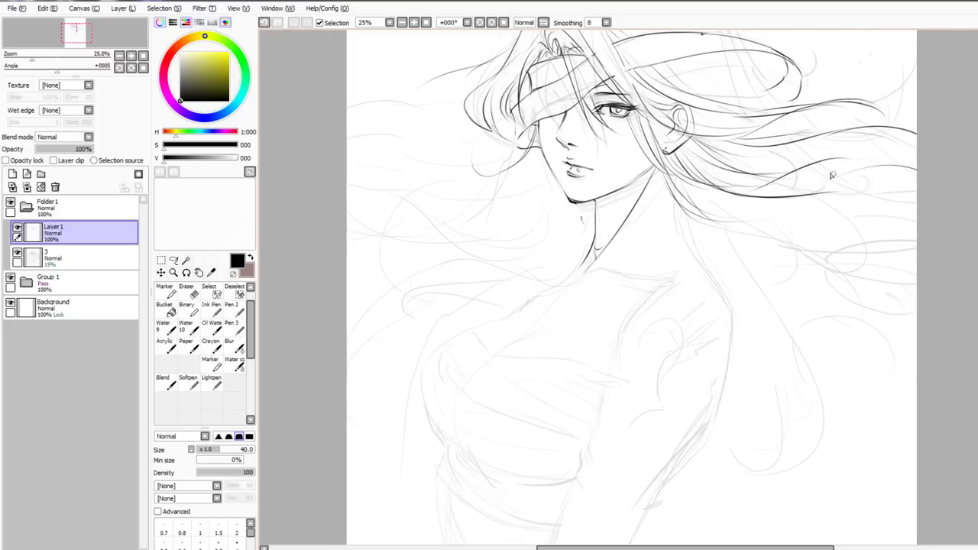
drag(832, 174, 917, 158)
scroll(791, 209, down, 1)
scroll(791, 209, up, 1)
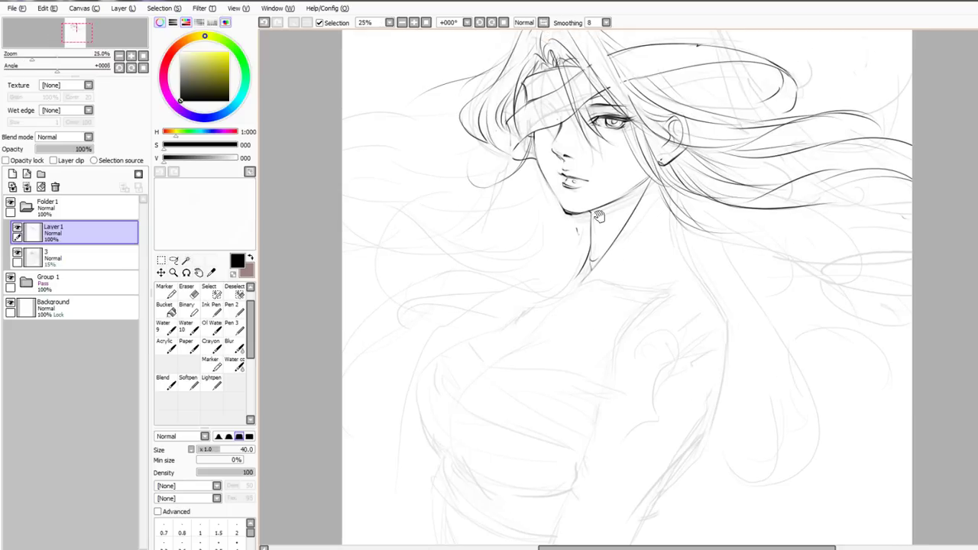
Retouch the lower end of the front neck line and ink the line at the nape behind the neck
key(ctrl+z)
drag(587, 273, 564, 295)
drag(661, 164, 683, 258)
key(ctrl+z)
key(ctrl+z)
drag(664, 201, 679, 287)
key(ctrl+z)
key(ctrl+z)
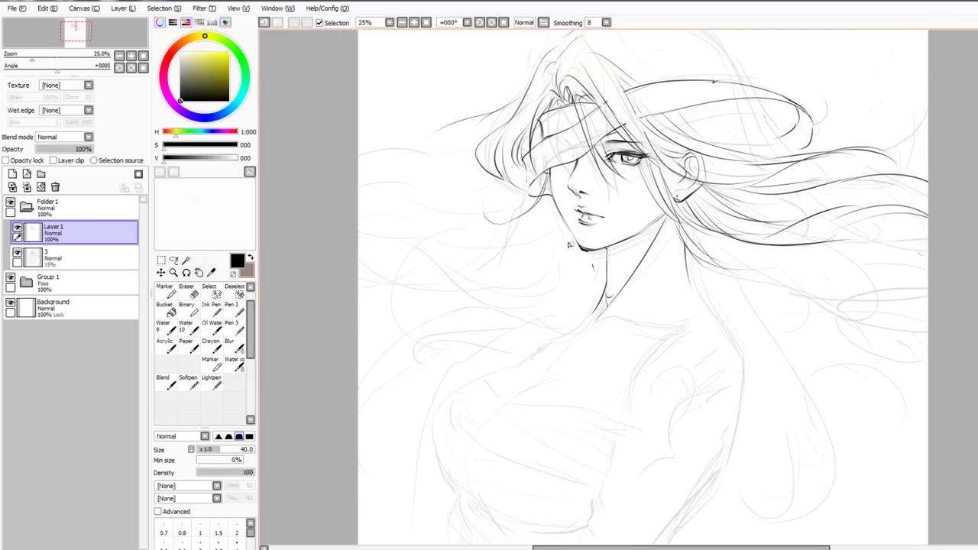
Ink a lock of hair flowing from behind the front of the neck over the far shoulder into a looped end
mouse_move(602, 271)
mouse_down()
mouse_move(562, 298)
mouse_move(558, 317)
mouse_move(489, 321)
mouse_up()
mouse_move(579, 311)
mouse_down()
mouse_move(516, 349)
mouse_move(527, 335)
mouse_move(439, 335)
mouse_move(418, 350)
mouse_up()
key(ctrl+z)
key(ctrl+z)
key(ctrl+z)
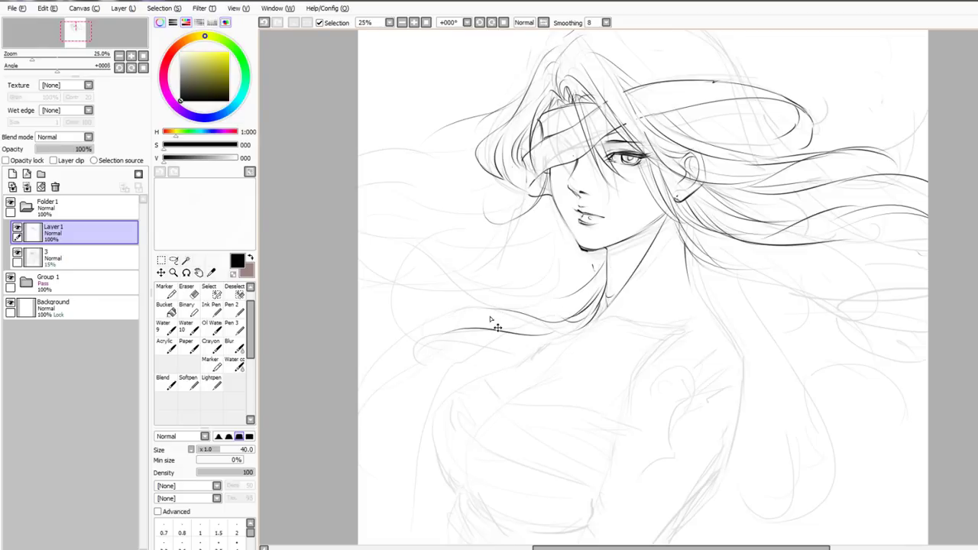
mouse_move(486, 310)
mouse_down()
mouse_move(448, 327)
mouse_move(452, 313)
mouse_move(407, 346)
mouse_move(444, 360)
mouse_up()
key(ctrl+z)
Ink a second lock sweeping outward from behind the far jaw above the looped lock, with a wavy tip
mouse_move(435, 314)
mouse_down()
mouse_move(580, 281)
mouse_move(507, 285)
mouse_up()
key(ctrl+z)
mouse_move(570, 239)
mouse_down()
mouse_move(536, 271)
mouse_move(359, 281)
mouse_up()
key(ctrl+z)
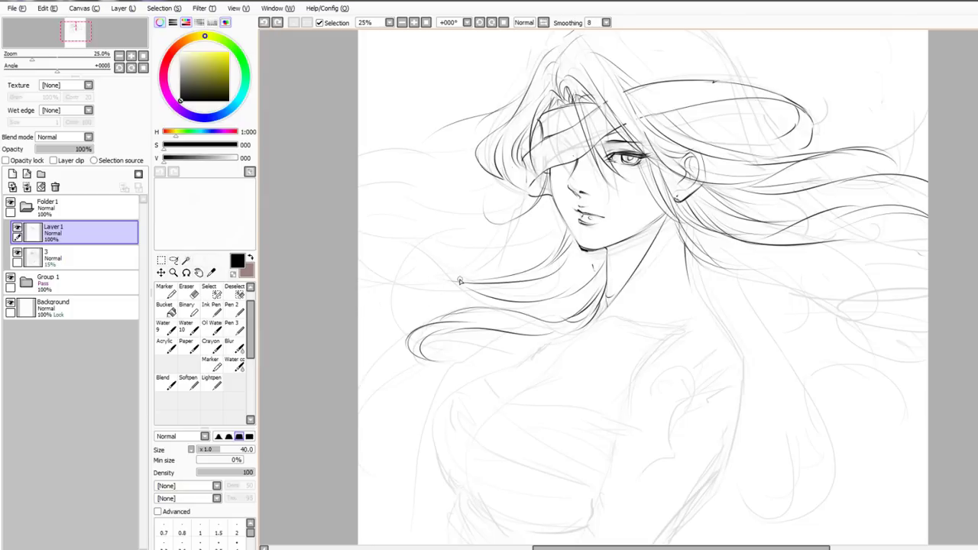
mouse_move(460, 280)
mouse_down()
mouse_move(370, 266)
mouse_move(421, 266)
mouse_move(384, 258)
mouse_up()
key(ctrl+z)
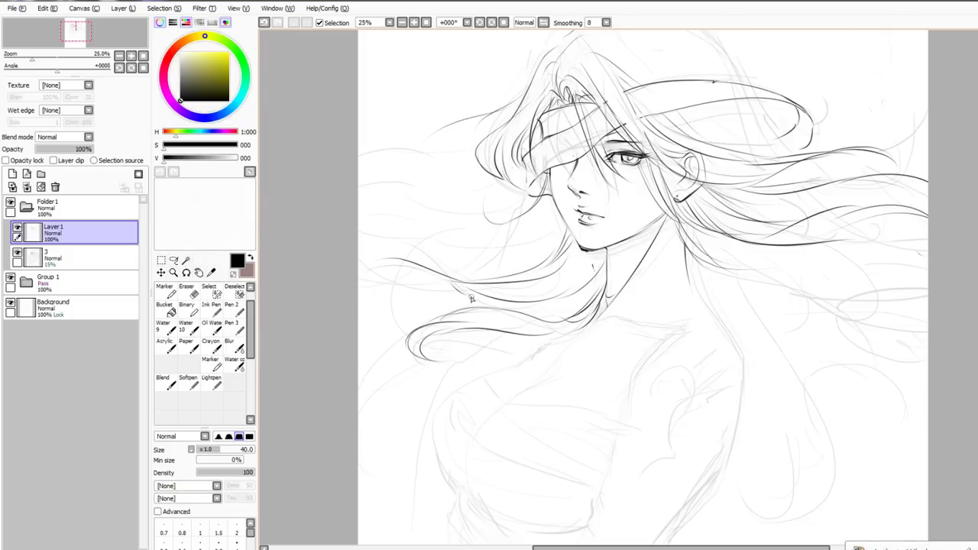
drag(561, 291, 553, 279)
drag(517, 217, 521, 226)
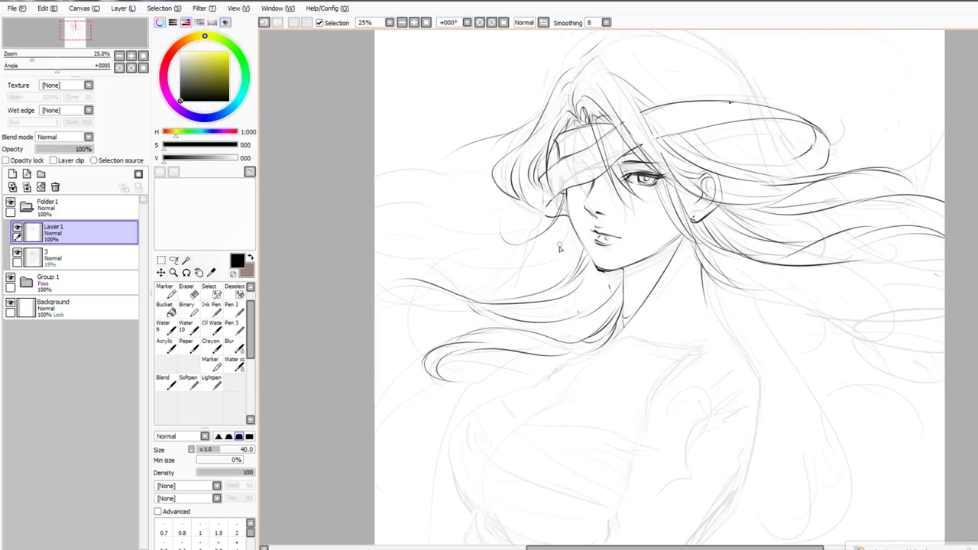
Ink long strands streaming outward from the hair bulge on the far side of the head
mouse_move(529, 129)
mouse_down()
mouse_move(454, 173)
mouse_move(403, 186)
mouse_up()
key(ctrl+z)
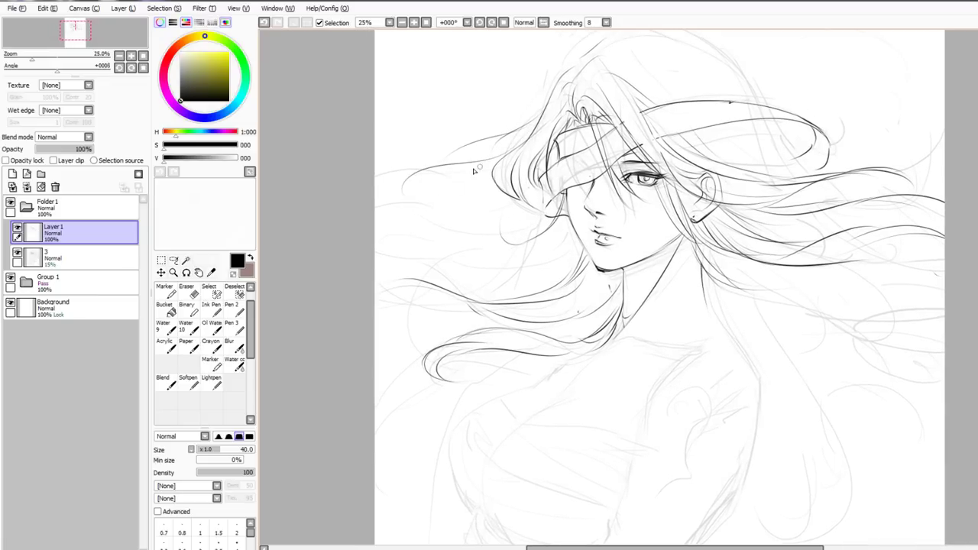
drag(468, 175, 405, 185)
drag(501, 161, 385, 196)
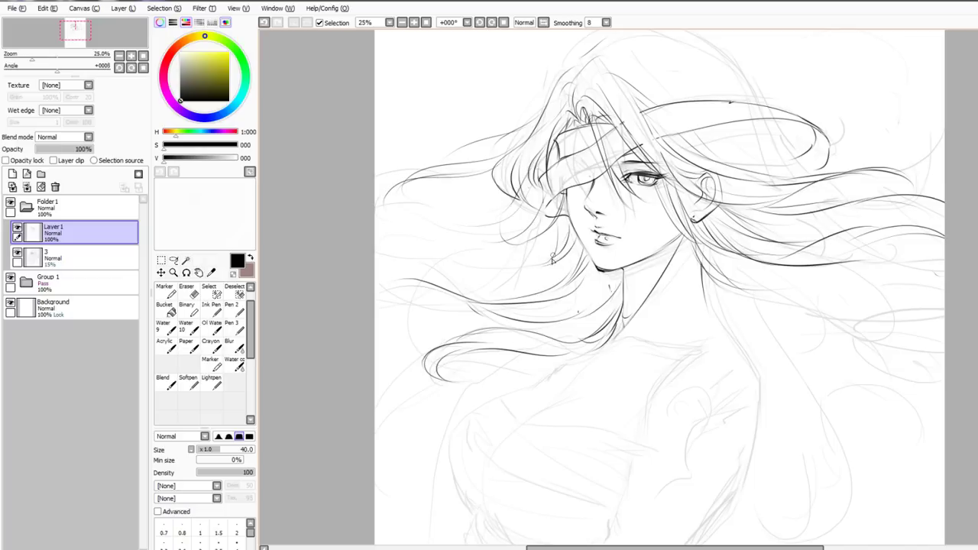
Ink strands from beside the far jaw sweeping outward and curling around into a wide loop
drag(552, 260, 414, 269)
mouse_move(510, 262)
mouse_down()
mouse_move(408, 262)
mouse_move(412, 337)
mouse_move(462, 295)
mouse_up()
drag(399, 280, 549, 266)
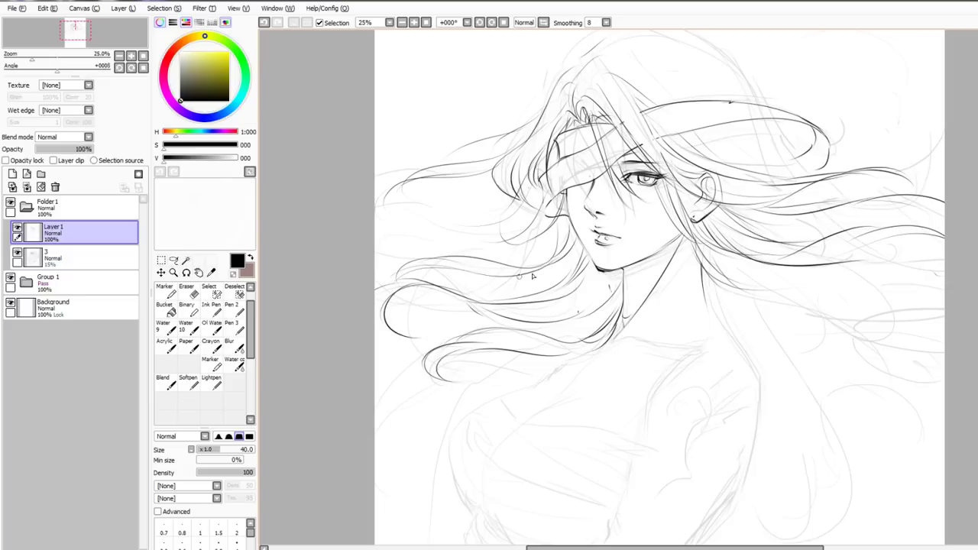
mouse_move(518, 304)
mouse_down()
mouse_move(402, 337)
mouse_move(448, 318)
mouse_move(413, 324)
mouse_up()
key(ctrl+z)
key(ctrl+z)
Add inner strands along the wide loop of hair and short strokes near the canvas edge, redoing unwanted ones
drag(539, 298, 384, 320)
mouse_move(463, 297)
mouse_down()
mouse_move(402, 317)
mouse_move(382, 312)
mouse_up()
key(ctrl+z)
drag(375, 241, 408, 238)
key(ctrl+z)
mouse_move(374, 284)
mouse_down()
mouse_move(403, 269)
mouse_move(391, 259)
mouse_move(408, 276)
mouse_up()
key(ctrl+z)
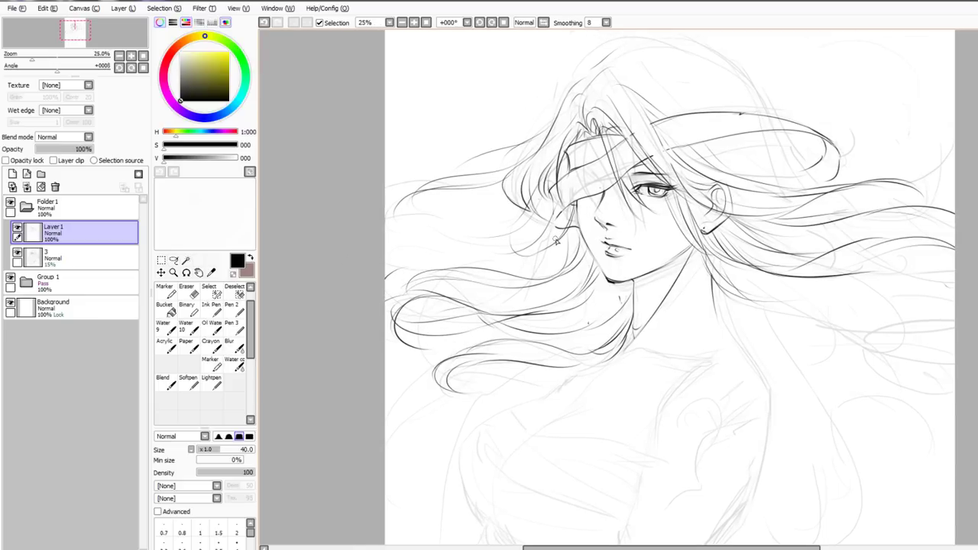
Ink strands sweeping outward from beneath the hair bulge beside the far cheek, redoing unwanted ones
mouse_move(556, 241)
mouse_down()
mouse_move(529, 264)
mouse_move(551, 277)
mouse_up()
key(ctrl+z)
drag(535, 223, 446, 246)
key(ctrl+z)
drag(537, 207, 486, 252)
drag(528, 210, 440, 232)
key(ctrl+z)
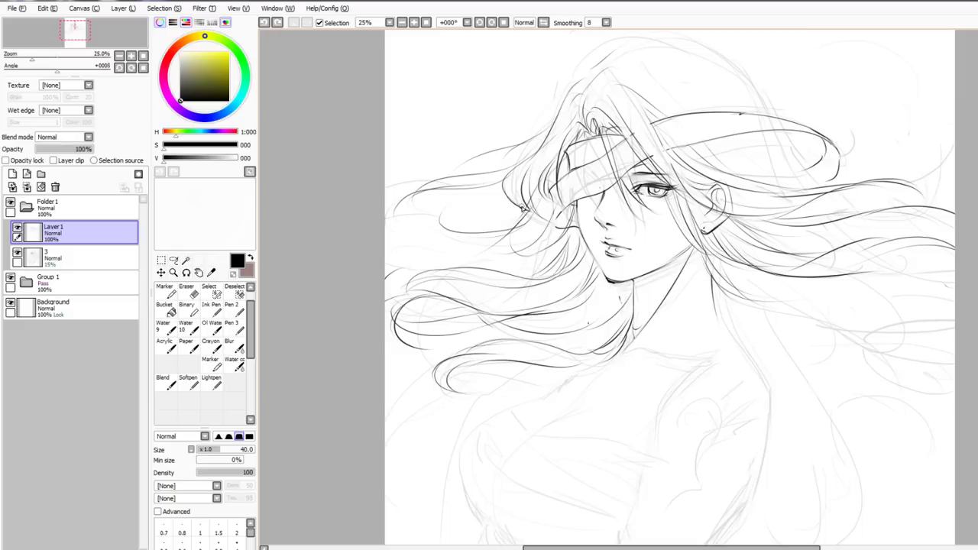
mouse_move(526, 214)
mouse_down()
mouse_move(447, 241)
mouse_move(436, 198)
mouse_up()
mouse_move(429, 233)
mouse_down()
mouse_move(405, 222)
mouse_move(447, 191)
mouse_up()
mouse_move(404, 215)
mouse_down()
mouse_move(498, 198)
mouse_move(467, 232)
mouse_up()
key(ctrl+z)
key(ctrl+z)
key(ctrl+z)
key(ctrl+z)
key(ctrl+z)
Ink a lock looping back near the canvas edge below the hair bulge, with extra strands beneath it
mouse_move(523, 208)
mouse_down()
mouse_move(463, 238)
mouse_move(404, 205)
mouse_up()
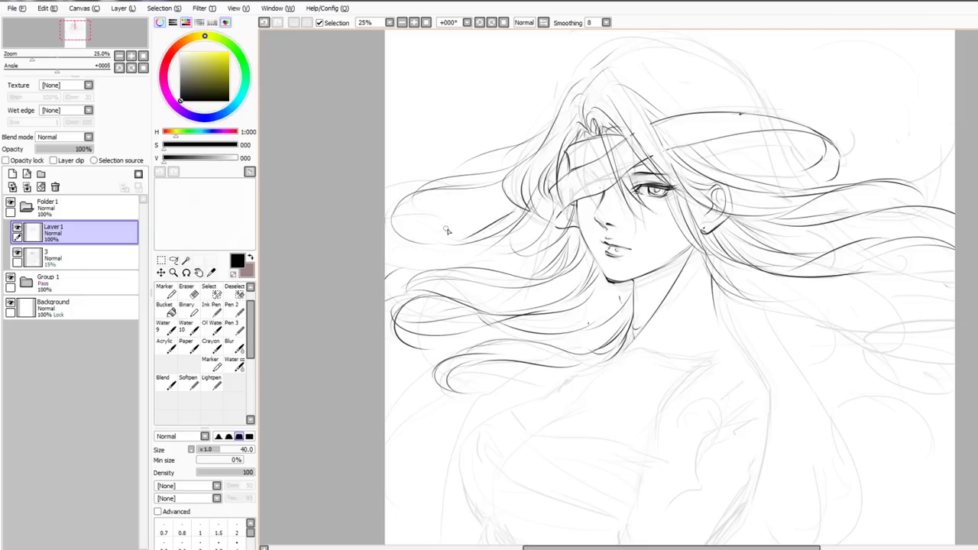
mouse_move(436, 245)
mouse_down()
mouse_move(386, 232)
mouse_move(443, 210)
mouse_up()
key(ctrl+z)
drag(384, 217, 442, 199)
mouse_move(407, 237)
mouse_down()
mouse_move(473, 236)
mouse_move(478, 260)
mouse_move(526, 242)
mouse_move(471, 264)
mouse_up()
mouse_move(443, 257)
mouse_down()
mouse_move(433, 263)
mouse_move(463, 256)
mouse_move(432, 265)
mouse_move(510, 269)
mouse_move(538, 230)
mouse_up()
key(ctrl+z)
key(ctrl+z)
drag(524, 272, 551, 227)
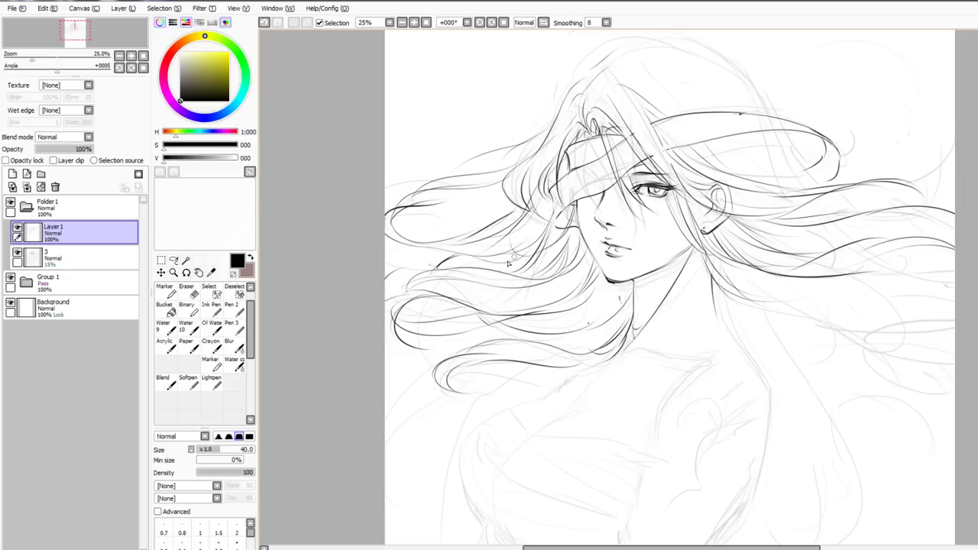
Ink a rounded curl beneath the lowest far-side lock, redoing the unwanted stroke
mouse_move(460, 335)
mouse_down()
mouse_move(434, 408)
mouse_move(386, 389)
mouse_up()
key(ctrl+z)
key(ctrl+z)
drag(508, 201, 502, 220)
drag(448, 380, 413, 430)
Ink strands falling from behind the near ear and alongside the neck down to the near shoulder
drag(710, 279, 778, 340)
mouse_move(711, 297)
mouse_down()
mouse_move(760, 359)
mouse_move(683, 283)
mouse_up()
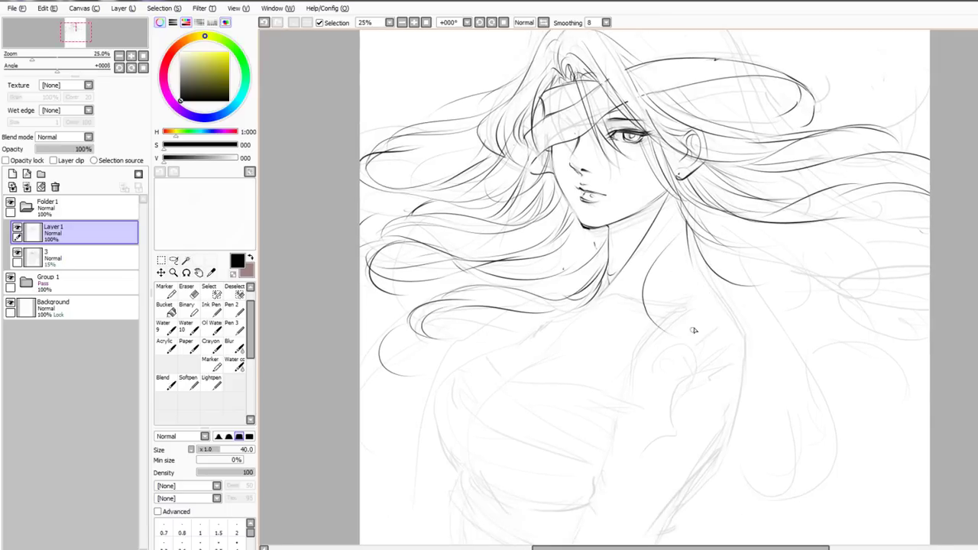
drag(678, 212, 665, 313)
key(ctrl+z)
drag(678, 229, 667, 318)
key(ctrl+z)
key(ctrl+z)
drag(677, 184, 659, 304)
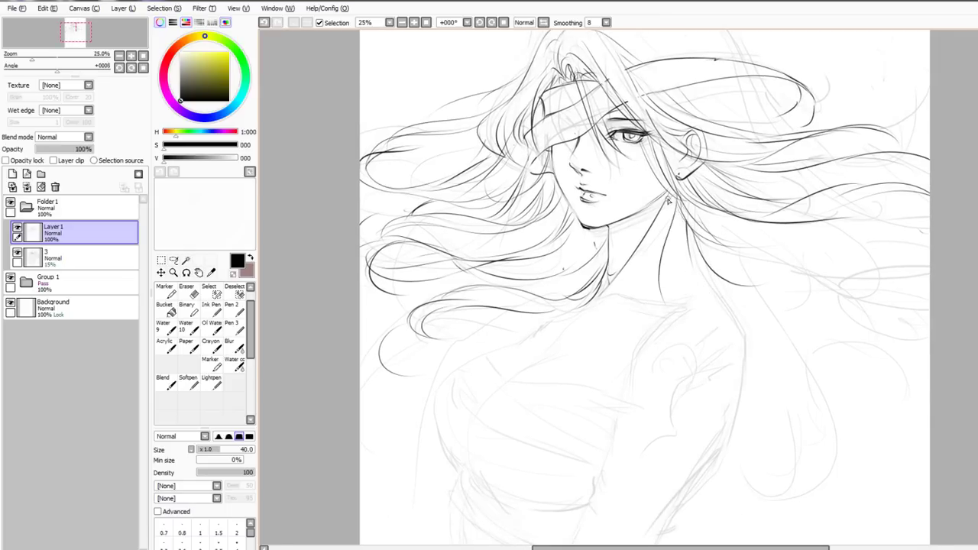
drag(675, 212, 663, 302)
drag(664, 263, 702, 319)
key(ctrl+z)
Ink a long lock sweeping over the near shoulder and curling down past the upper arm
mouse_move(677, 225)
mouse_down()
mouse_move(720, 310)
mouse_move(782, 346)
mouse_move(774, 419)
mouse_up()
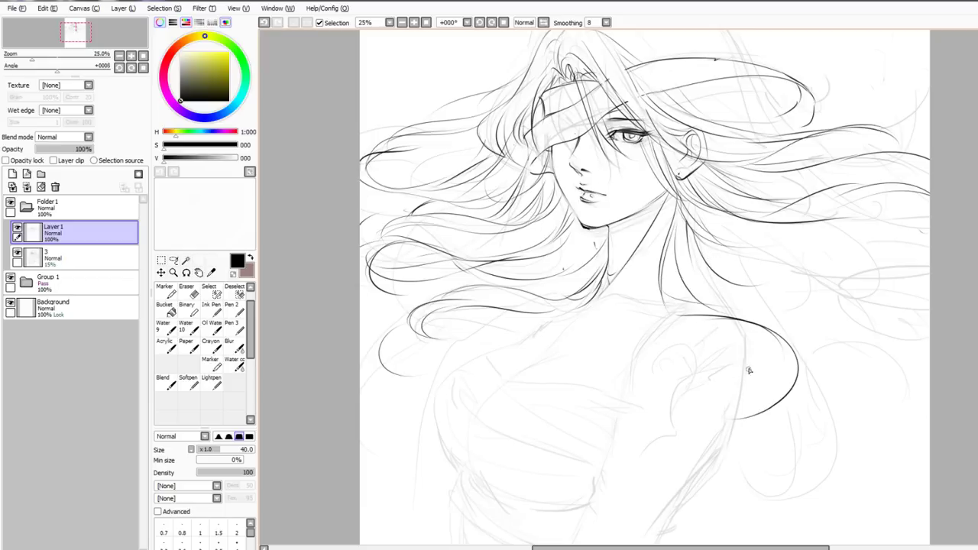
key(ctrl+z)
drag(754, 333, 773, 424)
drag(707, 312, 769, 330)
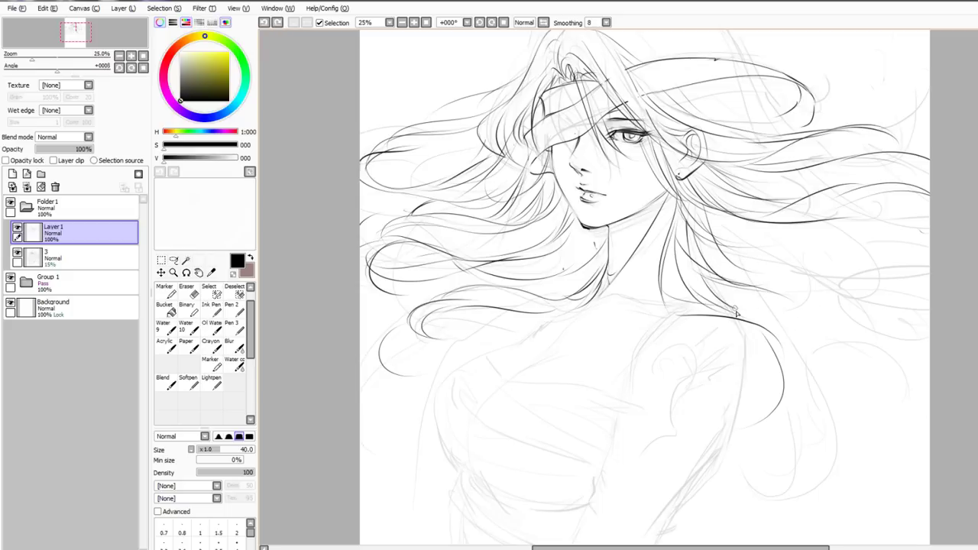
Add strands flowing outward beyond the near shoulder above the curled lock, redoing unwanted ones
drag(773, 324, 863, 315)
key(ctrl+z)
drag(744, 295, 828, 340)
drag(742, 314, 829, 331)
key(ctrl+z)
drag(749, 321, 821, 337)
drag(786, 336, 830, 366)
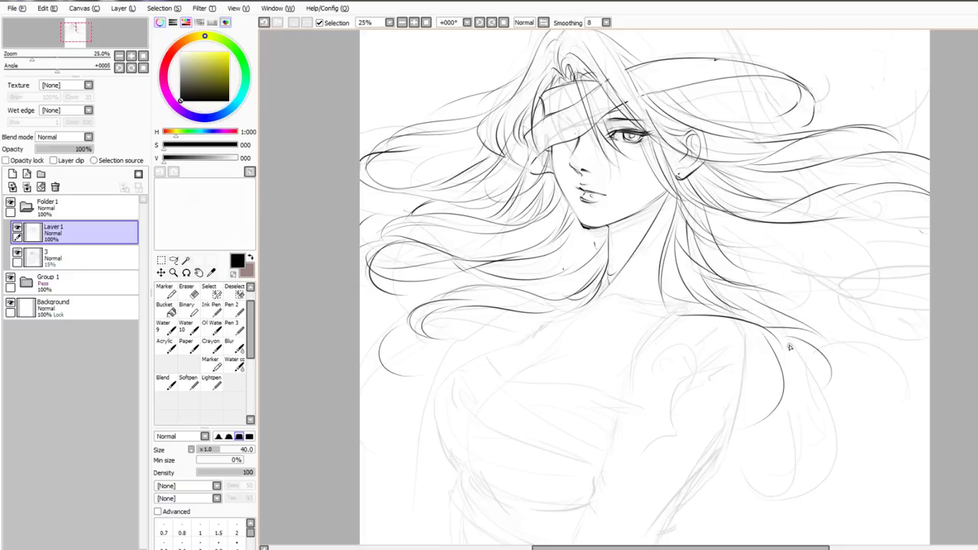
Ink the rounded curl at the end of the shoulder lock and inner strands across the upper arm
mouse_move(778, 330)
mouse_down()
mouse_move(841, 372)
mouse_move(783, 409)
mouse_up()
drag(767, 376, 719, 423)
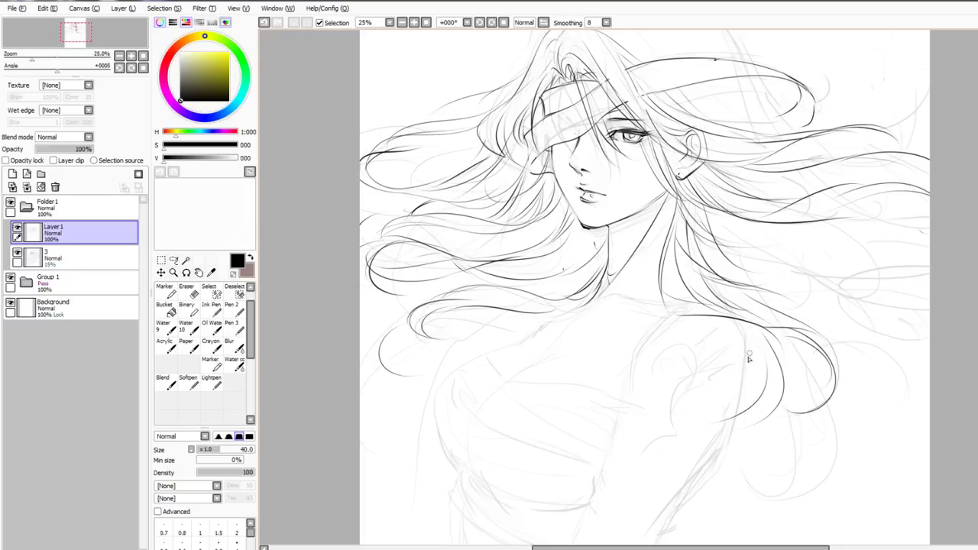
key(ctrl+z)
drag(747, 338, 762, 399)
drag(759, 360, 745, 421)
Fill in strands between the far jaw and the looped locks, and ink a lock curving over the far shoulder
key(c)
key(n)
scroll(742, 373, down, 1)
scroll(715, 399, up, 1)
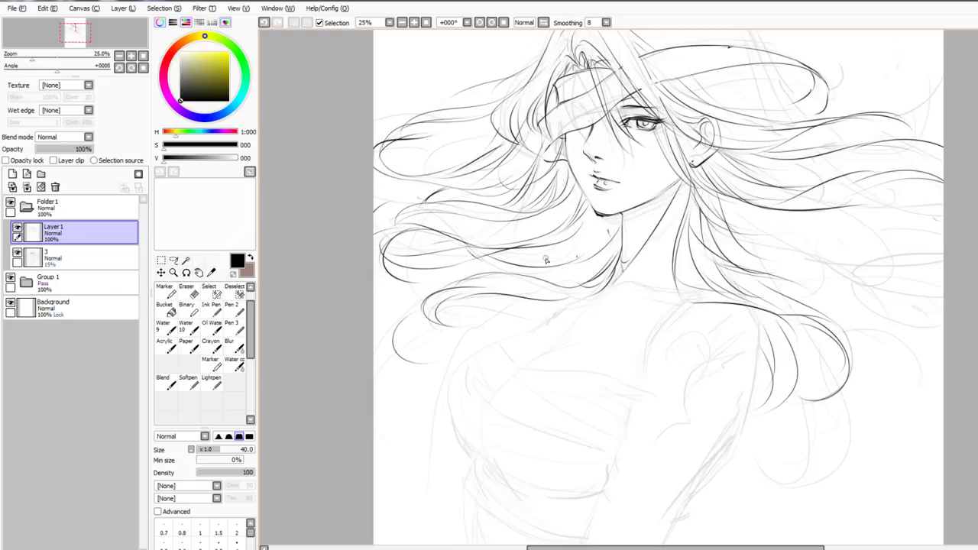
key(ctrl+z)
mouse_move(545, 263)
mouse_down()
mouse_move(486, 287)
mouse_move(516, 267)
mouse_up()
drag(590, 219, 546, 261)
drag(529, 307, 474, 358)
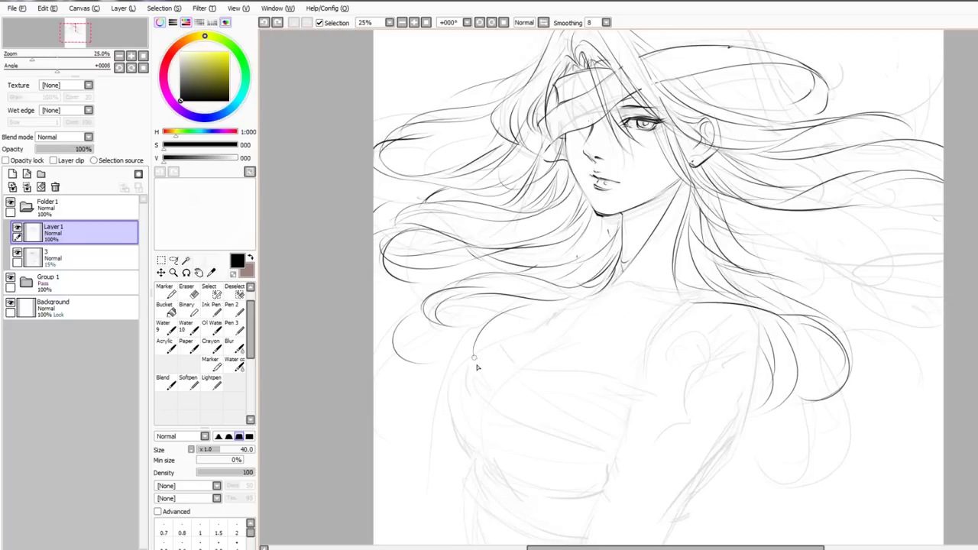
Ink the line across the base of the neck between the two sides of hair
mouse_move(616, 278)
mouse_down()
mouse_move(599, 292)
mouse_move(662, 284)
mouse_up()
key(ctrl+z)
key(ctrl+z)
key(ctrl+z)
key(ctrl+z)
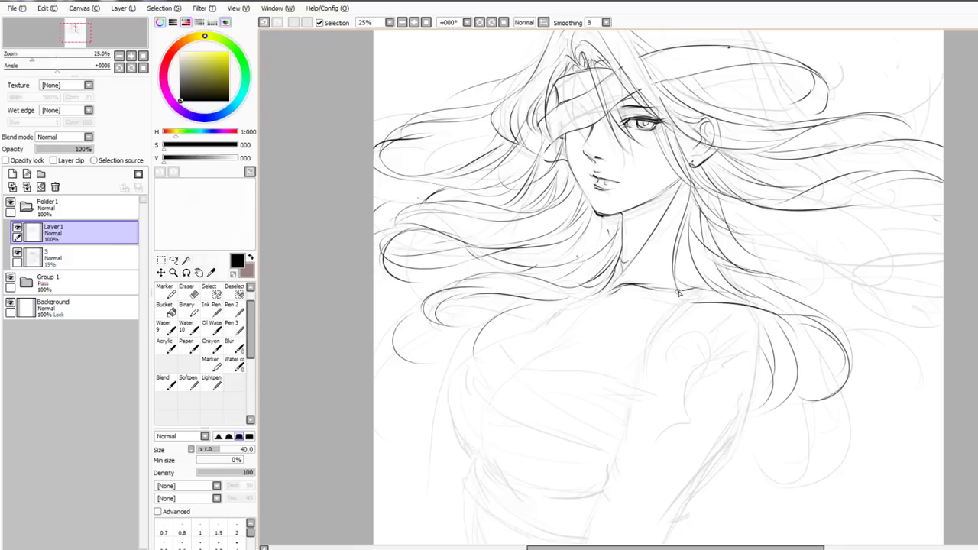
key(ctrl+z)
Ink the start of the line between near arm and torso, running down from the shoulder hair, redoing unwanted attempts
mouse_move(683, 294)
mouse_down()
mouse_move(655, 317)
mouse_move(665, 271)
mouse_move(656, 178)
mouse_move(677, 316)
mouse_move(684, 299)
mouse_move(645, 346)
mouse_move(667, 322)
mouse_move(635, 417)
mouse_up()
key(ctrl+z)
key(ctrl+z)
key(ctrl+z)
drag(685, 303, 634, 415)
key(ctrl+z)
mouse_move(686, 300)
mouse_down()
mouse_move(637, 380)
mouse_move(659, 314)
mouse_up()
key(space)
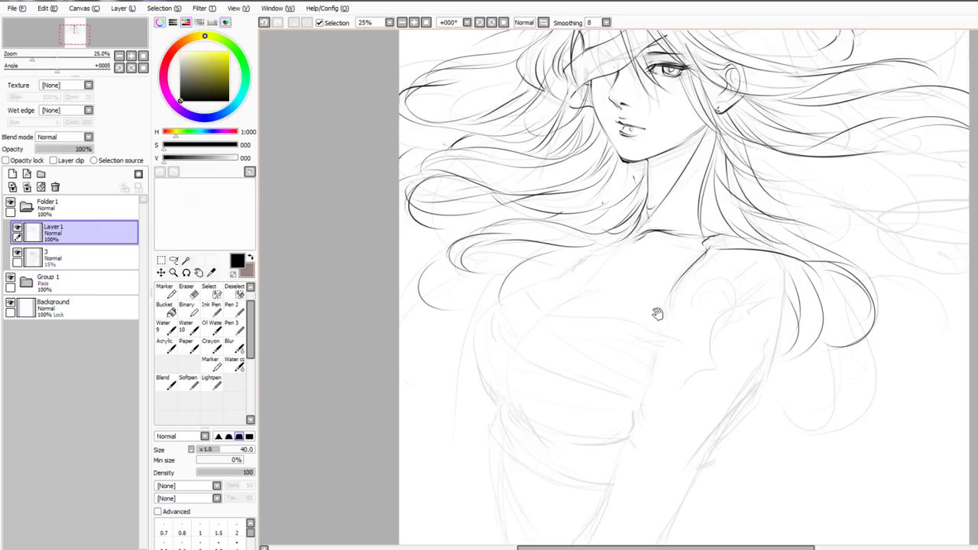
Extend the line between near arm and torso down beside the chest, redrawing it until it is smooth
key(ctrl+z)
mouse_move(709, 247)
mouse_down()
mouse_move(667, 322)
mouse_move(676, 285)
mouse_move(654, 375)
mouse_up()
key(ctrl+z)
drag(678, 286, 649, 387)
key(ctrl+z)
drag(678, 290, 635, 398)
Ink the far shoulder contour from the base of the neck down to the small curl of hair
drag(587, 252, 556, 277)
key(ctrl+z)
mouse_move(640, 229)
mouse_down()
mouse_move(550, 281)
mouse_move(594, 246)
mouse_move(579, 247)
mouse_move(517, 295)
mouse_up()
key(ctrl+z)
key(ctrl+z)
key(ctrl+z)
mouse_move(566, 267)
mouse_down()
mouse_move(524, 288)
mouse_move(551, 280)
mouse_up()
key(ctrl+z)
Ink curled lock ends hanging below the far shoulder outside the chest
mouse_move(536, 276)
mouse_down()
mouse_move(509, 273)
mouse_move(518, 289)
mouse_move(509, 279)
mouse_move(454, 339)
mouse_up()
drag(468, 292, 437, 338)
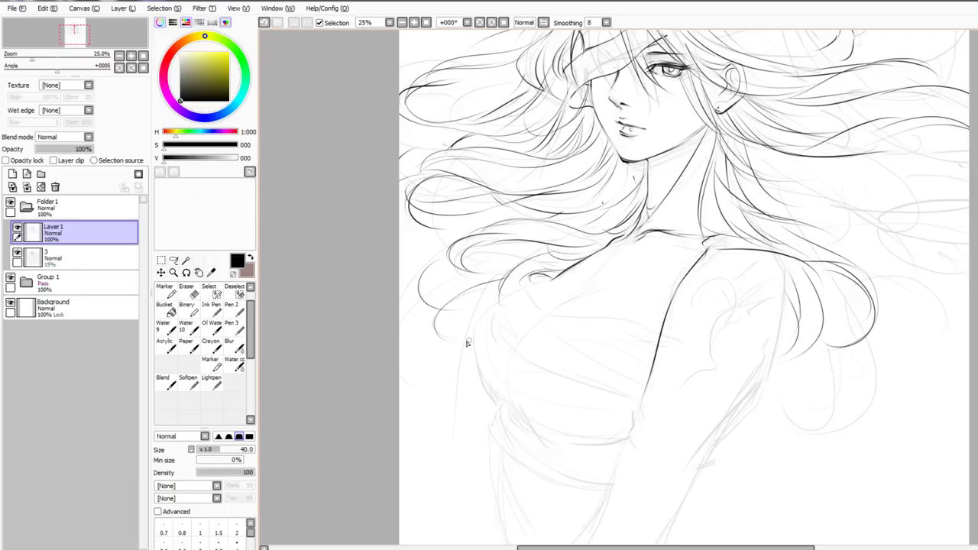
scroll(453, 372, down, 1)
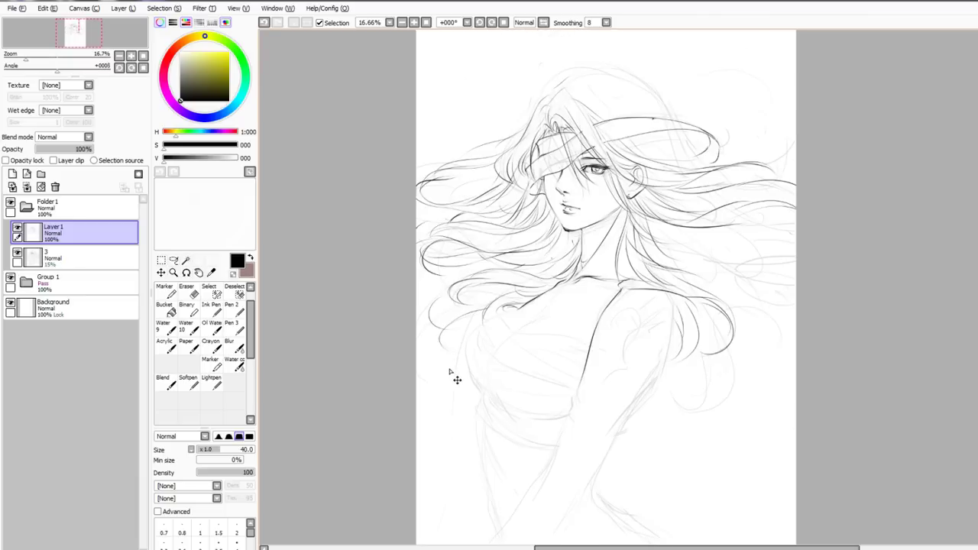
scroll(459, 377, up, 1)
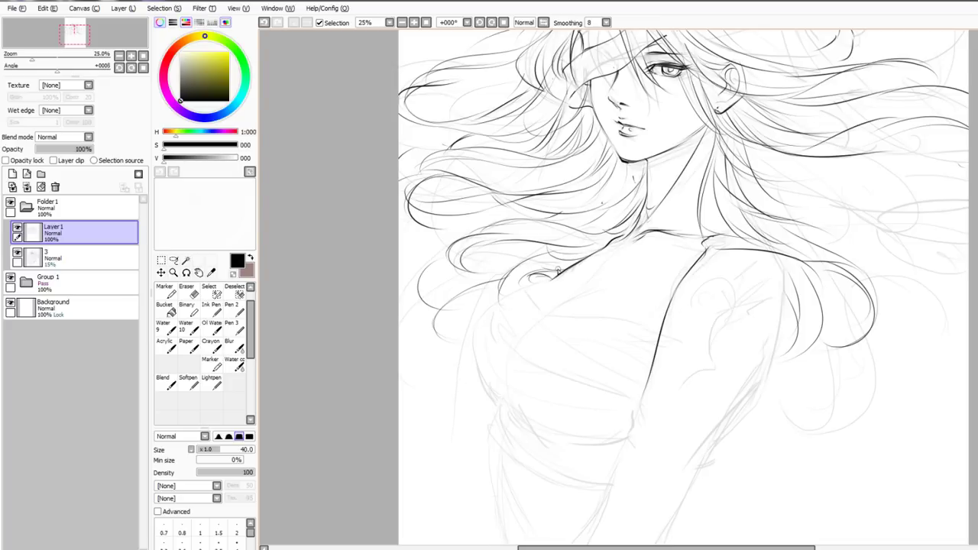
Ink the far-side chest outline curving from the shoulder down to the underbust, redoing unwanted strokes
mouse_move(559, 269)
mouse_down()
mouse_move(474, 341)
mouse_move(516, 402)
mouse_up()
key(ctrl+z)
key(ctrl+z)
drag(475, 327, 498, 397)
key(ctrl+z)
mouse_move(474, 330)
mouse_down()
mouse_move(486, 396)
mouse_move(500, 403)
mouse_up()
mouse_move(473, 352)
mouse_down()
mouse_move(511, 398)
mouse_move(497, 402)
mouse_move(479, 382)
mouse_move(505, 407)
mouse_up()
key(ctrl+z)
key(ctrl+z)
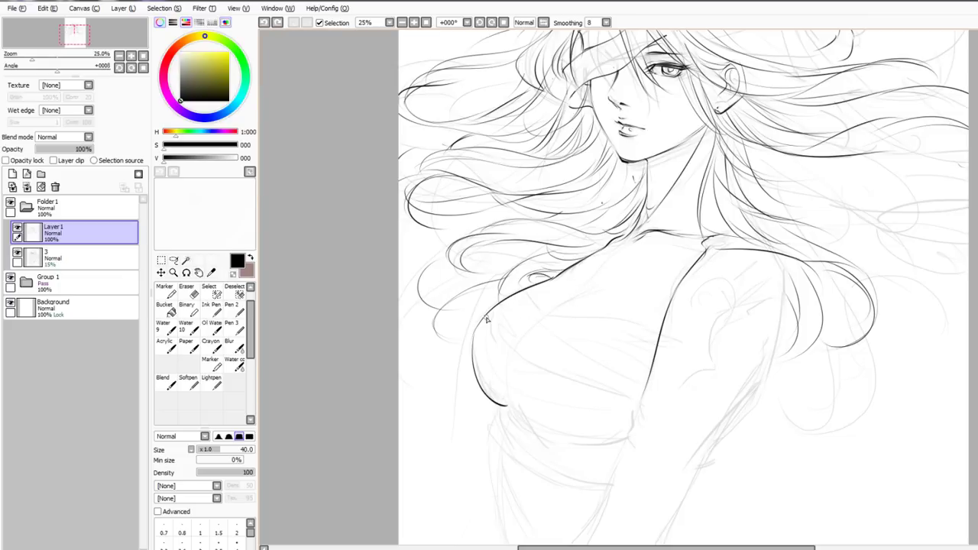
drag(500, 304, 634, 320)
key(ctrl+z)
key(ctrl+z)
key(ctrl+z)
drag(656, 358, 584, 330)
key(ctrl+z)
mouse_move(651, 349)
mouse_down()
mouse_move(661, 310)
mouse_move(654, 356)
mouse_up()
key(ctrl+z)
key(ctrl+z)
key(ctrl+z)
Reinforce the line between near arm and torso with a short stroke at neckline height
drag(659, 320, 654, 351)
key(e)
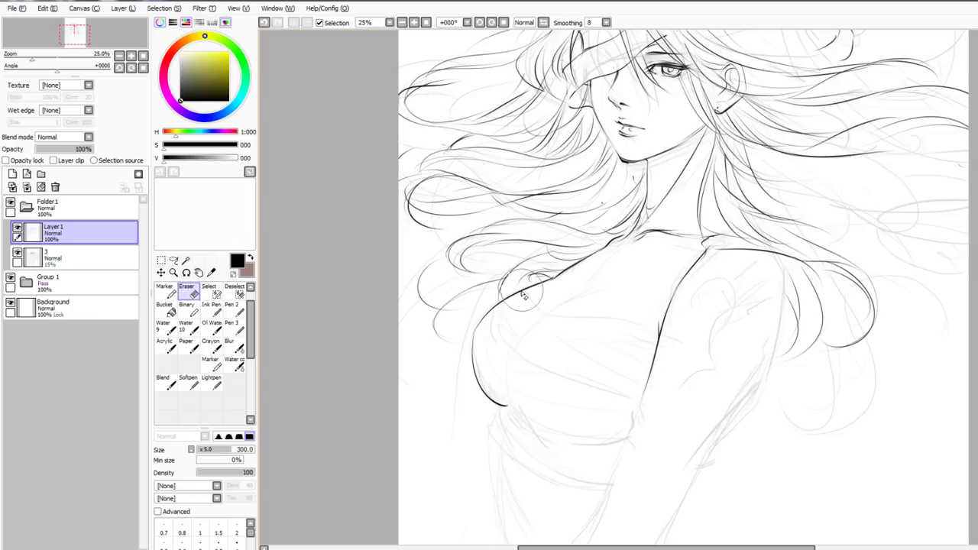
key(n)
key(ctrl+z)
Ink the strapless top's neckline from the far chest edge down to its dip and across to the near arm
mouse_move(517, 298)
mouse_down()
mouse_move(549, 326)
mouse_move(567, 327)
mouse_up()
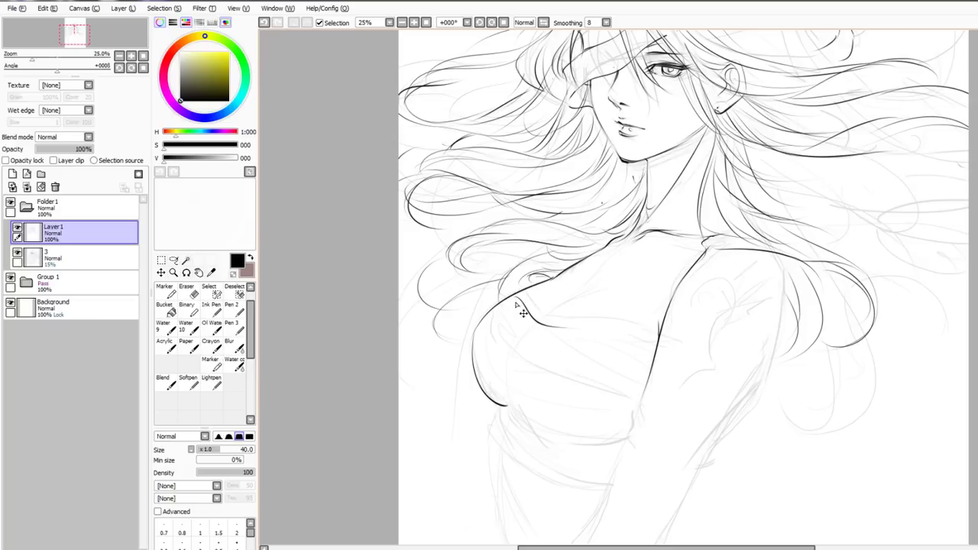
key(ctrl+z)
mouse_move(507, 299)
mouse_down()
mouse_move(534, 324)
mouse_move(607, 324)
mouse_up()
key(ctrl+z)
key(ctrl+z)
key(ctrl+z)
drag(528, 321, 653, 337)
drag(501, 303, 535, 324)
Ink the chest crease curving down to the dip in the top's neckline
drag(586, 288, 535, 321)
key(ctrl+z)
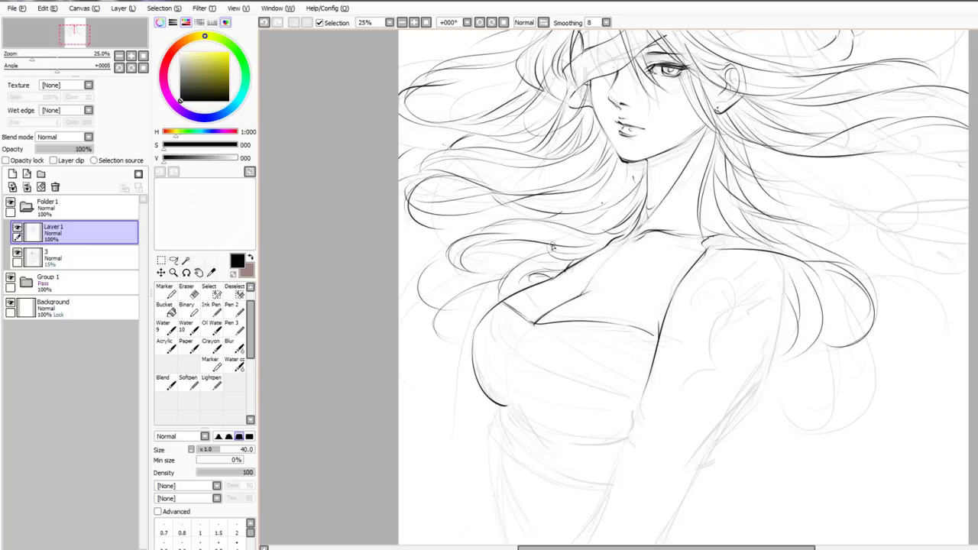
mouse_move(542, 248)
mouse_down()
mouse_move(523, 278)
mouse_move(536, 285)
mouse_up()
key(ctrl+z)
scroll(524, 309, down, 2)
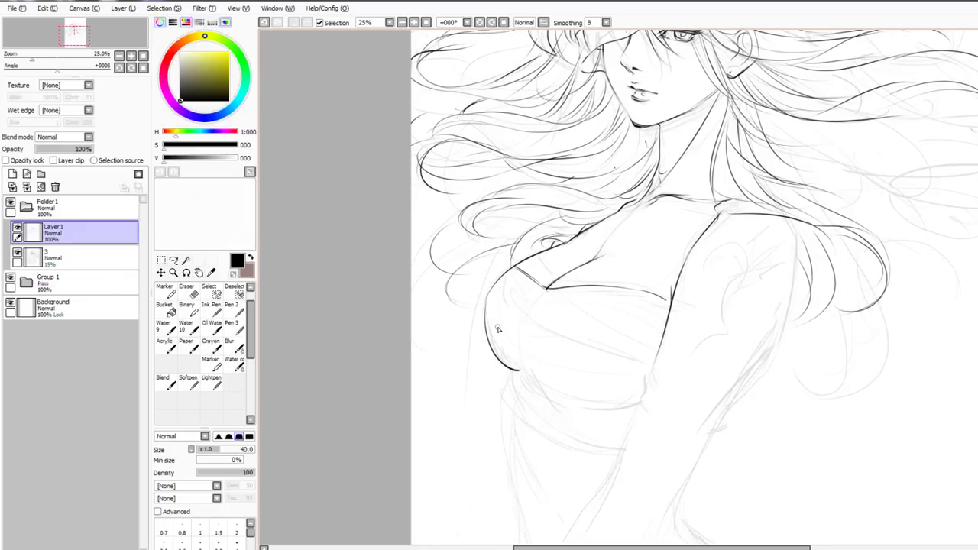
drag(566, 288, 570, 282)
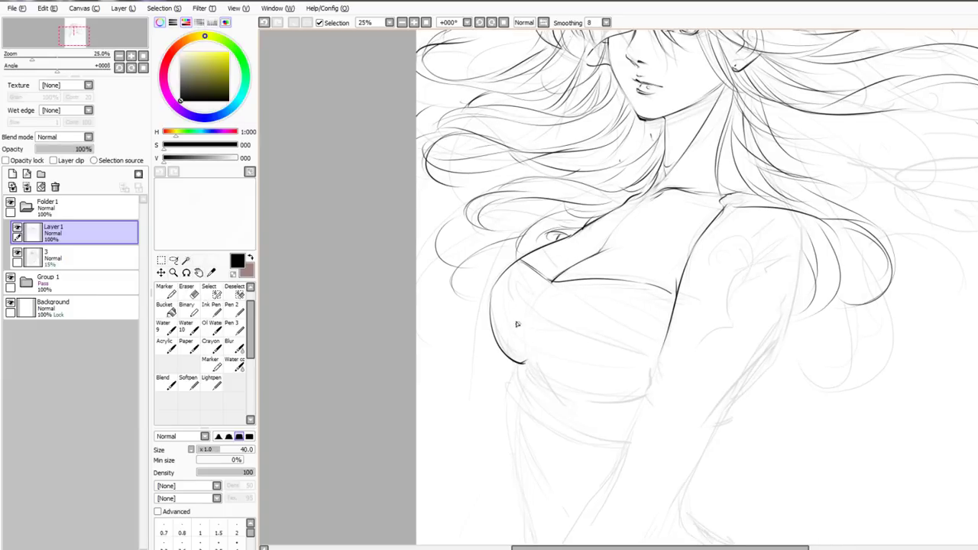
Ink the underbust curve from the far chest edge across to the near arm, thickening it beside the arm
mouse_move(552, 284)
mouse_down()
mouse_move(531, 353)
mouse_move(558, 388)
mouse_move(535, 367)
mouse_move(621, 396)
mouse_up()
key(ctrl+z)
key(ctrl+z)
key(ctrl+z)
key(ctrl+z)
drag(539, 369, 638, 396)
key(ctrl+z)
drag(533, 369, 634, 393)
key(ctrl+z)
drag(530, 371, 622, 384)
key(ctrl+z)
mouse_move(528, 355)
mouse_down()
mouse_move(567, 388)
mouse_move(638, 392)
mouse_up()
key(ctrl+z)
mouse_move(676, 280)
mouse_down()
mouse_move(660, 358)
mouse_move(613, 397)
mouse_move(595, 395)
mouse_up()
key(ctrl+z)
key(ctrl+z)
key(ctrl+z)
Ink the start of the torso's far side below the bust, with a short fold stroke beside it, redoing unwanted strokes
mouse_move(512, 363)
mouse_down()
mouse_move(507, 400)
mouse_move(527, 482)
mouse_up()
key(ctrl+z)
key(ctrl+z)
drag(510, 425, 528, 496)
key(ctrl+z)
key(ctrl+z)
key(ctrl+z)
drag(531, 364, 522, 415)
key(ctrl+z)
key(ctrl+z)
drag(530, 365, 523, 417)
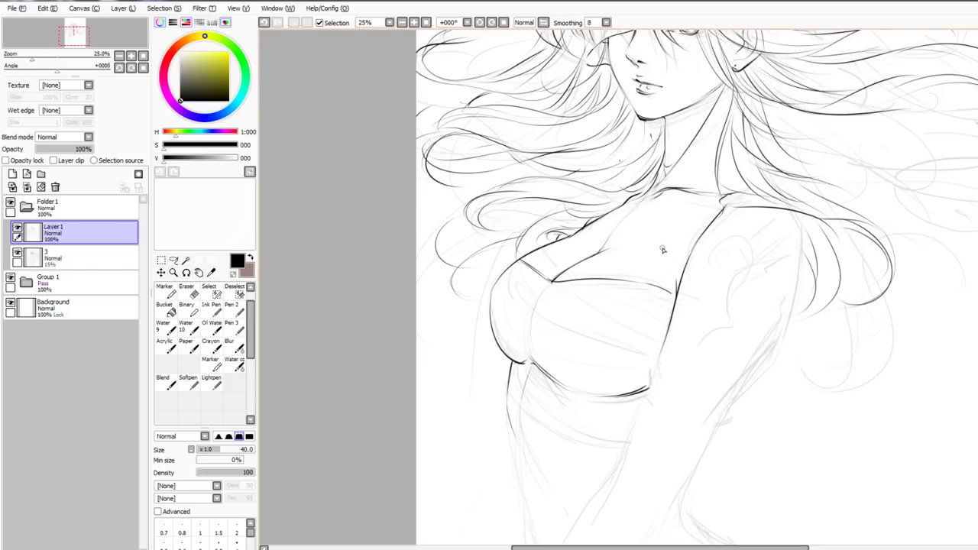
Redraw the near half of the top's neckline so it curves from the dip further down to the near arm
mouse_move(632, 297)
mouse_down()
mouse_move(624, 319)
mouse_move(640, 309)
mouse_move(657, 316)
mouse_up()
key(e)
key(n)
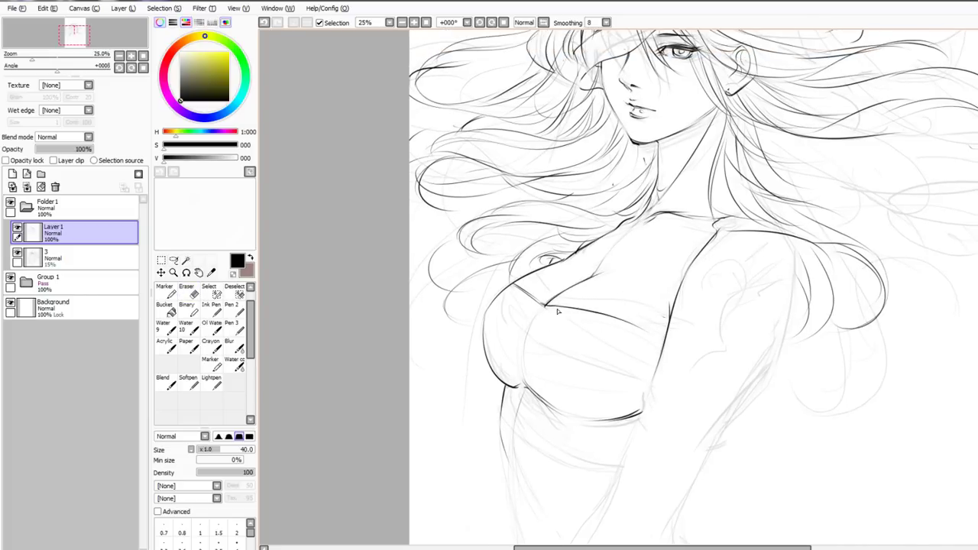
key(ctrl+z)
mouse_move(546, 306)
mouse_down()
mouse_move(649, 322)
mouse_move(593, 310)
mouse_move(641, 320)
mouse_move(666, 348)
mouse_up()
key(ctrl+z)
key(ctrl+z)
key(ctrl+z)
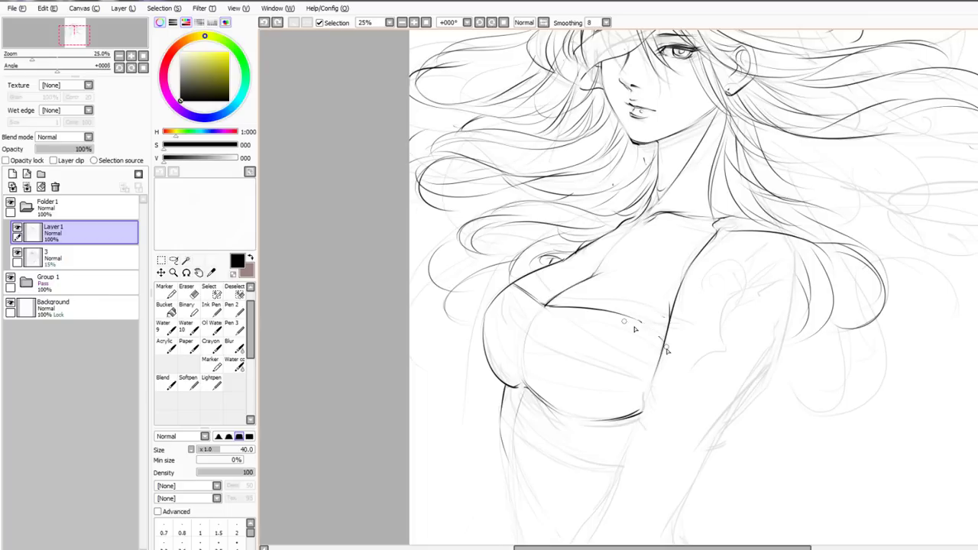
key(ctrl+y)
key(ctrl+z)
drag(546, 306, 657, 353)
drag(622, 321, 660, 357)
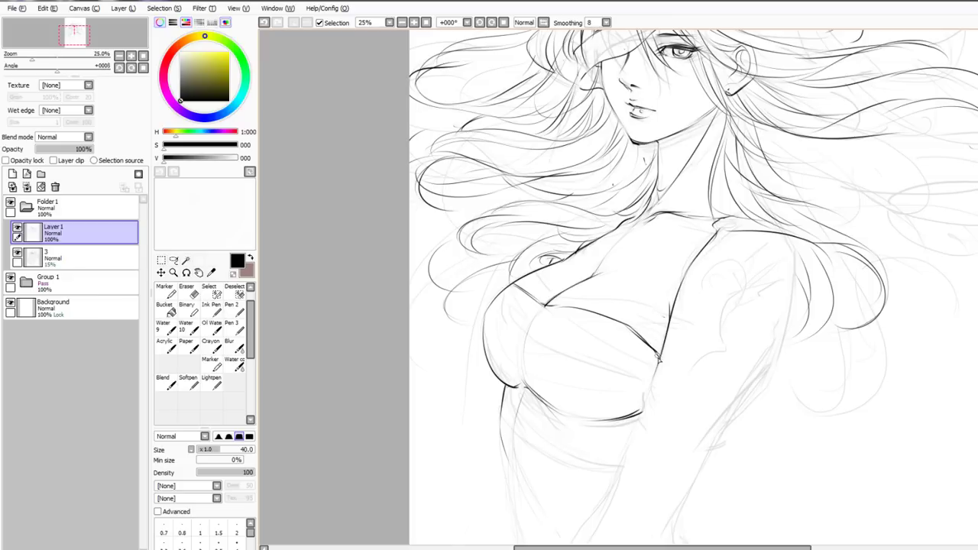
key(ctrl+z)
Ink the near shoulder's rounded outer contour down to the upper arm, undoing unwanted strokes
mouse_move(609, 339)
mouse_down()
mouse_move(591, 345)
mouse_move(582, 306)
mouse_up()
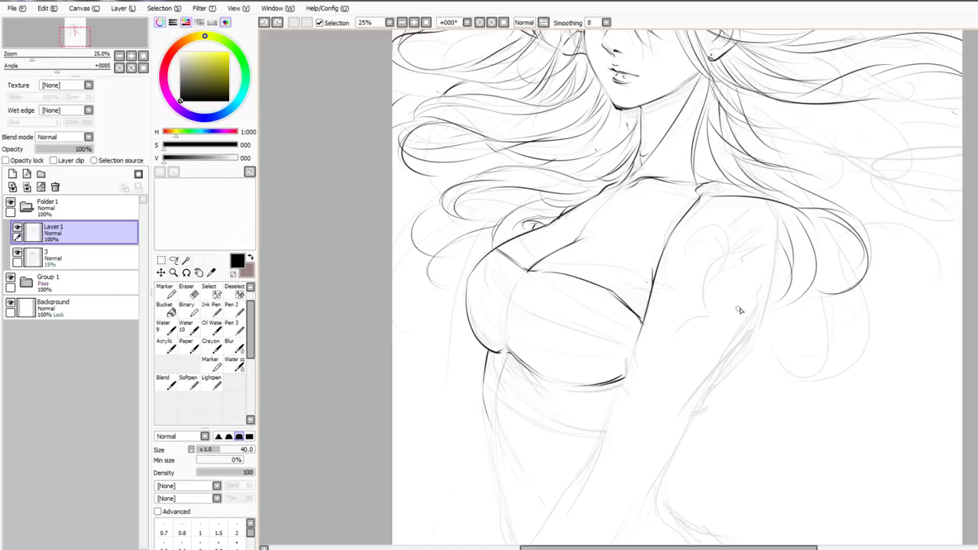
drag(755, 300, 673, 448)
drag(711, 386, 679, 443)
key(ctrl+z)
mouse_move(766, 198)
mouse_down()
mouse_move(777, 230)
mouse_move(774, 206)
mouse_move(772, 295)
mouse_up()
key(ctrl+z)
key(ctrl+z)
drag(778, 218, 762, 324)
key(ctrl+z)
Ink the outer edge of the near upper arm down to the elbow, with a short muscle line along the triceps
mouse_move(777, 222)
mouse_down()
mouse_move(754, 351)
mouse_move(761, 327)
mouse_move(699, 411)
mouse_up()
key(ctrl+z)
drag(767, 300, 709, 392)
key(ctrl+z)
drag(748, 313, 697, 410)
key(ctrl+z)
drag(750, 307, 723, 362)
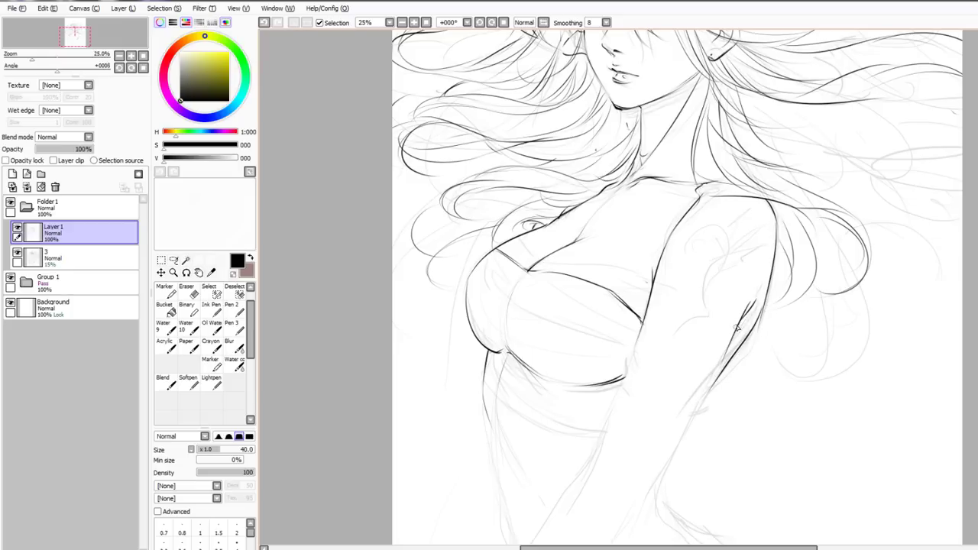
key(ctrl+z)
mouse_move(755, 300)
mouse_down()
mouse_move(716, 351)
mouse_move(728, 311)
mouse_move(708, 323)
mouse_up()
key(ctrl+z)
drag(772, 243, 659, 448)
key(ctrl+z)
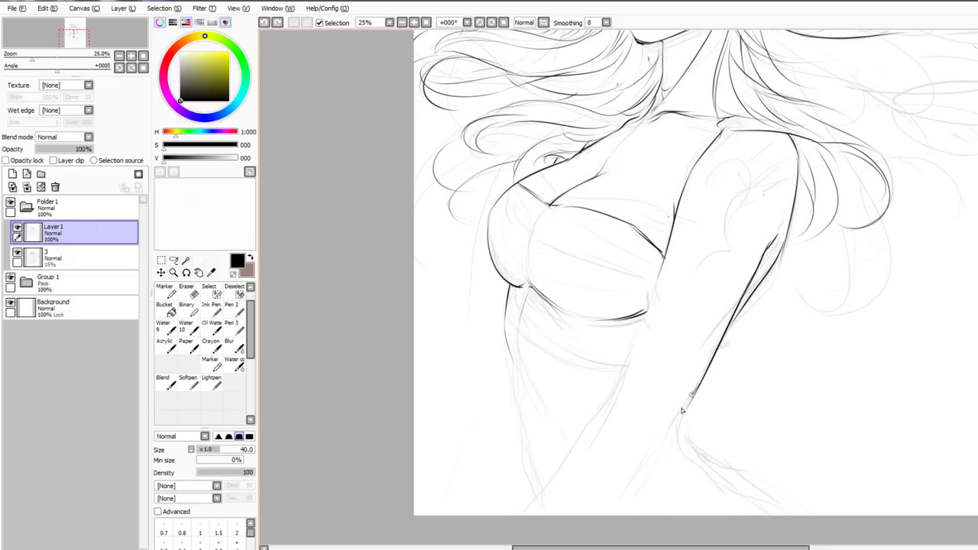
Ink the outer edge of the near forearm from the elbow to the canvas's lower edge
drag(699, 387, 659, 448)
key(ctrl+z)
mouse_move(706, 376)
mouse_down()
mouse_move(631, 493)
mouse_move(604, 515)
mouse_up()
Ink the inner edge of the near upper arm from the neckline down past the underbust
drag(664, 249, 617, 392)
key(ctrl+z)
key(ctrl+z)
drag(671, 237, 599, 422)
key(ctrl+z)
key(ctrl+z)
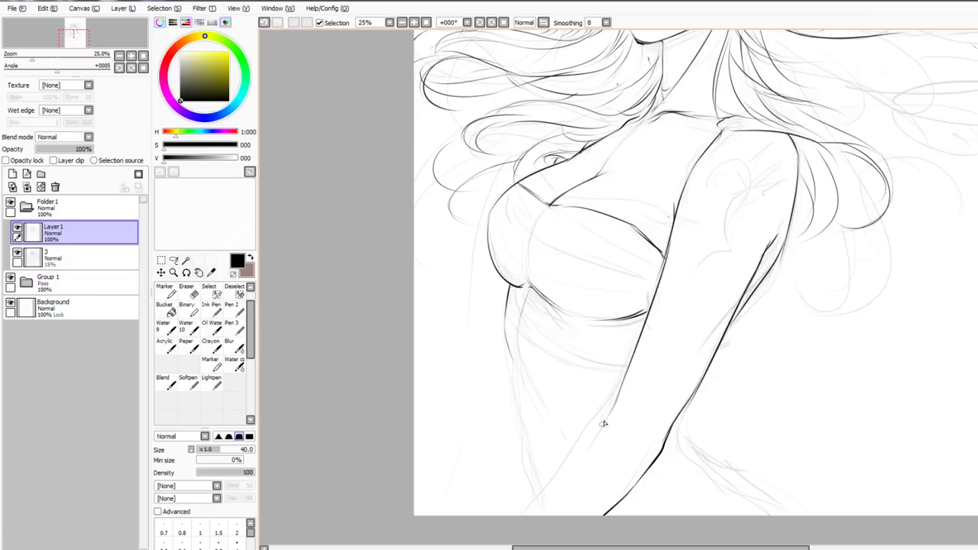
Ink the inner edge of the near forearm down to the canvas's lower edge and reinforce the elbow crease
drag(619, 385, 529, 510)
key(ctrl+z)
mouse_move(577, 410)
mouse_down()
mouse_move(588, 397)
mouse_move(579, 456)
mouse_up()
key(ctrl+z)
key(ctrl+z)
drag(634, 380, 545, 497)
drag(686, 413, 654, 456)
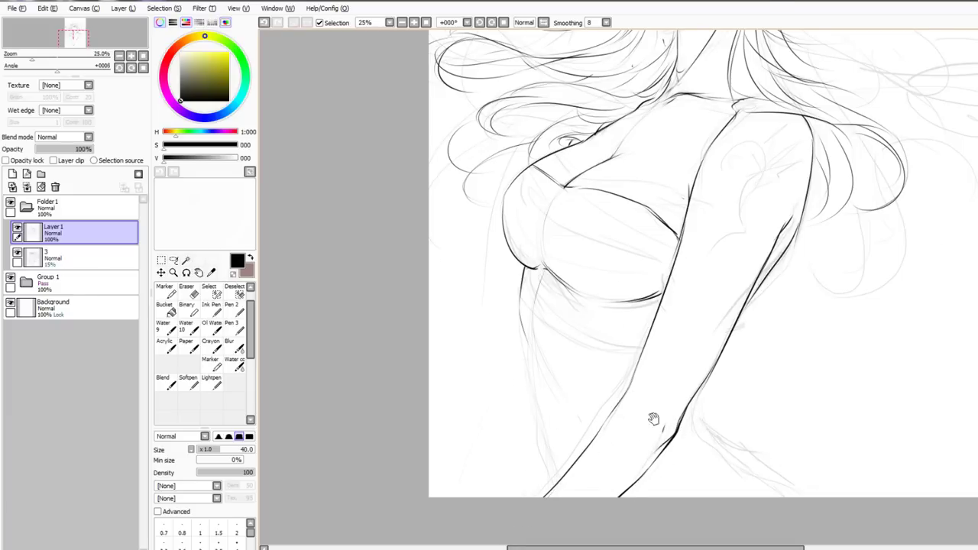
Ink the curved band line across the torso below the bust, from the far side to the near arm
mouse_move(652, 420)
mouse_down()
mouse_move(637, 438)
mouse_move(639, 421)
mouse_up()
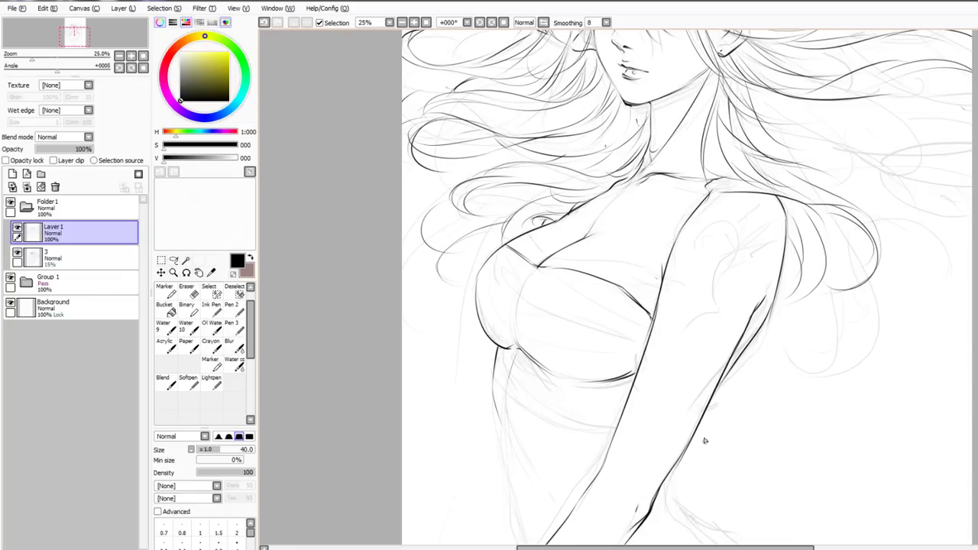
scroll(729, 379, down, 2)
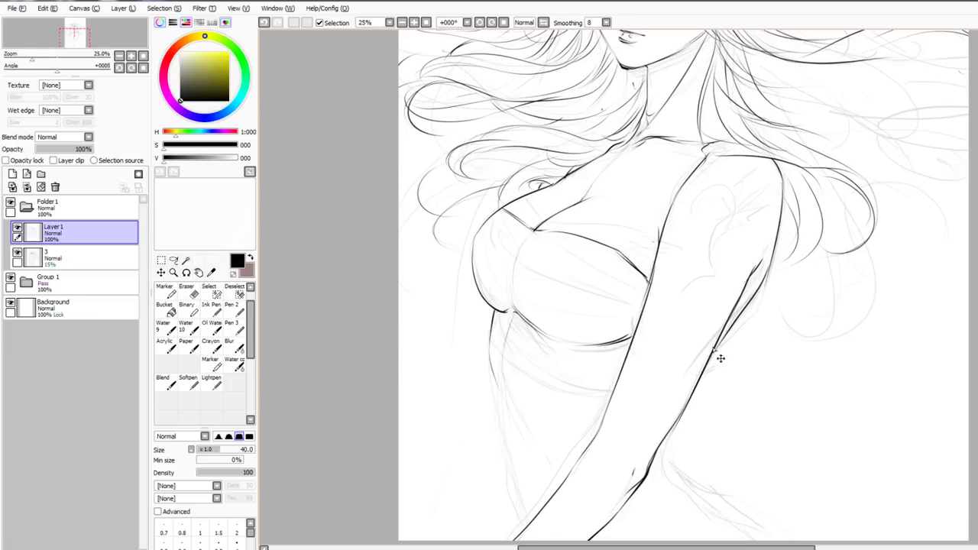
scroll(720, 356, down, 1)
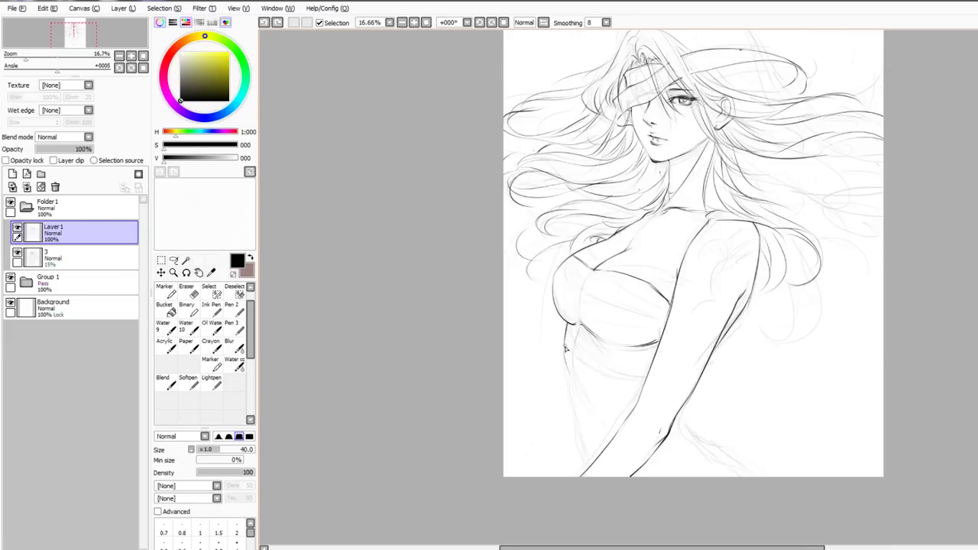
mouse_move(565, 328)
mouse_down()
mouse_move(578, 362)
mouse_move(642, 380)
mouse_up()
key(ctrl+z)
drag(570, 359, 578, 382)
key(ctrl+z)
key(ctrl+z)
mouse_move(577, 327)
mouse_down()
mouse_move(573, 365)
mouse_move(579, 328)
mouse_move(574, 360)
mouse_move(592, 416)
mouse_move(602, 386)
mouse_up()
key(ctrl+z)
key(ctrl+z)
key(ctrl+z)
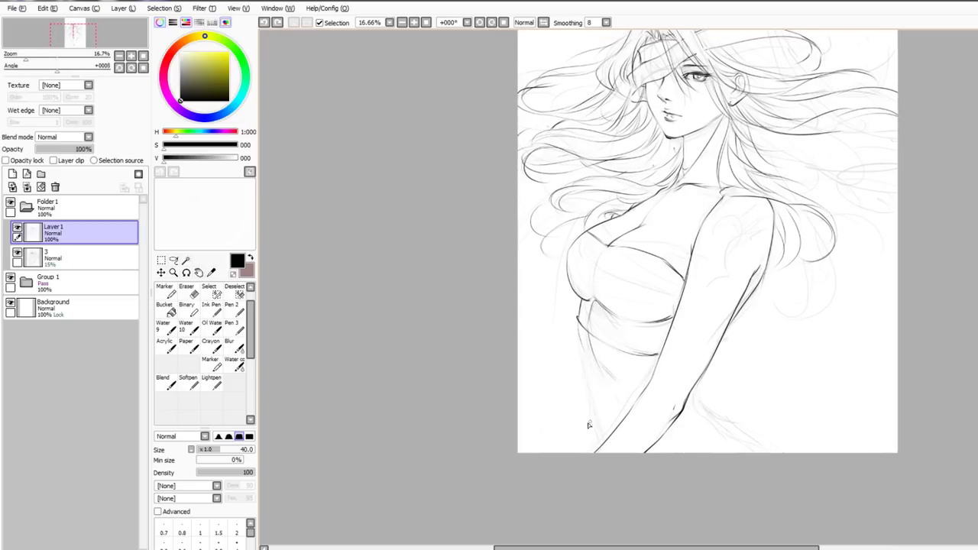
Ink the torso's far side and the fabric folds below the band, redoing unwanted strokes
key(ctrl+z)
mouse_move(578, 328)
mouse_down()
mouse_move(600, 372)
mouse_move(593, 398)
mouse_up()
key(ctrl+z)
key(ctrl+z)
key(ctrl+z)
drag(593, 357, 609, 395)
key(ctrl+z)
key(ctrl+z)
drag(591, 349, 605, 379)
key(ctrl+z)
key(ctrl+z)
mouse_move(589, 333)
mouse_down()
mouse_move(611, 403)
mouse_move(591, 369)
mouse_move(598, 408)
mouse_move(592, 369)
mouse_move(595, 411)
mouse_up()
key(ctrl+z)
drag(593, 371, 597, 410)
key(ctrl+z)
drag(597, 362, 613, 428)
key(ctrl+z)
Erase the forearm lines' lower ends and ink the hip line running back from behind the near elbow
key(e)
key(n)
key(ctrl+z)
key(n)
mouse_move(745, 310)
mouse_down()
mouse_move(696, 387)
mouse_move(700, 409)
mouse_move(725, 428)
mouse_up()
key(ctrl+z)
key(ctrl+z)
key(e)
mouse_move(595, 458)
mouse_down()
mouse_move(622, 429)
mouse_move(620, 466)
mouse_move(662, 439)
mouse_move(614, 423)
mouse_move(601, 443)
mouse_move(618, 435)
mouse_move(625, 408)
mouse_move(609, 397)
mouse_move(612, 440)
mouse_move(633, 401)
mouse_up()
key(n)
key(ctrl+z)
key(ctrl+z)
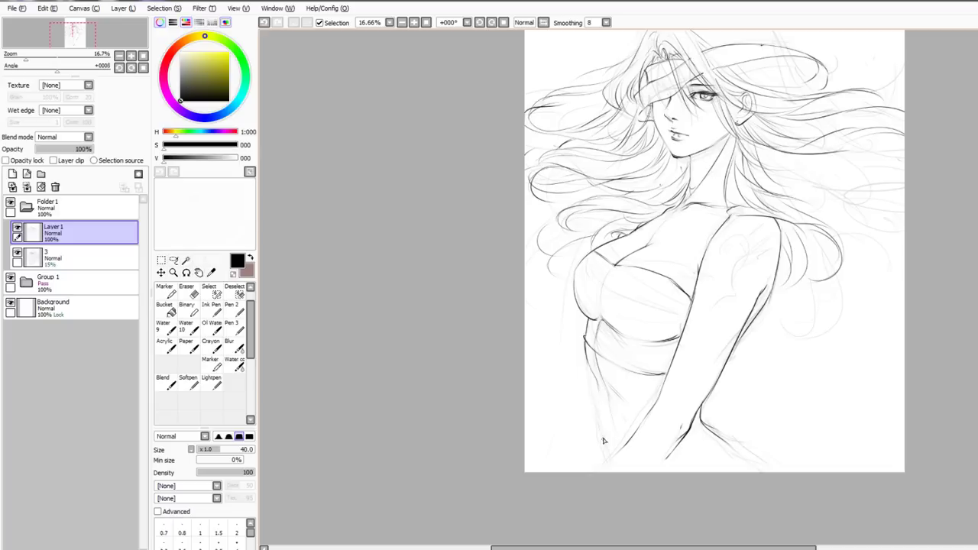
Extend the far waist outline down toward the canvas's lower edge, redoing unwanted strokes
key(ctrl+z)
drag(599, 388, 606, 446)
key(ctrl+z)
drag(599, 399, 604, 462)
key(ctrl+z)
key(ctrl+y)
drag(590, 421, 597, 442)
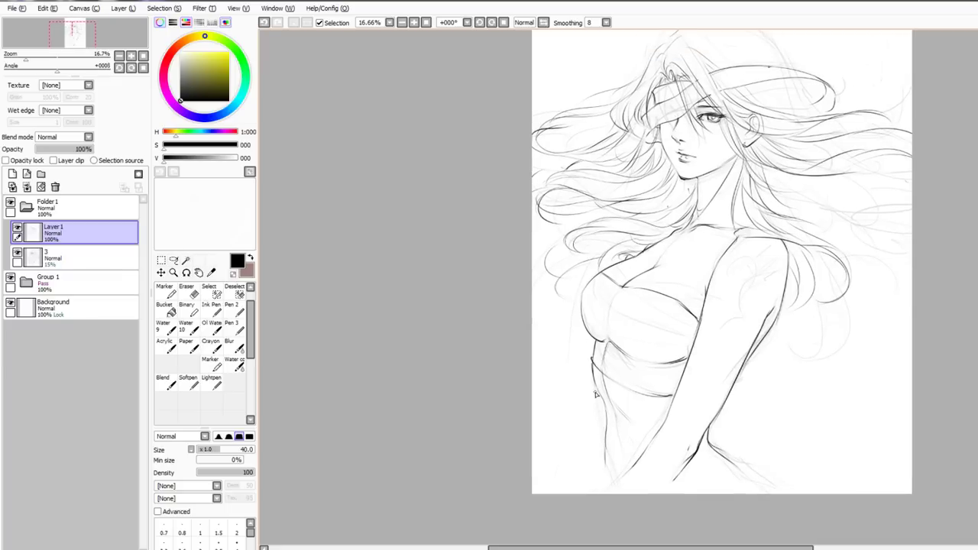
drag(598, 390, 580, 426)
key(ctrl+z)
drag(588, 362, 575, 391)
Rework the hair strands falling beside the neck toward the near shoulder, undoing unwanted strokes
drag(737, 262, 712, 281)
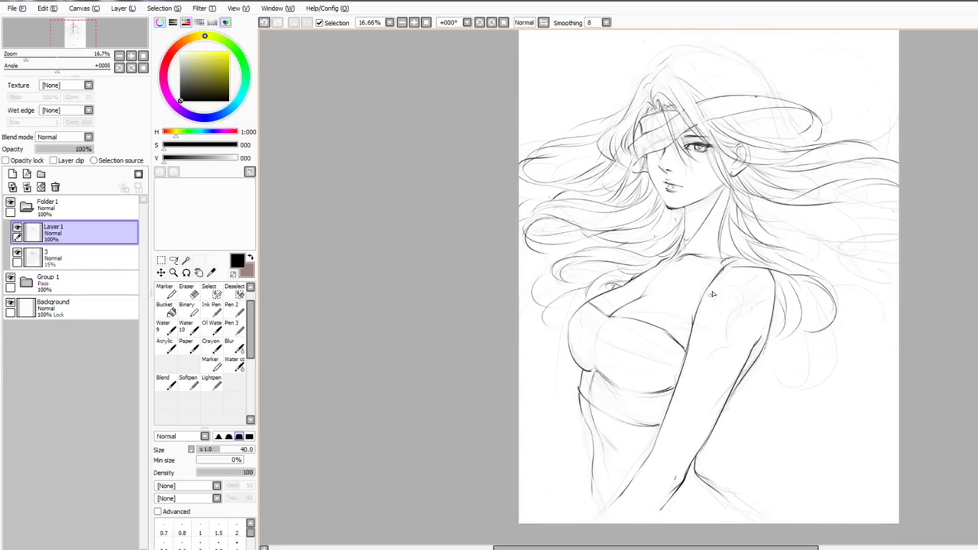
key(ctrl+z)
drag(717, 238, 724, 265)
key(ctrl+z)
drag(735, 228, 723, 262)
key(e)
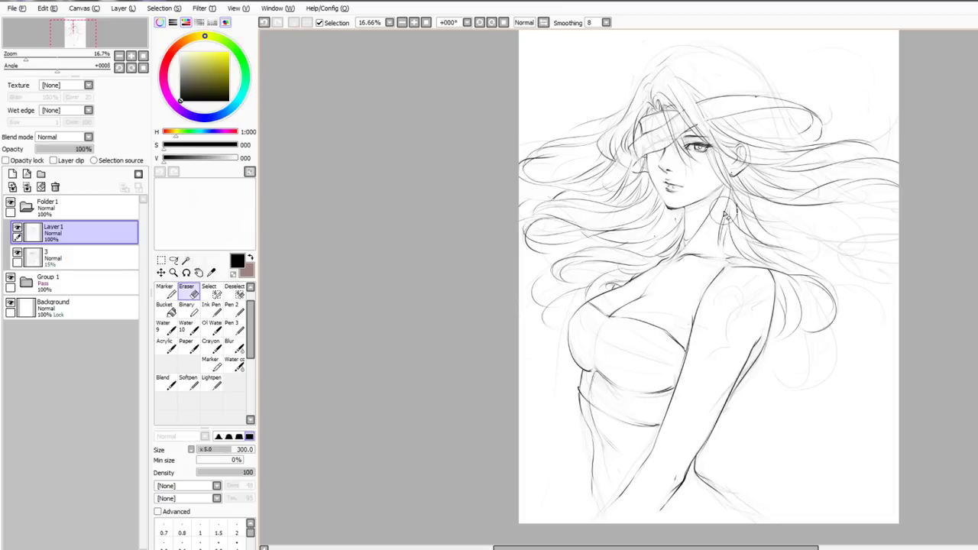
key(e)
drag(718, 217, 705, 262)
key(ctrl+z)
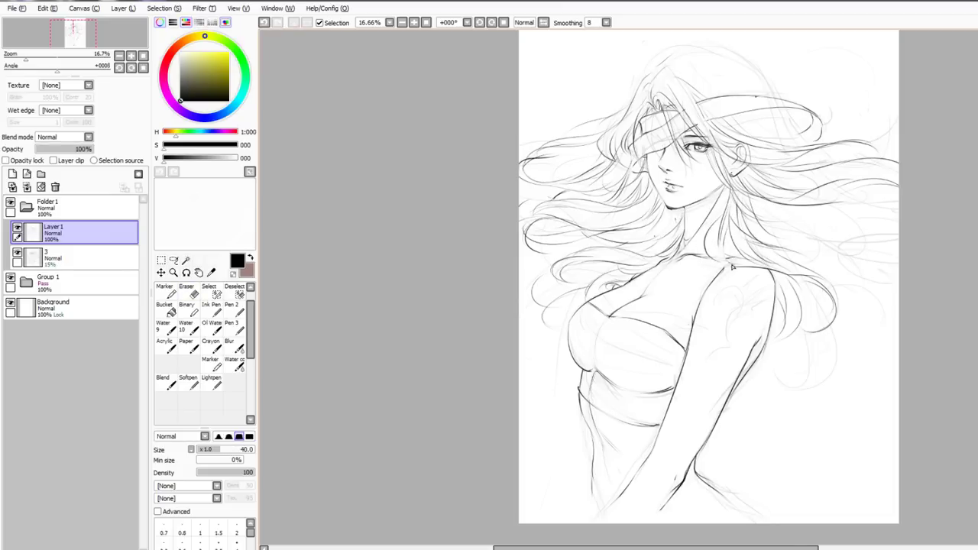
key(ctrl+z)
drag(720, 219, 702, 263)
key(ctrl+z)
Ink a long hair strand from the neck over the near shoulder, with a curl ending behind the upper arm
mouse_move(728, 222)
mouse_down()
mouse_move(713, 258)
mouse_move(756, 278)
mouse_move(780, 328)
mouse_up()
drag(749, 282, 781, 361)
drag(777, 325, 759, 369)
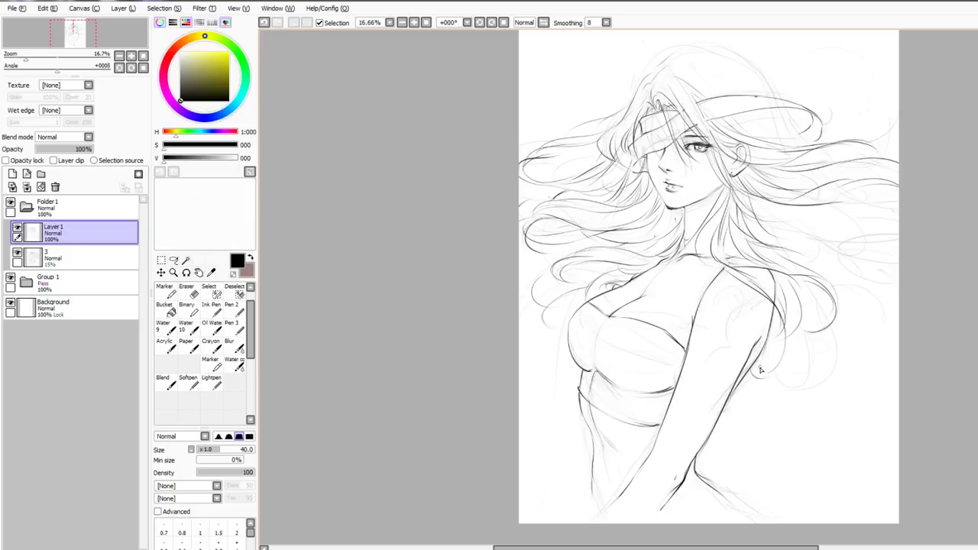
Ink the long flowing hair strands sweeping outward behind the near shoulder toward the canvas edge
drag(735, 312, 726, 328)
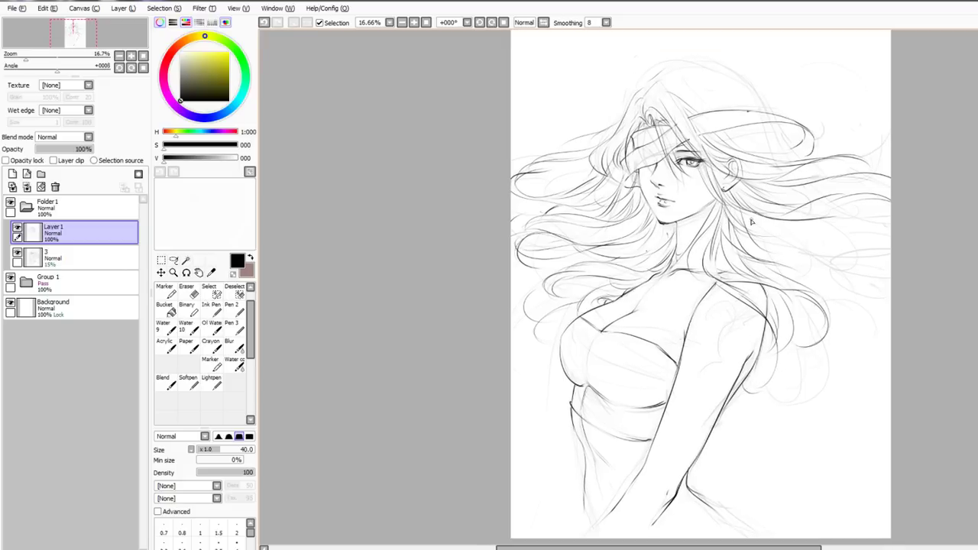
drag(749, 219, 804, 266)
mouse_move(761, 229)
mouse_down()
mouse_move(848, 245)
mouse_move(860, 266)
mouse_up()
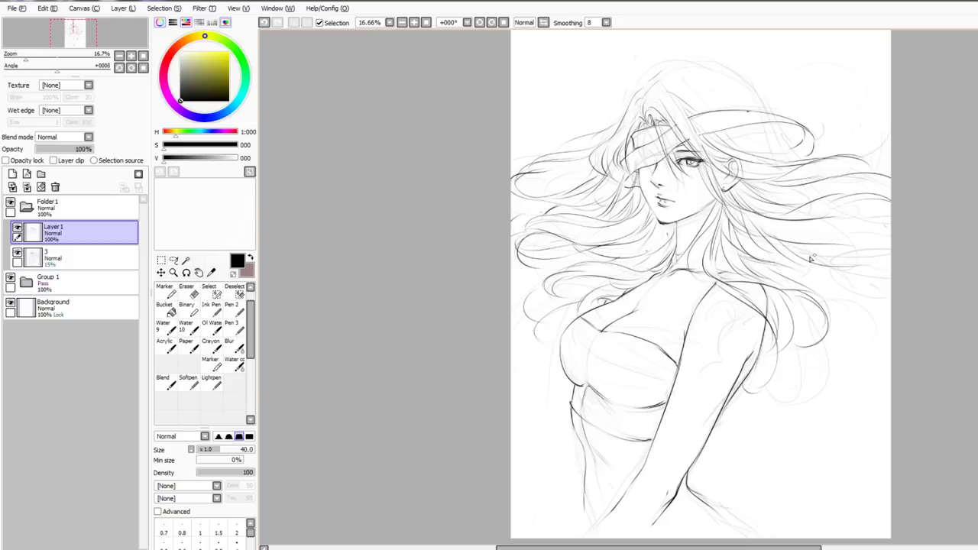
drag(778, 249, 854, 275)
drag(795, 275, 869, 321)
mouse_move(811, 291)
mouse_down()
mouse_move(863, 332)
mouse_move(890, 313)
mouse_up()
drag(831, 241, 879, 227)
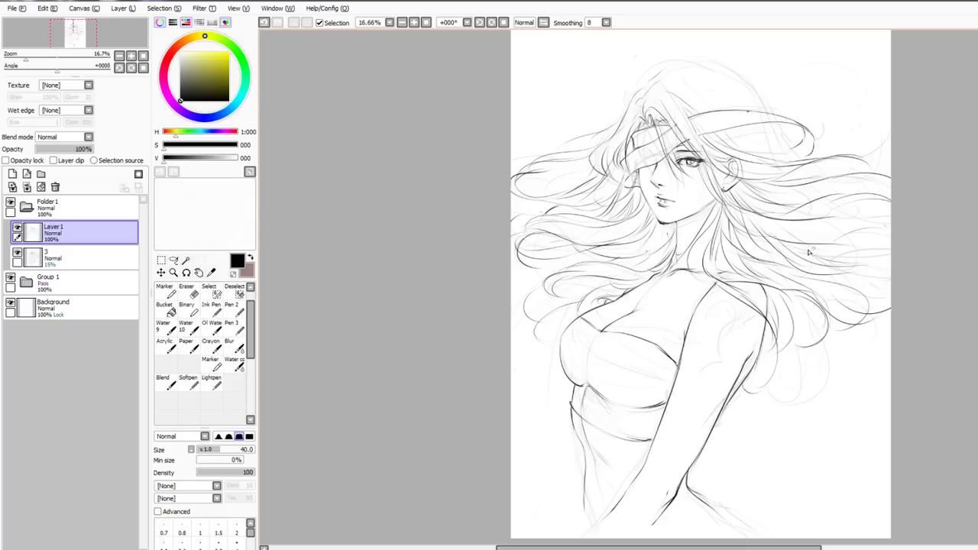
Add a wavy strand to the hair behind the near shoulder and ink the curled hair tip above it at head height
key(ctrl+z)
mouse_move(800, 257)
mouse_down()
mouse_move(889, 232)
mouse_move(866, 199)
mouse_up()
drag(848, 162, 861, 121)
drag(852, 157, 863, 123)
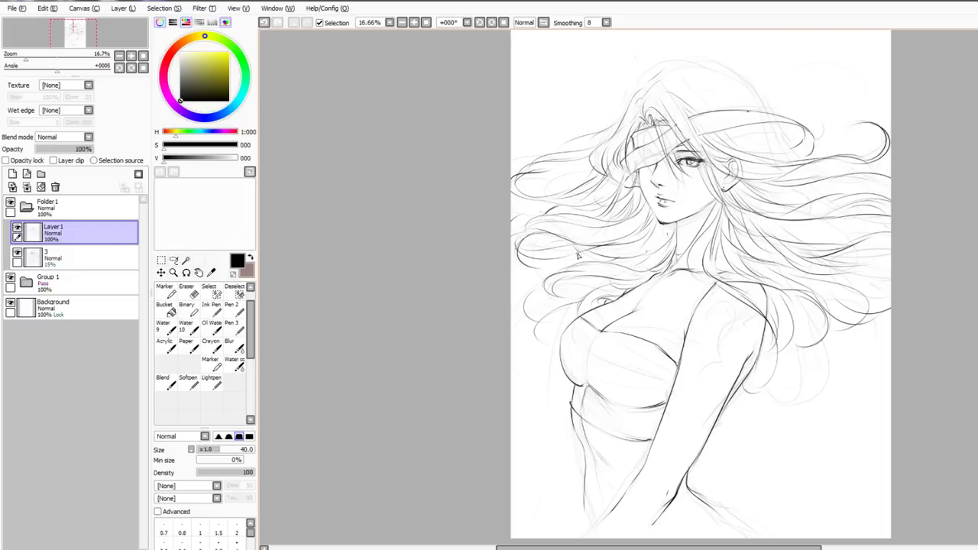
Ink the curled hair tips on the far side, from the far shoulder down beside the bust, undoing unwanted strokes
mouse_move(578, 255)
mouse_down()
mouse_move(560, 276)
mouse_move(560, 317)
mouse_up()
key(ctrl+z)
drag(584, 278, 553, 320)
key(ctrl+z)
mouse_move(585, 279)
mouse_down()
mouse_move(562, 300)
mouse_move(559, 335)
mouse_up()
key(ctrl+z)
drag(574, 296, 558, 330)
mouse_move(603, 298)
mouse_down()
mouse_move(582, 307)
mouse_move(581, 279)
mouse_move(544, 347)
mouse_up()
key(ctrl+z)
key(ctrl+z)
drag(562, 310, 549, 359)
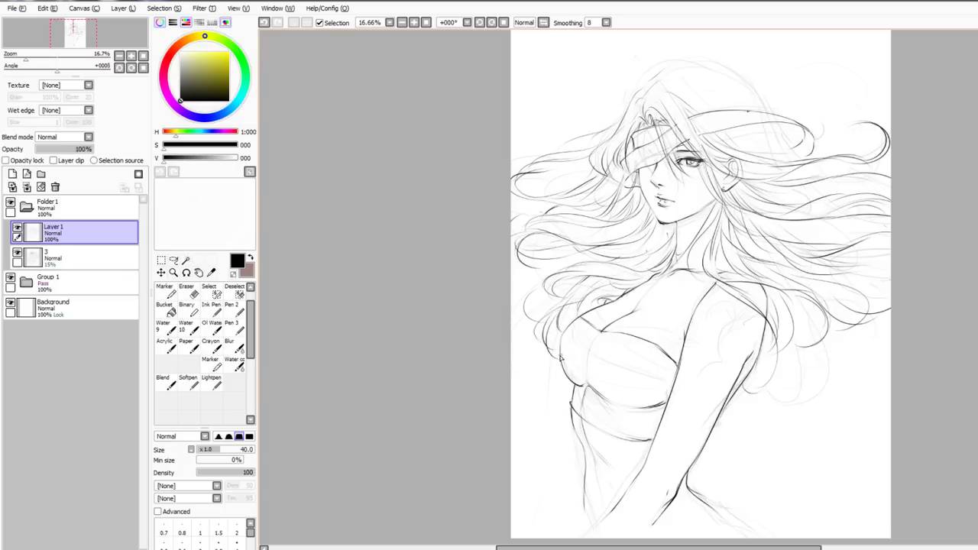
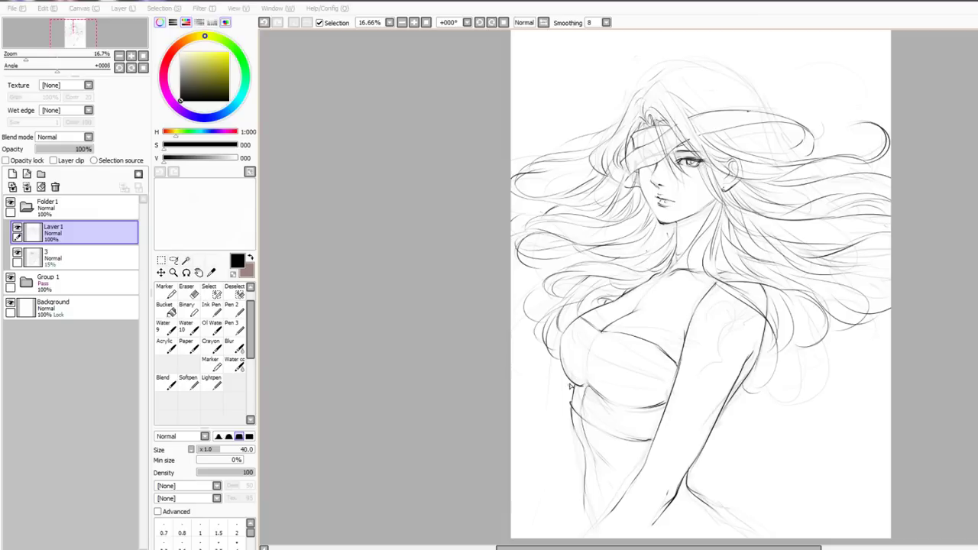
Touch up the garment edge below the bust and erase the side contour of the waist on Layer 1
drag(579, 398, 571, 403)
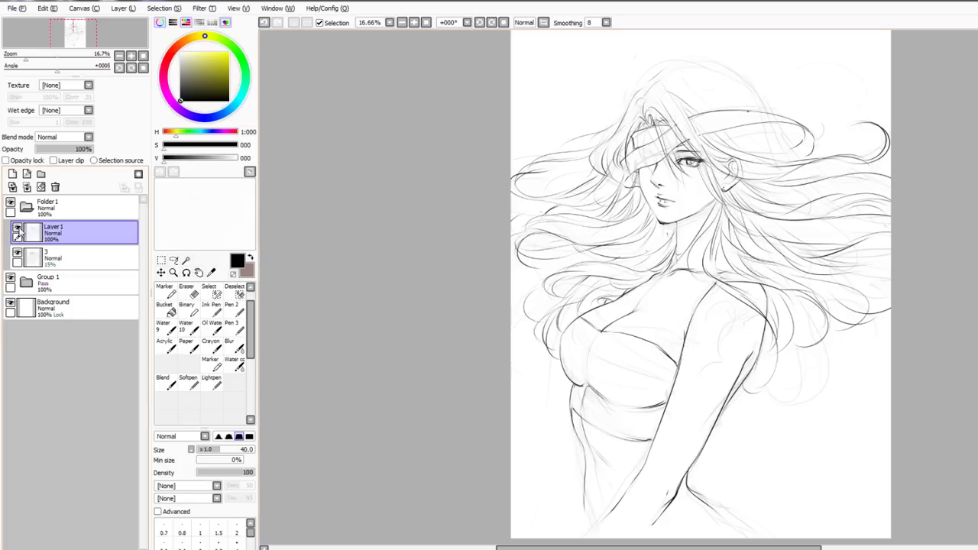
click(17, 228)
click(17, 232)
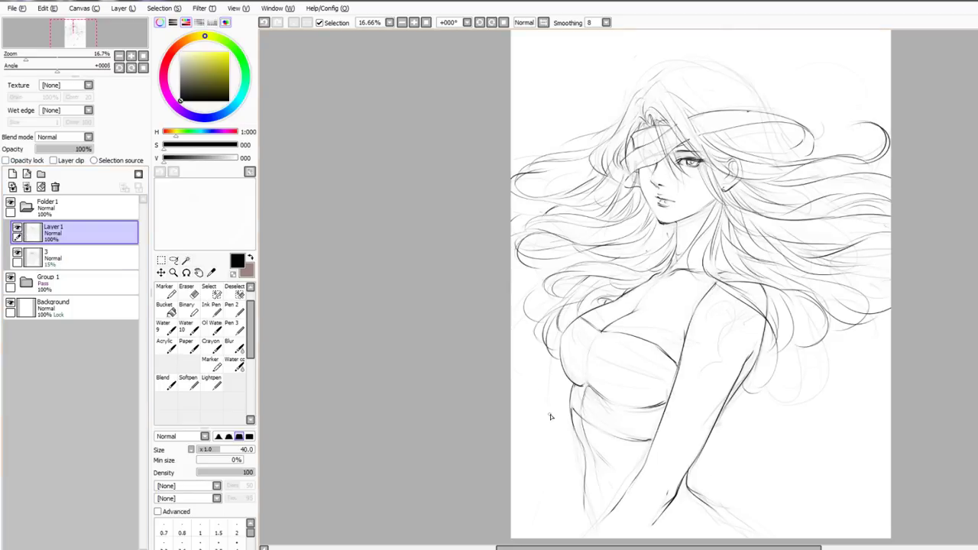
key(e)
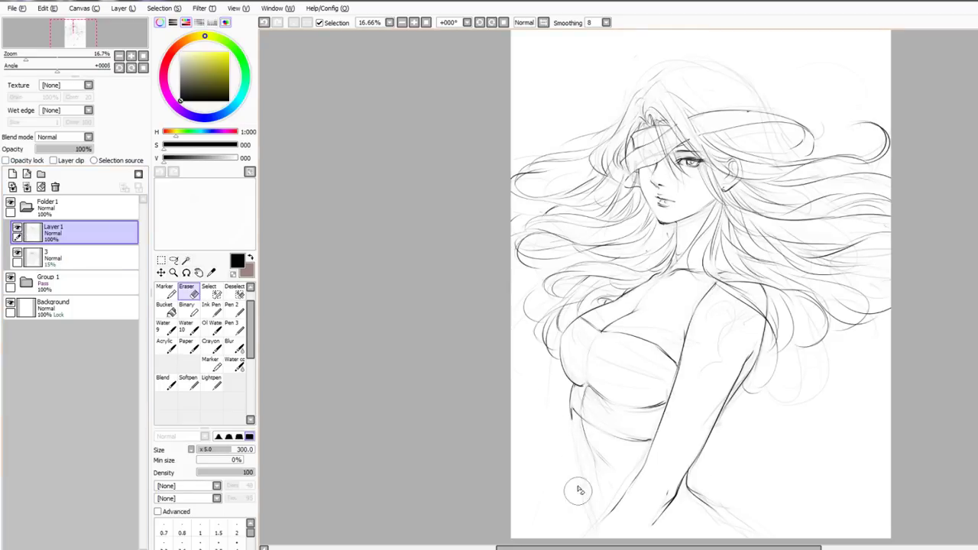
key(e)
key(e)
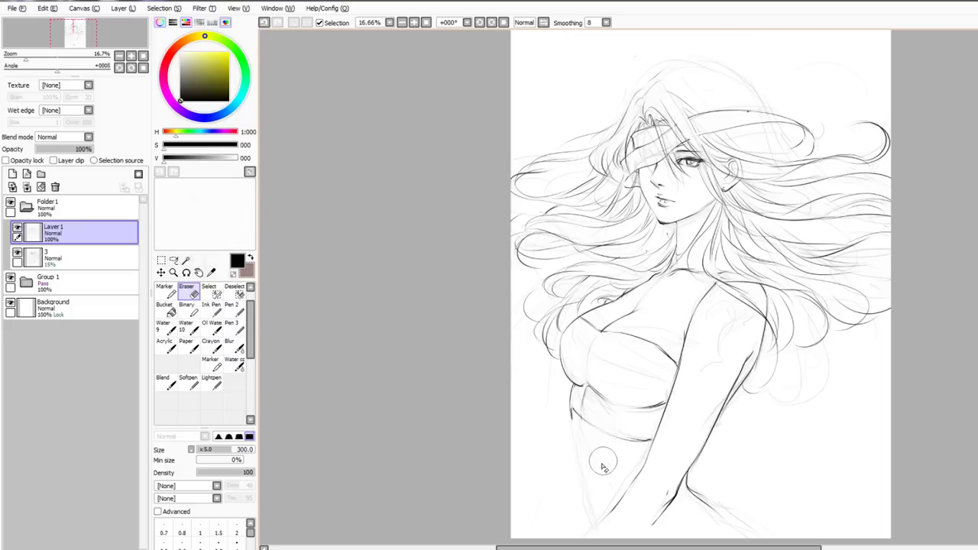
key(e)
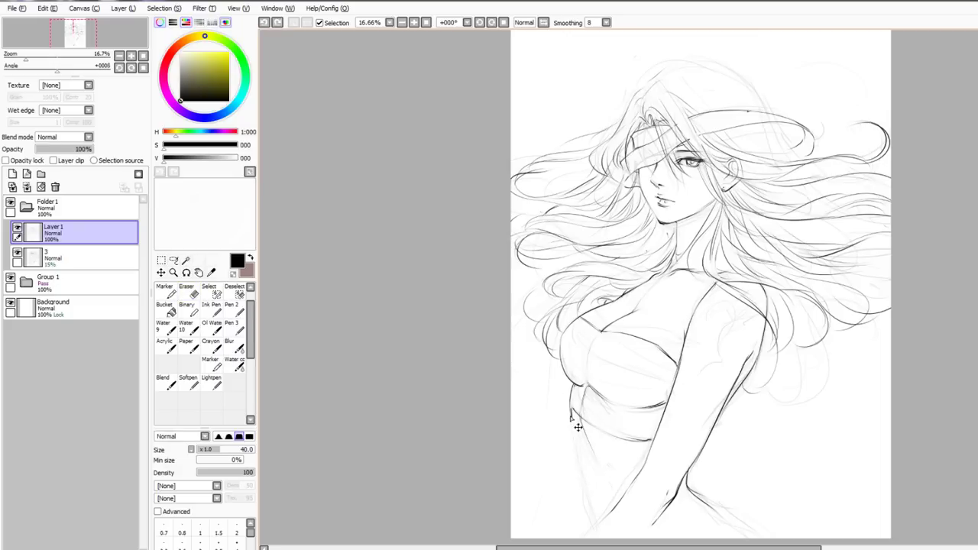
Redraw the far side contour of the waist from below the bust down to the hip, undoing unwanted strokes
key(ctrl+z)
drag(575, 420, 594, 518)
key(ctrl+z)
mouse_move(586, 478)
mouse_down()
mouse_move(602, 498)
mouse_move(594, 513)
mouse_move(595, 502)
mouse_up()
key(ctrl+z)
key(ctrl+z)
key(ctrl+z)
key(ctrl+z)
key(ctrl+z)
key(ctrl+z)
Ink the fabric folds fanning inward from the far side of the waist and erase excess lines
drag(580, 416, 594, 442)
key(ctrl+z)
key(ctrl+z)
mouse_move(587, 388)
mouse_down()
mouse_move(582, 420)
mouse_move(604, 460)
mouse_up()
key(ctrl+z)
key(ctrl+z)
key(e)
drag(582, 426, 608, 469)
key(n)
key(ctrl+z)
key(ctrl+z)
drag(609, 464, 614, 472)
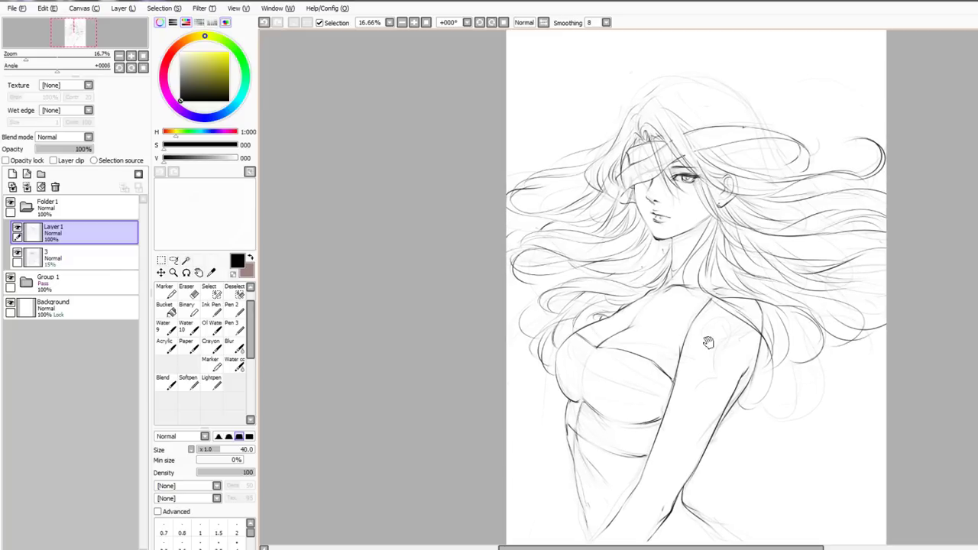
drag(765, 141, 802, 178)
key(ctrl+z)
drag(630, 109, 599, 149)
key(ctrl+z)
mouse_move(624, 117)
mouse_down()
mouse_move(604, 152)
mouse_move(644, 93)
mouse_move(723, 123)
mouse_up()
key(ctrl+z)
key(ctrl+z)
Ink the small raised lock of hair at the parting above the forehead
mouse_move(658, 105)
mouse_down()
mouse_move(645, 100)
mouse_move(642, 111)
mouse_up()
key(e)
key(n)
drag(646, 113, 696, 134)
key(ctrl+z)
drag(640, 111, 693, 131)
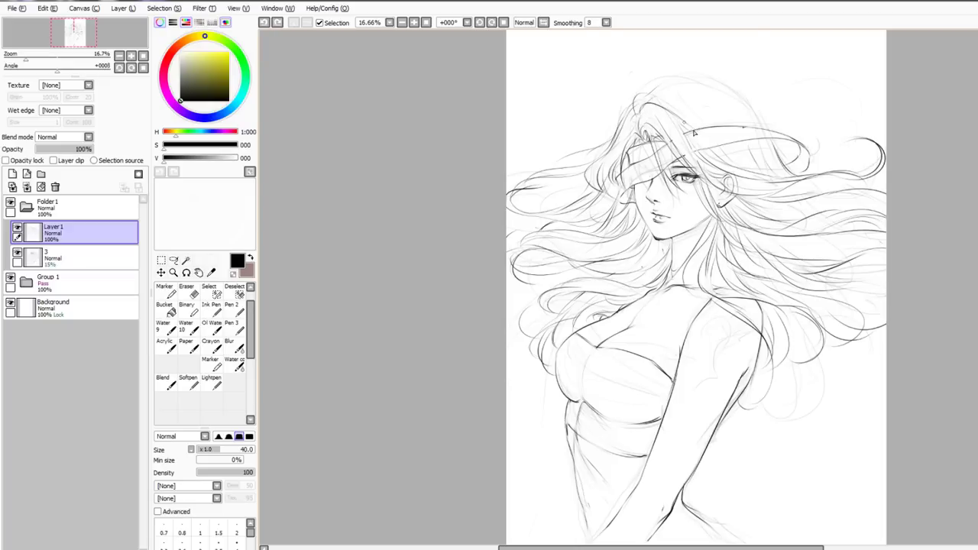
key(ctrl+z)
drag(655, 98, 675, 109)
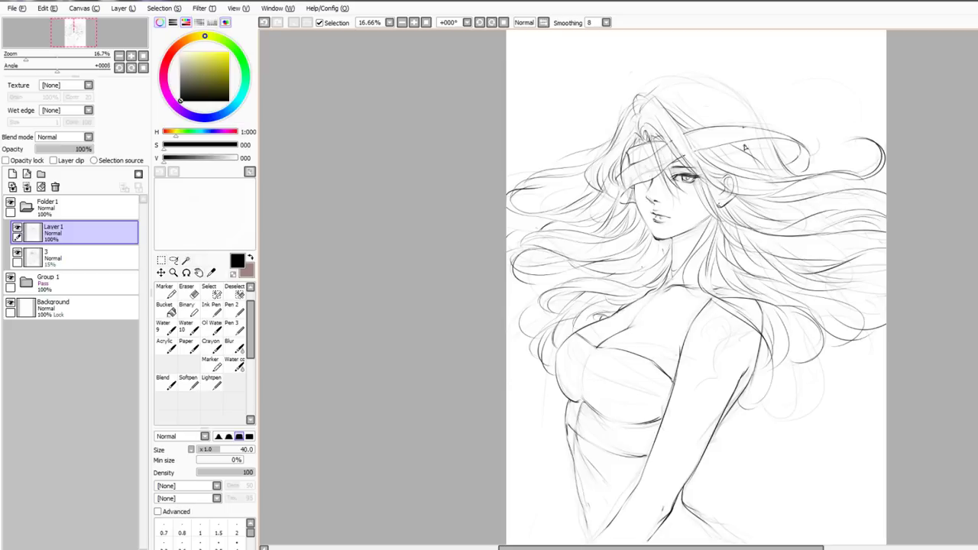
Ink hair strands flowing from behind the head below the hair band out to the canvas edge
drag(745, 146, 801, 177)
key(ctrl+z)
key(ctrl+z)
drag(766, 140, 886, 246)
key(e)
key(n)
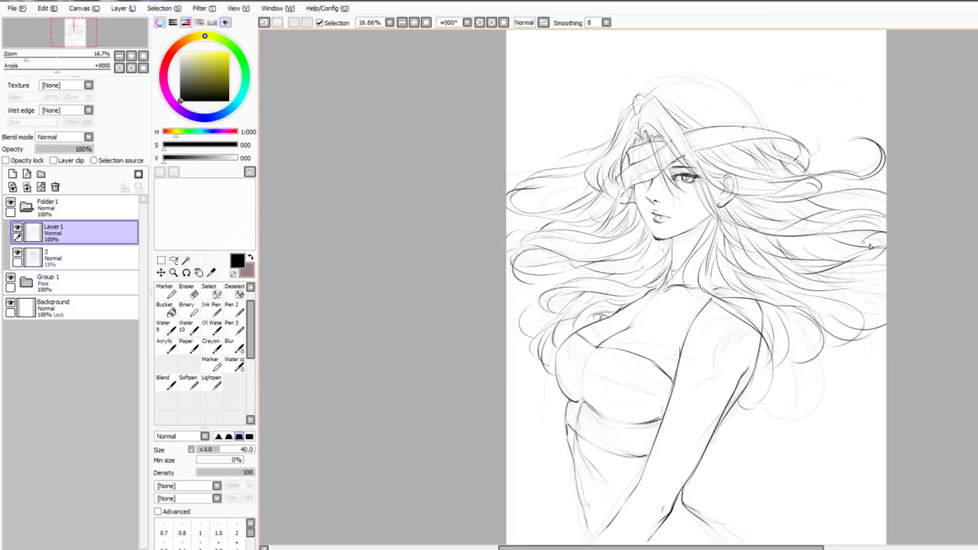
drag(890, 232, 859, 250)
Add short strands to the hair tips at the canvas edge, level with the near shoulder
mouse_move(853, 308)
mouse_down()
mouse_move(863, 355)
mouse_move(838, 387)
mouse_up()
key(ctrl+z)
mouse_move(804, 316)
mouse_down()
mouse_move(829, 336)
mouse_move(795, 365)
mouse_move(845, 321)
mouse_move(825, 312)
mouse_move(877, 297)
mouse_up()
key(ctrl+z)
mouse_move(842, 287)
mouse_down()
mouse_move(885, 286)
mouse_move(886, 274)
mouse_up()
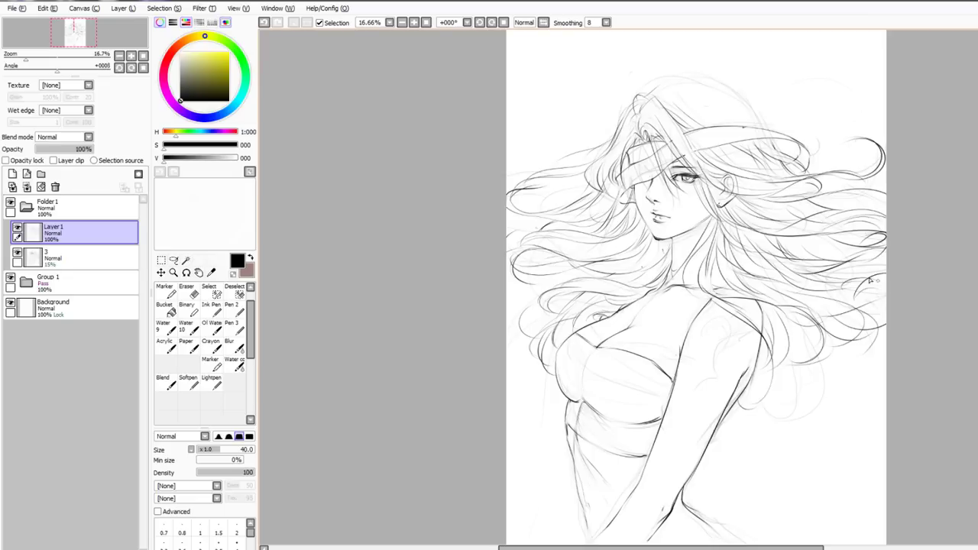
Ink the outline of the hair over the crown, mirroring the canvas while drawing and restoring it after the strokes
drag(661, 91, 707, 86)
key(ctrl+z)
key(h)
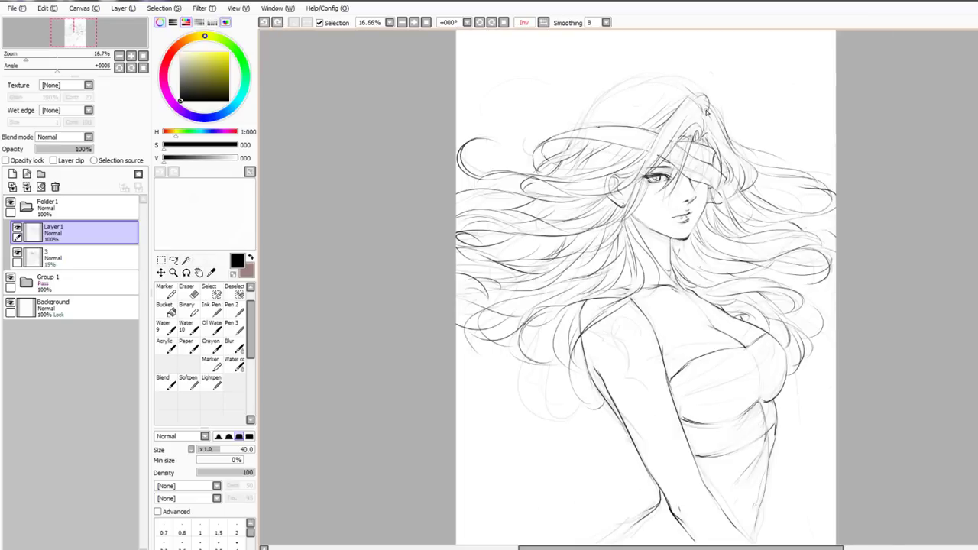
mouse_move(660, 83)
mouse_down()
mouse_move(563, 138)
mouse_move(524, 146)
mouse_move(533, 173)
mouse_up()
key(ctrl+z)
mouse_move(576, 129)
mouse_down()
mouse_move(610, 100)
mouse_move(595, 100)
mouse_move(709, 97)
mouse_up()
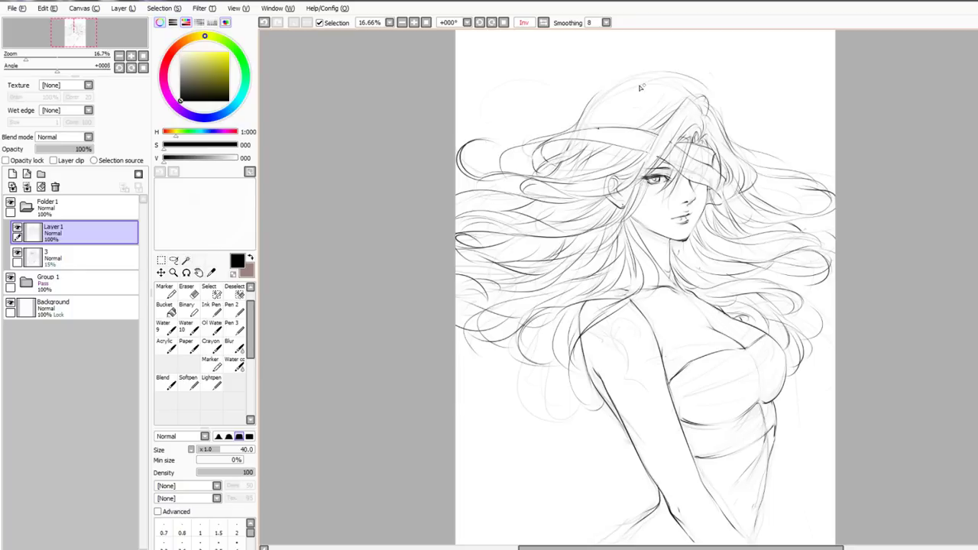
key(ctrl+z)
mouse_move(601, 96)
mouse_down()
mouse_move(701, 110)
mouse_move(689, 89)
mouse_move(707, 102)
mouse_move(705, 118)
mouse_up()
key(h)
key(ctrl+z)
Ink the strands running from the crown across the hair band at the back of the head
mouse_move(648, 94)
mouse_down()
mouse_move(700, 102)
mouse_move(716, 126)
mouse_move(783, 148)
mouse_up()
key(ctrl+z)
drag(707, 115, 774, 152)
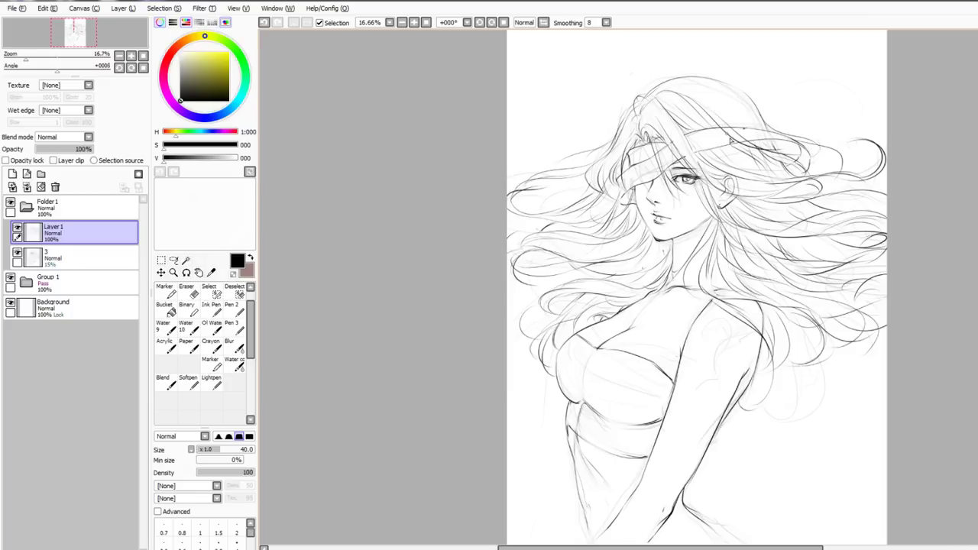
key(e)
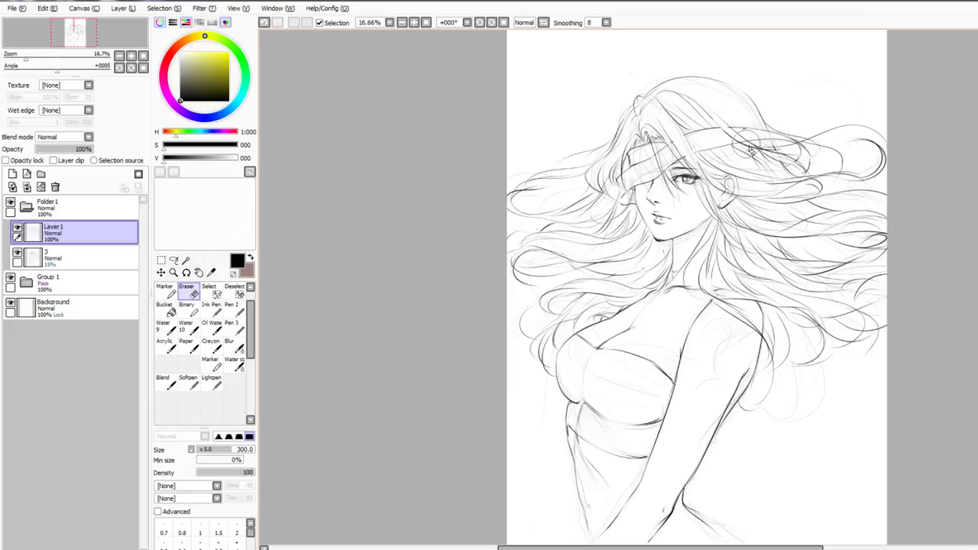
key(n)
Add long curved strands inside the crown, sweeping from the parting toward the back of the head
drag(717, 89, 765, 122)
key(ctrl+z)
key(ctrl+z)
drag(676, 80, 735, 126)
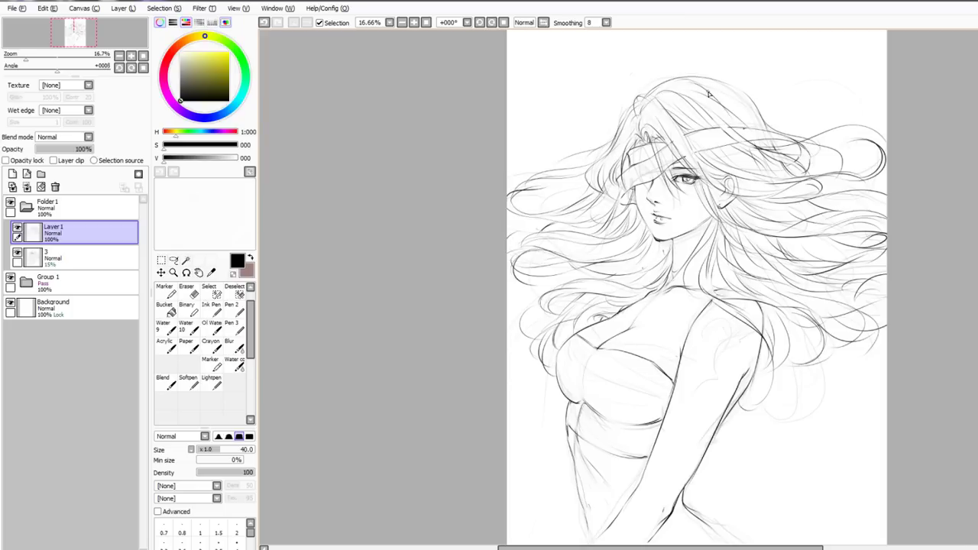
mouse_move(707, 94)
mouse_down()
mouse_move(731, 119)
mouse_move(759, 118)
mouse_move(755, 169)
mouse_move(784, 175)
mouse_up()
key(ctrl+z)
scroll(765, 190, down, 3)
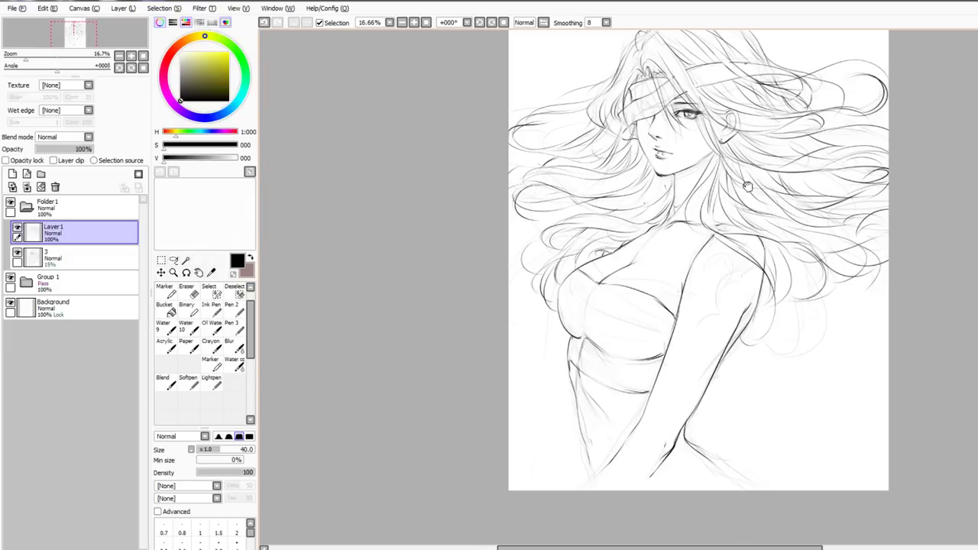
drag(747, 187, 738, 251)
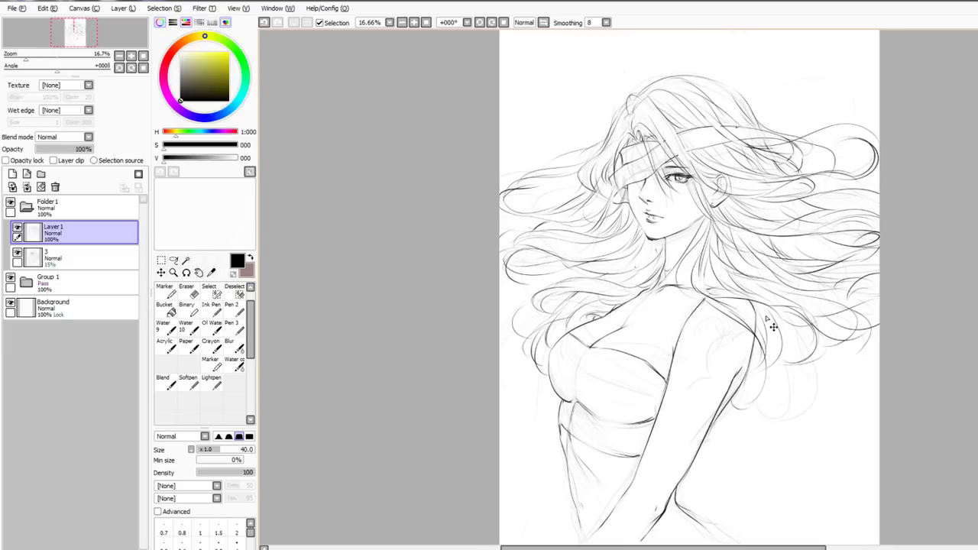
Ink the curled hair strands hanging behind the near shoulder and upper arm
drag(757, 307, 809, 364)
drag(815, 327, 863, 331)
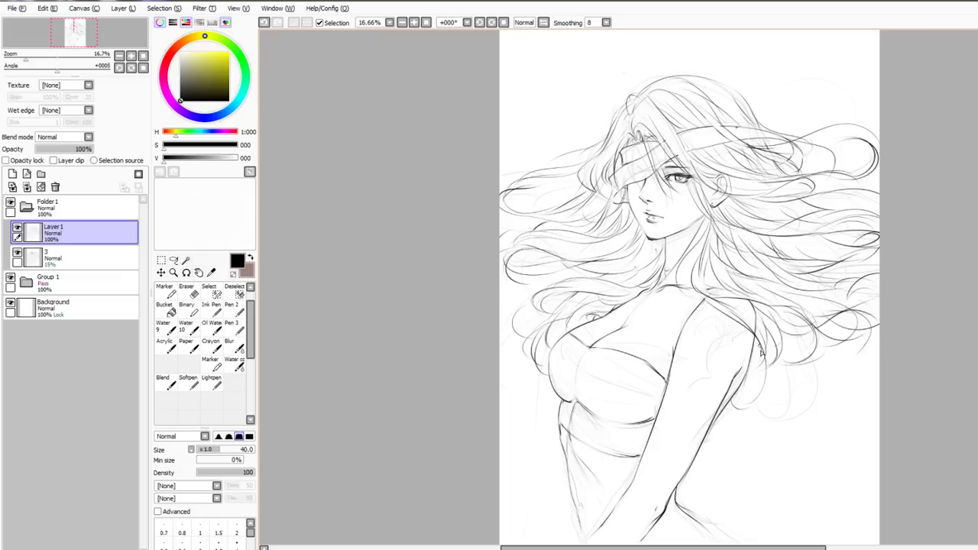
drag(767, 361, 879, 358)
key(ctrl+z)
mouse_move(782, 348)
mouse_down()
mouse_move(801, 362)
mouse_move(776, 382)
mouse_move(768, 372)
mouse_up()
Ink a strand sweeping outward from the top of the near shoulder, replacing the unwanted strokes
mouse_move(697, 277)
mouse_down()
mouse_move(733, 302)
mouse_move(785, 299)
mouse_up()
key(ctrl+z)
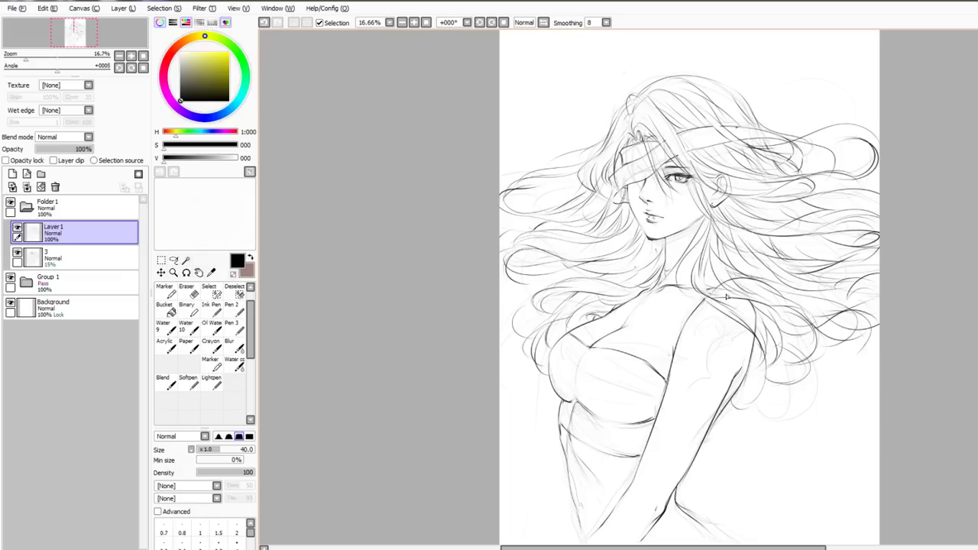
key(ctrl+z)
drag(720, 293, 771, 281)
Try strands falling beside the neck and add a short strand to the far-side hair above the bust
drag(690, 262, 675, 317)
key(ctrl+z)
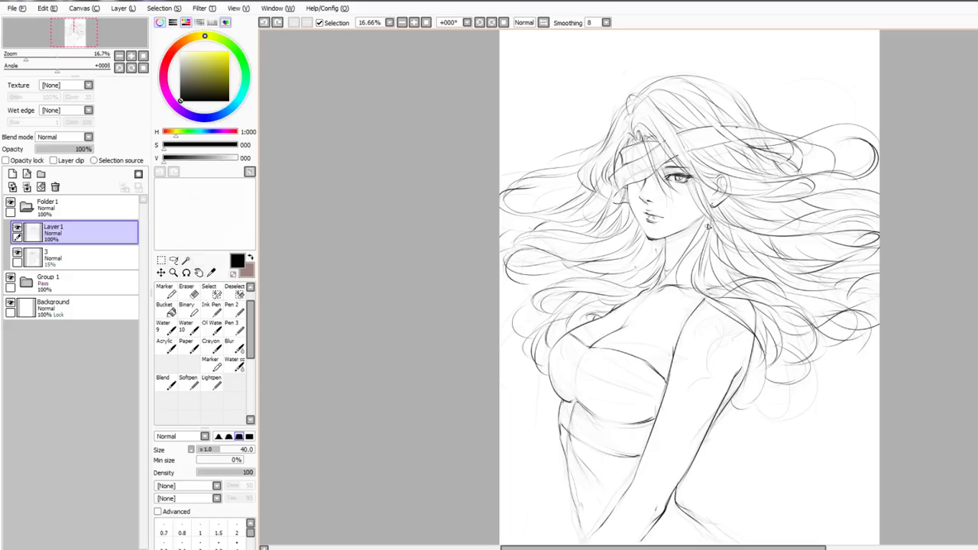
mouse_move(708, 234)
mouse_down()
mouse_move(671, 288)
mouse_move(672, 310)
mouse_up()
key(ctrl+z)
key(ctrl+z)
drag(564, 295, 548, 322)
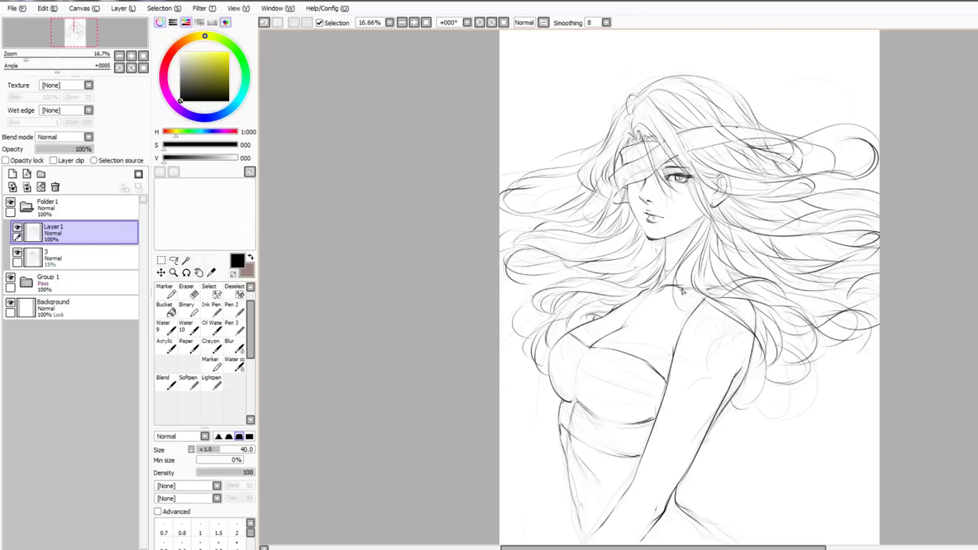
Erase the strap line on the near shoulder and hide sketch layer 3
key(e)
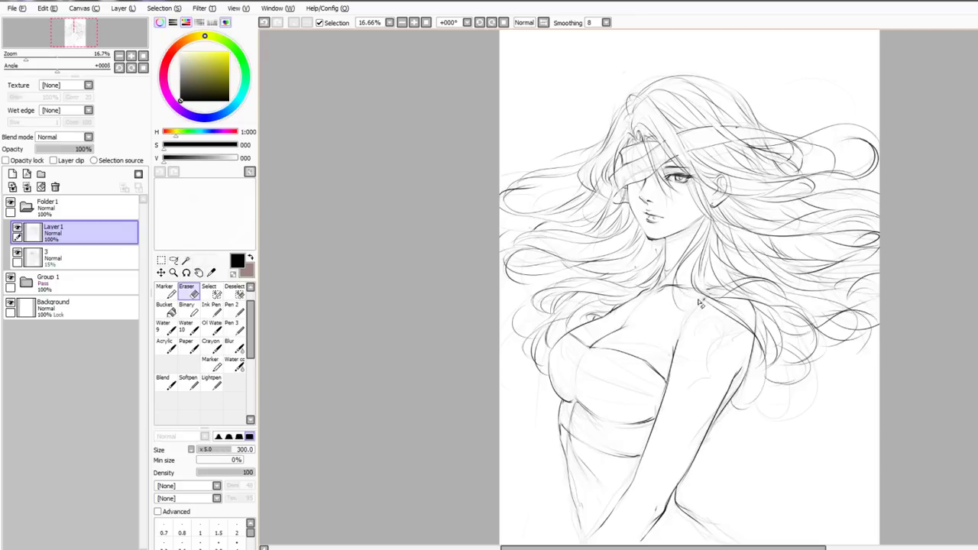
key(n)
click(17, 253)
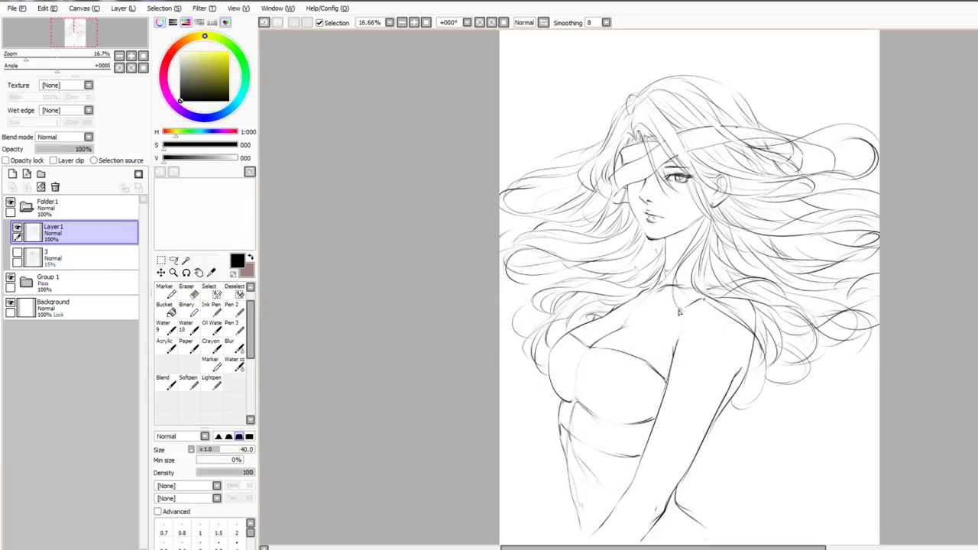
key(ctrl+z)
mouse_move(702, 306)
mouse_down()
mouse_move(696, 289)
mouse_move(662, 287)
mouse_move(676, 287)
mouse_up()
key(ctrl+z)
key(ctrl+z)
key(ctrl+z)
Ink the line across the base of the neck, comparing stroke versions with undo and redo
key(e)
key(e)
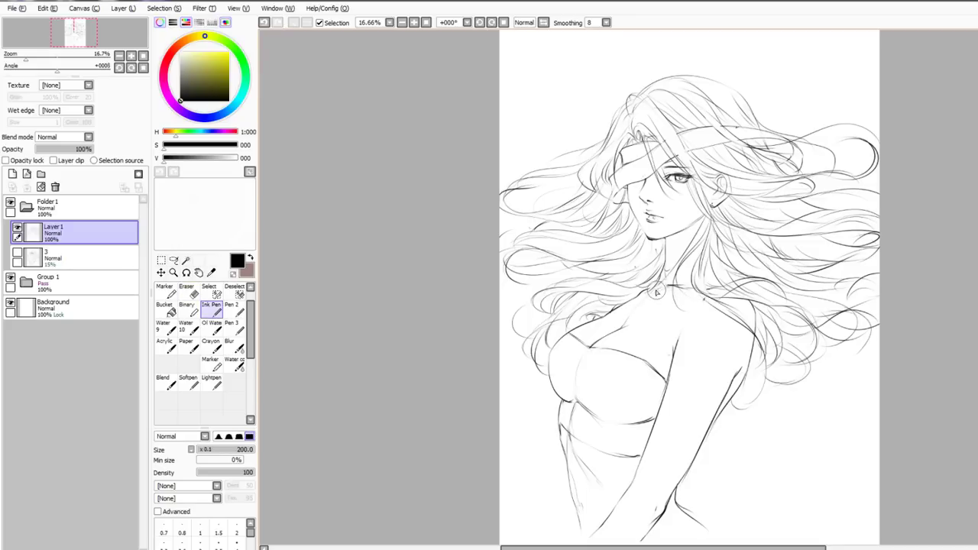
mouse_move(656, 292)
mouse_down()
mouse_move(673, 286)
mouse_move(664, 286)
mouse_up()
key(ctrl+z)
key(n)
key(ctrl+z)
key(ctrl+z)
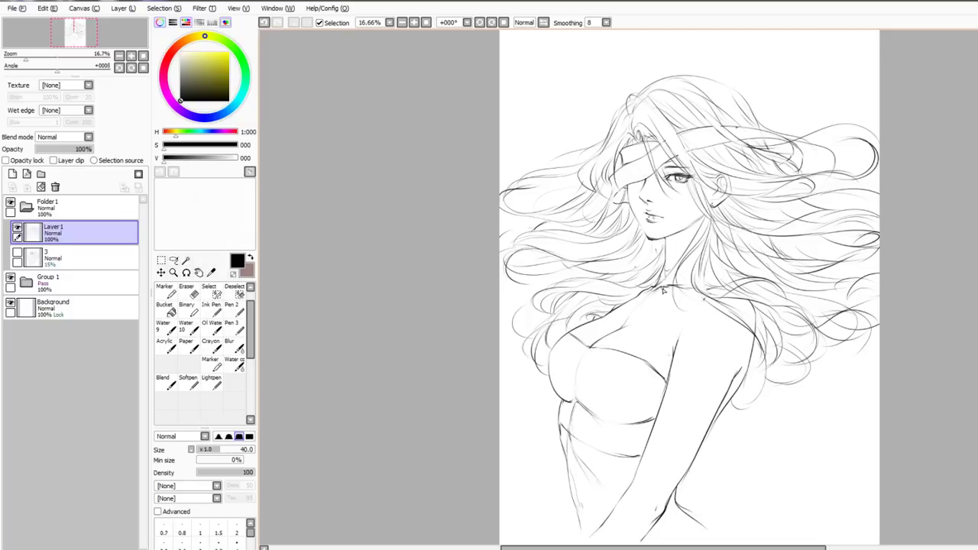
mouse_move(658, 289)
mouse_down()
mouse_move(680, 269)
mouse_move(667, 287)
mouse_move(682, 289)
mouse_up()
key(ctrl+z)
key(e)
key(n)
key(ctrl+z)
key(ctrl+y)
key(ctrl+z)
key(ctrl+y)
key(ctrl+z)
Erase the upper end of the near arm's inner contour where it meets the bust
drag(680, 349, 658, 434)
key(ctrl+z)
key(ctrl+z)
key(e)
drag(679, 344, 644, 467)
key(n)
key(ctrl+z)
key(ctrl+z)
Redraw the near arm's inner contour from the armpit down beside the bust
drag(676, 352, 665, 393)
key(ctrl+z)
drag(678, 347, 665, 391)
key(ctrl+z)
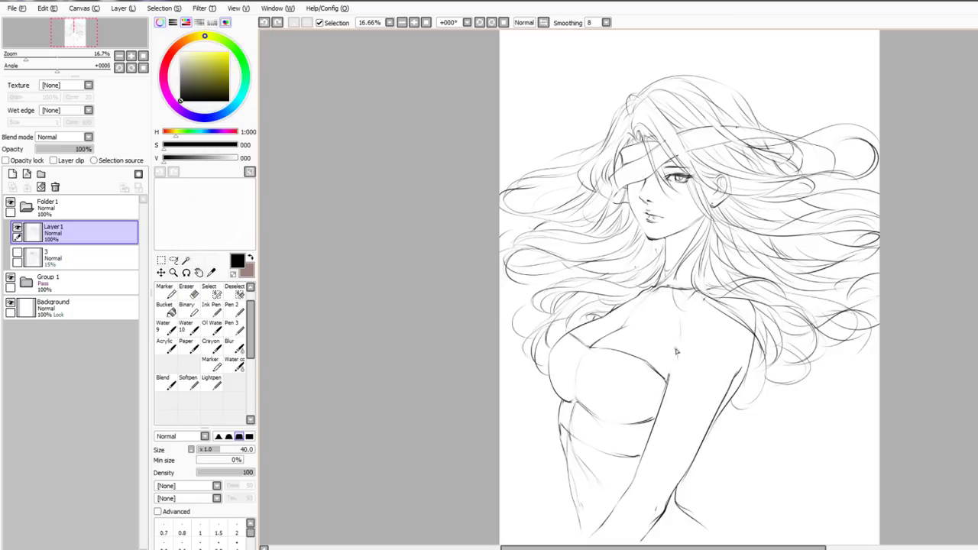
drag(677, 349, 659, 418)
key(ctrl+z)
Discard the test stroke below the neck and save the drawing over the existing PSD file
drag(673, 293, 688, 309)
key(ctrl+z)
key(ctrl+s)
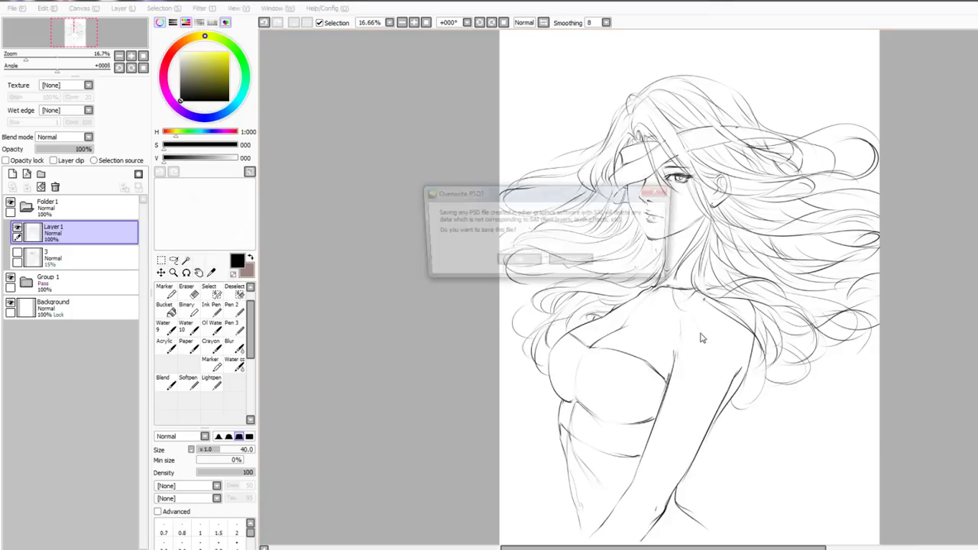
click(518, 263)
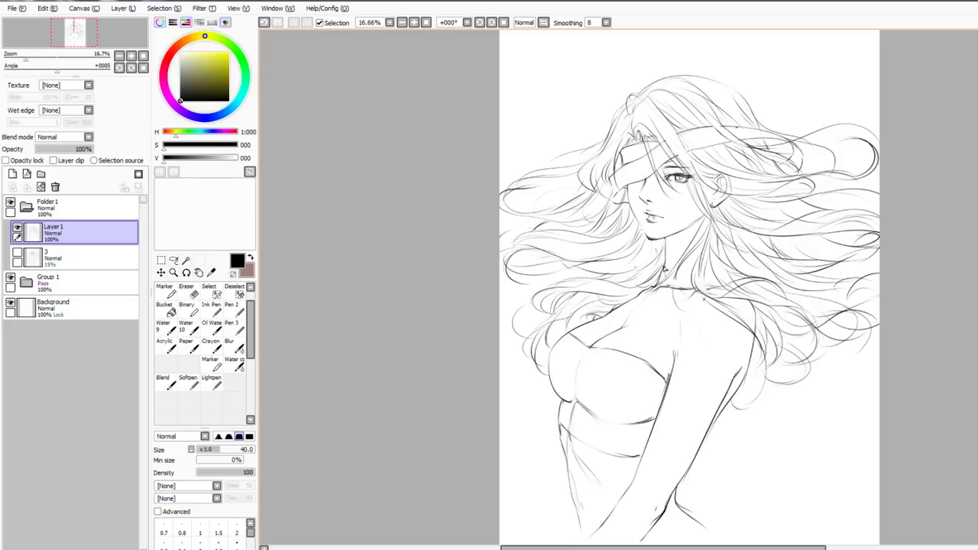
Rework the contour from the neck to the far shoulder and erase stray lines around it
key(ctrl+z)
mouse_move(661, 272)
mouse_down()
mouse_move(631, 296)
mouse_move(629, 284)
mouse_move(648, 281)
mouse_move(625, 303)
mouse_up()
key(ctrl+z)
key(ctrl+z)
key(e)
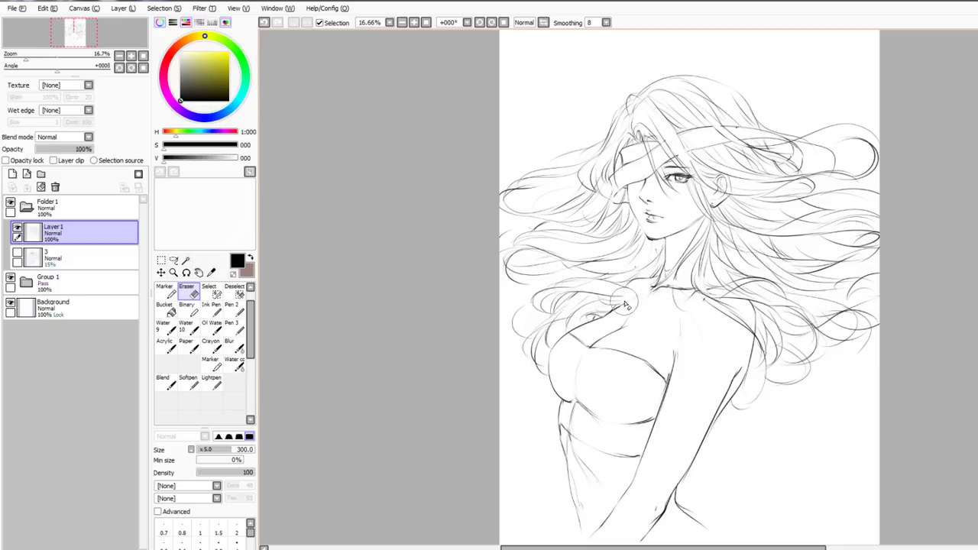
key(e)
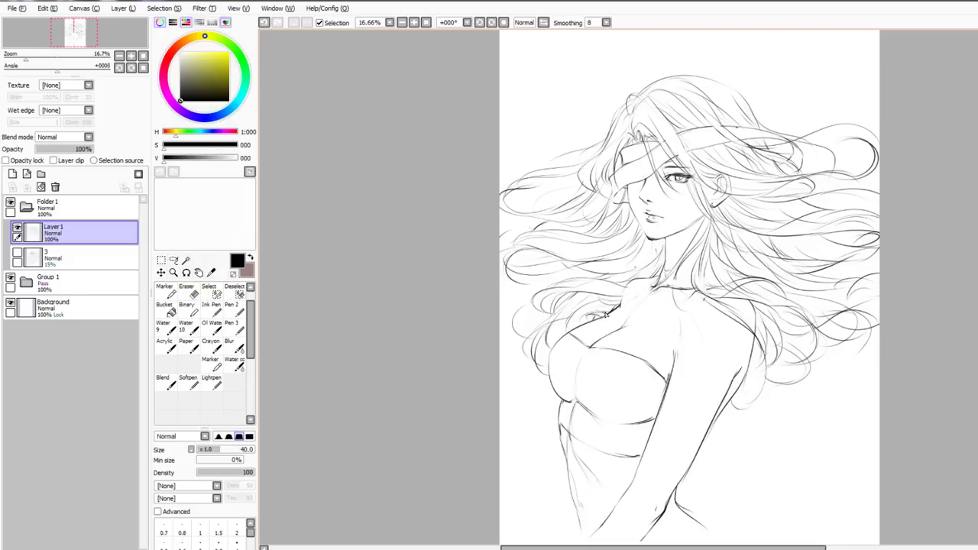
Try short contour strokes between the base of the neck and the far shoulder
key(ctrl+z)
drag(606, 314, 625, 296)
key(ctrl+z)
key(ctrl+y)
drag(646, 283, 649, 287)
key(e)
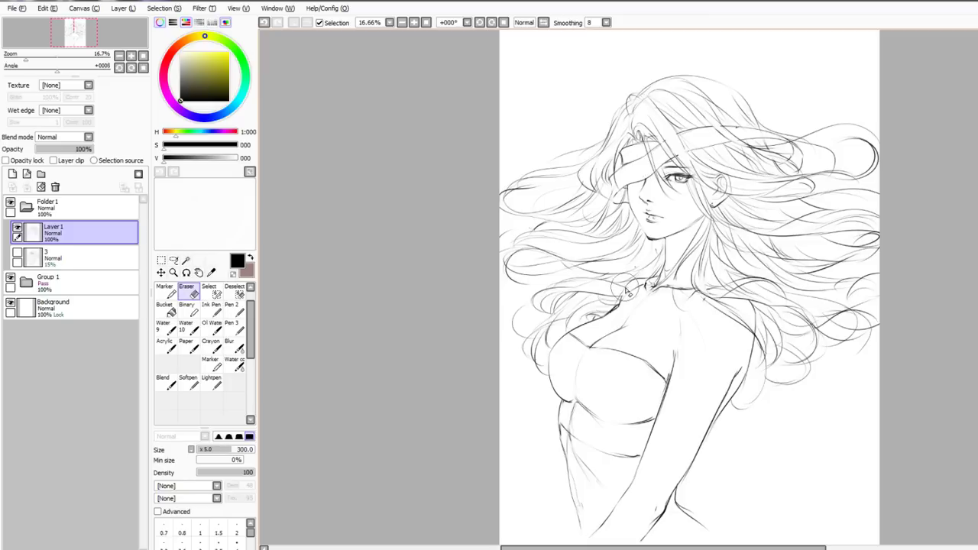
key(n)
key(e)
key(n)
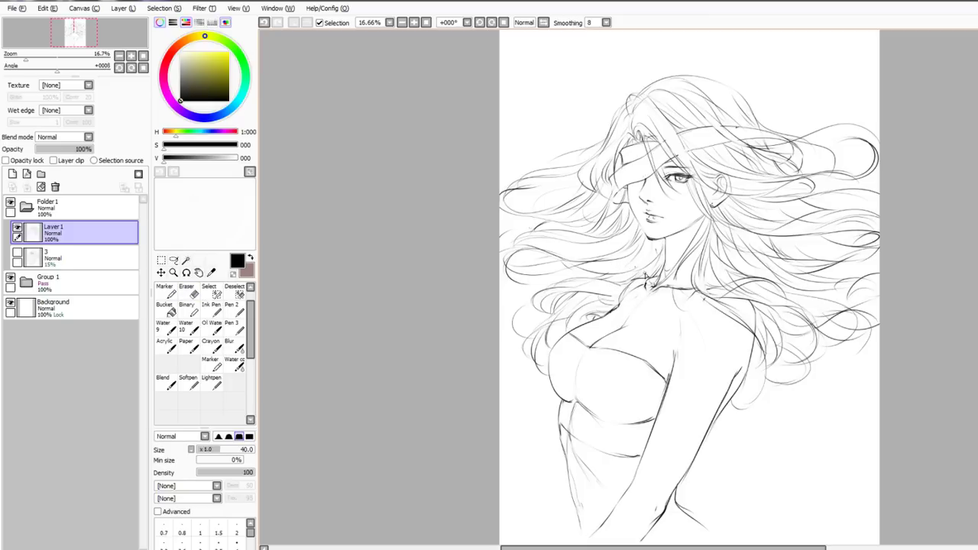
Undo the recent strokes at the neck base, retry the contour toward the far shoulder and erase leftover lines there
key(ctrl+z)
mouse_move(631, 283)
mouse_down()
mouse_move(618, 311)
mouse_move(664, 282)
mouse_move(621, 301)
mouse_move(643, 283)
mouse_move(665, 280)
mouse_move(622, 307)
mouse_up()
key(ctrl+z)
key(ctrl+z)
key(ctrl+z)
key(ctrl+z)
drag(648, 281, 662, 280)
key(ctrl+z)
drag(619, 304, 655, 273)
key(ctrl+z)
key(e)
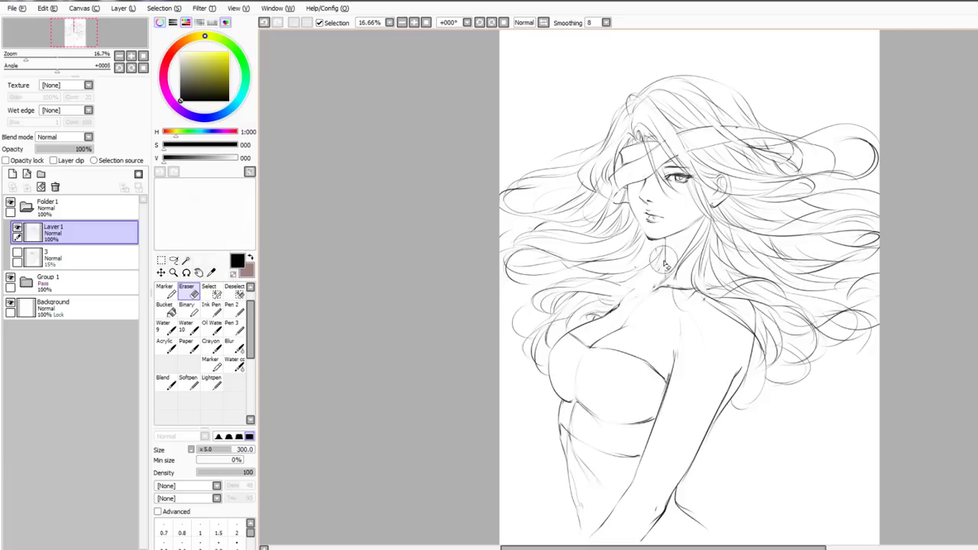
Try short strokes on the front of the throat and from the neck base toward the chest
key(n)
drag(665, 240, 665, 250)
key(ctrl+z)
key(ctrl+z)
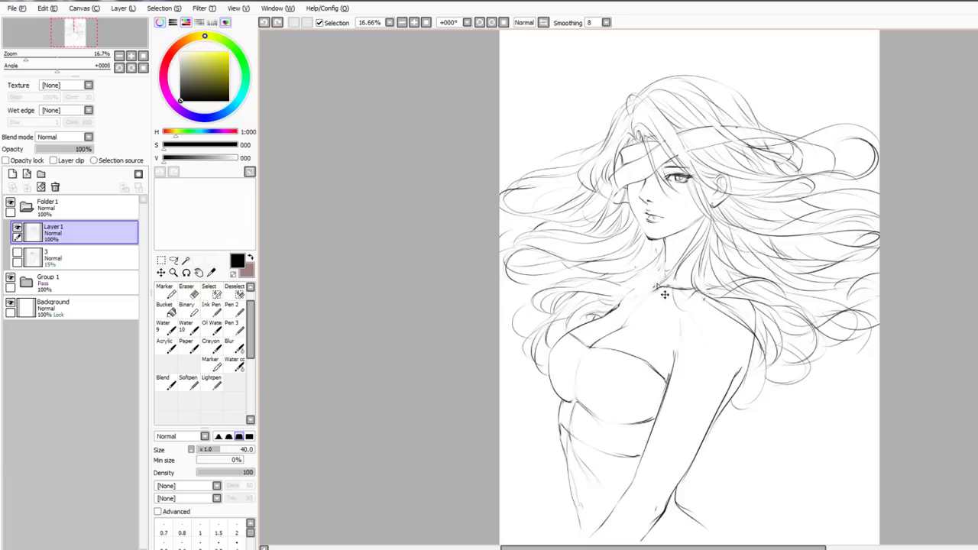
mouse_move(655, 286)
mouse_down()
mouse_move(665, 270)
mouse_move(634, 307)
mouse_up()
key(ctrl+z)
key(ctrl+z)
key(ctrl+z)
key(ctrl+z)
key(ctrl+z)
Draw small locks of hair curling from the base of the neck over the far shoulder, undoing unsatisfactory strokes
drag(662, 271, 639, 297)
key(ctrl+z)
click(636, 303)
key(ctrl+z)
drag(657, 274, 609, 301)
key(ctrl+z)
drag(657, 274, 622, 283)
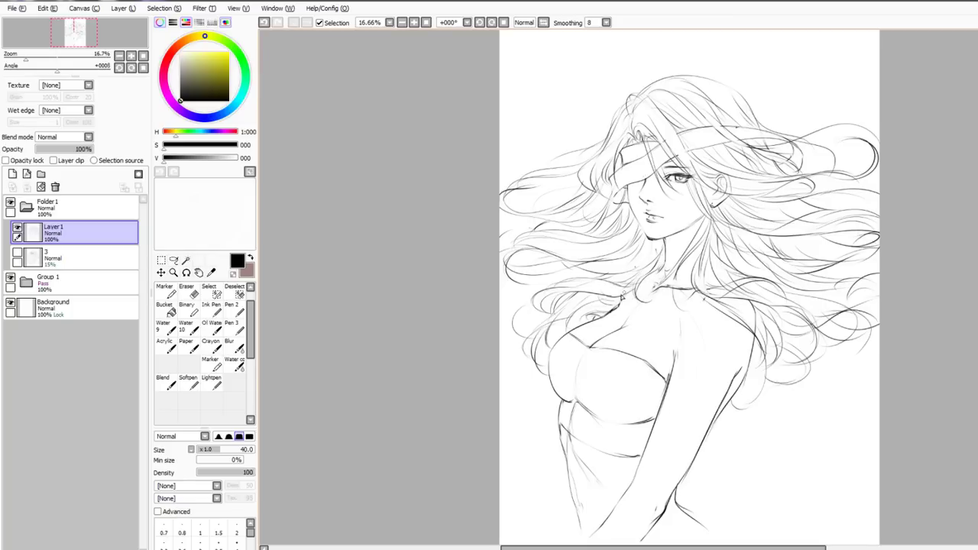
key(ctrl+z)
key(ctrl+z)
mouse_move(659, 282)
mouse_down()
mouse_move(637, 290)
mouse_move(661, 272)
mouse_move(630, 290)
mouse_move(579, 338)
mouse_up()
key(ctrl+z)
key(ctrl+z)
key(ctrl+z)
drag(615, 293, 612, 312)
key(ctrl+z)
key(ctrl+z)
Show sketch layer 3 as a guide, draw curved fold lines across the strapless top, and hide the sketch again
click(16, 251)
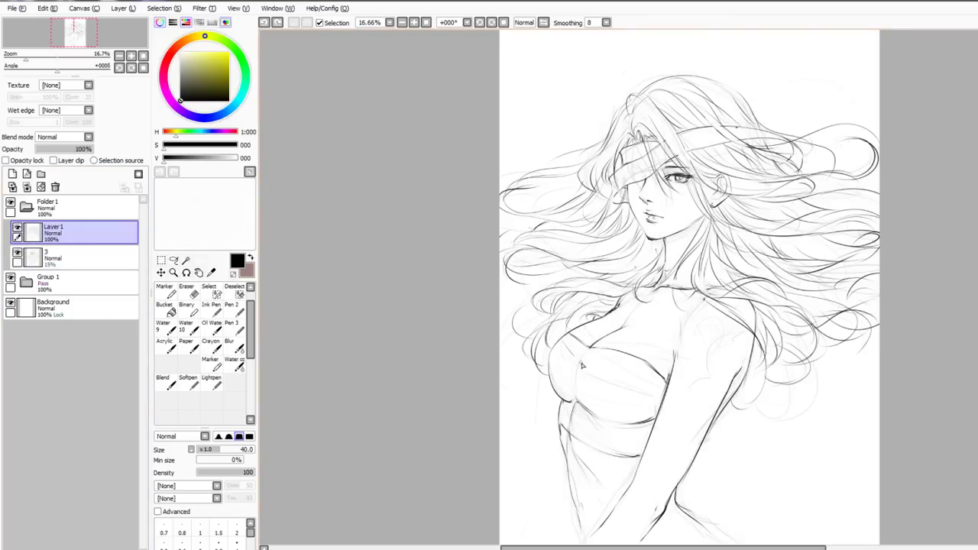
mouse_move(579, 362)
mouse_down()
mouse_move(656, 382)
mouse_move(578, 361)
mouse_move(650, 378)
mouse_up()
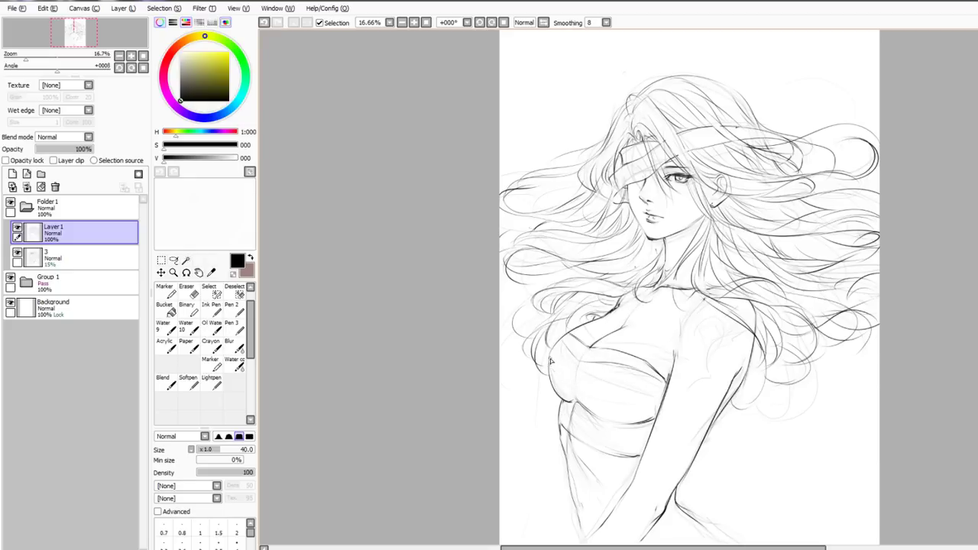
drag(570, 365, 597, 362)
key(ctrl+z)
key(ctrl+z)
key(ctrl+z)
mouse_move(573, 367)
mouse_down()
mouse_move(595, 350)
mouse_move(669, 393)
mouse_up()
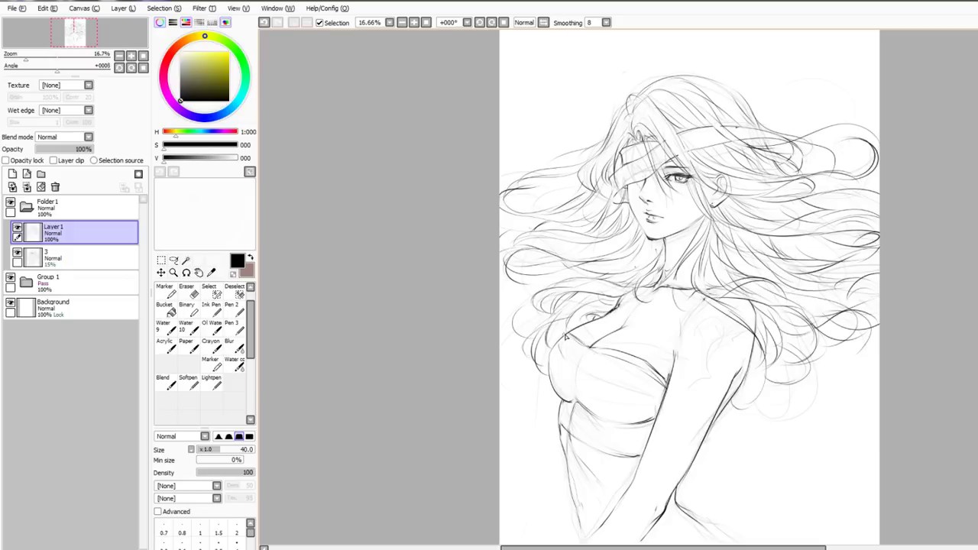
key(ctrl+z)
drag(574, 362, 663, 396)
mouse_move(556, 376)
mouse_down()
mouse_move(620, 383)
mouse_move(651, 413)
mouse_up()
drag(578, 433, 636, 445)
click(17, 252)
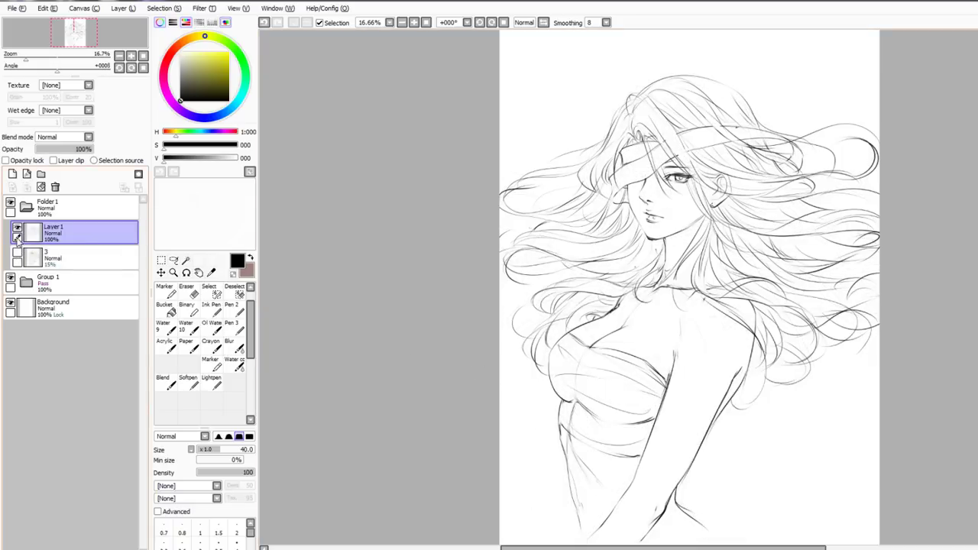
ctrl+click(95, 249)
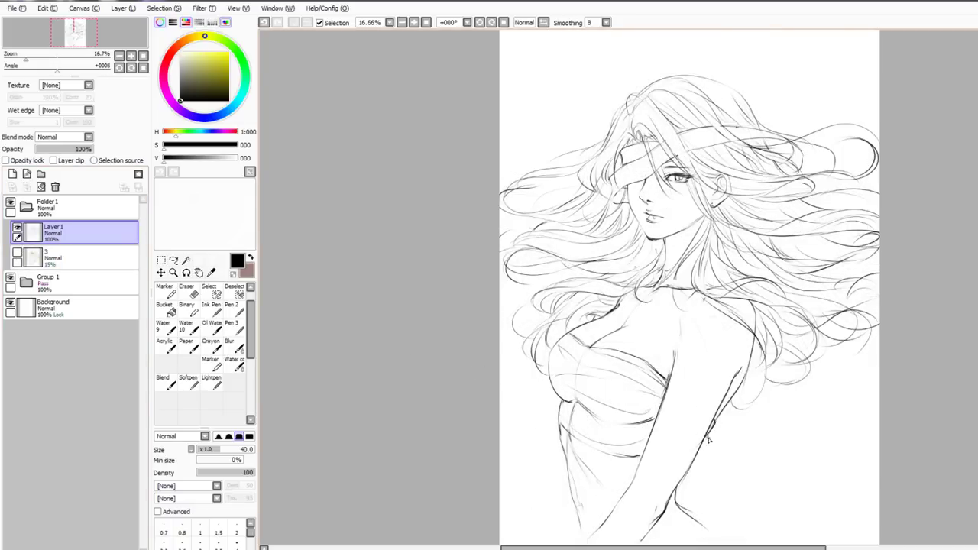
mouse_move(694, 460)
mouse_down()
mouse_move(677, 496)
mouse_move(692, 515)
mouse_up()
key(ctrl+z)
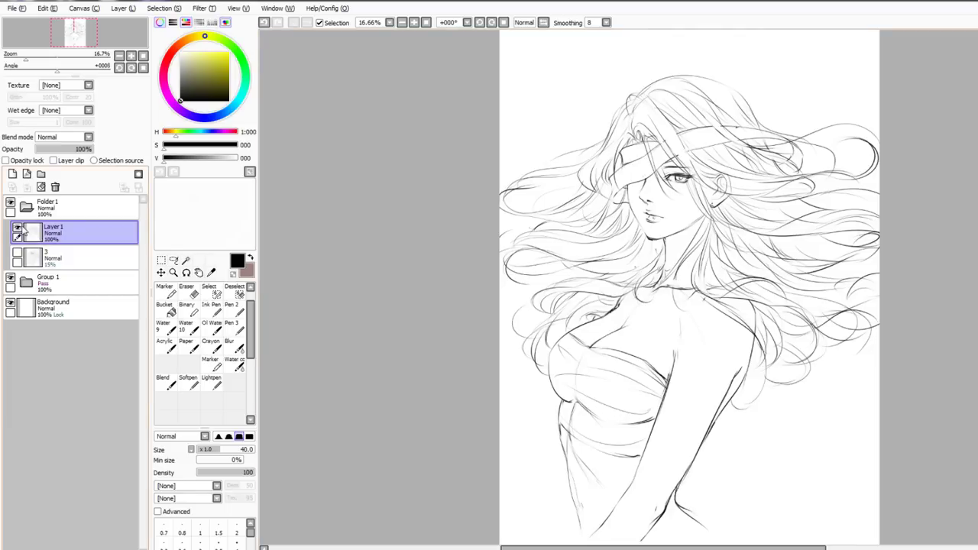
click(19, 227)
click(19, 228)
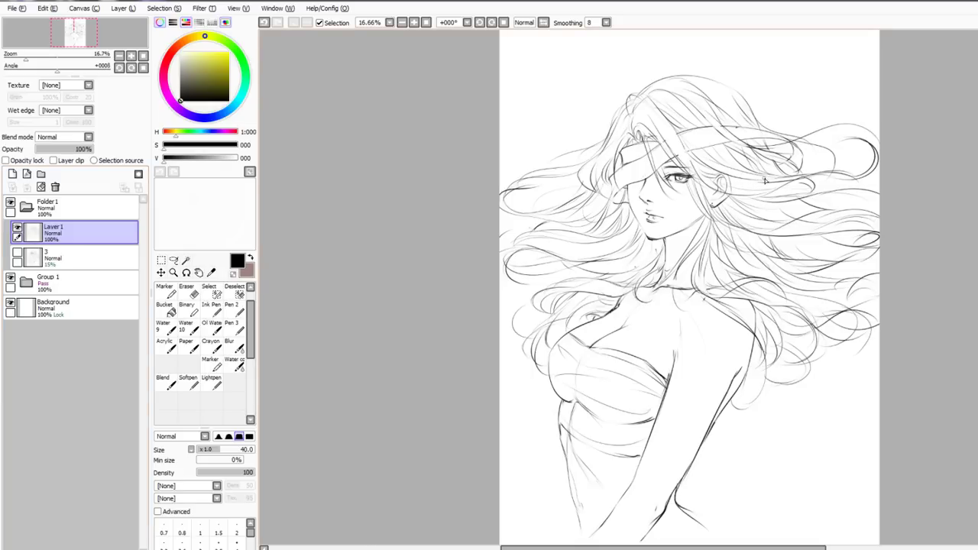
Create a new layer beneath the Layer1 line art and lower Layer1's opacity to 23%
drag(748, 209, 693, 219)
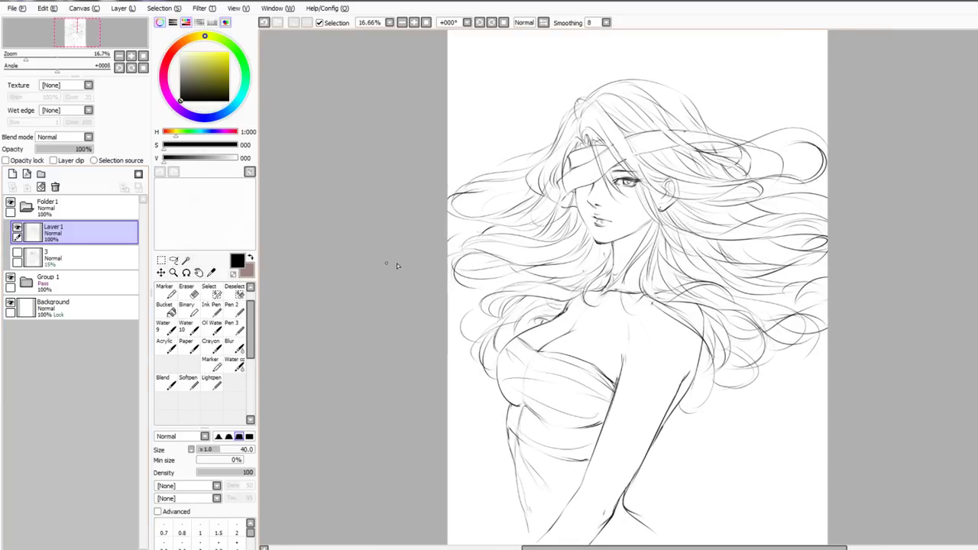
click(93, 254)
click(12, 174)
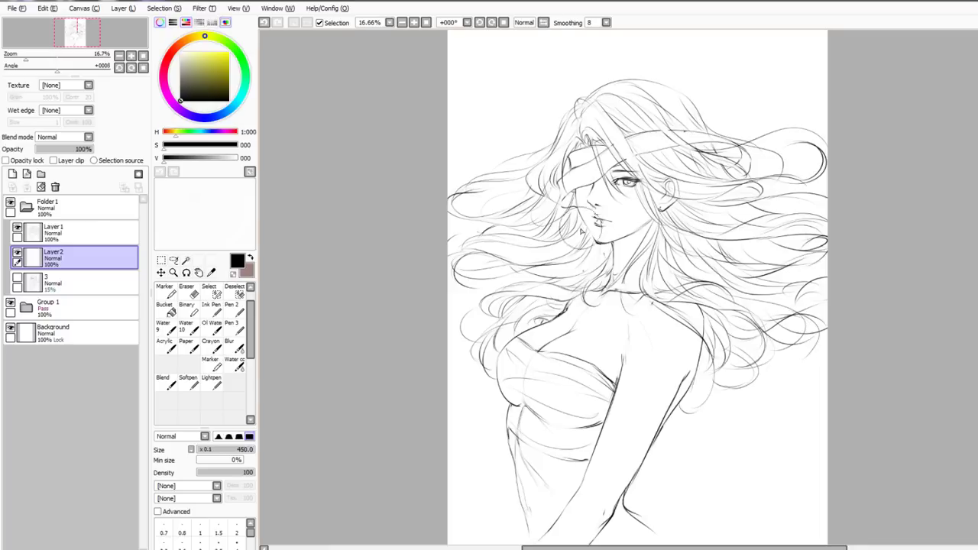
click(77, 231)
drag(66, 151, 49, 155)
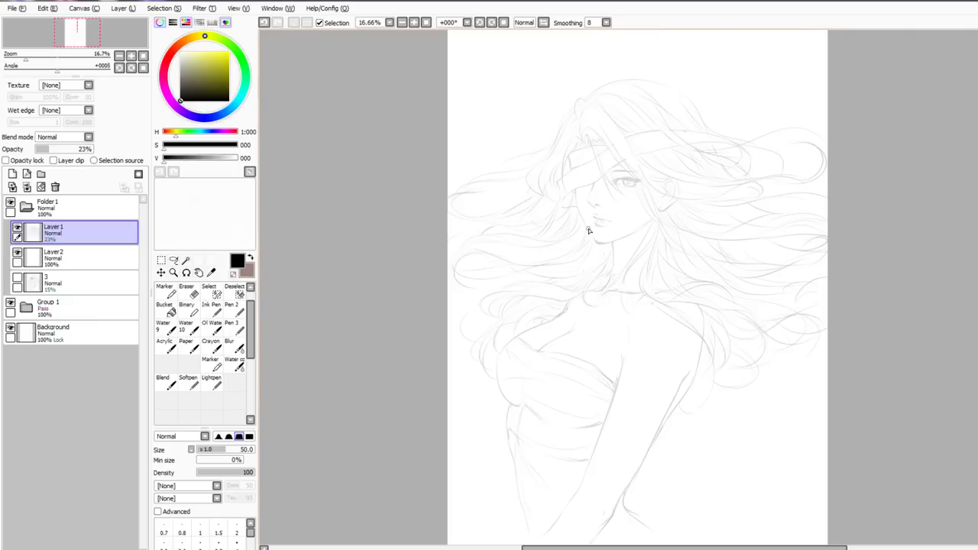
Enlarge the brush to size 450 and make Layer2 the active layer for painting
key(bracketright)
key(bracketright)
key(bracketright)
key(bracketright)
key(bracketright)
key(bracketright)
key(bracketright)
key(bracketright)
key(bracketright)
key(bracketright)
key(bracketright)
key(bracketright)
scroll(600, 230, up, 1)
scroll(598, 227, down, 1)
click(77, 257)
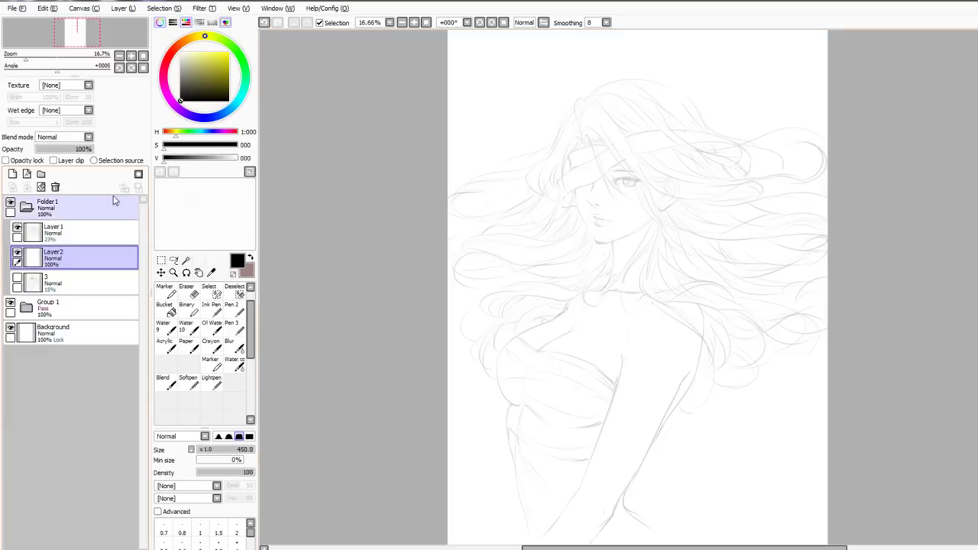
click(187, 67)
click(190, 37)
drag(630, 165, 610, 214)
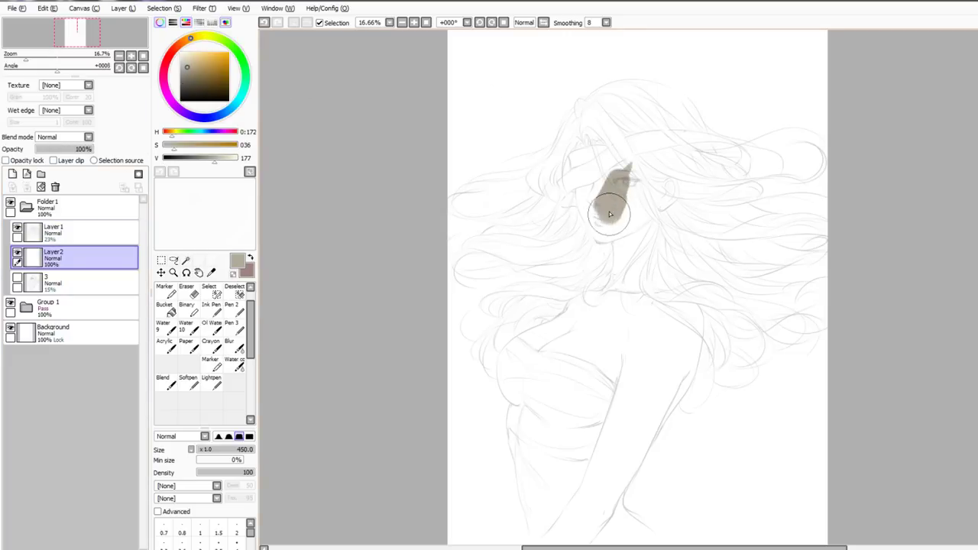
key(ctrl+z)
Choose a light beige and block in the flat skin tone over the face, neck and upper chest on Layer2
click(187, 60)
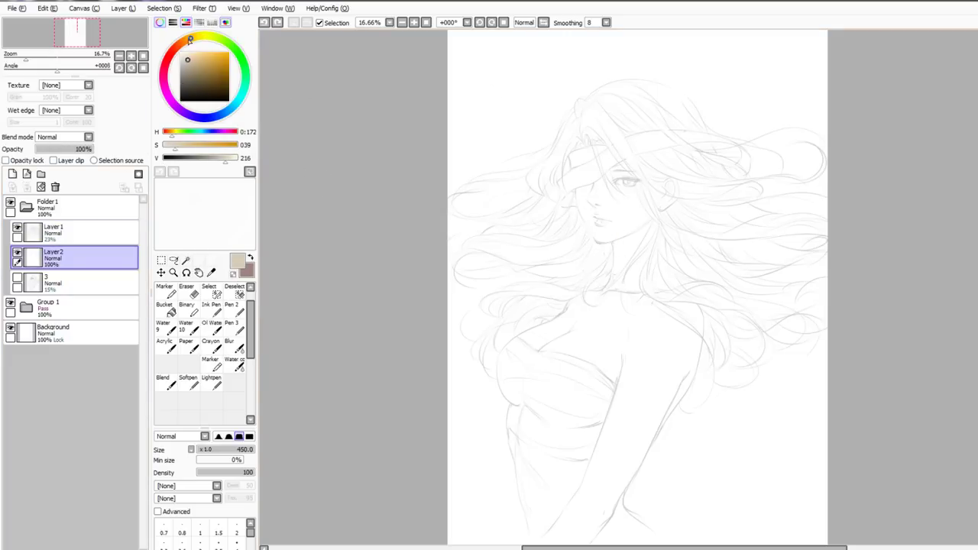
click(189, 40)
scroll(626, 195, up, 1)
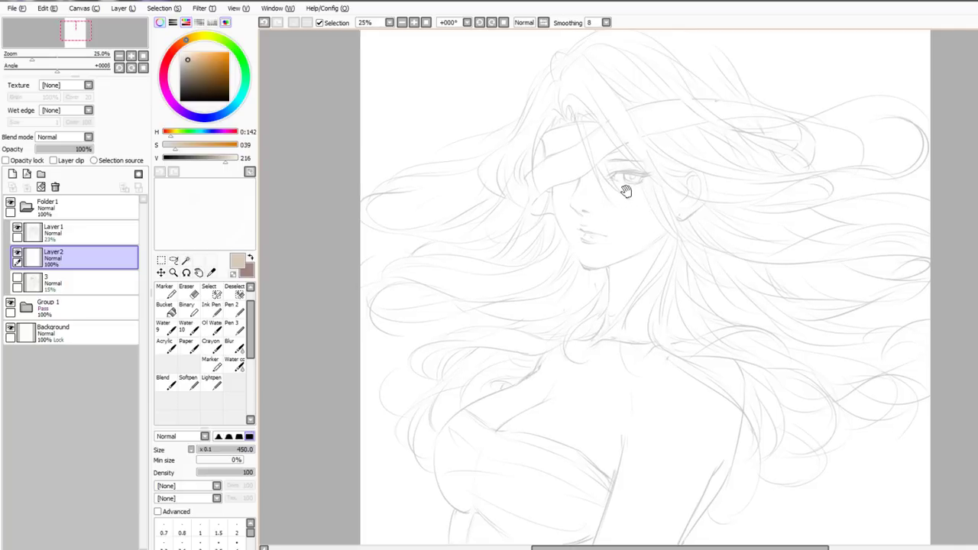
mouse_move(625, 191)
mouse_down()
mouse_move(654, 204)
mouse_move(618, 184)
mouse_move(623, 233)
mouse_move(643, 231)
mouse_move(655, 198)
mouse_move(675, 198)
mouse_move(694, 228)
mouse_move(715, 196)
mouse_move(688, 213)
mouse_move(616, 175)
mouse_move(604, 227)
mouse_move(589, 183)
mouse_move(595, 234)
mouse_move(616, 272)
mouse_move(654, 218)
mouse_move(646, 161)
mouse_move(677, 173)
mouse_move(684, 216)
mouse_move(663, 273)
mouse_move(648, 272)
mouse_move(646, 347)
mouse_move(495, 440)
mouse_move(510, 437)
mouse_move(503, 429)
mouse_move(590, 440)
mouse_move(651, 327)
mouse_move(567, 443)
mouse_move(600, 452)
mouse_move(592, 270)
mouse_up()
mouse_move(593, 344)
mouse_down()
mouse_move(612, 371)
mouse_move(649, 261)
mouse_up()
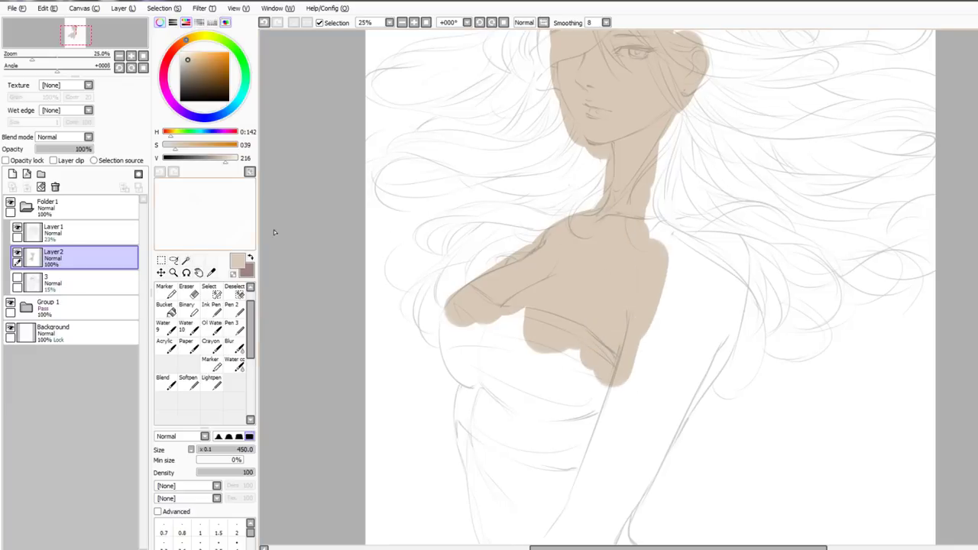
Block in the near shoulder, arm and torso with the same flat beige
click(172, 260)
scroll(677, 141, down, 1)
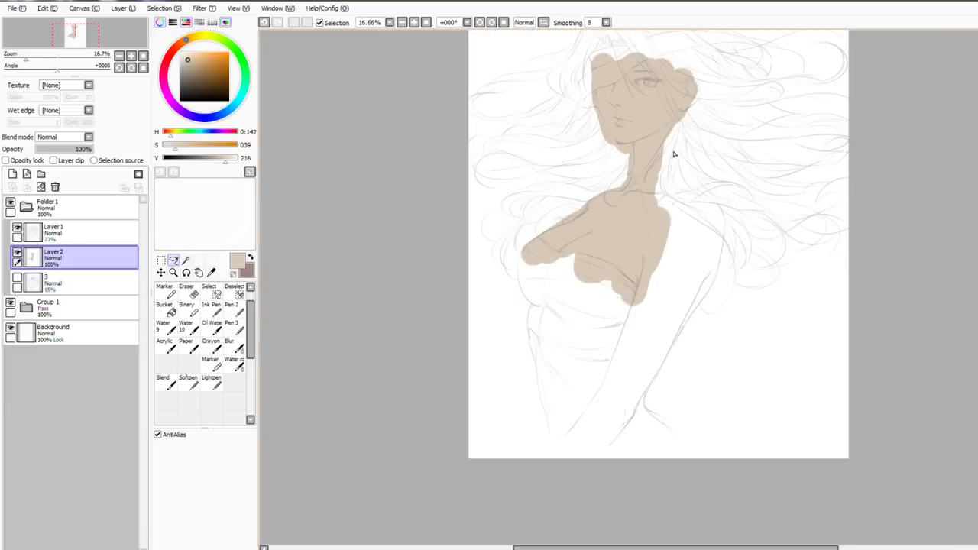
mouse_move(659, 161)
mouse_down()
mouse_move(646, 203)
mouse_move(662, 294)
mouse_move(626, 355)
mouse_move(639, 328)
mouse_move(615, 413)
mouse_move(693, 319)
mouse_move(699, 263)
mouse_move(678, 252)
mouse_move(675, 230)
mouse_move(675, 295)
mouse_move(581, 440)
mouse_move(608, 411)
mouse_move(582, 480)
mouse_move(654, 383)
mouse_move(565, 365)
mouse_move(552, 442)
mouse_move(529, 378)
mouse_move(561, 486)
mouse_move(579, 492)
mouse_move(603, 459)
mouse_move(624, 473)
mouse_move(627, 451)
mouse_move(651, 477)
mouse_move(586, 366)
mouse_move(580, 385)
mouse_move(533, 370)
mouse_move(528, 353)
mouse_move(569, 391)
mouse_move(568, 373)
mouse_move(508, 354)
mouse_up()
key(n)
Darken the Background layer to a medium grey by lowering Luminescence with the Hue/Saturation filter
click(57, 333)
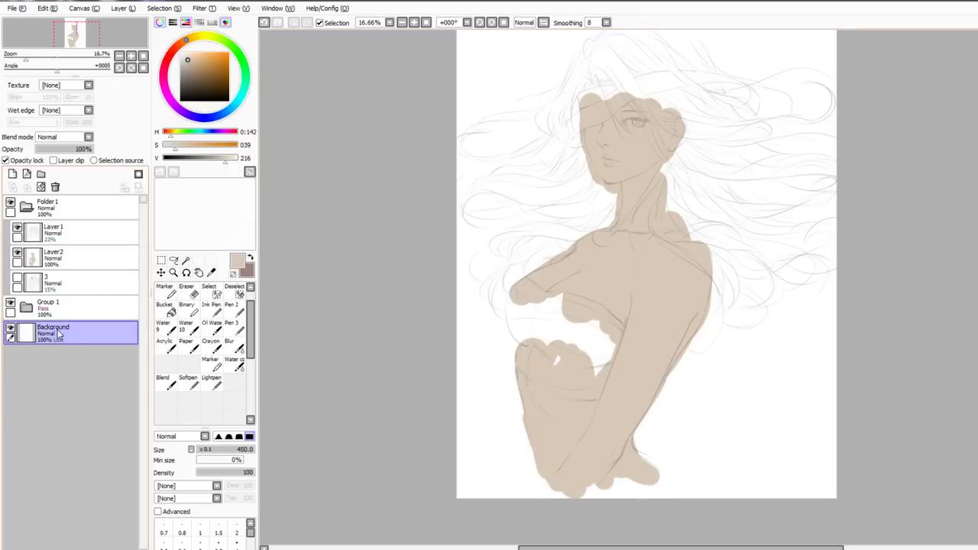
key(ctrl+u)
drag(898, 426, 870, 428)
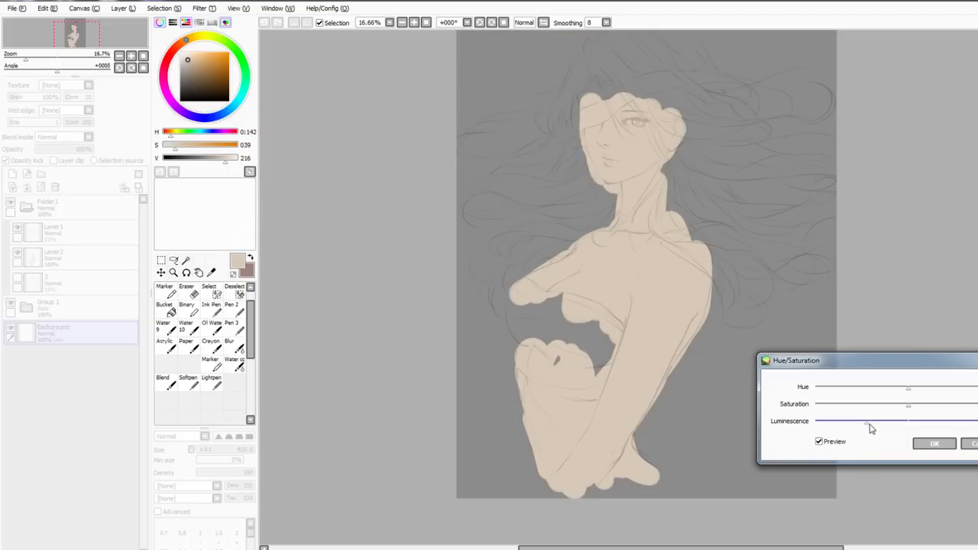
drag(871, 428, 874, 425)
click(930, 450)
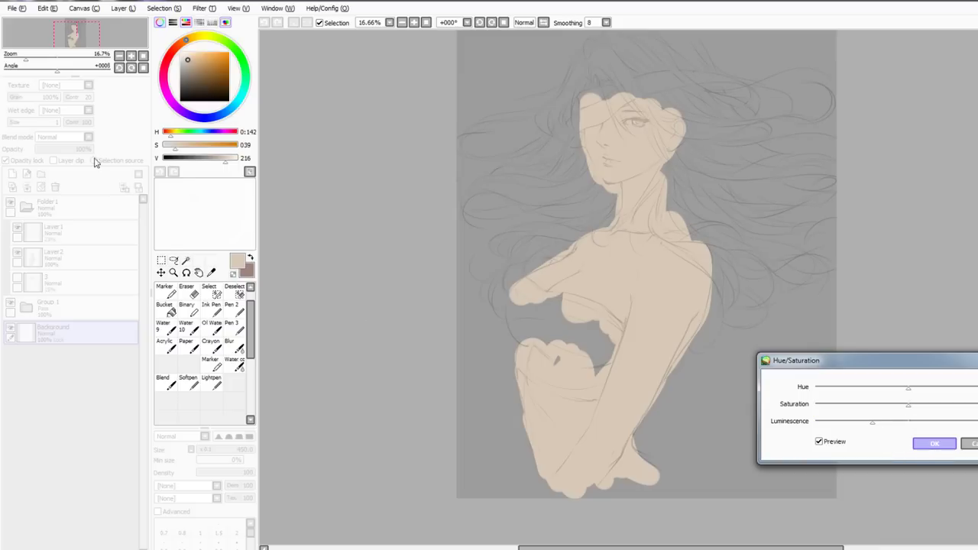
Bucket-fill the Background layer with dark reddish and greyish browns, settling on a muted warm brown
click(168, 305)
drag(203, 66, 194, 81)
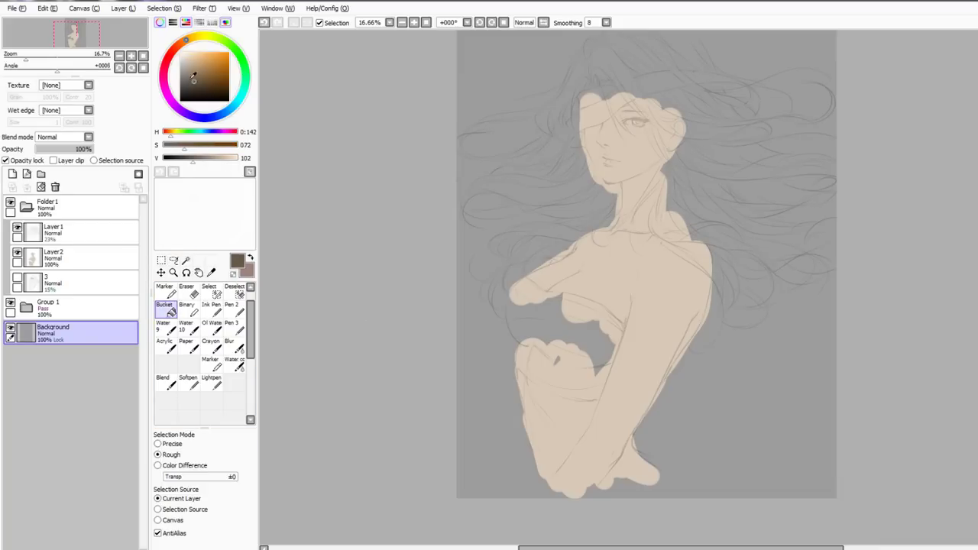
click(174, 50)
click(515, 116)
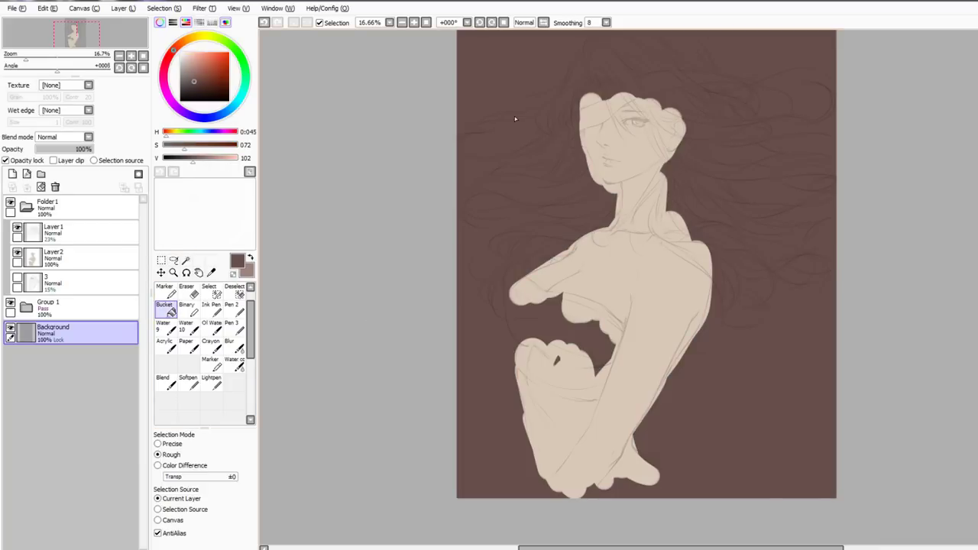
click(189, 79)
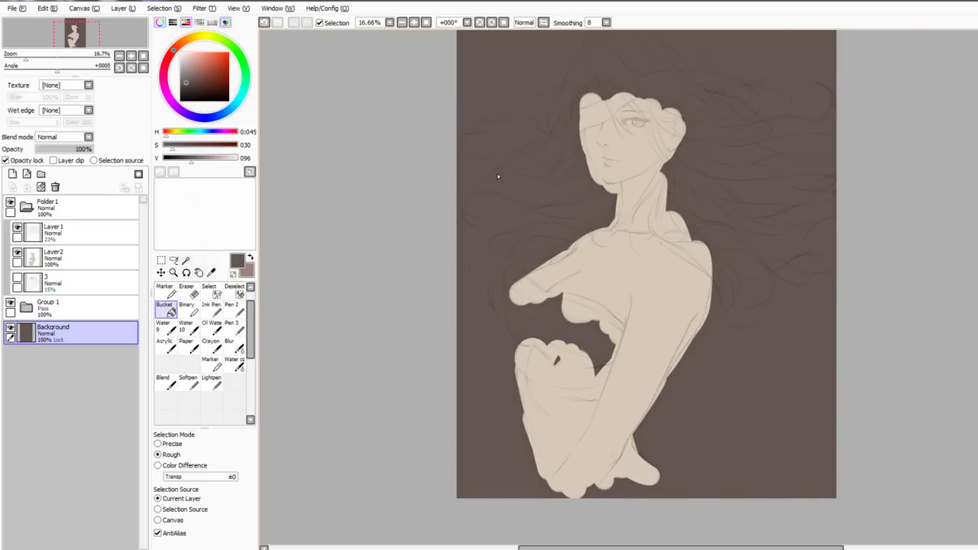
drag(496, 162, 487, 179)
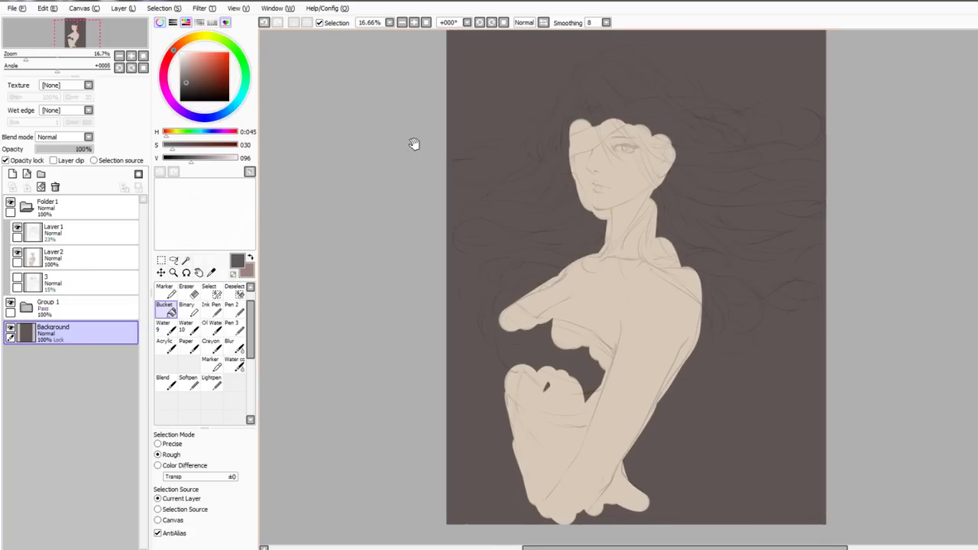
drag(401, 149, 389, 155)
click(194, 79)
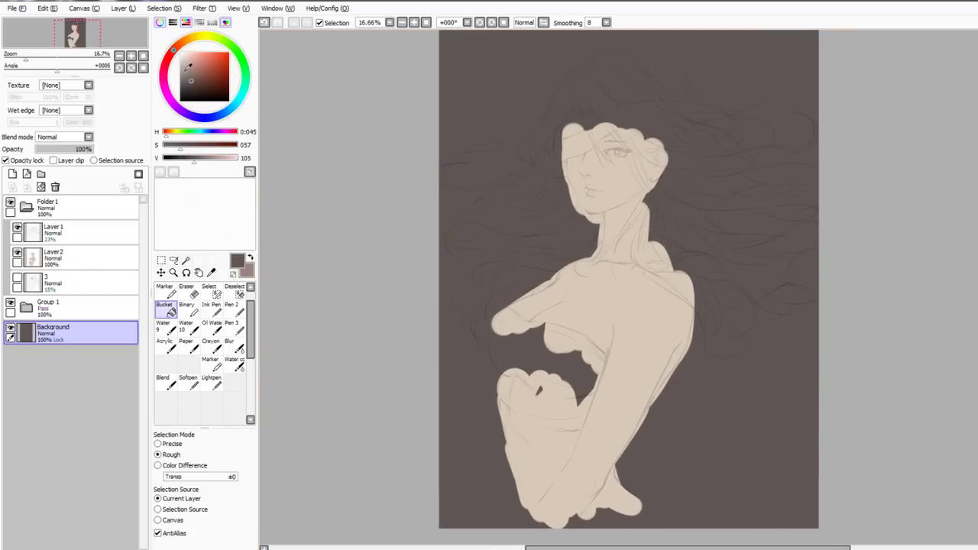
click(186, 47)
Paint darker brown strokes along the upper edge and corners of the background with a size 500 brush
key(b)
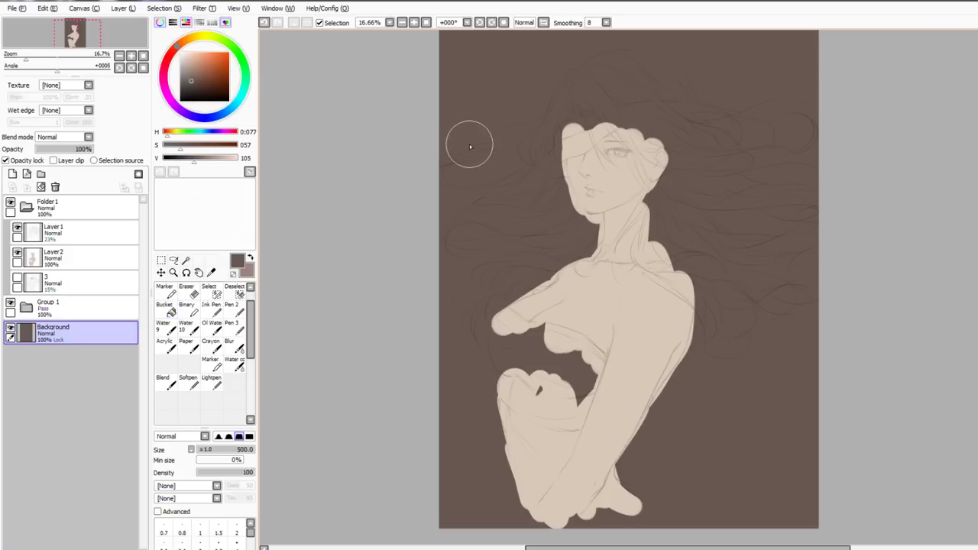
click(193, 86)
click(172, 51)
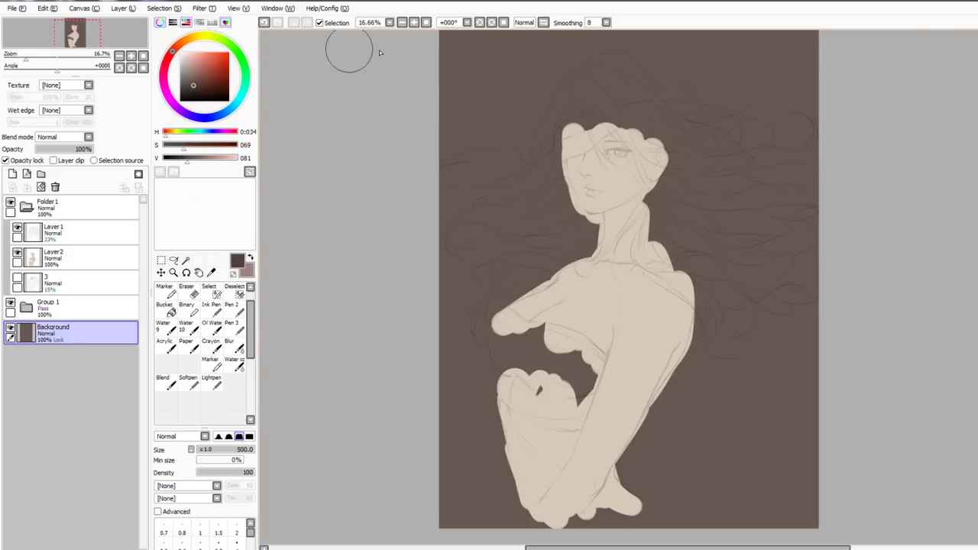
mouse_move(446, 64)
mouse_down()
mouse_move(476, 80)
mouse_move(456, 111)
mouse_up()
mouse_move(431, 38)
mouse_down()
mouse_move(506, 61)
mouse_move(791, 54)
mouse_move(749, 33)
mouse_move(724, 105)
mouse_up()
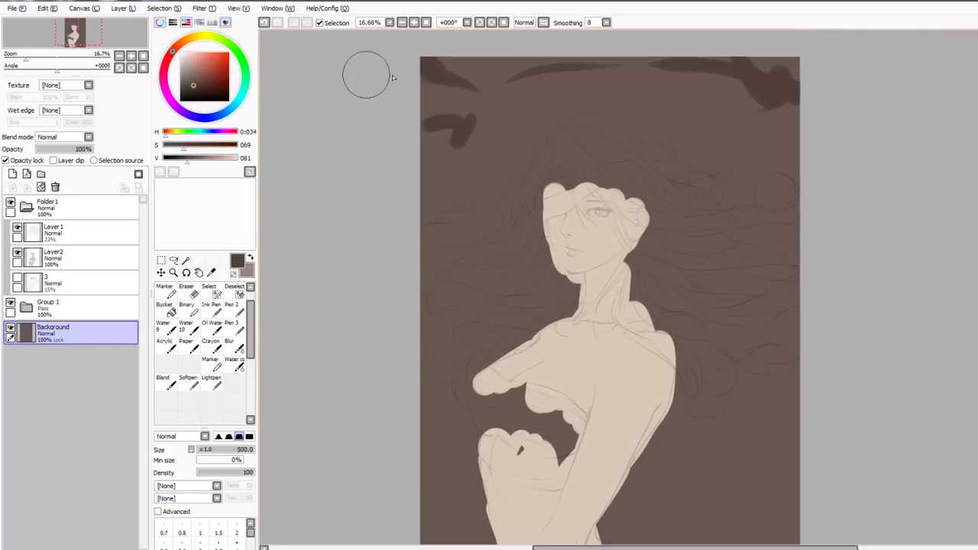
Add deep reddish-brown strokes along the background's upper edge and blend them into the brown
click(208, 88)
mouse_move(465, 59)
mouse_down()
mouse_move(505, 72)
mouse_move(643, 58)
mouse_up()
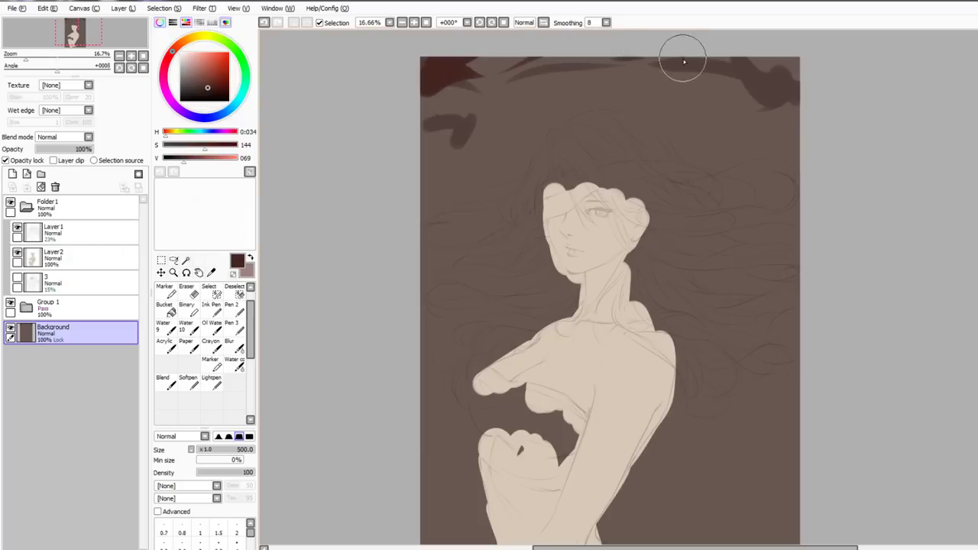
click(202, 86)
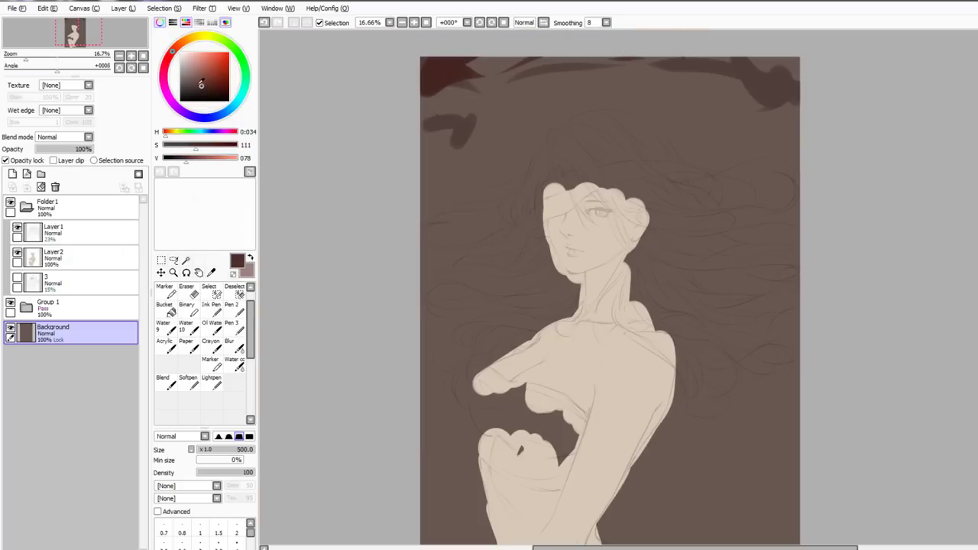
click(170, 54)
mouse_move(461, 55)
mouse_down()
mouse_move(495, 76)
mouse_move(445, 75)
mouse_move(442, 65)
mouse_move(429, 99)
mouse_move(497, 76)
mouse_move(775, 102)
mouse_move(757, 54)
mouse_up()
key(v)
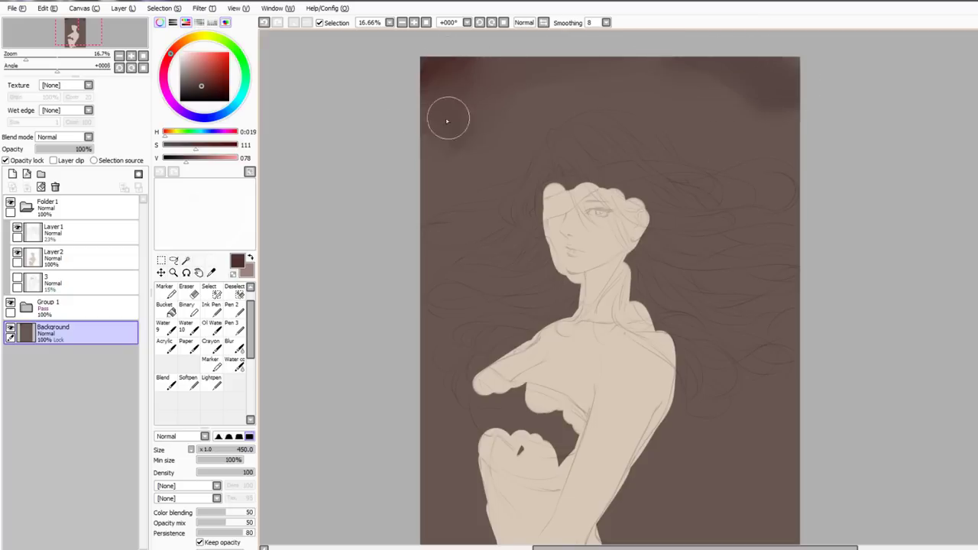
Paint orange-brown strokes across the upper part of the Background layer with a size 500 brush
drag(449, 119, 460, 145)
key(b)
drag(190, 67, 207, 73)
mouse_move(422, 91)
mouse_down()
mouse_move(452, 146)
mouse_move(678, 161)
mouse_move(697, 150)
mouse_up()
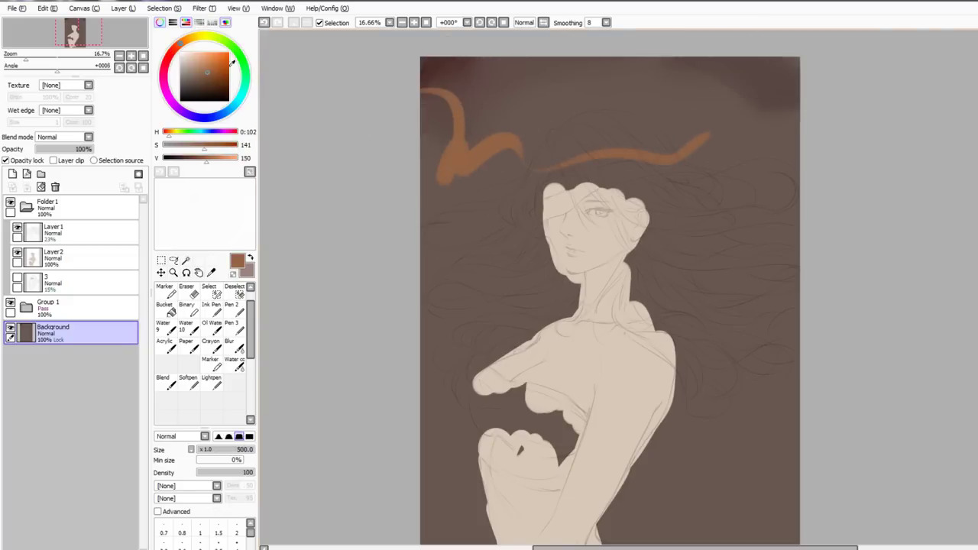
mouse_move(424, 90)
mouse_down()
mouse_move(557, 109)
mouse_move(611, 143)
mouse_up()
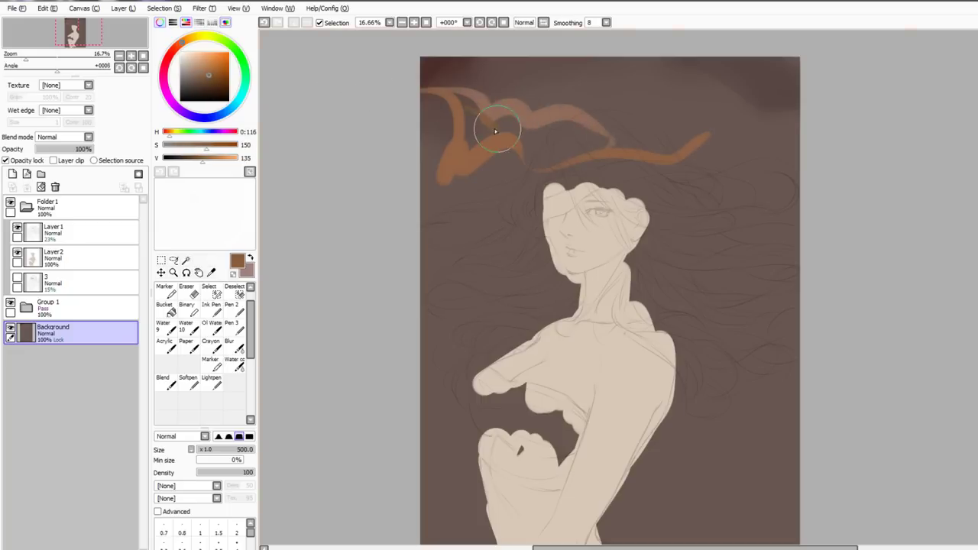
drag(495, 131, 620, 136)
Blend the orange-brown strokes softly into the upper background with the size 450 brush
key(v)
mouse_move(563, 88)
mouse_down()
mouse_move(521, 127)
mouse_move(455, 123)
mouse_move(434, 96)
mouse_move(465, 157)
mouse_move(468, 94)
mouse_move(622, 128)
mouse_move(579, 127)
mouse_move(720, 176)
mouse_up()
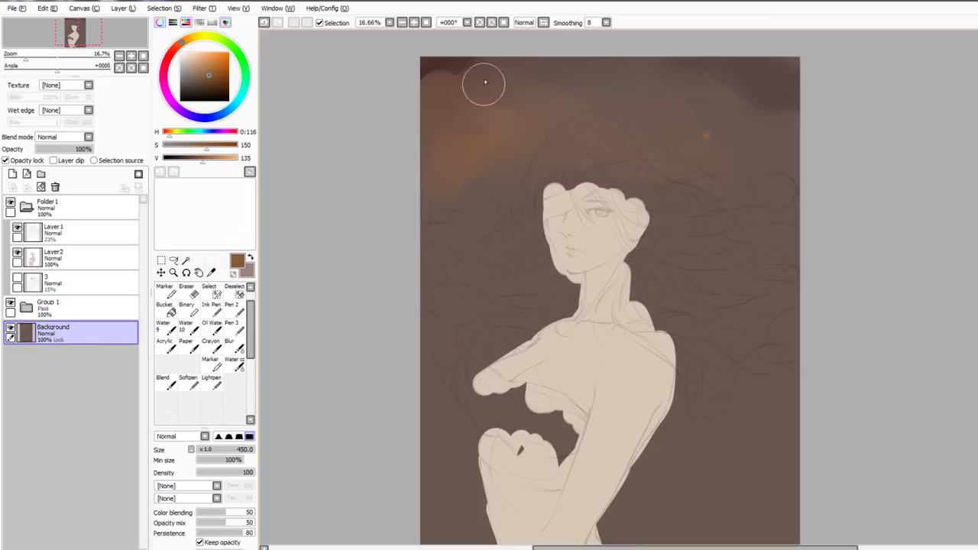
mouse_move(484, 82)
mouse_down()
mouse_move(462, 136)
mouse_move(722, 134)
mouse_up()
drag(489, 116, 501, 176)
drag(460, 111, 467, 58)
Sample the corner's reddish brown, darken it, and work it into the upper background above the head
alt+click(434, 68)
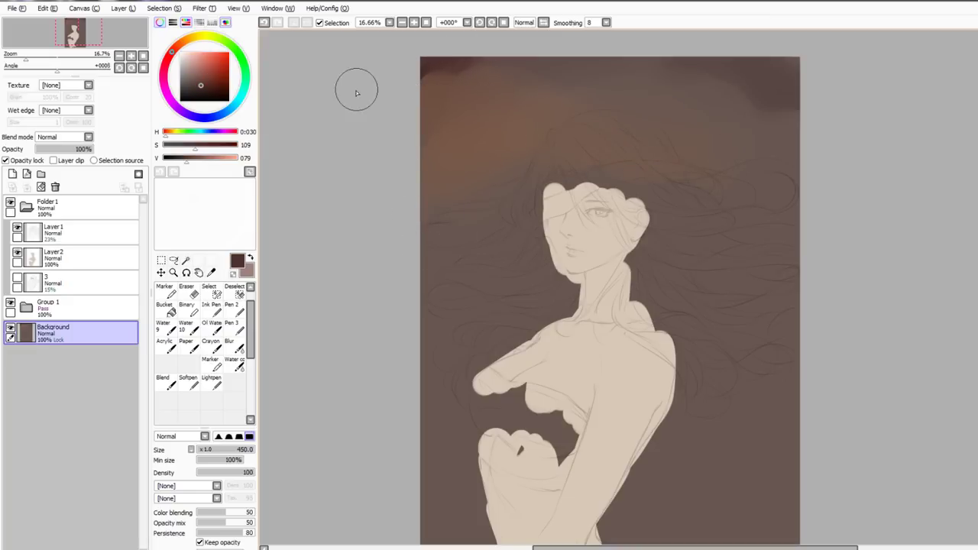
click(209, 89)
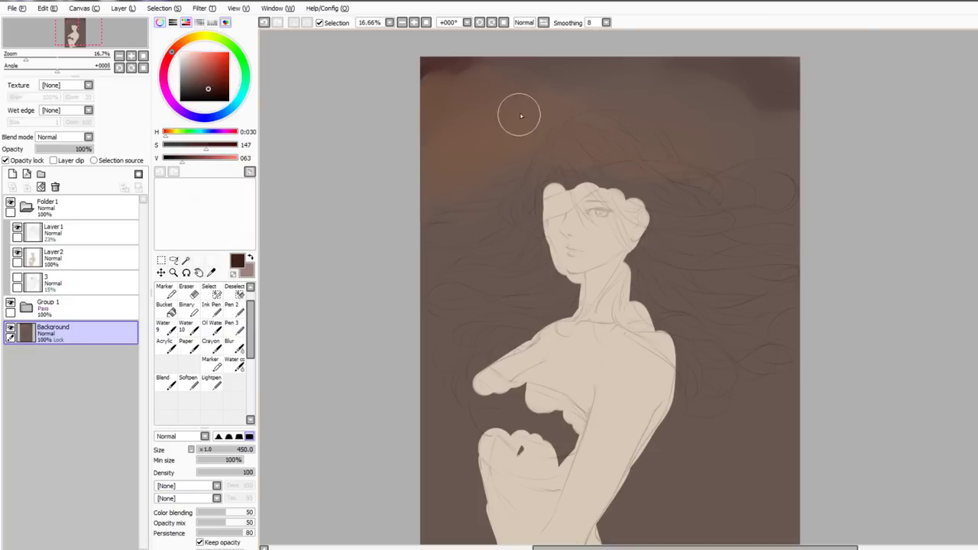
mouse_move(514, 130)
mouse_down()
mouse_move(500, 156)
mouse_move(510, 159)
mouse_move(514, 139)
mouse_move(537, 140)
mouse_move(472, 171)
mouse_move(478, 154)
mouse_move(449, 175)
mouse_move(448, 157)
mouse_move(693, 94)
mouse_move(791, 155)
mouse_move(756, 137)
mouse_move(771, 165)
mouse_move(742, 149)
mouse_move(702, 97)
mouse_move(469, 156)
mouse_move(458, 220)
mouse_move(479, 150)
mouse_move(514, 118)
mouse_move(508, 98)
mouse_move(621, 122)
mouse_move(527, 112)
mouse_move(650, 85)
mouse_move(752, 144)
mouse_move(642, 83)
mouse_move(703, 99)
mouse_up()
Paint and blend dark reddish-brown patches into the lower background on both sides of the figure
drag(736, 458, 728, 404)
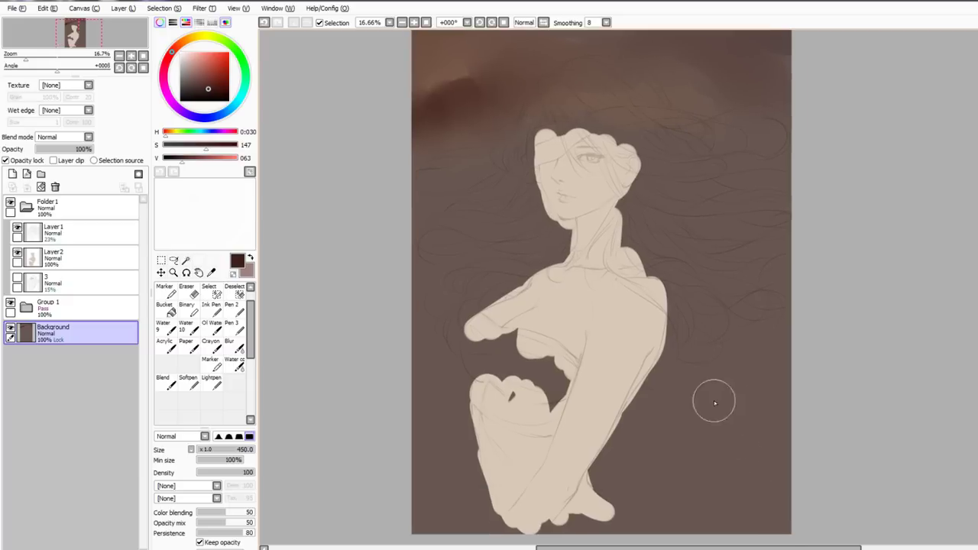
key(n)
drag(694, 433, 677, 508)
key(w)
mouse_move(677, 461)
mouse_down()
mouse_move(634, 506)
mouse_move(673, 461)
mouse_move(735, 483)
mouse_move(514, 473)
mouse_up()
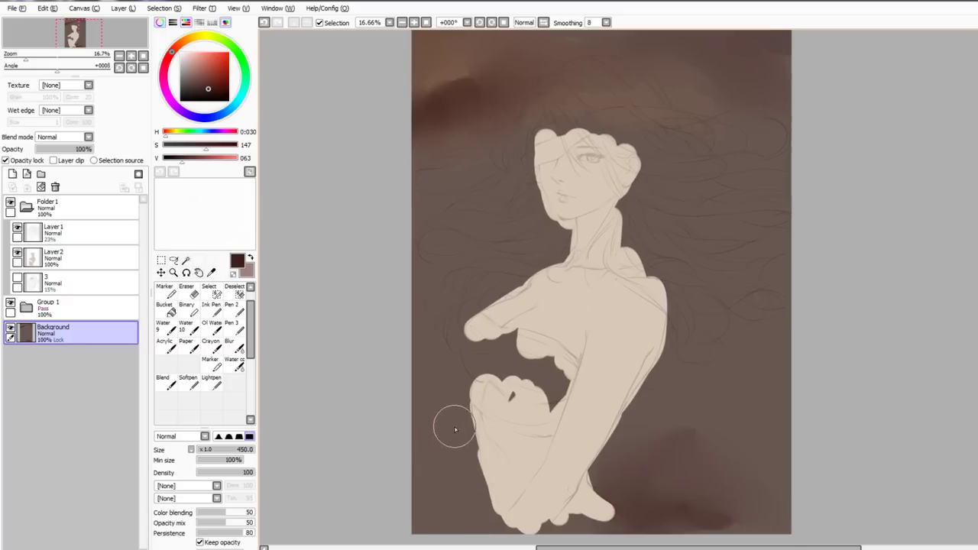
key(b)
mouse_move(457, 432)
mouse_down()
mouse_move(452, 454)
mouse_move(465, 445)
mouse_move(441, 463)
mouse_up()
key(w)
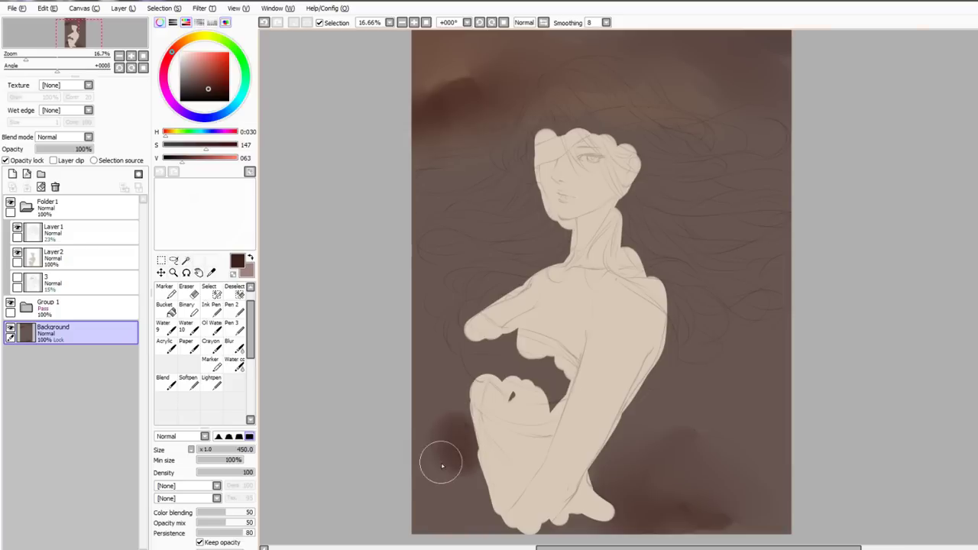
Paint rust-orange and lighter brown strokes across the lower background behind the figure and blend them in
alt+click(450, 68)
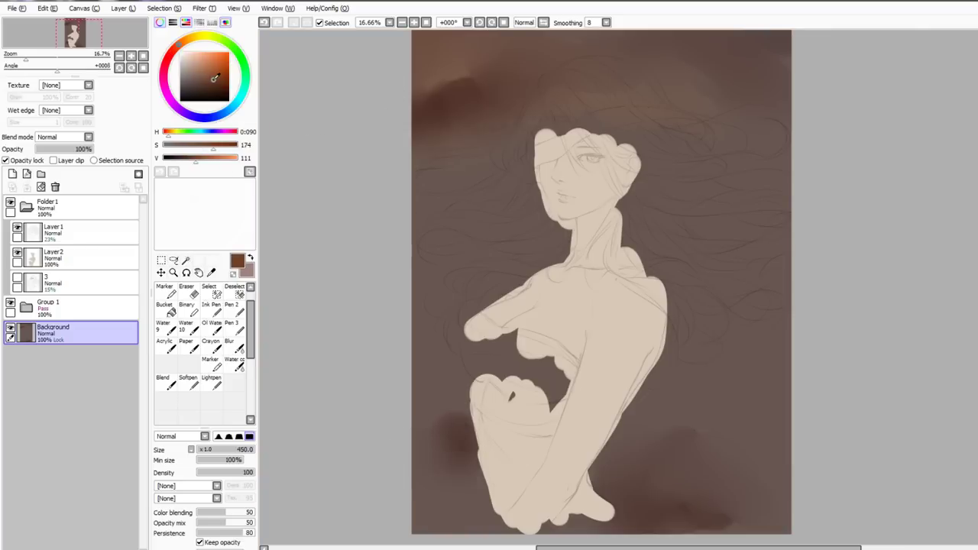
key(b)
mouse_move(442, 451)
mouse_down()
mouse_move(438, 538)
mouse_move(793, 437)
mouse_up()
click(182, 43)
click(210, 75)
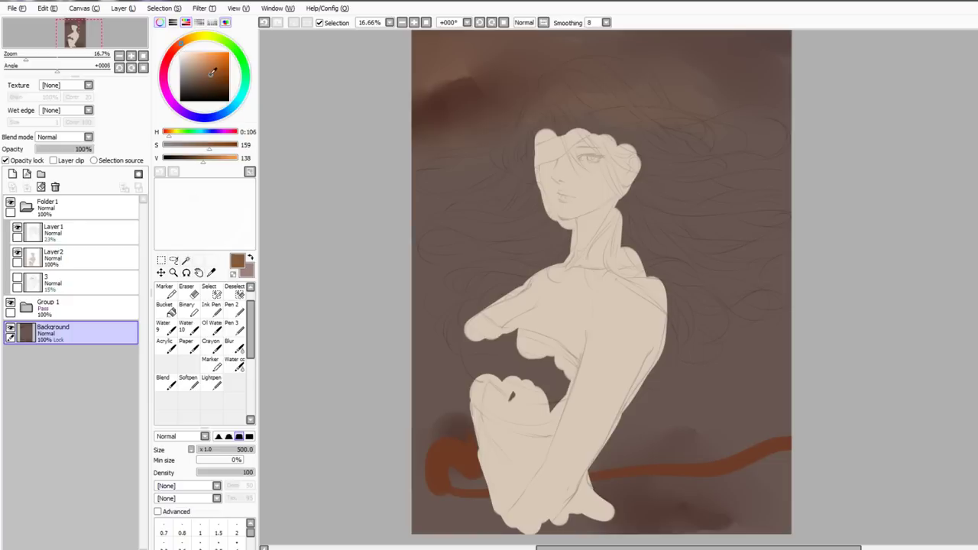
mouse_move(627, 415)
mouse_down()
mouse_move(740, 431)
mouse_move(613, 443)
mouse_move(780, 461)
mouse_move(528, 439)
mouse_move(454, 535)
mouse_move(581, 487)
mouse_up()
key(w)
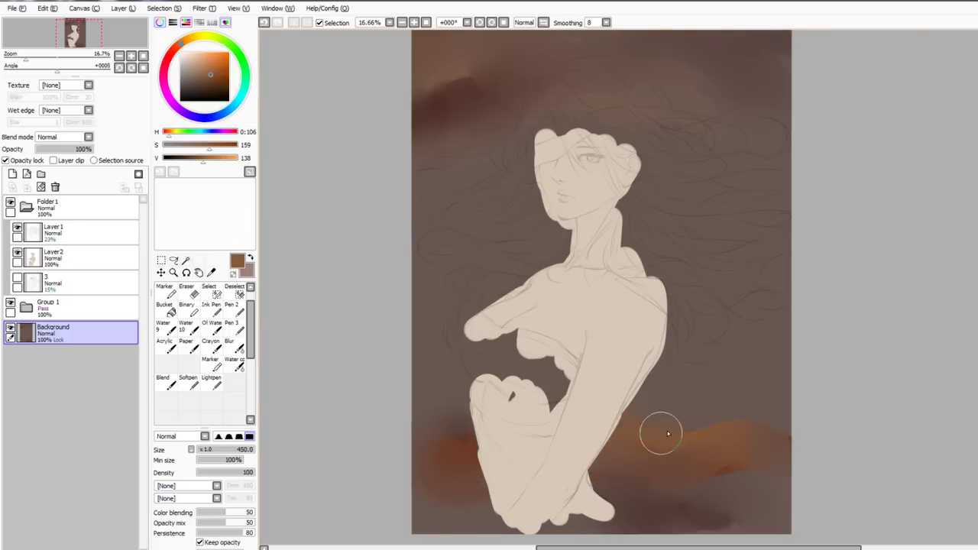
mouse_move(667, 434)
mouse_down()
mouse_move(696, 435)
mouse_move(746, 476)
mouse_up()
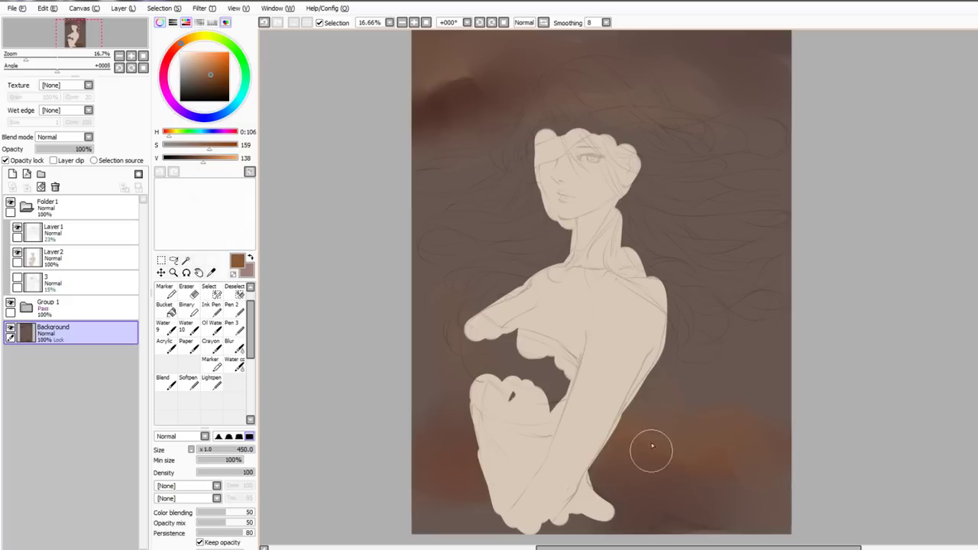
Lighten the Background layer slightly by raising Saturation and Luminescence with the Hue/Saturation filter
key(ctrl+u)
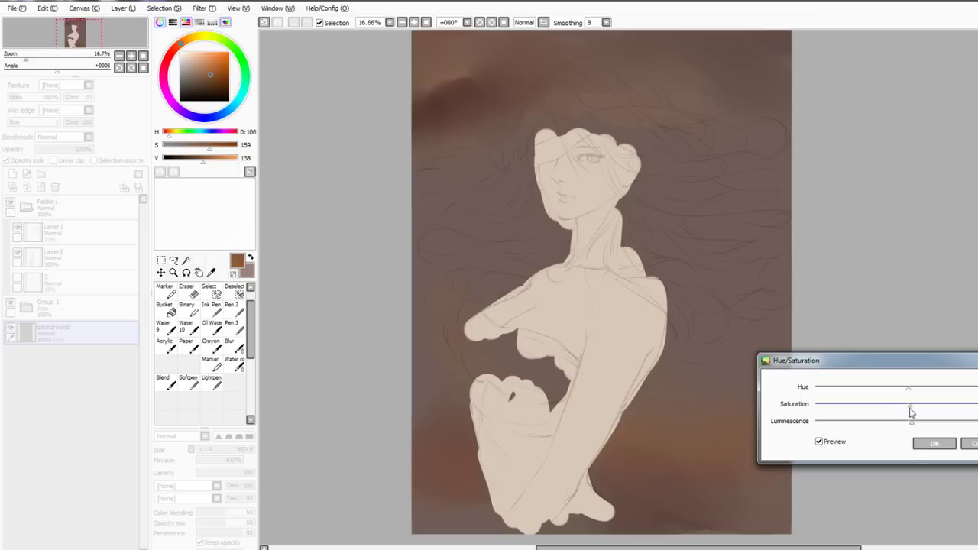
click(932, 443)
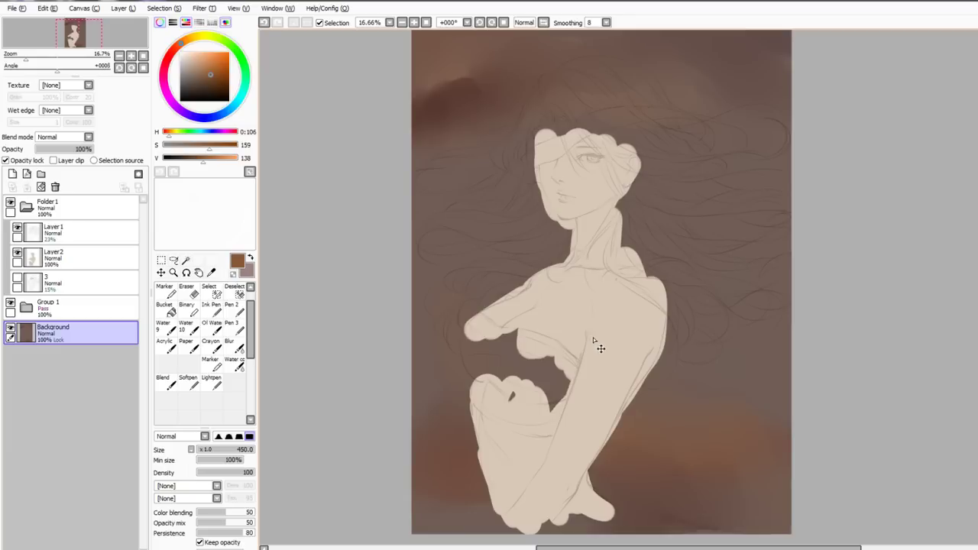
Make Layer2 active and erase skin colour spilling past the forehead and cheek with a size 300 eraser
drag(613, 325, 580, 346)
click(16, 253)
click(17, 253)
click(38, 258)
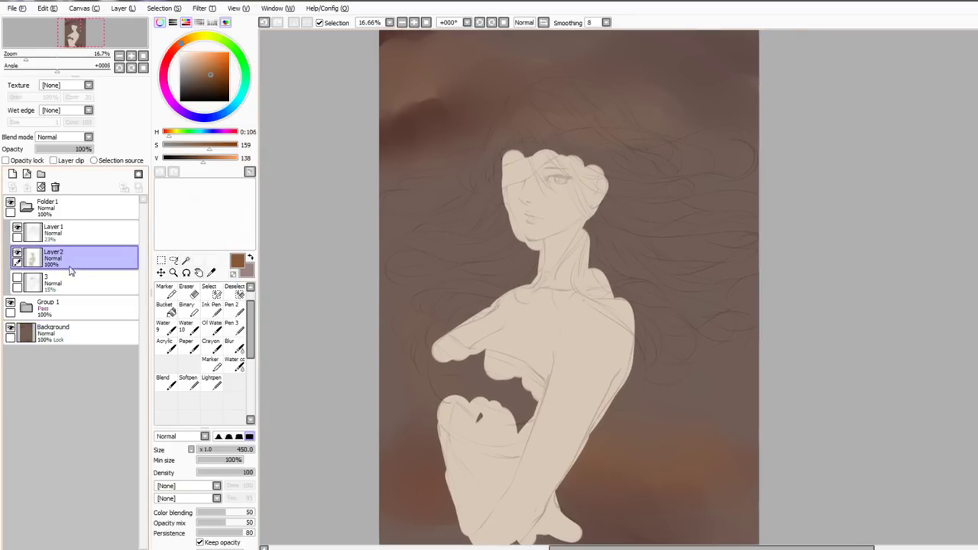
scroll(451, 264, up, 1)
drag(515, 214, 471, 276)
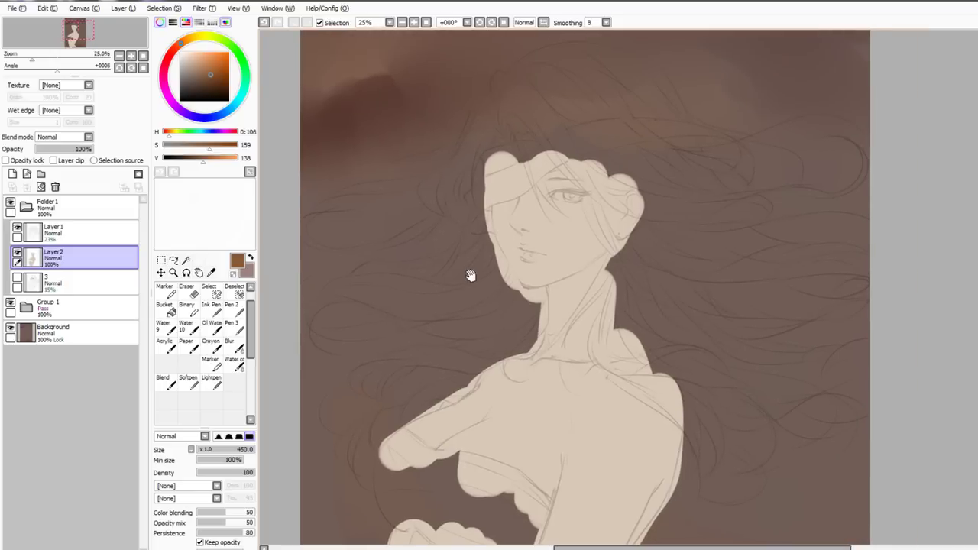
key(e)
mouse_move(466, 192)
mouse_down()
mouse_move(488, 268)
mouse_move(483, 179)
mouse_move(493, 264)
mouse_move(490, 185)
mouse_move(504, 269)
mouse_up()
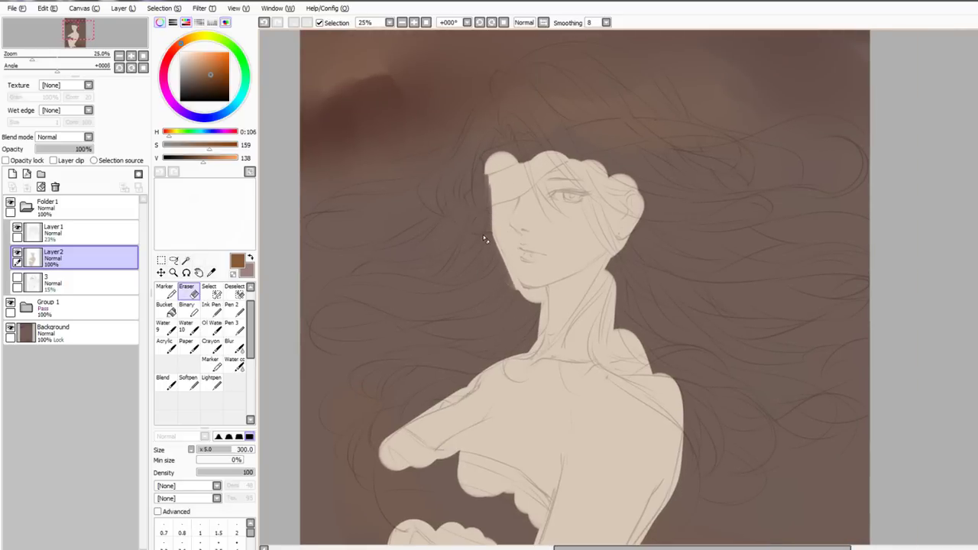
Erase the excess skin colour outside the cheek and jaw outline with a size 120 eraser
scroll(485, 232, up, 2)
key([)
key(bracketleft)
key(bracketleft)
key(bracketleft)
mouse_move(490, 203)
mouse_down()
mouse_move(492, 174)
mouse_move(506, 261)
mouse_move(492, 191)
mouse_move(530, 298)
mouse_move(492, 219)
mouse_move(555, 345)
mouse_up()
key(ctrl+z)
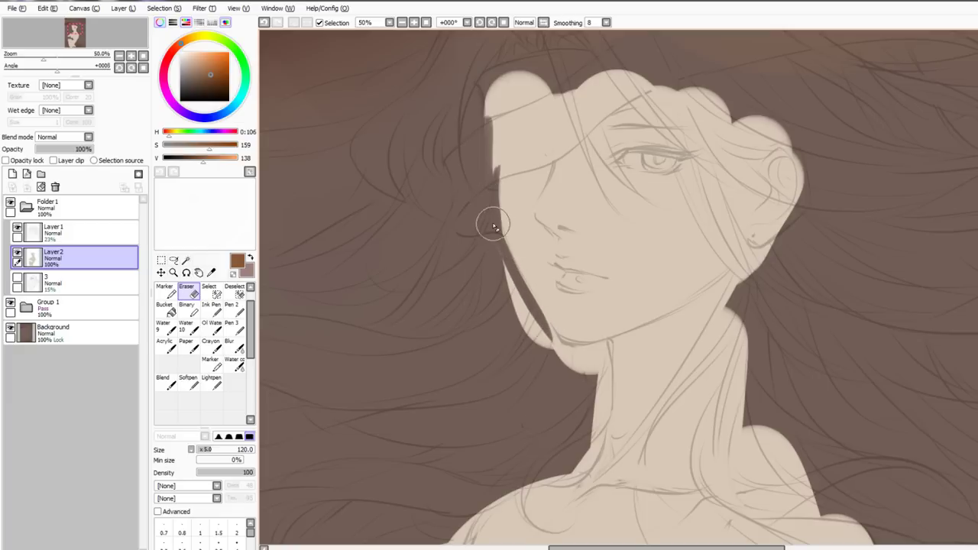
mouse_move(495, 238)
mouse_down()
mouse_move(501, 271)
mouse_move(538, 336)
mouse_up()
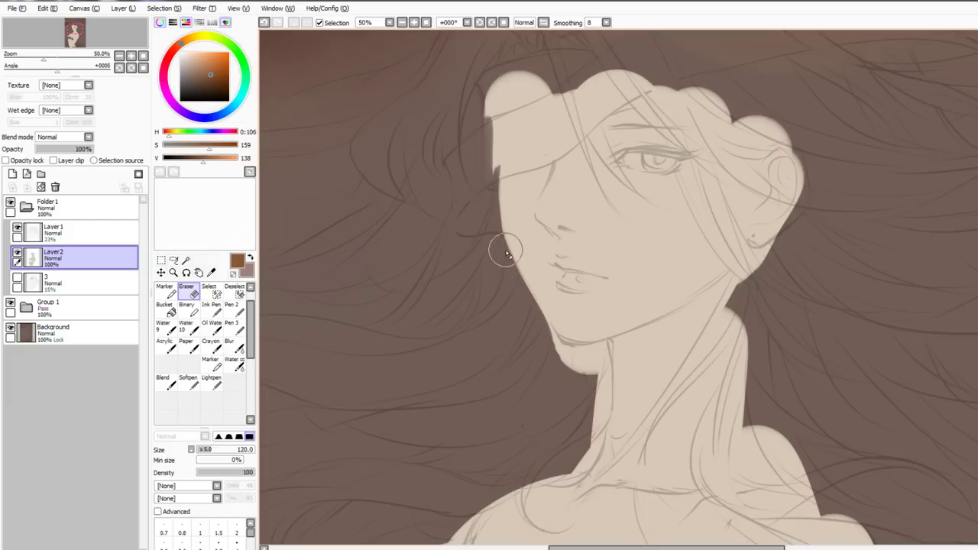
mouse_move(541, 335)
mouse_down()
mouse_move(559, 358)
mouse_move(533, 305)
mouse_move(562, 362)
mouse_up()
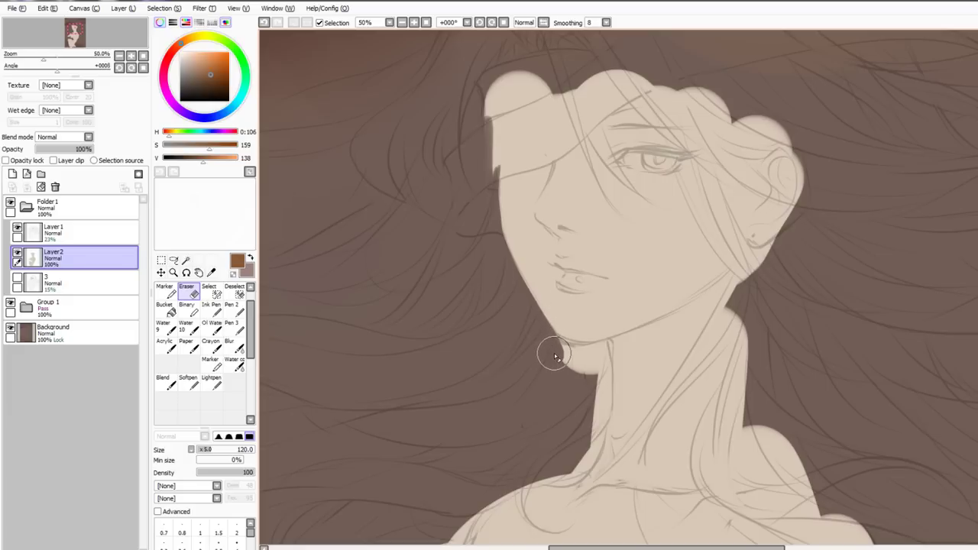
Erase the excess skin colour under the chin, down the front of the neck and along the shoulder
mouse_move(563, 348)
mouse_down()
mouse_move(593, 349)
mouse_move(561, 348)
mouse_move(601, 348)
mouse_move(564, 371)
mouse_move(586, 364)
mouse_move(587, 374)
mouse_move(562, 359)
mouse_move(569, 366)
mouse_move(554, 339)
mouse_move(587, 341)
mouse_move(551, 333)
mouse_move(599, 349)
mouse_move(560, 350)
mouse_move(606, 343)
mouse_move(601, 422)
mouse_move(599, 412)
mouse_move(574, 473)
mouse_move(604, 420)
mouse_up()
key(ctrl+z)
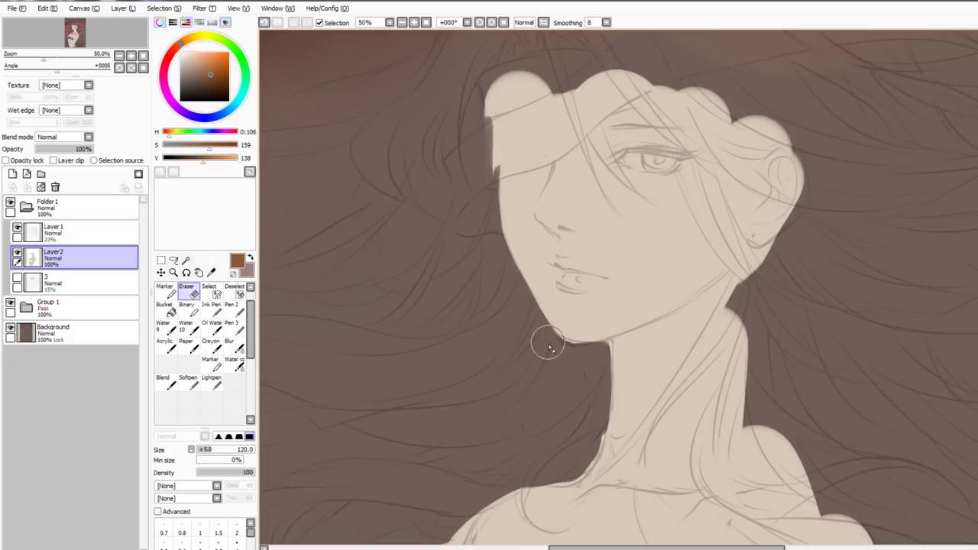
mouse_move(505, 255)
mouse_down()
mouse_move(554, 337)
mouse_move(507, 259)
mouse_up()
drag(505, 349, 522, 349)
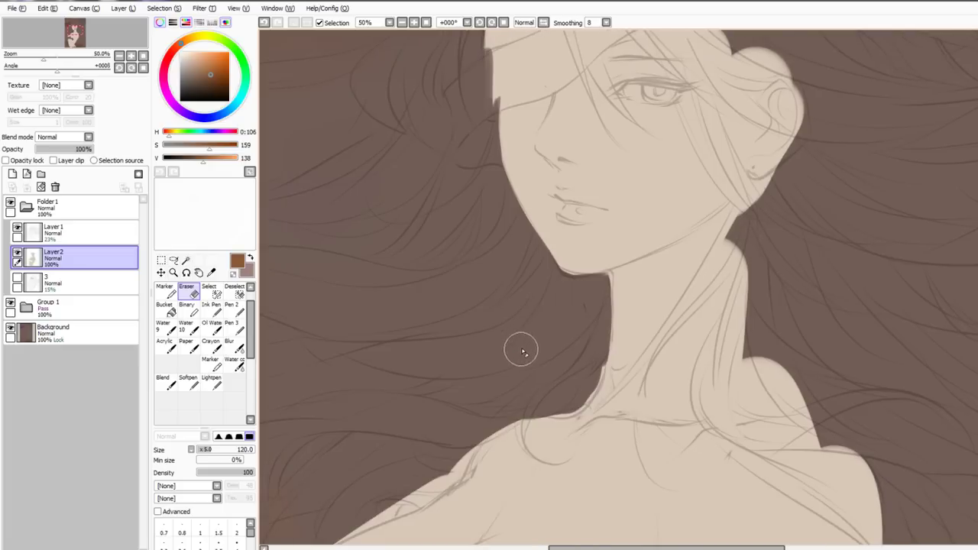
scroll(505, 371, down, 1)
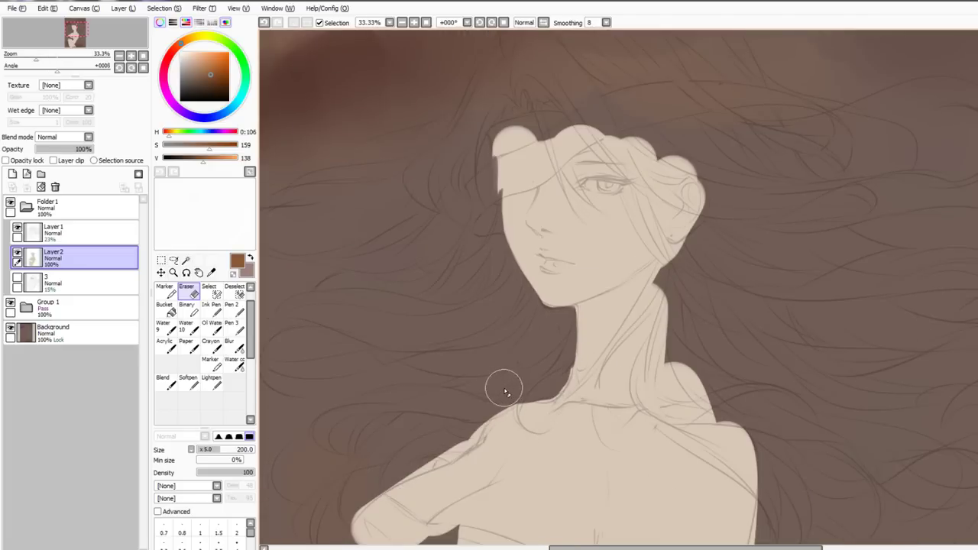
drag(470, 378, 522, 271)
mouse_move(533, 316)
mouse_down()
mouse_move(446, 368)
mouse_move(515, 335)
mouse_move(425, 375)
mouse_move(498, 343)
mouse_move(451, 368)
mouse_move(385, 452)
mouse_move(416, 317)
mouse_up()
Trim the skin colour along the outer edge of the near arm down to the hip with a size 250 eraser
drag(833, 238, 791, 396)
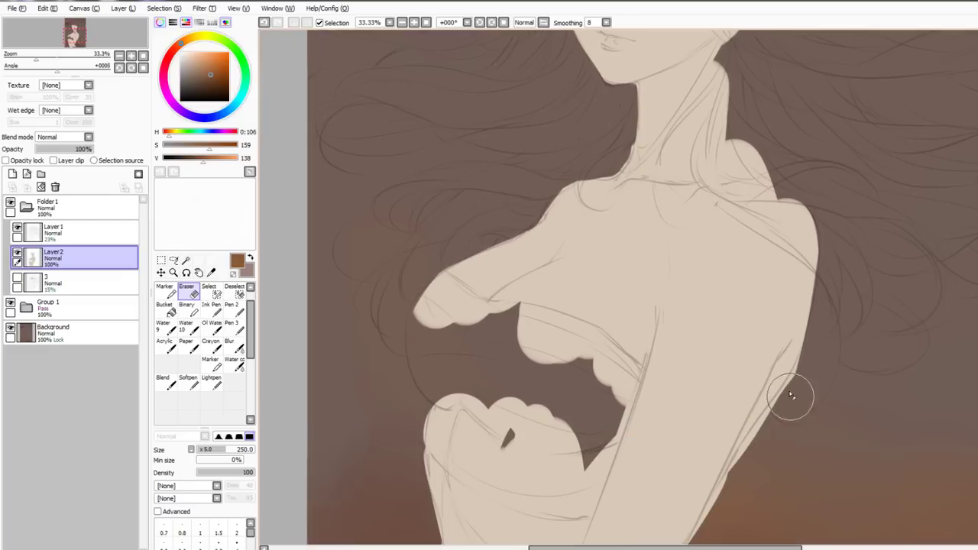
mouse_move(824, 277)
mouse_down()
mouse_move(788, 397)
mouse_move(792, 293)
mouse_up()
drag(808, 260, 734, 385)
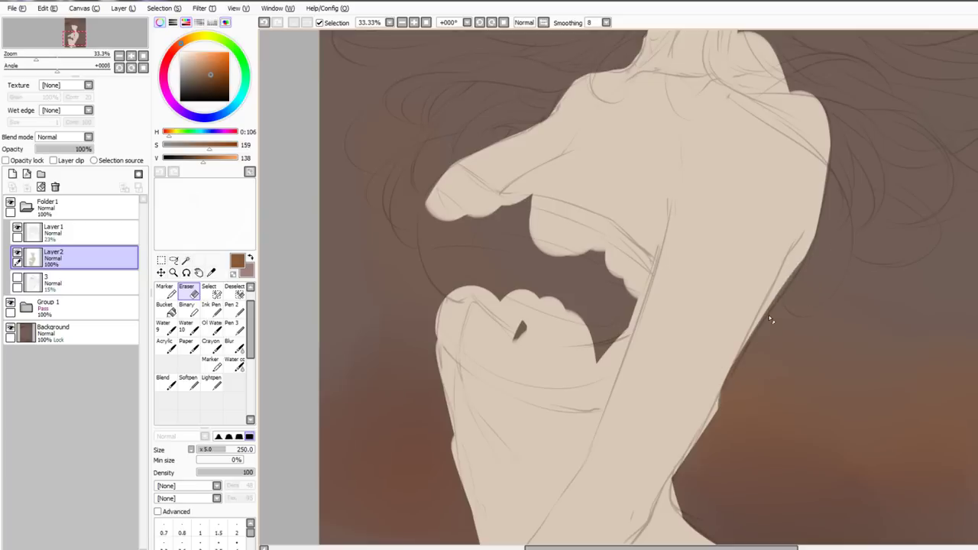
mouse_move(769, 315)
mouse_down()
mouse_move(726, 398)
mouse_move(780, 314)
mouse_move(694, 484)
mouse_move(759, 356)
mouse_move(697, 466)
mouse_up()
key(ctrl+z)
drag(735, 377, 684, 484)
mouse_move(705, 438)
mouse_down()
mouse_move(701, 380)
mouse_move(698, 454)
mouse_up()
mouse_move(680, 420)
mouse_down()
mouse_move(710, 450)
mouse_move(728, 444)
mouse_move(716, 457)
mouse_up()
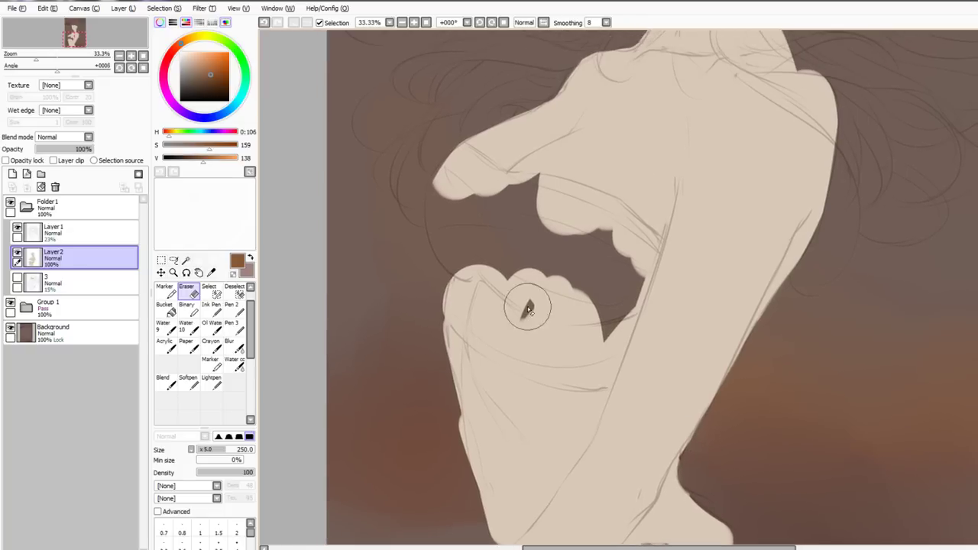
Trim the skin colour along the front edge of the lower body to match the line art
drag(441, 312, 452, 423)
drag(440, 347, 460, 442)
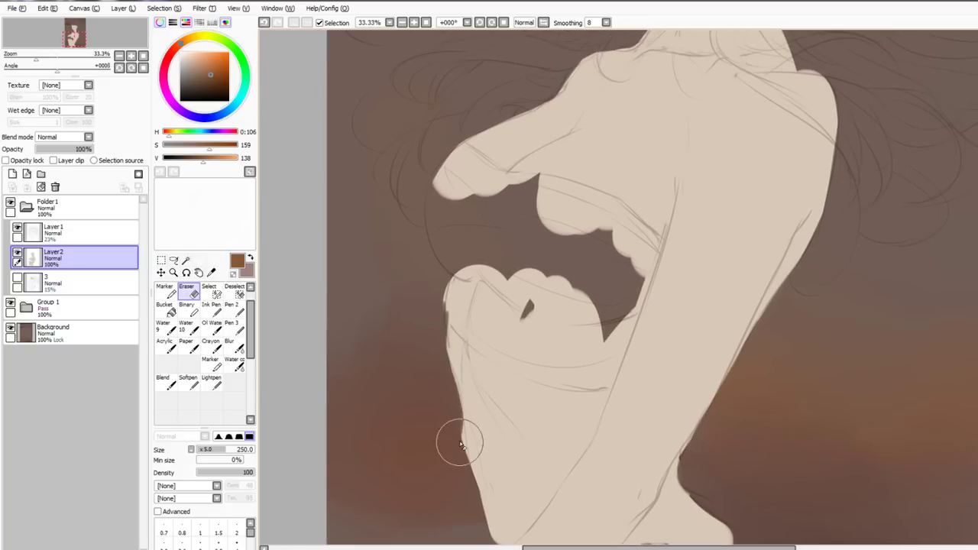
drag(452, 391, 473, 502)
mouse_move(444, 366)
mouse_down()
mouse_move(448, 266)
mouse_move(416, 447)
mouse_up()
drag(431, 346, 393, 499)
drag(396, 384, 376, 334)
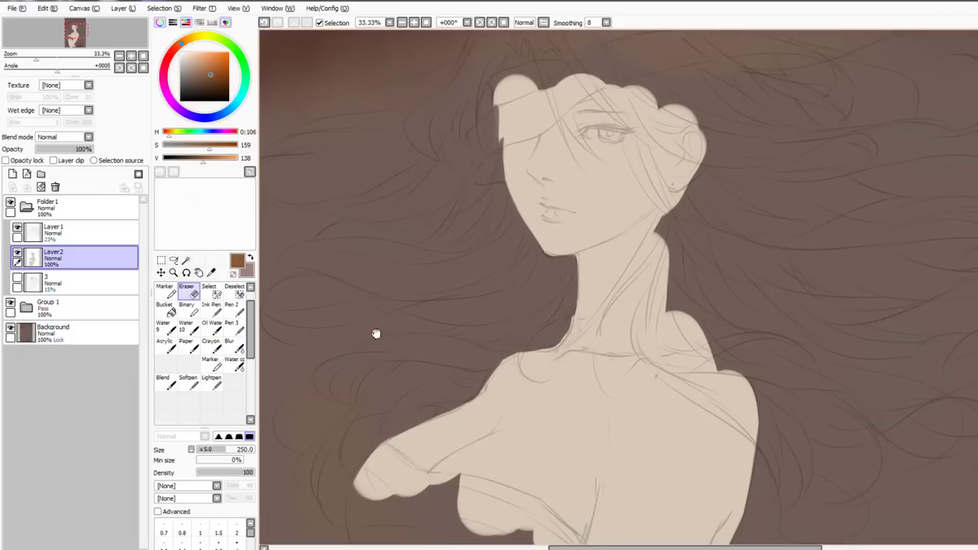
Warm the skin tone on Layer2 by raising Saturation with the Hue/Saturation filter
key(ctrl+u)
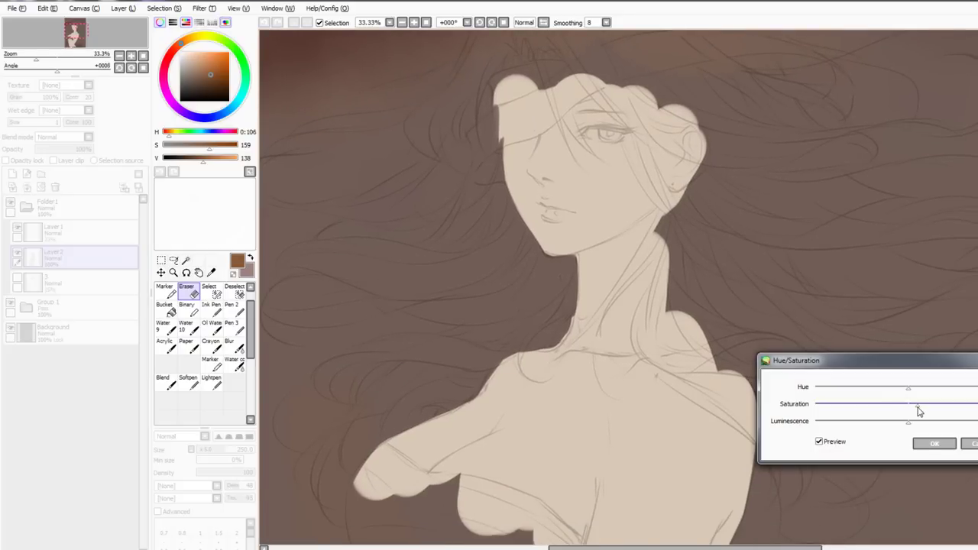
click(908, 422)
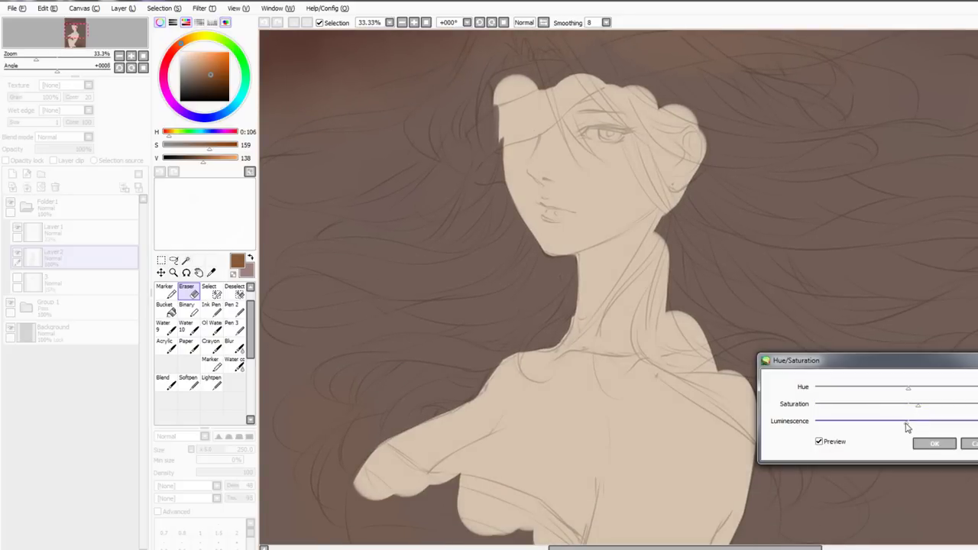
click(909, 391)
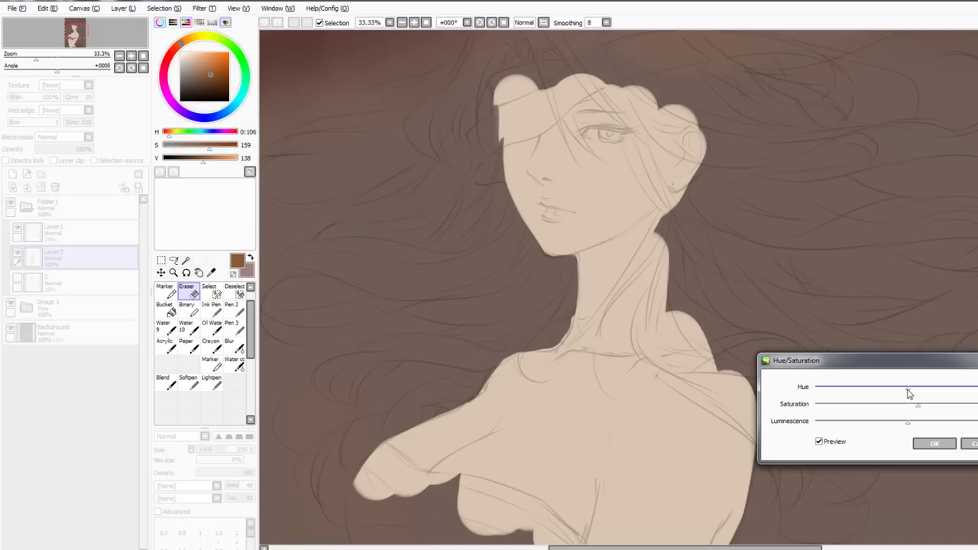
click(932, 443)
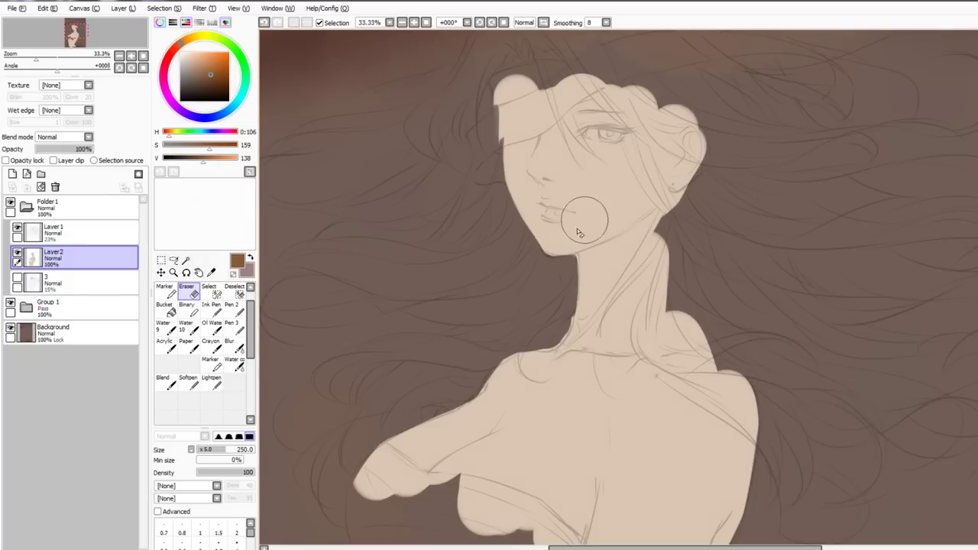
ctrl+click(34, 263)
click(17, 253)
click(17, 256)
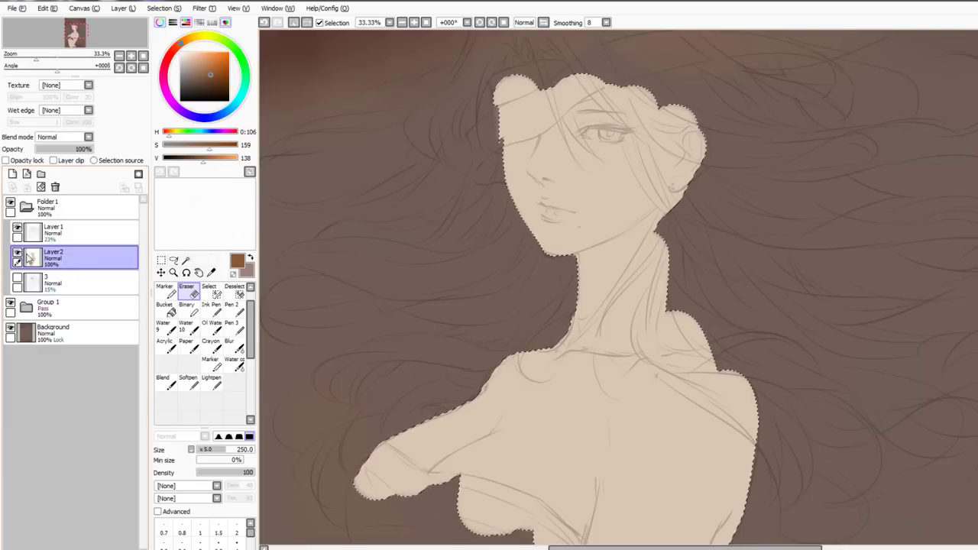
key(ctrl+d)
Shade the front of the face, the neck and the front shoulder in darker brown with a soft size 500 brush at 100% minimum size
alt+click(572, 179)
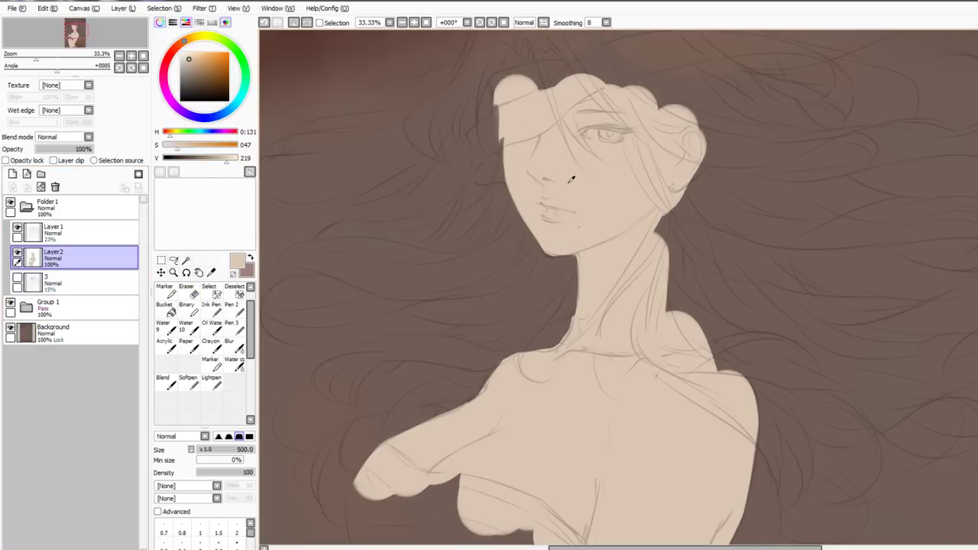
drag(573, 179, 569, 197)
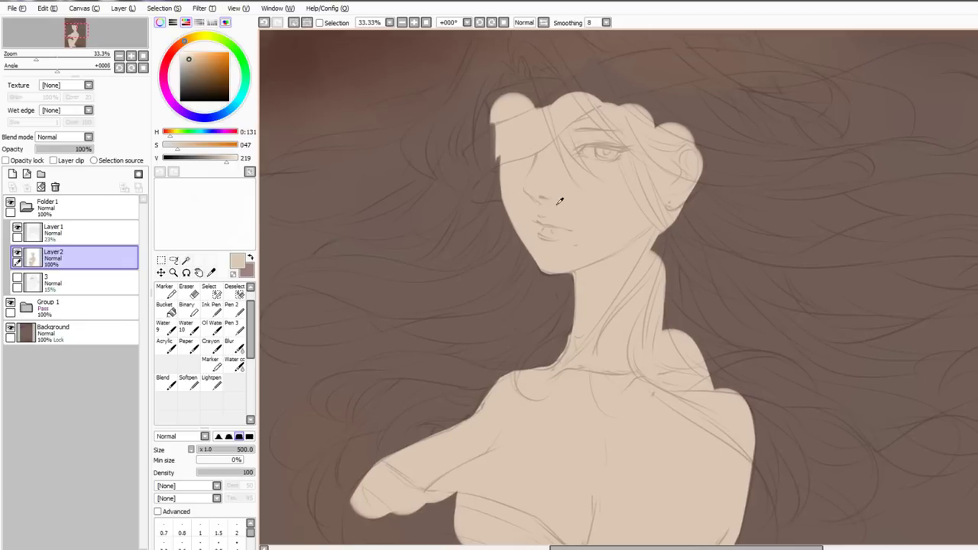
click(194, 68)
mouse_move(535, 130)
mouse_down()
mouse_move(535, 187)
mouse_move(507, 172)
mouse_up()
key(ctrl+z)
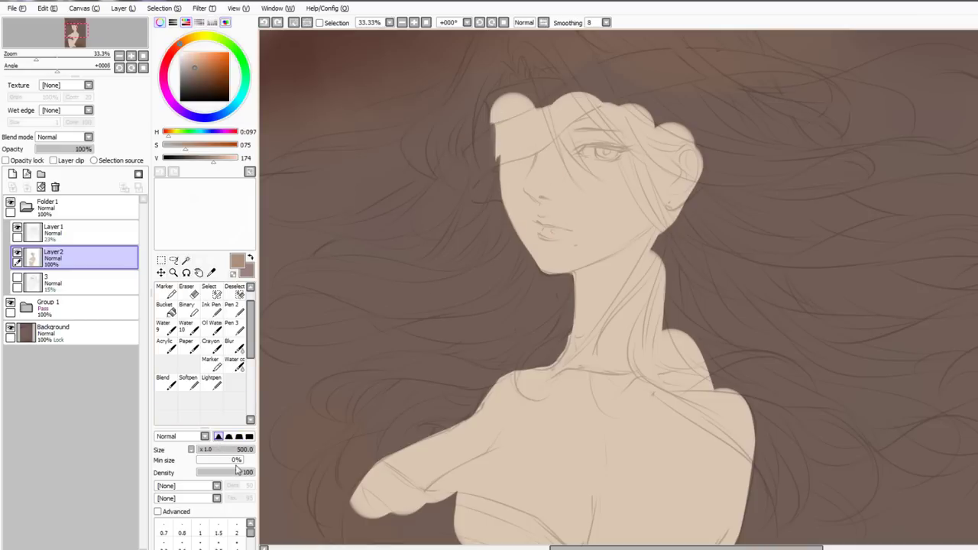
click(237, 461)
mouse_move(497, 133)
mouse_down()
mouse_move(513, 178)
mouse_move(519, 127)
mouse_move(657, 184)
mouse_up()
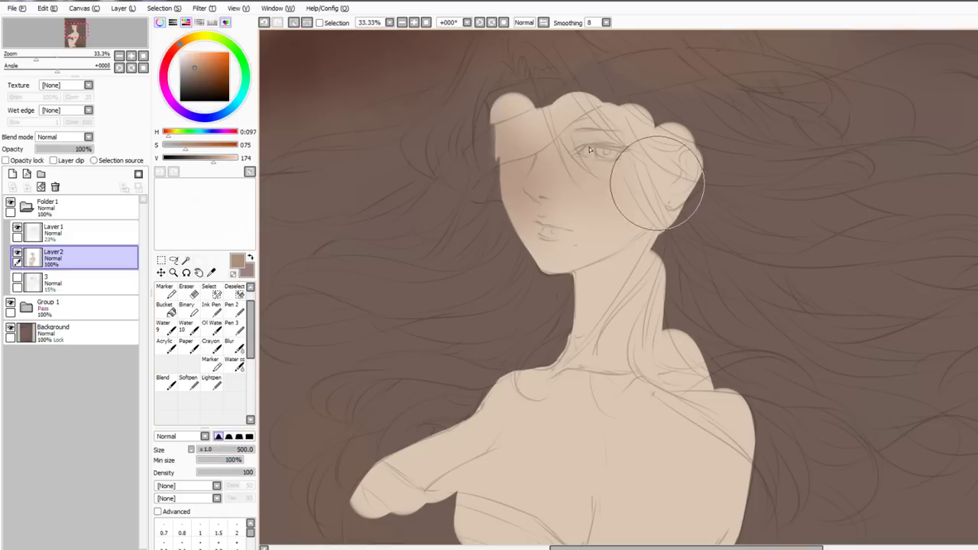
mouse_move(480, 255)
mouse_down()
mouse_move(629, 273)
mouse_move(484, 350)
mouse_up()
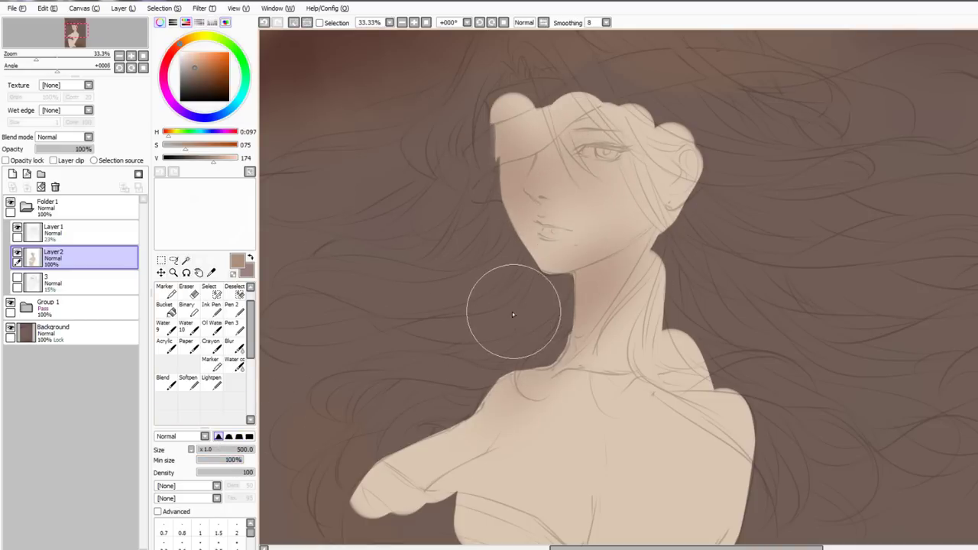
Add soft brown shadows to the raised arm, the armpit, the near arm's outer edge and the lower torso
scroll(514, 314, down, 1)
mouse_move(510, 382)
mouse_down()
mouse_move(502, 293)
mouse_move(526, 201)
mouse_up()
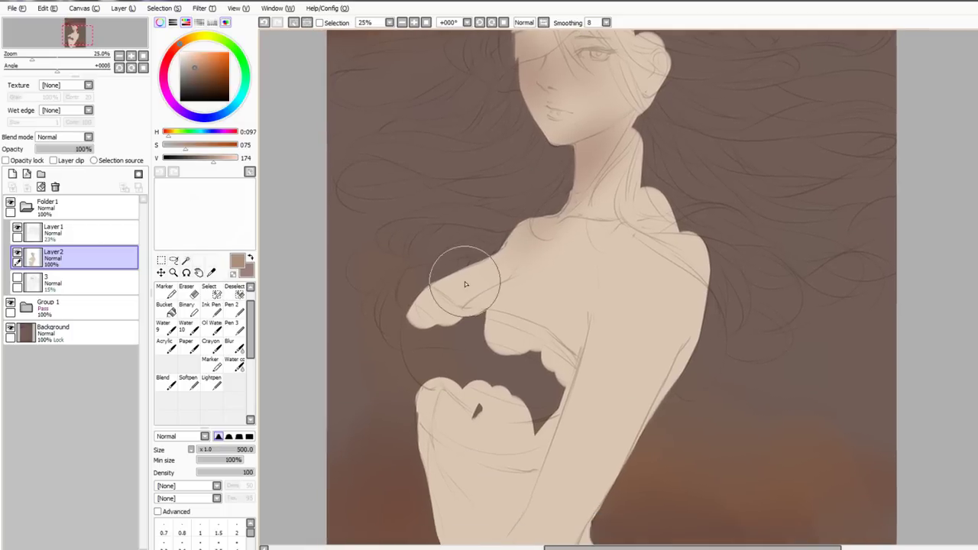
drag(429, 317, 507, 299)
mouse_move(579, 313)
mouse_down()
mouse_move(572, 362)
mouse_move(561, 312)
mouse_up()
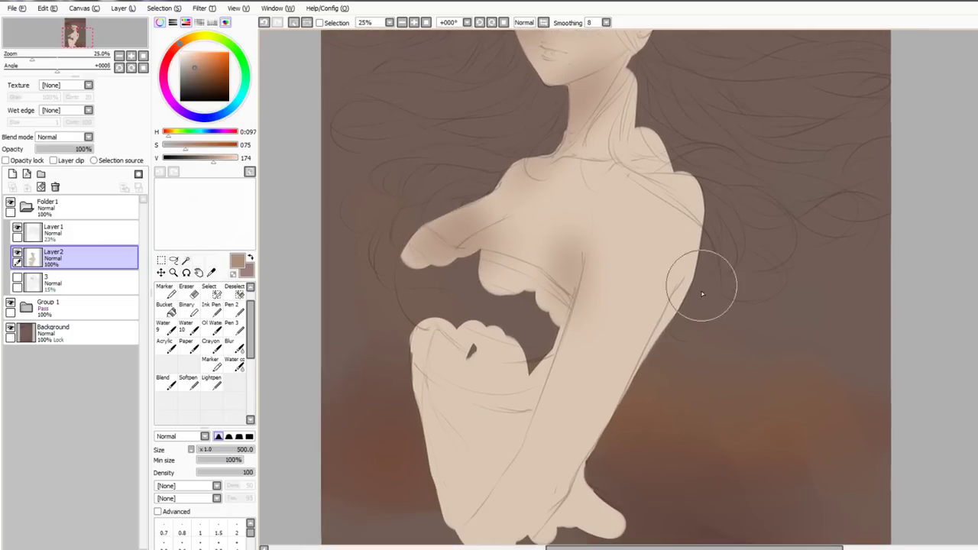
mouse_move(702, 294)
mouse_down()
mouse_move(622, 356)
mouse_move(410, 372)
mouse_move(437, 415)
mouse_move(512, 438)
mouse_move(435, 510)
mouse_up()
Blend the shading on the lower torso and chest with mid-tones sampled from the painted skin
alt+click(459, 446)
mouse_move(458, 445)
mouse_down()
mouse_move(440, 401)
mouse_move(486, 433)
mouse_move(465, 511)
mouse_up()
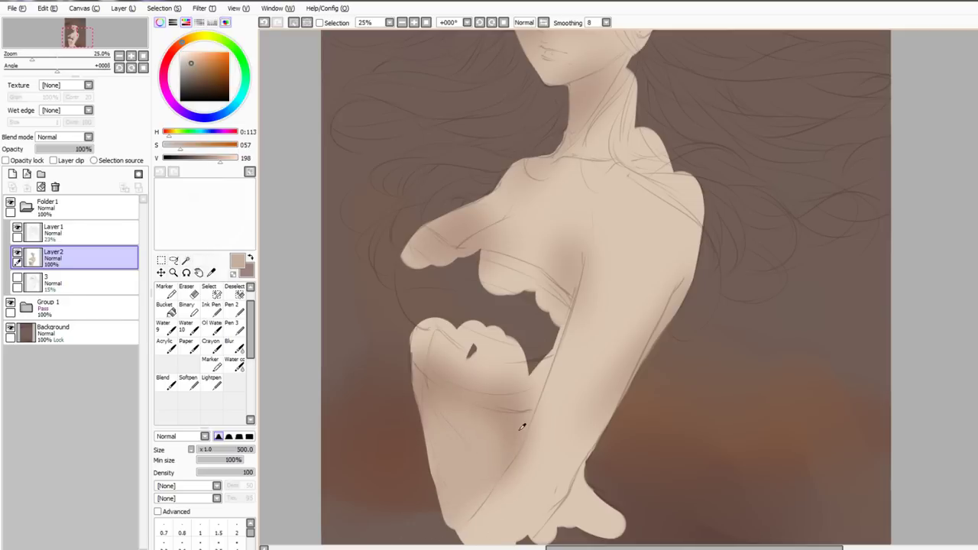
alt+click(522, 426)
mouse_move(522, 426)
mouse_down()
mouse_move(520, 507)
mouse_move(573, 476)
mouse_move(684, 257)
mouse_move(612, 244)
mouse_move(503, 274)
mouse_up()
alt+click(482, 217)
drag(488, 223, 517, 186)
Mix a reddish blush colour with saturation 108 and value 189 for a size 400 brush, undoing the trial stroke
drag(573, 93, 572, 236)
scroll(607, 173, up, 1)
key(bracketleft)
key(bracketleft)
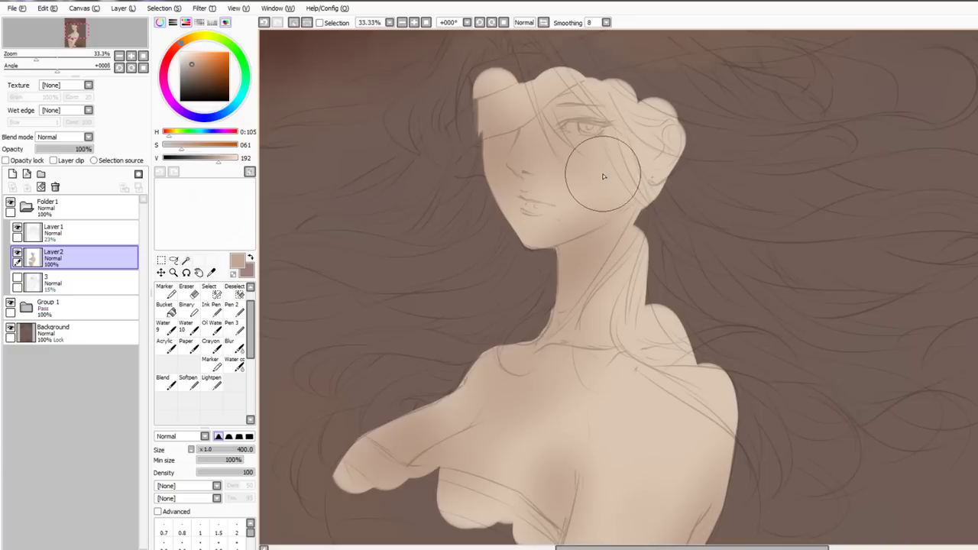
mouse_move(585, 174)
mouse_down()
mouse_move(545, 190)
mouse_move(604, 183)
mouse_move(579, 181)
mouse_up()
click(201, 69)
click(173, 51)
key(ctrl+z)
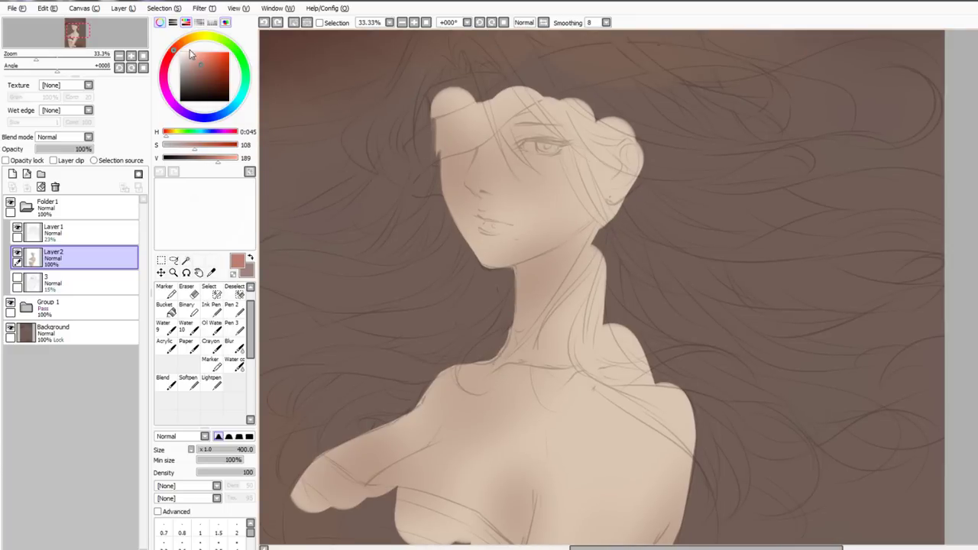
Tint the near cheek with a softer blush of hue 066 using a size 350 soft brush
key(bracketleft)
key(bracketleft)
key(bracketleft)
mouse_move(520, 190)
mouse_down()
mouse_move(586, 188)
mouse_move(576, 175)
mouse_up()
key(ctrl+z)
key(bracketright)
key(bracketright)
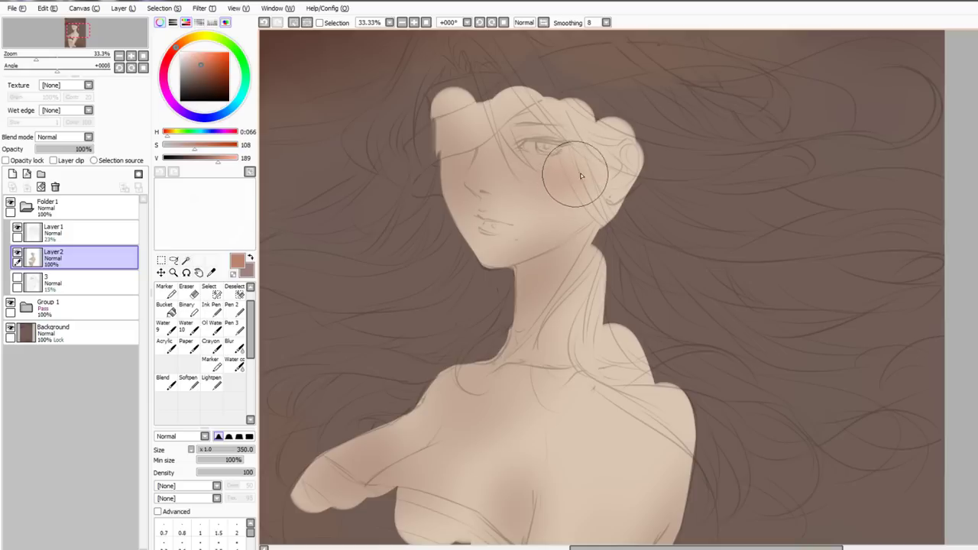
Tint the lips and nose with the blush colour at brush size 160, undoing the stray stroke over the eye
key(bracketleft)
key(bracketleft)
key(bracketleft)
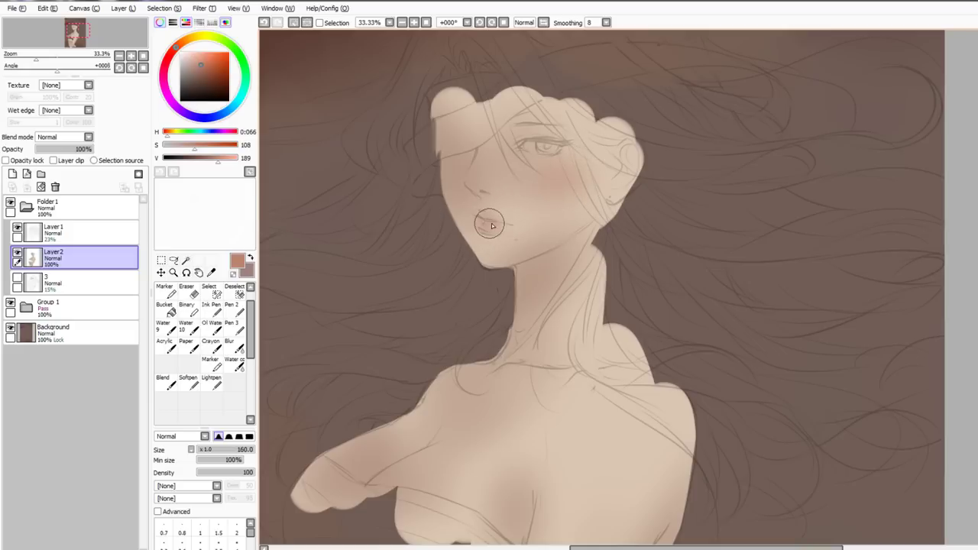
drag(522, 142, 542, 137)
key(ctrl+z)
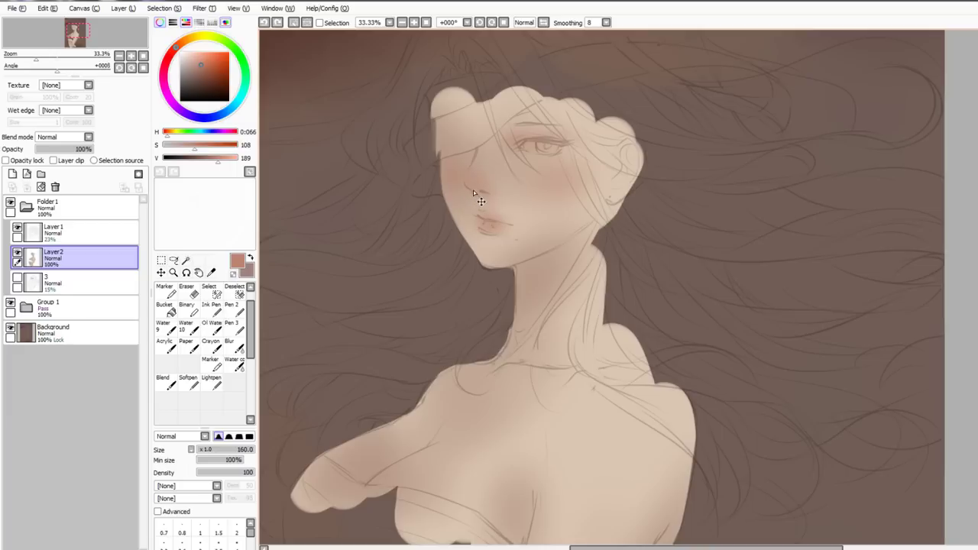
drag(486, 222, 461, 228)
Clean up the front outline of the face with a smaller eraser
key(e)
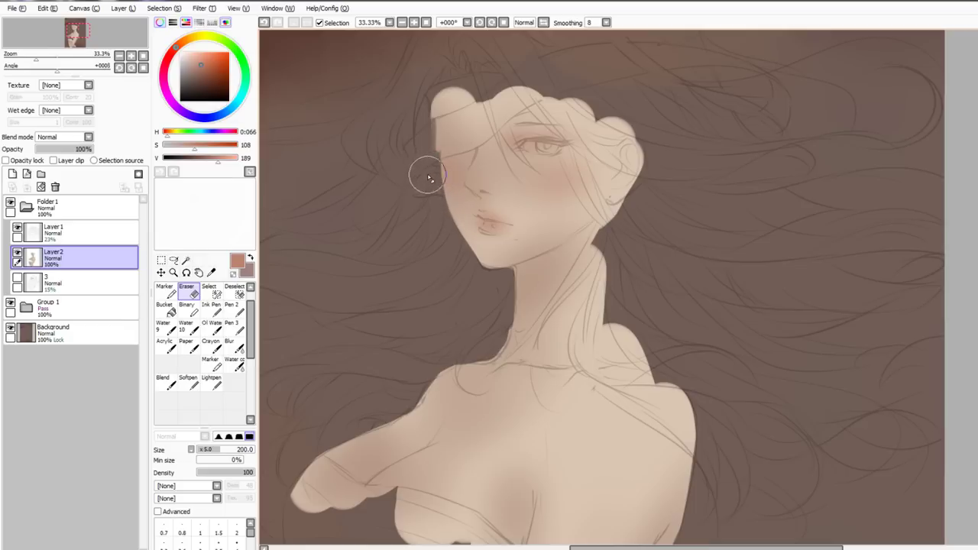
key(bracketleft)
key(bracketleft)
key(bracketleft)
key(bracketleft)
key(bracketleft)
key(bracketleft)
key(b)
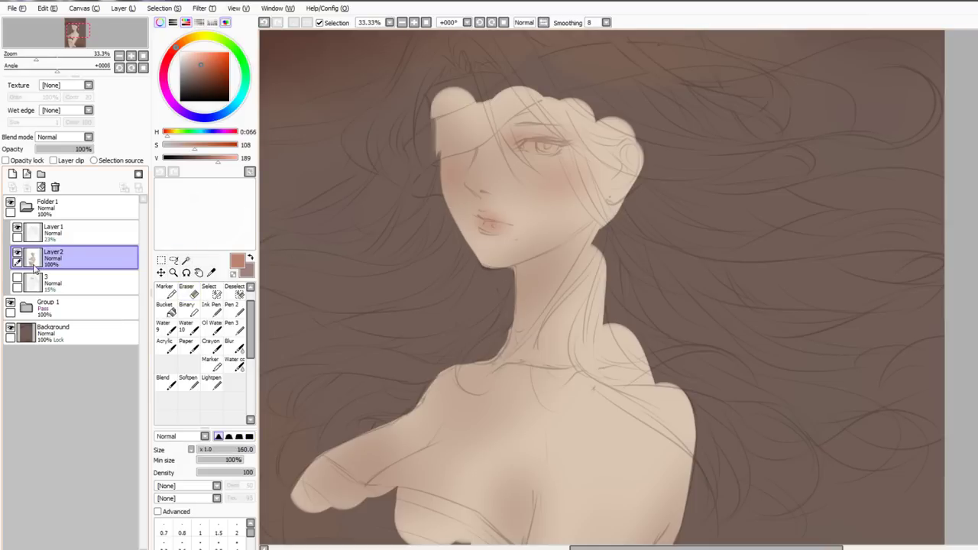
Select Layer2's painted area, hide the selection outline, and glaze blush over the neck shadow, raised arm and lower chest up to brush size 400
ctrl+click(33, 263)
key(ctrl+h)
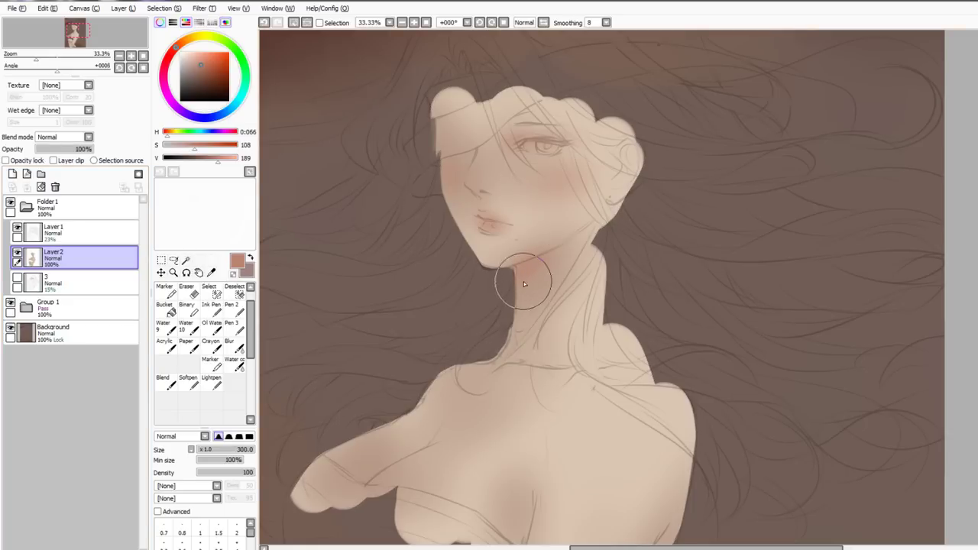
drag(523, 284, 537, 266)
key(bracketright)
key(bracketright)
drag(533, 324, 594, 200)
drag(458, 341, 420, 316)
drag(480, 362, 538, 390)
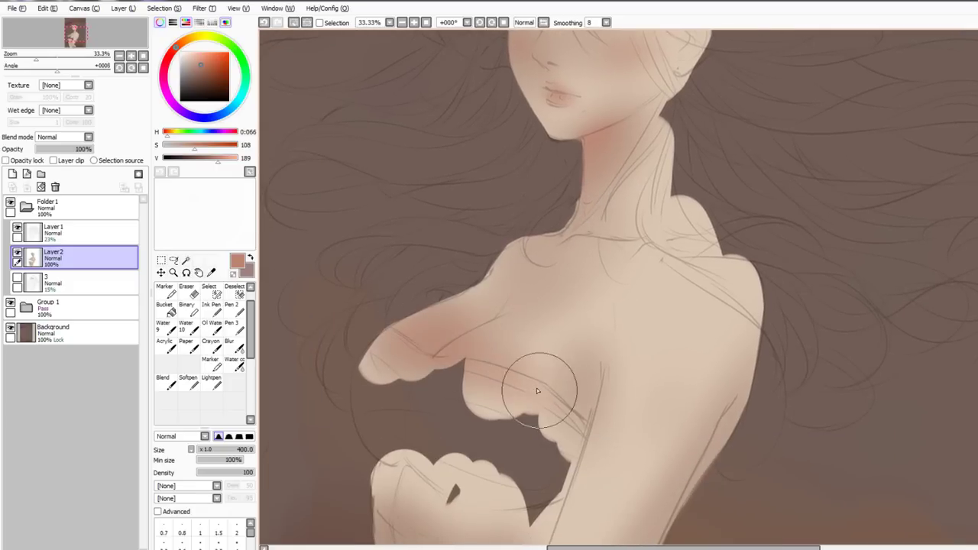
Blend the reddish tint on the raised arm and chest with sampled skin tones
alt+click(491, 345)
drag(471, 337, 429, 330)
alt+click(486, 355)
mouse_move(552, 359)
mouse_down()
mouse_move(540, 359)
mouse_move(574, 427)
mouse_move(583, 405)
mouse_move(572, 293)
mouse_up()
Soften the shading across the lower torso with a size 400 soft brush in the sampled skin tone
key(n)
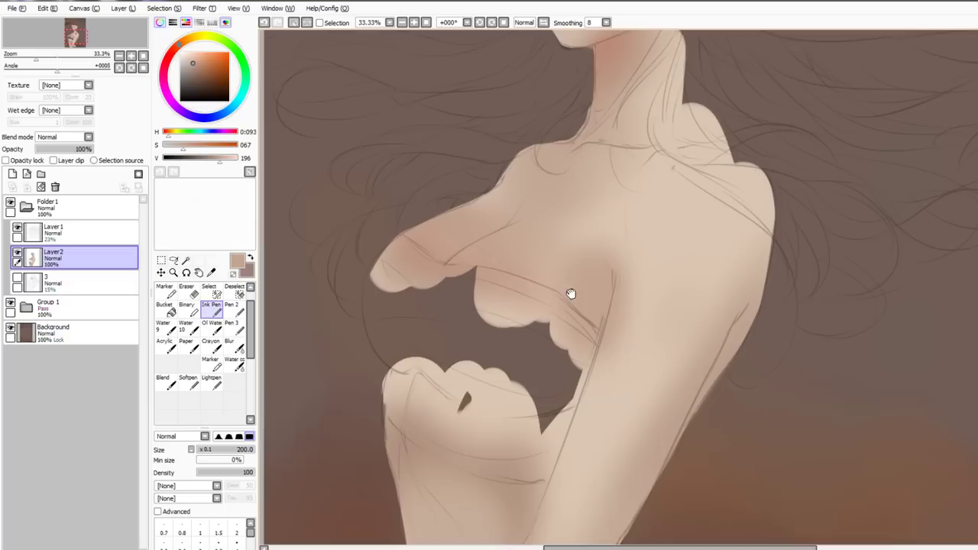
key(b)
mouse_move(415, 373)
mouse_down()
mouse_move(419, 419)
mouse_move(428, 408)
mouse_up()
key(b)
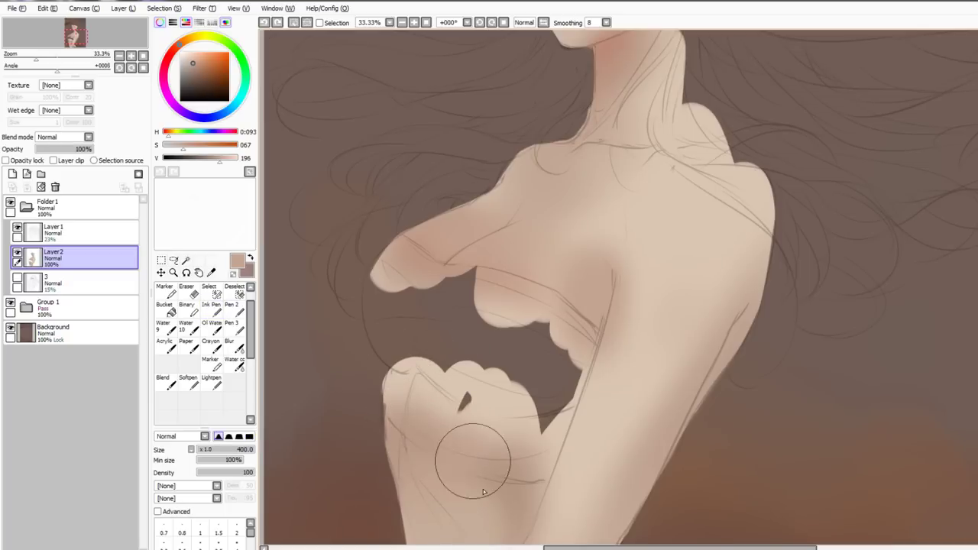
drag(476, 462, 514, 502)
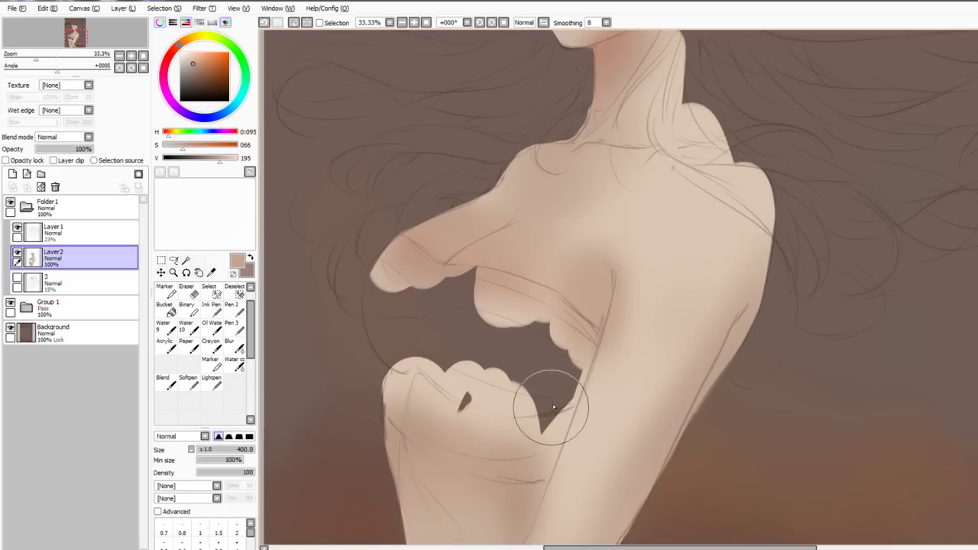
Smooth the shading down the length of the near arm with skin tones sampled from it
key(n)
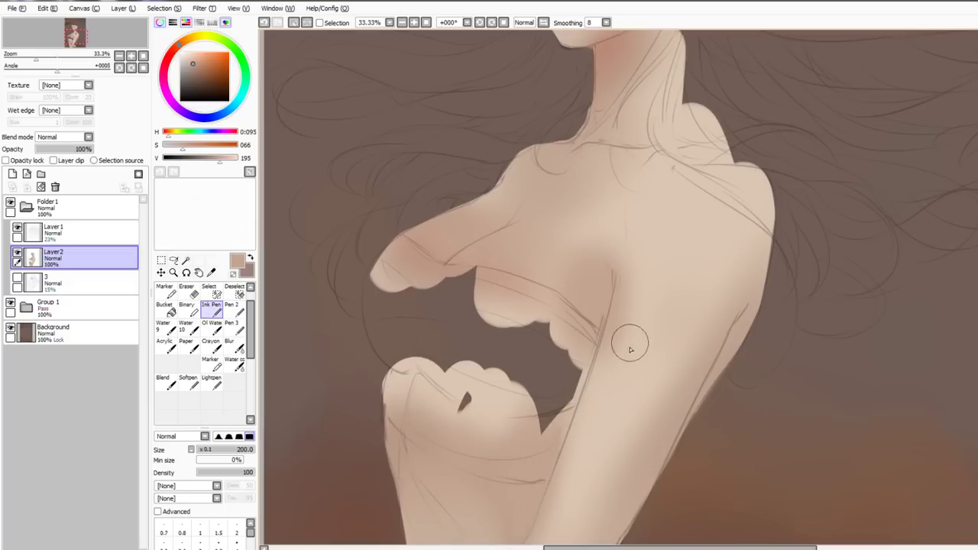
key(b)
drag(661, 268, 558, 459)
alt+click(670, 295)
drag(643, 343, 552, 538)
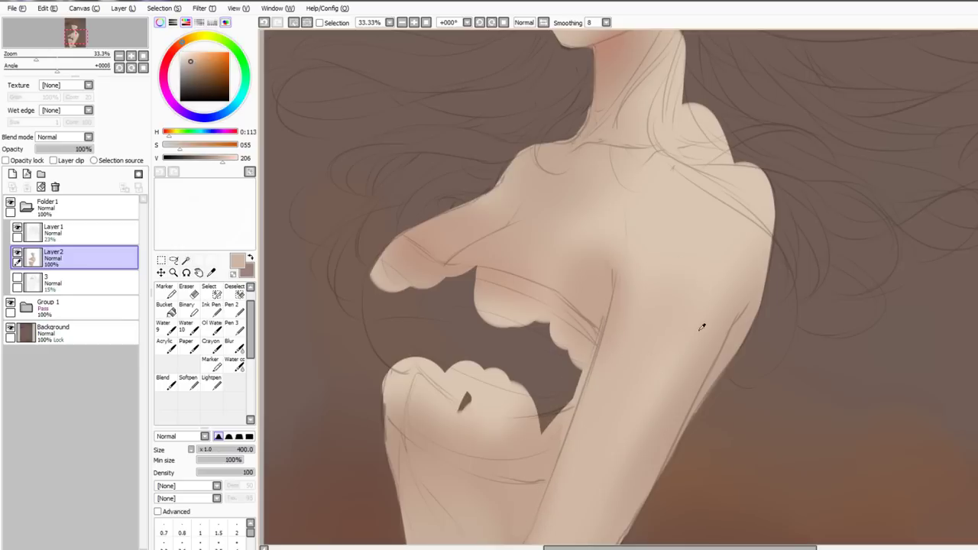
alt+click(700, 330)
drag(725, 284, 558, 502)
Deepen the shadow over the lower torso and the near forearm with a darker brown sampled from the shaded skin
scroll(600, 392, down, 2)
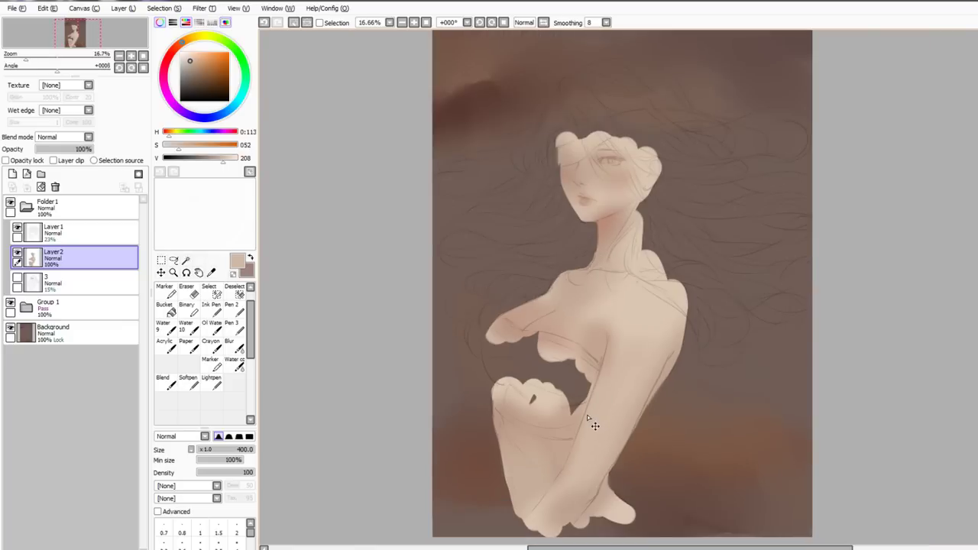
scroll(593, 426, up, 1)
alt+click(432, 421)
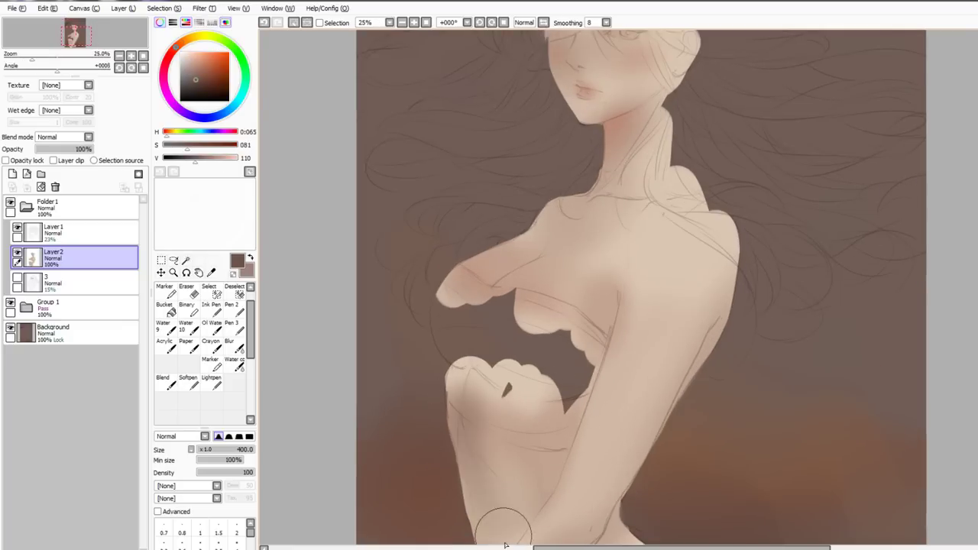
alt+click(471, 434)
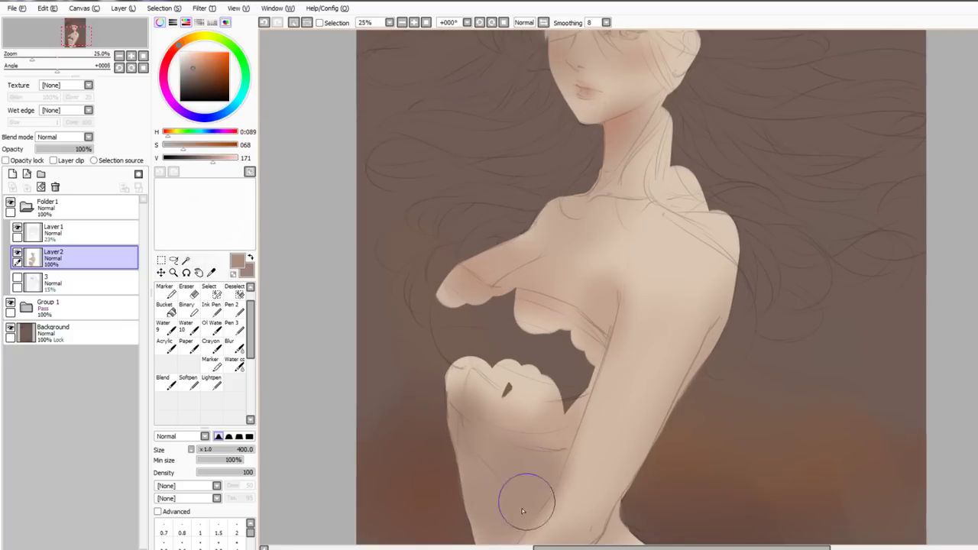
drag(526, 502, 530, 417)
drag(626, 430, 614, 490)
mouse_move(592, 408)
mouse_down()
mouse_move(579, 467)
mouse_move(515, 535)
mouse_up()
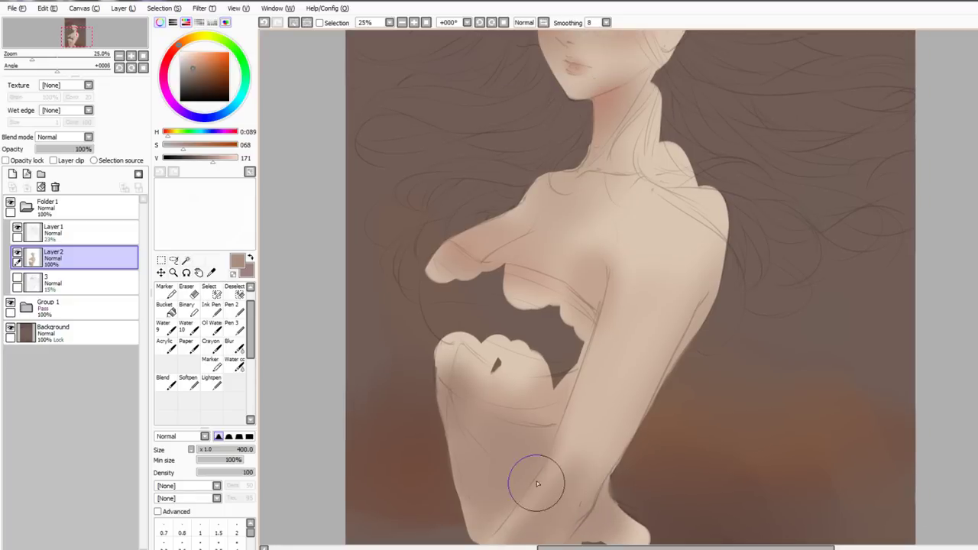
Clear the selection and paint the shadow under the nose with the size 200 Ink Pen
scroll(551, 328, up, 3)
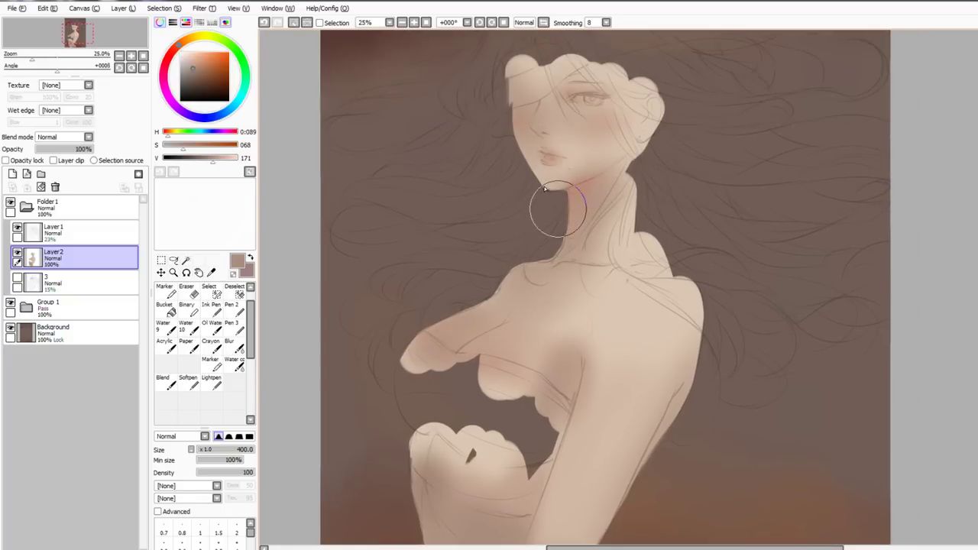
scroll(580, 46, up, 1)
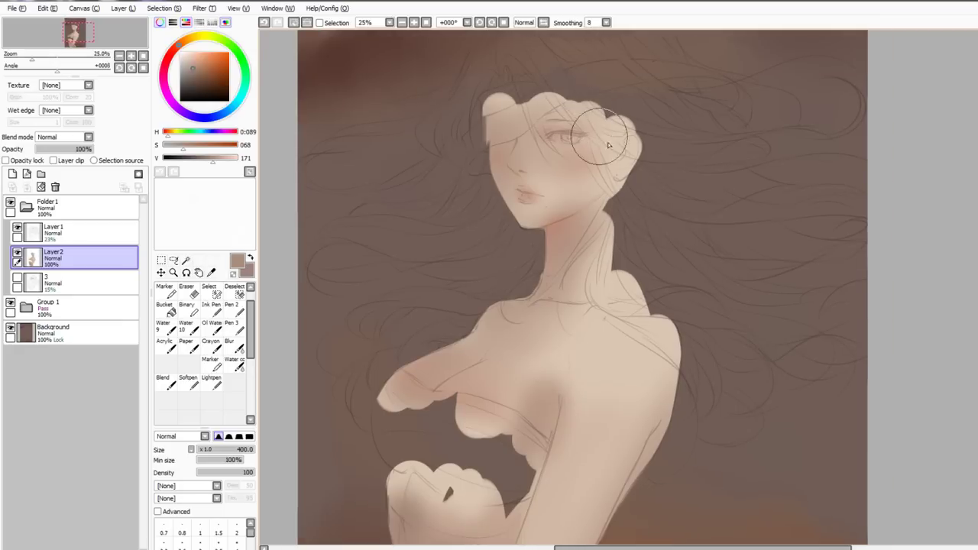
key(ctrl+d)
key(n)
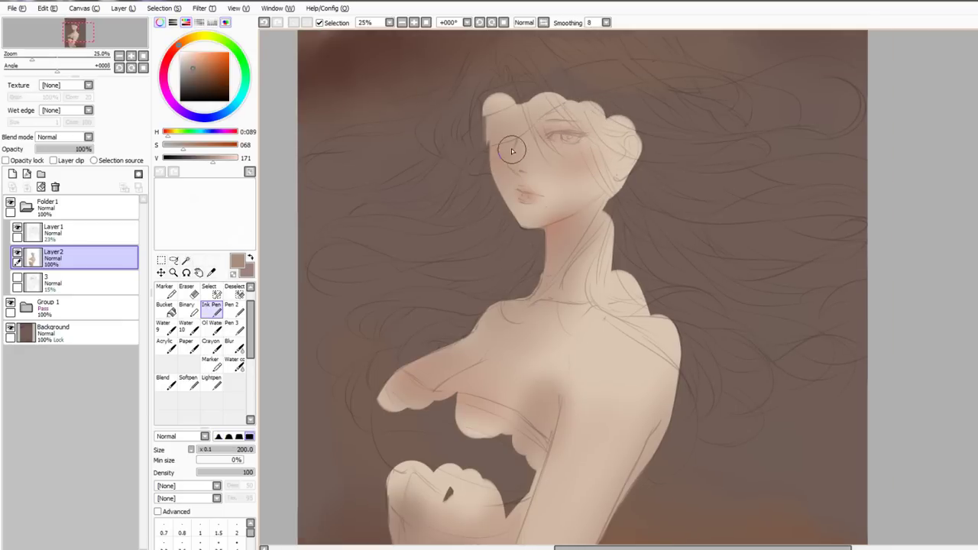
scroll(513, 151, up, 1)
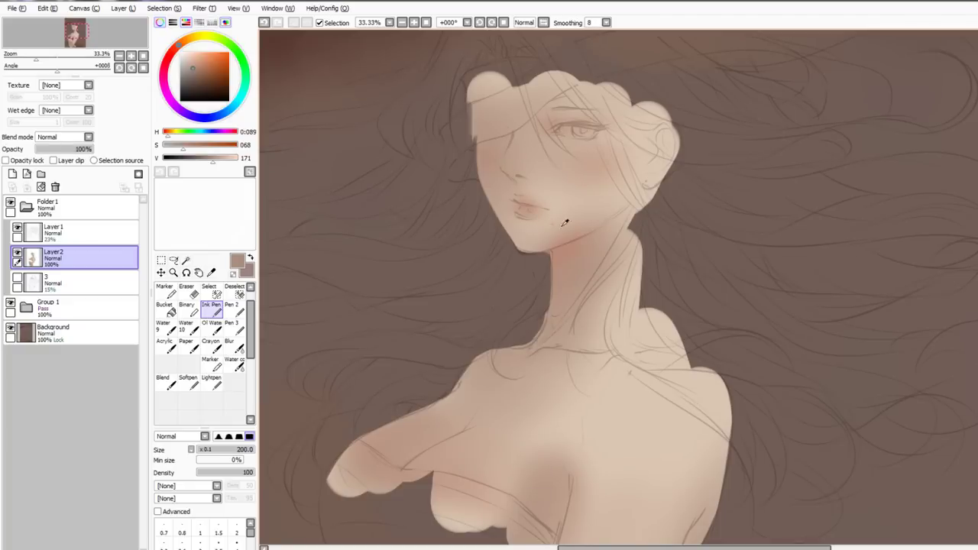
drag(518, 176, 510, 177)
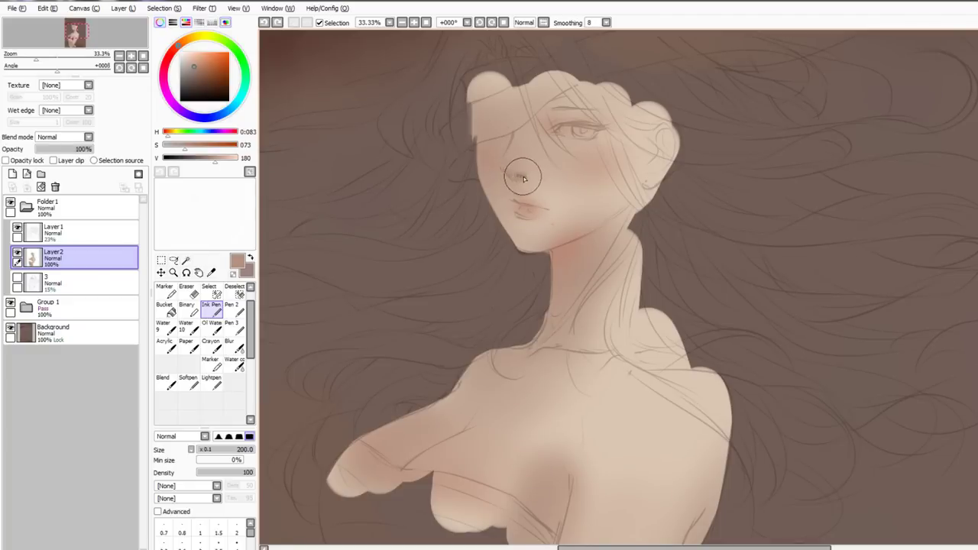
key(c)
Lower the opacity of the line art on Layer1 to 15% and return to Layer2
click(77, 229)
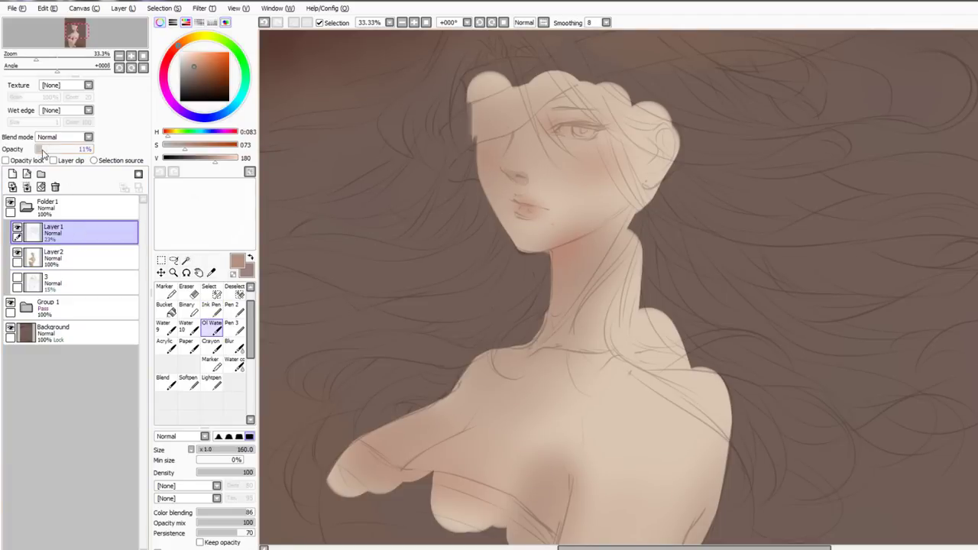
drag(47, 153, 43, 155)
click(66, 261)
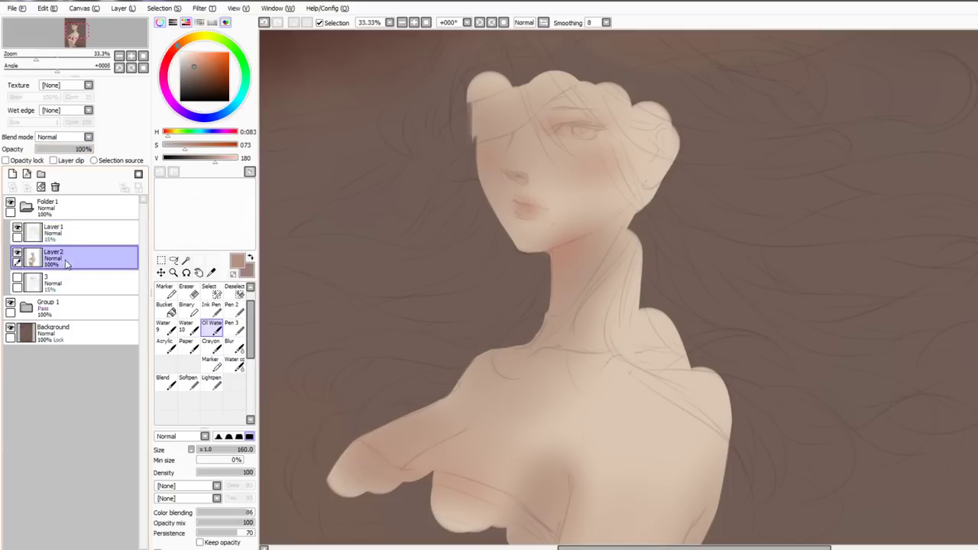
Soften the nose shadow with a blending brush reduced to size 50
key(v)
scroll(517, 178, up, 1)
key(bracketleft)
key(bracketleft)
key(bracketleft)
key(bracketleft)
key(bracketleft)
key(bracketleft)
key(bracketleft)
key(bracketleft)
key(bracketleft)
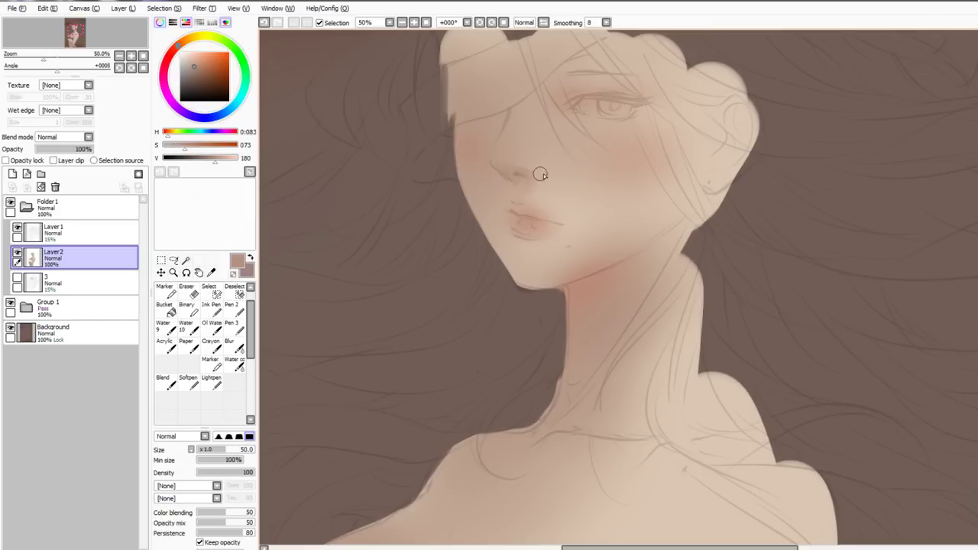
Shade the near eye's inner corner and the bridge of the nose by the far eye with the size 200 Ink Pen, and blend
key(v)
key(c)
drag(578, 84, 559, 91)
key(n)
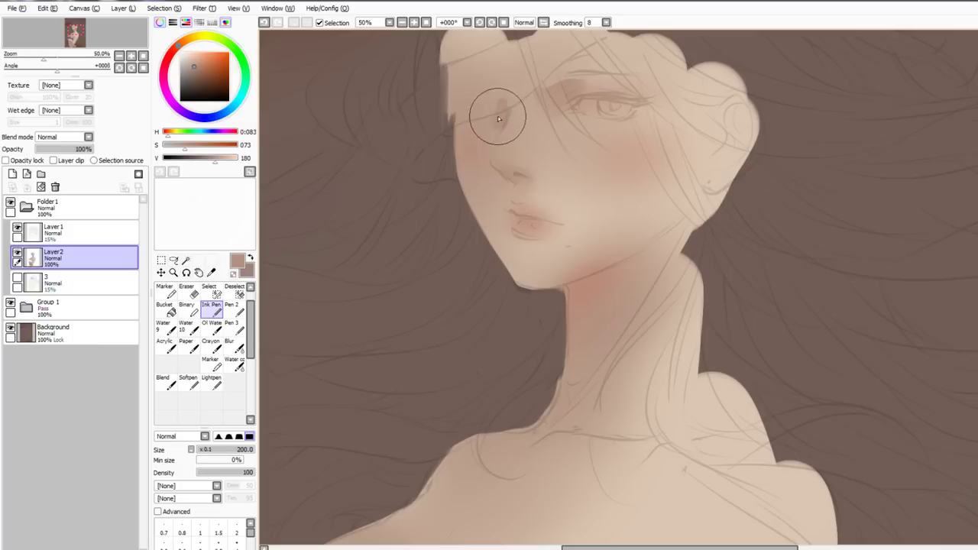
key(c)
Trim the far edge of the face from the cheek up to the forehead with the size 70 Eraser
key(e)
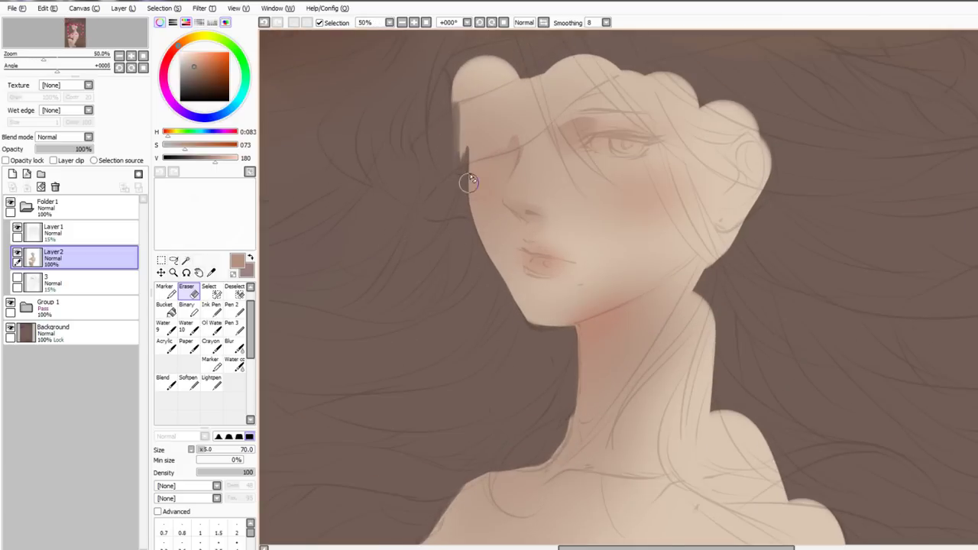
drag(470, 180, 460, 102)
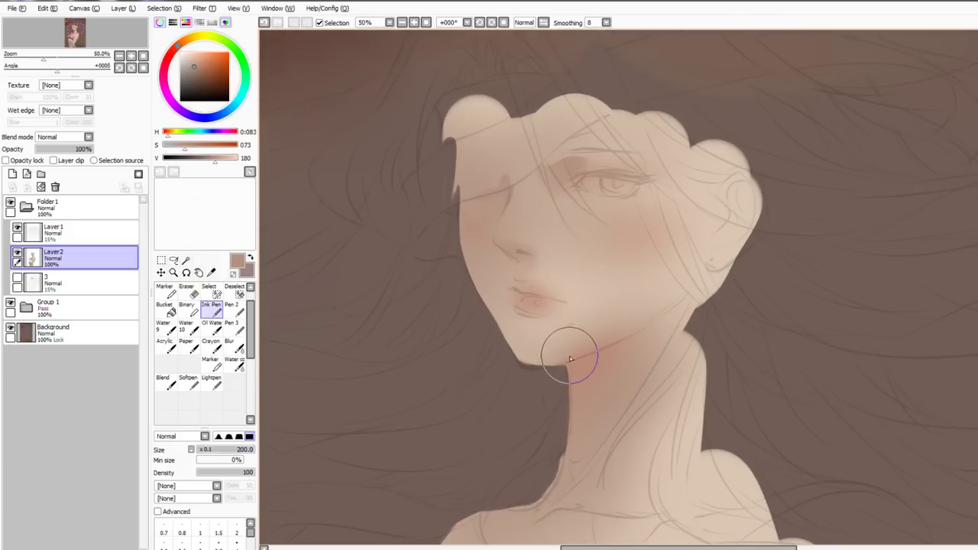
Paint a shadow along the jawline from chin to ear in a tone sampled below the chin, and blend it at size 100
right_click(576, 354)
mouse_move(524, 360)
mouse_down()
mouse_move(576, 358)
mouse_move(520, 359)
mouse_move(587, 352)
mouse_move(549, 363)
mouse_move(595, 349)
mouse_move(545, 359)
mouse_move(668, 310)
mouse_move(691, 267)
mouse_move(649, 293)
mouse_up()
key(c)
key(])
key(])
key(])
key(])
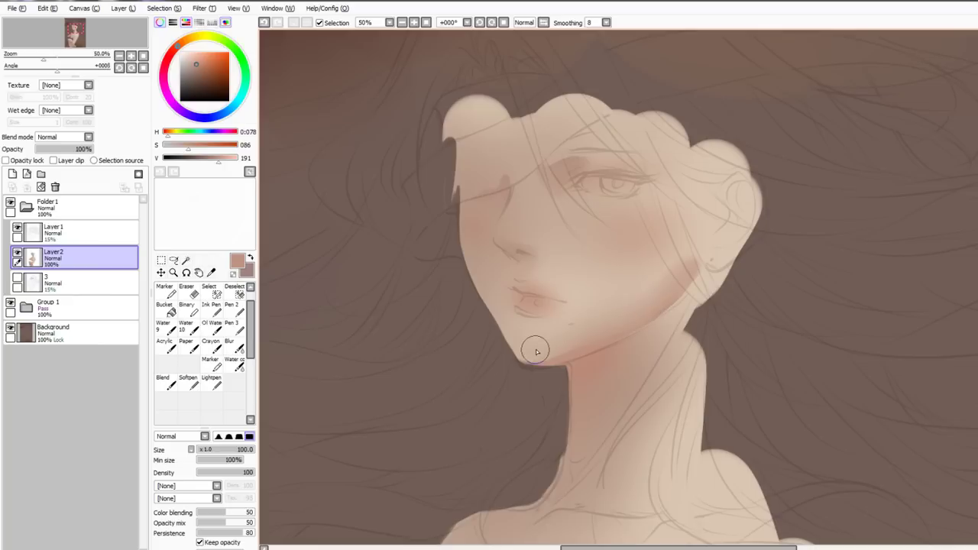
Try deepening the shadow from the jaw corner down the neck with a size 400 soft brush and the Ink Pen
key(b)
drag(697, 287, 629, 356)
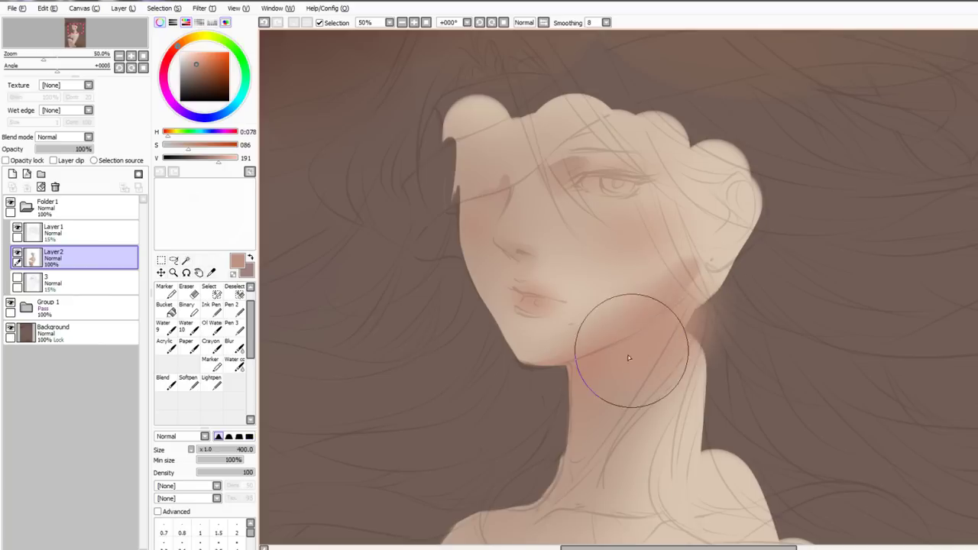
key(ctrl+z)
key(n)
drag(683, 293, 620, 375)
key(c)
key(ctrl+z)
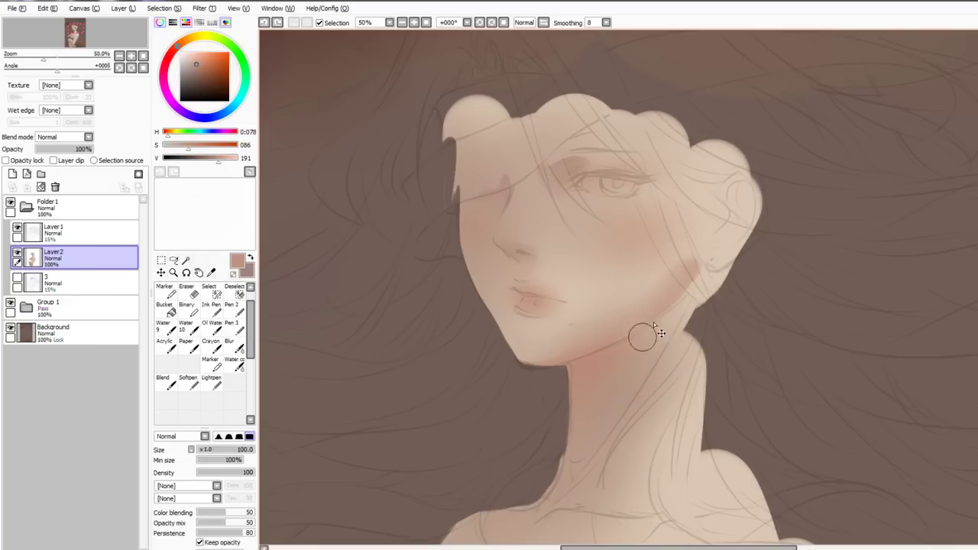
Shade the neck beneath the jaw with a tone sampled from the neck, and soften it into the jawline
key(m)
right_click(602, 382)
drag(680, 307, 620, 373)
key(b)
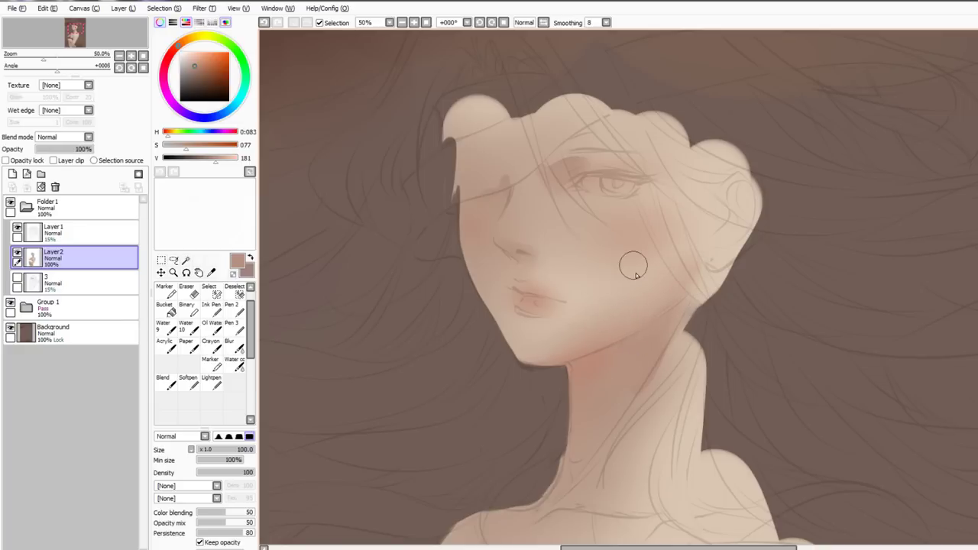
Add a new layer above Layer2 and set its blend mode to Overlay
key(a)
click(12, 174)
click(61, 137)
click(59, 177)
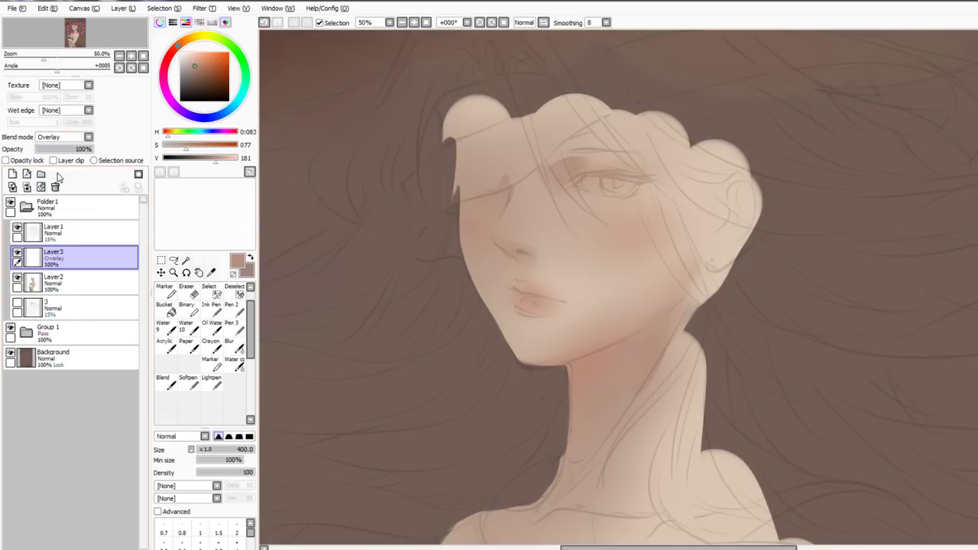
Warm the near eye and cheek with a size 400 soft brush, shifting the color to a paler, more orange tone
mouse_move(603, 183)
mouse_down()
mouse_move(630, 220)
mouse_move(623, 192)
mouse_up()
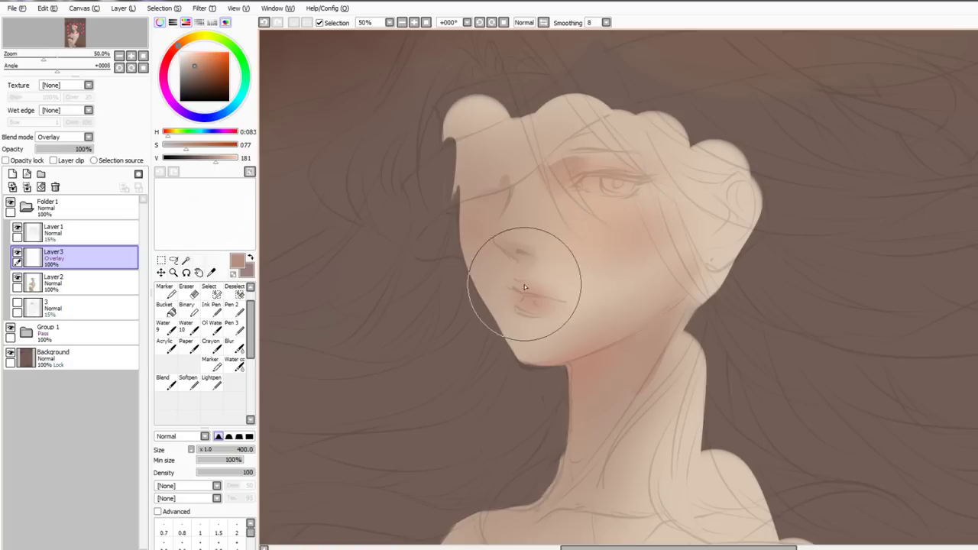
mouse_move(545, 217)
mouse_down()
mouse_move(528, 270)
mouse_move(533, 207)
mouse_move(508, 230)
mouse_move(525, 285)
mouse_move(534, 264)
mouse_move(559, 316)
mouse_move(683, 245)
mouse_move(644, 250)
mouse_up()
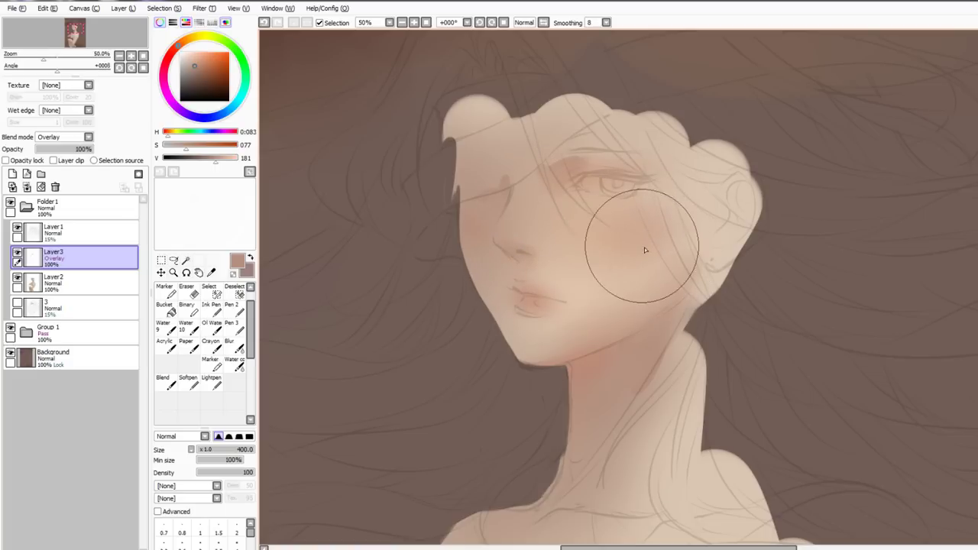
drag(181, 47, 184, 42)
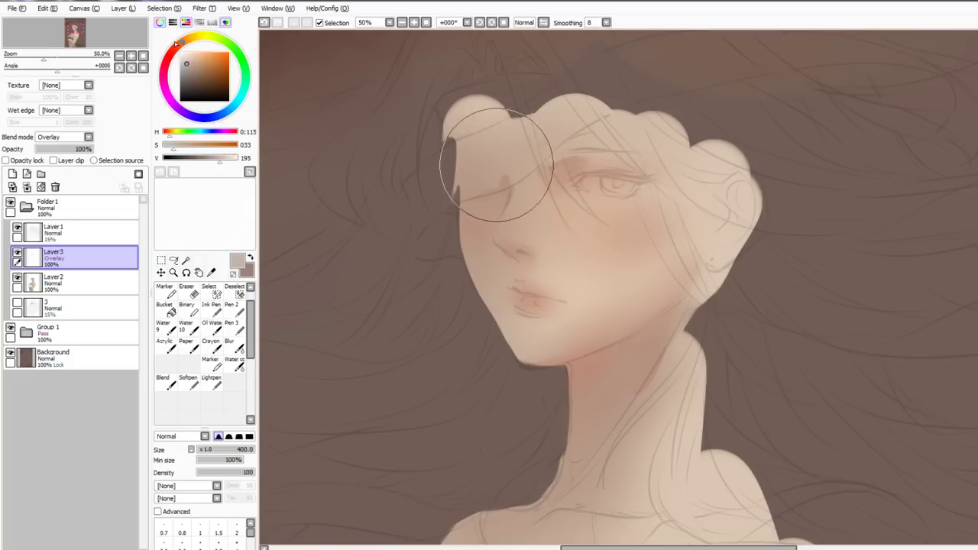
mouse_move(600, 210)
mouse_down()
mouse_move(556, 293)
mouse_move(597, 275)
mouse_move(589, 243)
mouse_up()
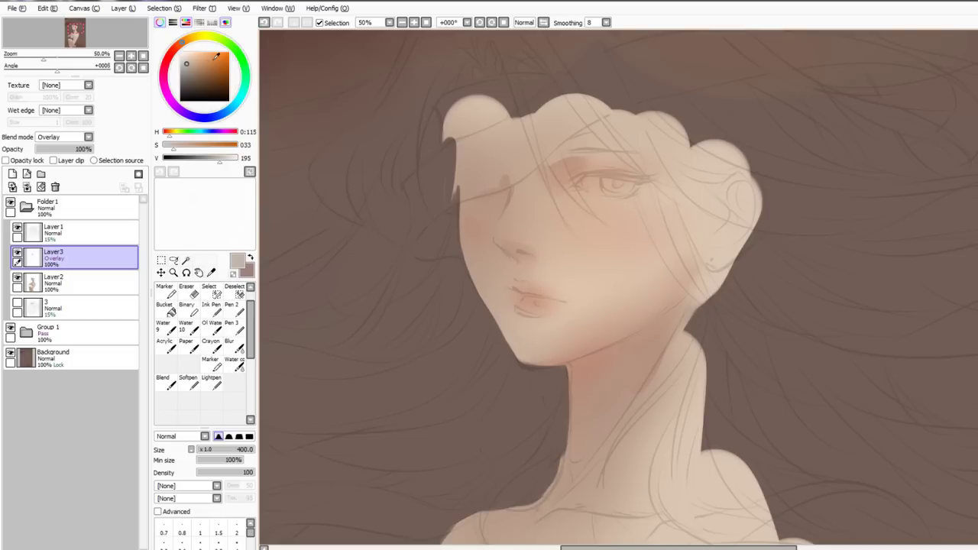
Choose a muted reddish brown and try tinting the area around the nose and mouth at brush size 400
click(203, 71)
click(175, 50)
drag(546, 278, 552, 255)
key(ctrl+z)
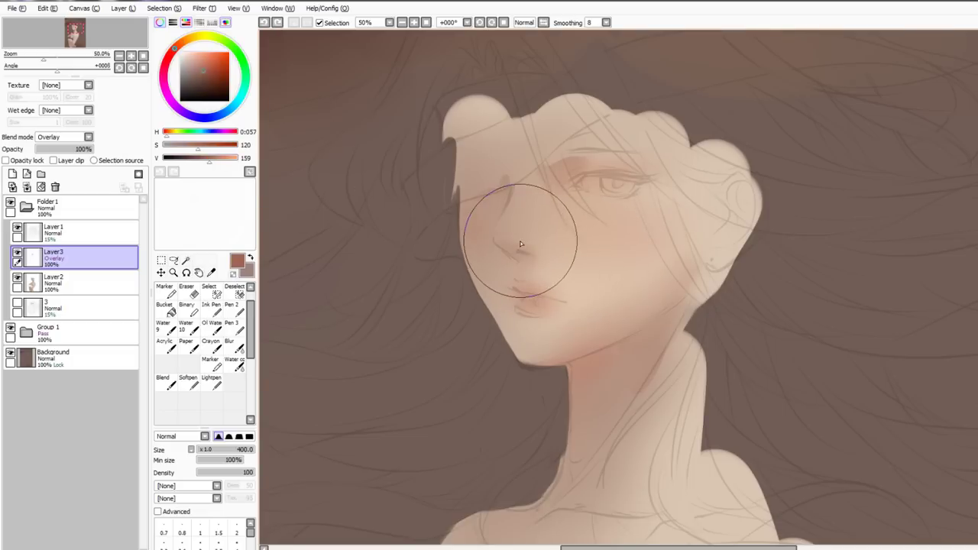
Reduce the soft brush to size 100 and tint the near eye's lid and lash line with a muted crimson
key([)
key([)
key([)
key([)
key([)
key([)
key([)
click(169, 62)
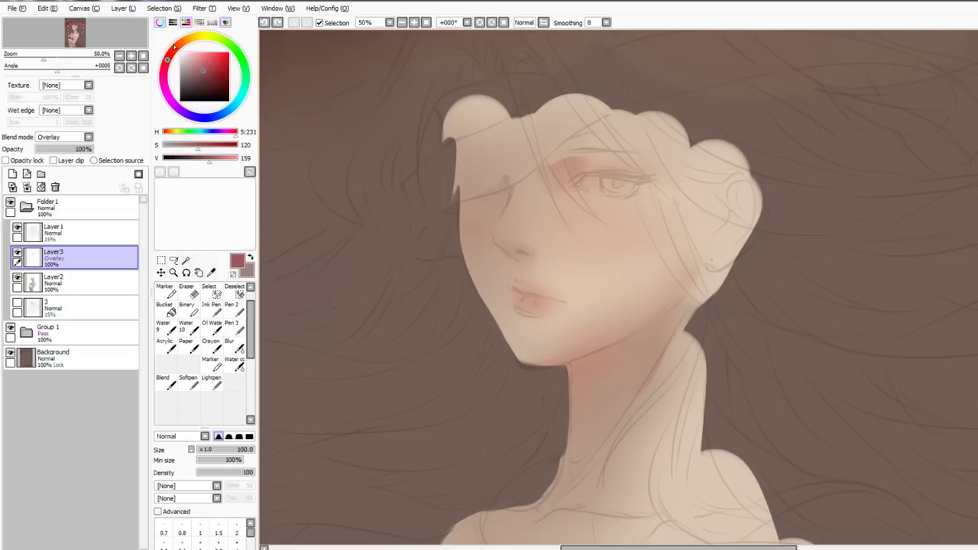
drag(575, 181, 622, 174)
Darken the crimson brush color and deepen the tint around the eye, nose and lips
drag(203, 73, 201, 82)
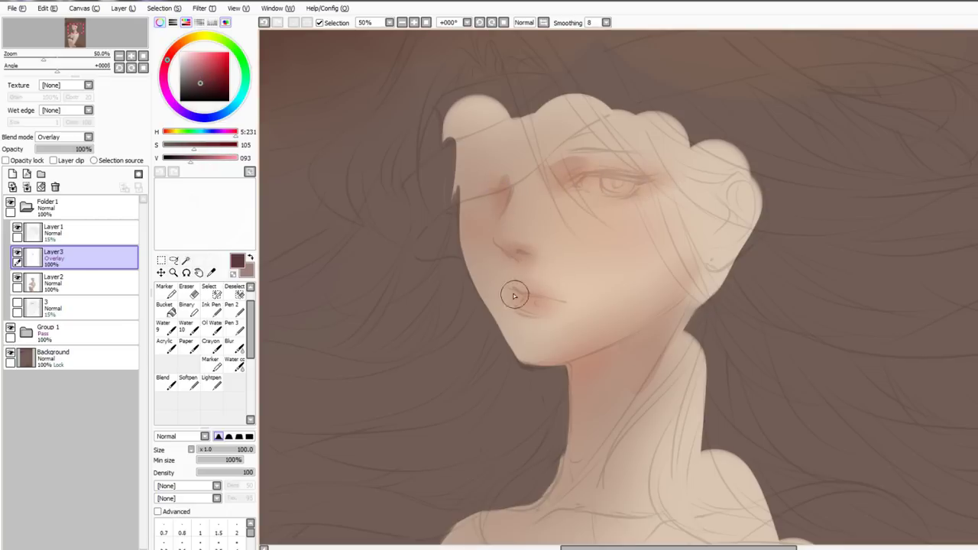
mouse_move(514, 295)
mouse_down()
mouse_move(541, 309)
mouse_move(531, 300)
mouse_up()
key(ctrl+z)
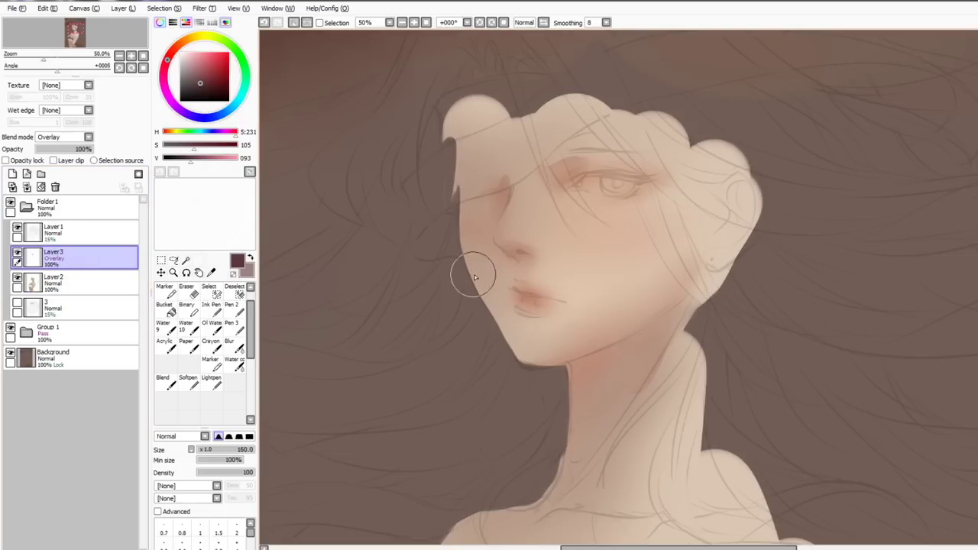
Enlarge the soft brush to size 300 and tint the underside of the jaw and the ear with the dark crimson
key(bracketright)
key(bracketright)
key(bracketright)
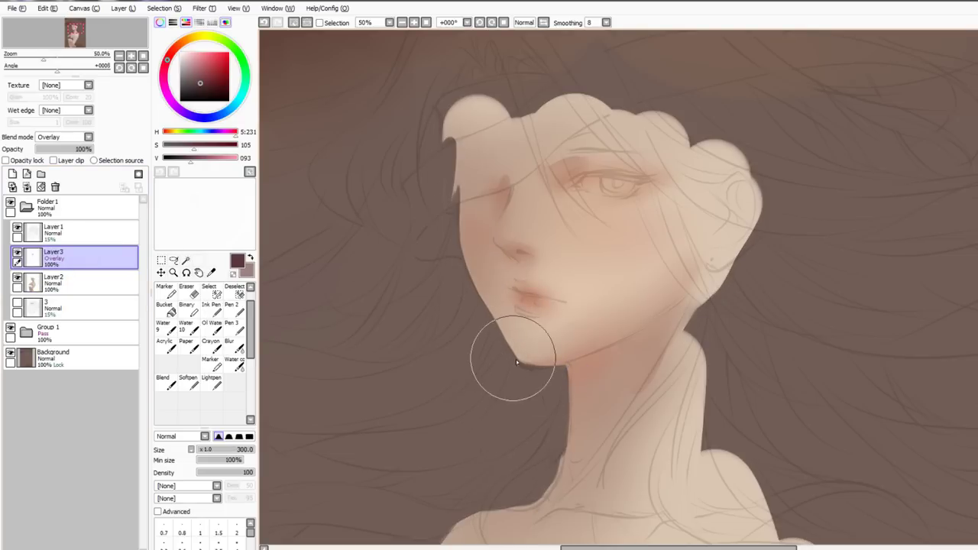
mouse_move(516, 359)
mouse_down()
mouse_move(577, 390)
mouse_move(656, 344)
mouse_move(566, 373)
mouse_move(673, 328)
mouse_up()
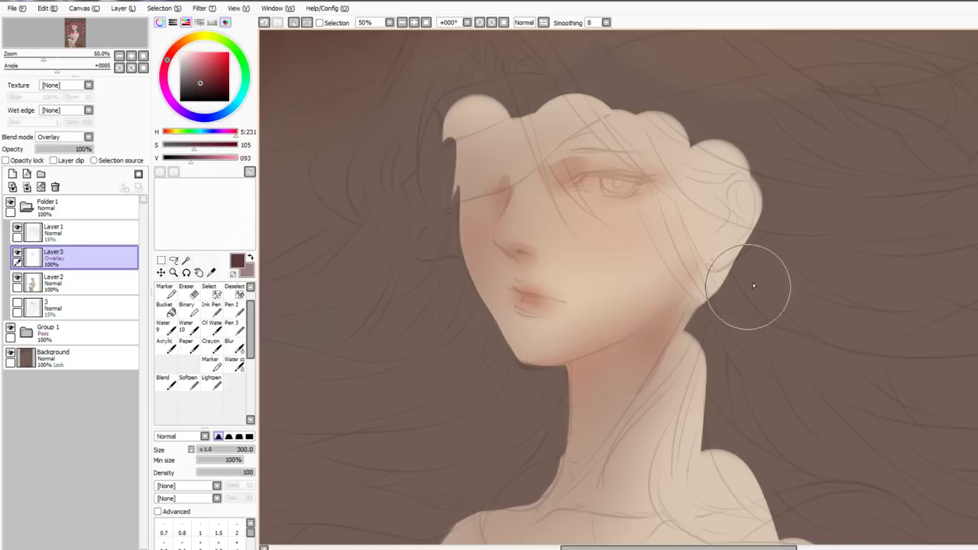
mouse_move(754, 285)
mouse_down()
mouse_move(717, 286)
mouse_move(728, 206)
mouse_move(705, 292)
mouse_move(710, 206)
mouse_move(734, 251)
mouse_move(795, 193)
mouse_up()
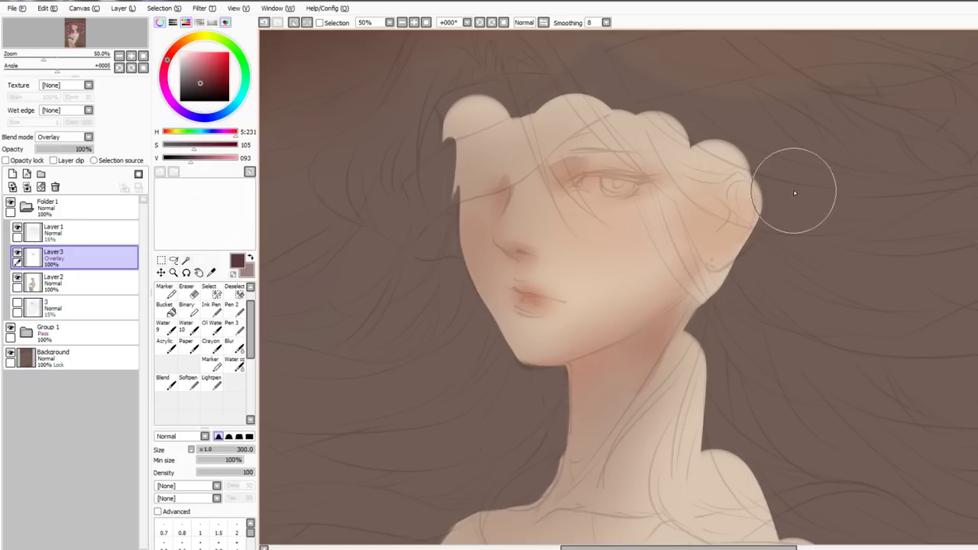
mouse_move(661, 249)
mouse_down()
mouse_move(617, 229)
mouse_move(577, 230)
mouse_up()
key(ctrl+z)
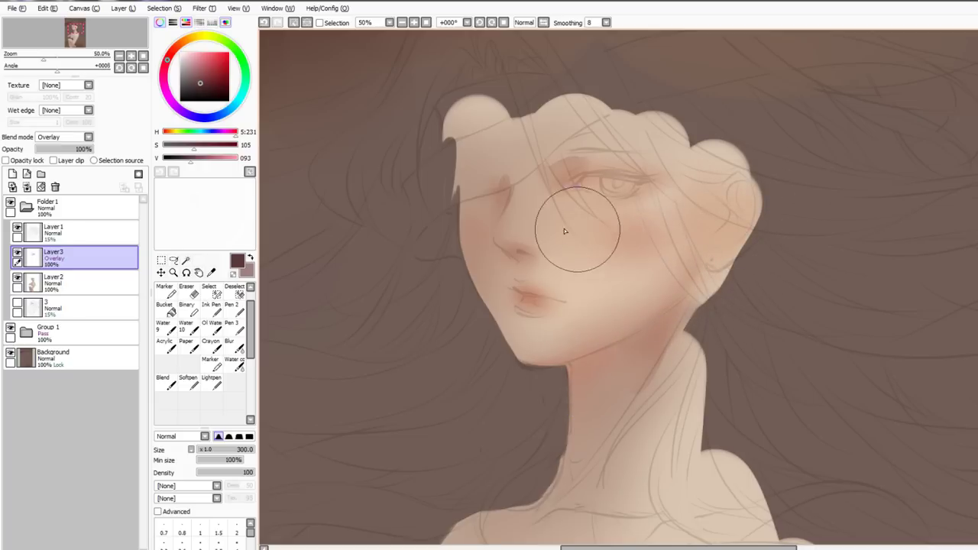
Try tinting the base of the neck and the near shoulder with the size 300 soft brush
drag(617, 339, 625, 190)
mouse_move(609, 294)
mouse_down()
mouse_move(571, 343)
mouse_move(562, 329)
mouse_move(597, 319)
mouse_up()
key(ctrl+z)
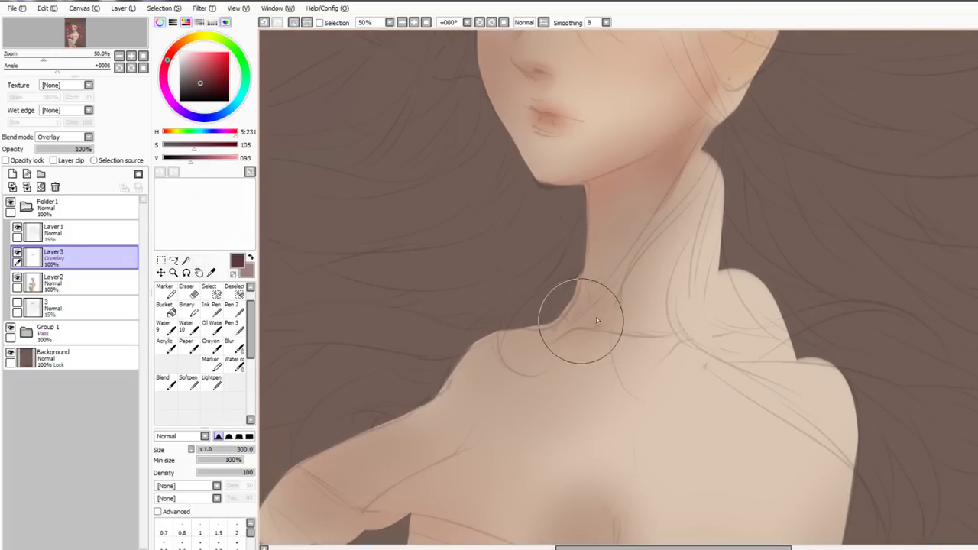
drag(525, 338, 459, 369)
key(ctrl+z)
Toggle the Overlay layer's visibility off and on to compare the face with and without the warm tint
drag(532, 166, 512, 423)
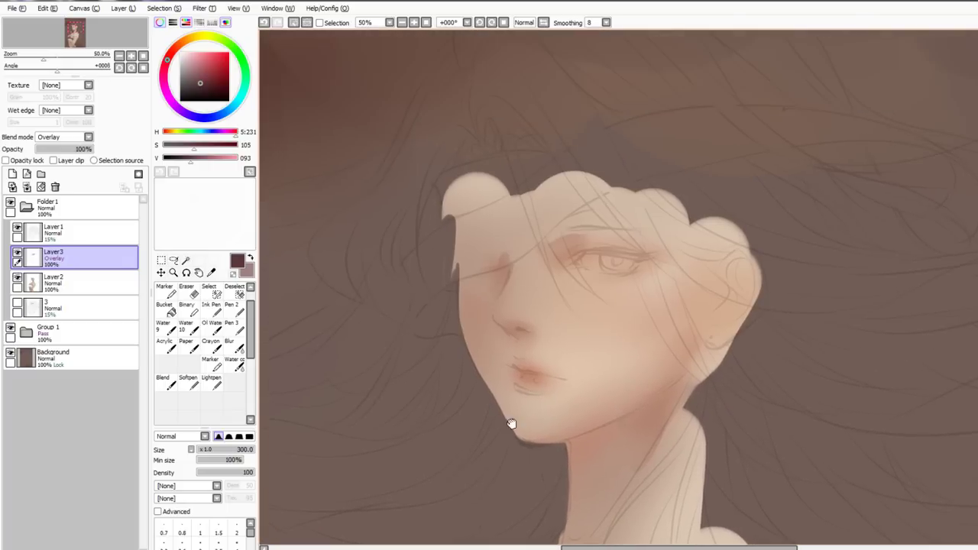
click(17, 254)
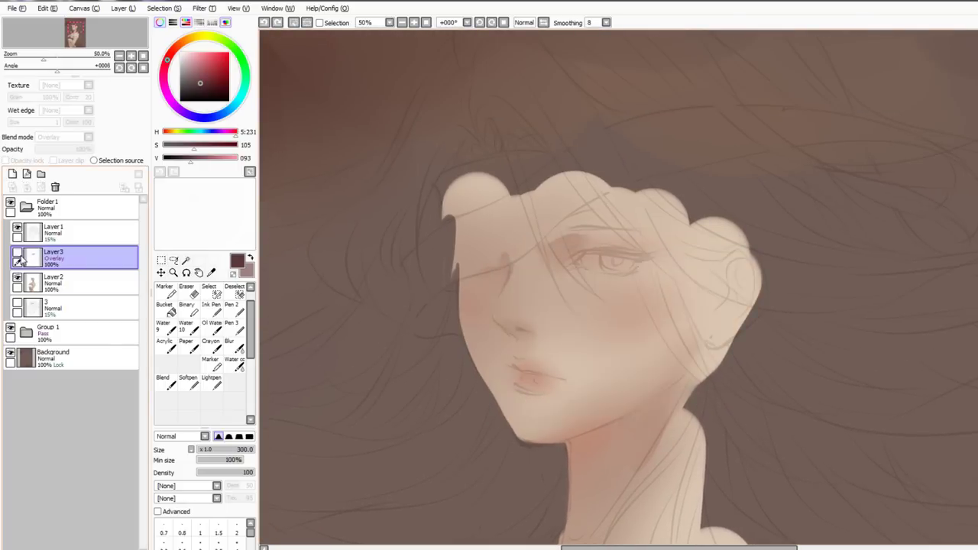
click(18, 255)
click(17, 254)
click(18, 254)
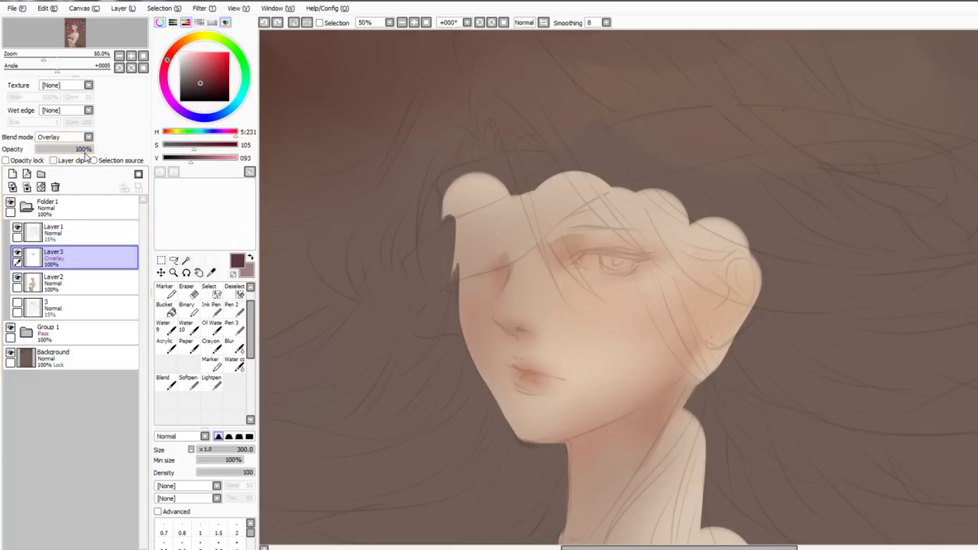
Shift the hue of the Overlay blush layer so the face shading turns warmer, and merge it down into Layer2
key(ctrl+u)
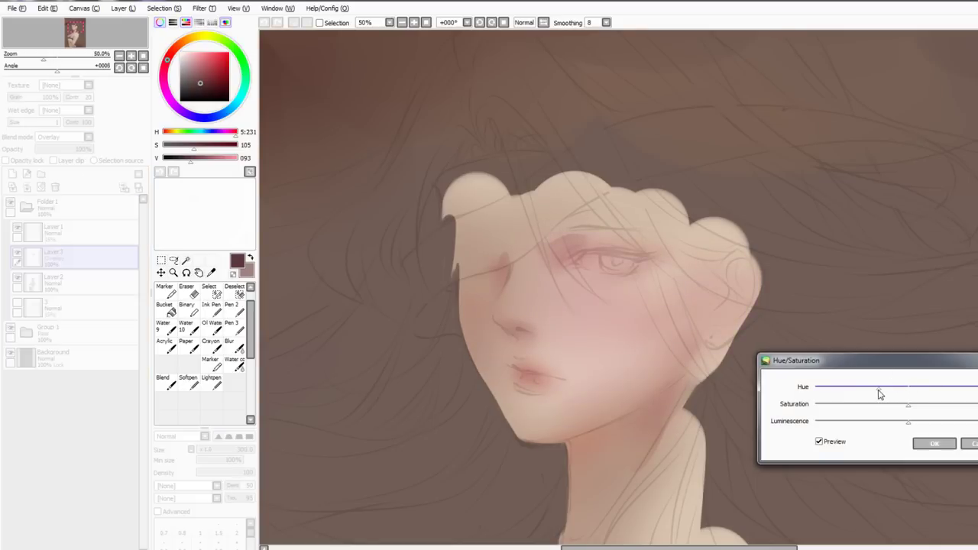
drag(898, 392, 928, 391)
click(934, 443)
key(ctrl+e)
Sample the light skin tone and refine the area around the nose, lips and jaw edge on Layer2
key(n)
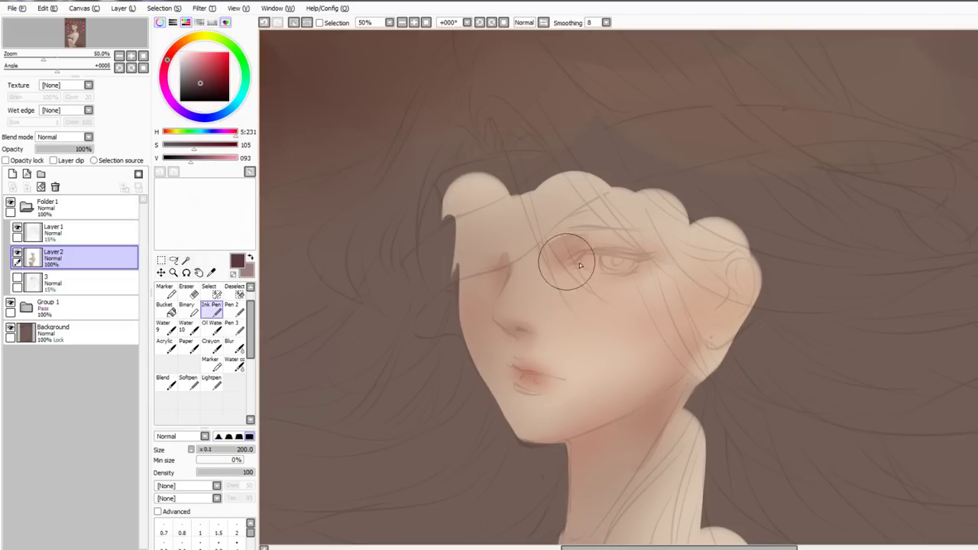
alt+click(555, 355)
drag(555, 355, 550, 331)
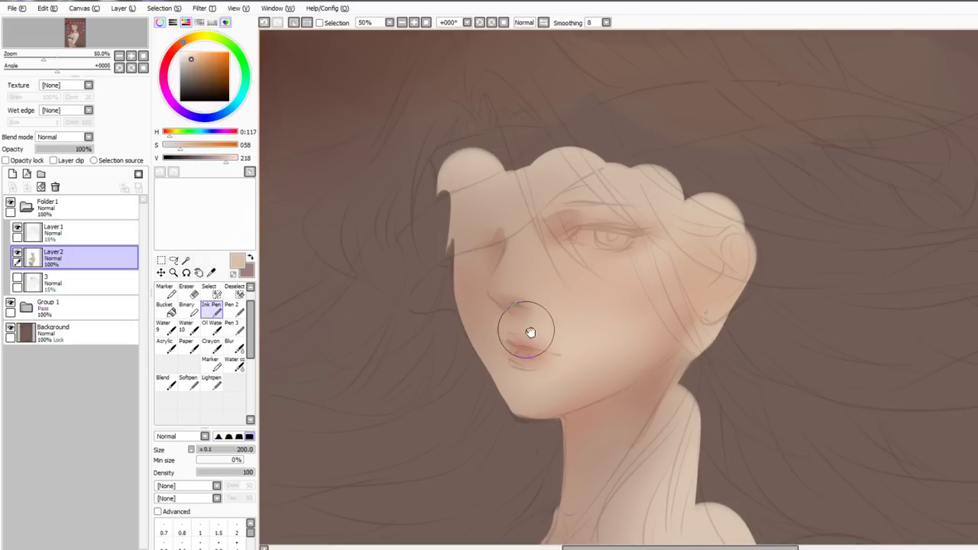
key(e)
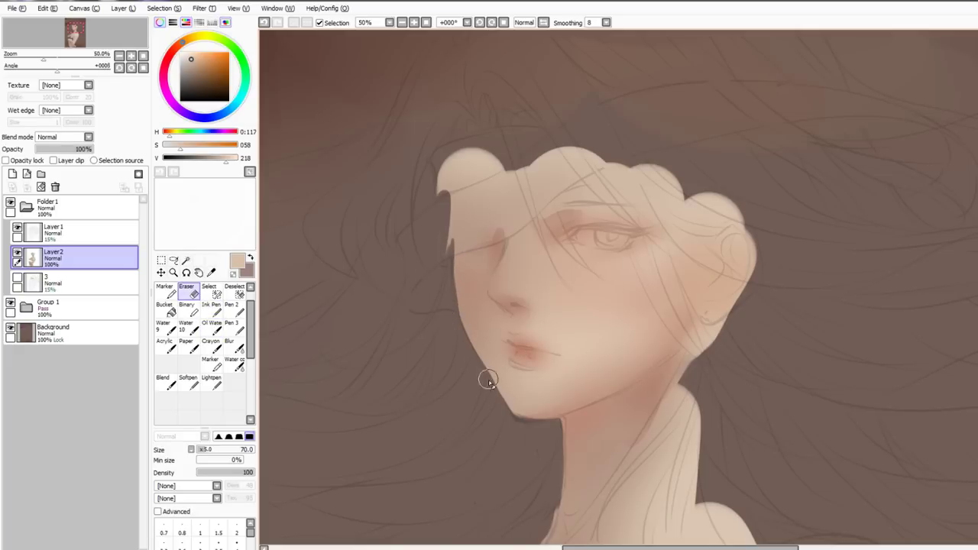
Paint the shadow beside the nose bridge with brown sampled near the inner eye corner, and blend it with Oil Water
key(n)
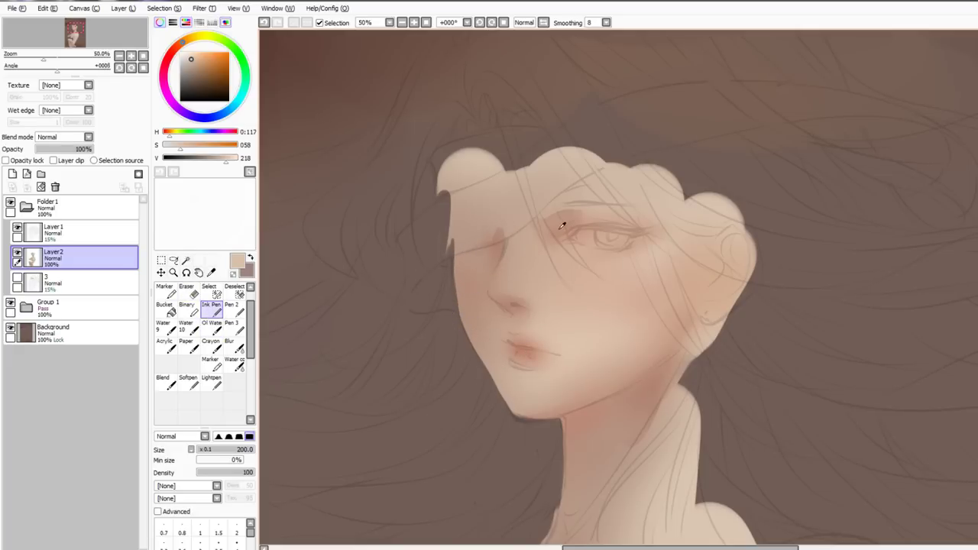
alt+click(562, 226)
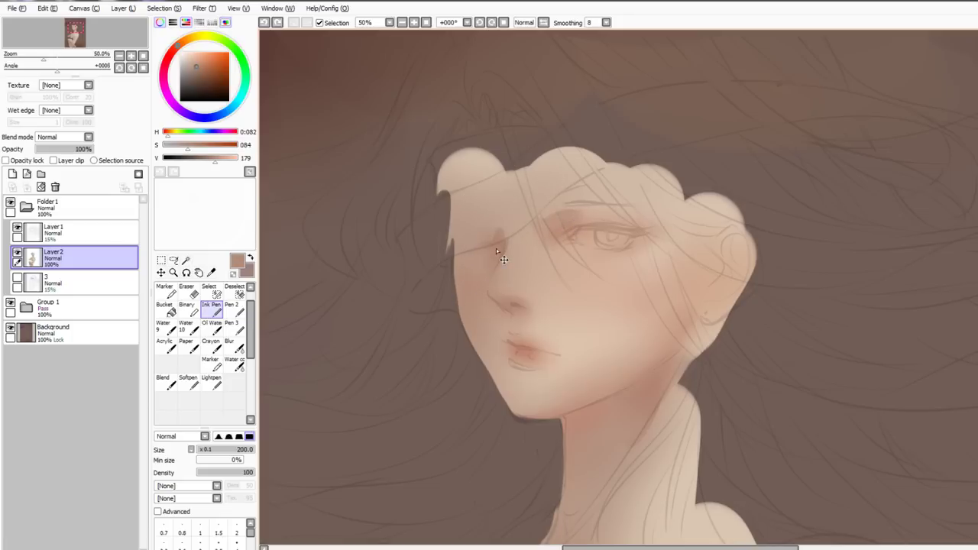
mouse_move(496, 250)
mouse_down()
mouse_move(482, 280)
mouse_move(496, 233)
mouse_up()
key(c)
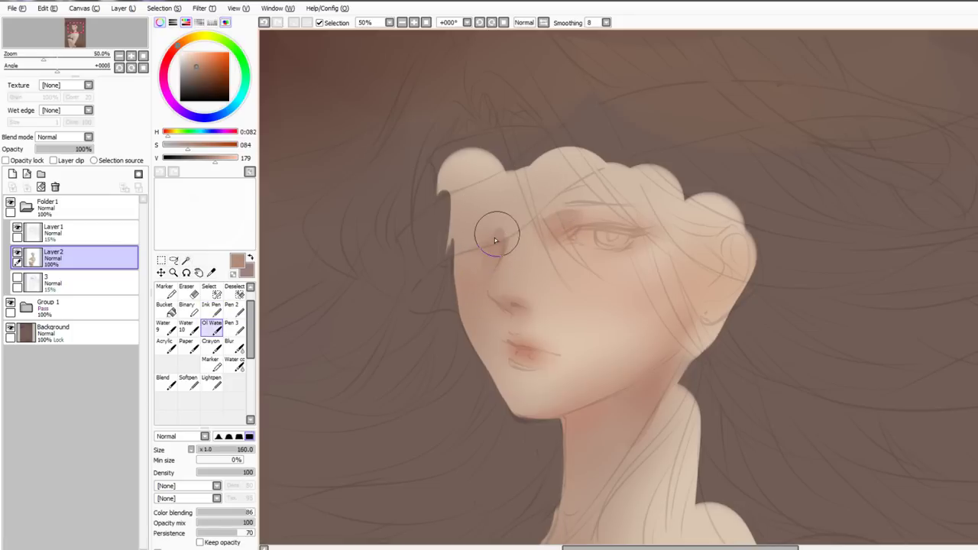
Build up warm brown shading between the nose bridge and the inner eye corner, alternating Ink Pen strokes with blending
key(n)
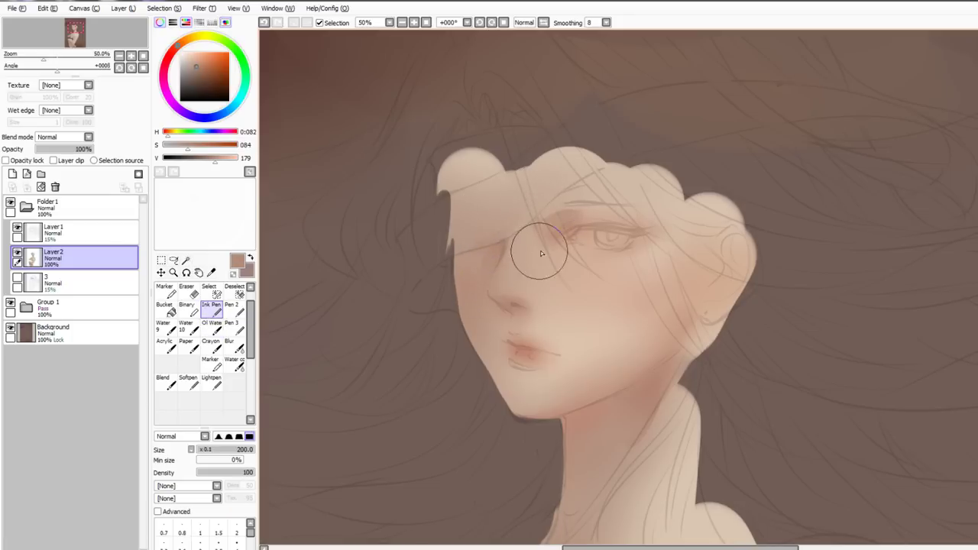
key(o)
key(n)
key(o)
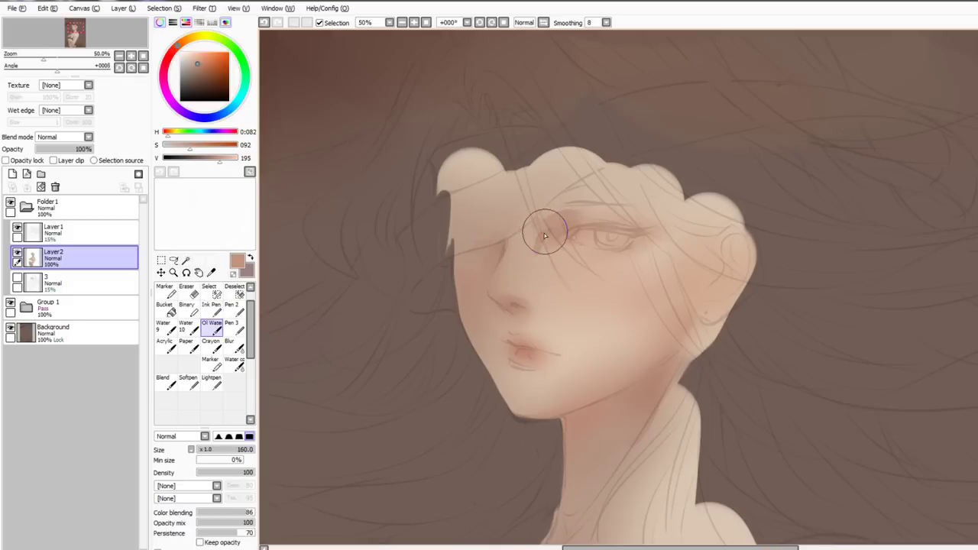
key(n)
key(o)
key(v)
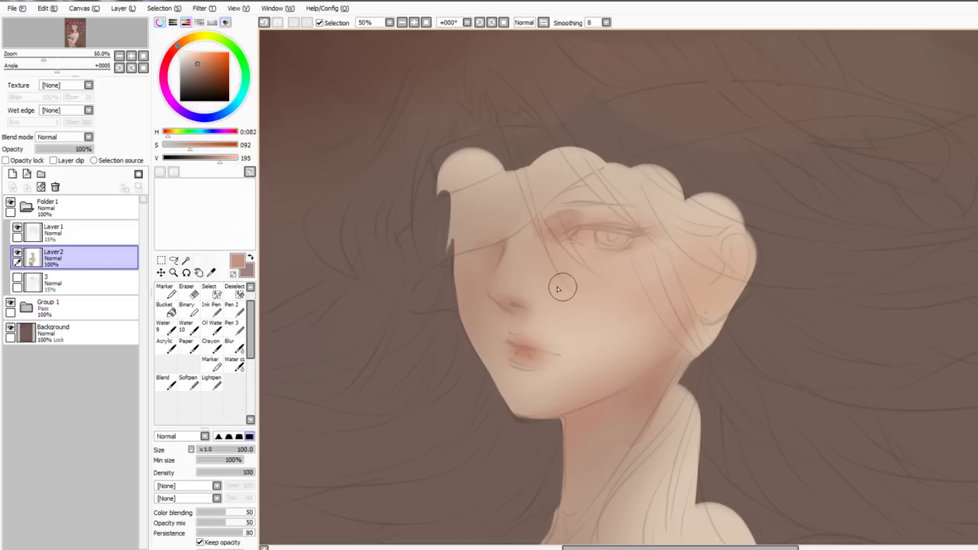
key(n)
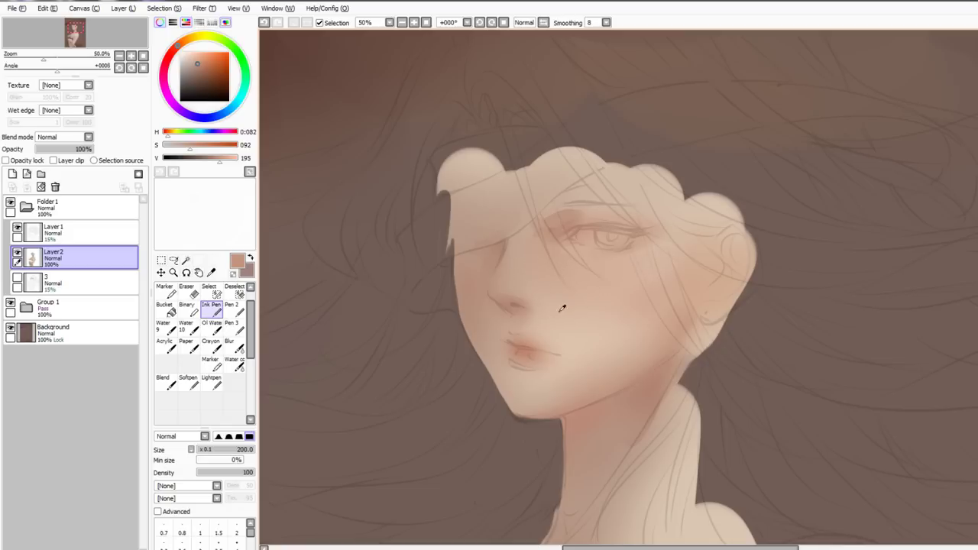
alt+click(559, 313)
drag(623, 265, 556, 327)
key(ctrl+z)
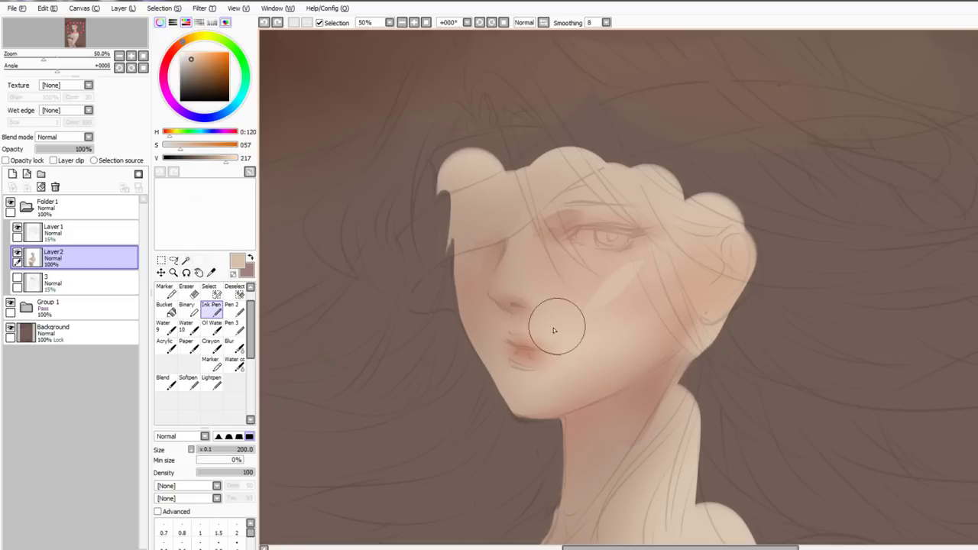
Soften the cheek and jaw shading with sampled skin tones, limiting the painting to a selection of Layer2's painted area
key(b)
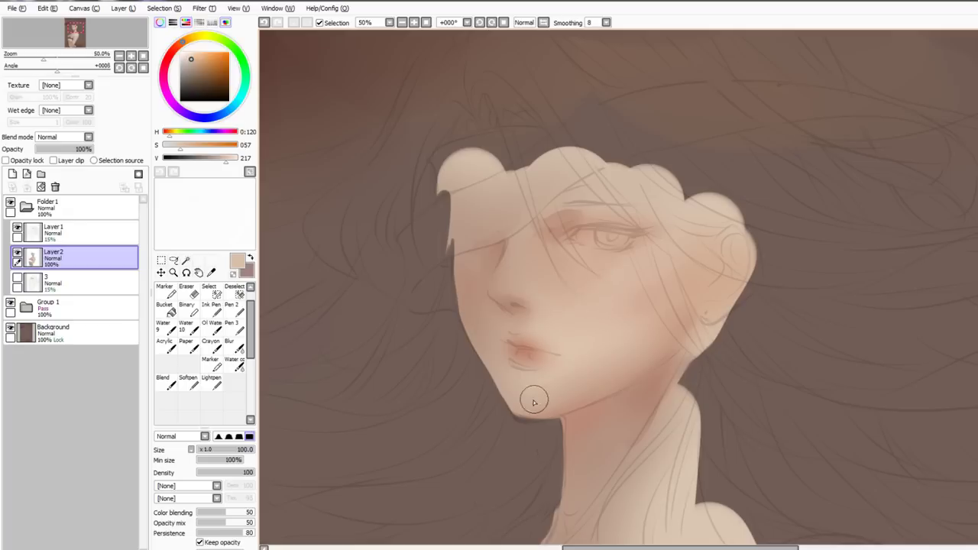
key(b)
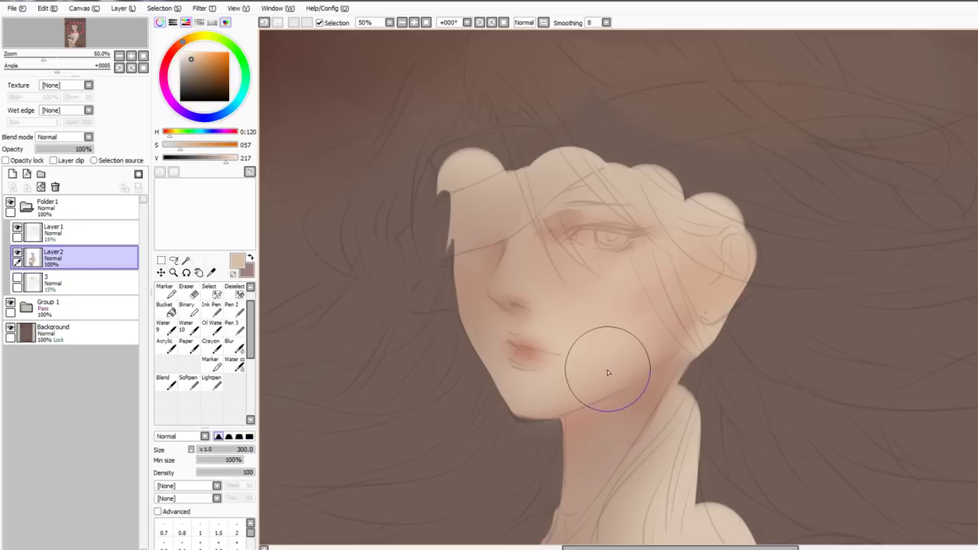
alt+click(609, 372)
ctrl+click(49, 261)
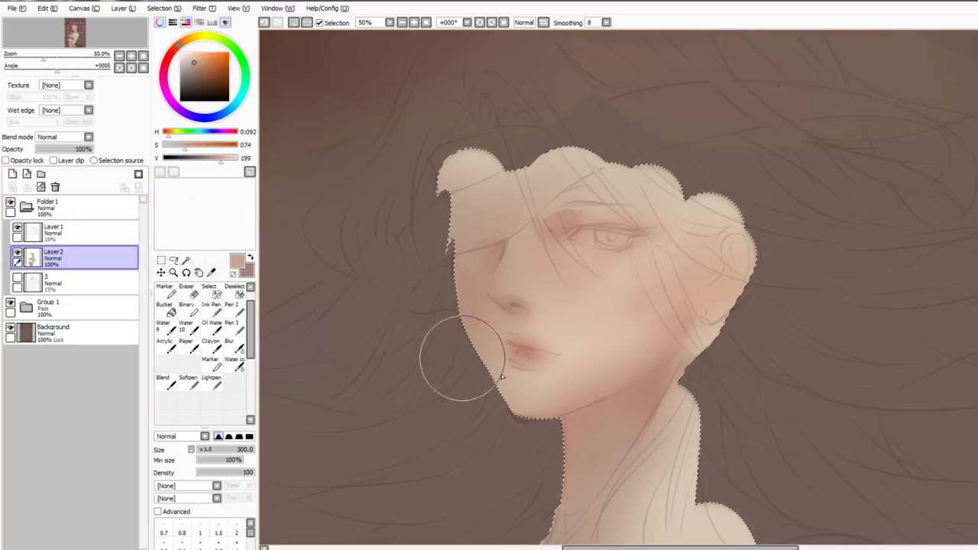
alt+click(562, 419)
alt+click(676, 286)
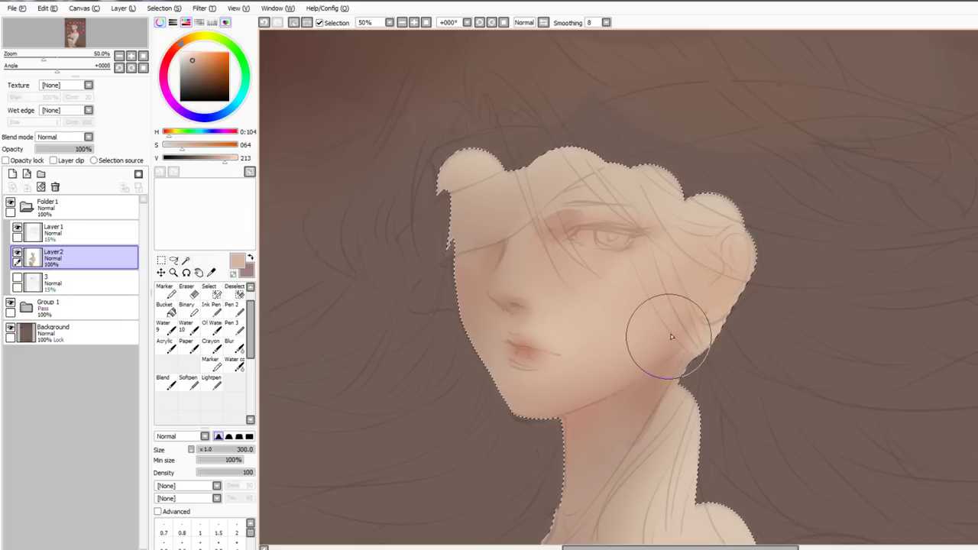
Paint the shadow under the jawline and inside the ear with brown sampled from the neck shadow, and blend it
alt+click(652, 376)
drag(636, 353, 707, 279)
key(ctrl+z)
key(n)
mouse_move(685, 315)
mouse_down()
mouse_move(666, 341)
mouse_move(595, 387)
mouse_up()
mouse_move(673, 345)
mouse_down()
mouse_move(644, 360)
mouse_move(635, 319)
mouse_move(681, 313)
mouse_up()
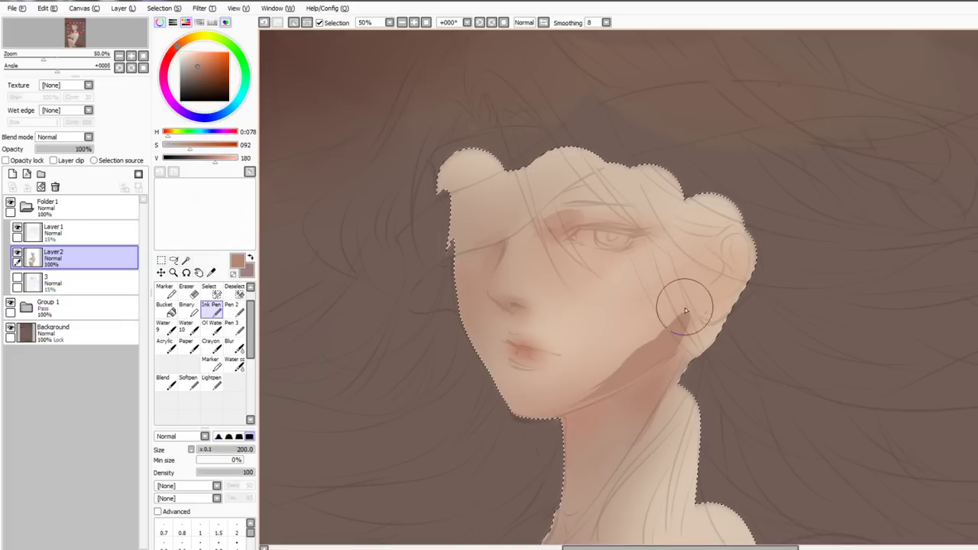
mouse_move(720, 269)
mouse_down()
mouse_move(727, 262)
mouse_move(712, 280)
mouse_up()
mouse_move(710, 260)
mouse_down()
mouse_move(673, 312)
mouse_move(686, 309)
mouse_up()
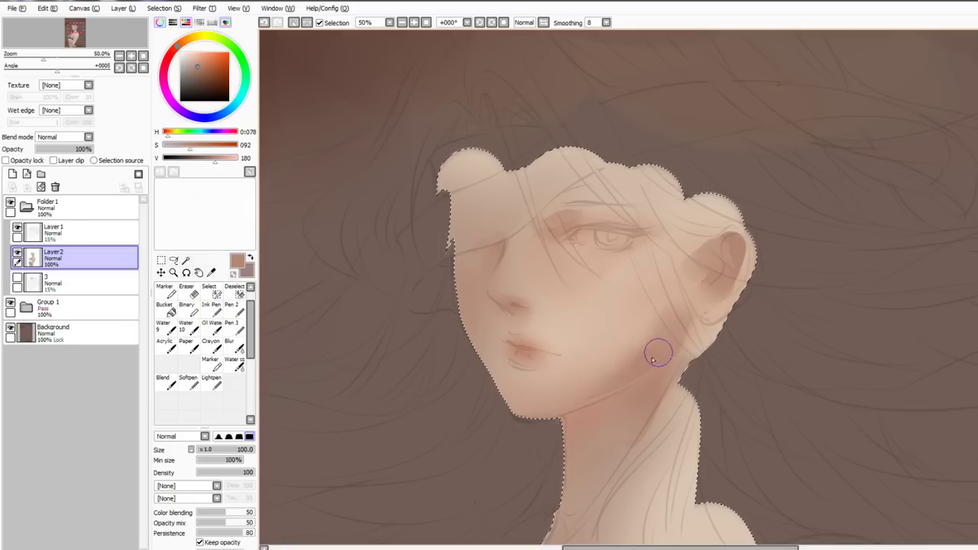
Redo the small brown shadow under the lower lip with the Ink Pen, blend it, and clear the selection
key(n)
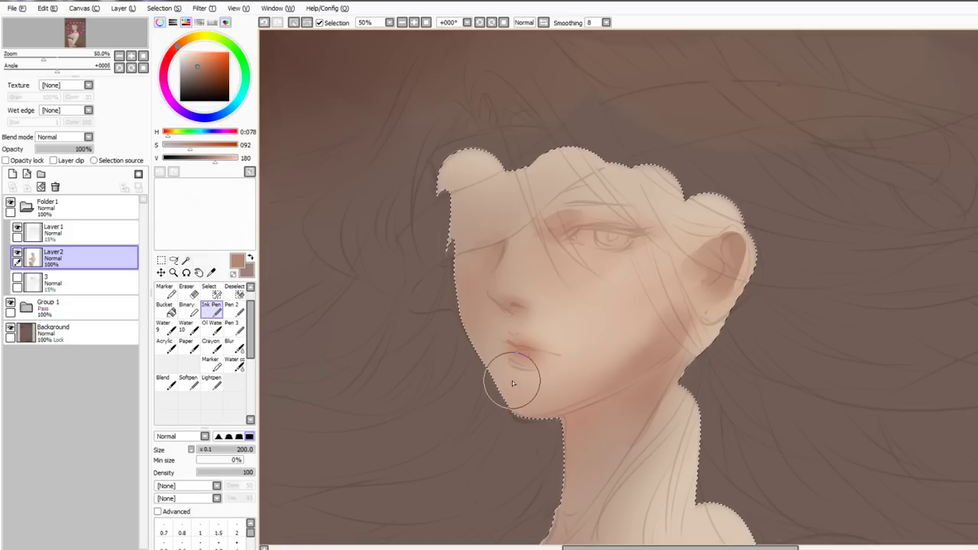
key(ctrl+z)
mouse_move(515, 370)
mouse_down()
mouse_move(523, 376)
mouse_move(514, 378)
mouse_up()
key(v)
key(ctrl+d)
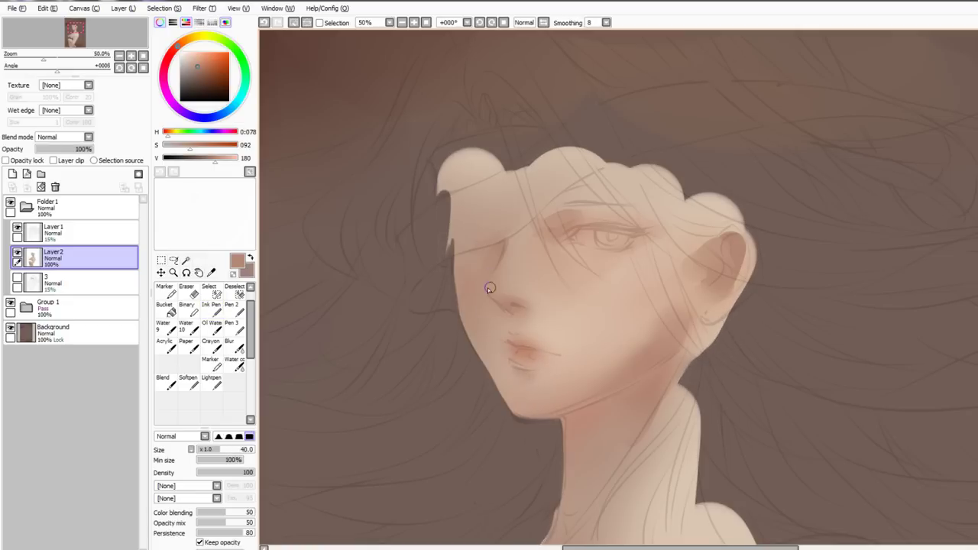
Define the nose wing and the contour of the nose bridge with brown Ink Pen strokes, undoing the stray stroke
key(n)
drag(493, 290, 495, 303)
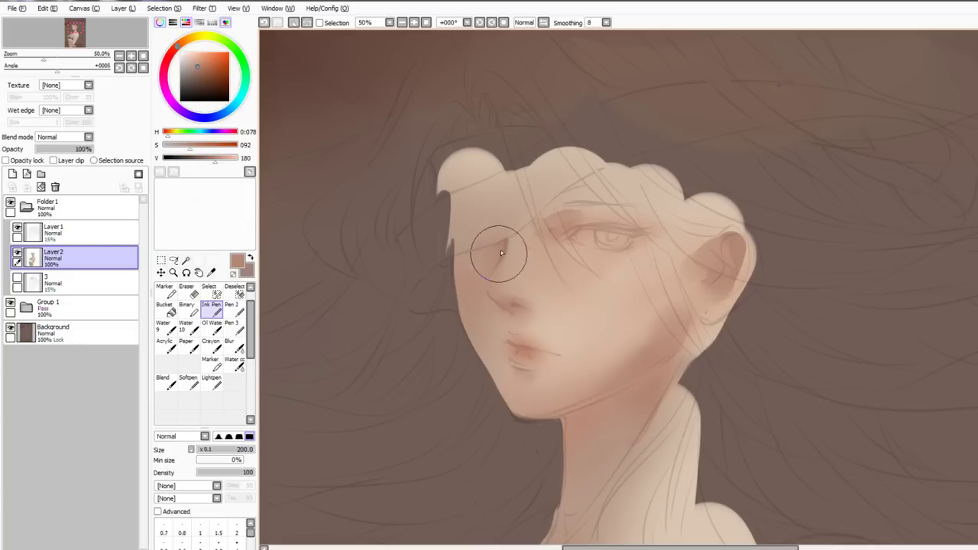
mouse_move(501, 253)
mouse_down()
mouse_move(488, 280)
mouse_move(493, 302)
mouse_move(526, 293)
mouse_up()
key(ctrl+z)
Fill the eyeball with pale warm grey using the Ink Pen and blend it with Oil Water
drag(196, 57, 185, 64)
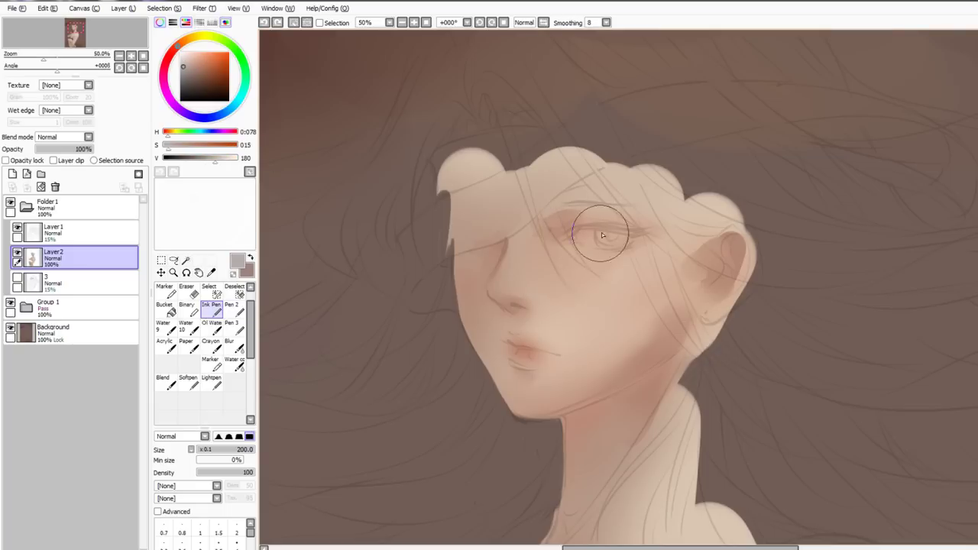
drag(603, 236, 616, 242)
click(187, 60)
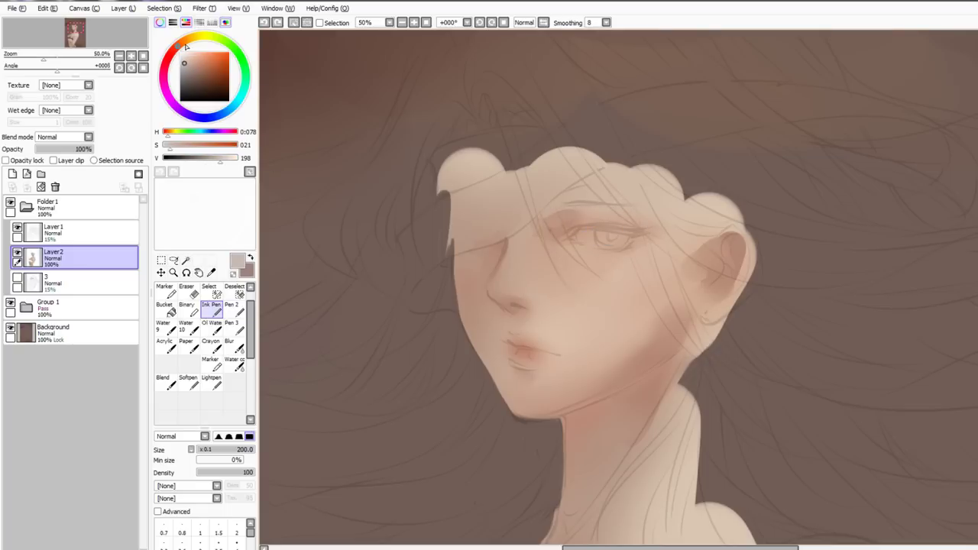
click(185, 47)
mouse_move(625, 234)
mouse_down()
mouse_move(582, 234)
mouse_move(613, 236)
mouse_up()
key(c)
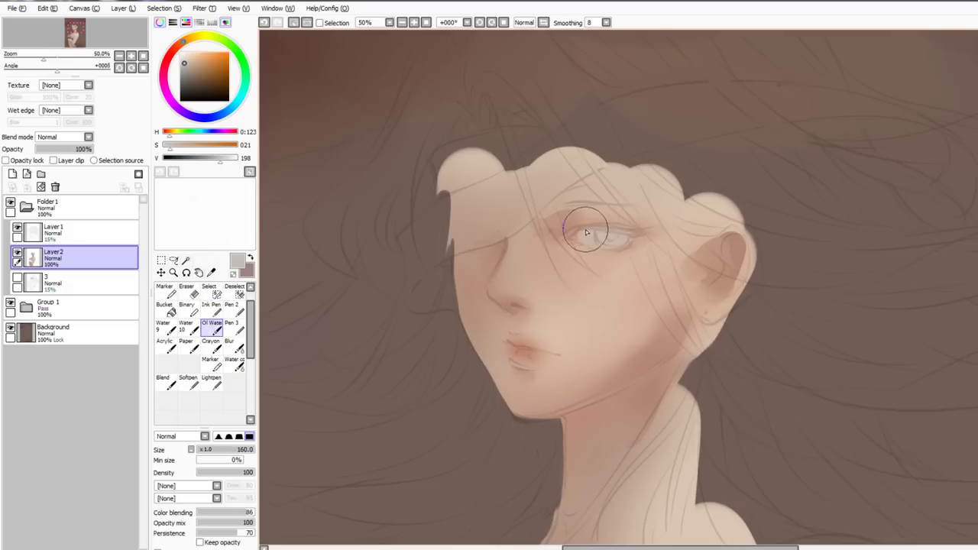
Draw the upper lash line of the eye in very dark brown and blend it with Oil Water
key(n)
click(192, 90)
click(181, 48)
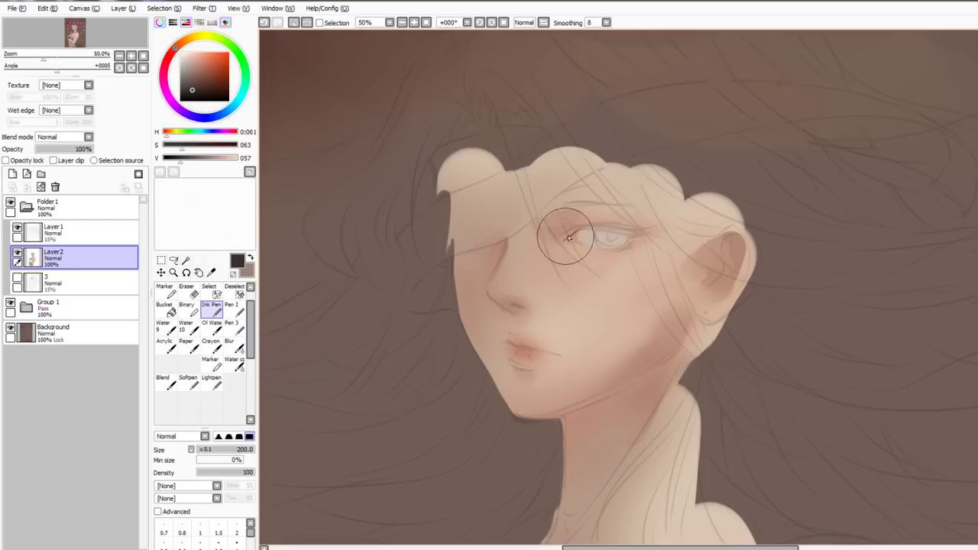
mouse_move(565, 240)
mouse_down()
mouse_move(596, 226)
mouse_move(624, 231)
mouse_up()
key(c)
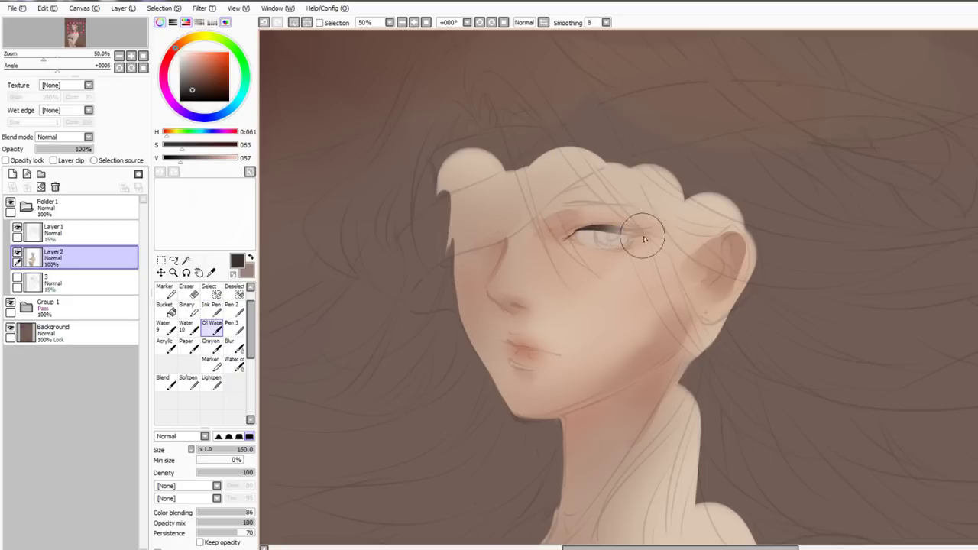
Thicken the upper lash line toward the outer corner with a sampled softer brown, and smooth it into the eye
alt+click(598, 233)
key(n)
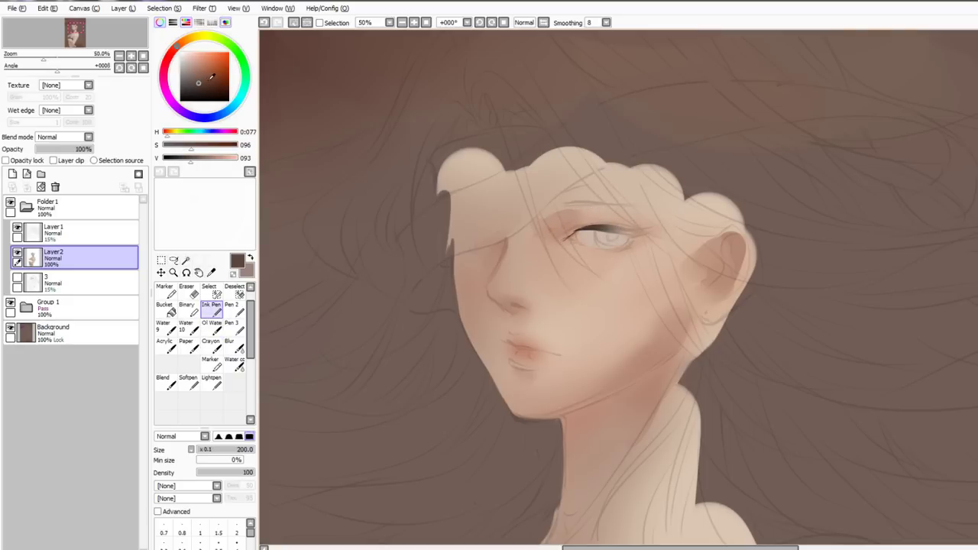
key(b)
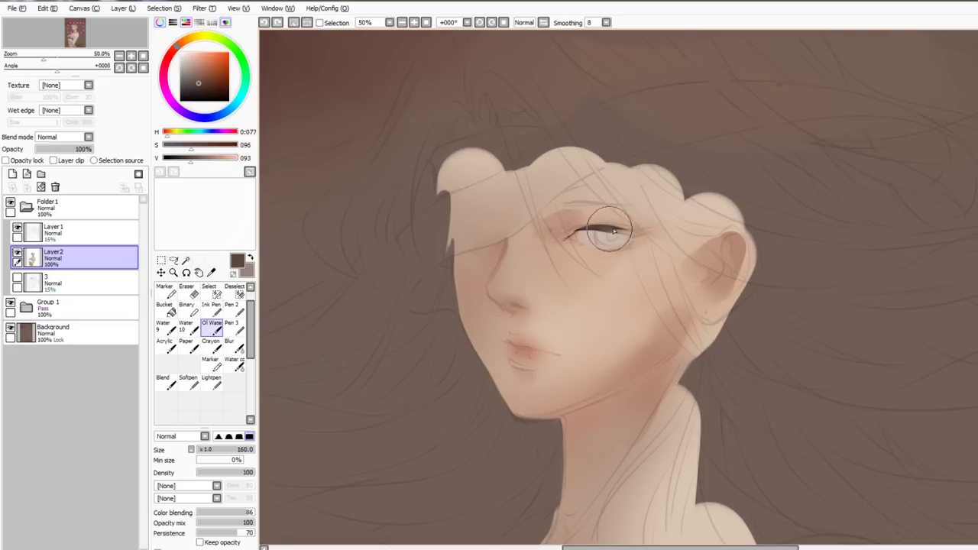
key(n)
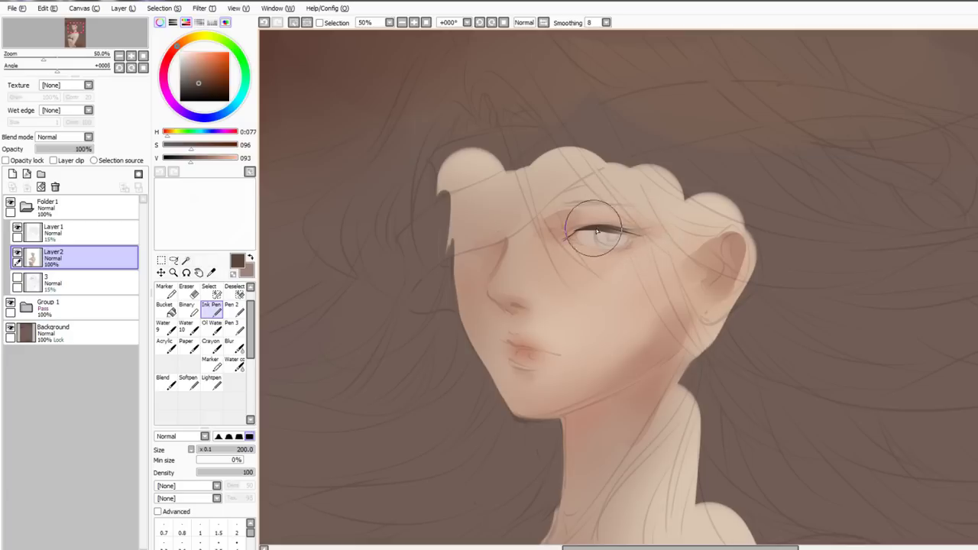
key(b)
Choose a warmer reddish brown and extend the lash line past the outer eye corner with short Ink Pen strokes
key(n)
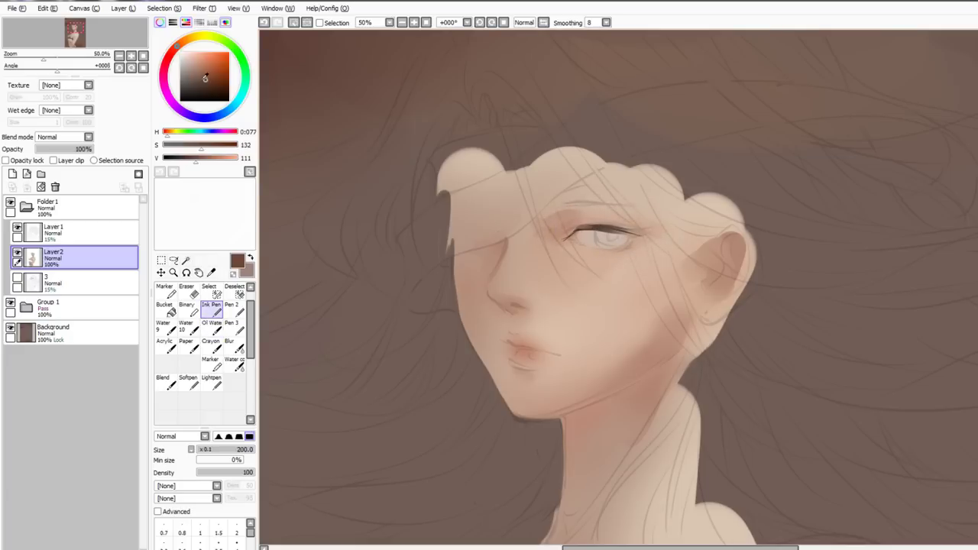
click(207, 75)
drag(569, 228, 628, 232)
key(ctrl+z)
key(b)
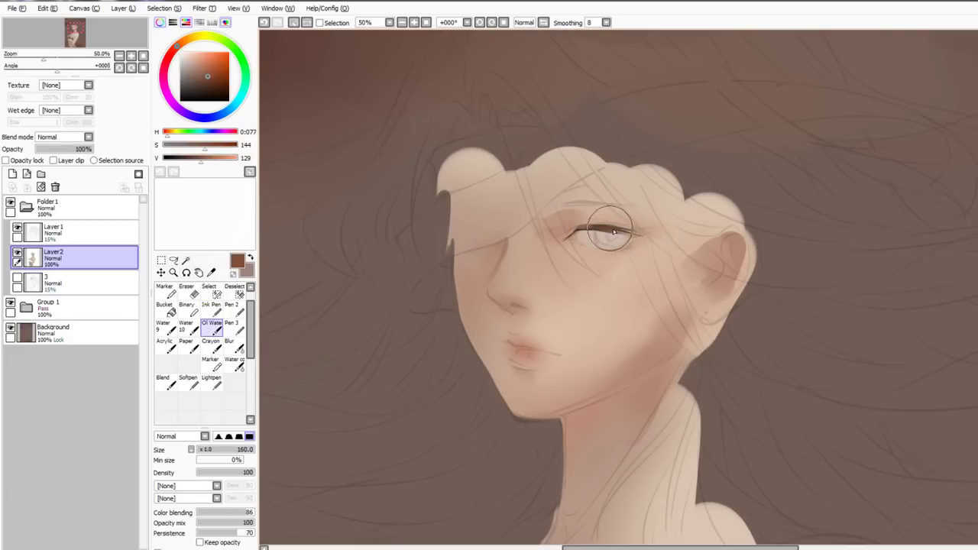
key(n)
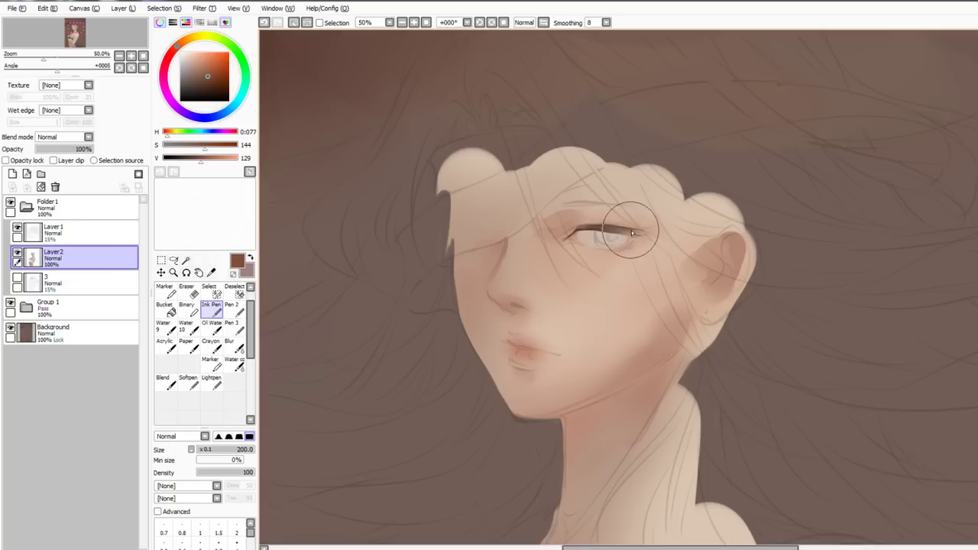
drag(632, 232, 648, 226)
drag(631, 234, 645, 233)
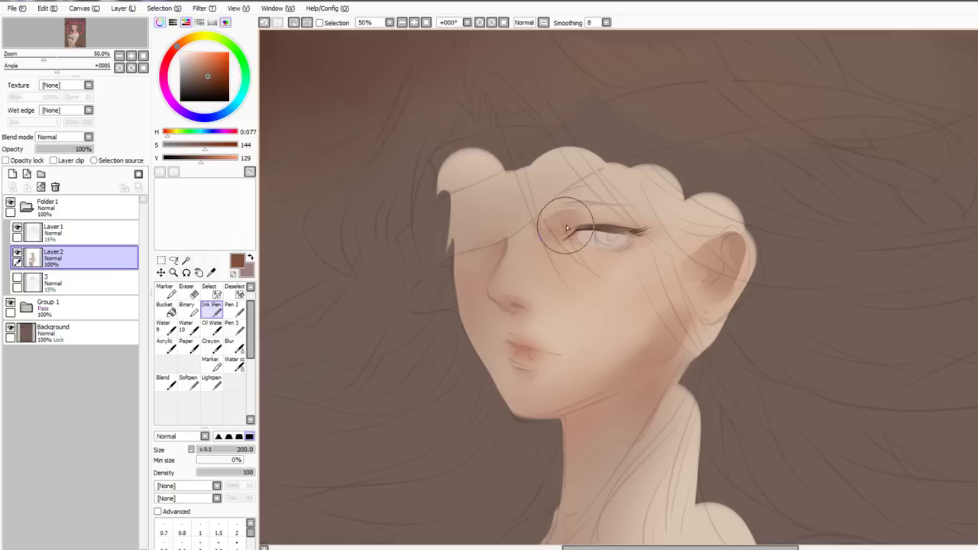
Draw the reddish-brown eyelid crease above the lash line, redoing unsatisfactory strokes, and soften it into the lid
mouse_move(562, 229)
mouse_down()
mouse_move(582, 217)
mouse_move(642, 226)
mouse_up()
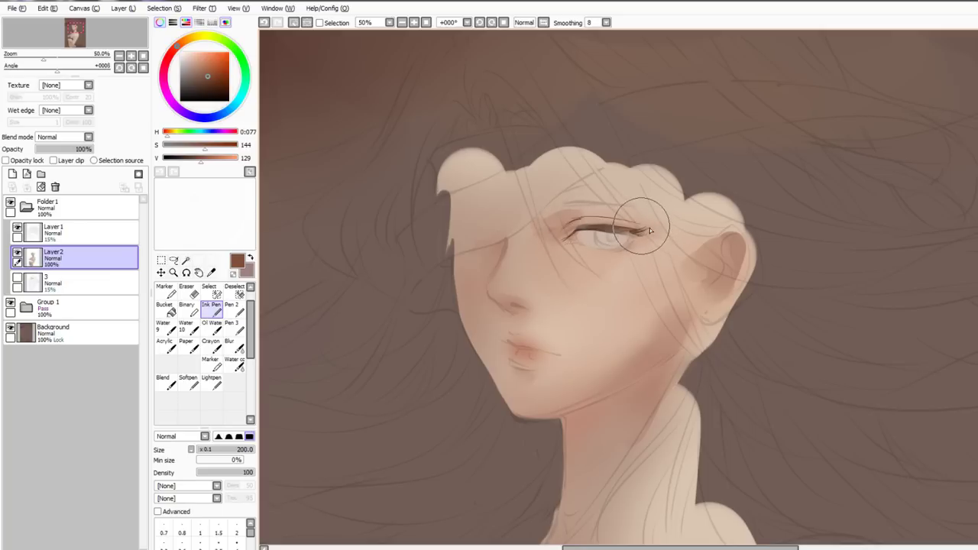
key(ctrl+z)
drag(572, 219, 643, 228)
key(ctrl+z)
mouse_move(573, 218)
mouse_down()
mouse_move(628, 220)
mouse_move(557, 229)
mouse_move(649, 230)
mouse_move(596, 217)
mouse_move(673, 226)
mouse_up()
key(ctrl+z)
key(c)
key(n)
key(b)
key(b)
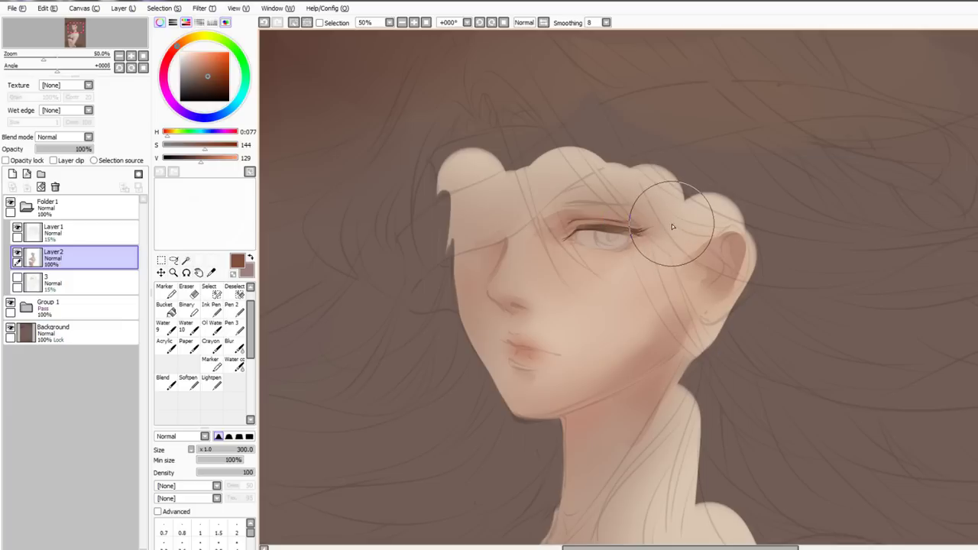
Undo the last stroke, then paint the iris and pupil in sampled brown with the Ink Pen and soften them
key(ctrl+z)
key(n)
right_click(611, 229)
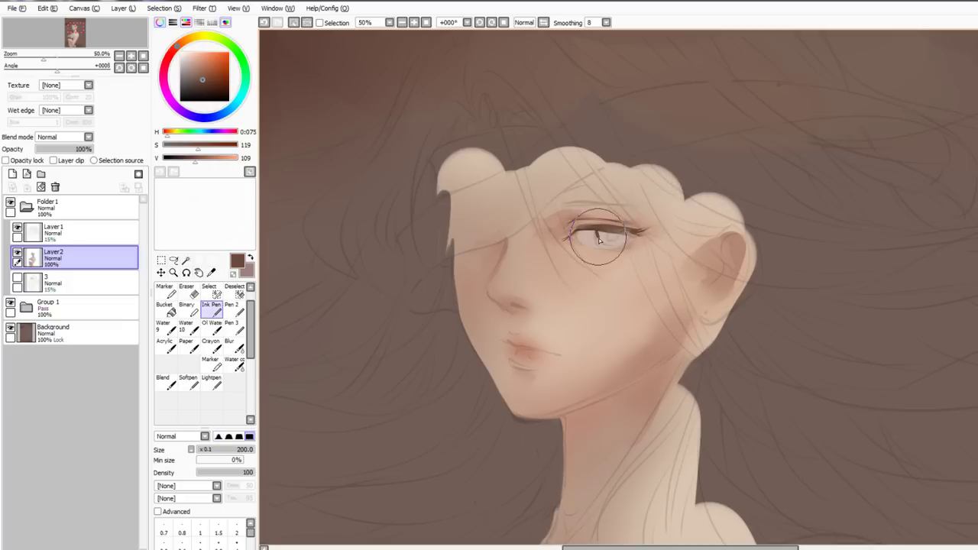
mouse_move(599, 232)
mouse_down()
mouse_move(617, 246)
mouse_move(606, 238)
mouse_up()
key(c)
key(n)
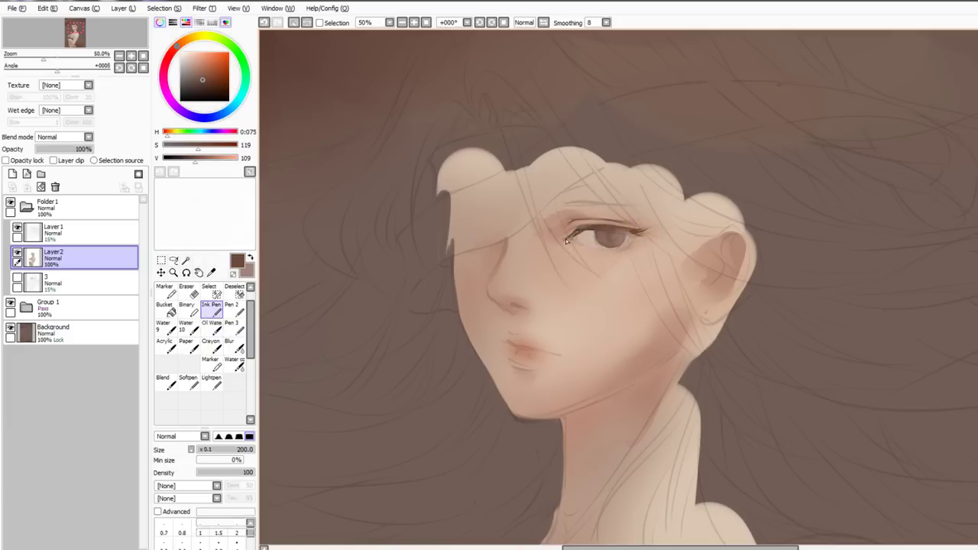
Define the inner eye corner with short brown Ink Pen strokes and tint it with the sampled lip color
key(n)
key(n)
drag(575, 234, 570, 248)
key(n)
alt+click(529, 353)
key(n)
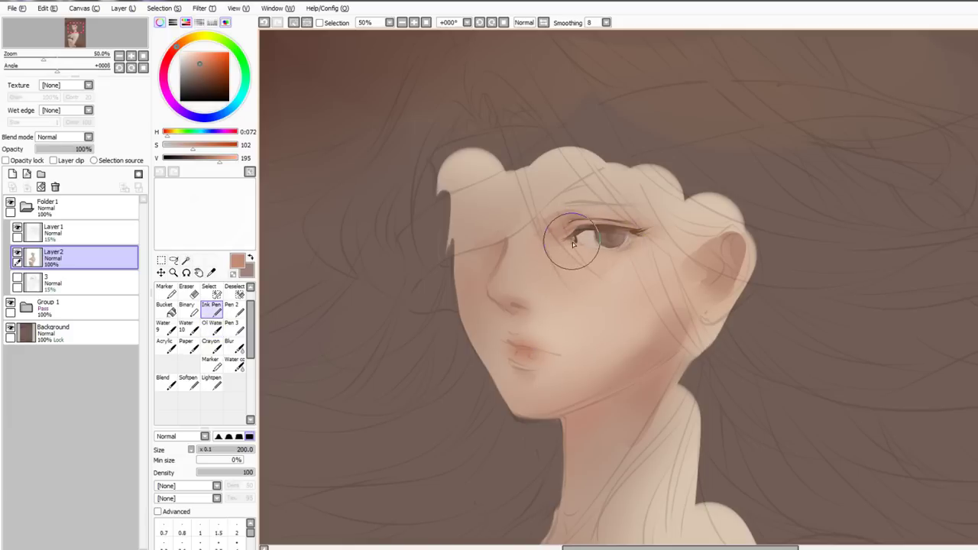
key(n)
Draw the lower lash line beneath the iris toward the outer corner in brown sampled from the inner eye corner
alt+click(577, 239)
key(n)
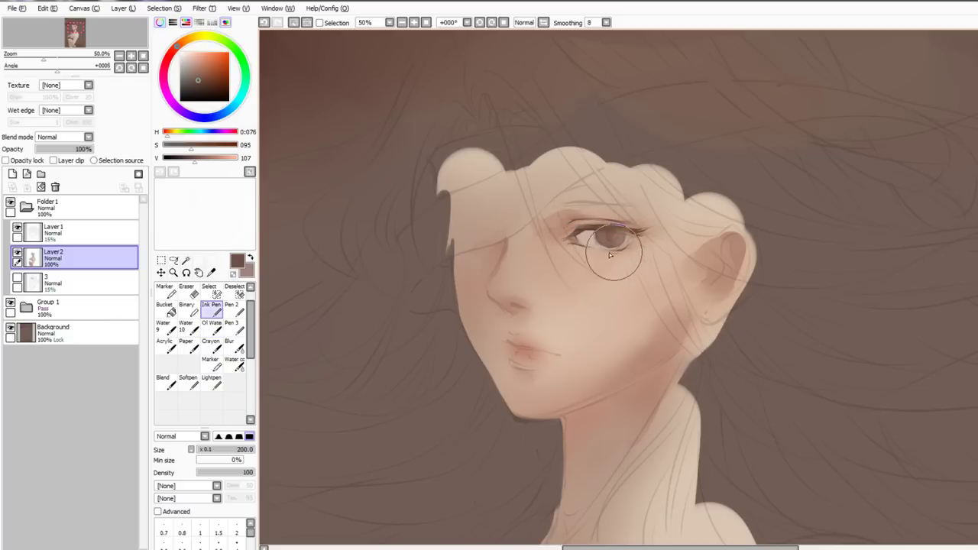
key(n)
key(n)
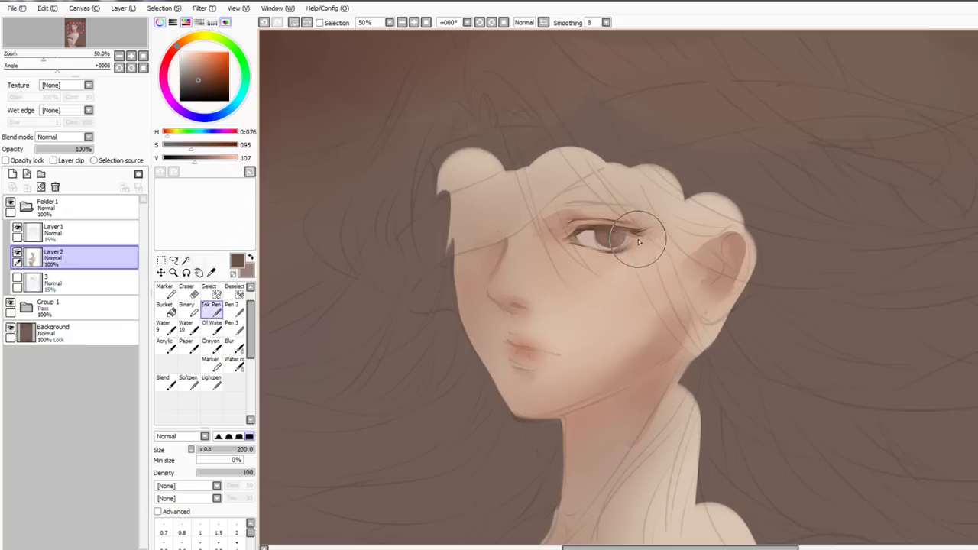
key(n)
key(n)
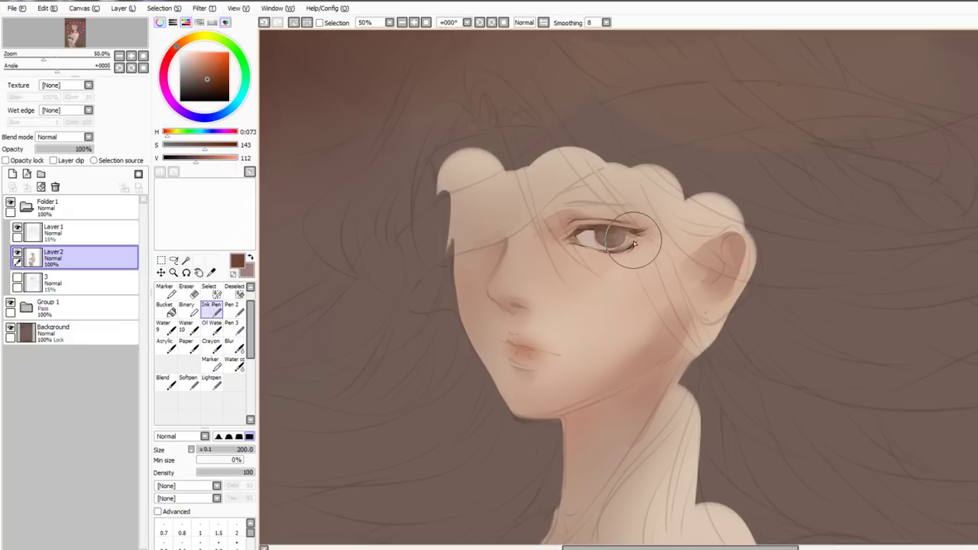
Strengthen the outer lashes and eye corner with a more saturated reddish brown, and blend the strokes into the eye
key(n)
key(n)
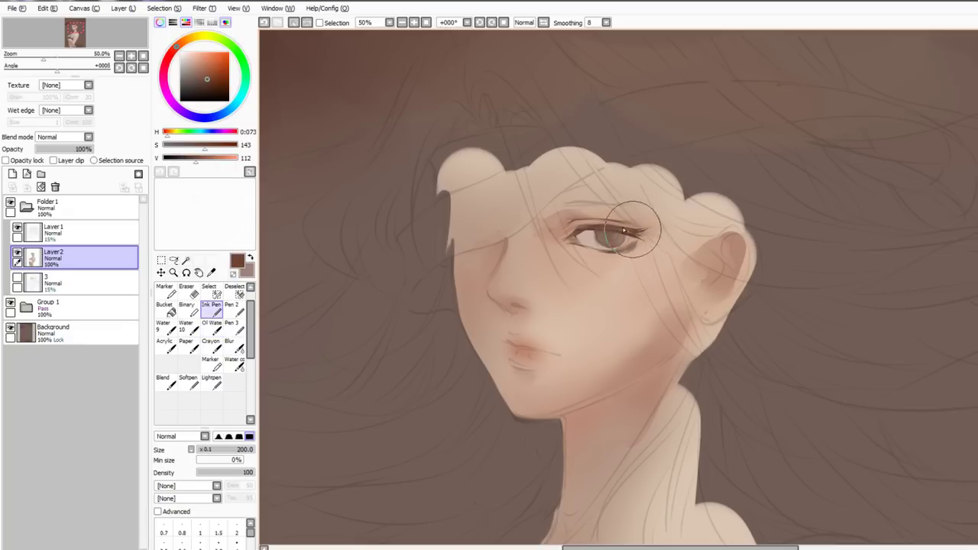
key(n)
key(n)
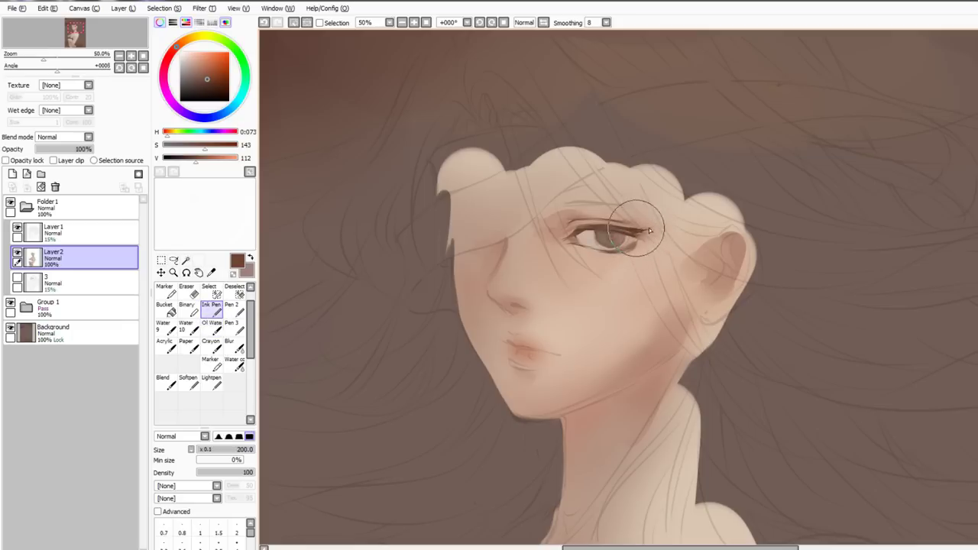
mouse_move(632, 236)
mouse_down()
mouse_move(655, 233)
mouse_move(646, 234)
mouse_up()
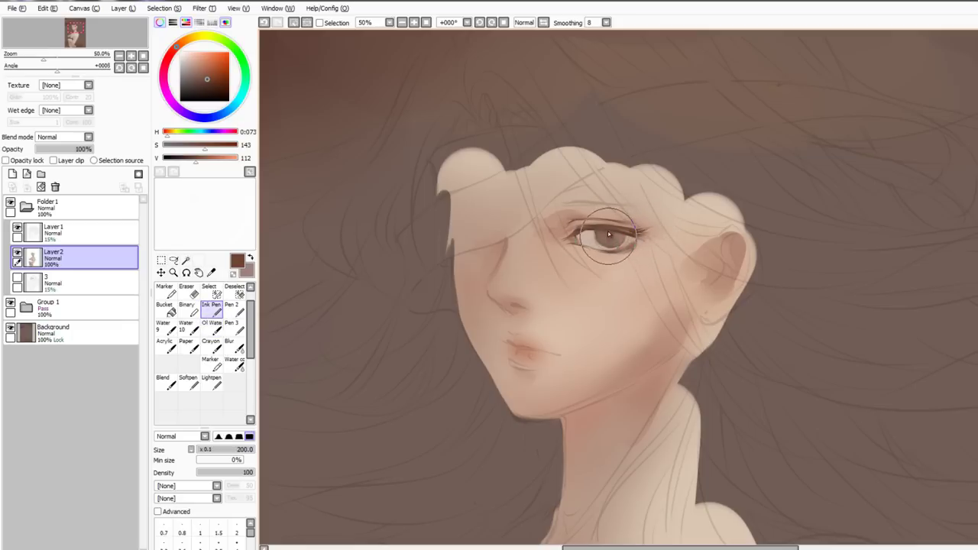
key(n)
mouse_move(603, 237)
mouse_down()
mouse_move(600, 261)
mouse_move(568, 241)
mouse_up()
Lighten the nose bridge and the skin beside the nose with sampled pale skin tones, undoing an unsatisfactory stroke and blending
alt+click(523, 246)
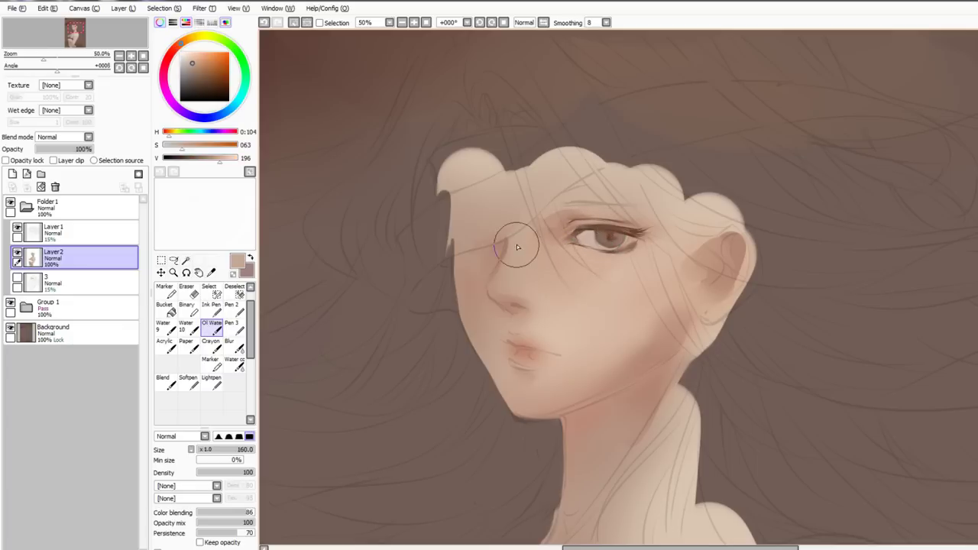
key(n)
key(n)
alt+click(565, 315)
key(n)
drag(513, 253, 502, 283)
key(ctrl+z)
key(n)
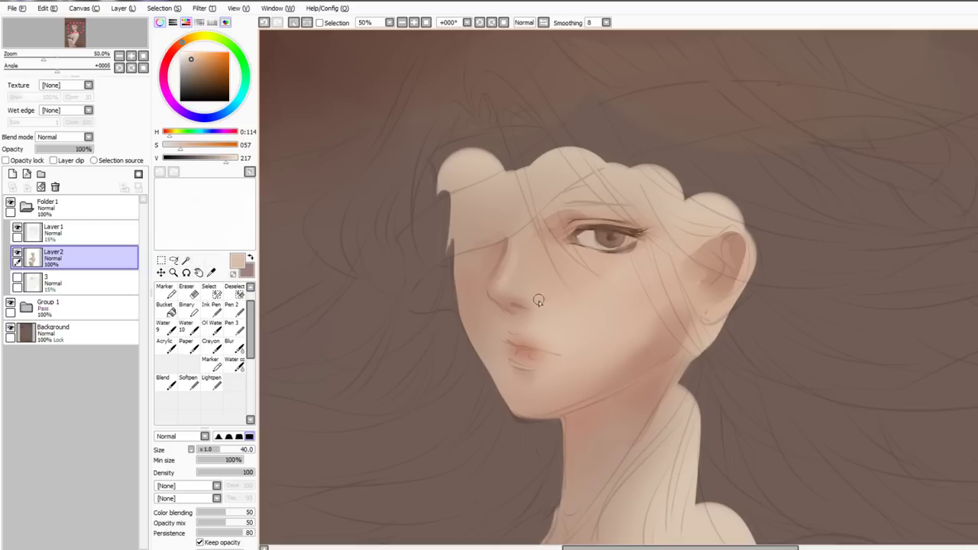
key(b)
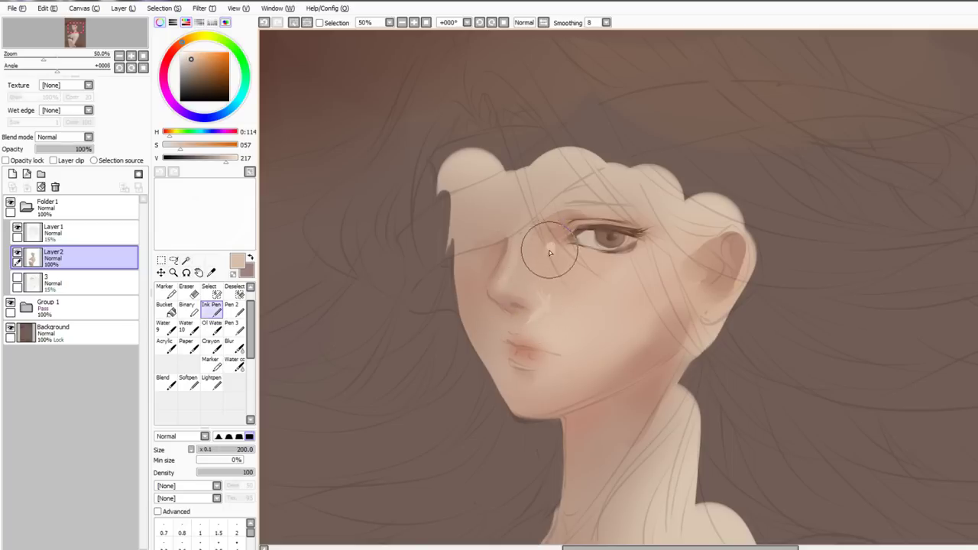
key(n)
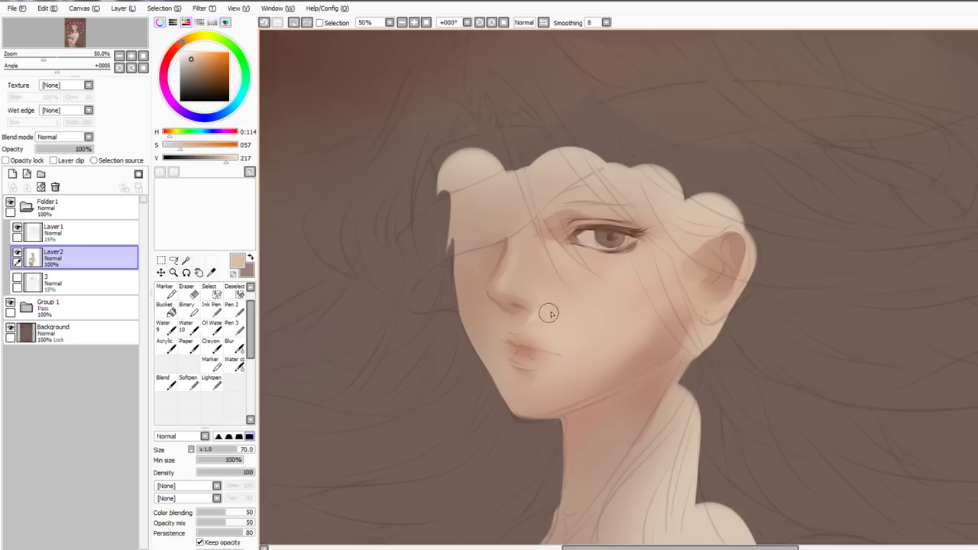
key(b)
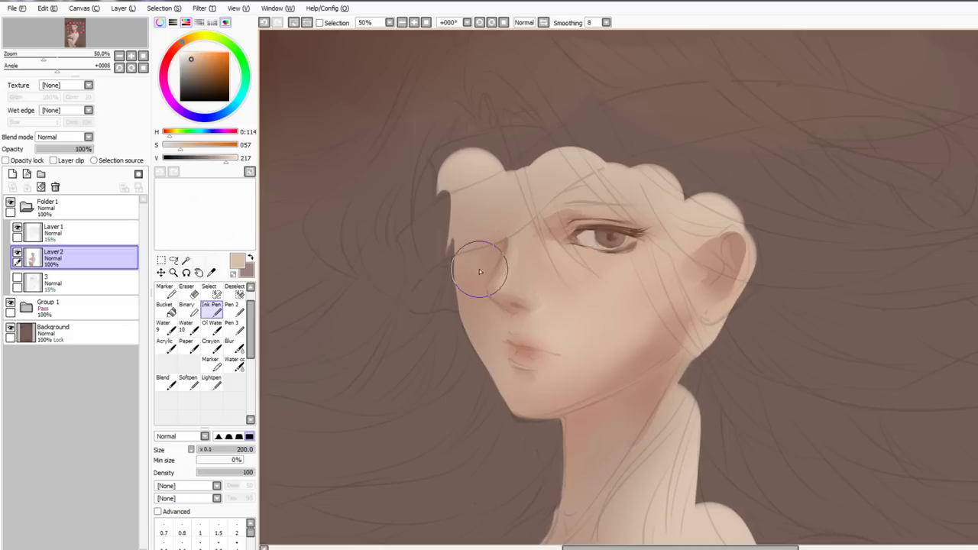
Shade the far side of the nose with sampled skin shadow tones and smooth the transition
alt+click(473, 303)
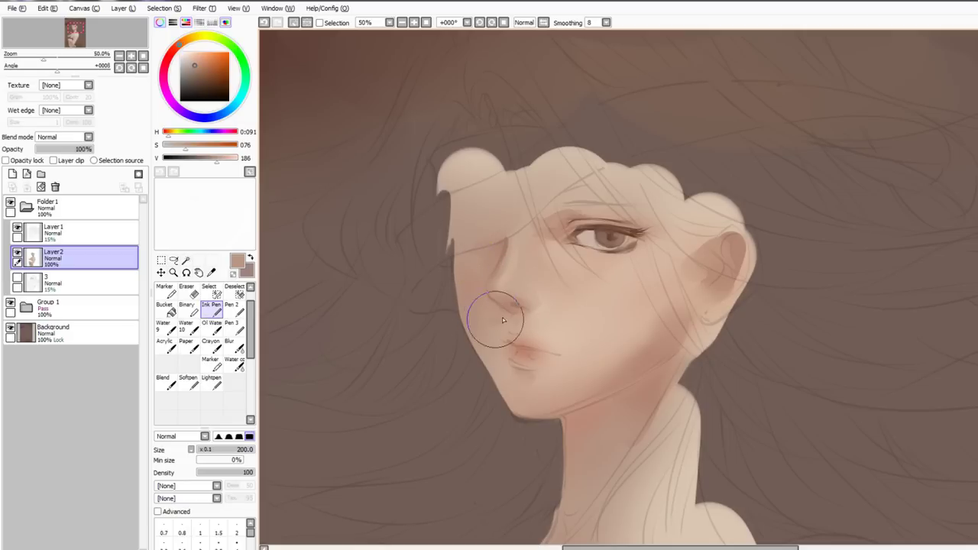
key(n)
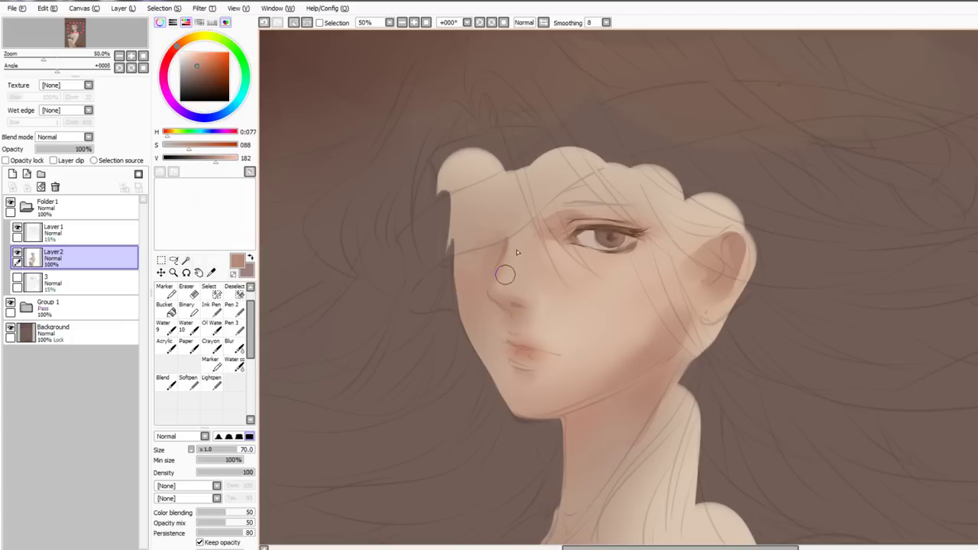
key(b)
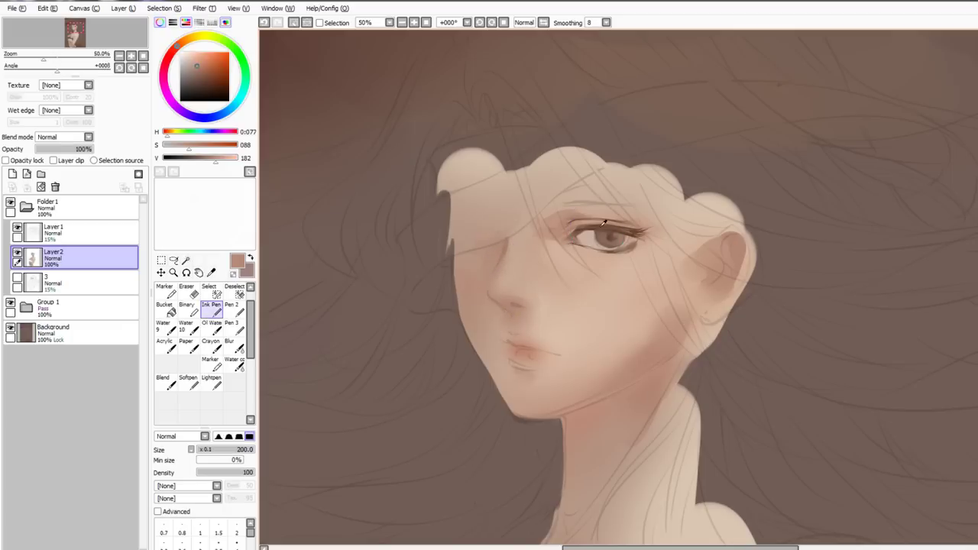
Touch up the inner eye corner and outer lower lash line with sampled brown, blending with Oil Water
alt+click(572, 243)
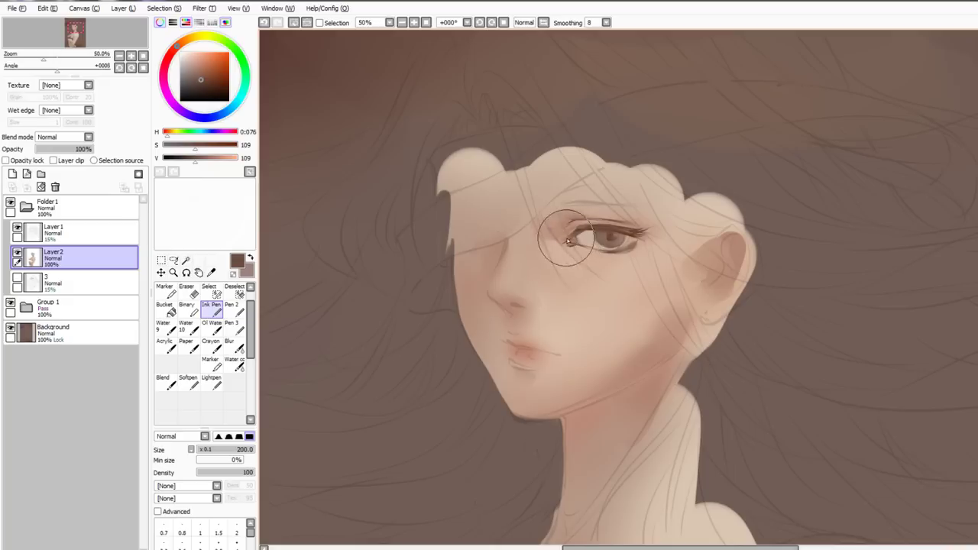
key(n)
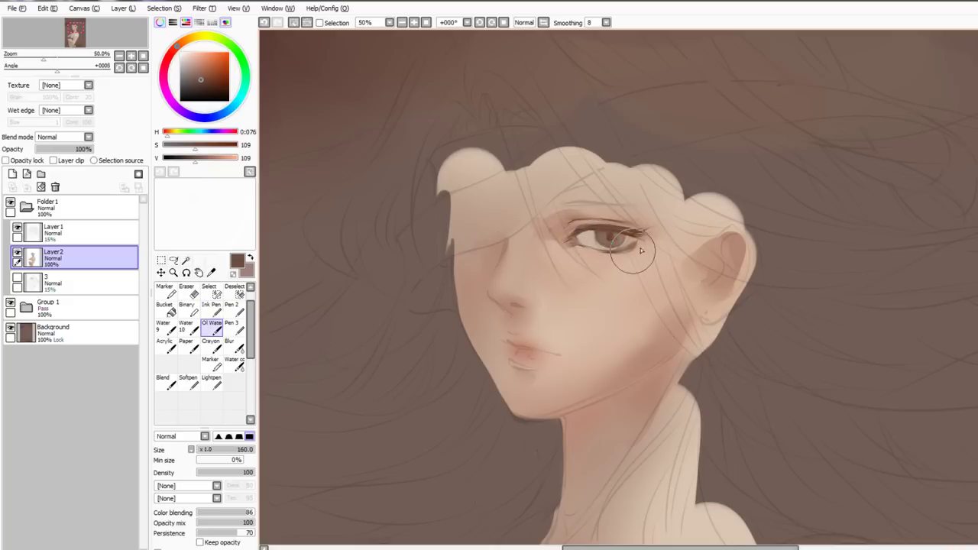
mouse_move(642, 250)
mouse_down()
mouse_move(614, 259)
mouse_move(640, 243)
mouse_up()
Tint the skin along the lower lash line and upper eyelid with the sampled lip color, and blend it in
alt+click(534, 346)
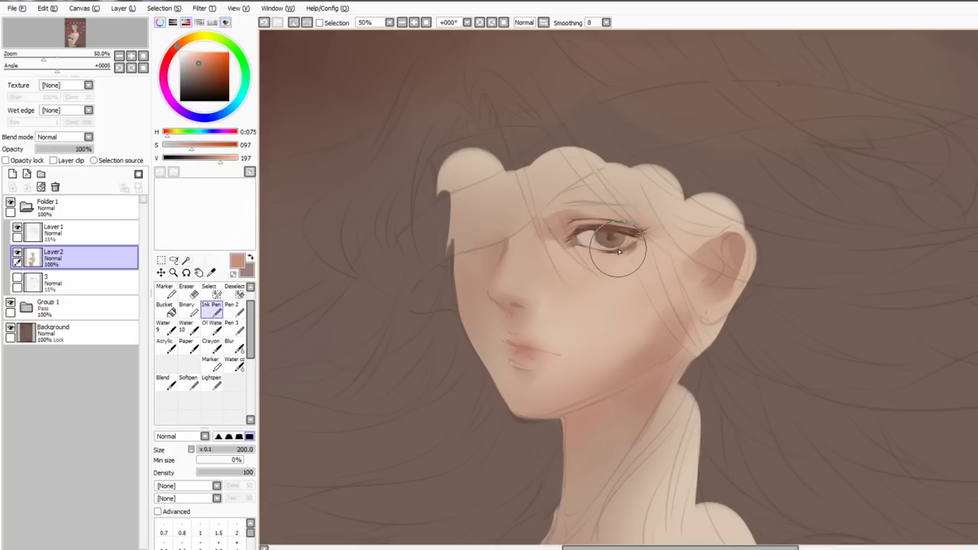
mouse_move(568, 251)
mouse_down()
mouse_move(617, 256)
mouse_move(559, 253)
mouse_move(635, 249)
mouse_up()
key(n)
mouse_move(579, 234)
mouse_down()
mouse_move(629, 253)
mouse_move(640, 237)
mouse_move(632, 230)
mouse_move(574, 201)
mouse_move(622, 208)
mouse_up()
key(c)
key(n)
Paint a thin tapered eyebrow above the eye in saturated reddish brown with the Ink Pen and soften it
alt+click(592, 225)
drag(554, 202, 623, 203)
click(211, 75)
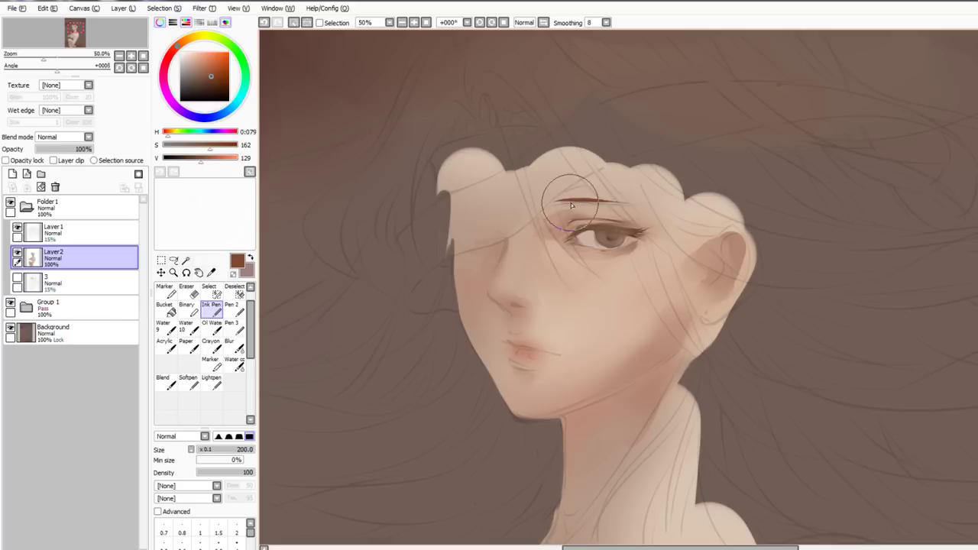
drag(556, 202, 631, 202)
key(c)
key(n)
key(w)
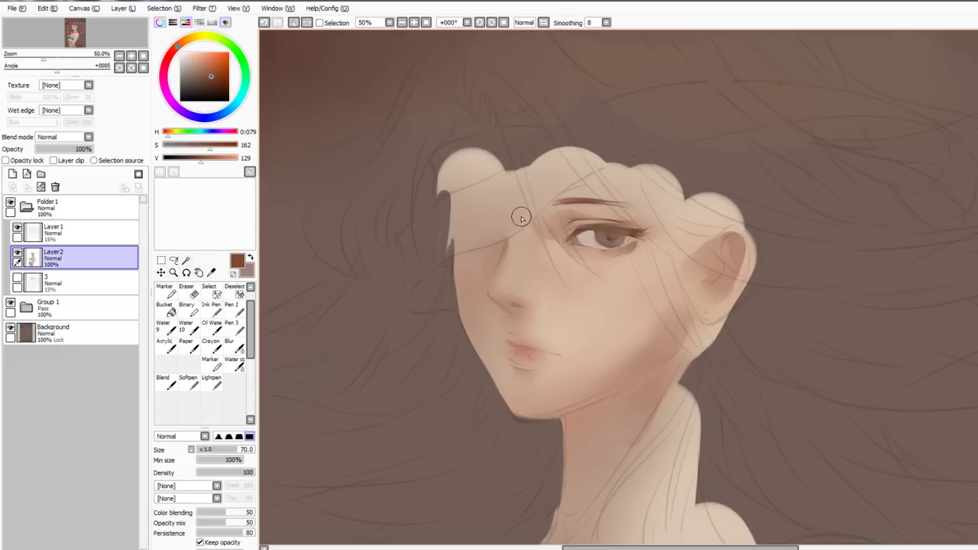
Deepen the shadow along the jaw and cheek in front of the ear with a soft size 300 brush in sampled skin shadow
drag(523, 334, 524, 297)
key(b)
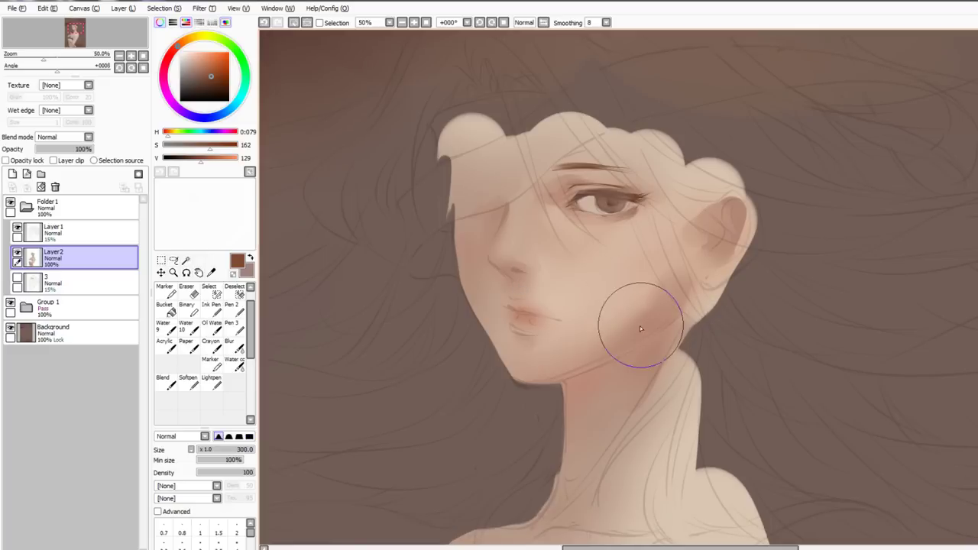
alt+click(645, 312)
mouse_move(586, 373)
mouse_down()
mouse_move(621, 312)
mouse_move(661, 278)
mouse_up()
drag(604, 334, 656, 277)
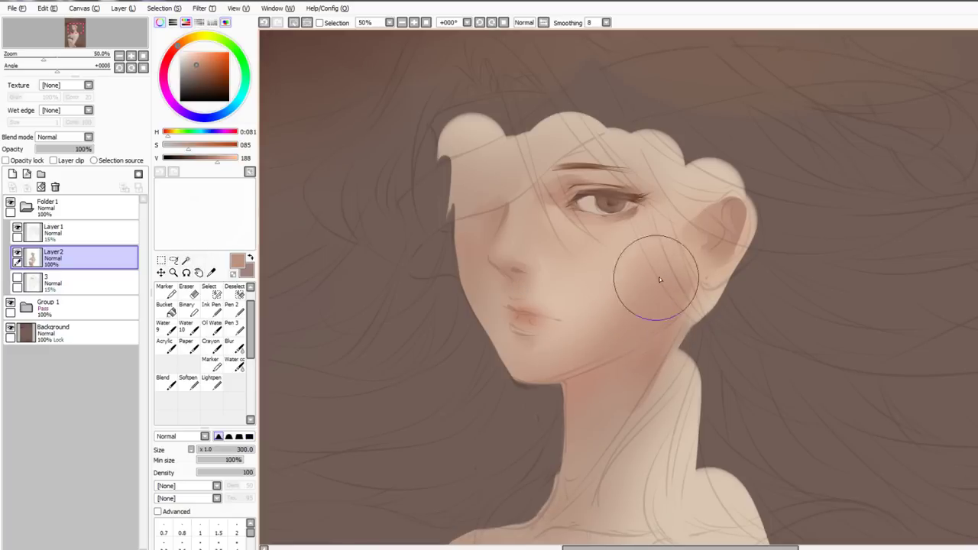
Shade the side and center of the neck with soft strokes in a shadow tone sampled below the jaw
alt+click(637, 369)
drag(646, 394, 662, 481)
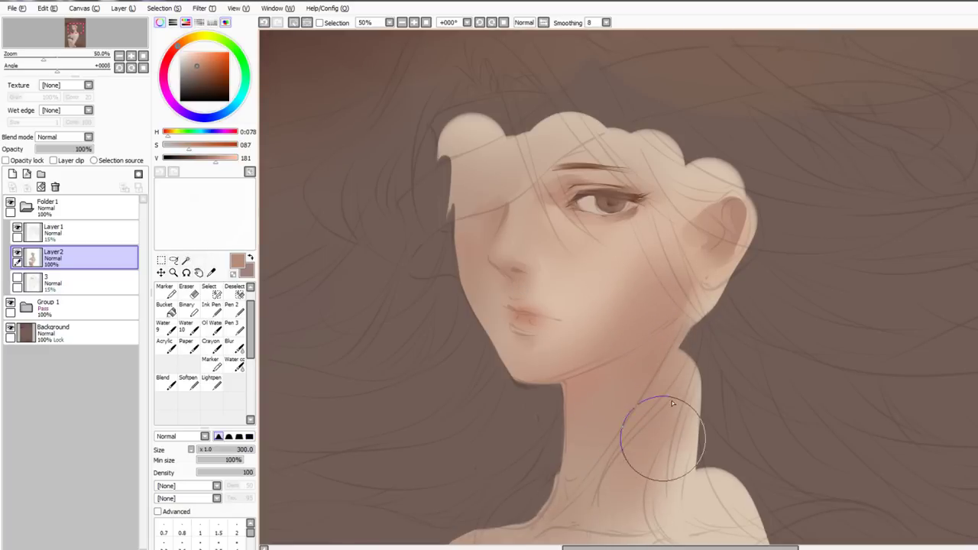
drag(663, 435, 656, 501)
drag(615, 388, 612, 434)
Draw the line between the lips from the far mouth corner with the Ink Pen in brown sampled from the eye
key(n)
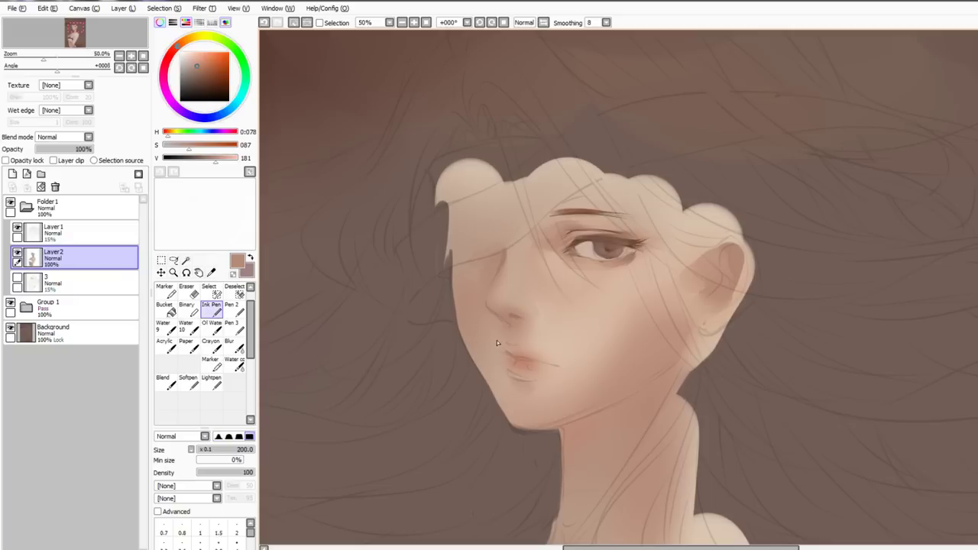
alt+click(497, 340)
alt+click(482, 316)
alt+click(609, 246)
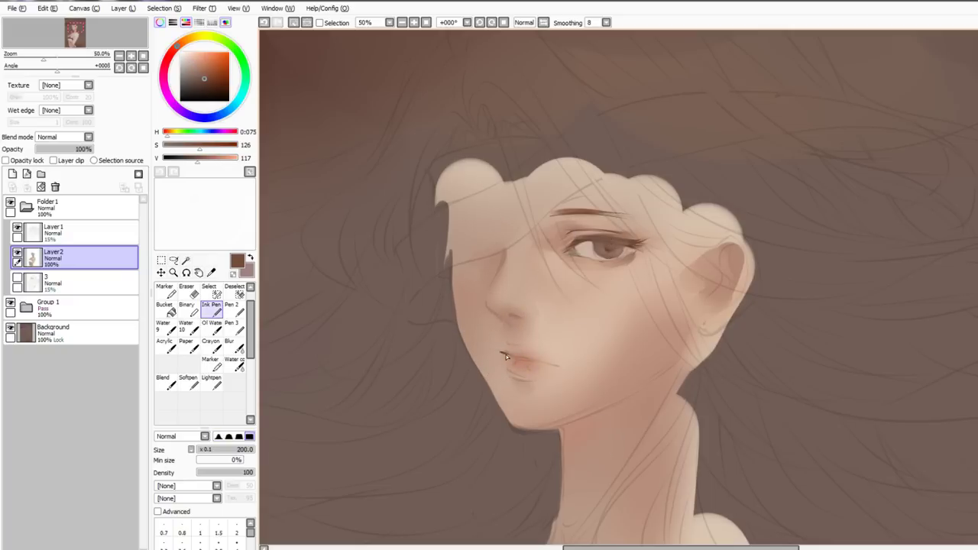
drag(515, 357, 540, 360)
key(c)
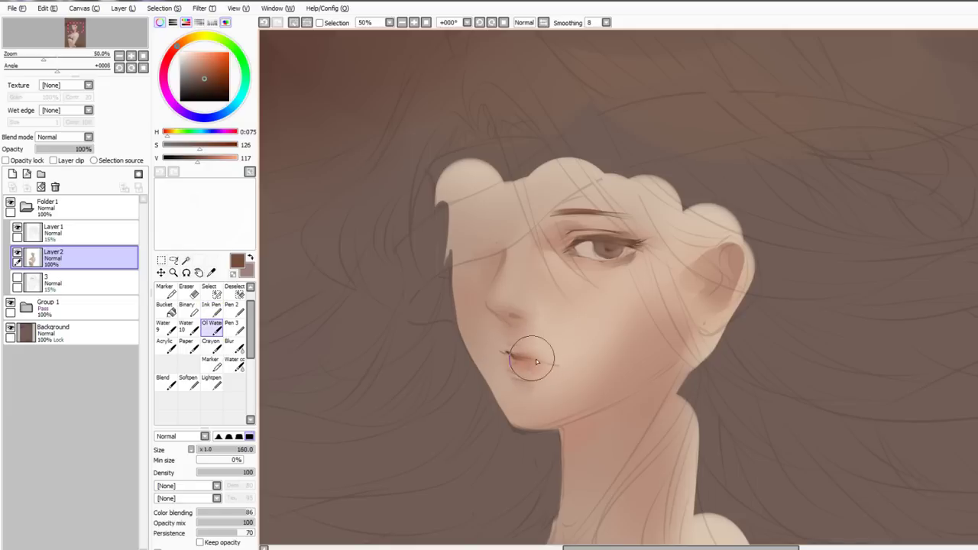
Mark the near mouth corner with a short brown Ink Pen stroke leading into the lip line, and soften it
key(b)
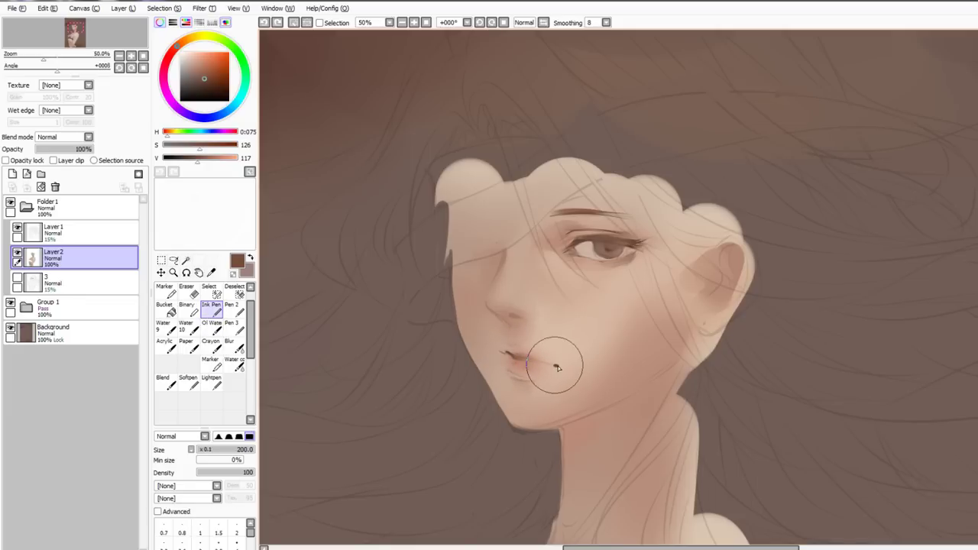
drag(555, 366, 540, 362)
key(c)
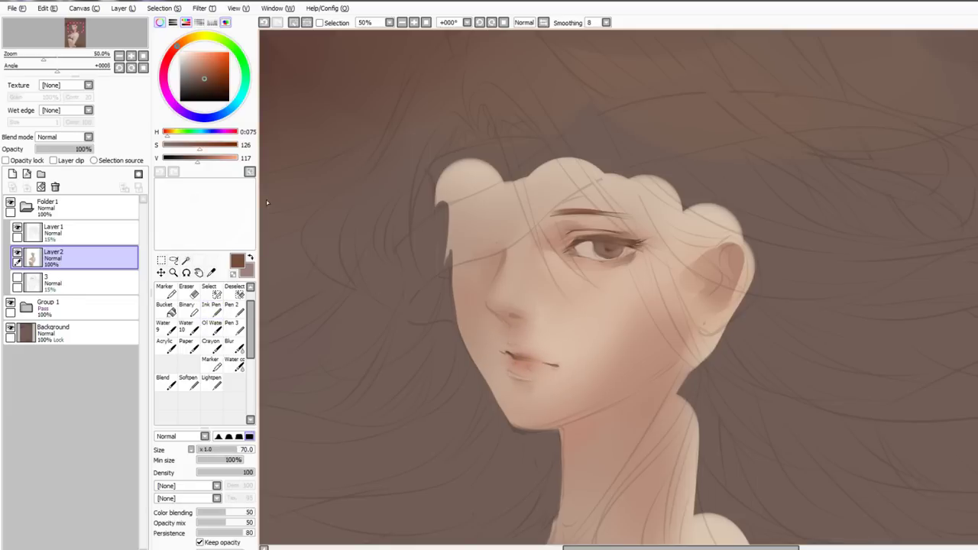
Darken the far end of the lip line with a more saturated reddish brown and blend it with Oil Water
key(b)
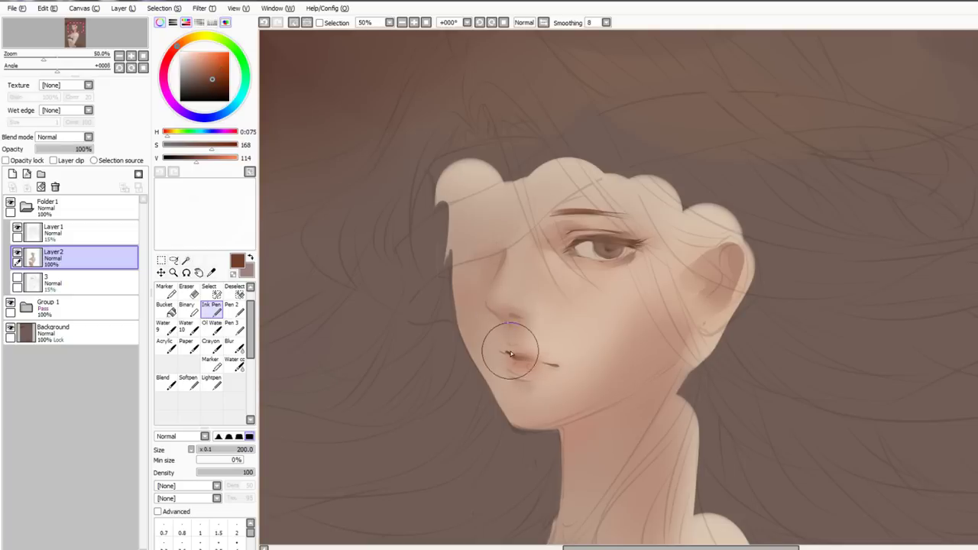
key(b)
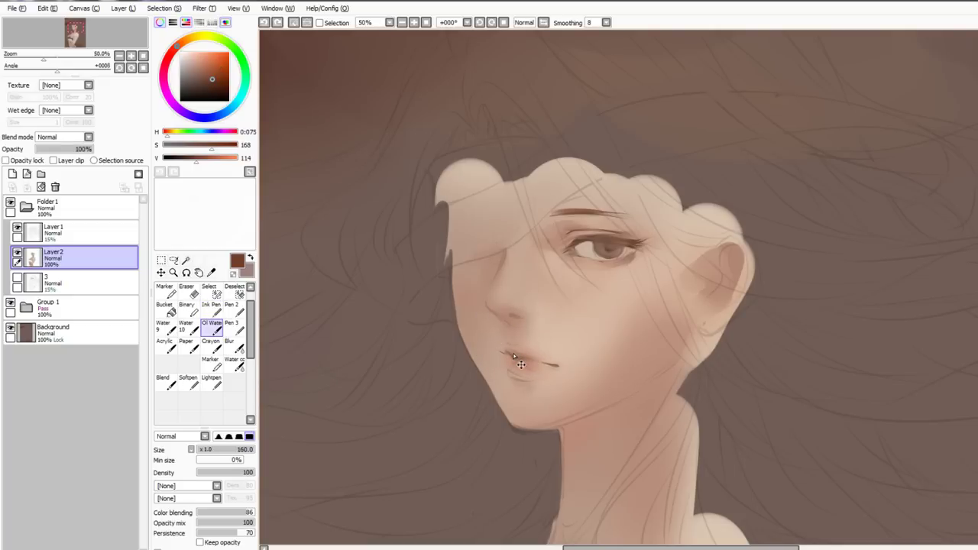
key(b)
key(b)
key(b)
Build up the lip colour with the Ink Pen in a soft reddish tone sampled from the lips, and blend it toward the near corner
alt+click(527, 365)
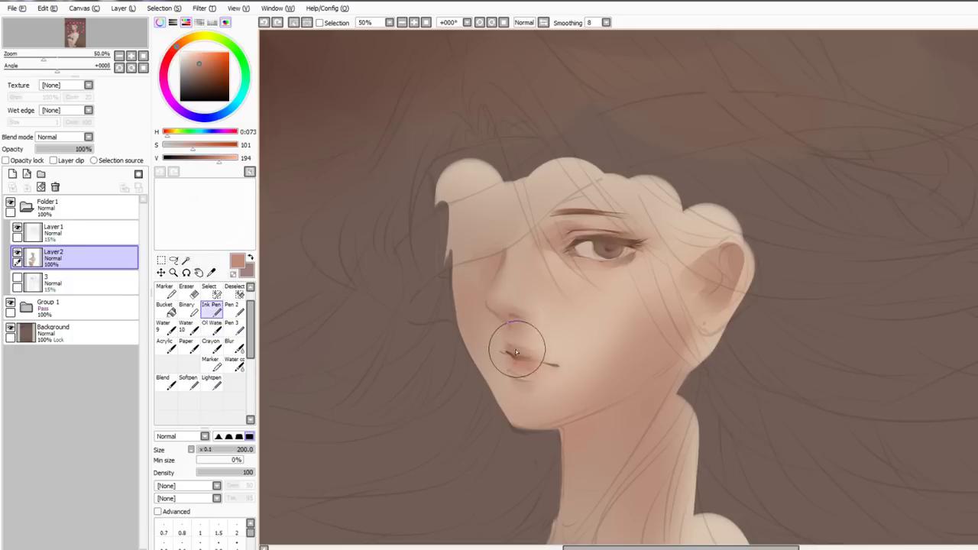
key(b)
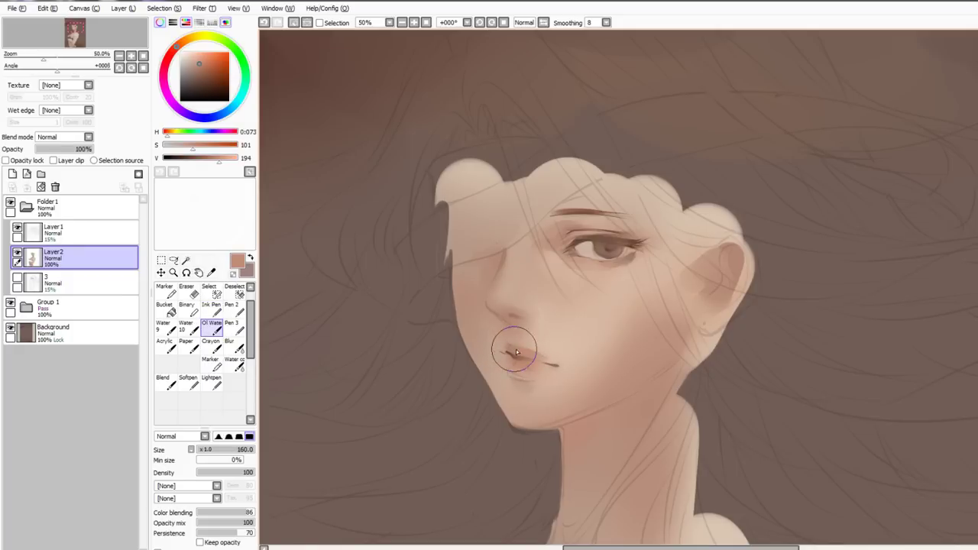
key(b)
key(b)
drag(553, 366, 544, 364)
Shape the upper lip's edge with light skin colour sampled just above the mouth, and blend it with Oil Water
alt+click(538, 346)
key(b)
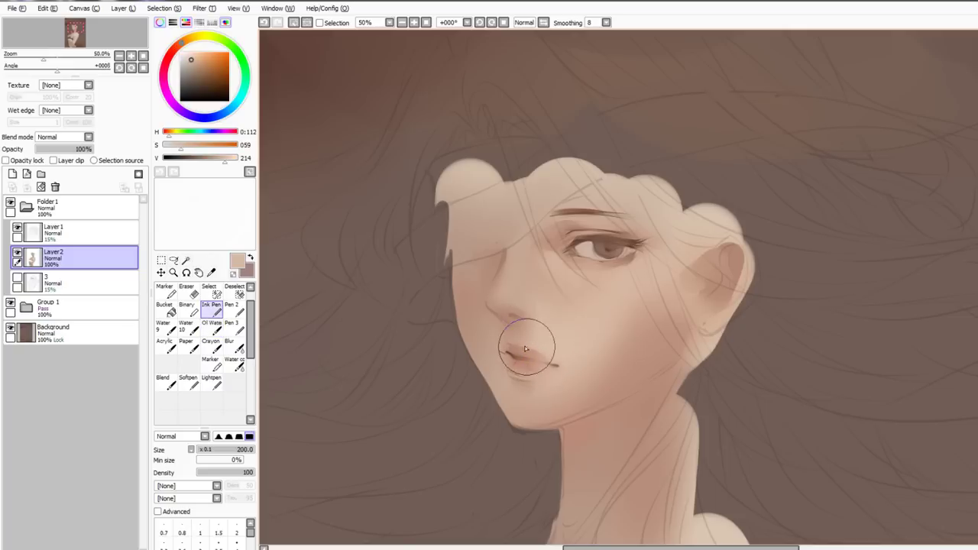
key(b)
key(n)
key(b)
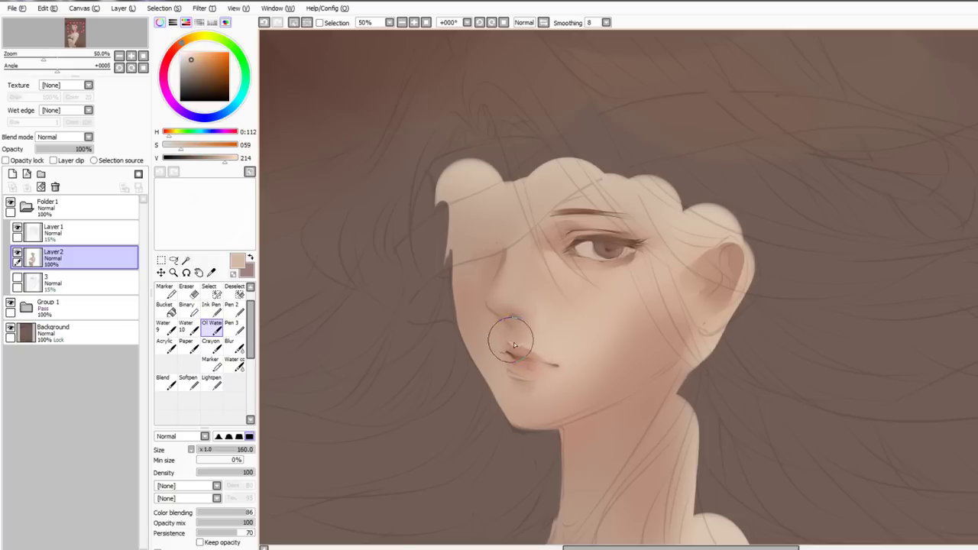
key(n)
key(b)
drag(538, 346, 509, 352)
Paint the lower lip in a reddish tone sampled from it and soften its edges
alt+click(516, 366)
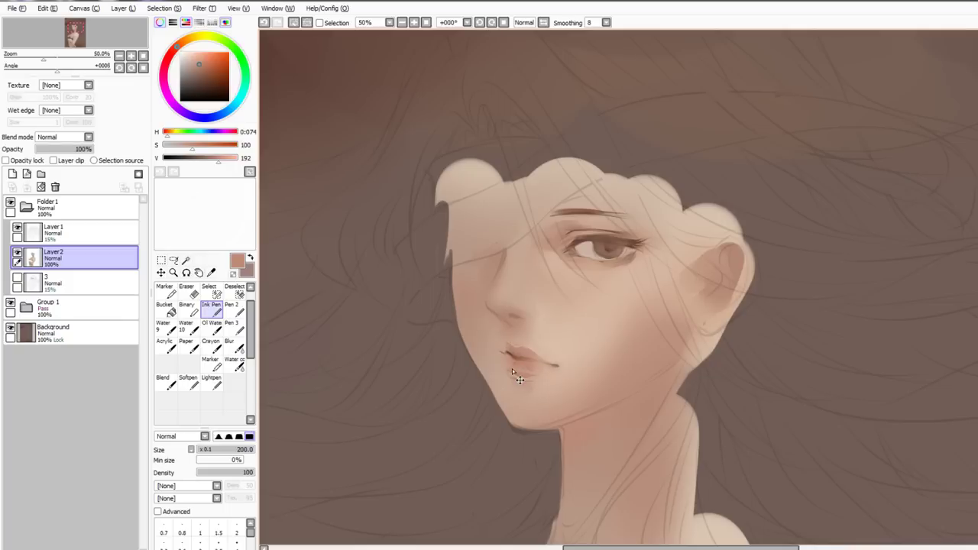
key(v)
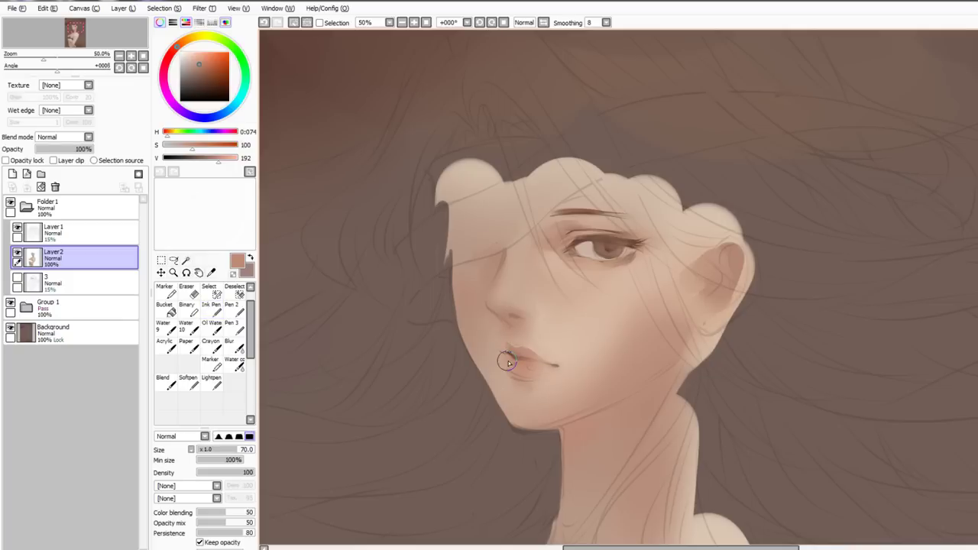
key(c)
key(n)
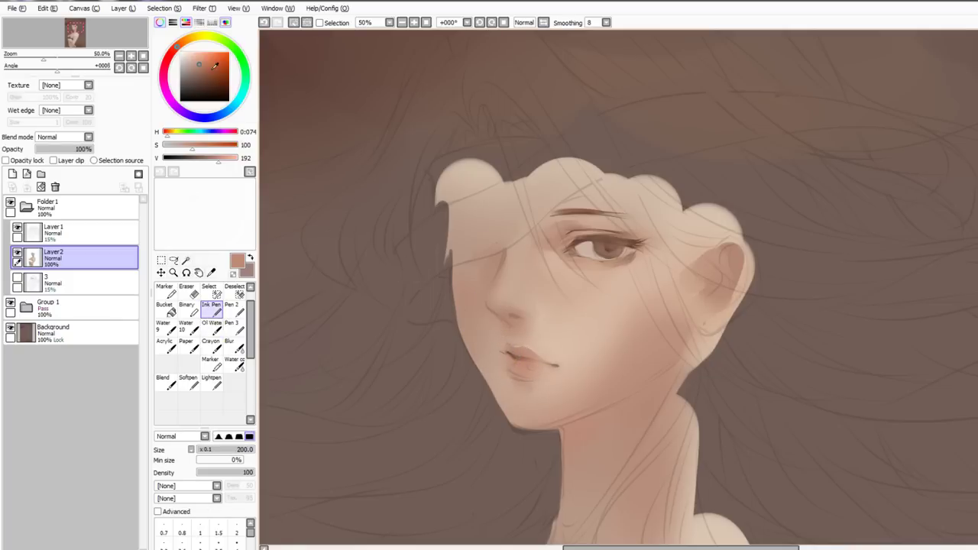
Reduce the opacity of the sketch layer Layer1 to 10% and add a new Overlay layer above Layer2
click(54, 230)
click(86, 253)
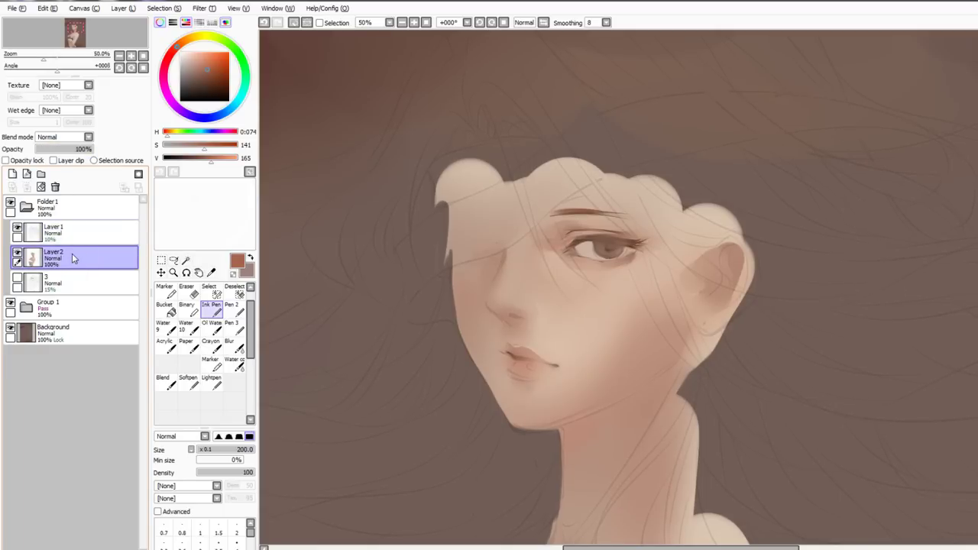
click(12, 174)
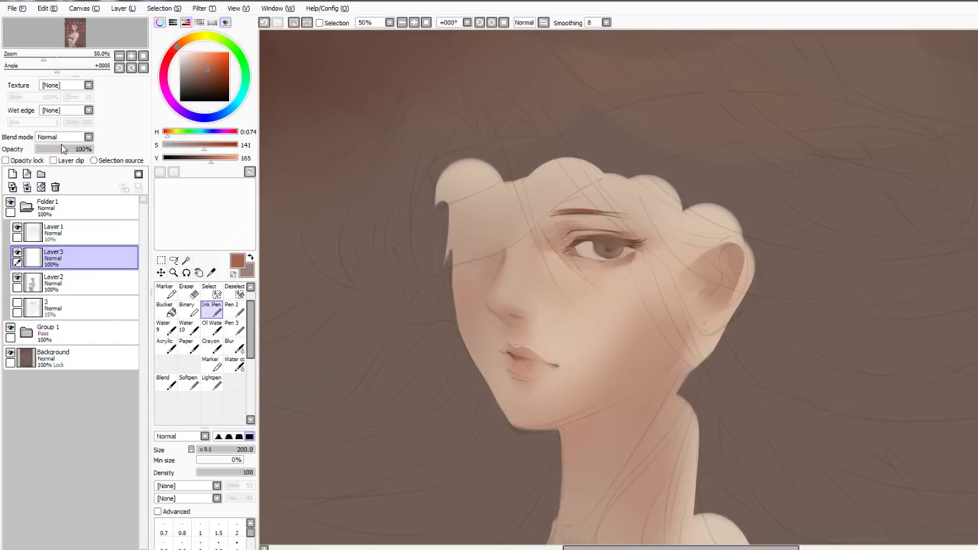
click(74, 137)
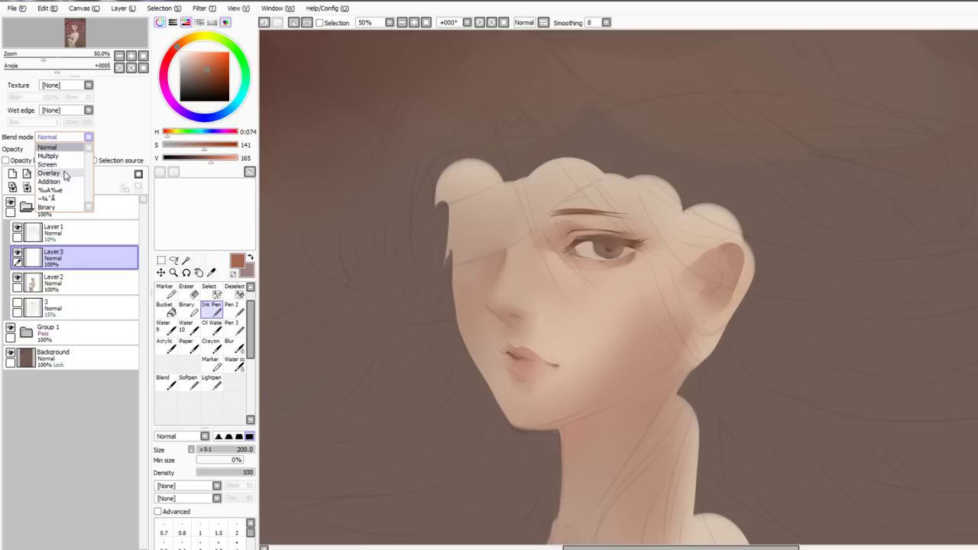
click(65, 173)
Tint the lips, cheek and eye area with a soft size 300 brush in reddish brown, and merge the Overlay layer into Layer2
key(b)
drag(502, 362, 544, 365)
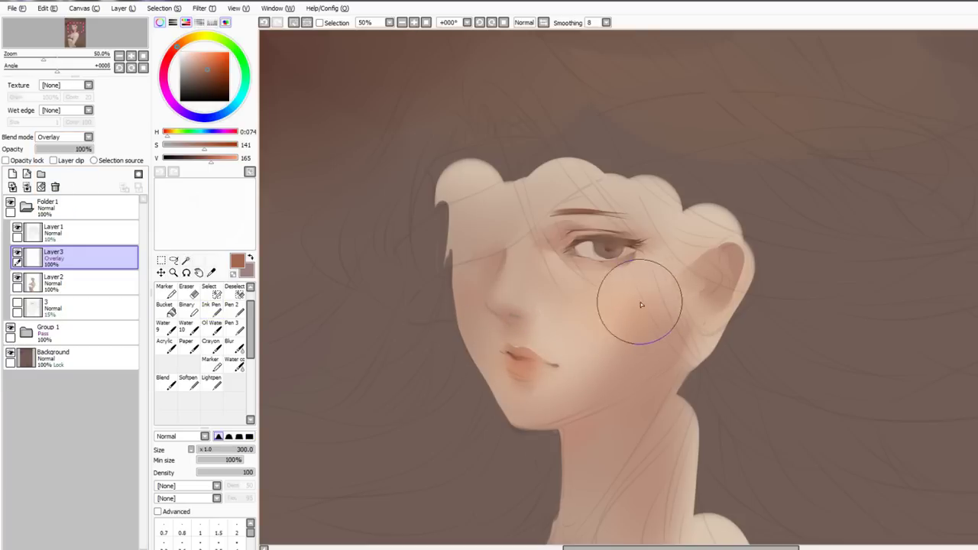
drag(591, 258, 622, 249)
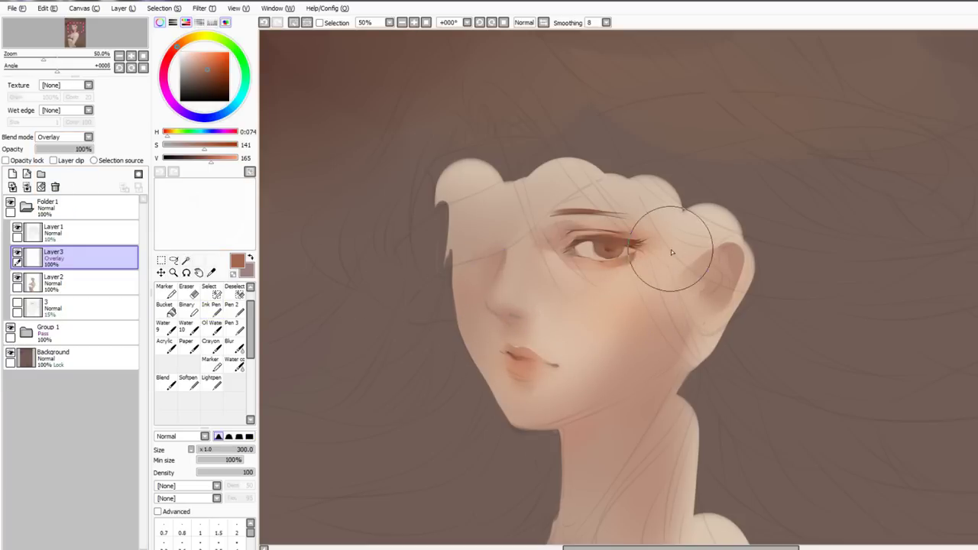
key(ctrl+z)
key(ctrl+e)
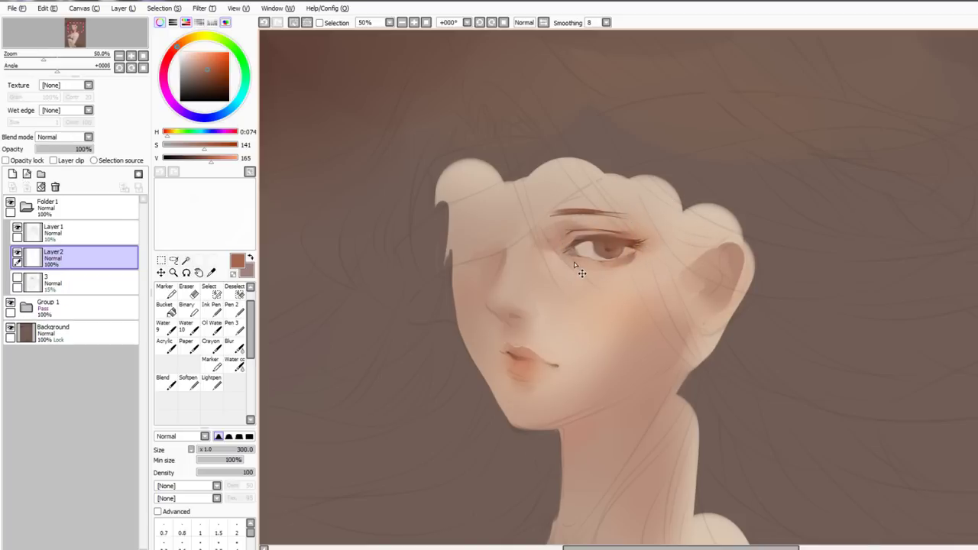
Shape the underside of the lower lip with the Ink Pen in sampled light skin colour, and blend the stroke into the chin
click(16, 227)
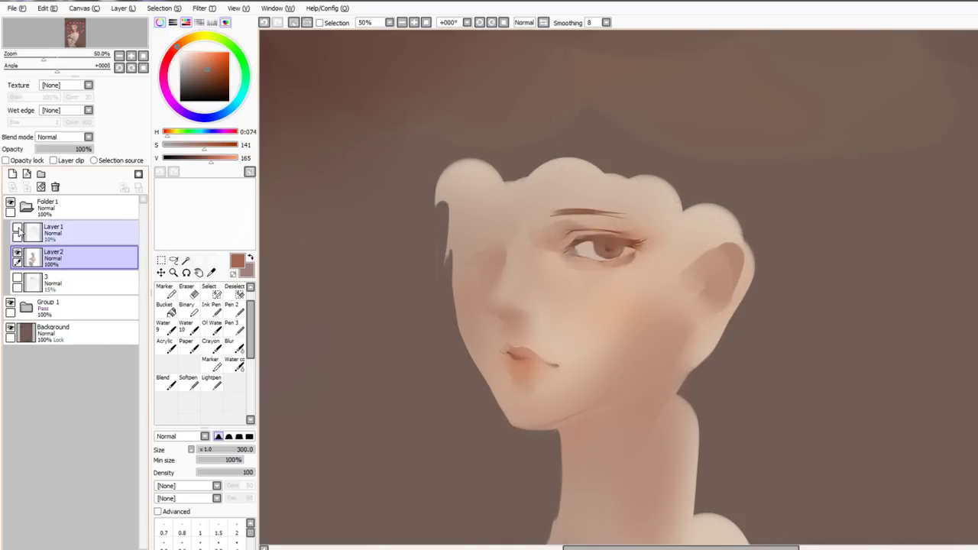
click(211, 308)
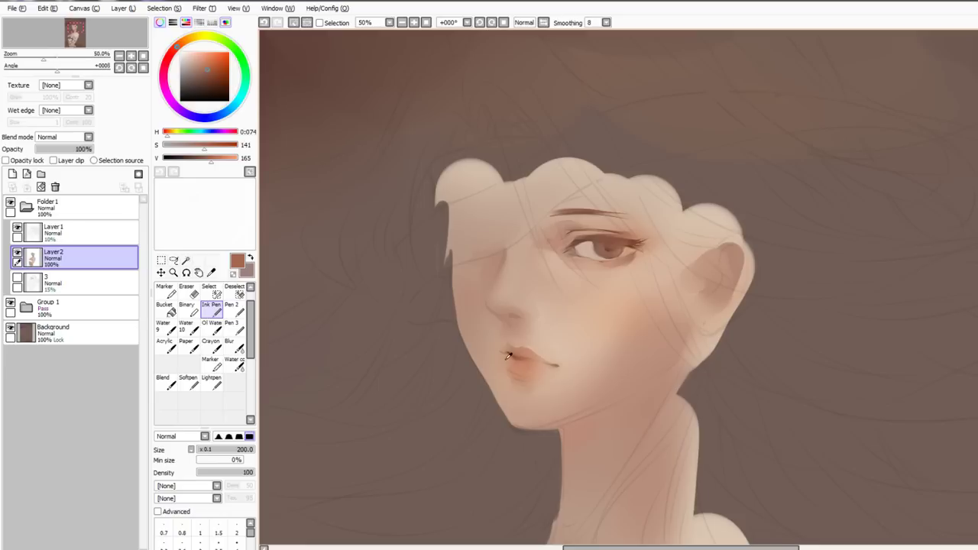
key(ctrl+z)
mouse_move(510, 373)
mouse_down()
mouse_move(532, 376)
mouse_move(530, 401)
mouse_move(563, 388)
mouse_up()
key(c)
key(n)
right_click(576, 322)
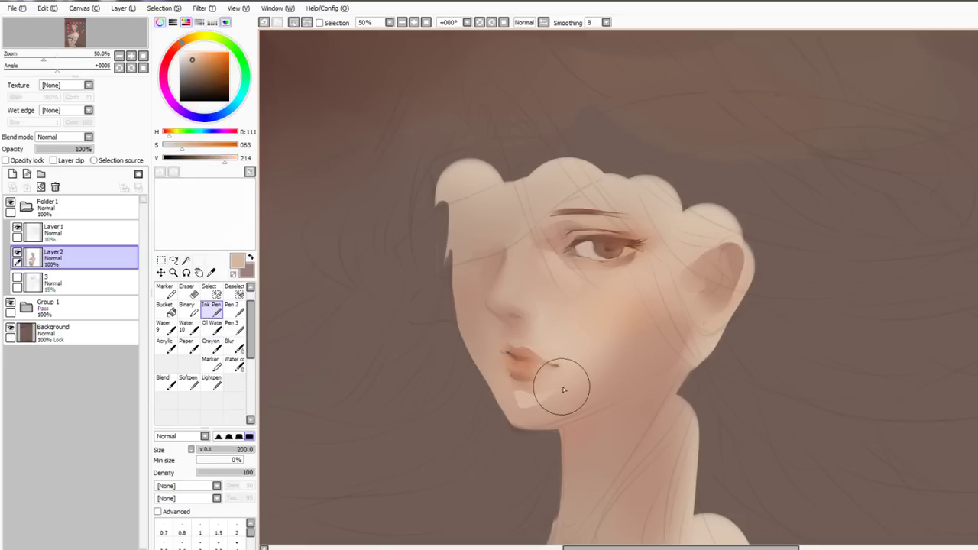
key(c)
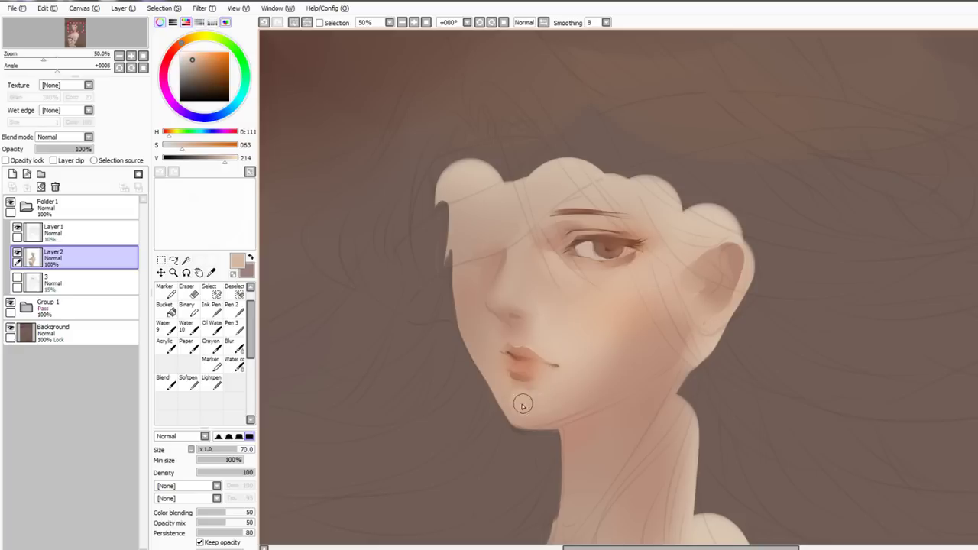
Refine the near mouth corner and add a light highlight on the lower lip in sampled skin tones, blended with Oil Water
key(n)
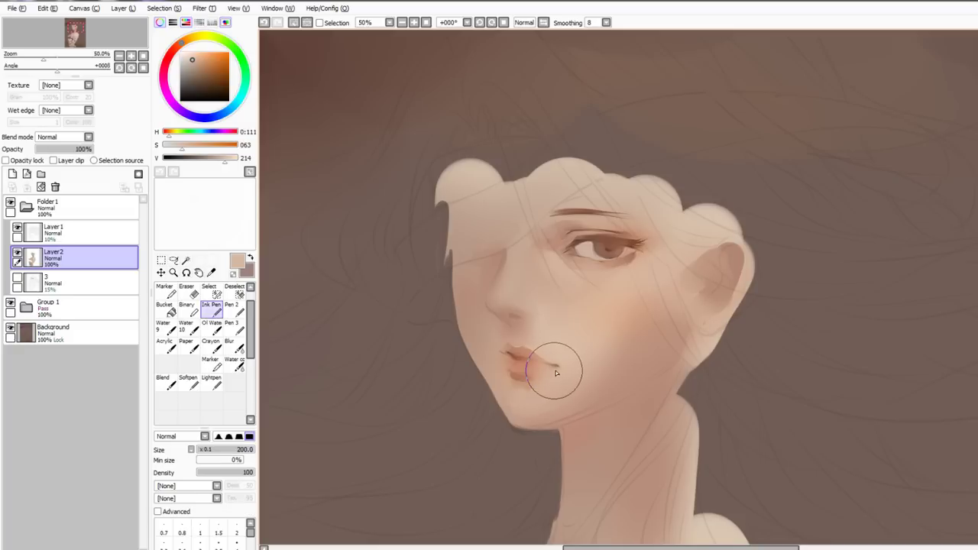
alt+click(556, 359)
key(c)
drag(548, 373, 543, 364)
right_click(541, 369)
key(n)
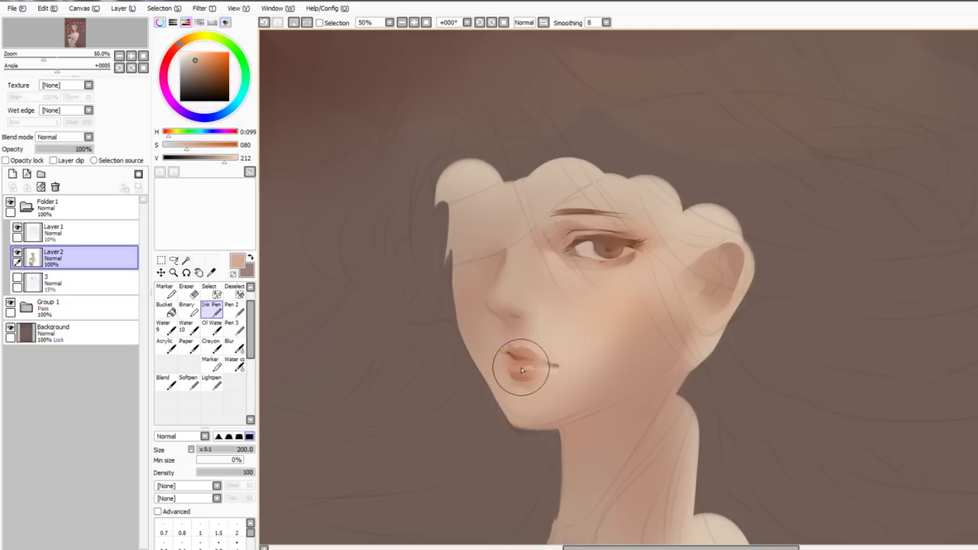
key(n)
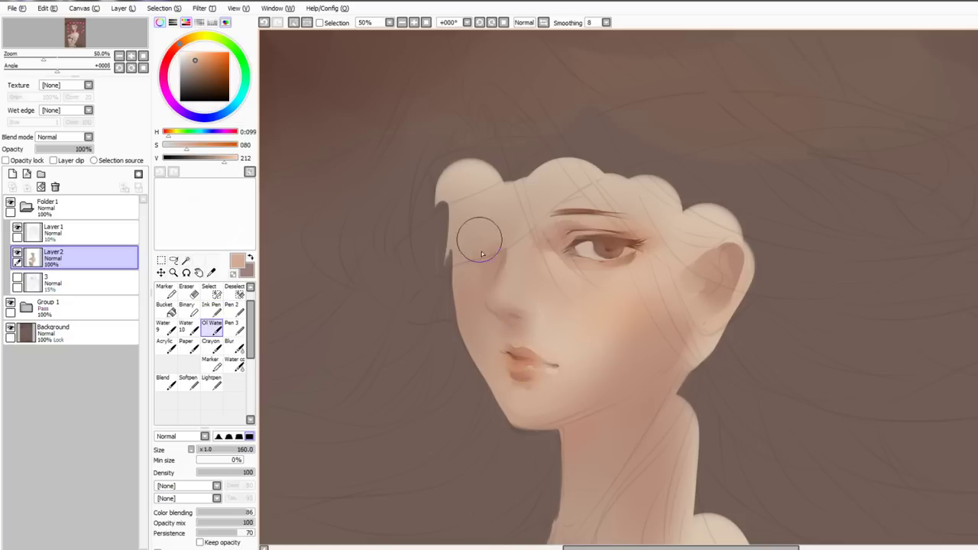
Hide the sketch layer Layer1
key(n)
click(17, 227)
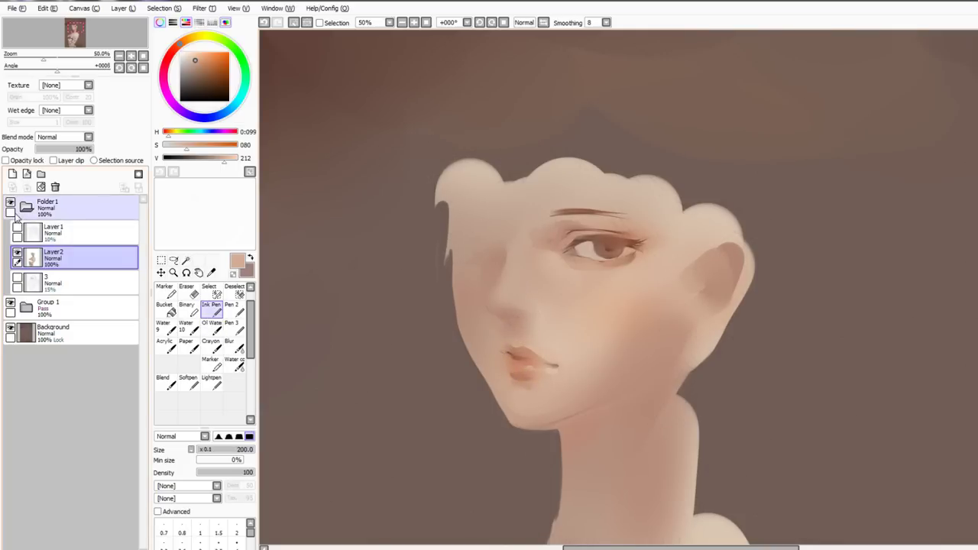
Try to define the far side of the nose bridge and tip with Ink Pen strokes in sampled brown and reddish brown
right_click(585, 214)
drag(505, 253, 496, 274)
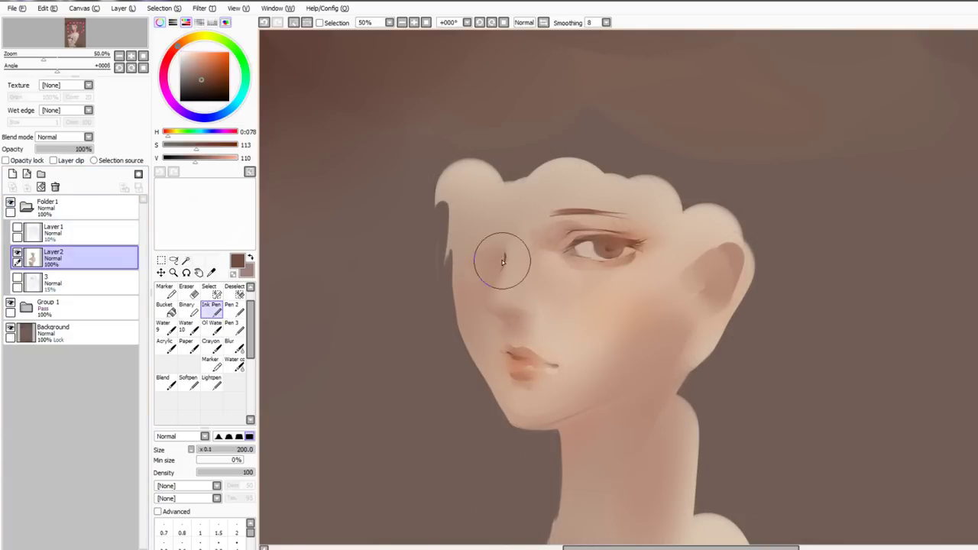
alt+click(514, 354)
key(n)
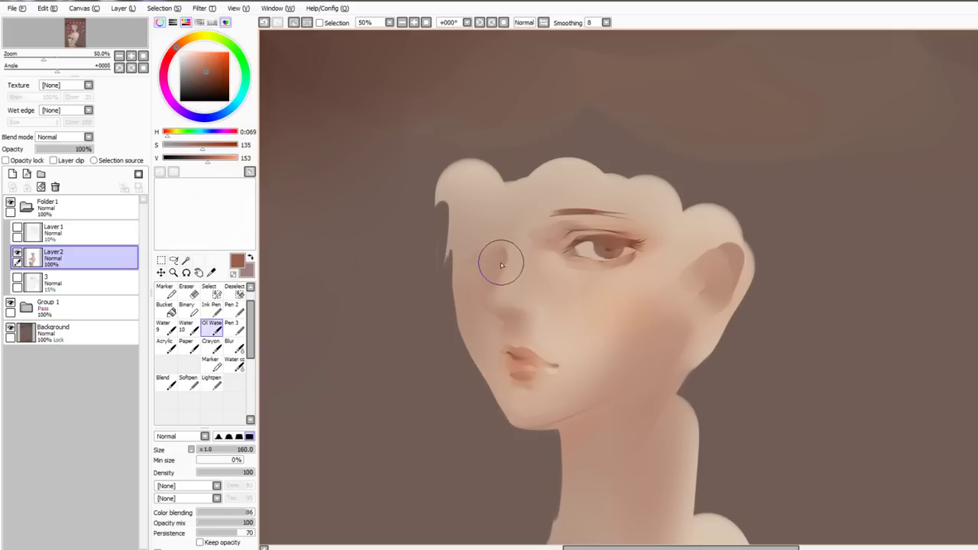
key(n)
drag(504, 258, 502, 275)
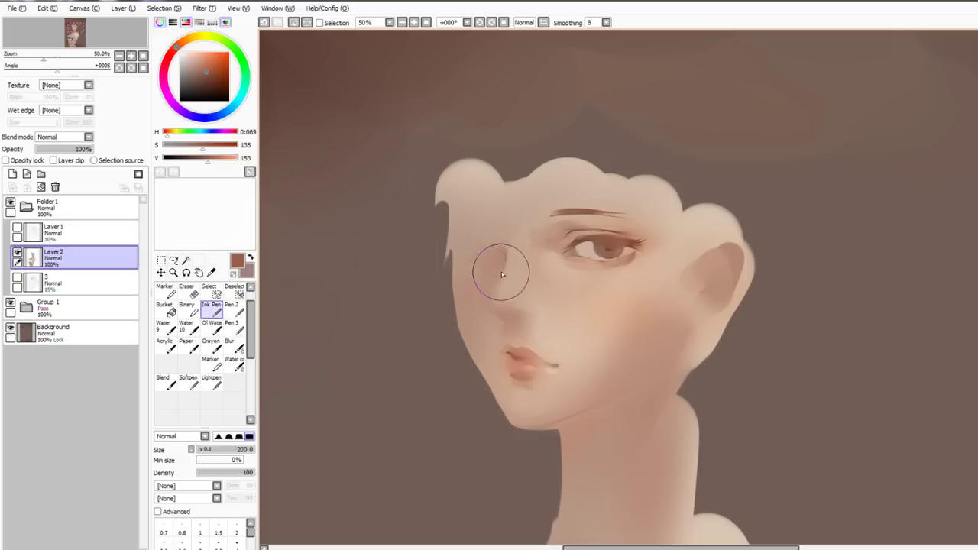
mouse_move(491, 309)
mouse_down()
mouse_move(509, 325)
mouse_move(501, 313)
mouse_up()
key(ctrl+z)
key(ctrl+z)
key(ctrl+z)
key(ctrl+z)
drag(506, 258, 495, 311)
key(ctrl+z)
Draw the underside of the nose from the tip to the nostril with the Ink Pen in reddish brown, and soften the line
key(c)
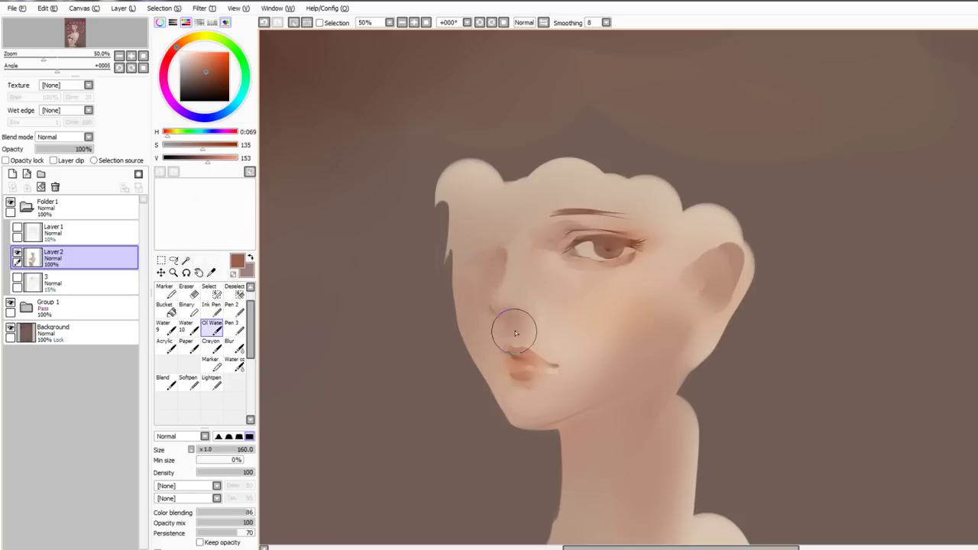
key(n)
key(ctrl+z)
drag(510, 323, 513, 326)
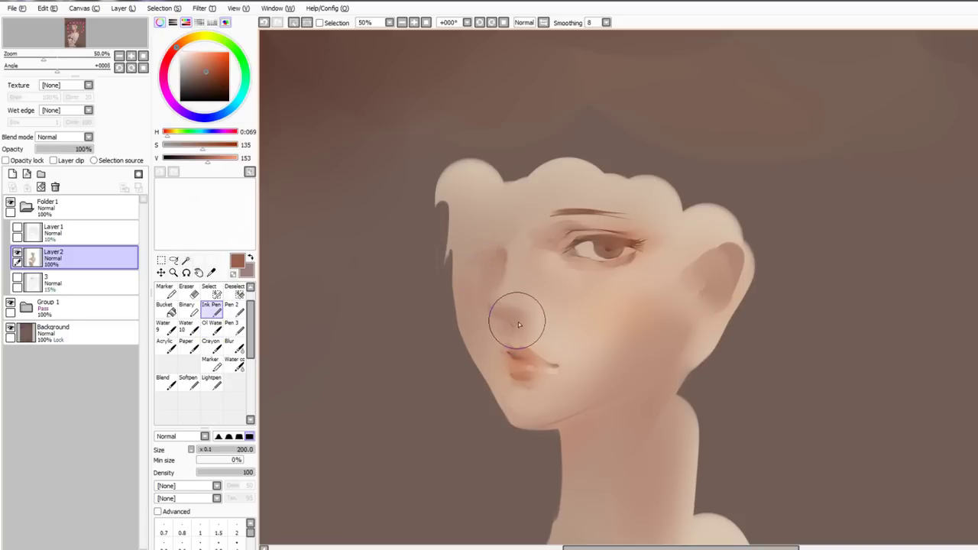
key(ctrl+z)
drag(492, 306, 518, 328)
key(c)
key(n)
key(c)
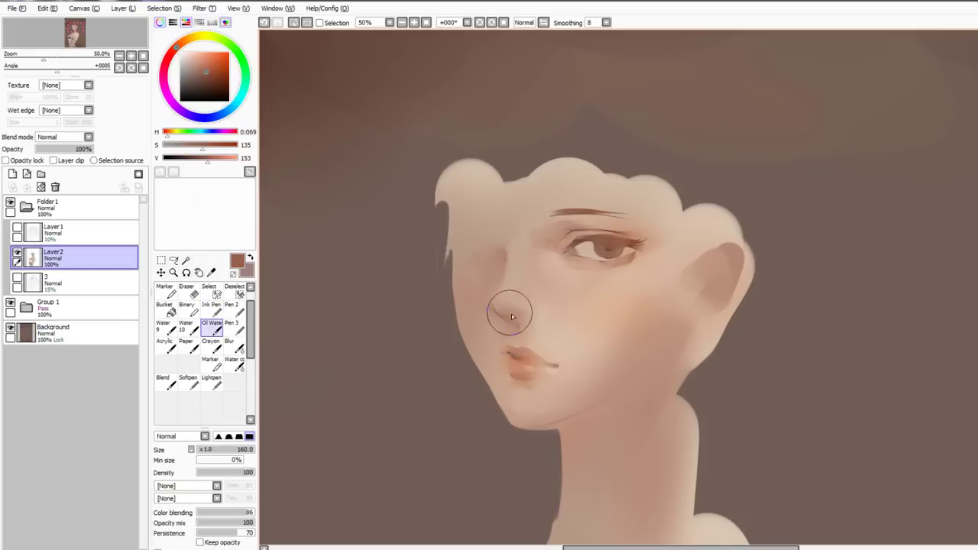
key(v)
drag(517, 315, 525, 318)
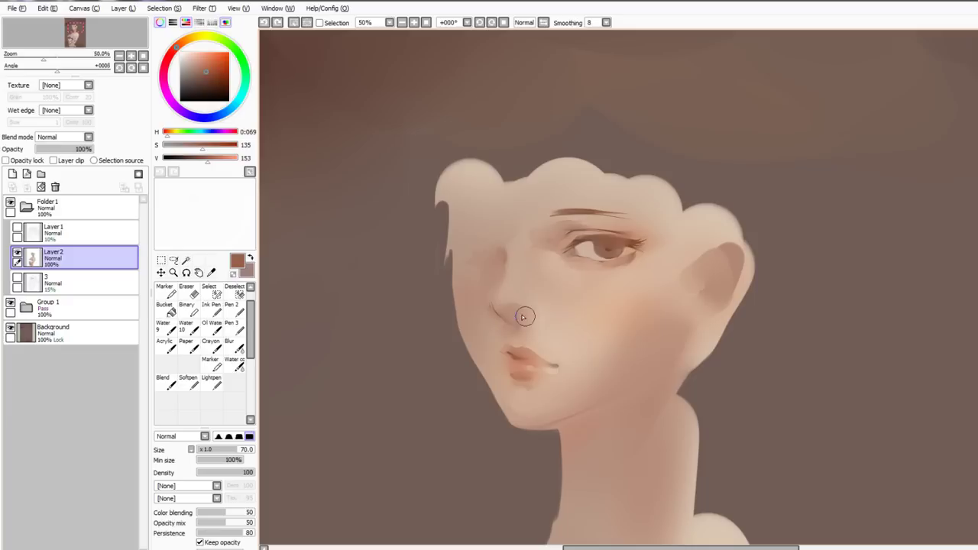
Strengthen the far end of the lower lip with a reddish tone sampled from the mouth, and blend it with Oil Water
key(n)
alt+click(498, 360)
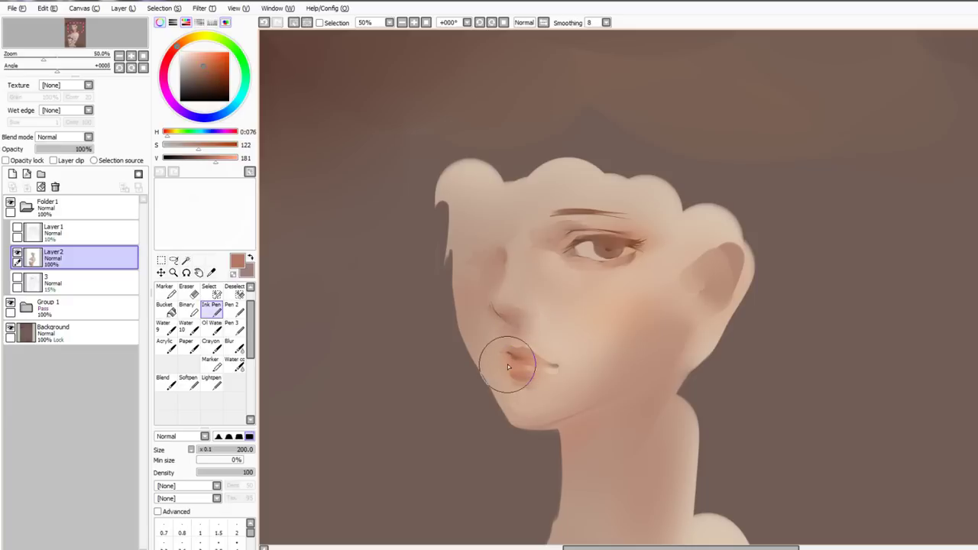
key(v)
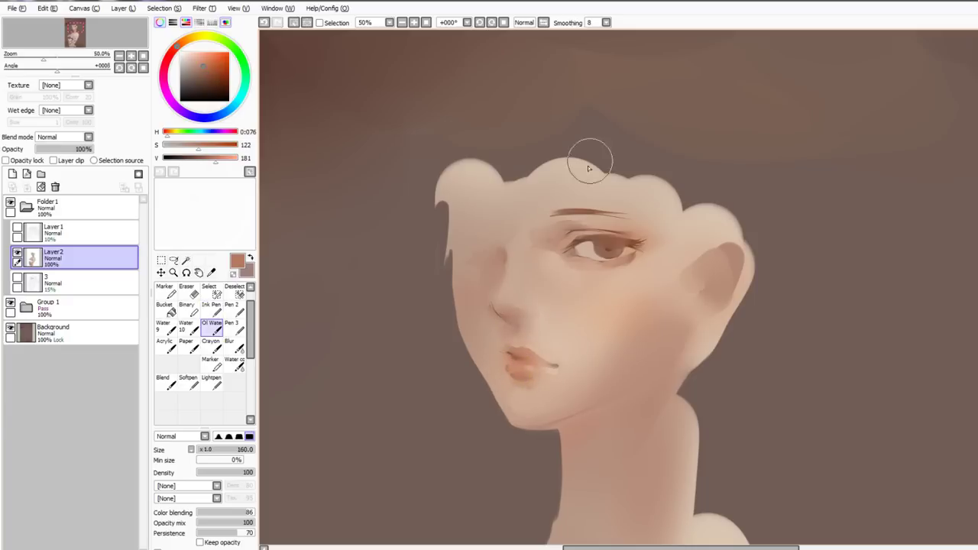
Mark the nostril with a short dark brown Ink Pen stroke, and clean up the nose tip with sampled light skin colour
key(n)
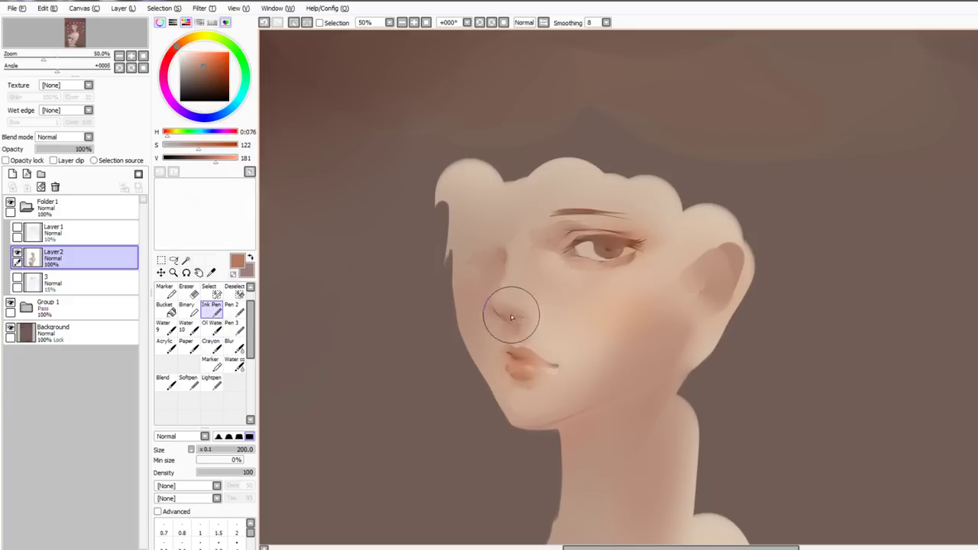
alt+click(553, 282)
key(ctrl+z)
drag(520, 320, 529, 320)
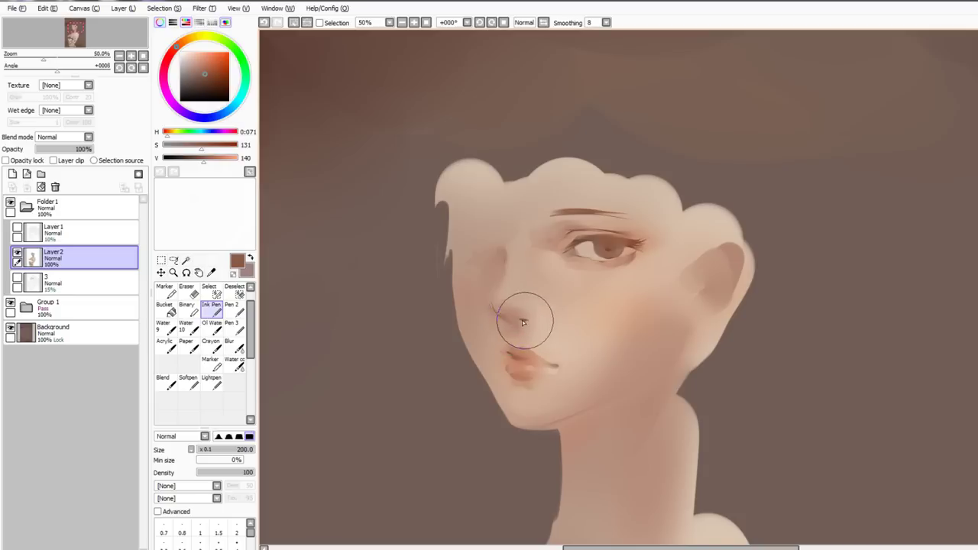
key(v)
key(n)
alt+click(500, 293)
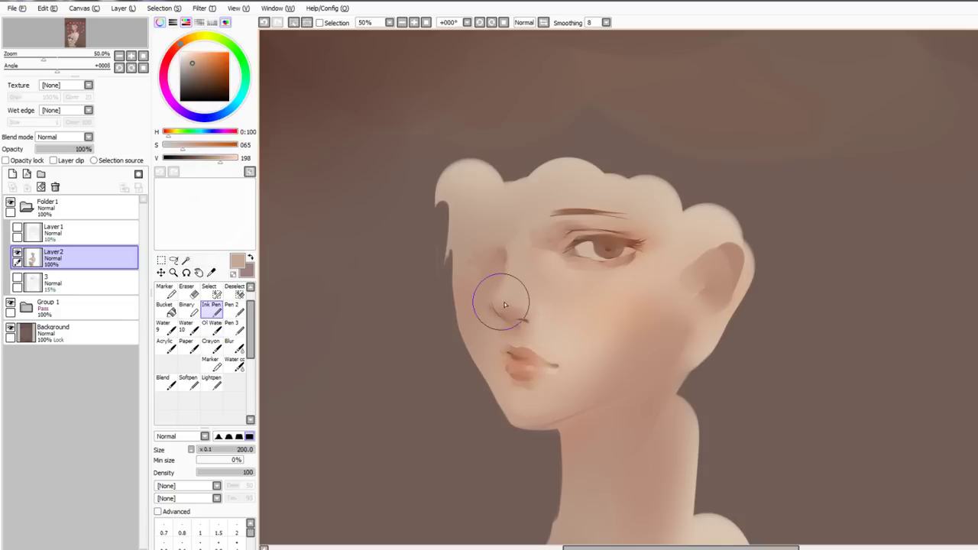
key(v)
Define the near wing of the nose with short Ink Pen strokes in sampled skin and shadow tones, and blend with Oil Water
alt+click(561, 319)
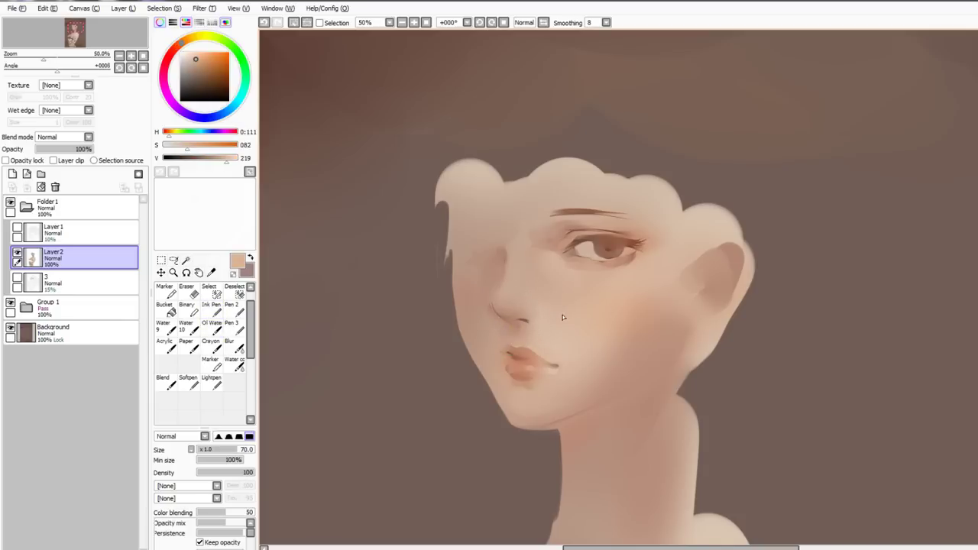
key(n)
mouse_move(531, 318)
mouse_down()
mouse_move(520, 320)
mouse_move(538, 321)
mouse_move(536, 312)
mouse_move(538, 322)
mouse_up()
key(ctrl+z)
alt+click(521, 358)
key(v)
key(n)
key(ctrl+z)
alt+click(577, 318)
key(ctrl+z)
alt+click(564, 315)
alt+click(524, 322)
key(v)
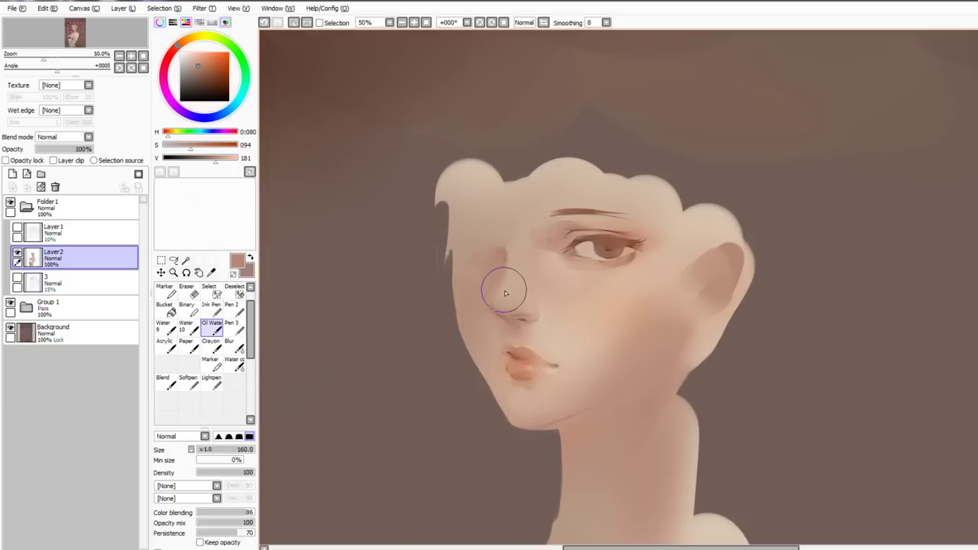
key(n)
drag(508, 259, 496, 295)
key(ctrl+z)
mouse_move(507, 256)
mouse_down()
mouse_move(487, 302)
mouse_move(496, 293)
mouse_move(497, 318)
mouse_up()
key(ctrl+z)
Shade the far side of the nose bridge and the far cheek with a sampled skin tone, and blend the strokes smoothly
key(c)
key(v)
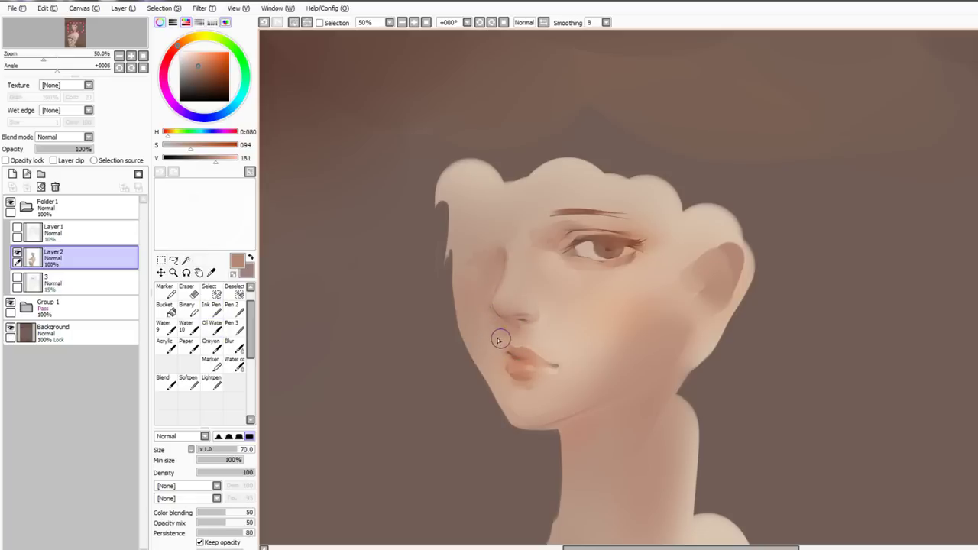
drag(464, 321, 498, 249)
key(n)
right_click(472, 312)
drag(468, 277, 482, 315)
key(v)
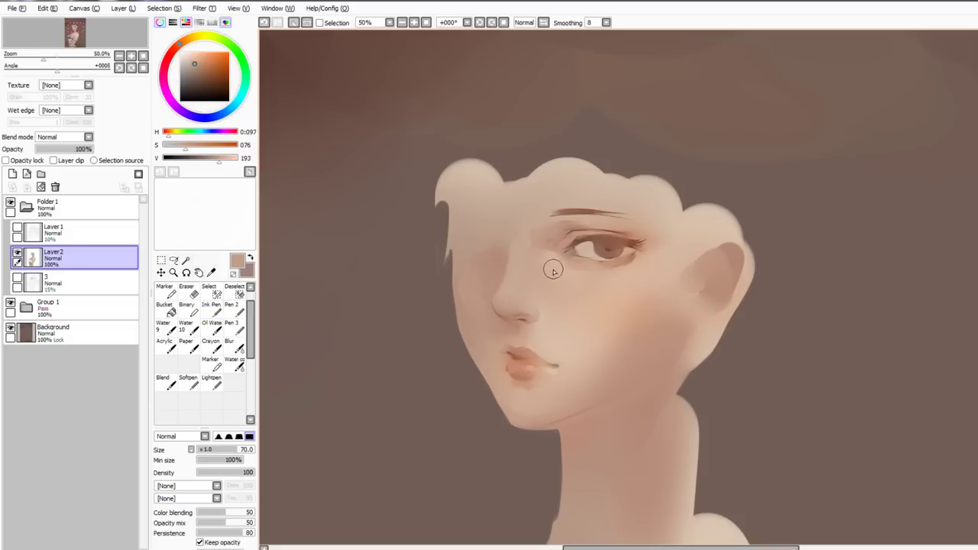
key(n)
right_click(550, 340)
key(ctrl+z)
drag(526, 243, 513, 290)
key(ctrl+z)
key(v)
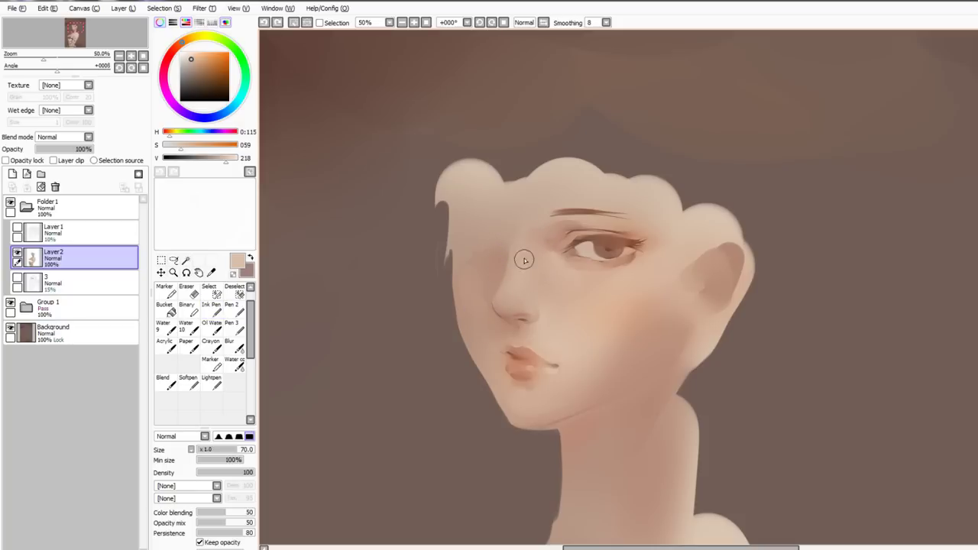
key(c)
drag(501, 314, 523, 317)
key(ctrl+z)
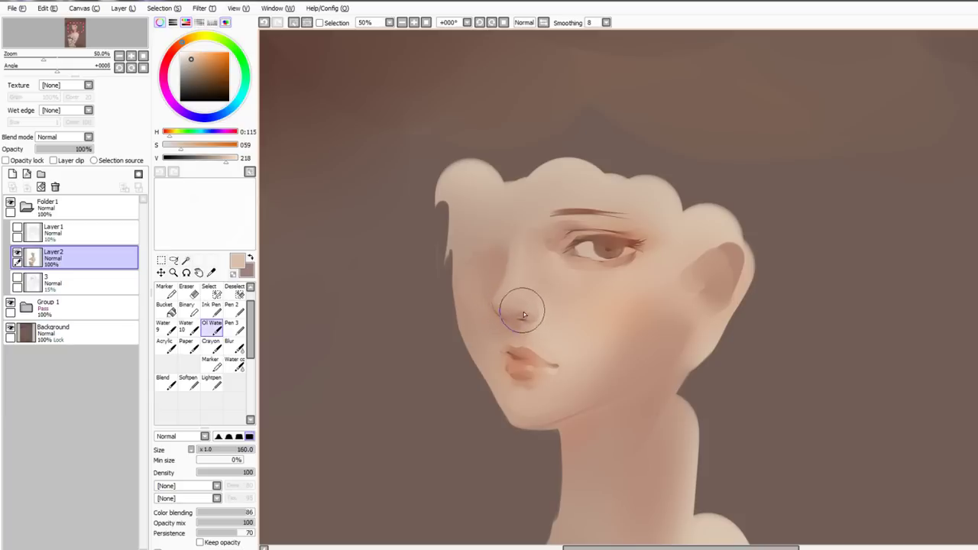
key(ctrl+z)
Redraw the nostril and the underside of the nose with short Ink Pen strokes in sampled skin and reddish-brown tones
right_click(525, 309)
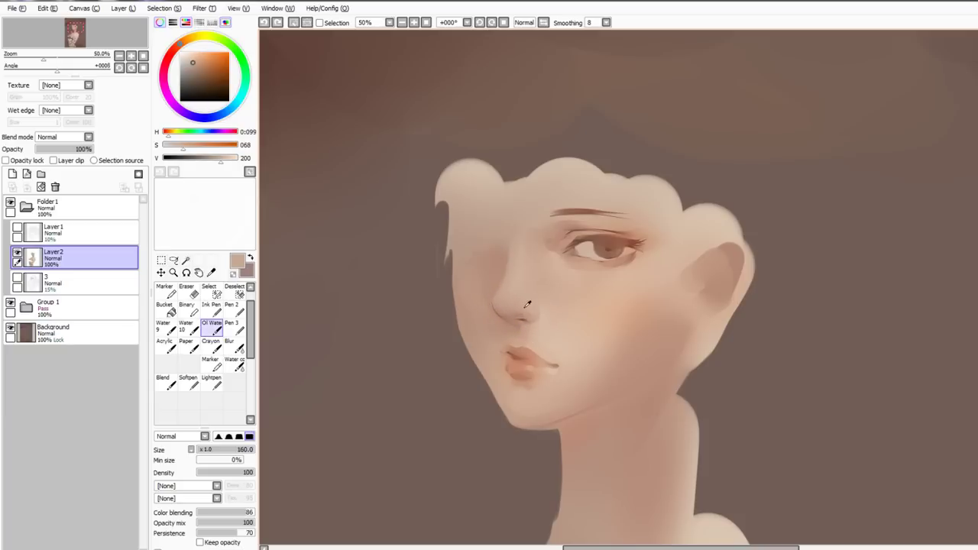
drag(522, 311, 528, 313)
key(n)
alt+click(526, 315)
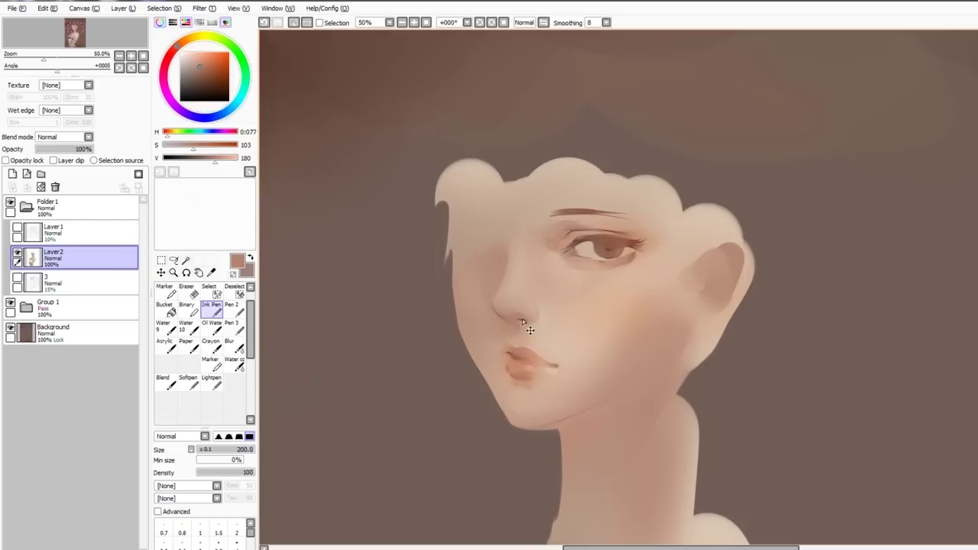
drag(523, 318, 521, 319)
alt+click(526, 315)
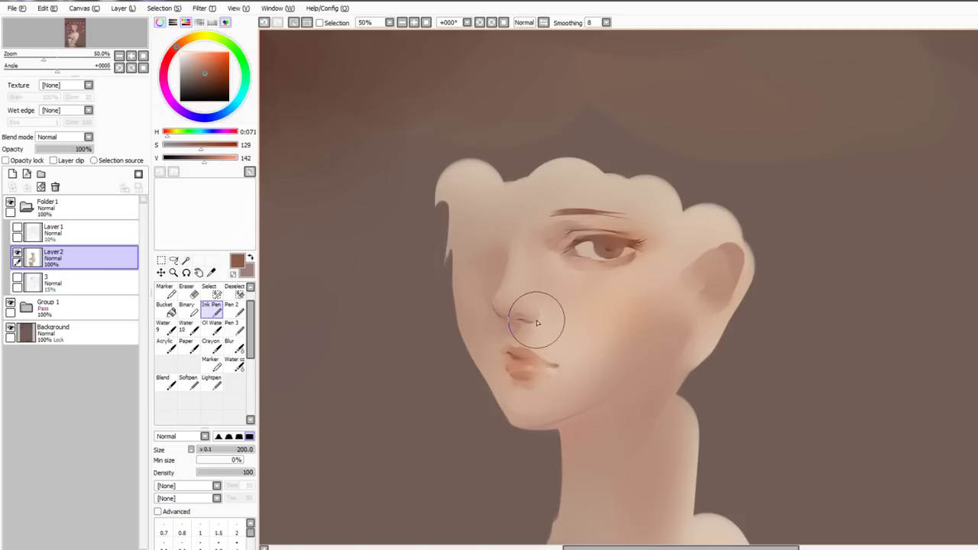
Clean up the skin beside the nostril with sampled light skin colour, blend it with Oil Water, and reduce that brush to size 50
alt+click(532, 330)
alt+click(540, 327)
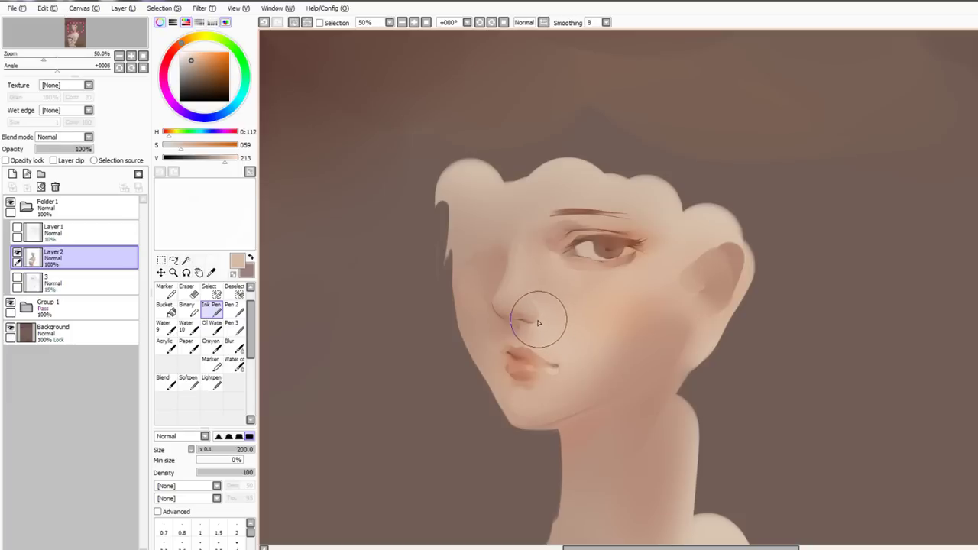
key(c)
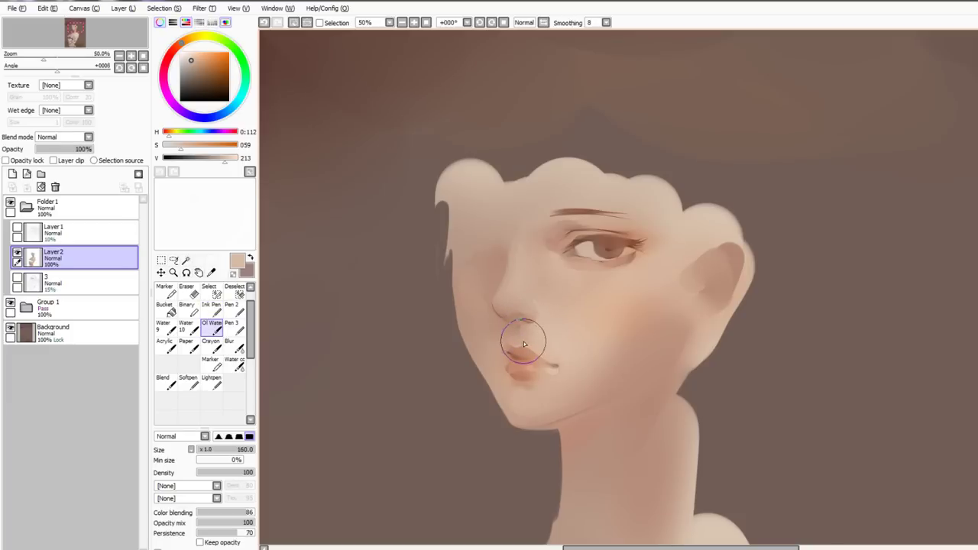
key(bracketleft)
key(bracketleft)
key(bracketleft)
key(bracketleft)
key(bracketleft)
key(bracketleft)
Darken the line between the lips with the Ink Pen in brown sampled from the eye, and blend it using a sampled lip colour
key(n)
alt+click(627, 241)
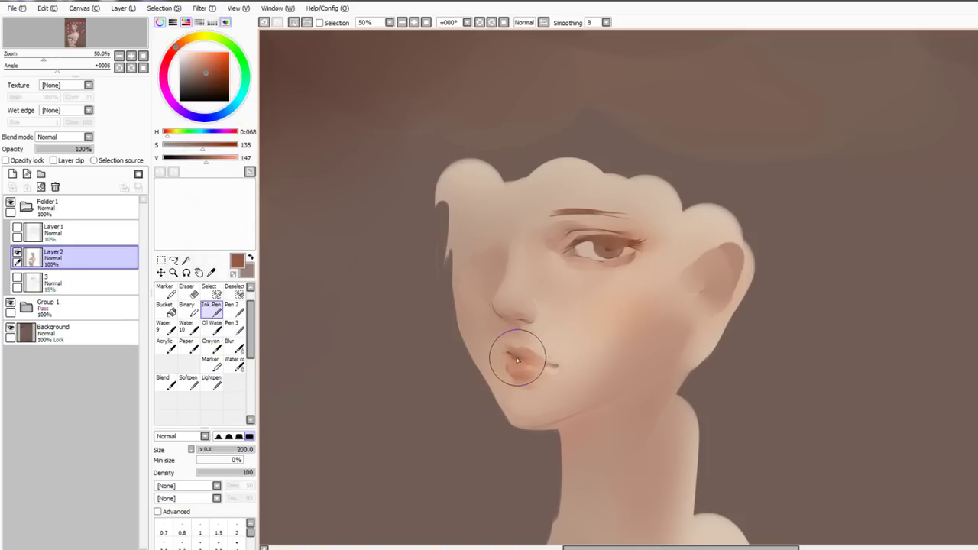
mouse_move(518, 360)
mouse_down()
mouse_move(542, 364)
mouse_move(522, 359)
mouse_up()
key(ctrl+z)
key(ctrl+z)
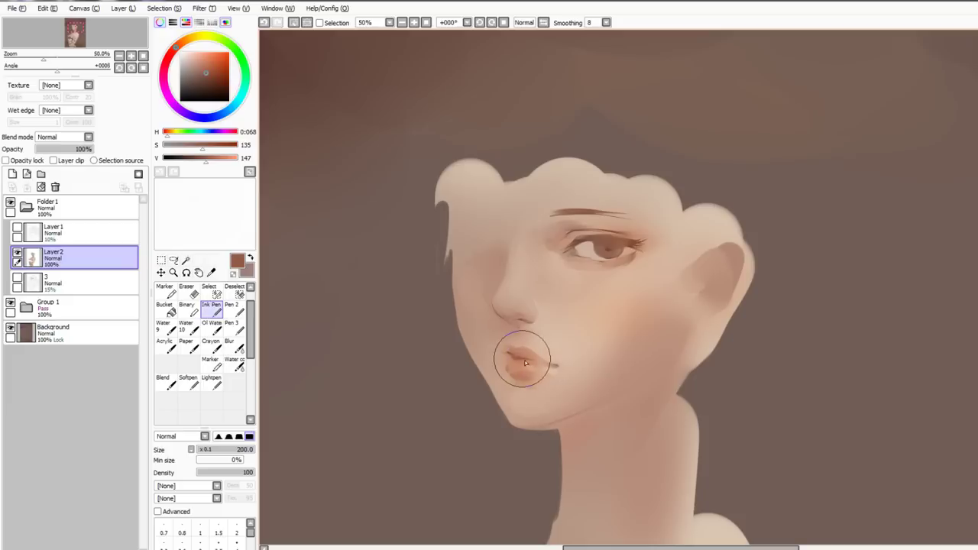
alt+click(518, 350)
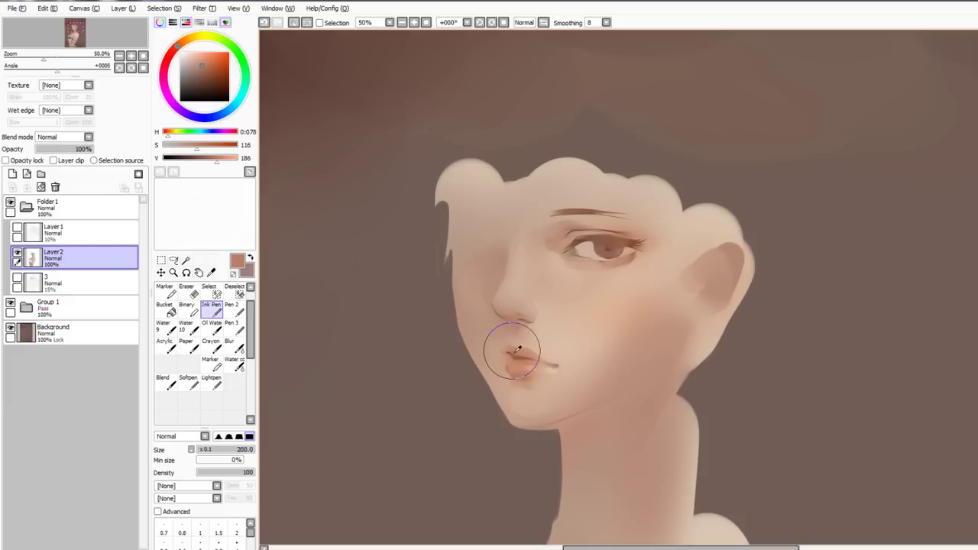
key(v)
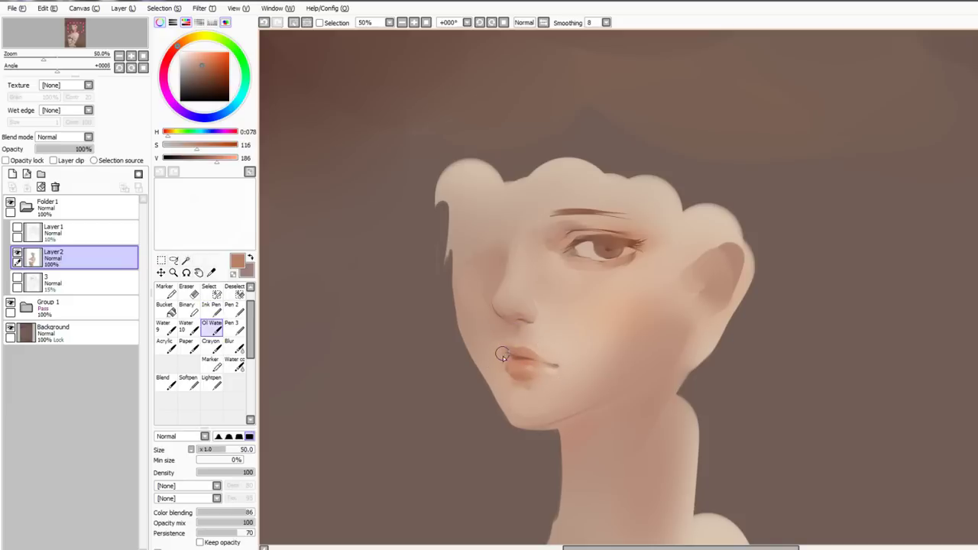
Refine the far end of the lips with Ink Pen strokes in sampled skin and lip colours, and soften with Oil Water
alt+click(500, 362)
key(n)
drag(502, 352, 501, 351)
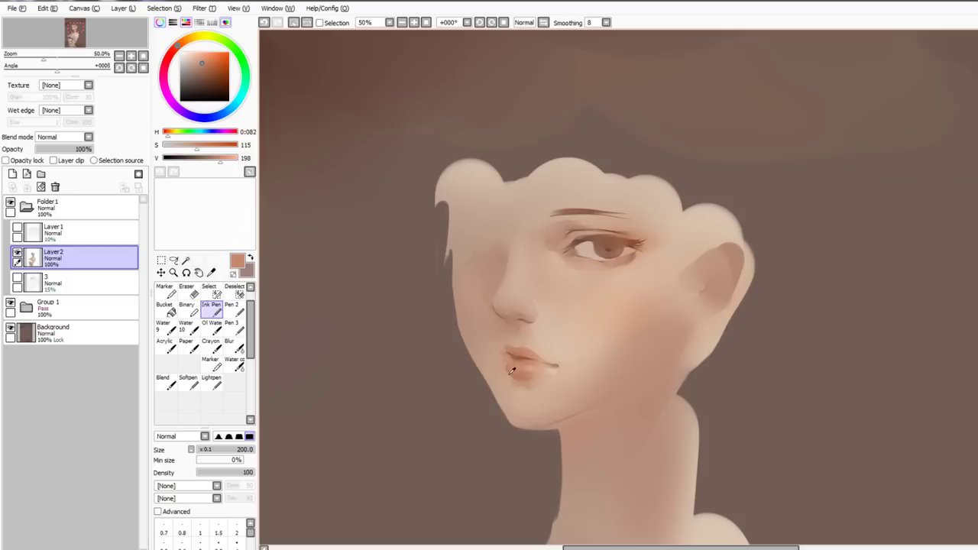
alt+click(511, 372)
key(n)
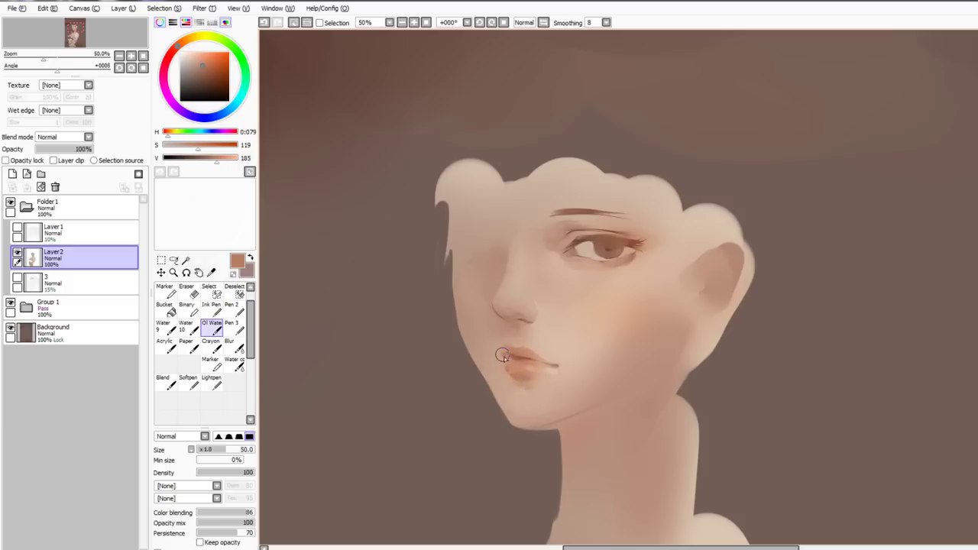
Accent the far mouth corner in sampled reddish brown, and trim its outer edge with light skin colour sampled beside it
key(n)
alt+click(506, 359)
key(n)
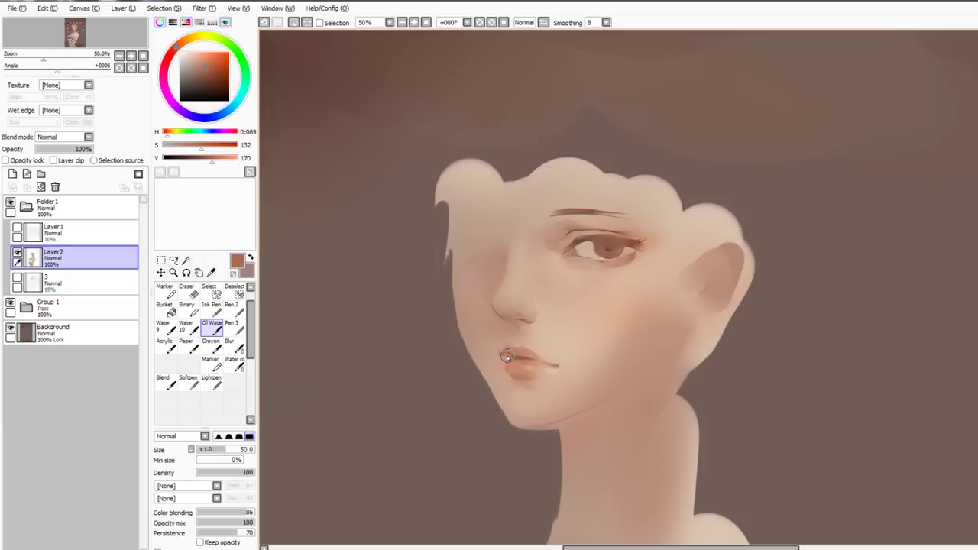
alt+click(499, 359)
key(n)
drag(502, 354, 500, 358)
key(n)
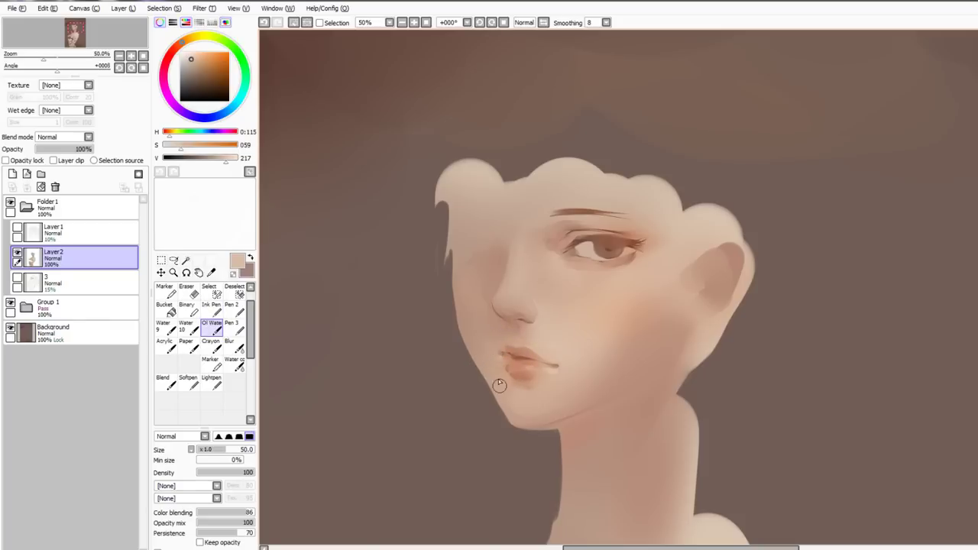
Add a light skin-coloured highlight to the chin below the lower lip with the Ink Pen, and blend it in
key(n)
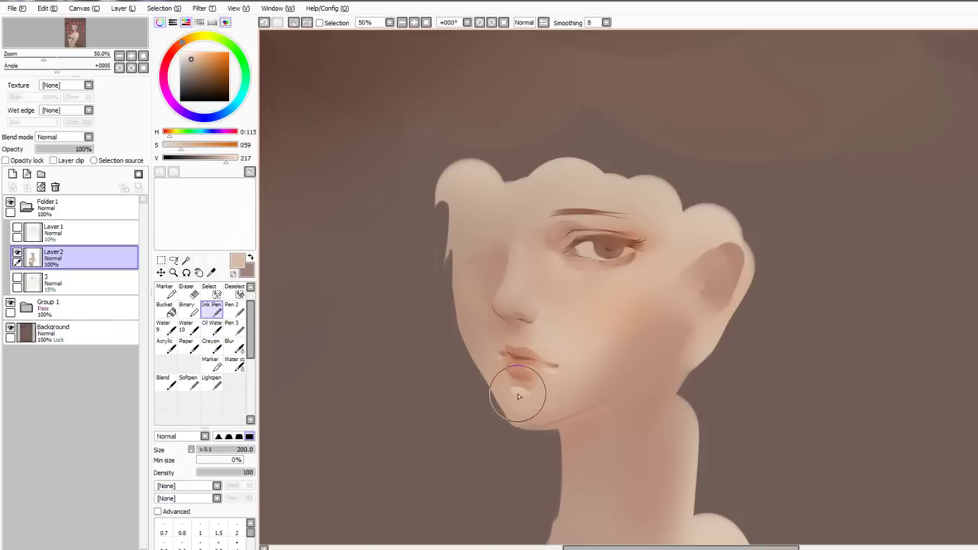
key(n)
key(n)
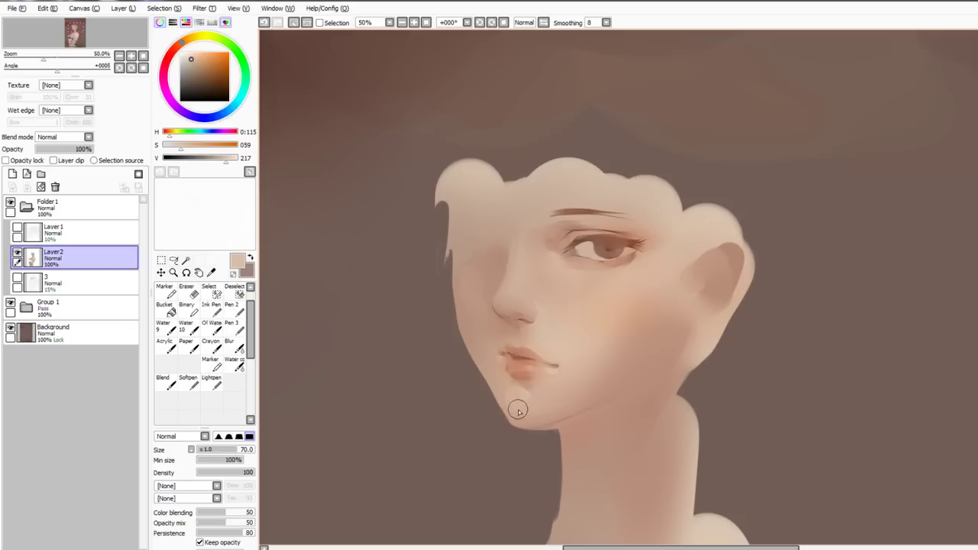
Shade beneath the lower lip with tones sampled from the lip and the underside of the nose, and blend with Oil Water
alt+click(525, 380)
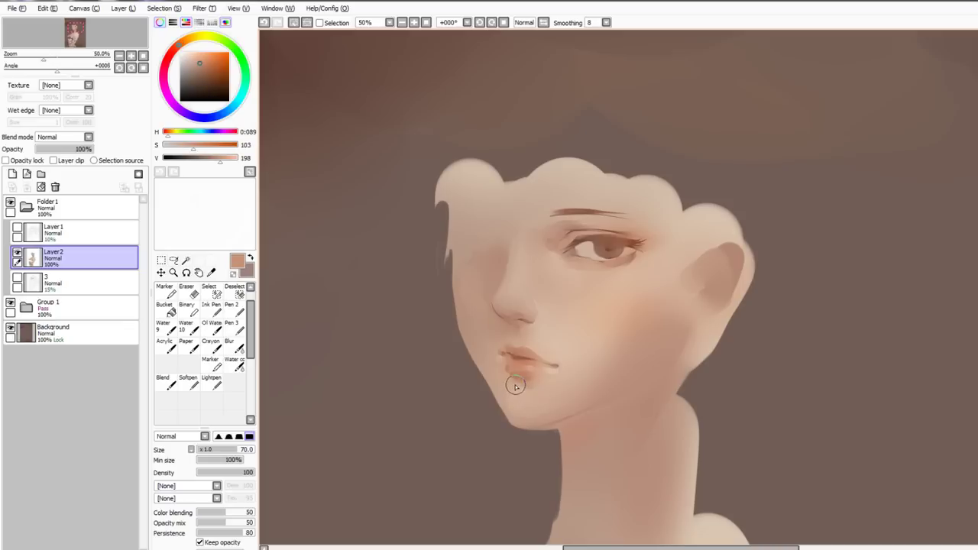
alt+click(512, 317)
key(n)
key(n)
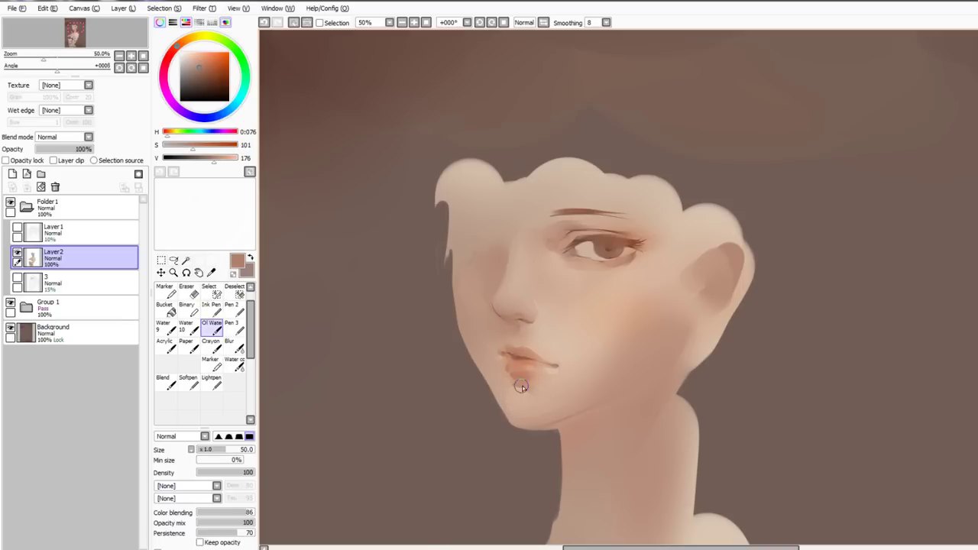
Shade the far side of the chin with the Ink Pen in a reddish skin tone sampled from the jaw, and blend it
key(n)
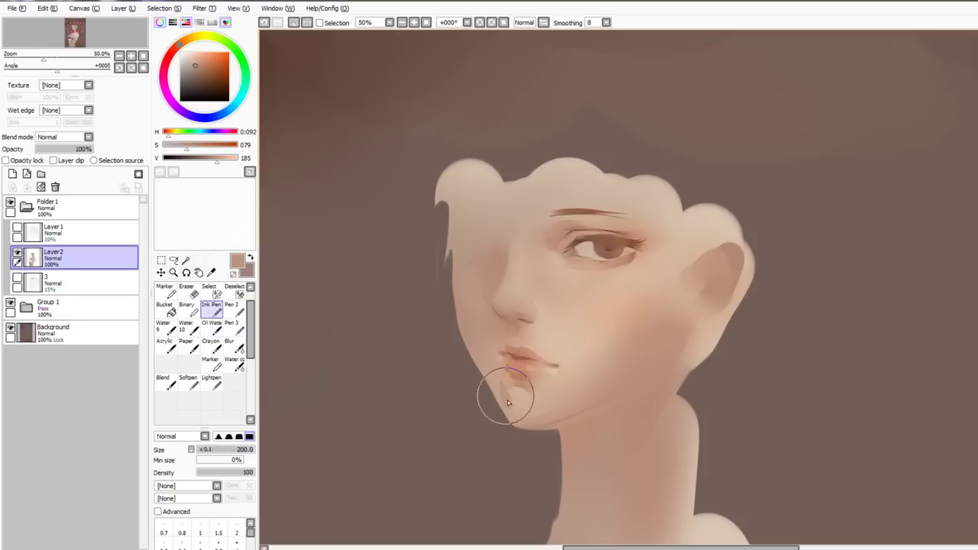
alt+click(578, 424)
key(n)
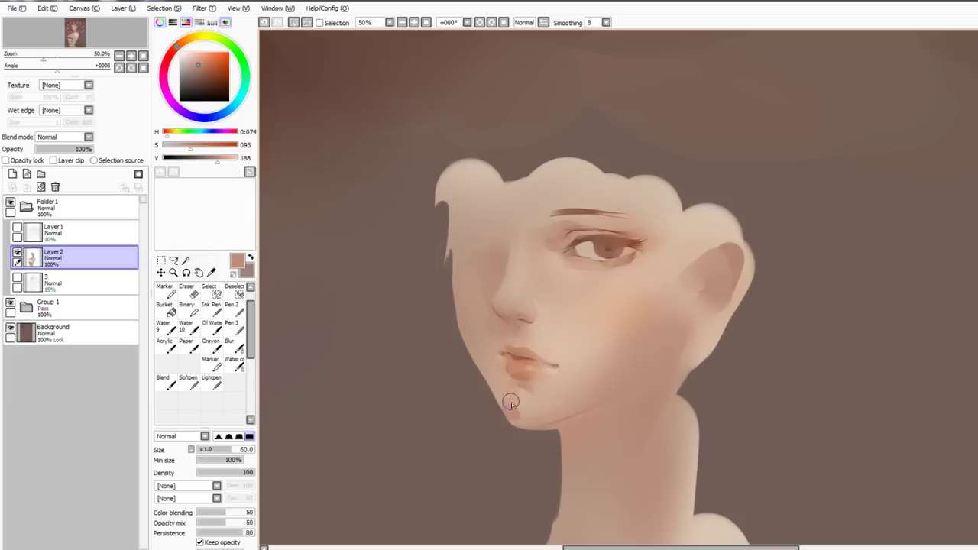
Tint the far cheek and jaw edge down to the chin with Ink Pen strokes in the reddish skin tone, and blend them
key(n)
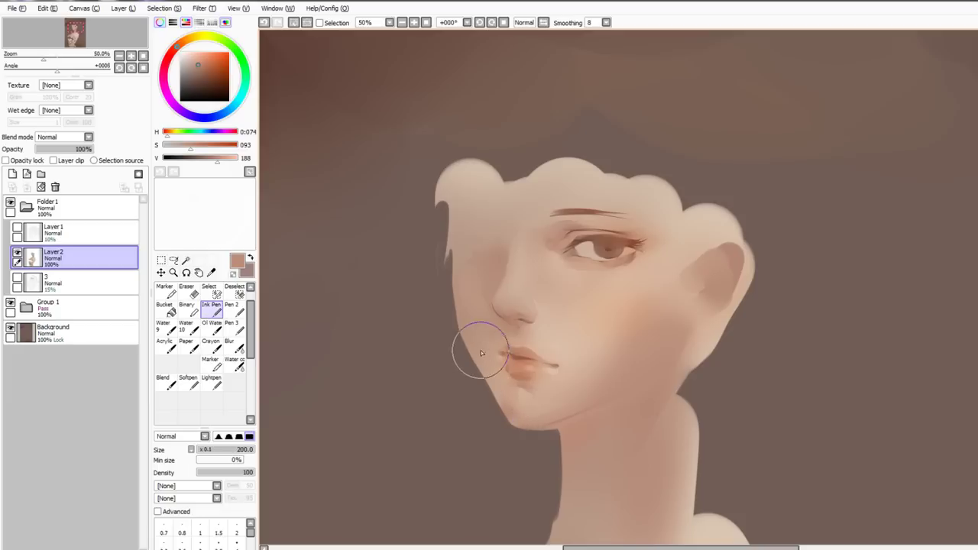
key(ctrl+z)
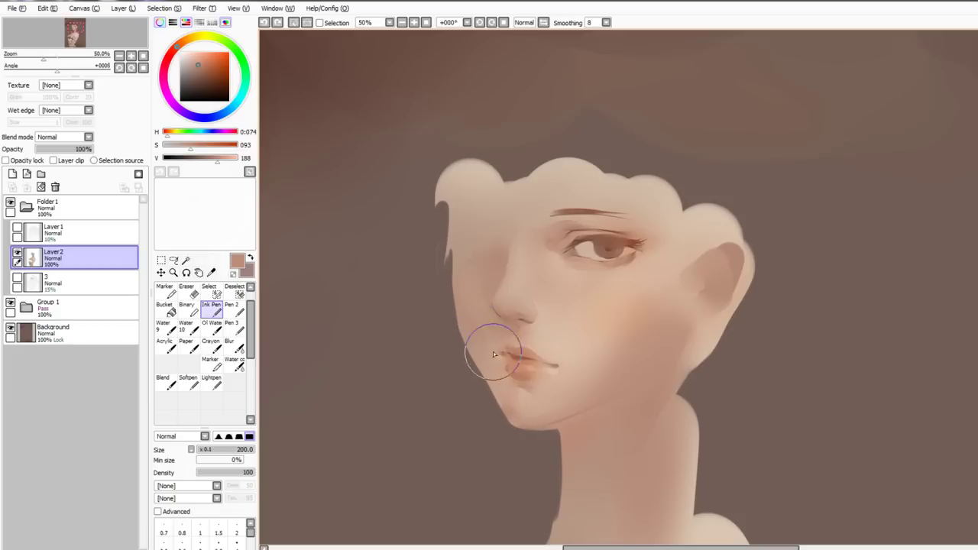
key(c)
drag(477, 330, 464, 310)
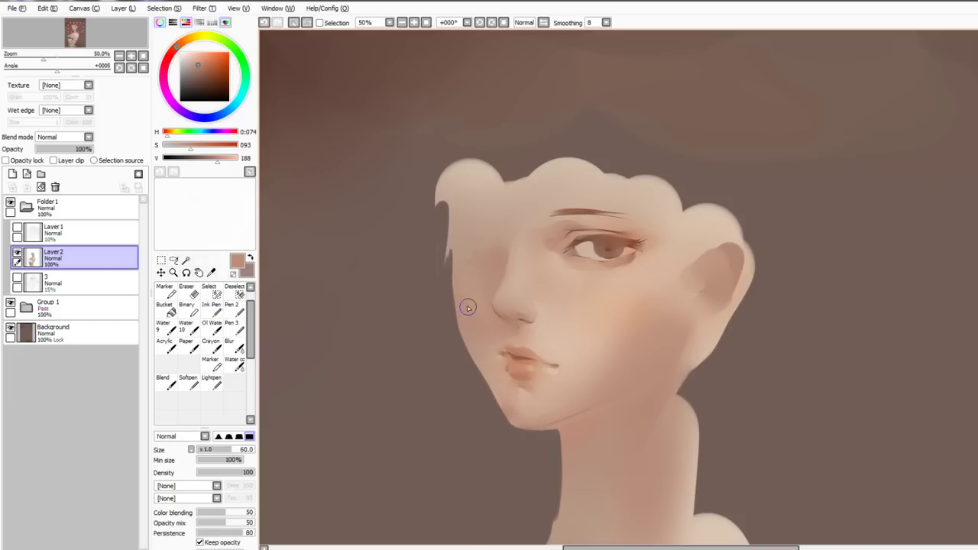
key(n)
drag(497, 381, 502, 405)
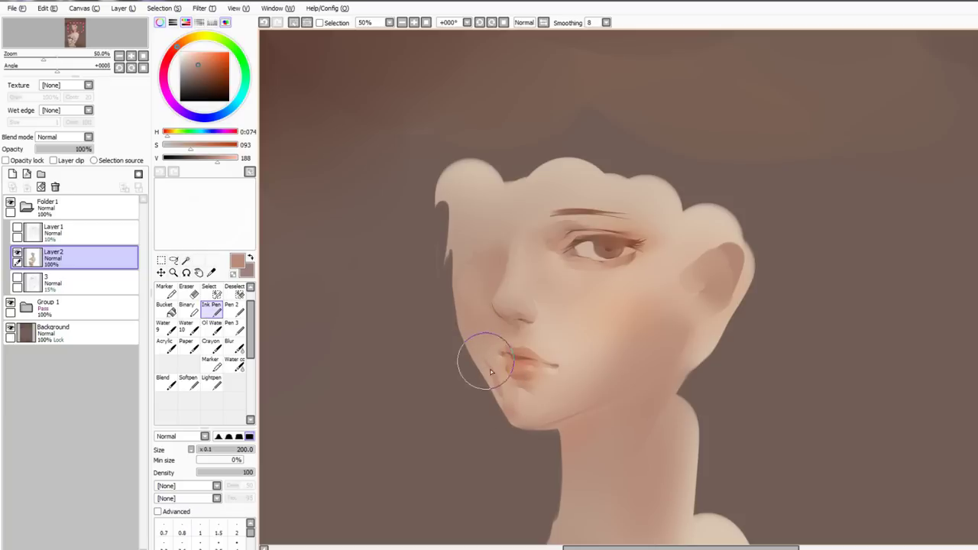
drag(484, 360, 502, 390)
key(c)
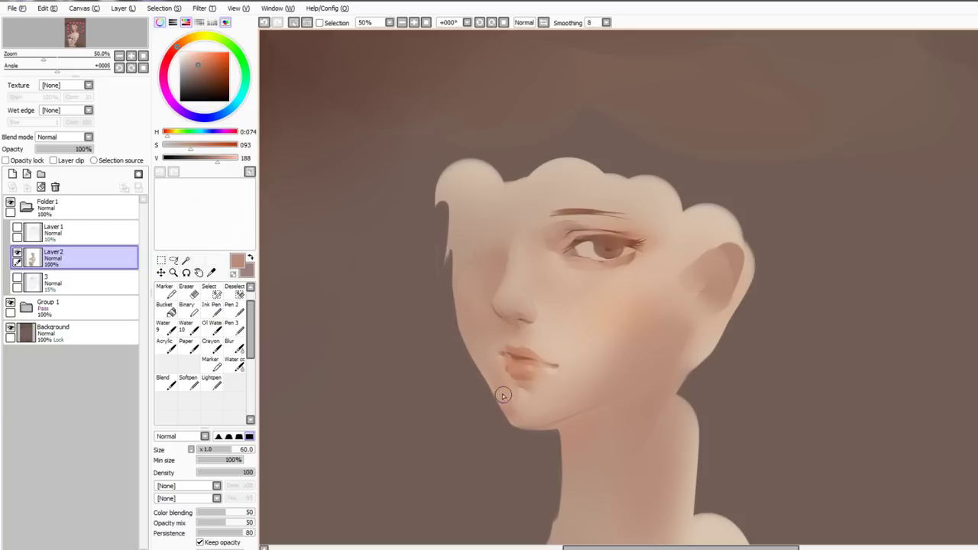
Smooth the shading across the chin and its lower edge with Oil Water and a soft blending stroke
key(b)
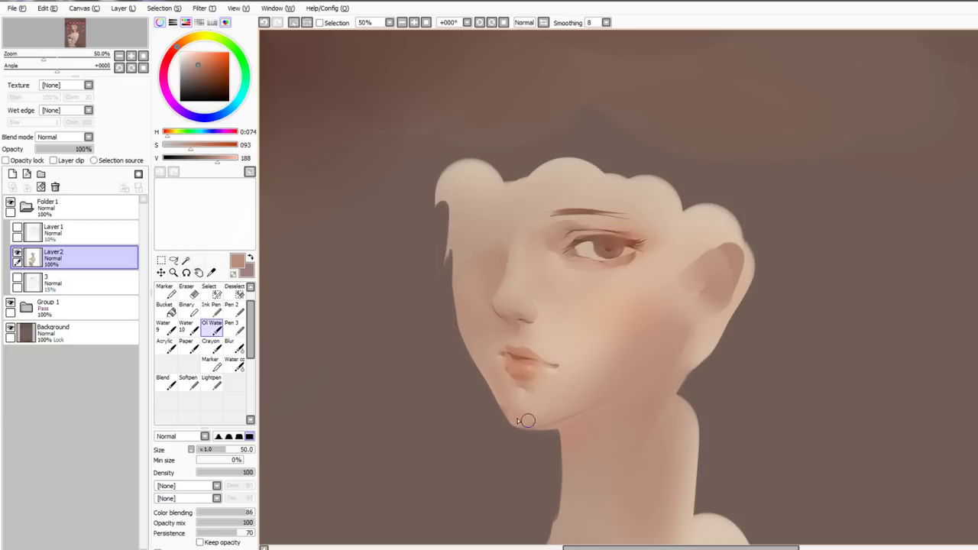
key(b)
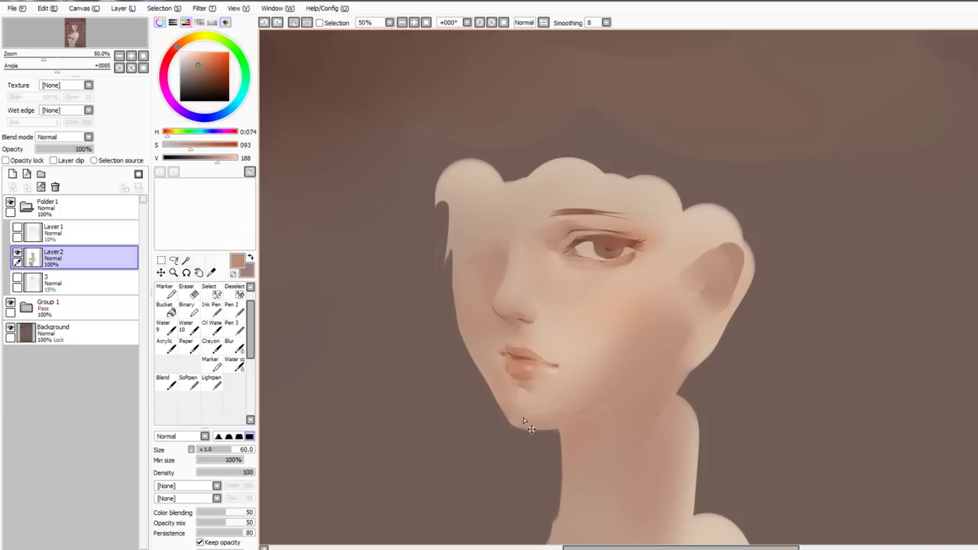
drag(520, 419, 526, 402)
Touch up the skin around the inner corner of the eye with sampled light skin colour, and soften it with Oil Water
key(n)
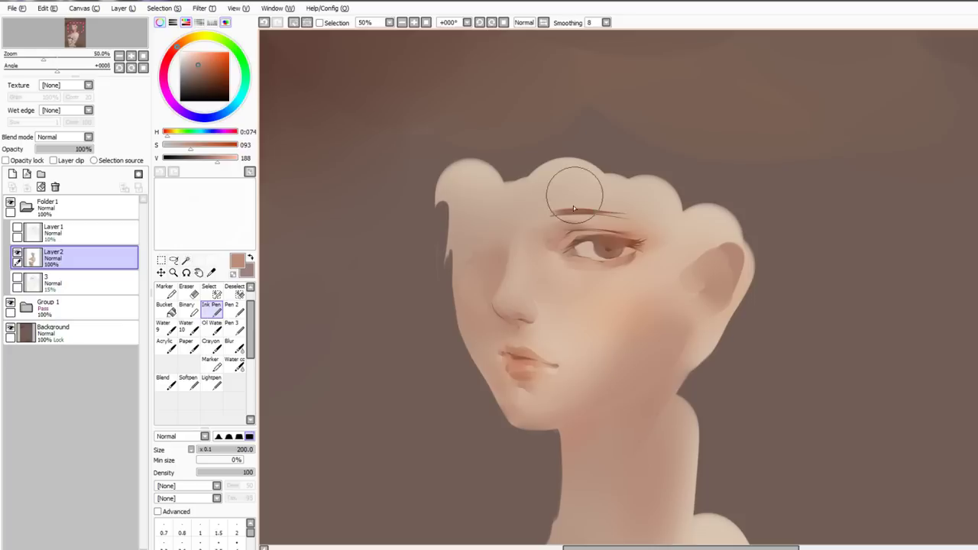
drag(595, 289, 597, 302)
alt+click(572, 272)
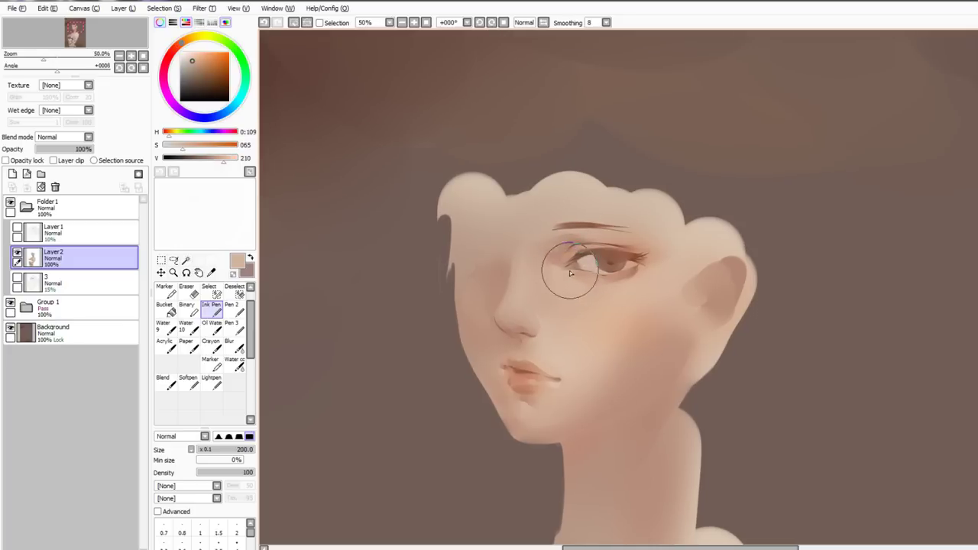
key(c)
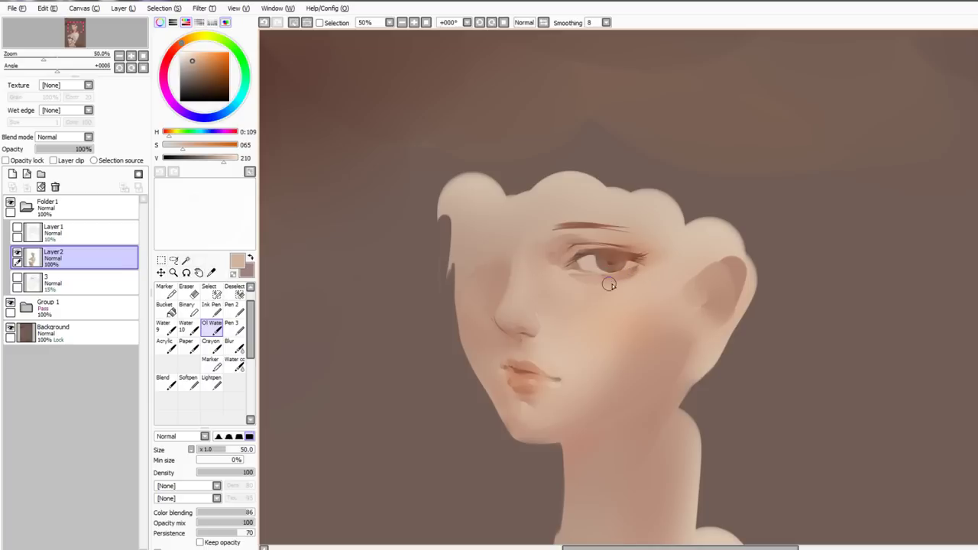
Tint the area beneath the lower eyelid with a reddish tone sampled from the lips, using soft blending strokes
alt+click(516, 387)
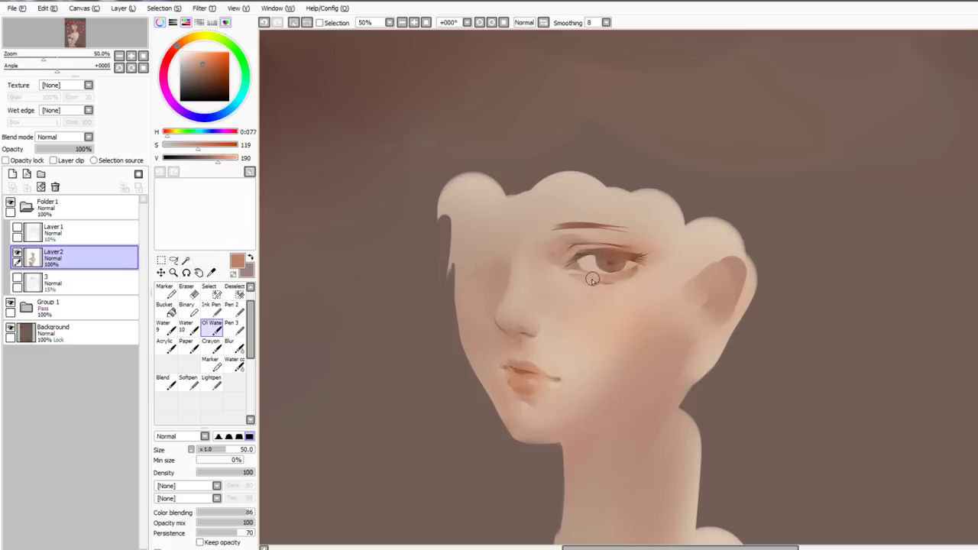
key(c)
mouse_move(602, 281)
mouse_down()
mouse_move(588, 280)
mouse_move(604, 285)
mouse_up()
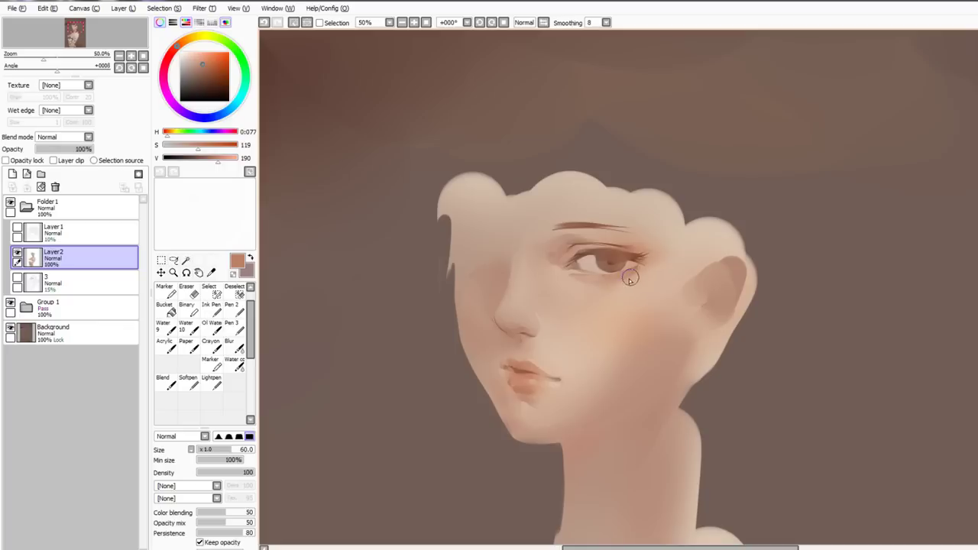
Brighten the white of the eye with a lighter tint of its sampled colour, using Ink Pen and Oil Water
alt+click(594, 265)
key(n)
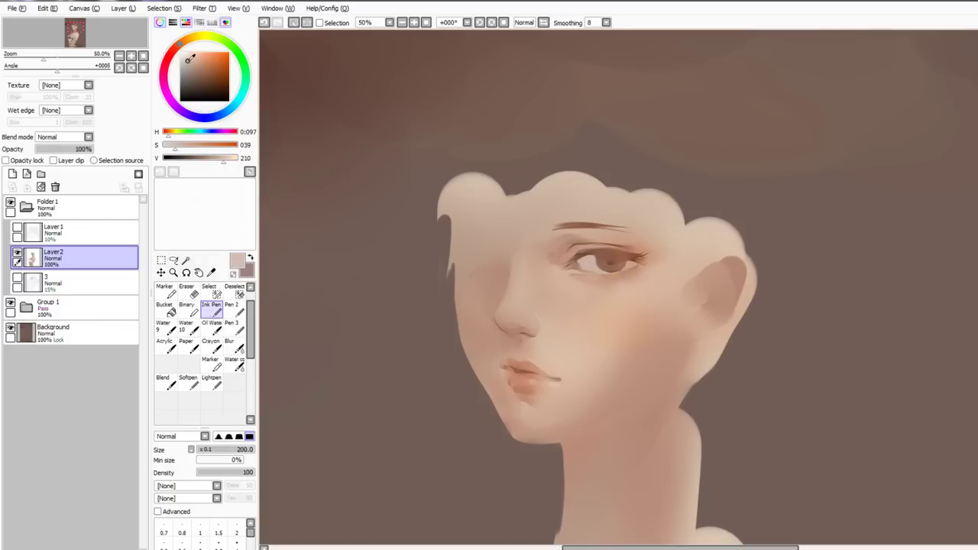
click(185, 59)
key(v)
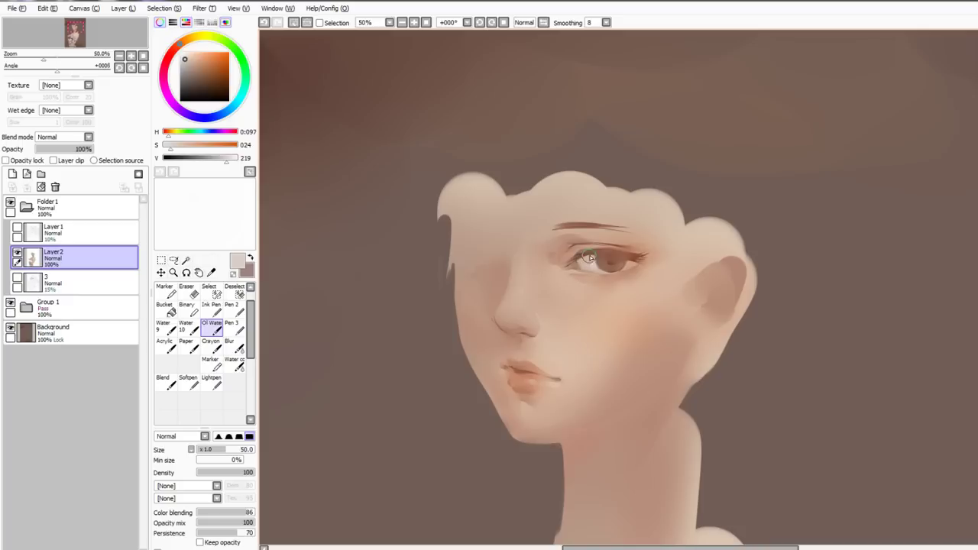
Refine the upper eyelid and its crease with sampled skin and reddish-brown tones, alternating Ink Pen and Oil Water
alt+click(555, 300)
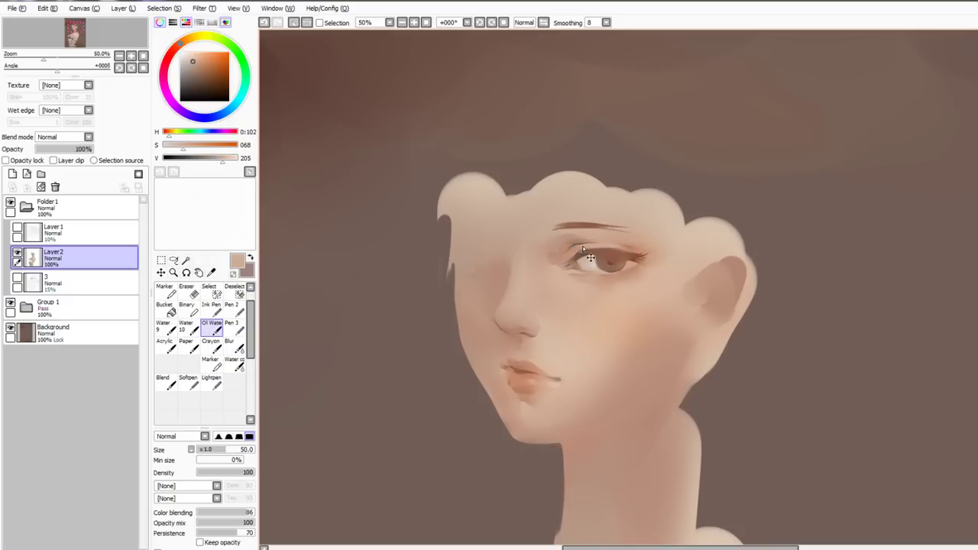
key(n)
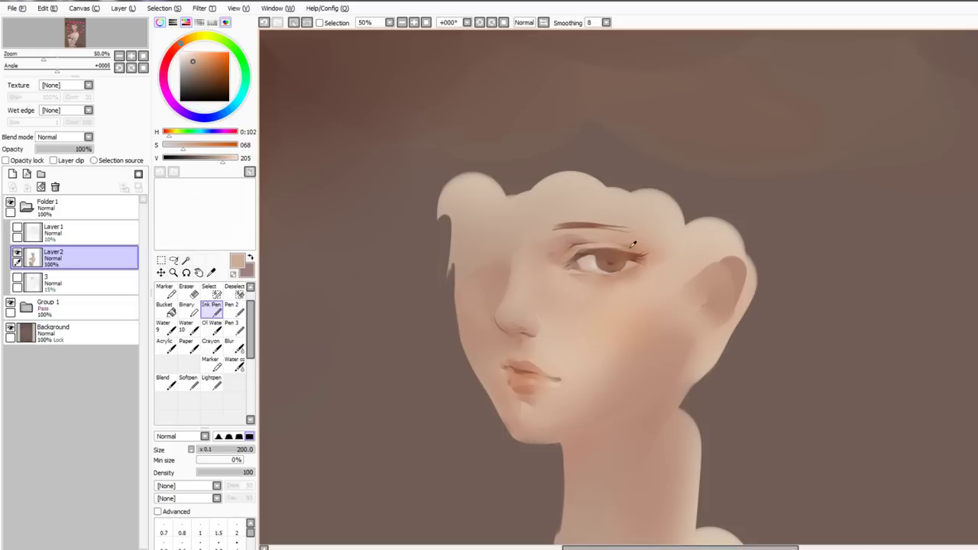
alt+click(635, 243)
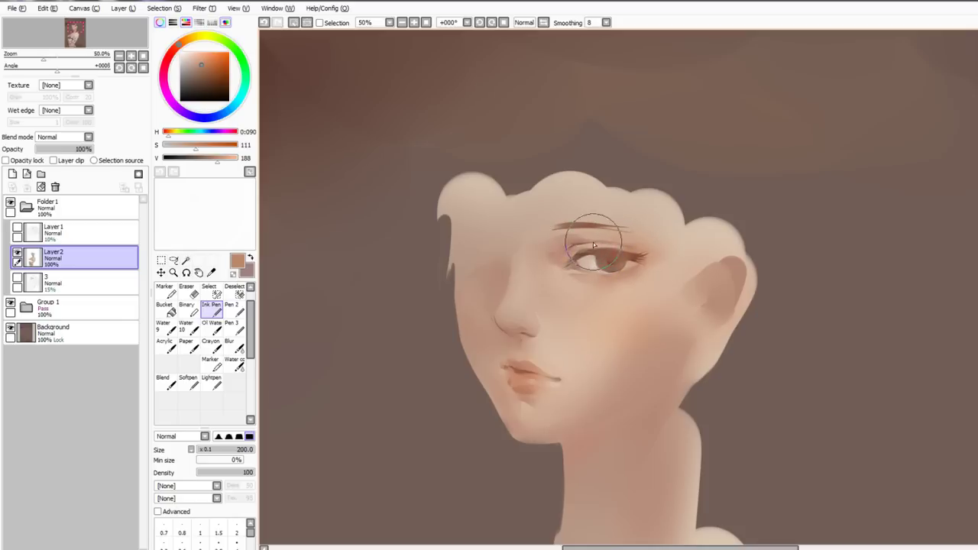
key(b)
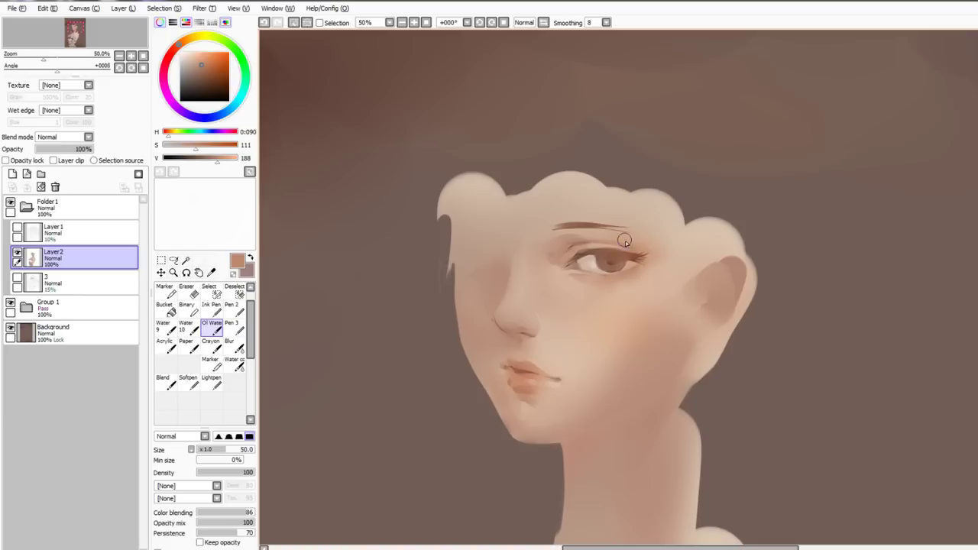
alt+click(627, 246)
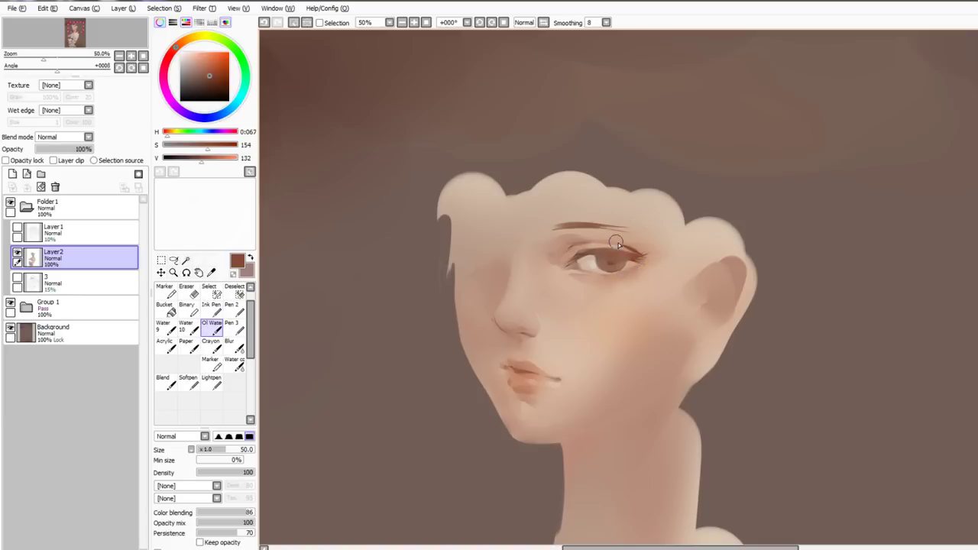
key(n)
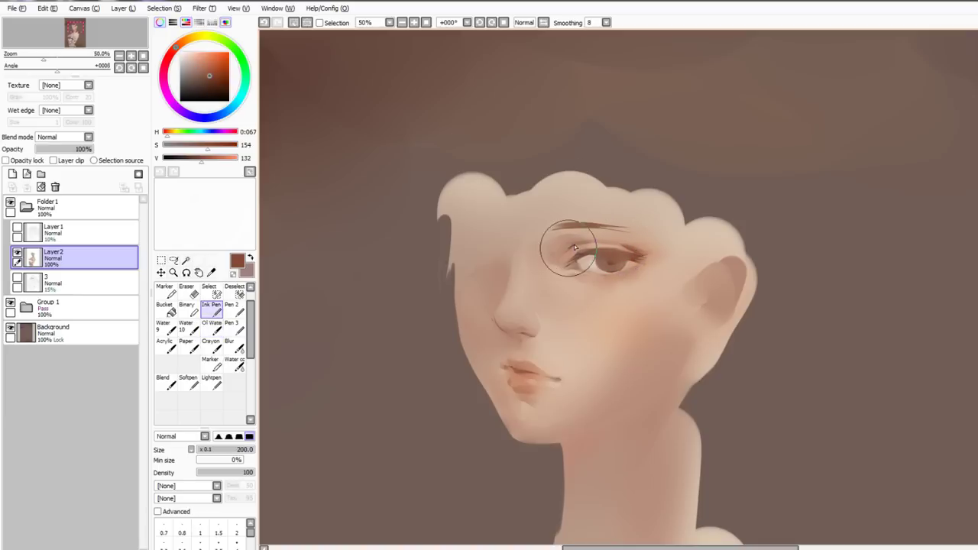
key(c)
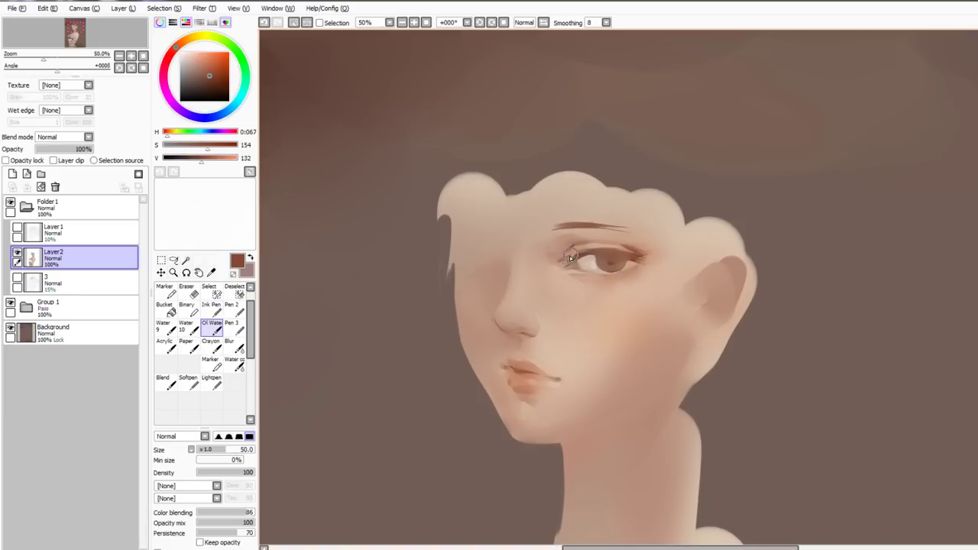
Clean up the inner corner of the eye with sampled skin colour, and add a dark red accent there softened with Oil Water
alt+click(555, 269)
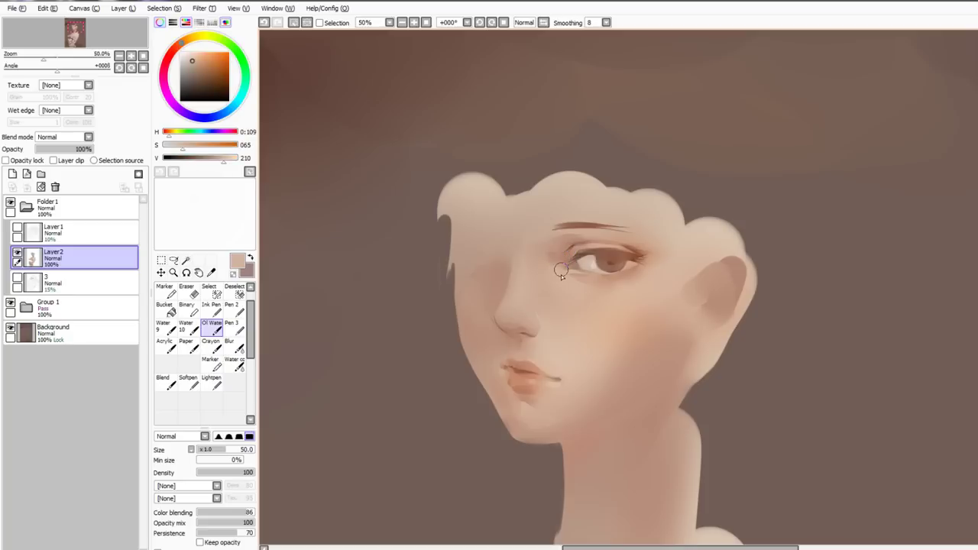
key(n)
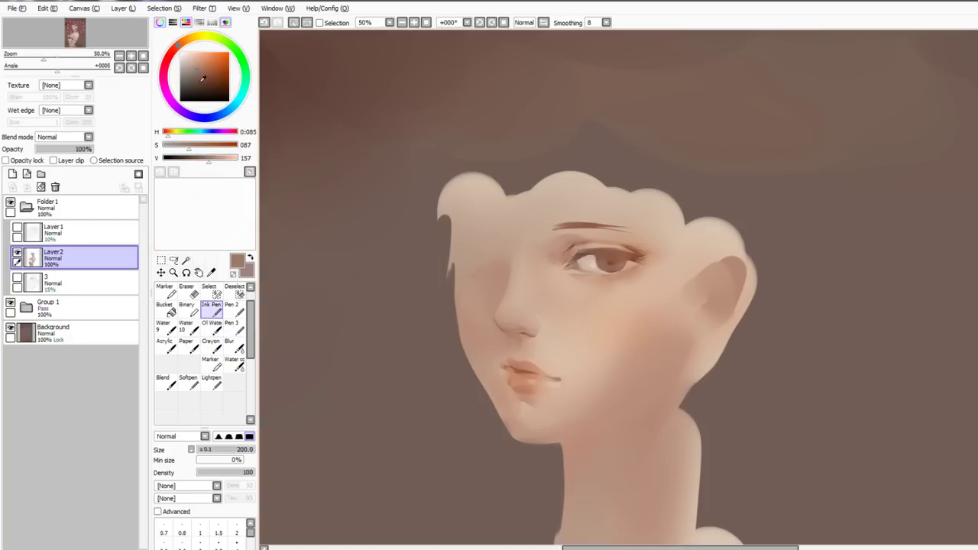
click(208, 70)
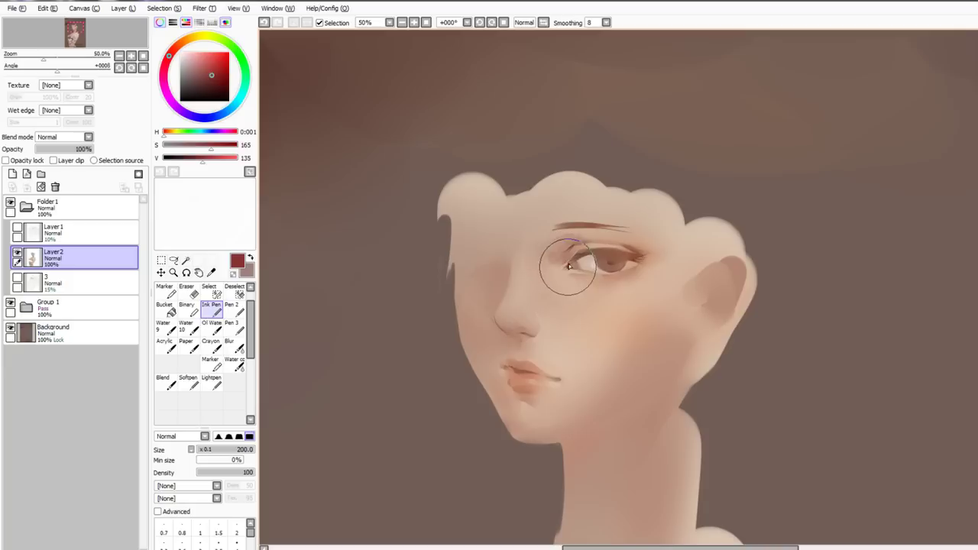
drag(572, 265, 568, 266)
key(c)
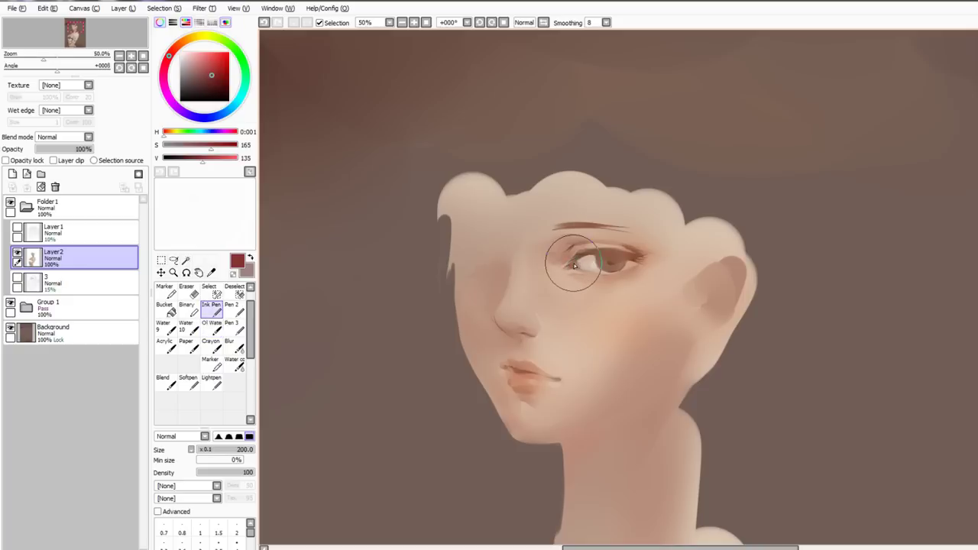
alt+click(575, 267)
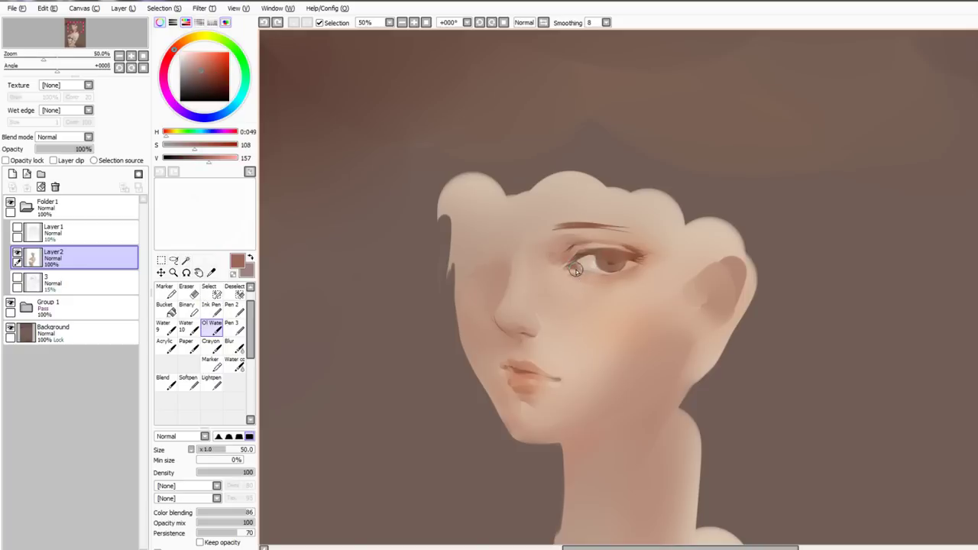
Tint the skin above the inner eye corner with Ink Pen in brownish tones sampled from the eyelid
key(n)
alt+click(576, 251)
alt+click(568, 247)
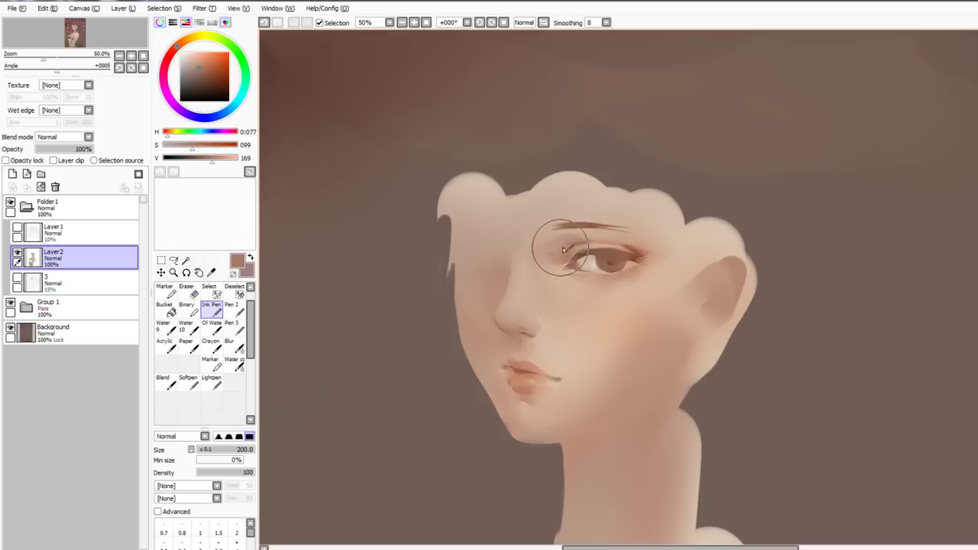
key(c)
Deepen the inner end of the upper eyelid crease with its sampled reddish brown, soften it, and undo the last blending stroke
alt+click(575, 245)
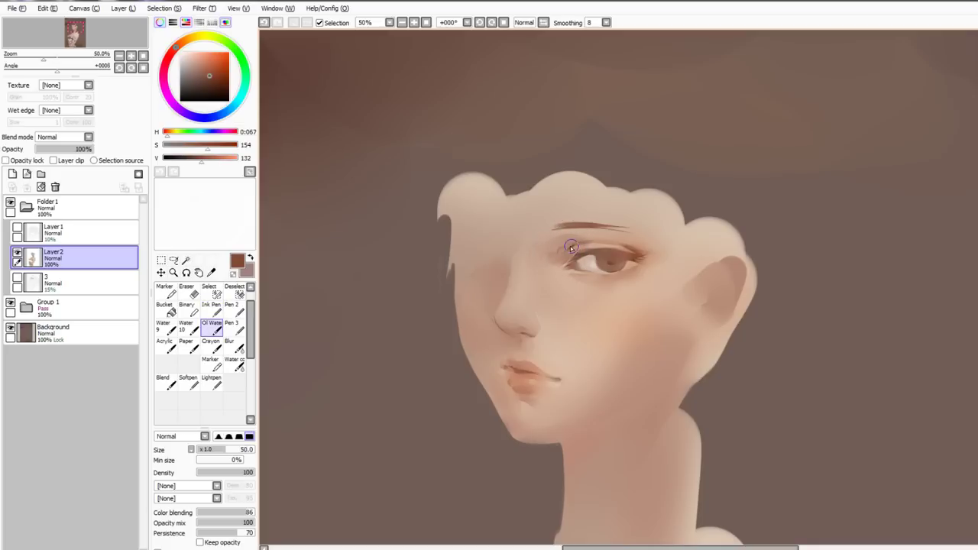
key(n)
key(n)
key(n)
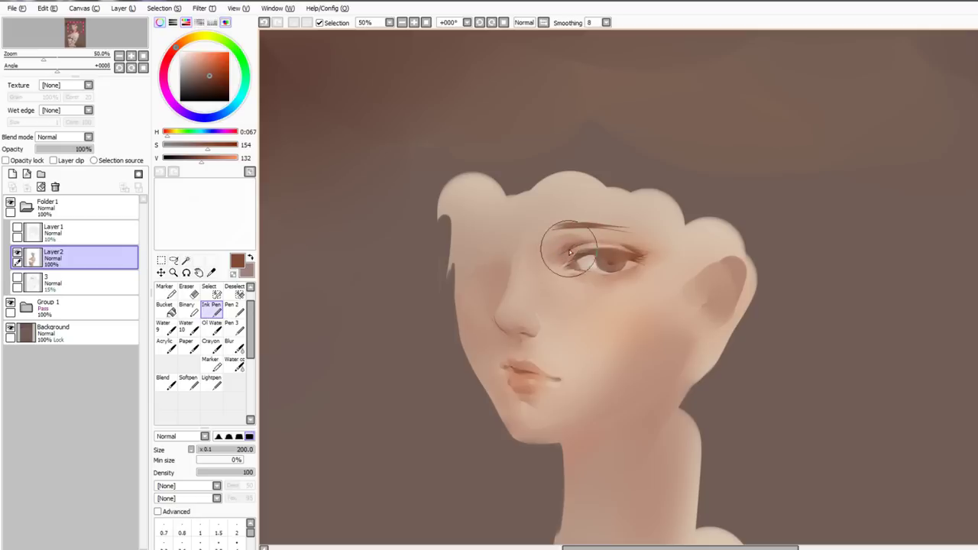
key(n)
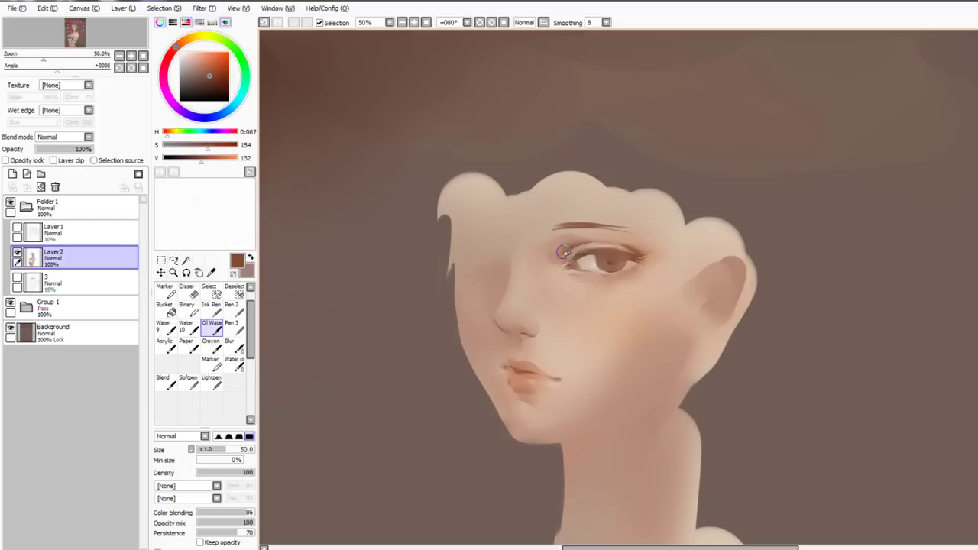
key(n)
key(n)
key(c)
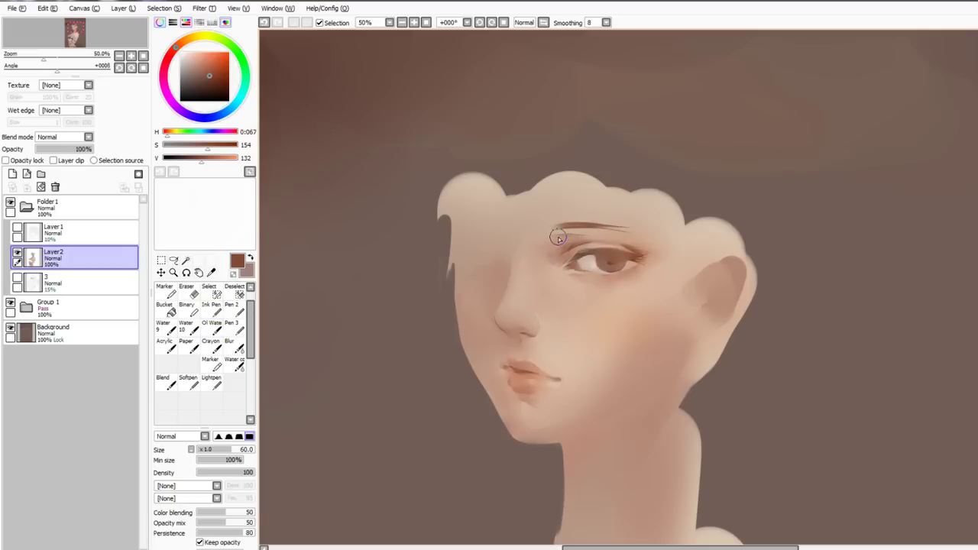
key(ctrl+z)
Show the Layer1 sketch as a guide and shade the far eye socket beside the nose bridge with sampled skin tones
key(n)
alt+click(508, 287)
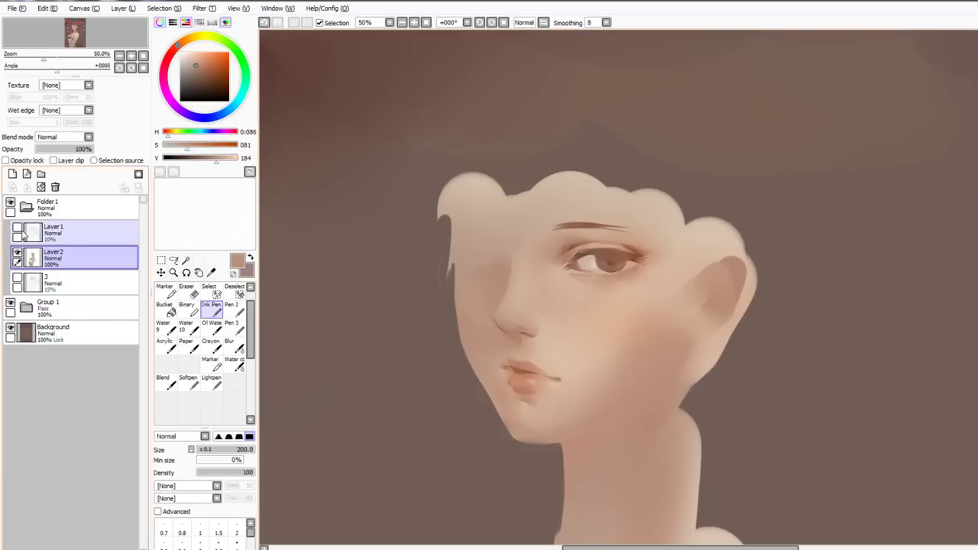
click(18, 228)
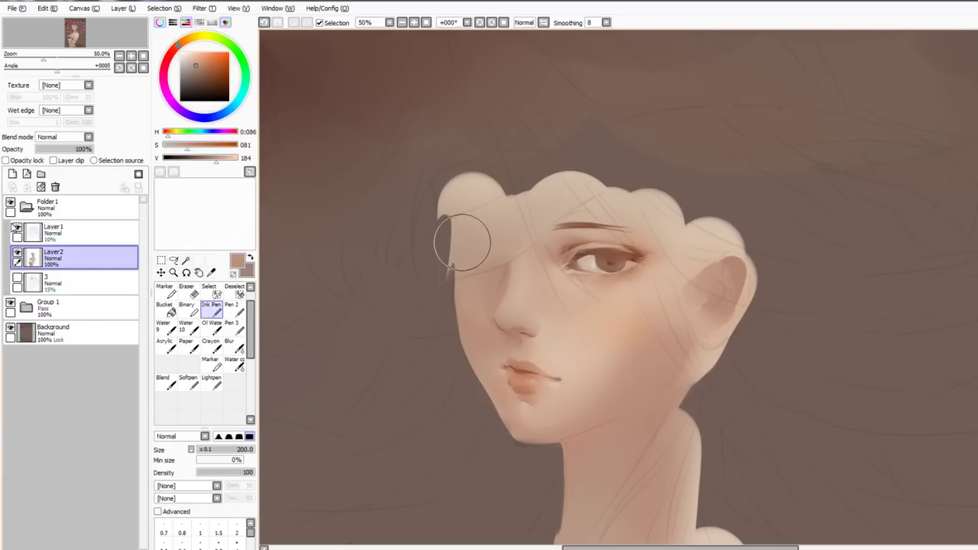
alt+click(498, 262)
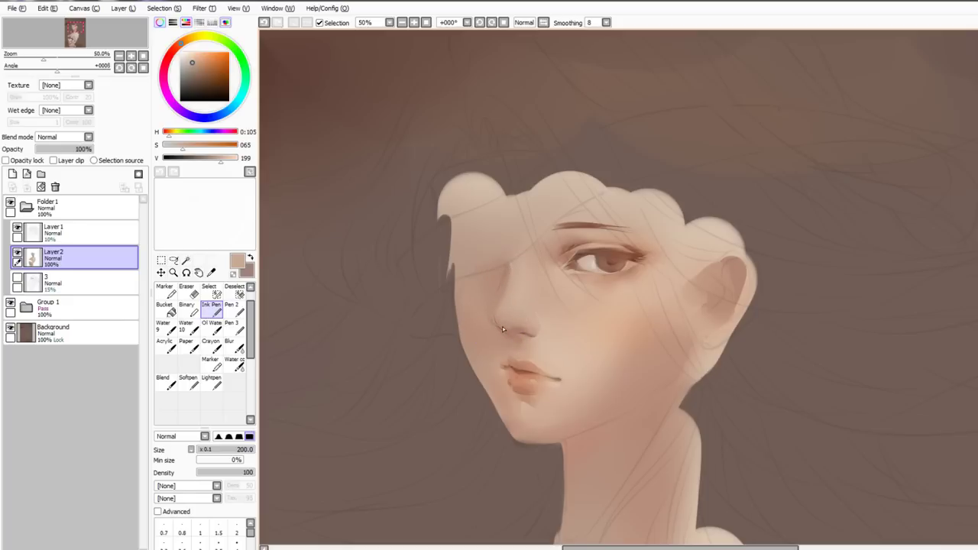
Hide Layer1, try a stroke along the nose tip in its sampled reddish tone, undo it, and switch to Oil Water
alt+click(502, 328)
click(17, 228)
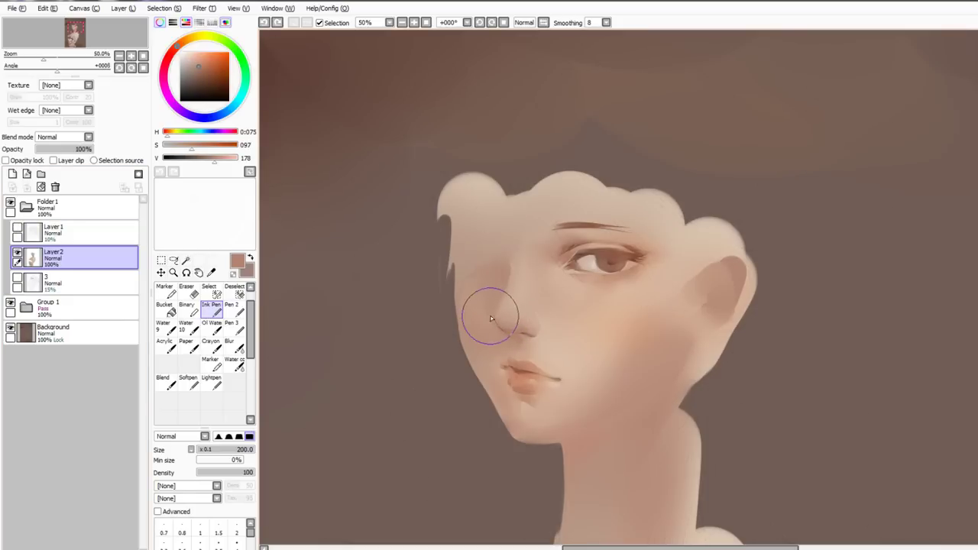
mouse_move(491, 317)
mouse_down()
mouse_move(511, 334)
mouse_move(502, 323)
mouse_up()
key(ctrl+z)
key(c)
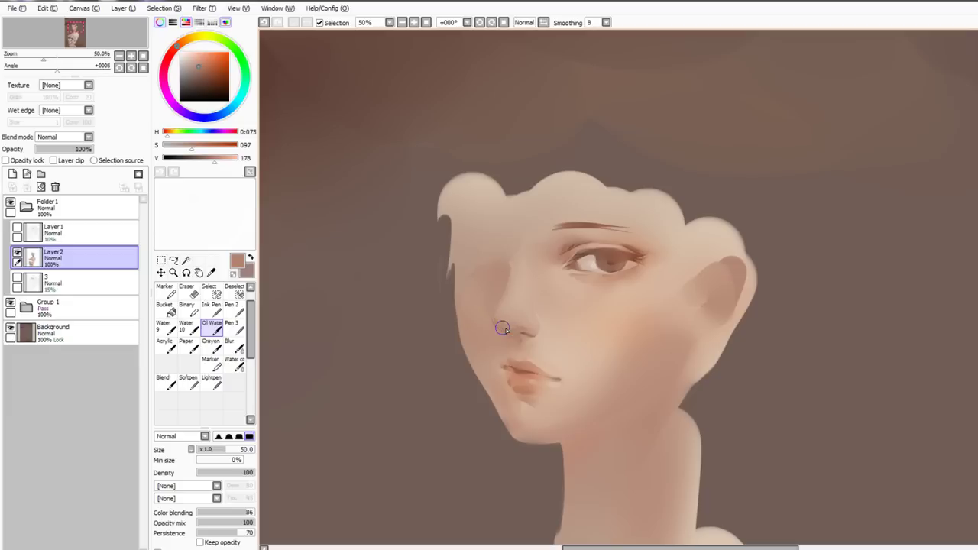
Add light highlights to the nose tip and the cheek below the eye in sampled pale skin tones, and blend the cheek
alt+click(506, 320)
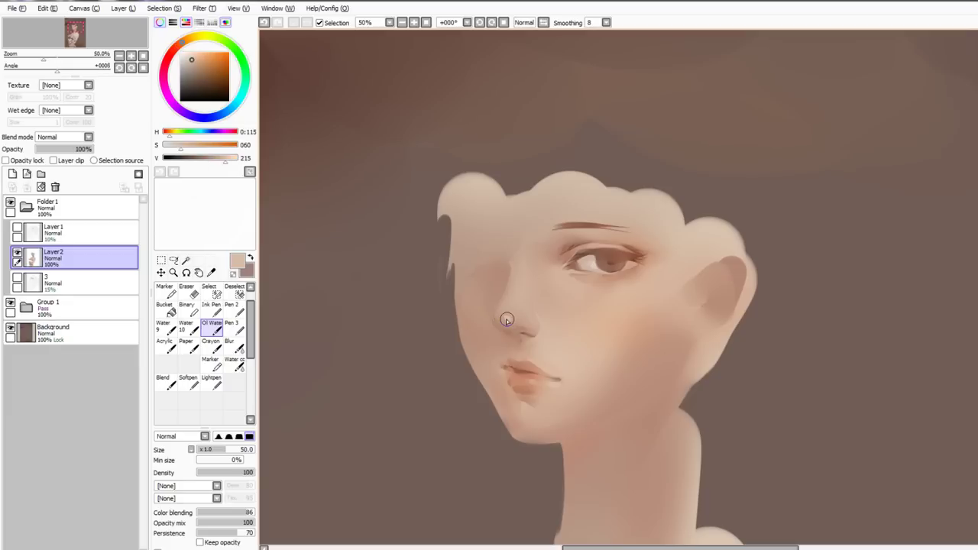
key(n)
alt+click(626, 308)
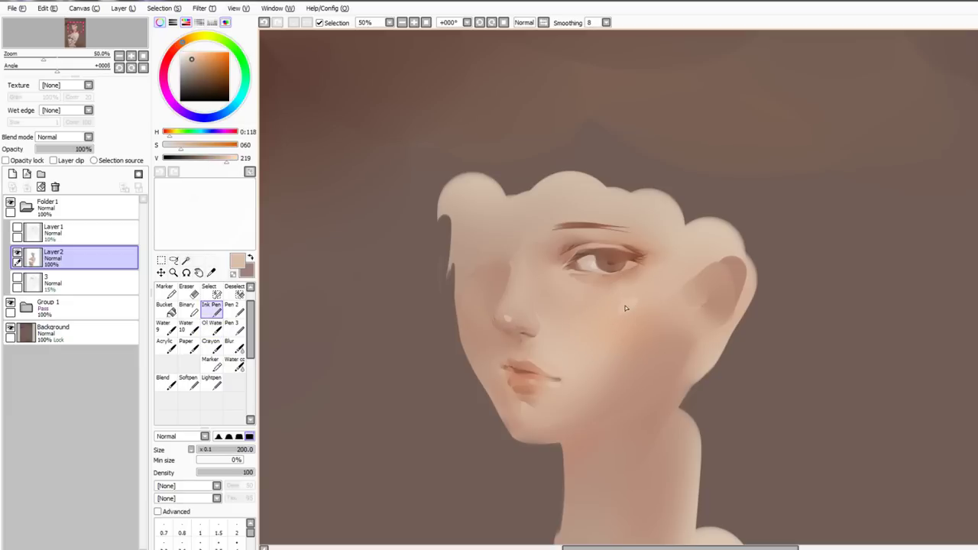
key(b)
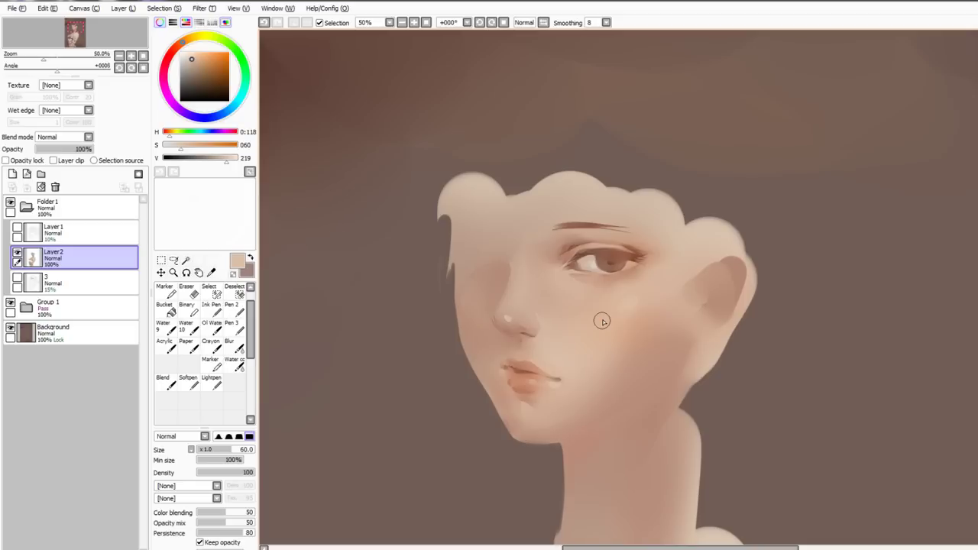
key(c)
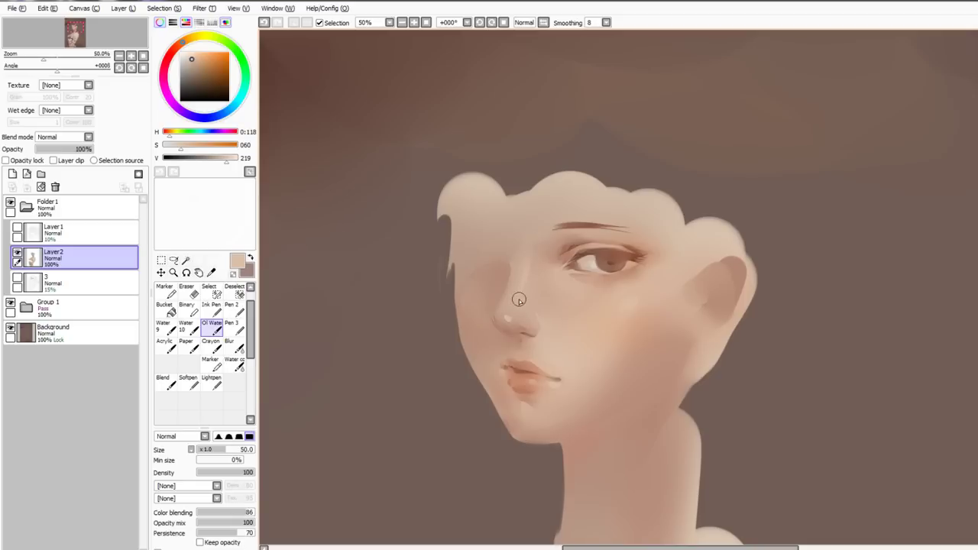
Lighten the far cheek with sampled skin colour, and smooth the shading down the jaw edge to the chin
alt+click(535, 352)
key(n)
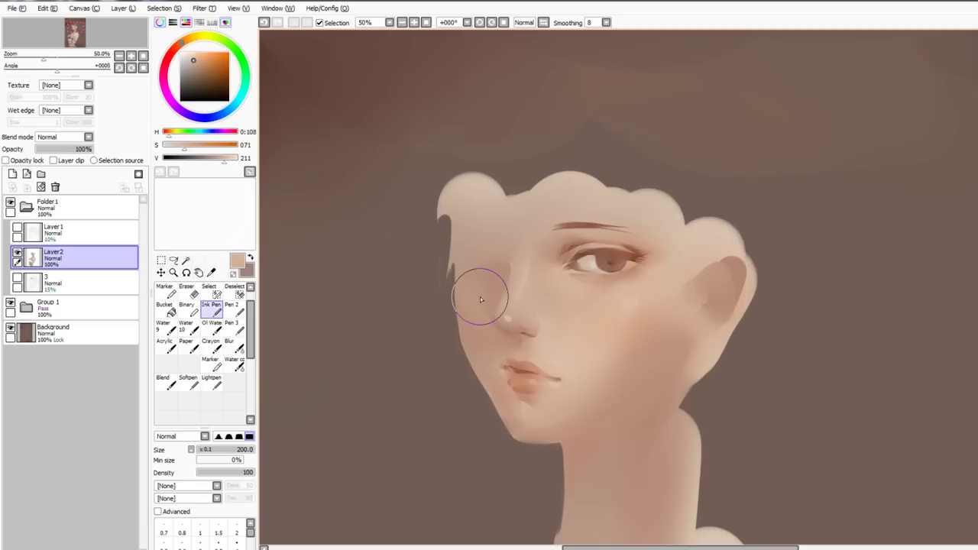
alt+click(548, 296)
drag(471, 292, 475, 321)
key(c)
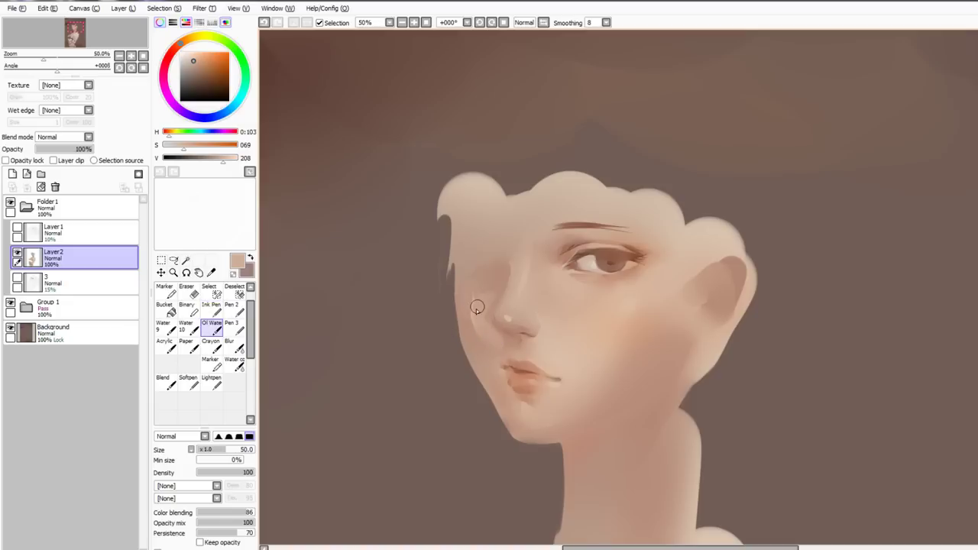
key(v)
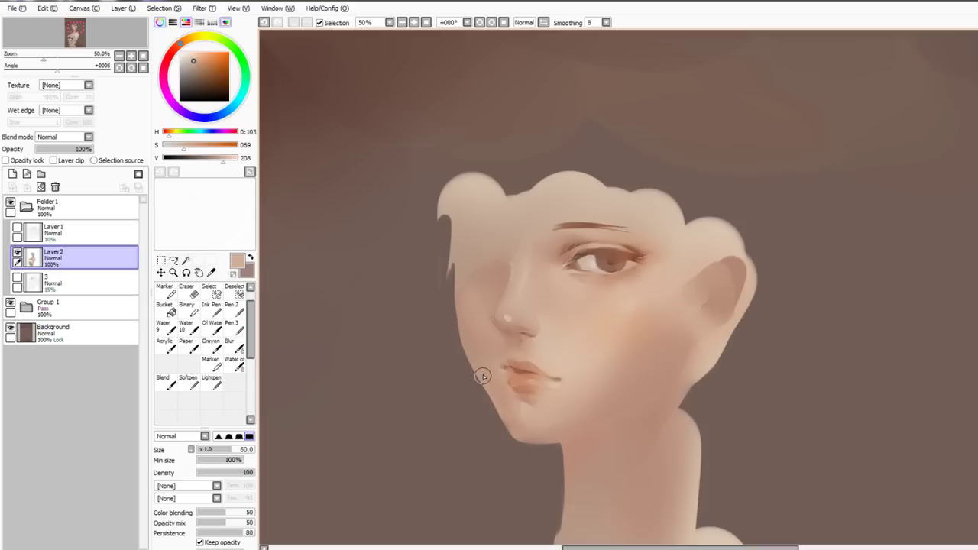
key(c)
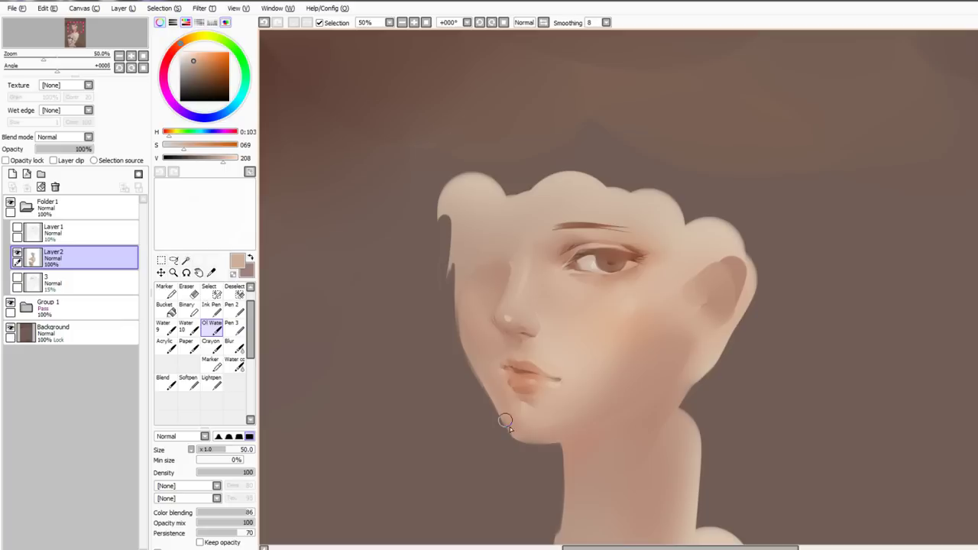
Show the Layer1 sketch and trim the outer edge of the far cheek with the Eraser
key(e)
click(17, 227)
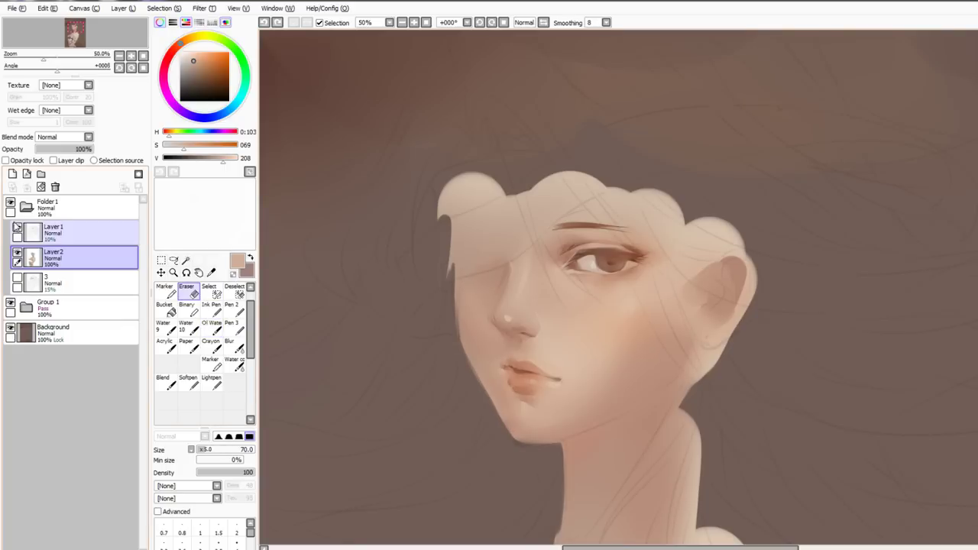
drag(451, 337, 461, 270)
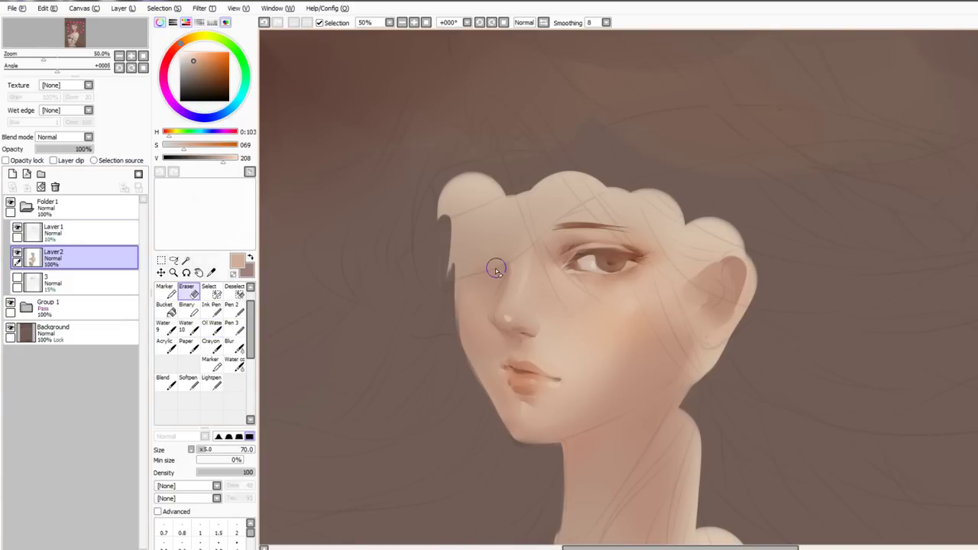
Try shading the far brow and cheek on Layer2 in Multiply mode with sampled brown tones
key(n)
right_click(570, 258)
key(b)
right_click(609, 256)
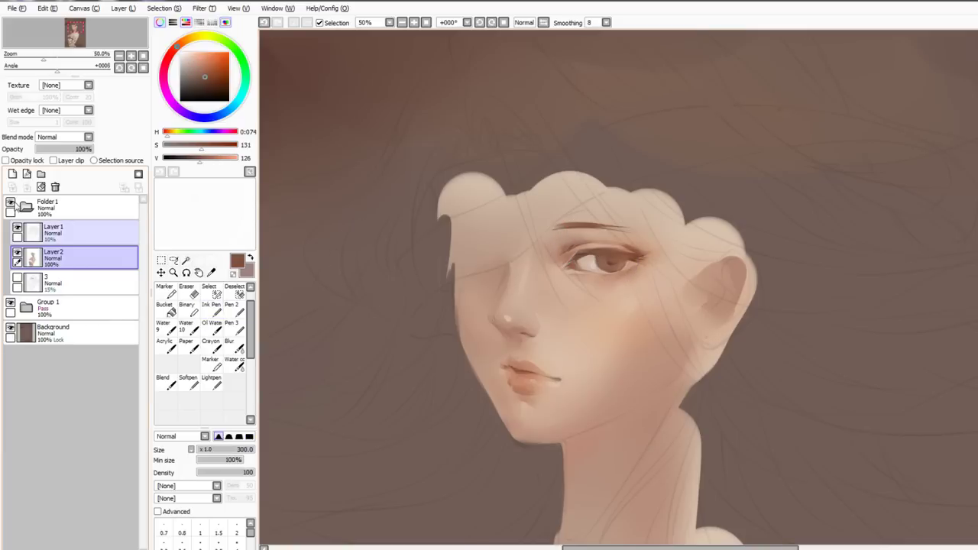
ctrl+click(33, 258)
click(65, 137)
click(64, 153)
key(ctrl+h)
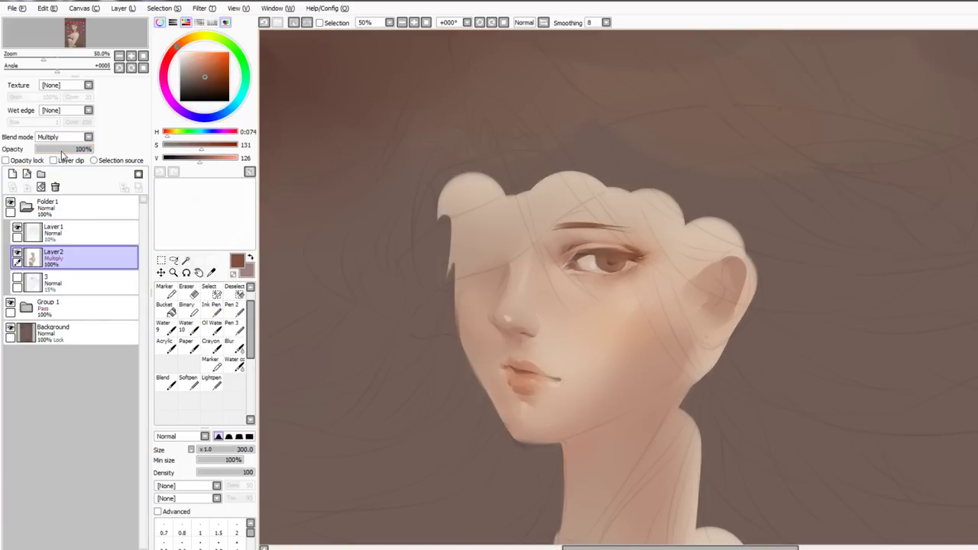
mouse_move(528, 230)
mouse_down()
mouse_move(501, 258)
mouse_move(514, 241)
mouse_move(461, 266)
mouse_move(452, 395)
mouse_up()
right_click(428, 234)
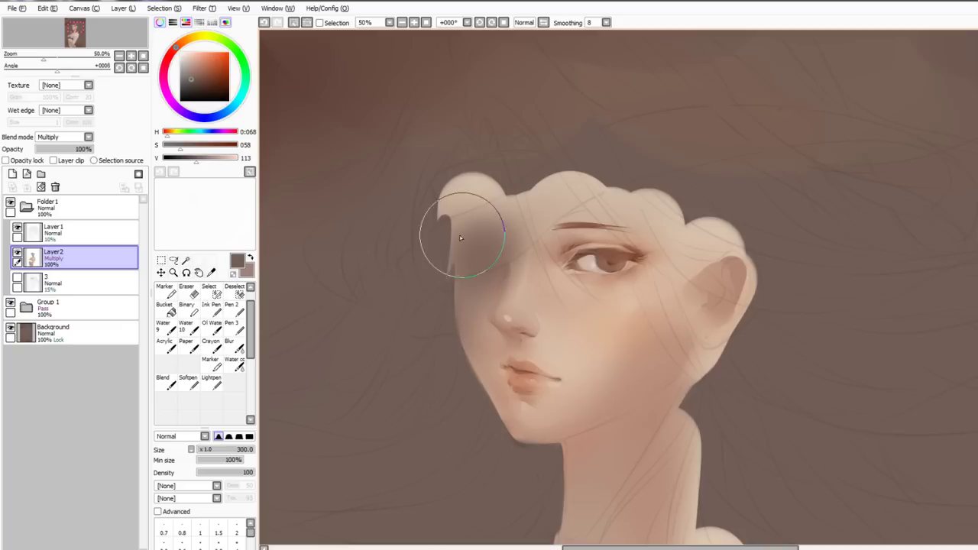
Undo the brow shading strokes and the Multiply blend mode on Layer2
key(ctrl+z)
key(ctrl+z)
key(ctrl+z)
key(ctrl+z)
key(ctrl+z)
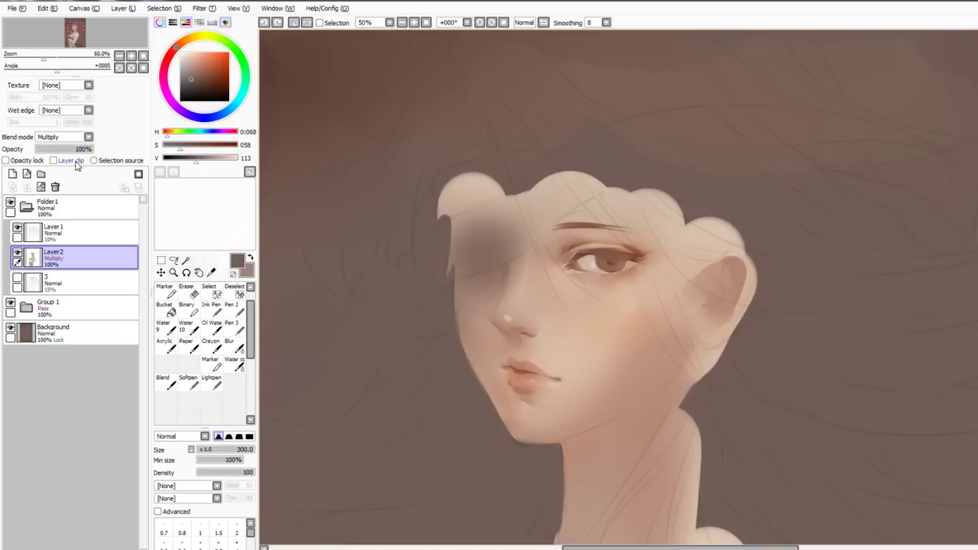
click(17, 254)
click(17, 254)
key(ctrl+z)
Add a Multiply layer above Layer2, shade the far brow in a sampled skin tone, and lower the layer's opacity to 41%
click(12, 174)
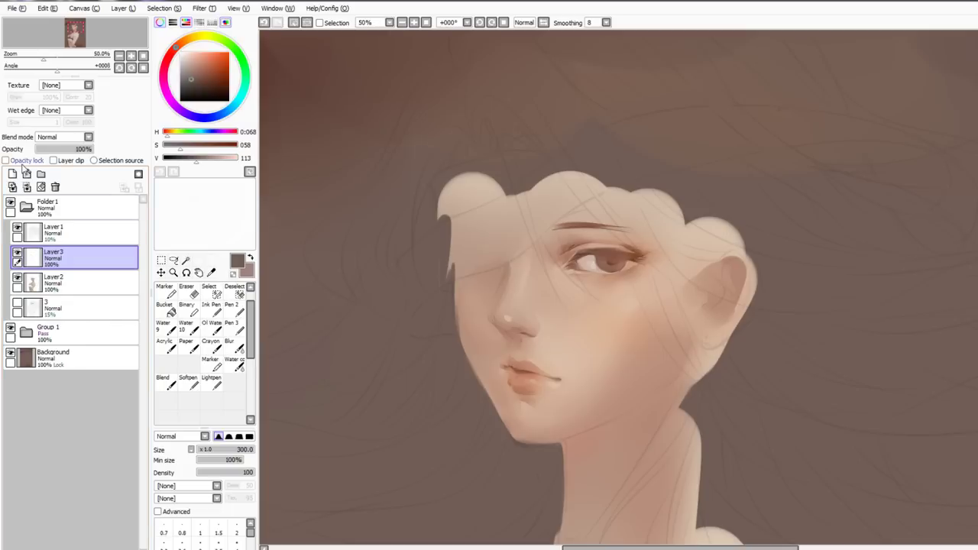
click(65, 137)
click(57, 159)
mouse_move(459, 199)
mouse_down()
mouse_move(478, 275)
mouse_move(454, 298)
mouse_up()
key(ctrl+z)
right_click(497, 263)
mouse_move(482, 255)
mouse_down()
mouse_move(470, 287)
mouse_move(469, 269)
mouse_move(443, 254)
mouse_up()
mouse_move(505, 274)
mouse_down()
mouse_move(524, 241)
mouse_move(613, 232)
mouse_move(589, 190)
mouse_move(610, 177)
mouse_up()
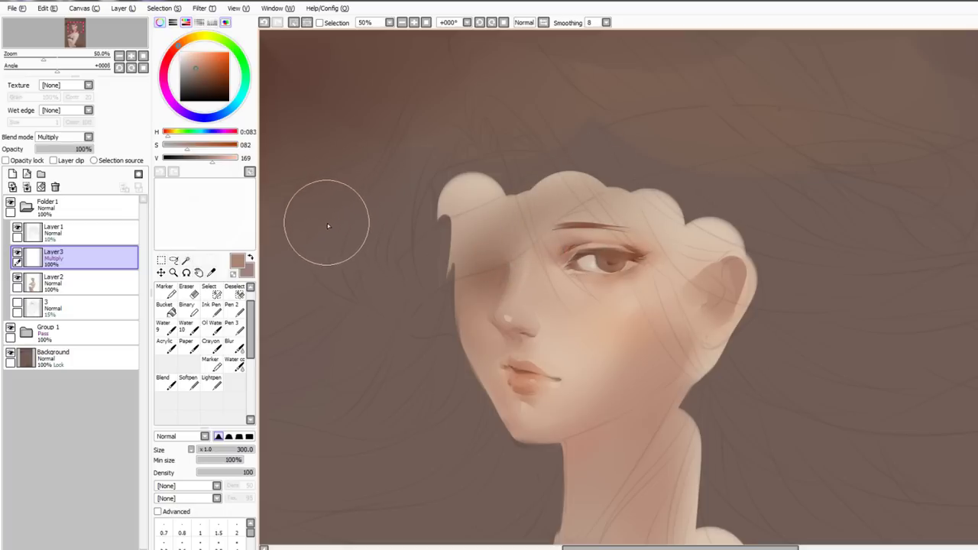
drag(88, 149, 60, 151)
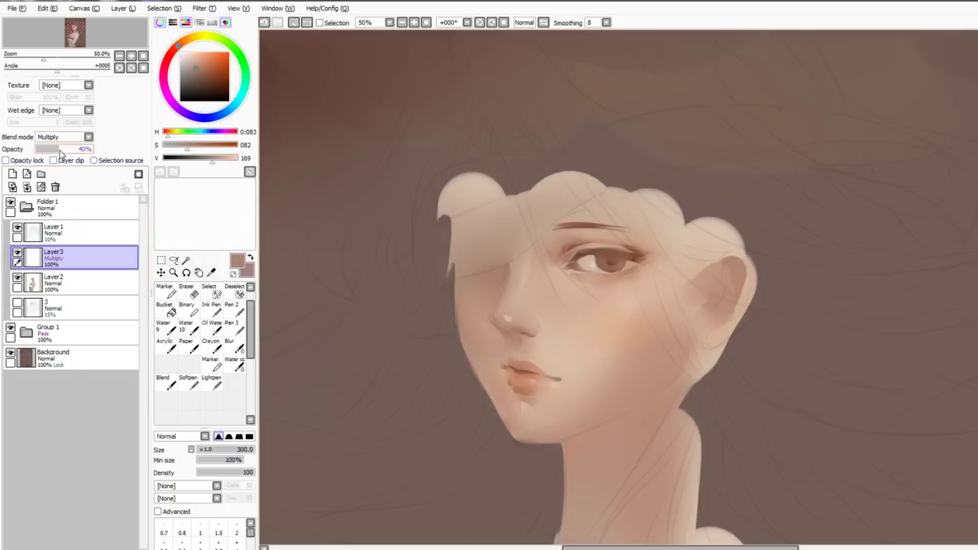
click(17, 254)
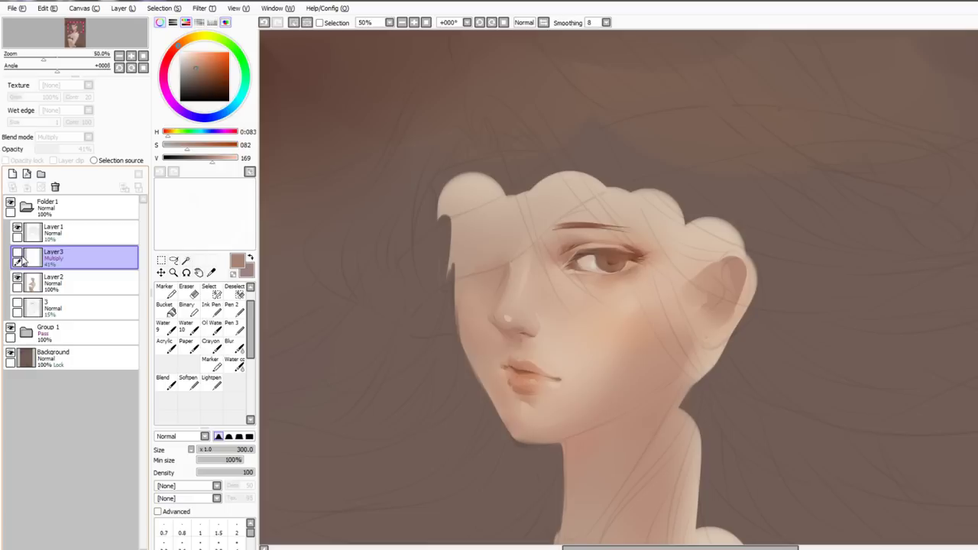
click(17, 254)
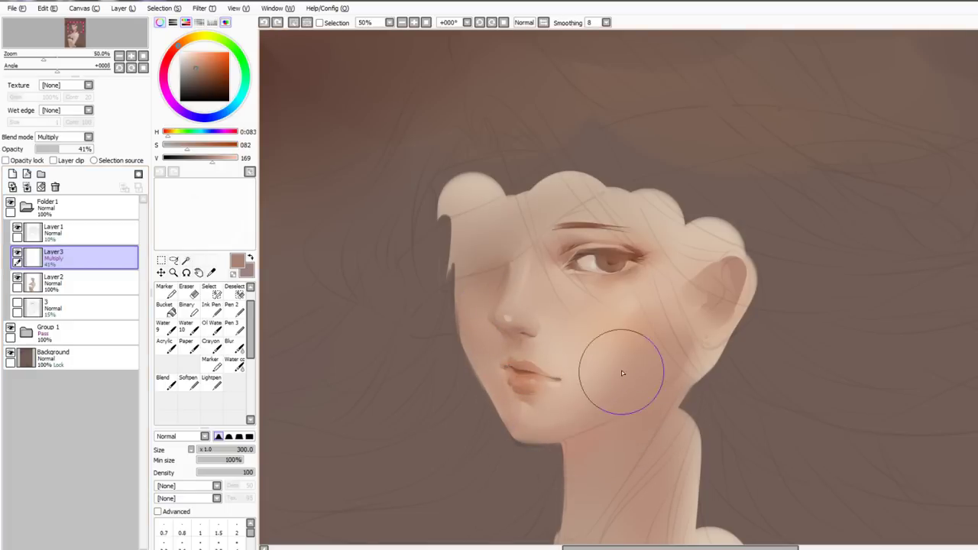
Shade the jaw edge below the ear on the Multiply layer in the sampled background brown, redoing the first stroke
right_click(690, 403)
drag(678, 411, 593, 451)
key(ctrl+z)
drag(683, 384, 600, 447)
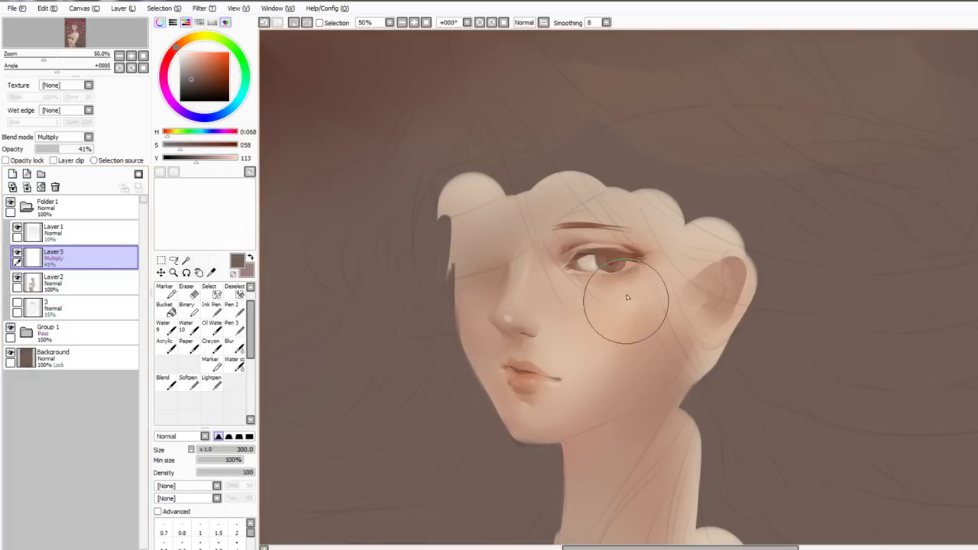
Compare the face with and without the Multiply layer, and delete that layer
alt+click(489, 274)
click(17, 253)
click(17, 253)
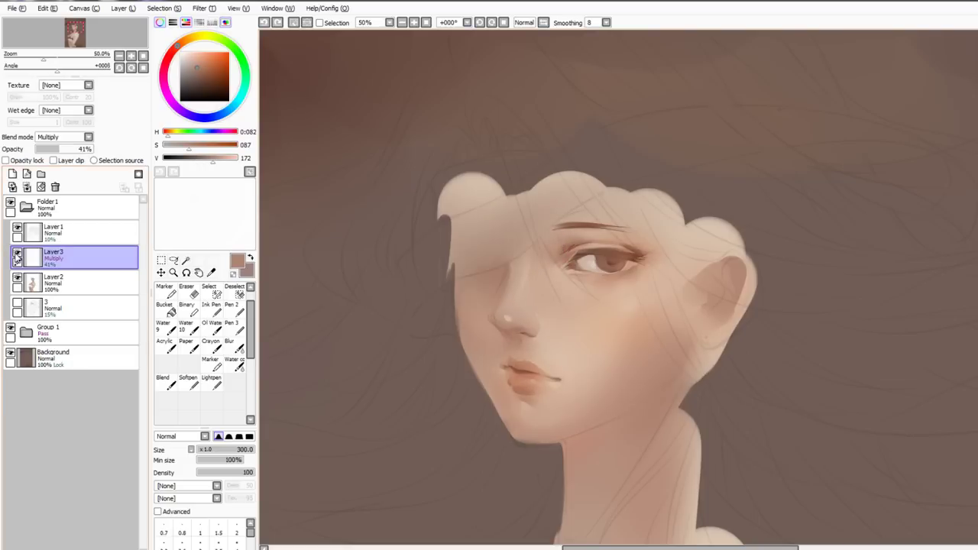
click(55, 186)
Compare the face with Layer1 and Layer2 shown and hidden, and leave the Layer1 sketch hidden
click(17, 228)
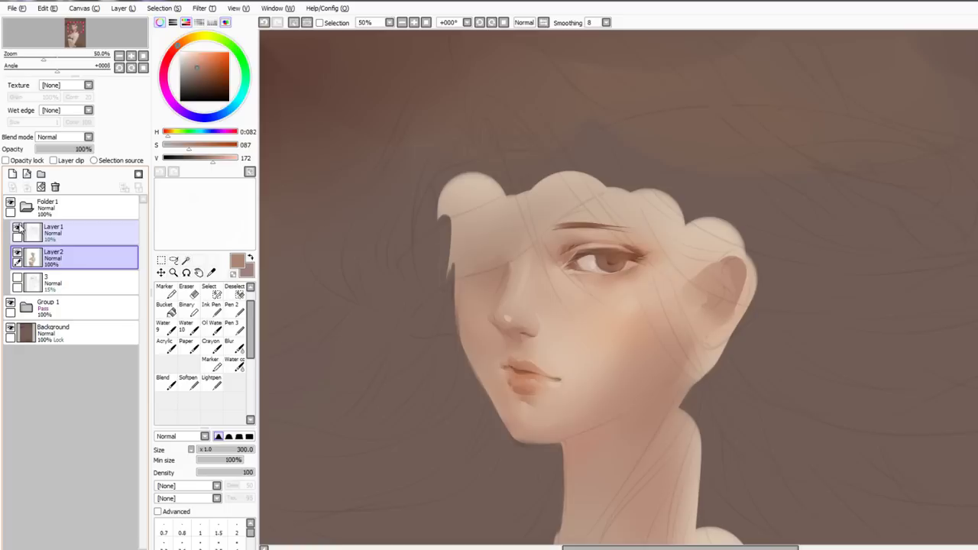
click(17, 228)
click(18, 228)
click(18, 228)
click(18, 228)
click(18, 254)
click(17, 253)
click(18, 228)
Draw the lower lash line with the Ink Pen in a darkened brown sampled from the eye, and switch to Oil Water
click(212, 308)
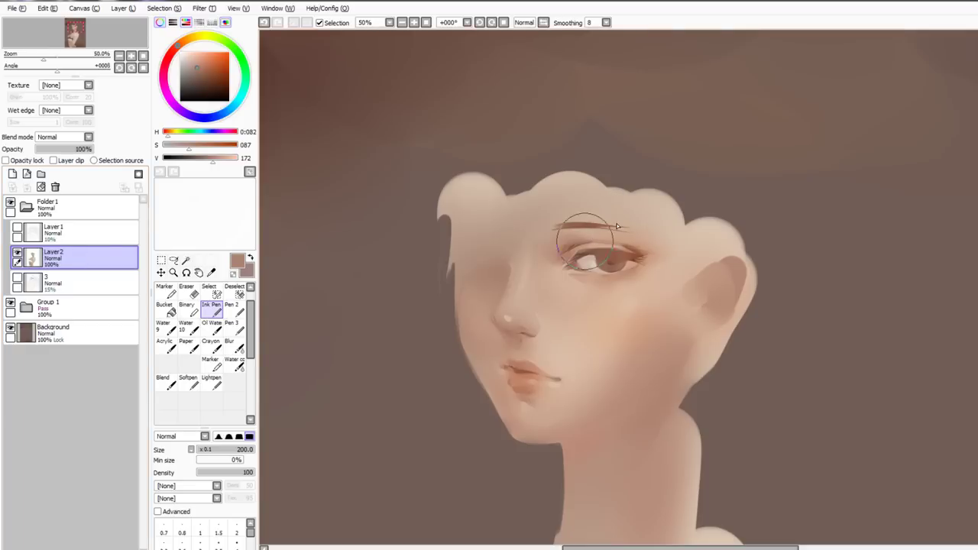
right_click(624, 258)
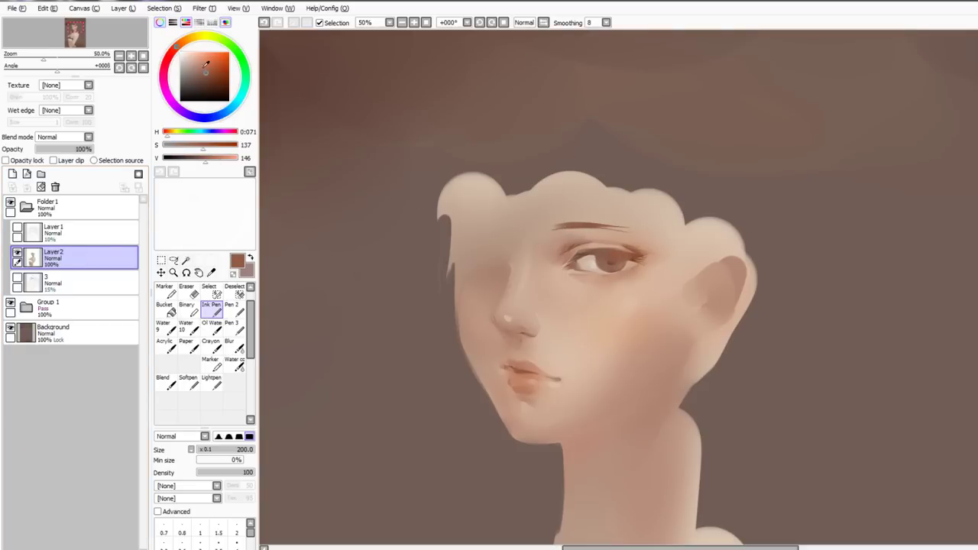
click(204, 78)
mouse_move(604, 260)
mouse_down()
mouse_move(618, 288)
mouse_move(631, 258)
mouse_move(623, 256)
mouse_move(631, 267)
mouse_move(625, 284)
mouse_move(626, 264)
mouse_move(616, 273)
mouse_up()
key(ctrl+z)
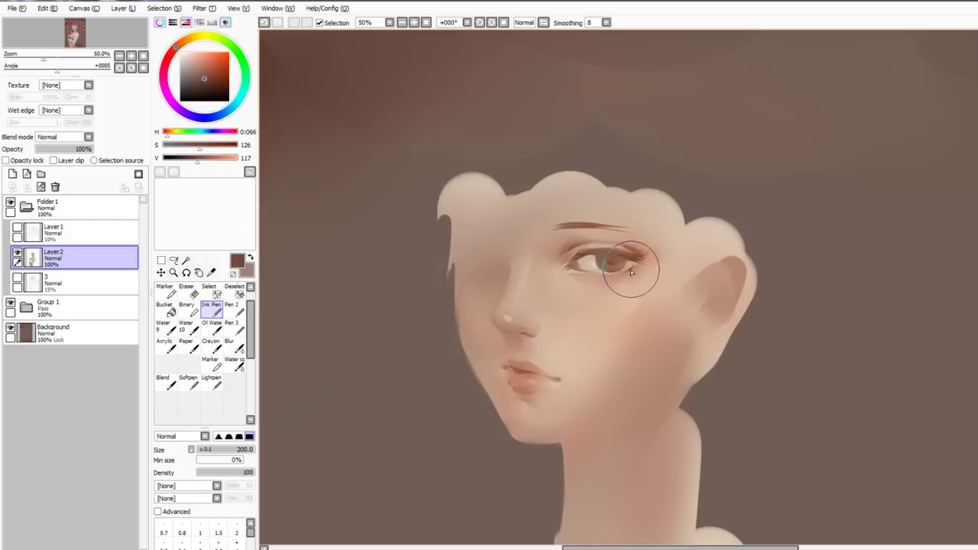
drag(602, 275, 630, 272)
key(v)
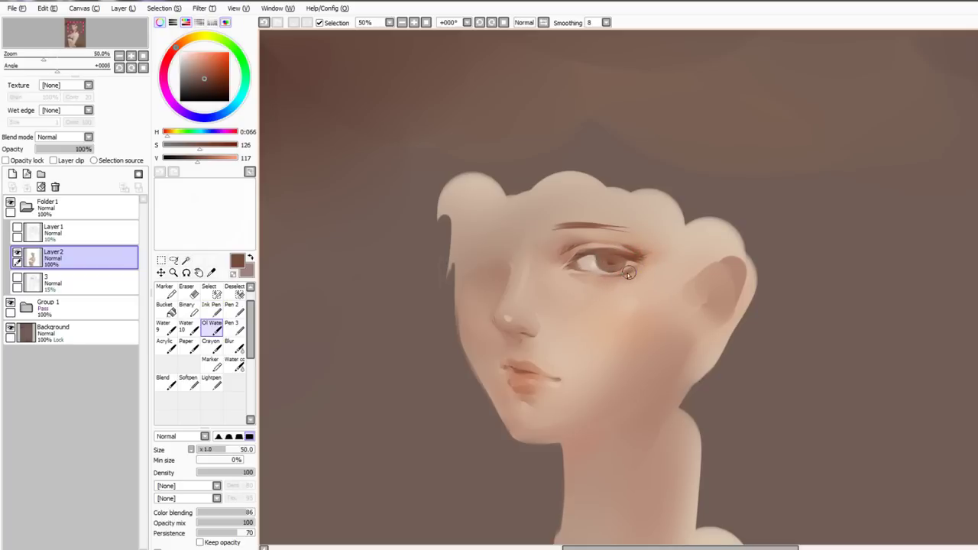
Strengthen the outer end of the lower lash line and deepen the iris with Ink Pen and Oil Water strokes
key(n)
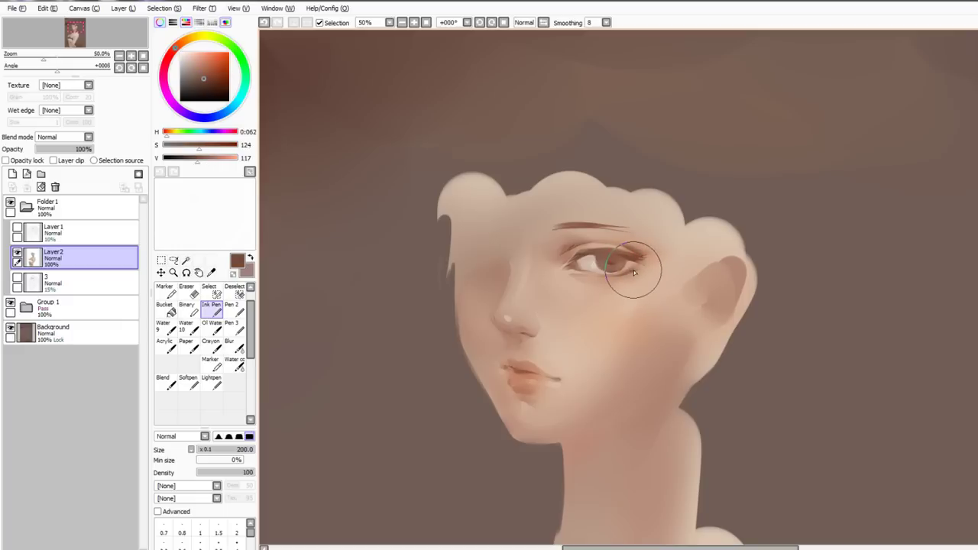
key(w)
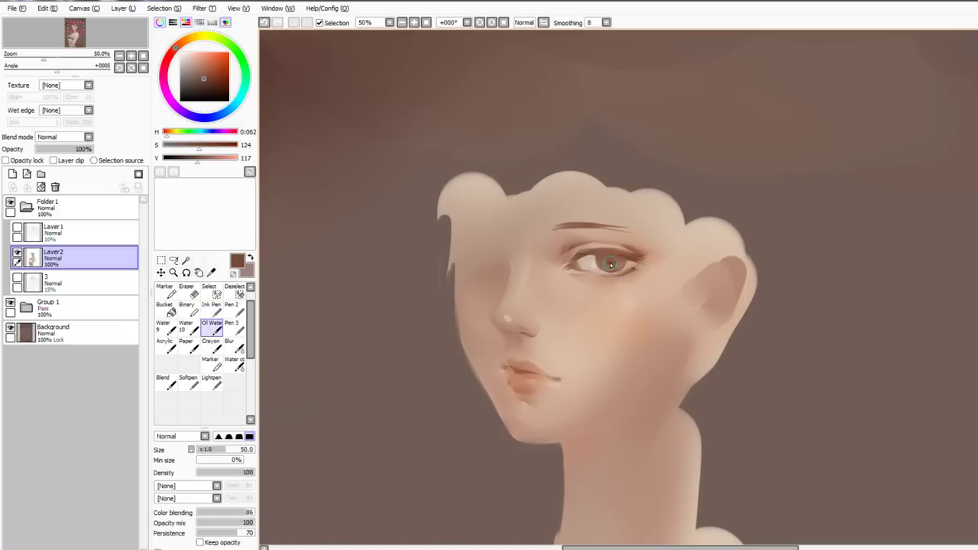
key(n)
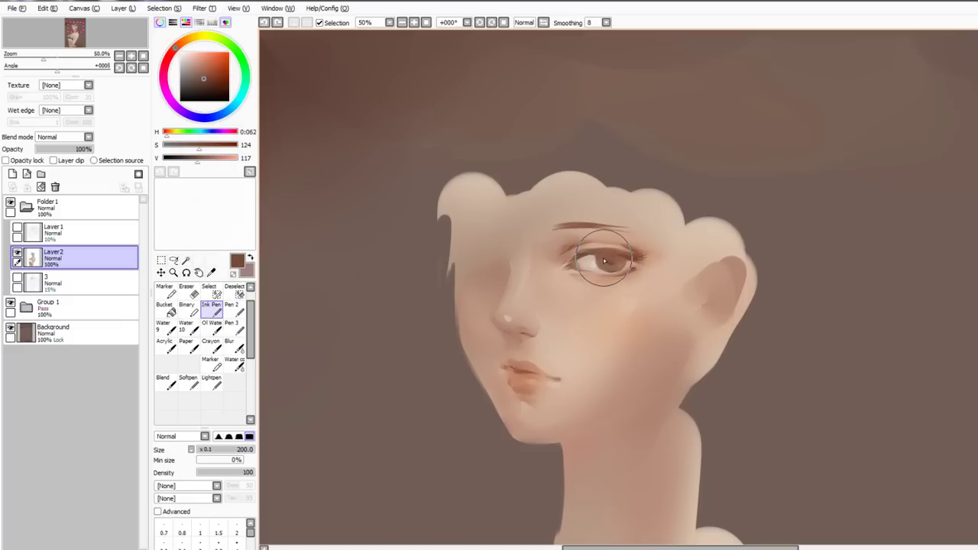
drag(604, 260, 611, 264)
Touch up the lips and the skin beneath them in sampled lip and skin tones, and blend with Oil Water
right_click(529, 363)
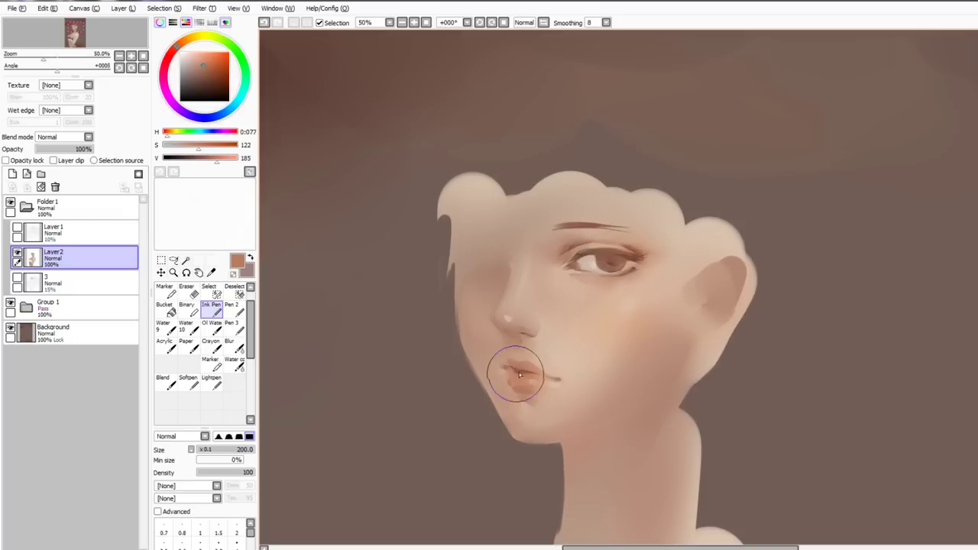
alt+click(526, 402)
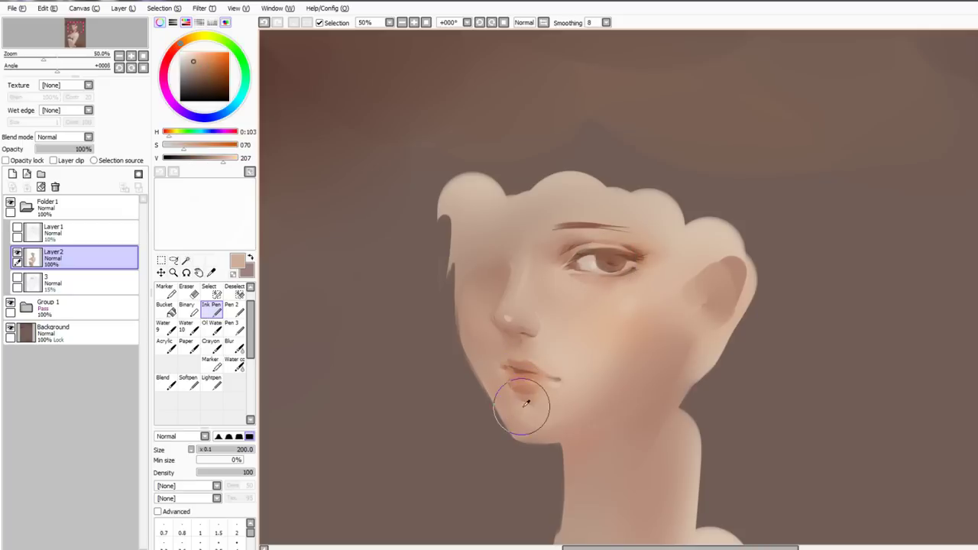
key(b)
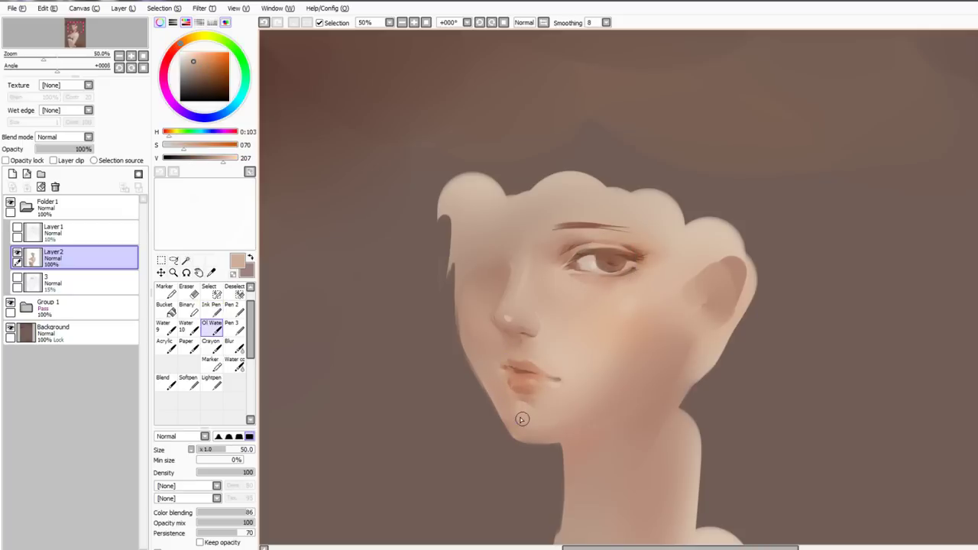
alt+click(512, 415)
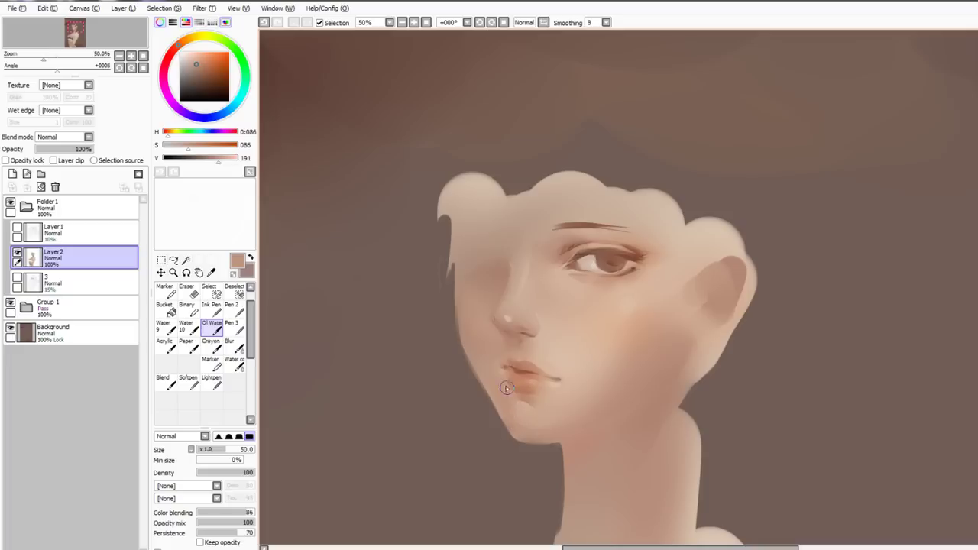
key(bracketright)
Try Ink Pen contour strokes along the far cheek and jaw in sampled eye-socket tones, and undo them
key(n)
right_click(494, 275)
drag(459, 312, 476, 360)
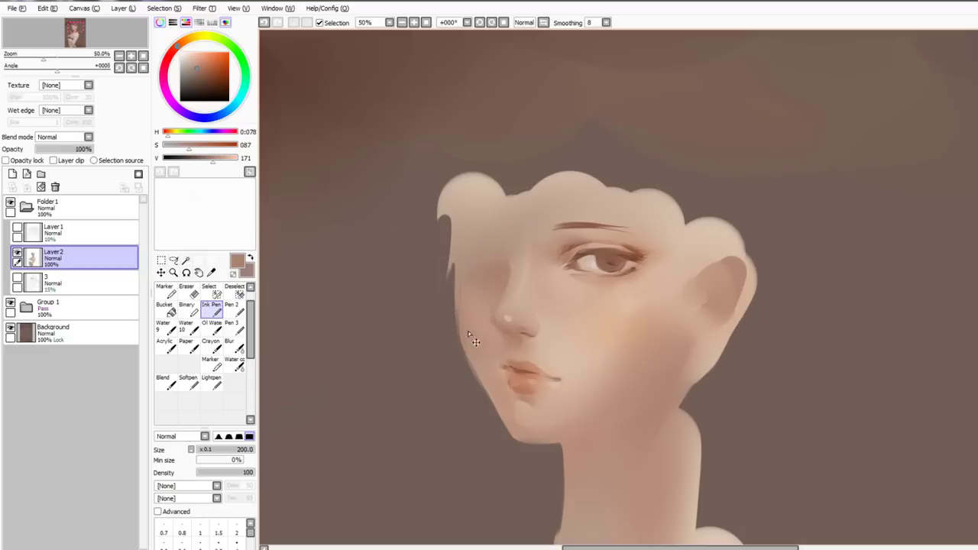
alt+click(510, 262)
drag(460, 322, 502, 408)
key(ctrl+z)
mouse_move(474, 363)
mouse_down()
mouse_move(513, 446)
mouse_move(509, 424)
mouse_move(512, 437)
mouse_move(547, 445)
mouse_move(516, 441)
mouse_move(564, 442)
mouse_move(514, 409)
mouse_move(522, 452)
mouse_move(571, 438)
mouse_move(519, 447)
mouse_move(568, 439)
mouse_move(522, 448)
mouse_move(554, 442)
mouse_up()
key(e)
key(ctrl+z)
key(ctrl+z)
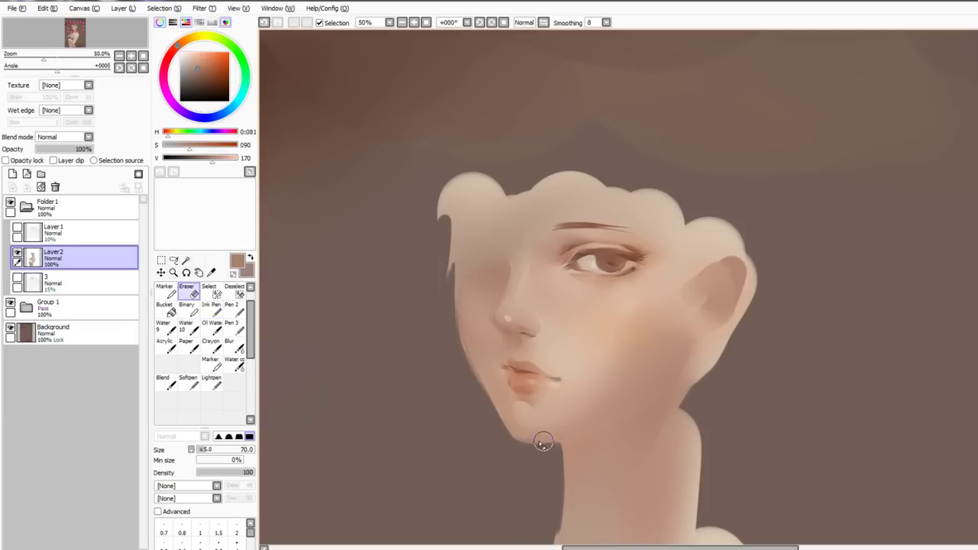
Trim the outer edge of the far cheek and jaw down to the chin with the Eraser, following the Layer1 sketch
mouse_move(448, 306)
mouse_down()
mouse_move(477, 372)
mouse_move(456, 306)
mouse_move(463, 344)
mouse_up()
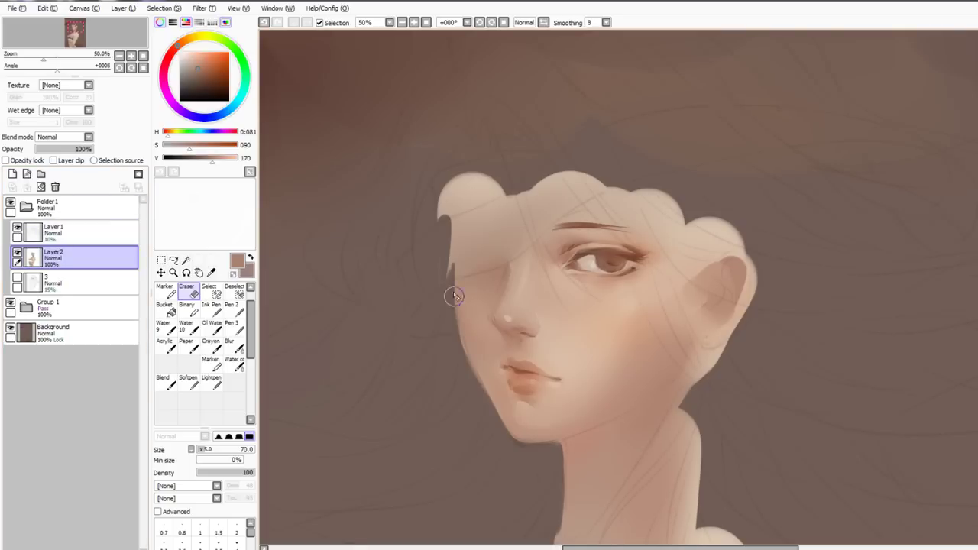
drag(460, 259, 457, 318)
key(ctrl+z)
drag(455, 275, 454, 313)
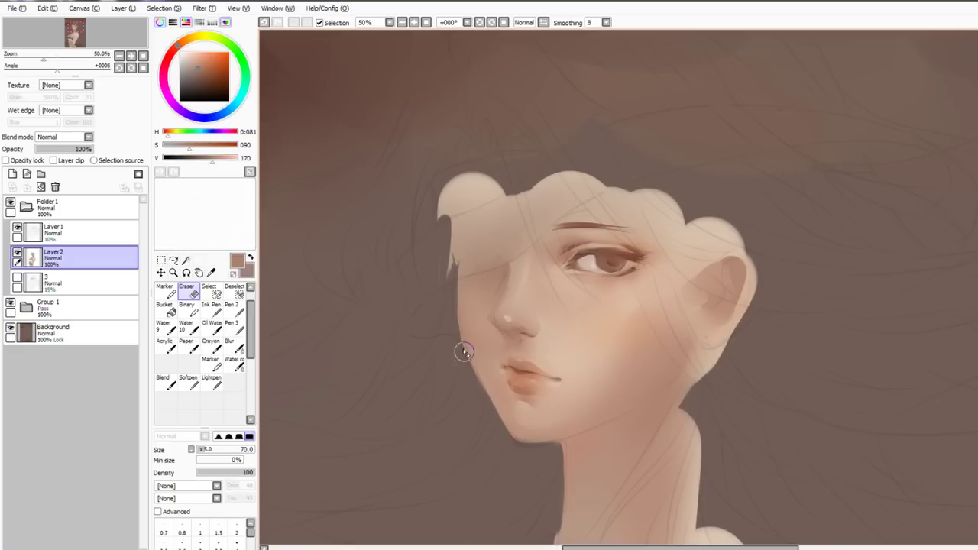
mouse_move(455, 335)
mouse_down()
mouse_move(502, 434)
mouse_move(483, 392)
mouse_move(532, 448)
mouse_move(519, 436)
mouse_move(537, 442)
mouse_move(518, 440)
mouse_move(544, 445)
mouse_up()
Shade the lower lip with the Ink Pen in a sampled reddish tone, and blend it with Oil Water
key(n)
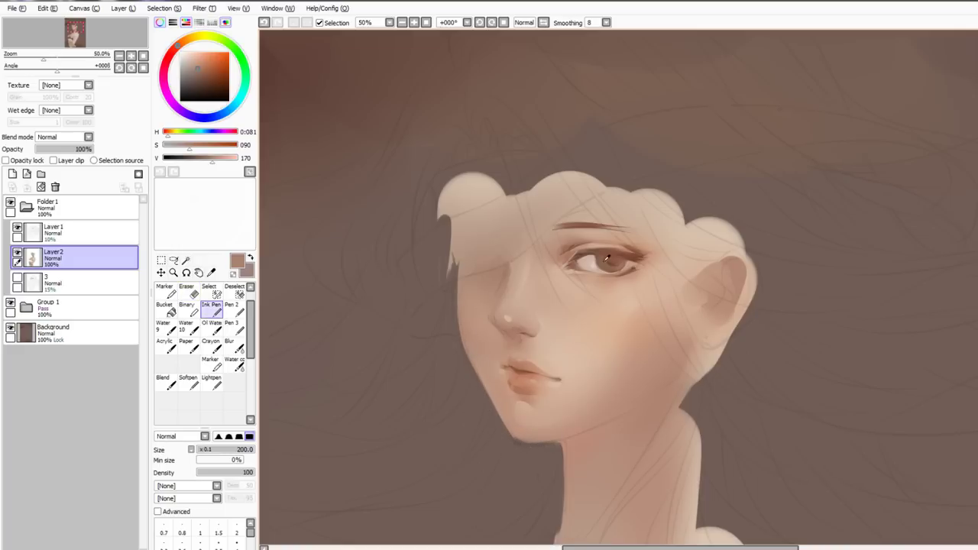
alt+click(604, 258)
alt+click(577, 268)
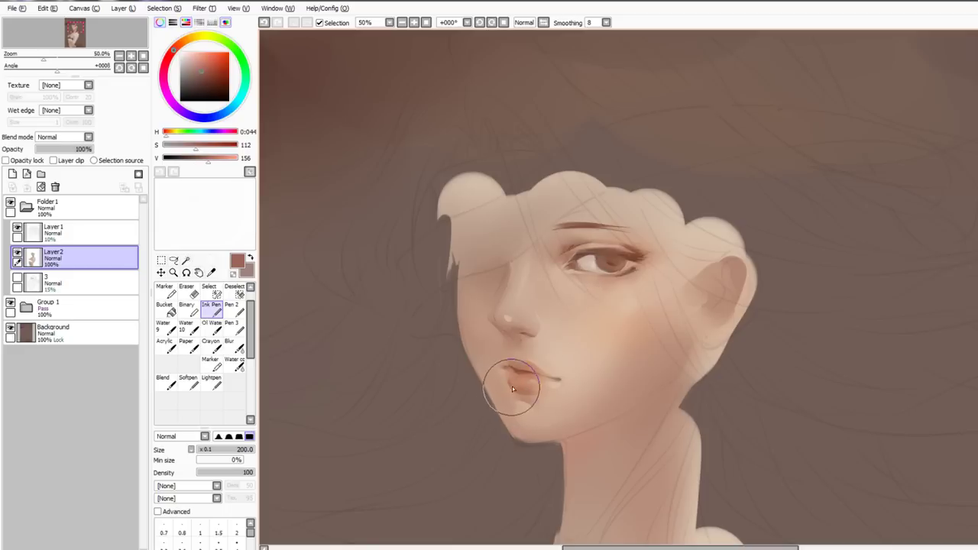
drag(514, 384, 521, 393)
key(c)
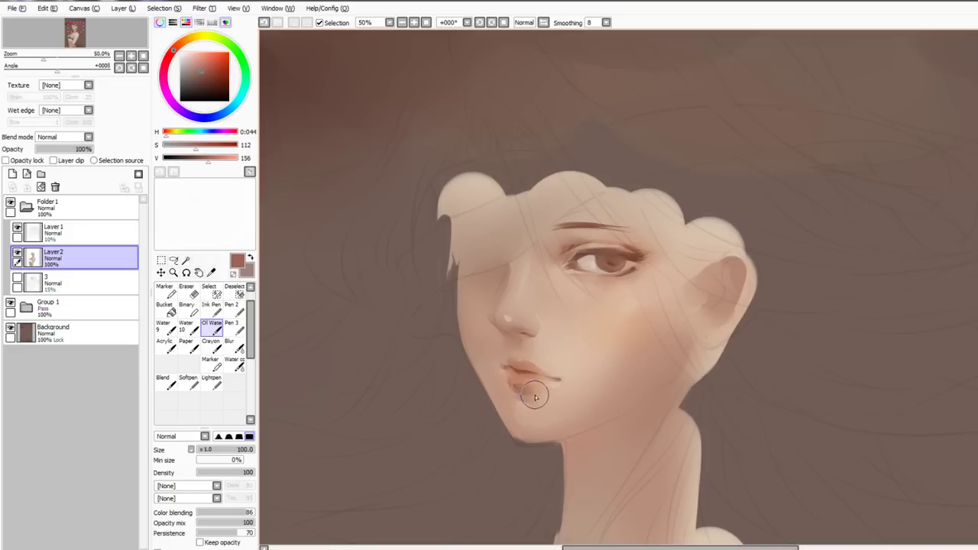
Add reddish shading to the jaw below the ear and the neck under the chin, and blend it
key(n)
drag(682, 370, 657, 393)
key(c)
key(n)
mouse_move(561, 441)
mouse_down()
mouse_move(616, 420)
mouse_move(604, 428)
mouse_move(614, 424)
mouse_move(606, 445)
mouse_move(589, 443)
mouse_move(601, 451)
mouse_up()
key(ctrl+z)
key(c)
key(n)
key(v)
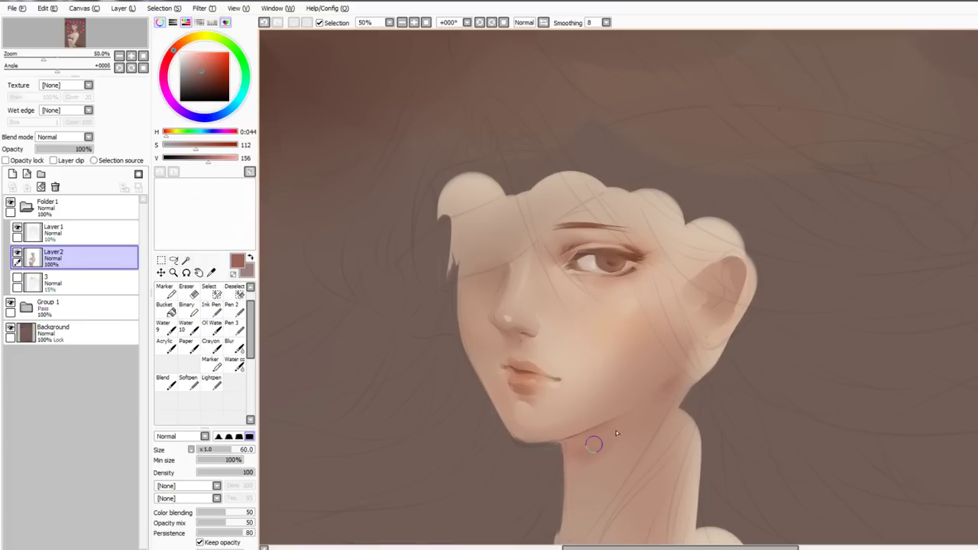
Hide the Layer1 sketch, and deepen and blend the shadow along the jawline in an adjusted sampled brown
click(17, 227)
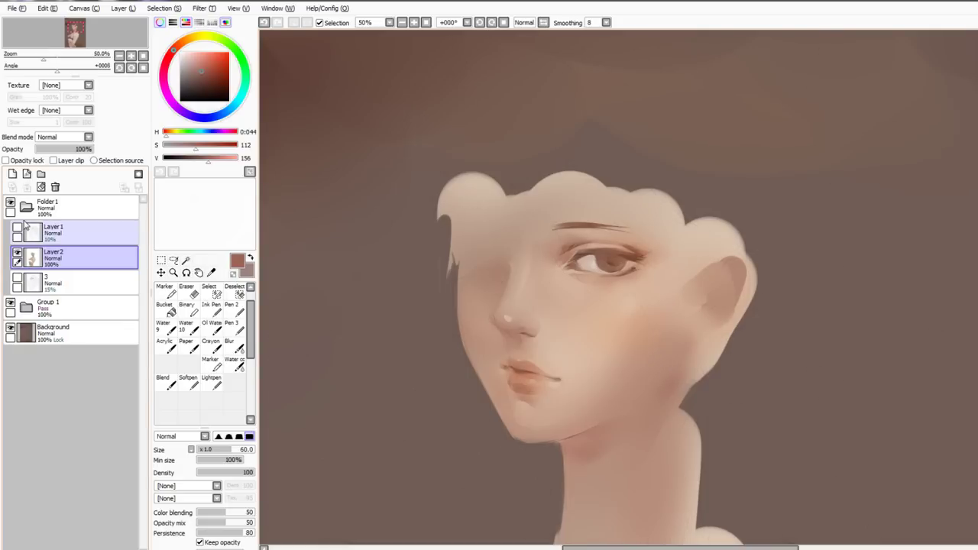
key(n)
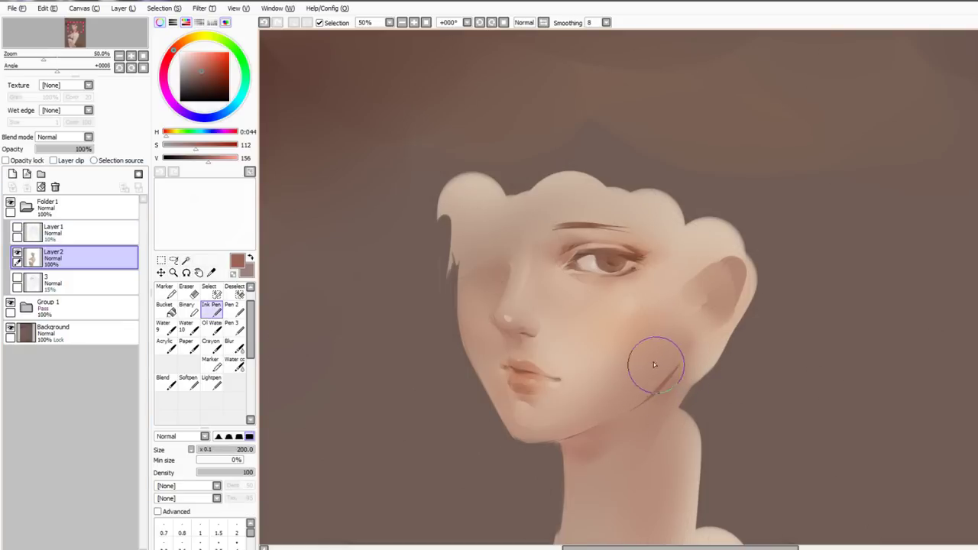
alt+click(654, 365)
click(201, 62)
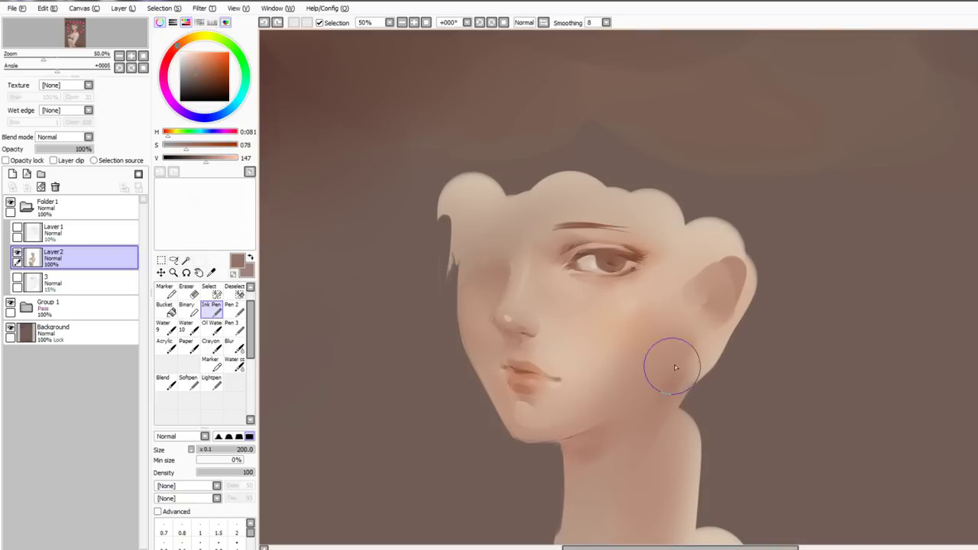
mouse_move(646, 401)
mouse_down()
mouse_move(691, 357)
mouse_move(638, 415)
mouse_move(655, 398)
mouse_move(591, 433)
mouse_up()
key(ctrl+z)
key(c)
key(n)
key(c)
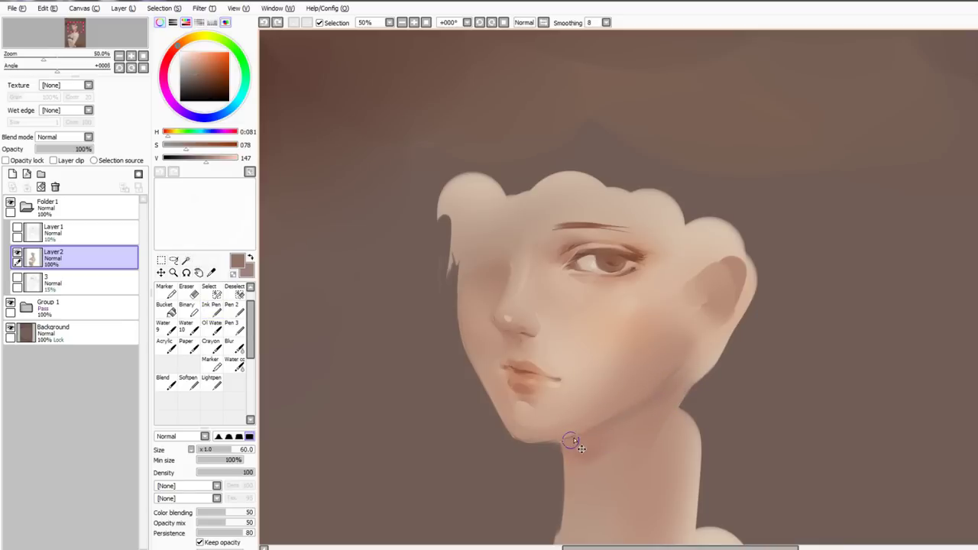
Paint the shadow under the chin and along the front of the neck in a sampled reddish brown, and blend it
key(n)
drag(644, 406, 603, 422)
key(c)
key(n)
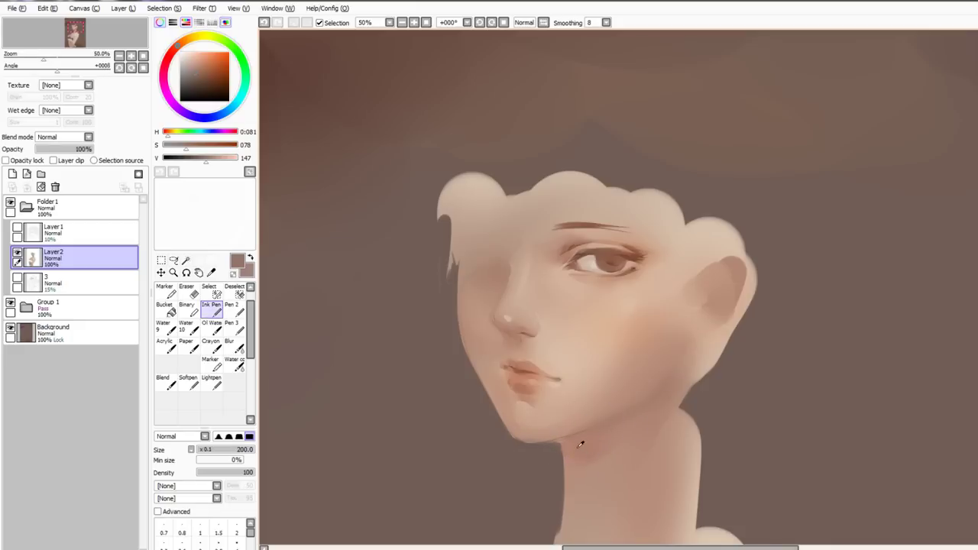
alt+click(583, 446)
key(b)
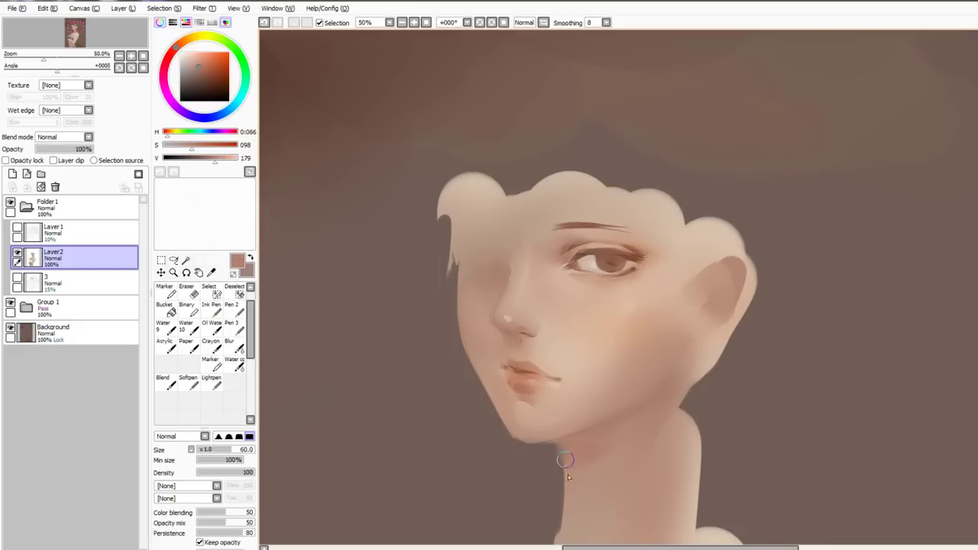
drag(568, 446, 583, 358)
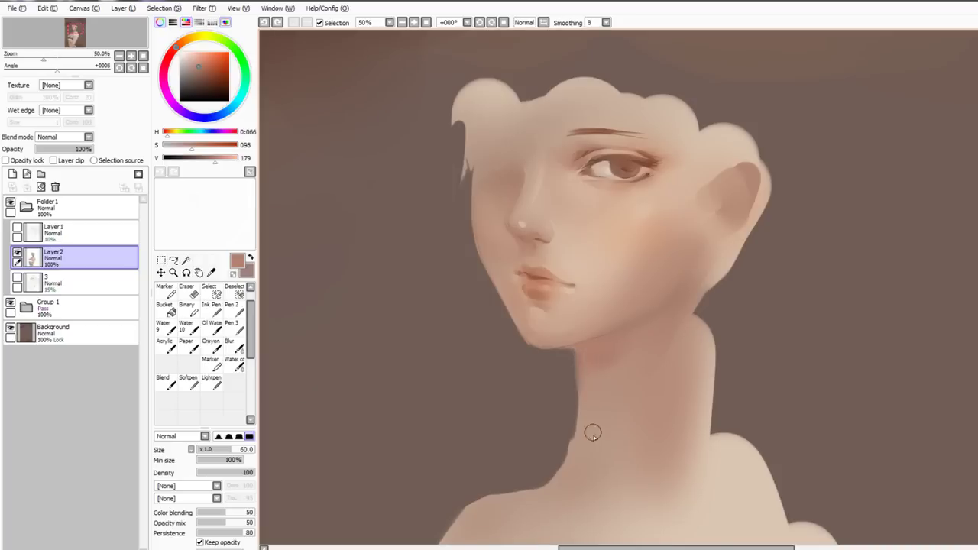
drag(643, 381, 609, 462)
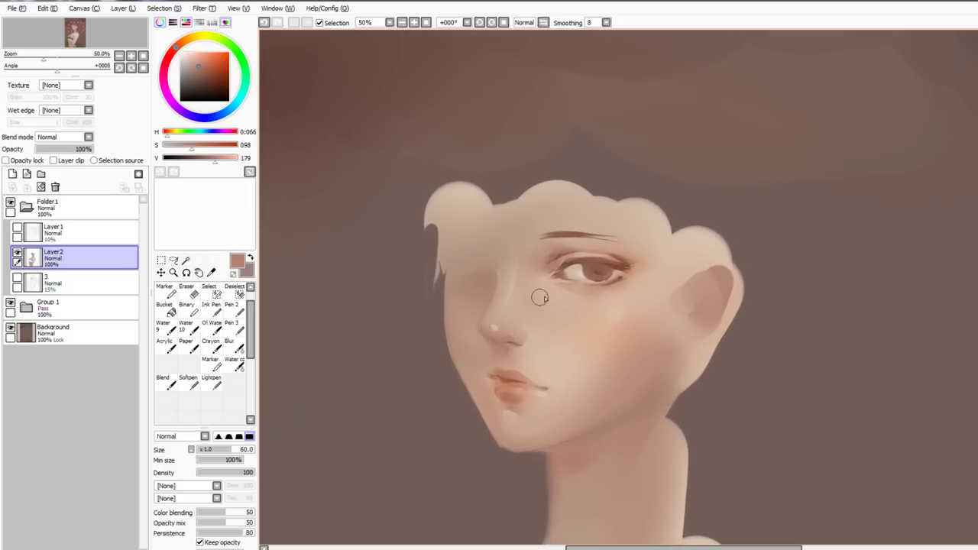
Tint the near cheek with sampled warm skin tones using a soft brush at size 300
key(v)
right_click(542, 368)
key(ctrl+z)
drag(558, 341, 647, 324)
right_click(590, 342)
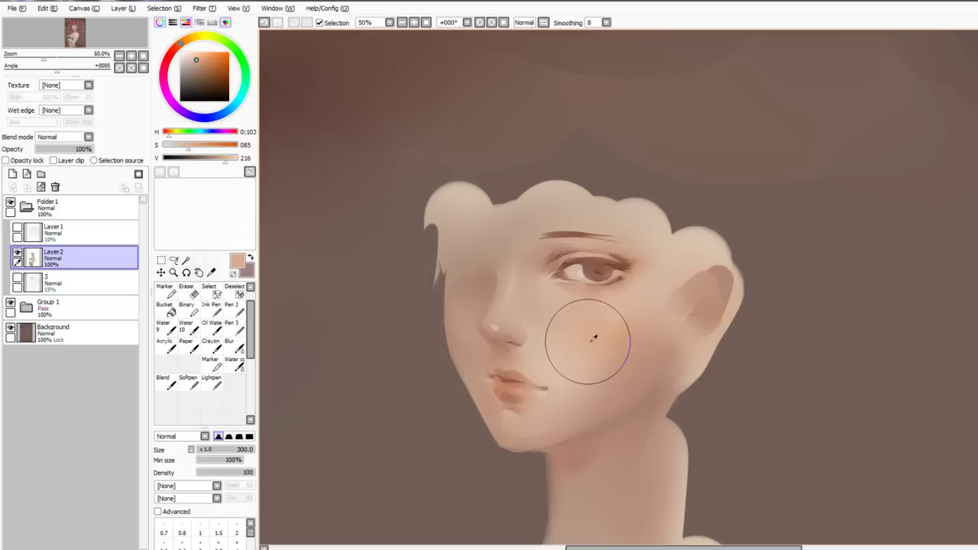
alt+click(600, 354)
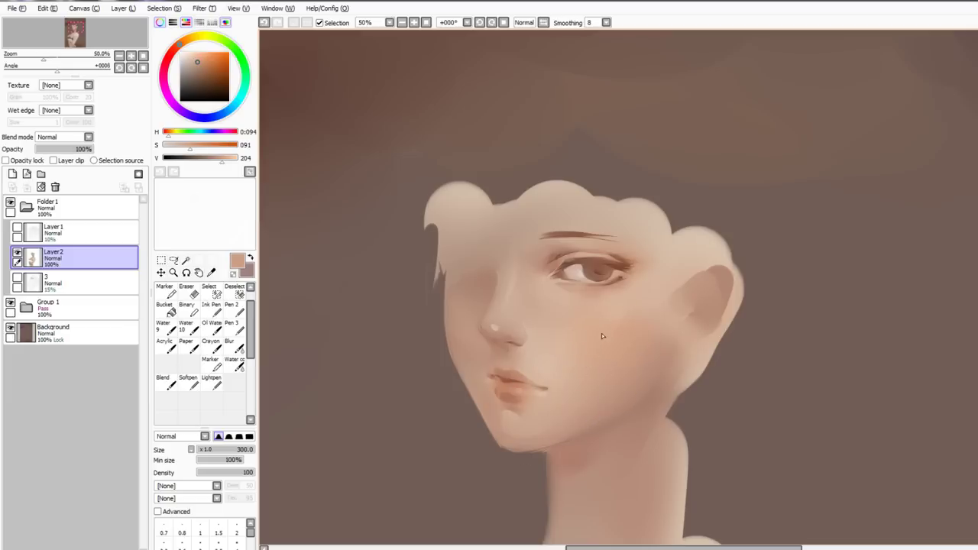
alt+click(602, 334)
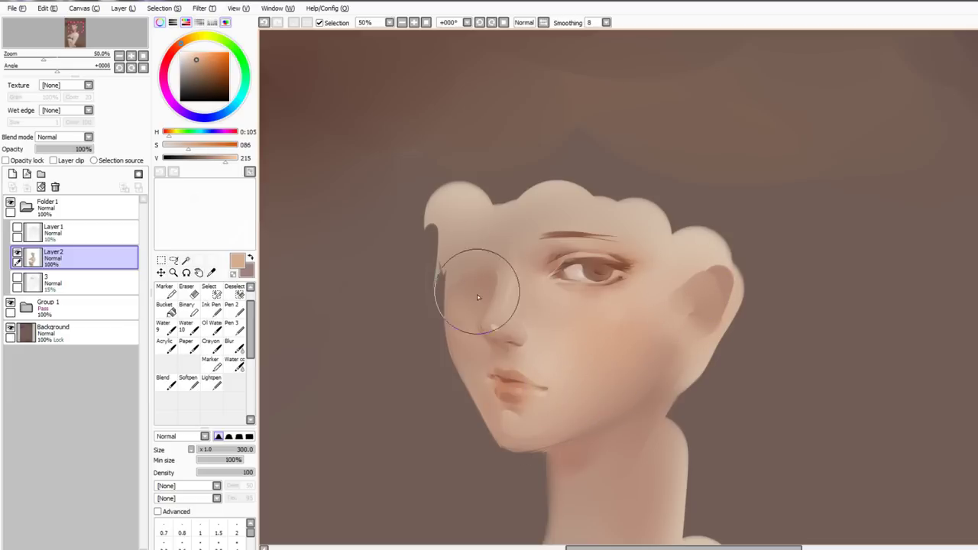
Add a new layer above Layer2 in Addition blend mode, and choose a bright peach colour
click(12, 173)
click(61, 136)
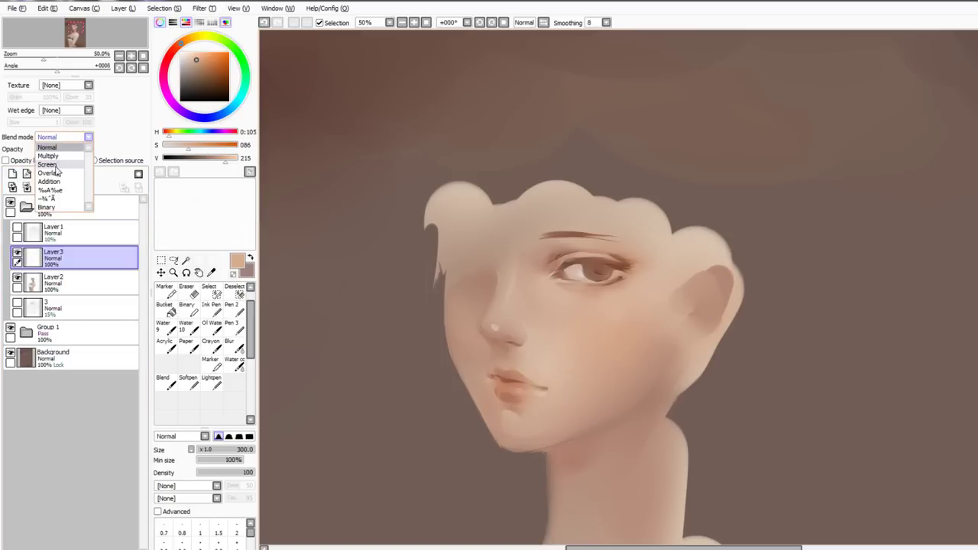
click(49, 181)
click(200, 52)
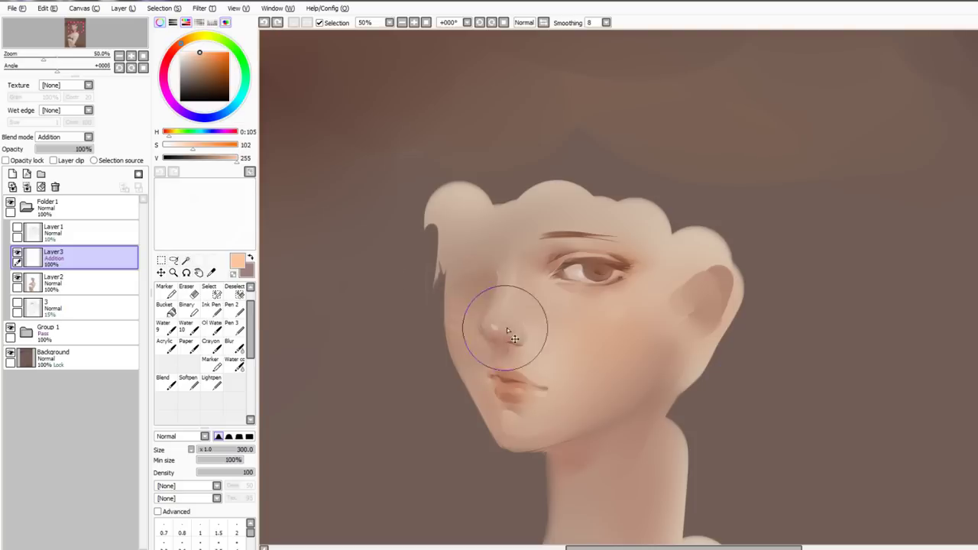
Add a warm glow around the nose in saturated orange-brown on the Addition layer, and merge it into Layer2
mouse_move(498, 331)
mouse_down()
mouse_move(517, 343)
mouse_move(490, 310)
mouse_move(506, 340)
mouse_move(520, 338)
mouse_up()
key(ctrl+z)
click(220, 75)
key(ctrl+z)
click(17, 253)
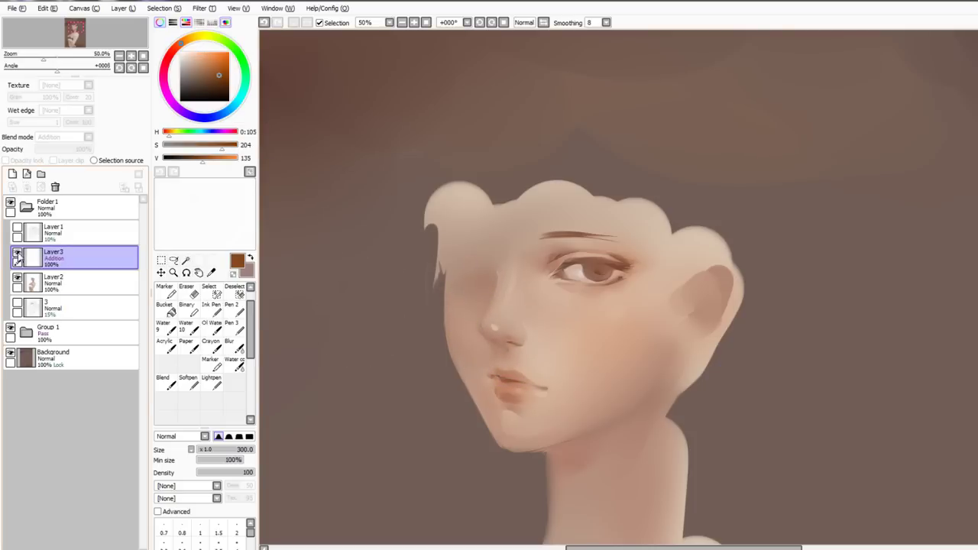
click(18, 254)
key(ctrl+e)
Soften the nose bridge and tip with a smaller brush in sampled light skin tones, and blend the area beside the eye
alt+click(549, 348)
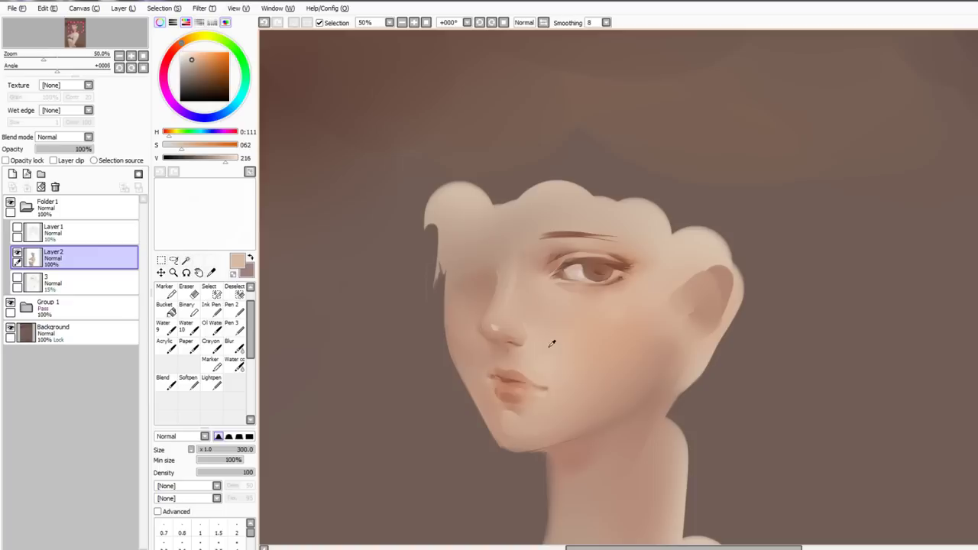
key([)
key([)
key([)
key([)
mouse_move(500, 260)
mouse_down()
mouse_move(506, 286)
mouse_move(513, 284)
mouse_move(505, 330)
mouse_move(516, 308)
mouse_move(491, 328)
mouse_move(528, 334)
mouse_move(523, 280)
mouse_move(524, 323)
mouse_up()
key(bracketright)
key(bracketright)
alt+click(580, 328)
key(ctrl+z)
key(n)
alt+click(570, 321)
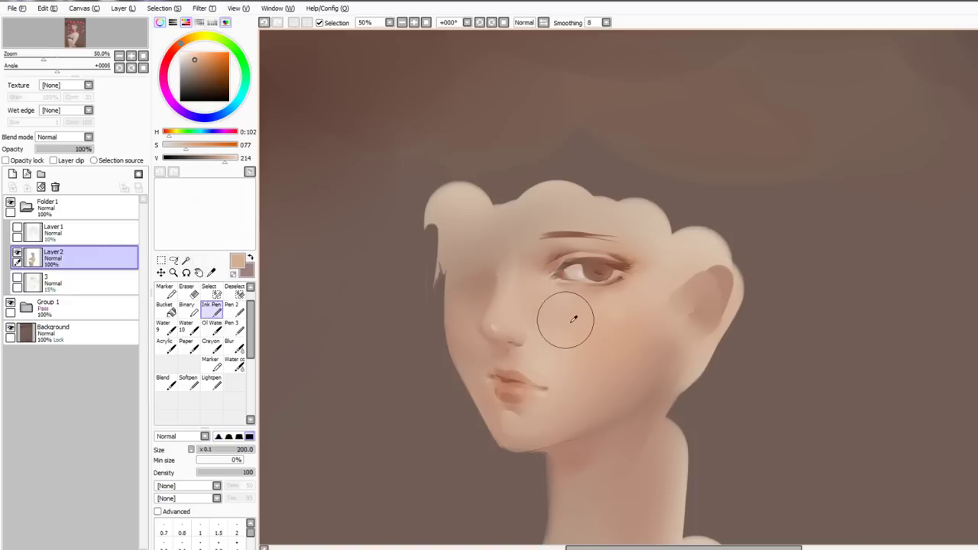
key(b)
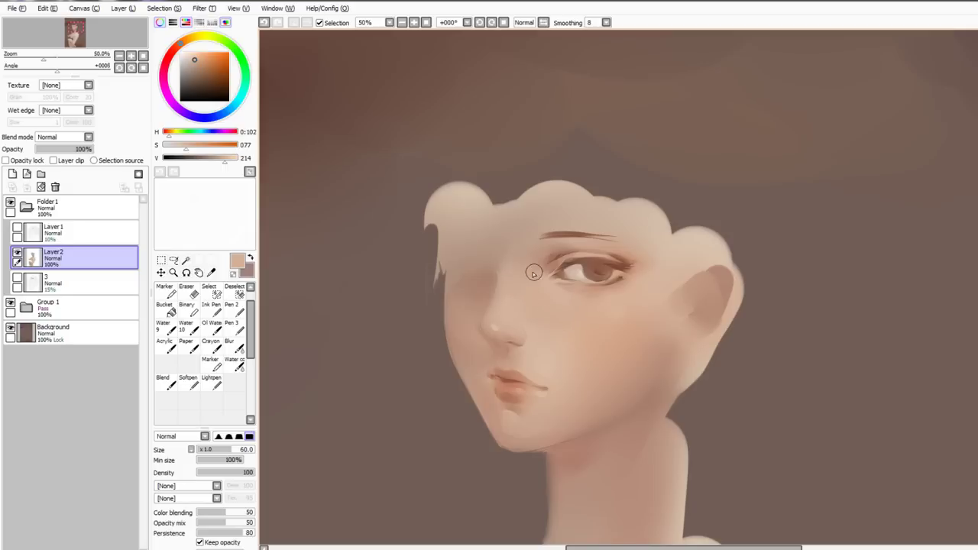
Reshape the eyebrow and its tail with the Ink Pen in sampled brown and skin tones, and blend its edges
alt+click(557, 241)
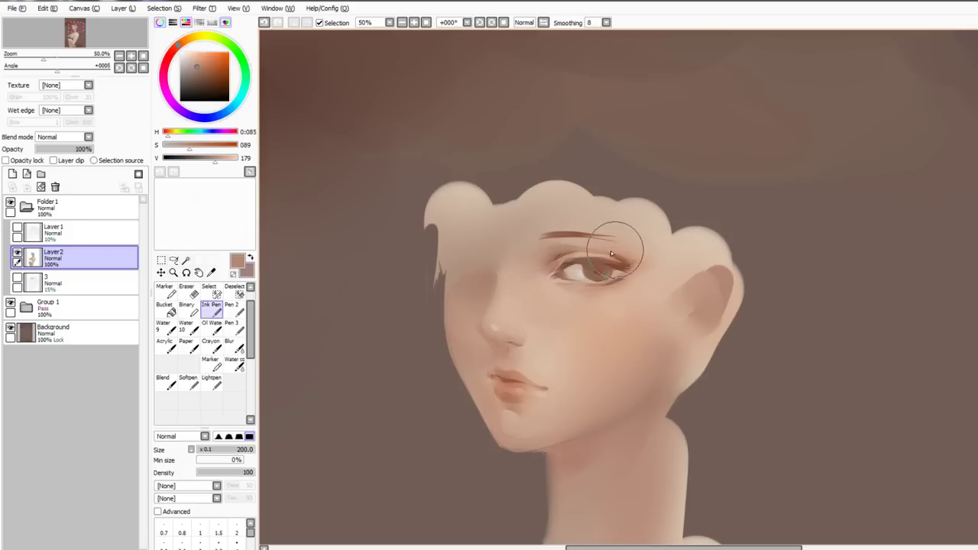
alt+click(566, 234)
key(n)
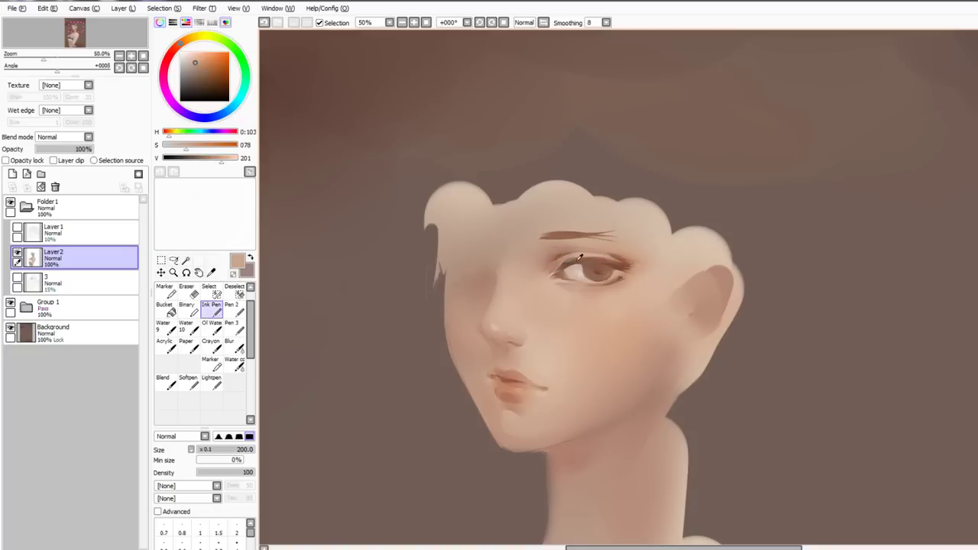
alt+click(535, 316)
drag(600, 240, 573, 238)
key(c)
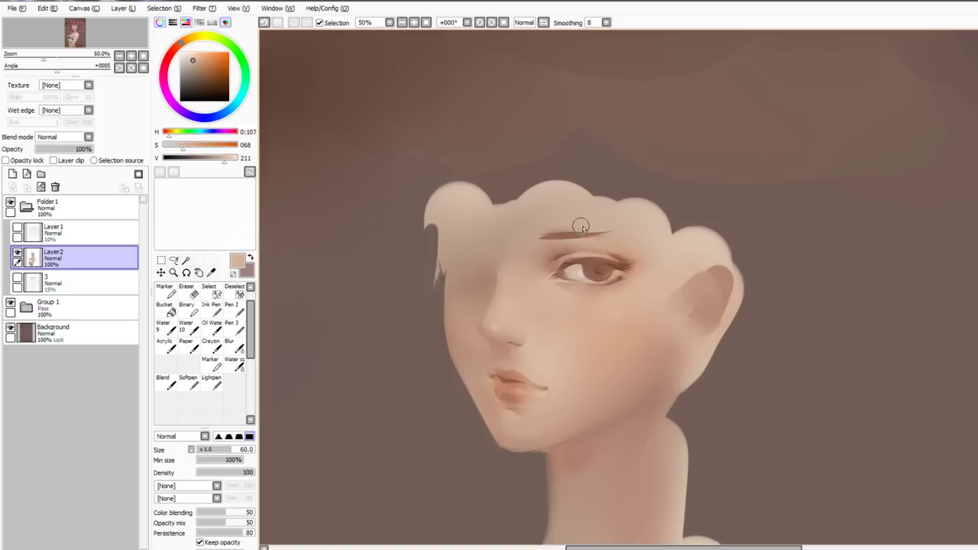
key(n)
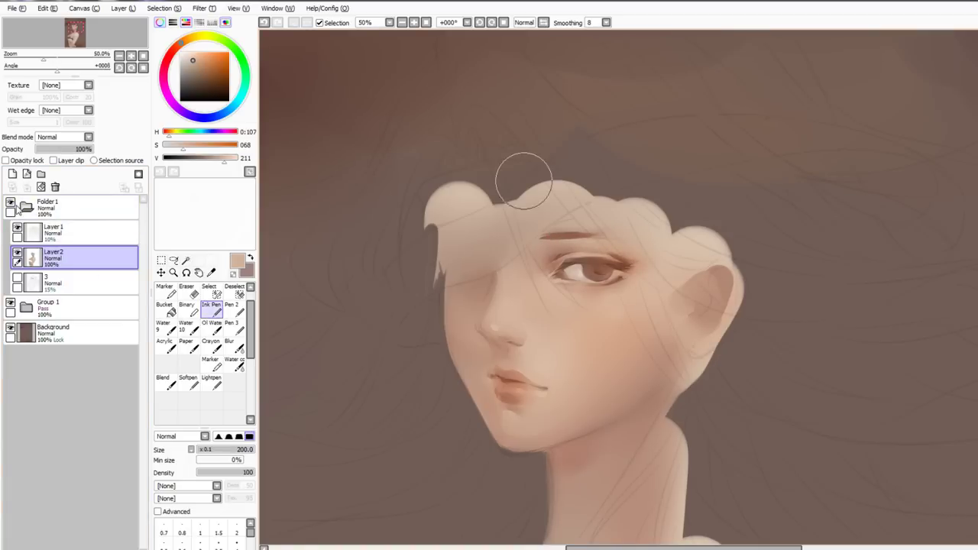
Show the Layer1 sketch and enlarge the Ink Pen to size 400 for the hair
scroll(537, 201, down, 1)
key(bracketright)
key(bracketright)
key(bracketright)
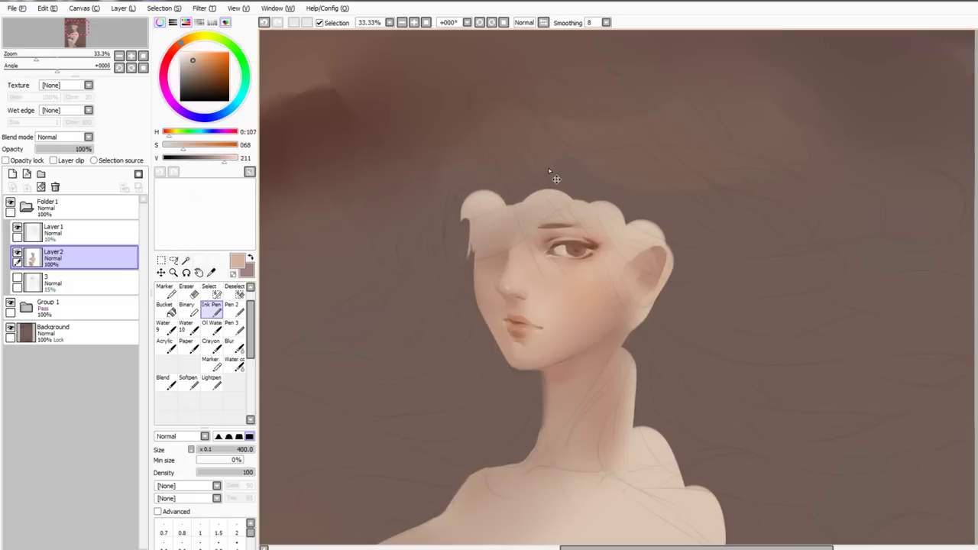
key(bracketright)
drag(449, 183, 451, 171)
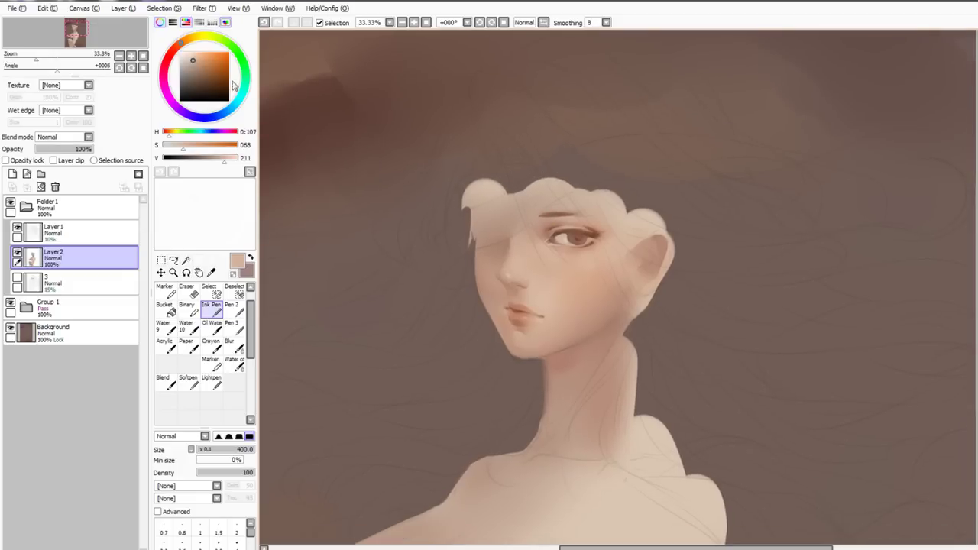
click(204, 75)
drag(415, 79, 498, 155)
key(ctrl+z)
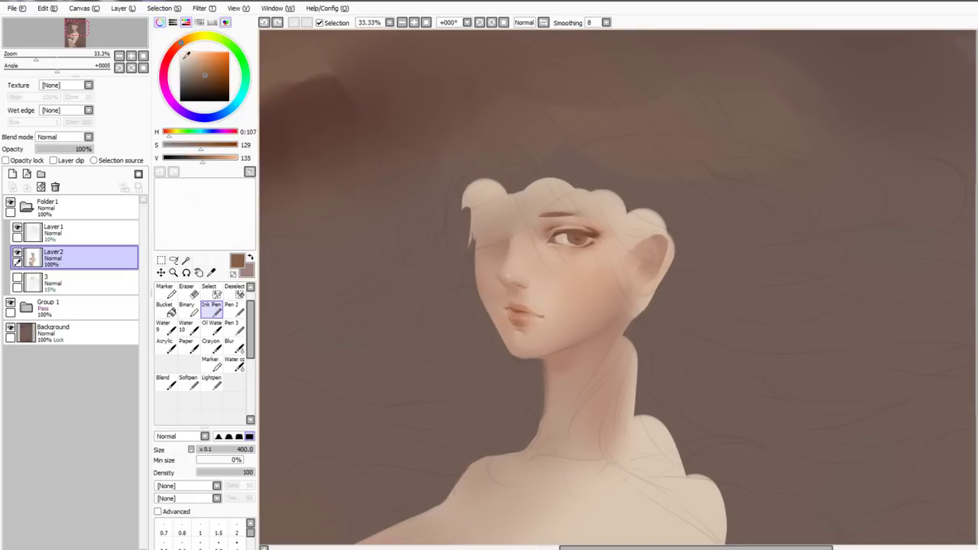
click(213, 67)
mouse_move(457, 71)
mouse_down()
mouse_move(498, 131)
mouse_move(535, 149)
mouse_move(496, 155)
mouse_up()
key(ctrl+z)
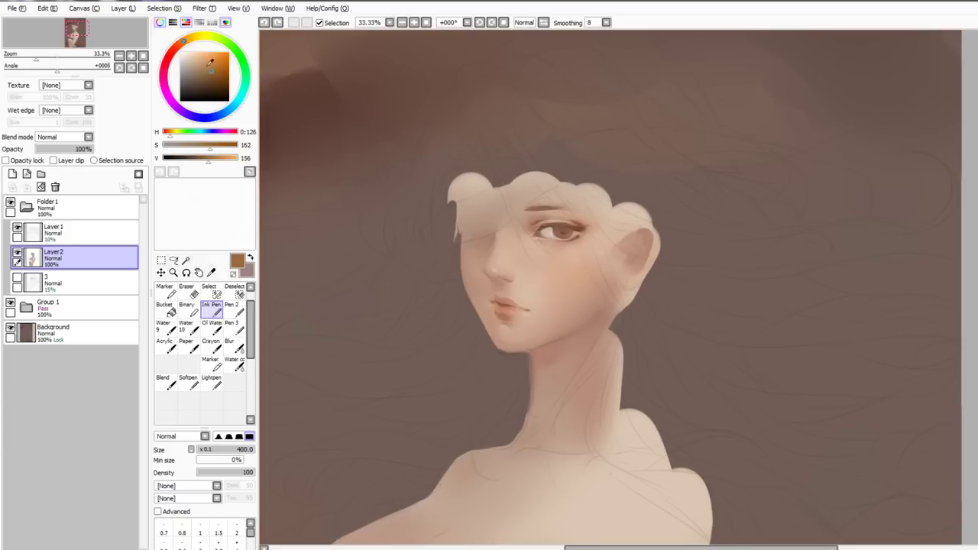
Set the hair colour to a reddish brown with hue 82, saturation 144 and value 147, testing it with a stroke
click(204, 77)
click(179, 47)
mouse_move(472, 115)
mouse_down()
mouse_move(594, 217)
mouse_move(654, 234)
mouse_up()
key(ctrl+z)
key(ctrl+z)
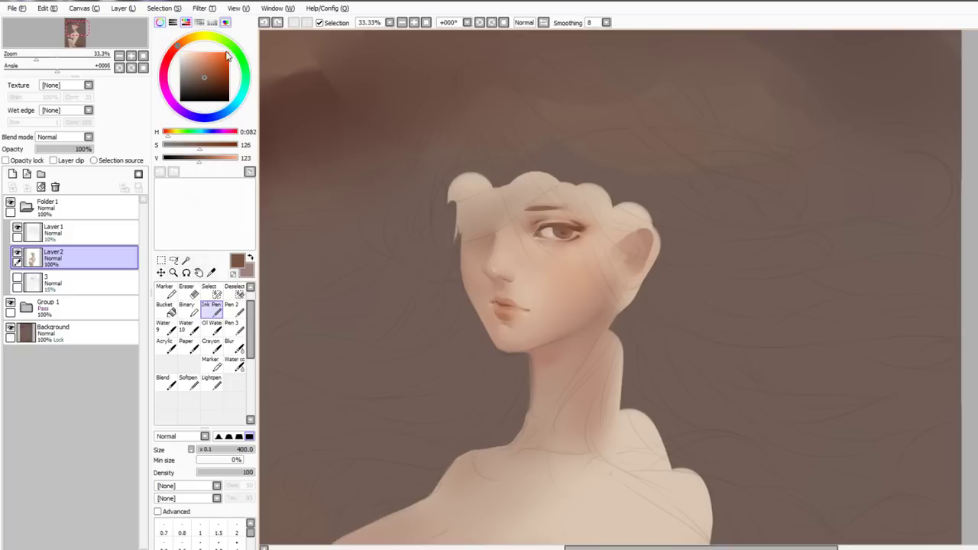
click(206, 69)
drag(428, 89, 408, 81)
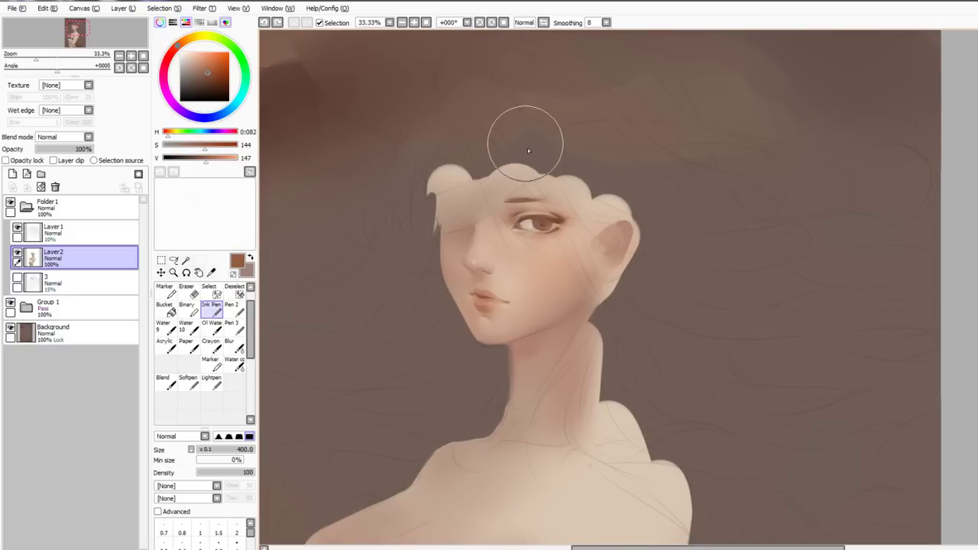
Try blocking in the hair crown and thin locks across the forehead and eye on Layer2 with the Ink Pen
drag(502, 101, 605, 206)
key(ctrl+z)
drag(555, 175, 564, 173)
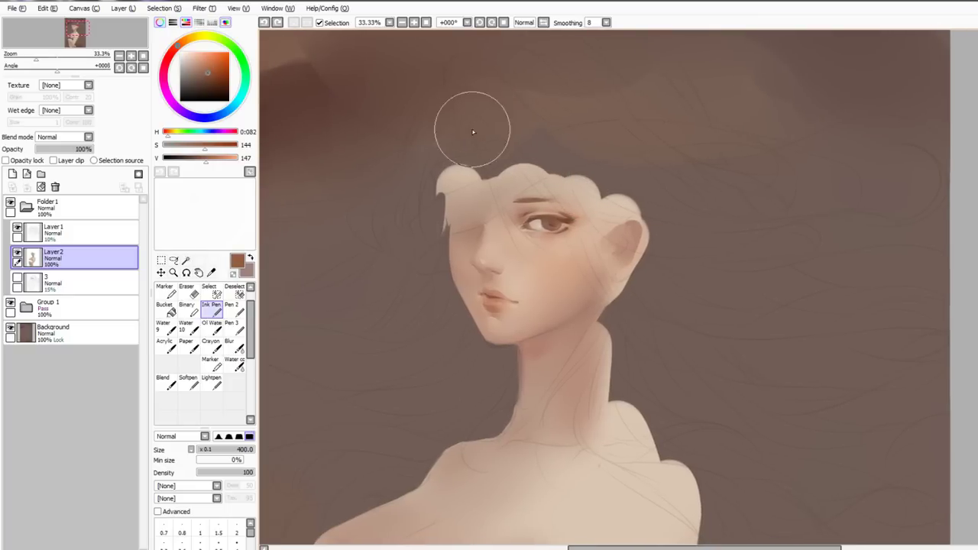
mouse_move(443, 155)
mouse_down()
mouse_move(511, 138)
mouse_move(515, 241)
mouse_up()
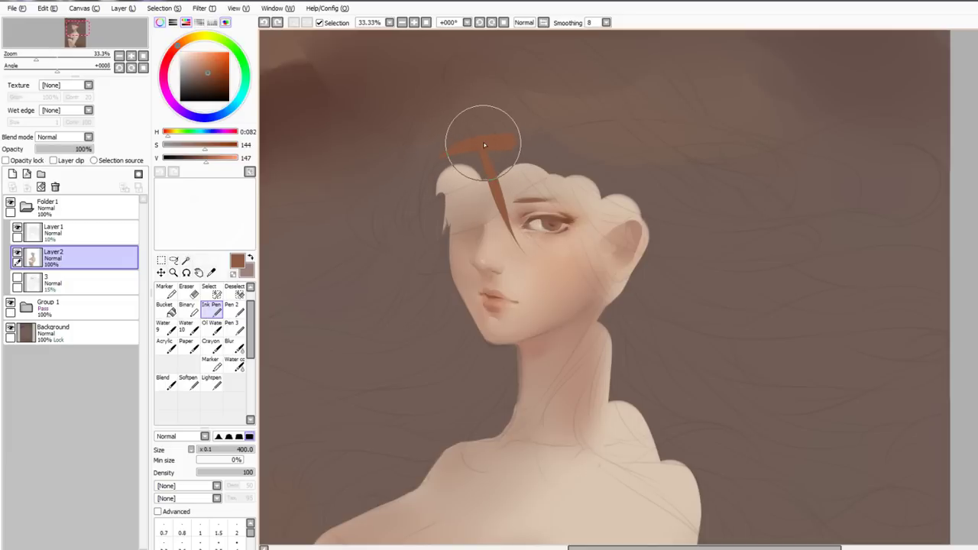
key(ctrl+z)
mouse_move(483, 145)
mouse_down()
mouse_move(481, 105)
mouse_move(503, 129)
mouse_move(516, 247)
mouse_move(477, 147)
mouse_up()
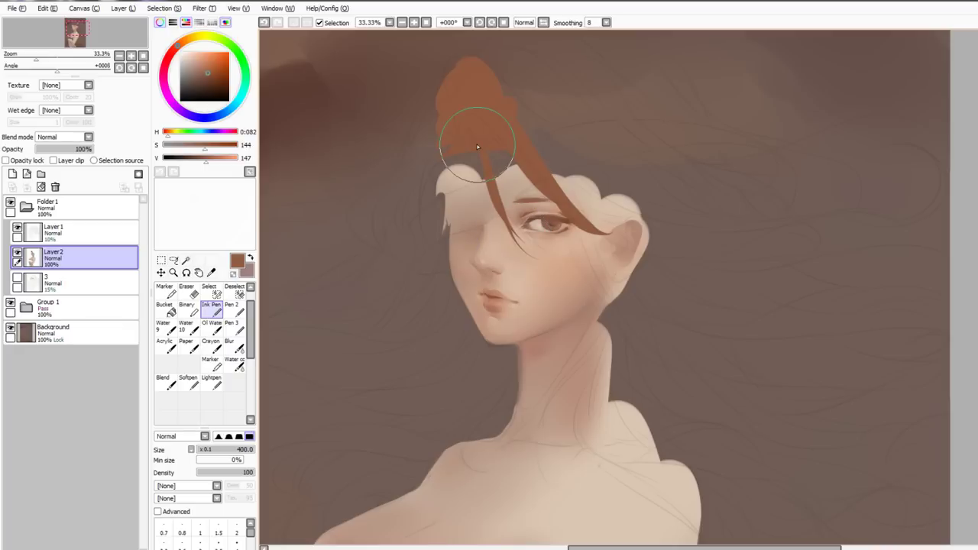
key(c)
key(ctrl+z)
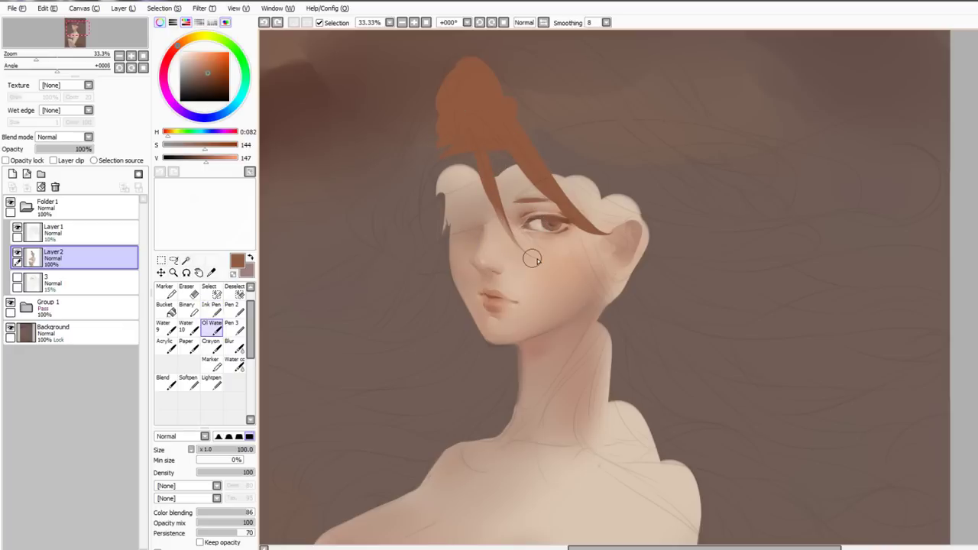
key(n)
drag(600, 308, 566, 214)
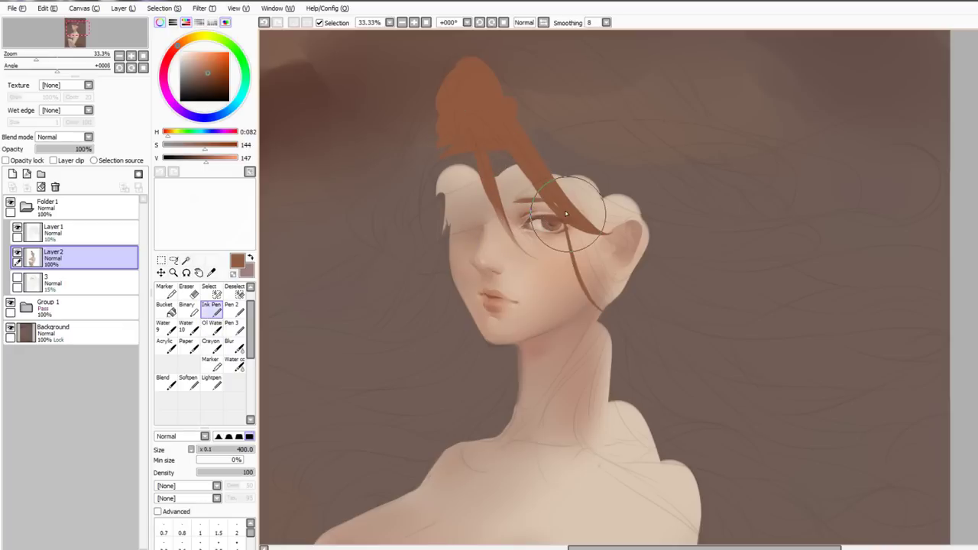
key(ctrl+z)
Raise the Layer1 sketch opacity to 19%, and undo that change and the hair strokes on Layer2
click(65, 231)
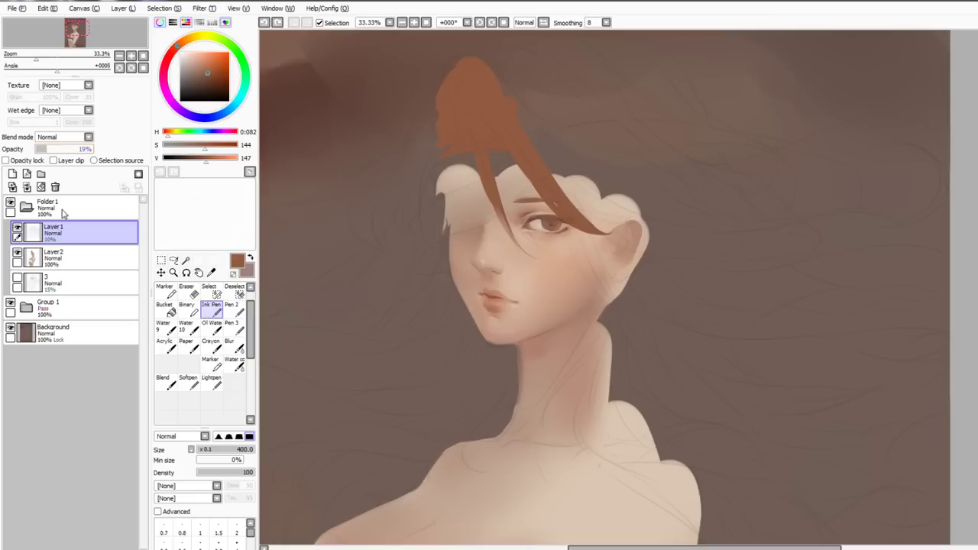
click(23, 259)
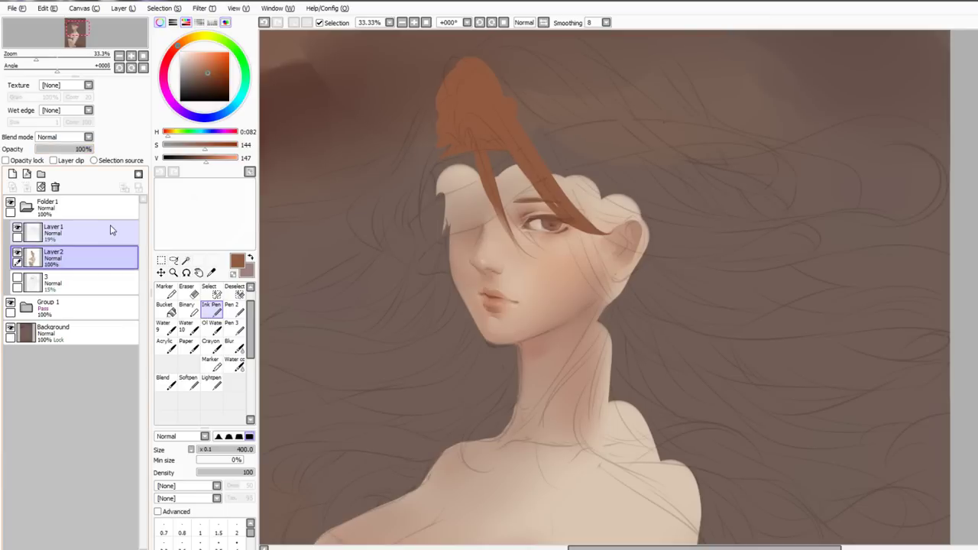
key(ctrl+z)
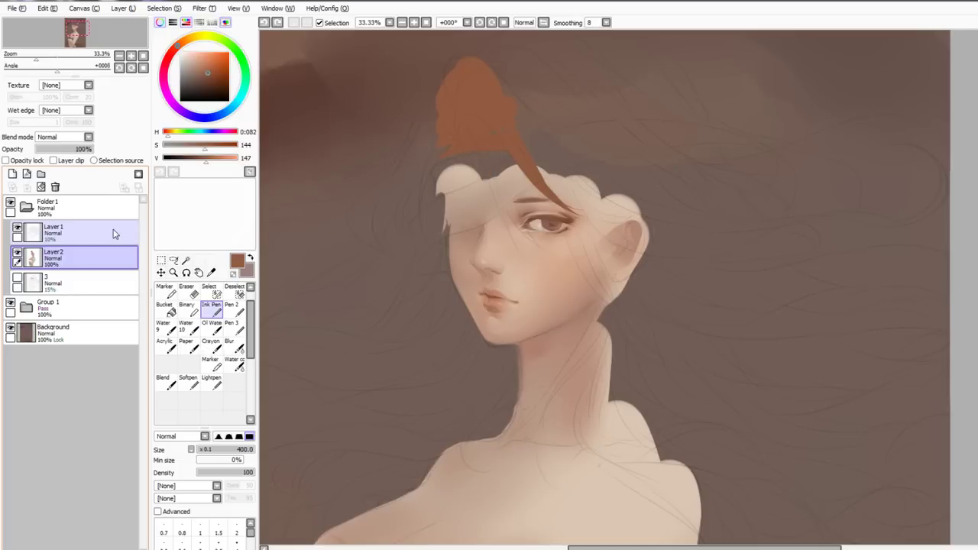
key(ctrl+z)
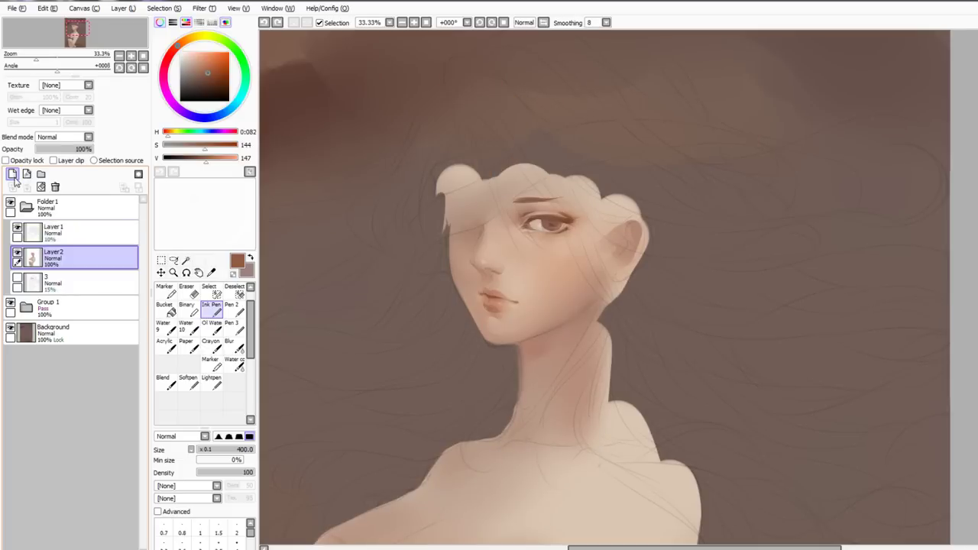
Add a new layer above Layer2 for the hair, and set the Layer1 sketch opacity to 21%
click(13, 176)
click(61, 232)
click(47, 149)
click(80, 252)
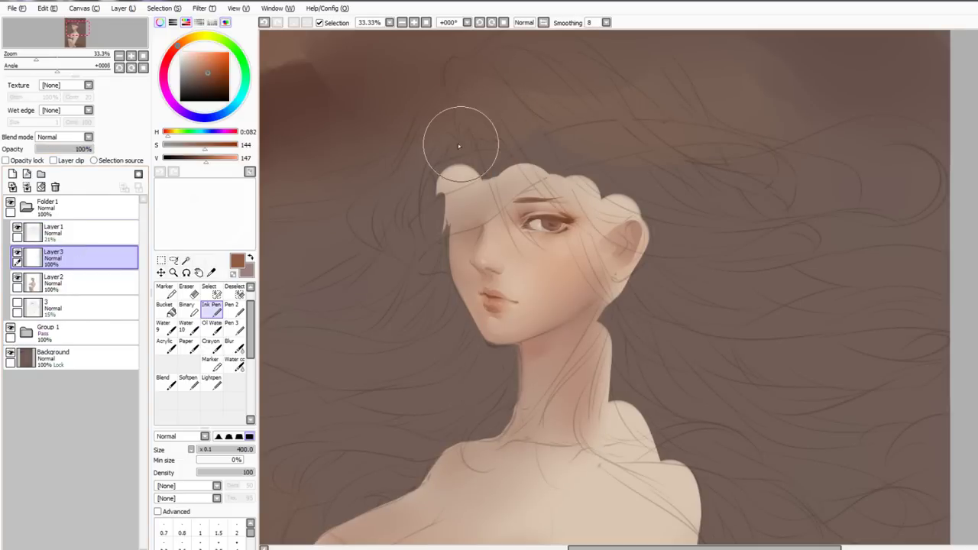
Block in reddish-brown hair above the forehead on Layer3, with tapered locks sweeping past the visible eye toward the ear
mouse_move(461, 143)
mouse_down()
mouse_move(456, 129)
mouse_move(479, 96)
mouse_move(523, 96)
mouse_up()
drag(539, 173, 518, 181)
drag(483, 135, 542, 211)
key(ctrl+z)
drag(481, 139, 562, 231)
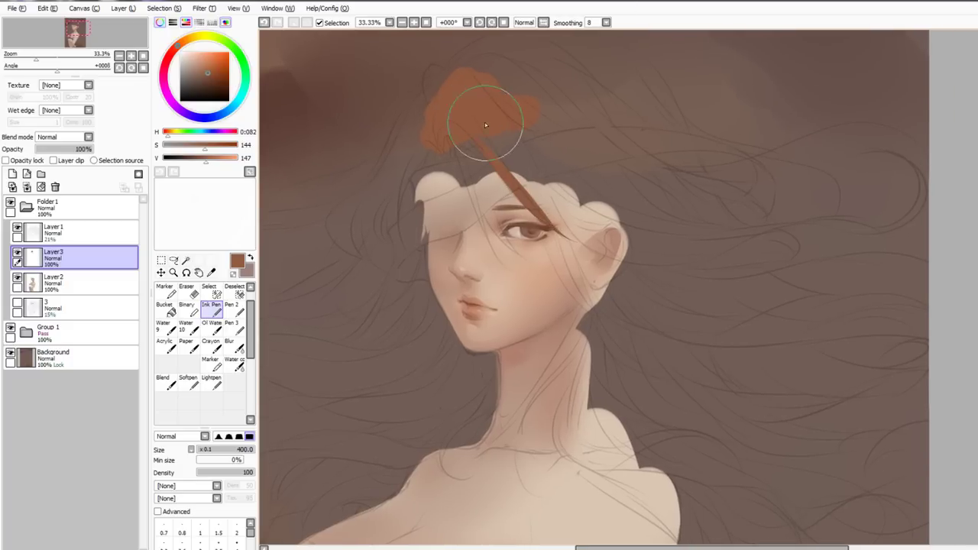
drag(485, 119, 567, 234)
drag(501, 95, 577, 238)
key(ctrl+z)
drag(500, 108, 616, 250)
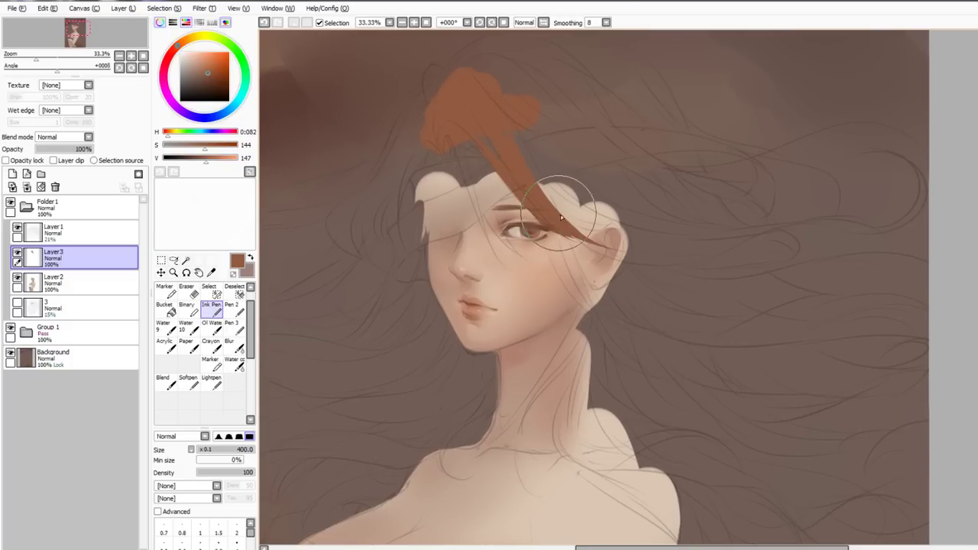
Fill the side of the head above the ear and the rounded crown with the flat hair colour
drag(512, 151, 624, 211)
key(ctrl+z)
mouse_move(538, 185)
mouse_down()
mouse_move(617, 202)
mouse_move(583, 228)
mouse_move(608, 227)
mouse_move(579, 225)
mouse_move(622, 211)
mouse_up()
key(ctrl+z)
key(ctrl+z)
mouse_move(587, 232)
mouse_down()
mouse_move(621, 218)
mouse_move(634, 235)
mouse_move(623, 217)
mouse_move(632, 249)
mouse_move(539, 185)
mouse_up()
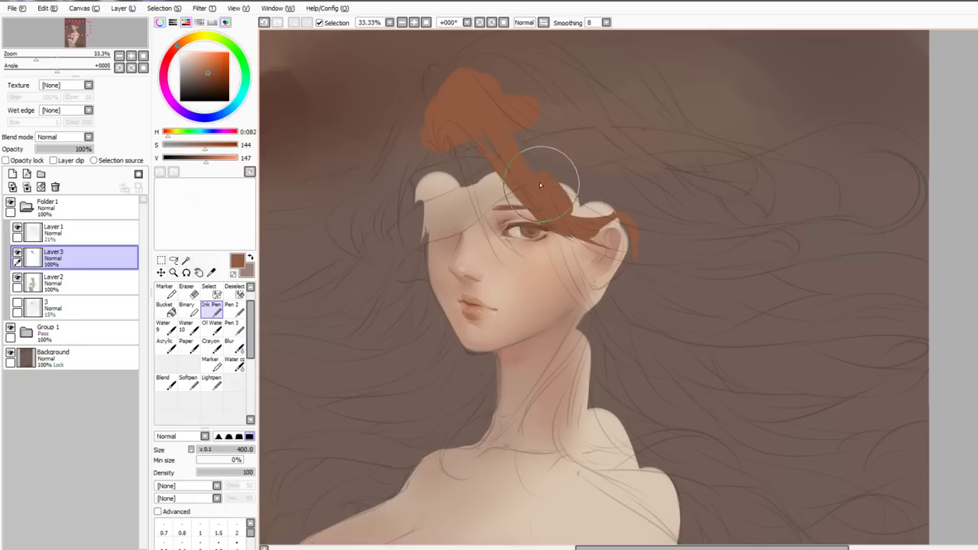
mouse_move(532, 134)
mouse_down()
mouse_move(575, 210)
mouse_move(602, 205)
mouse_move(543, 137)
mouse_up()
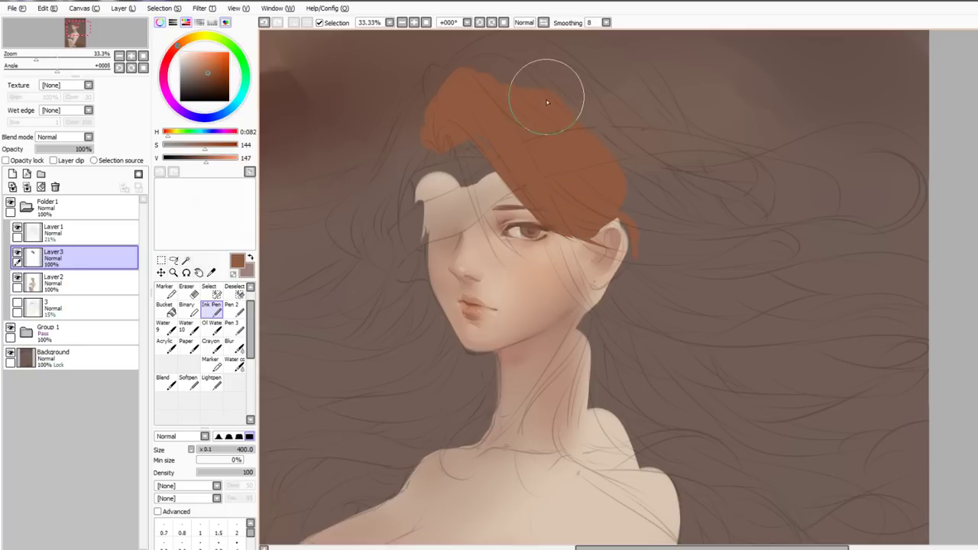
drag(522, 106, 547, 140)
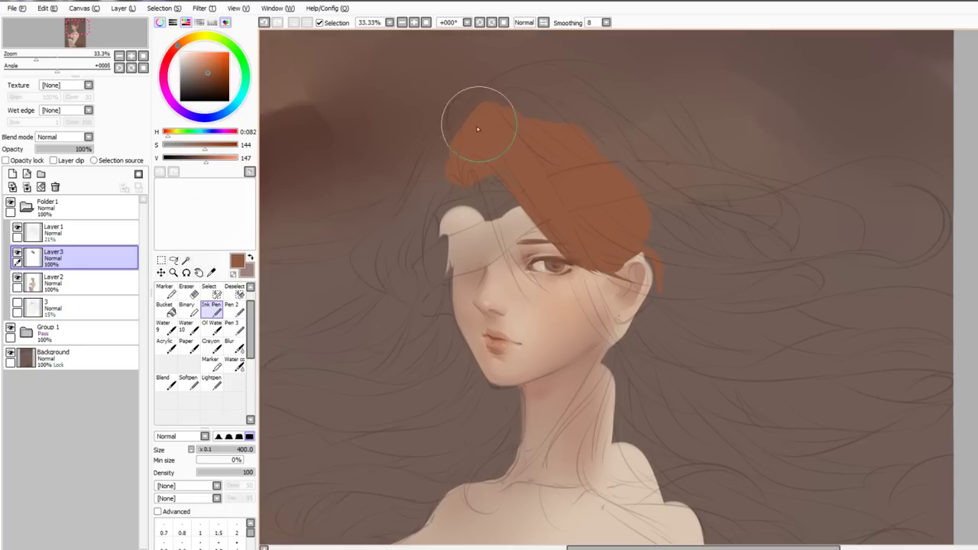
mouse_move(457, 130)
mouse_down()
mouse_move(484, 121)
mouse_move(478, 109)
mouse_move(608, 109)
mouse_move(570, 118)
mouse_move(596, 146)
mouse_move(555, 175)
mouse_up()
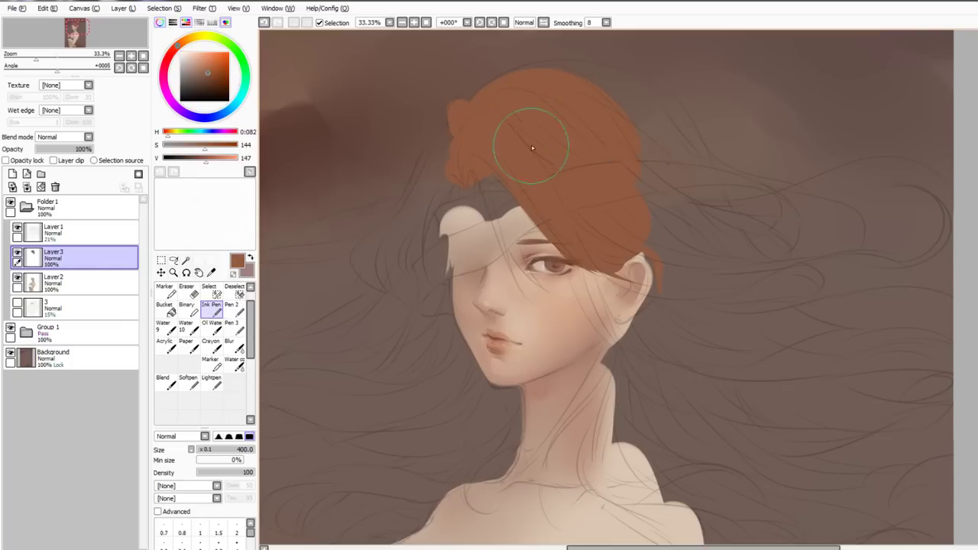
mouse_move(544, 167)
mouse_down()
mouse_move(480, 212)
mouse_move(550, 220)
mouse_up()
Paint a long thin strand flowing back from the ear and narrow locks falling past the cheek and sweeping behind the jaw
drag(604, 260, 710, 277)
key(ctrl+z)
drag(609, 249, 787, 278)
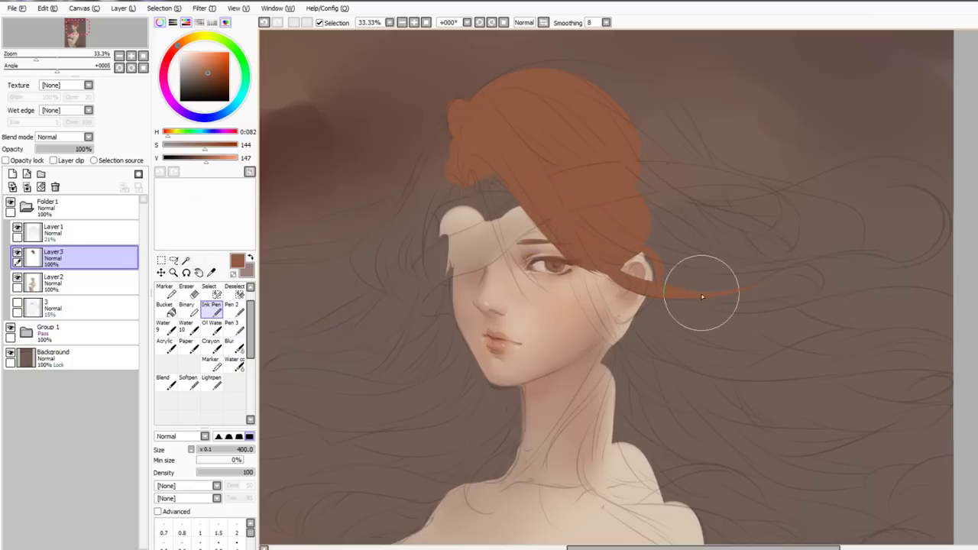
drag(706, 290, 868, 289)
drag(567, 259, 631, 359)
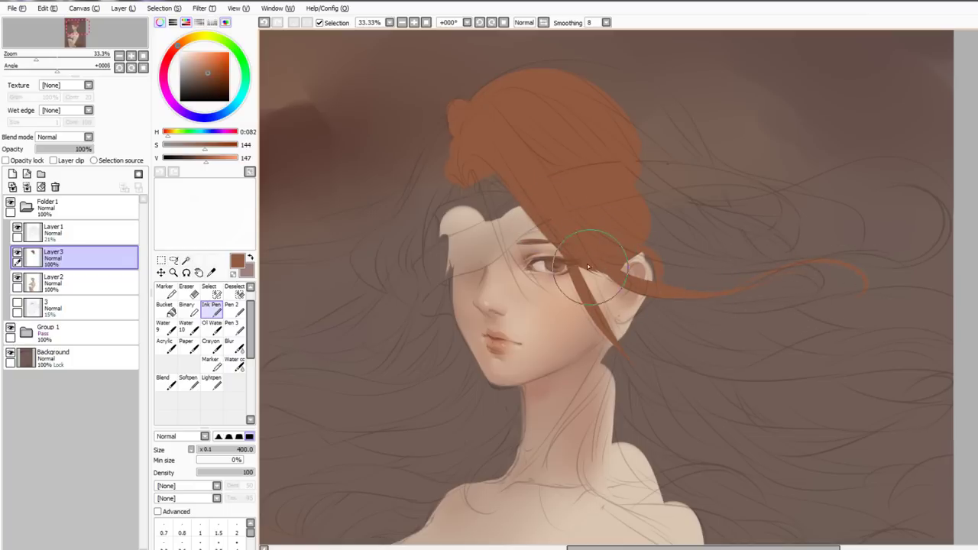
drag(582, 246, 657, 363)
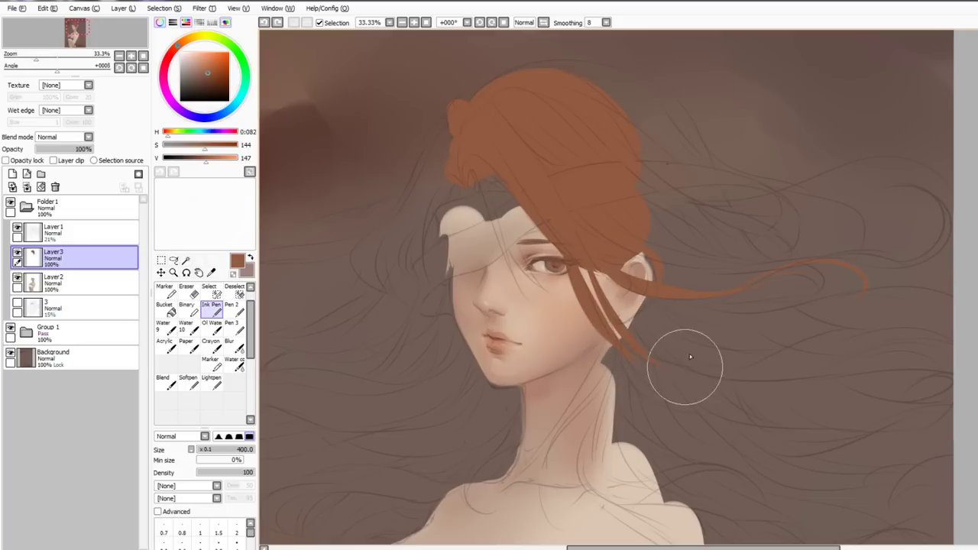
mouse_move(586, 301)
mouse_down()
mouse_move(686, 370)
mouse_move(778, 357)
mouse_up()
key(ctrl+z)
Try painting a curved lock of hair from behind the jaw down the neck to the shoulder
drag(573, 282, 560, 174)
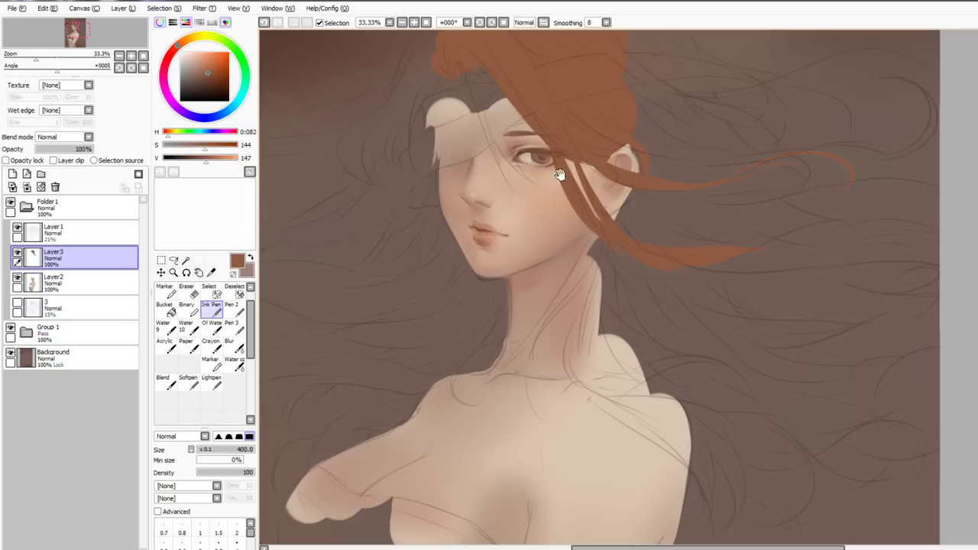
drag(609, 232, 626, 376)
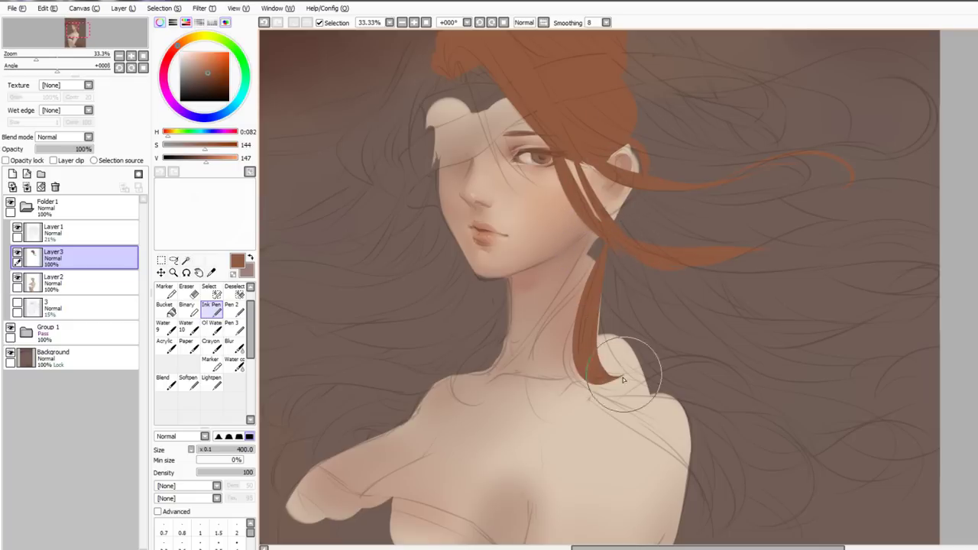
key(ctrl+z)
drag(598, 256, 577, 335)
key(ctrl+z)
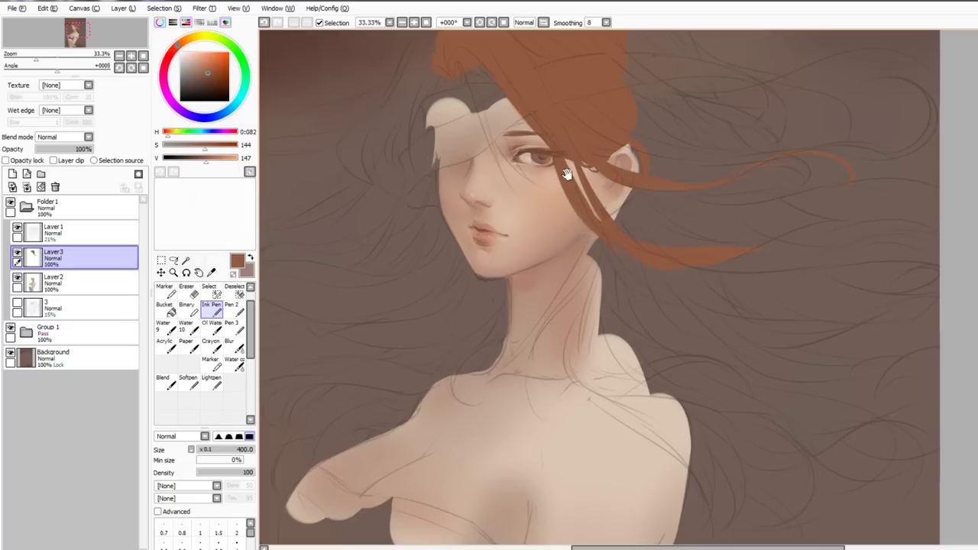
Add fine strands in front of the ear and block in the wide hair mass streaming back behind it
drag(567, 174, 565, 204)
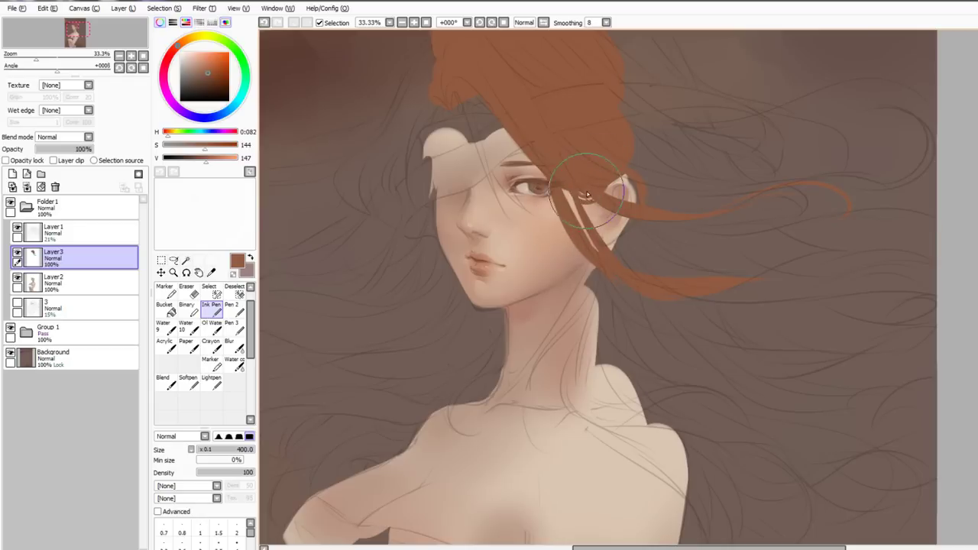
key(ctrl+z)
drag(590, 197, 601, 202)
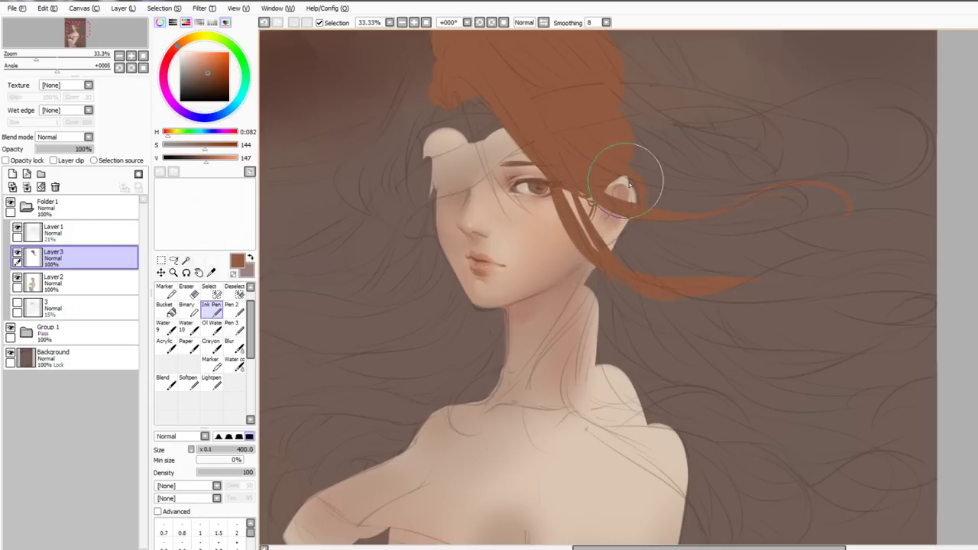
key(ctrl+z)
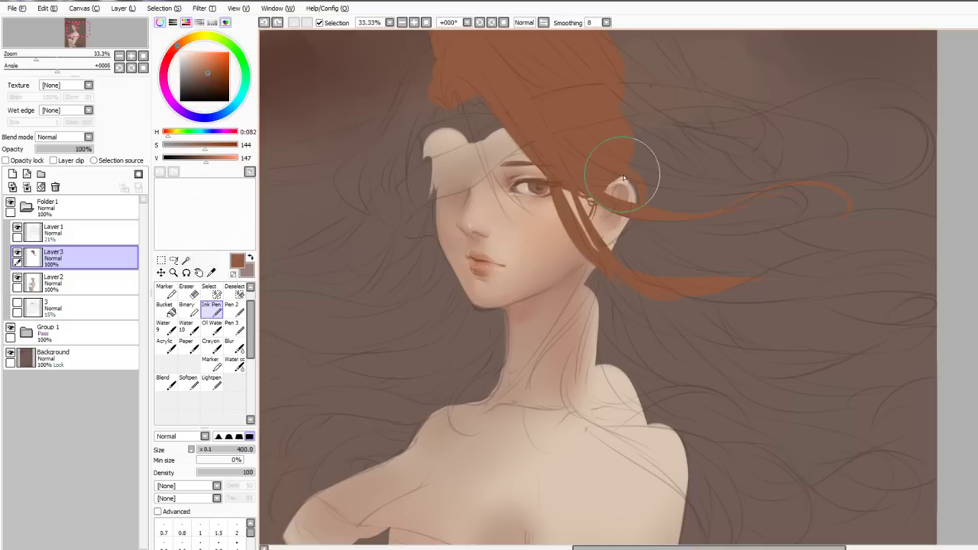
mouse_move(623, 176)
mouse_down()
mouse_move(636, 182)
mouse_move(645, 213)
mouse_move(607, 256)
mouse_move(603, 317)
mouse_move(615, 269)
mouse_move(682, 221)
mouse_move(702, 267)
mouse_move(729, 233)
mouse_move(922, 248)
mouse_up()
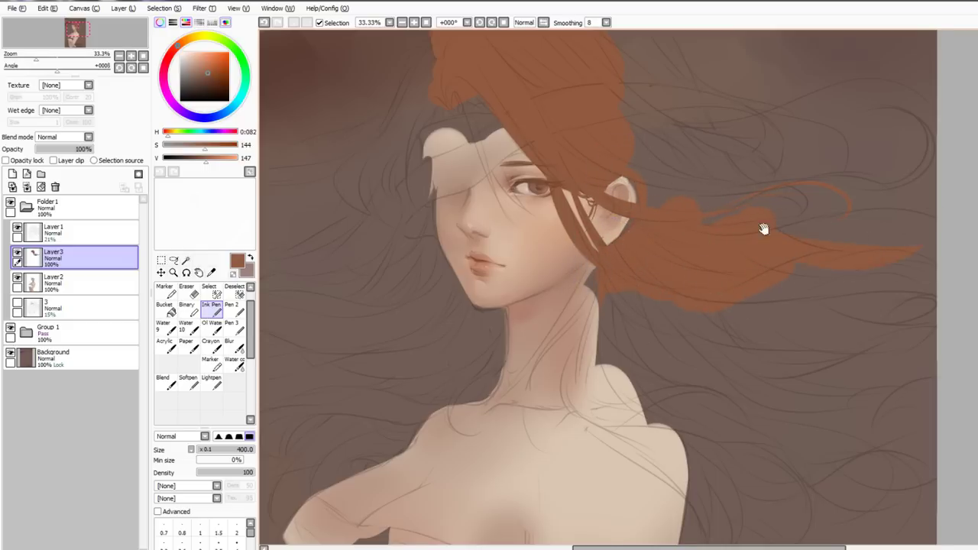
Retouch the ear on Layer2 with the Water 9 brush, using its sampled skin tone at hue 84, saturation 87 and value 186
drag(764, 229, 746, 315)
mouse_move(633, 319)
mouse_down()
mouse_move(611, 239)
mouse_move(643, 274)
mouse_move(571, 295)
mouse_move(589, 304)
mouse_move(600, 265)
mouse_move(613, 296)
mouse_move(585, 329)
mouse_up()
click(90, 286)
alt+click(597, 304)
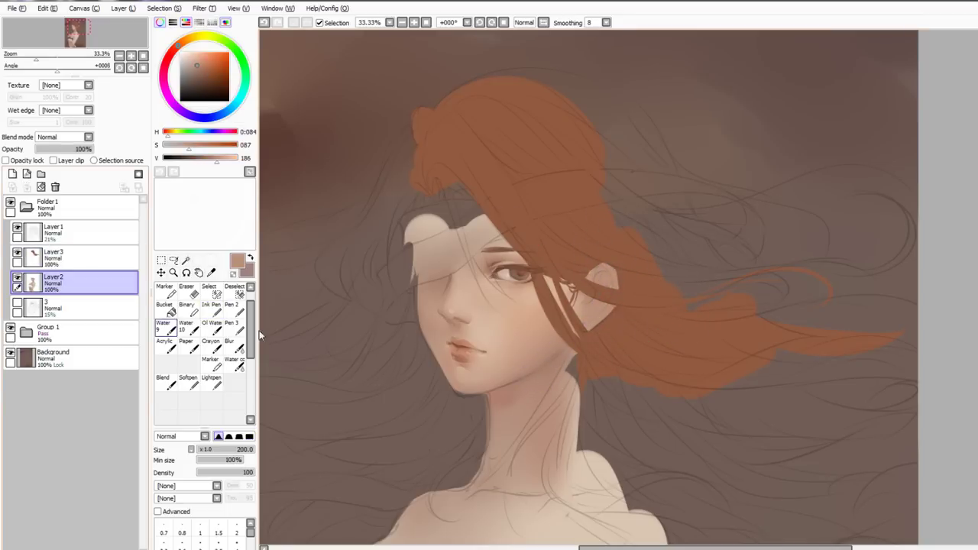
Return to Layer3 and extend the hair behind the head with the Ink Pen at size 450 in the sampled hair colour
click(76, 258)
key(n)
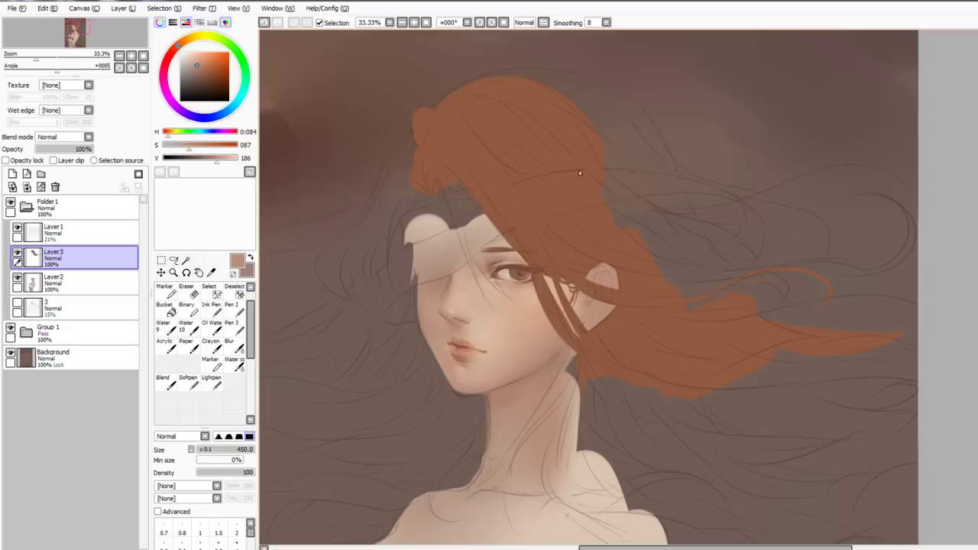
alt+click(579, 172)
drag(588, 188, 635, 211)
drag(461, 107, 601, 115)
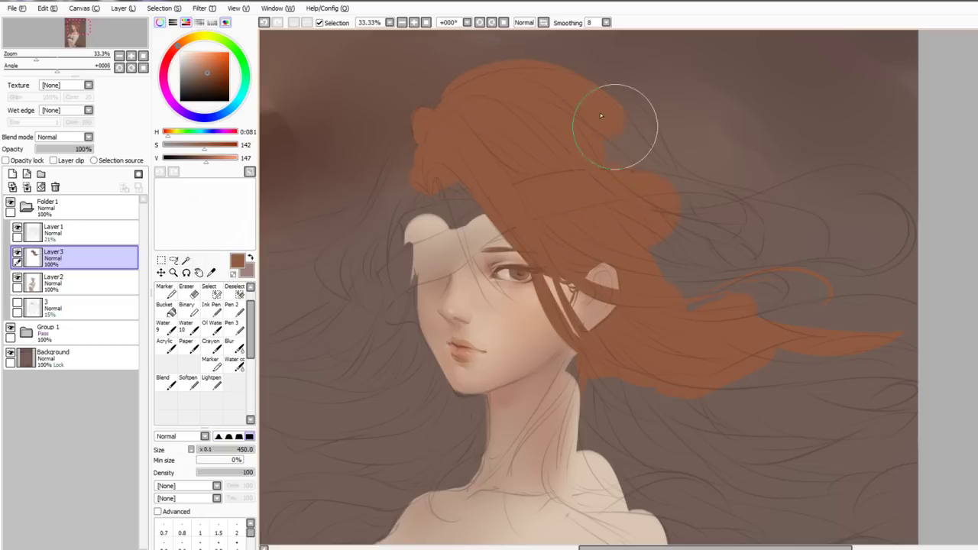
key(ctrl+z)
mouse_move(661, 240)
mouse_down()
mouse_move(632, 205)
mouse_move(650, 236)
mouse_move(652, 162)
mouse_move(687, 231)
mouse_up()
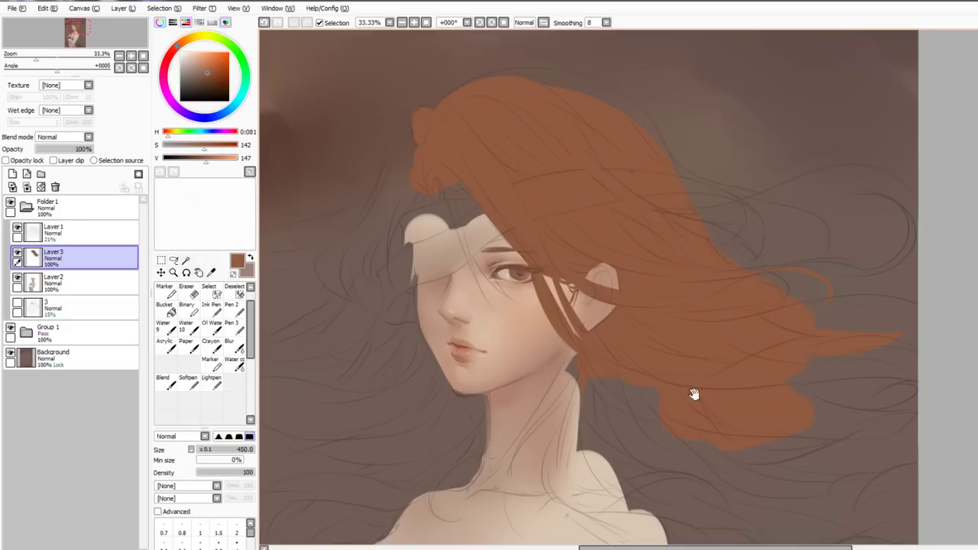
Block in the hair from behind the neck down to the shoulder, spreading it out toward the canvas edge
drag(694, 394, 644, 273)
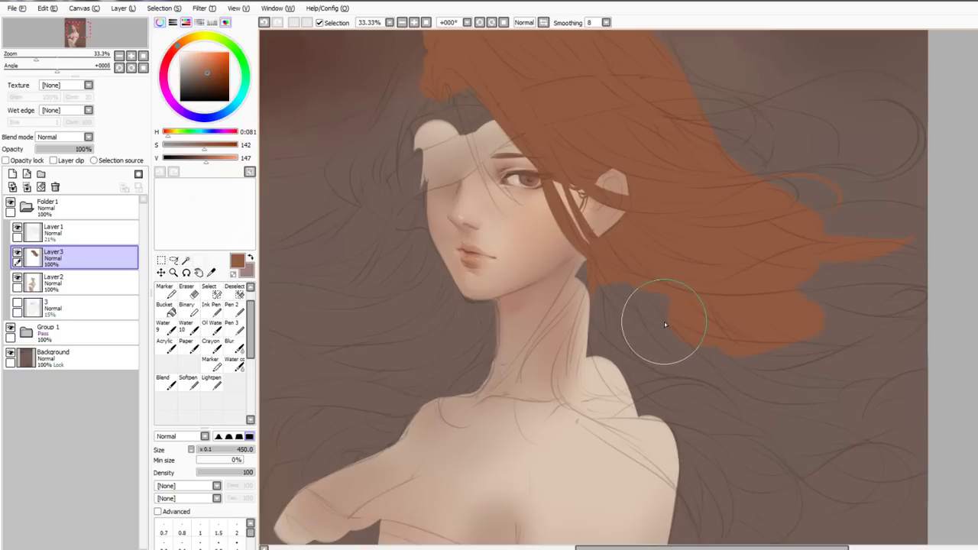
drag(595, 243, 622, 395)
key(ctrl+z)
mouse_move(598, 261)
mouse_down()
mouse_move(586, 303)
mouse_move(596, 321)
mouse_move(688, 393)
mouse_move(707, 390)
mouse_move(619, 324)
mouse_move(835, 387)
mouse_move(794, 320)
mouse_move(873, 310)
mouse_move(840, 355)
mouse_up()
drag(751, 414, 725, 309)
mouse_move(635, 287)
mouse_down()
mouse_move(698, 316)
mouse_move(684, 338)
mouse_move(641, 303)
mouse_move(673, 375)
mouse_up()
Paint thin locks across the top of the shoulder and a curling strand hanging behind the upper arm
drag(547, 306, 647, 367)
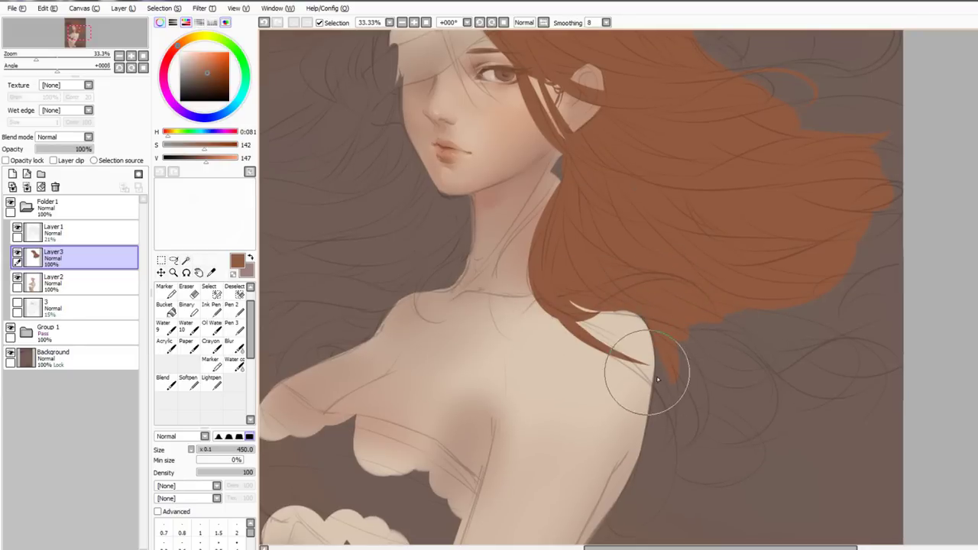
mouse_move(591, 315)
mouse_down()
mouse_move(576, 329)
mouse_move(600, 339)
mouse_move(622, 430)
mouse_move(606, 486)
mouse_up()
mouse_move(573, 308)
mouse_down()
mouse_move(674, 321)
mouse_move(707, 313)
mouse_move(627, 304)
mouse_move(620, 315)
mouse_move(692, 321)
mouse_move(656, 308)
mouse_move(708, 352)
mouse_up()
key(ctrl+z)
mouse_move(663, 320)
mouse_down()
mouse_move(659, 369)
mouse_move(654, 321)
mouse_move(650, 406)
mouse_move(660, 392)
mouse_move(658, 340)
mouse_up()
key(ctrl+z)
drag(667, 382, 721, 396)
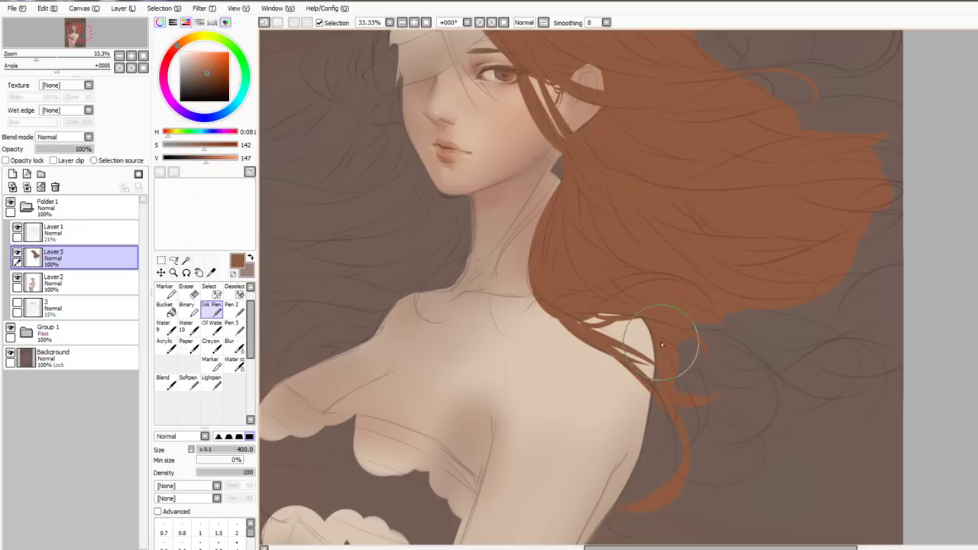
Extend the flowing hair behind the shoulder to the canvas edge and fill in its upper outer contour
mouse_move(655, 329)
mouse_down()
mouse_move(708, 365)
mouse_move(749, 332)
mouse_move(800, 320)
mouse_up()
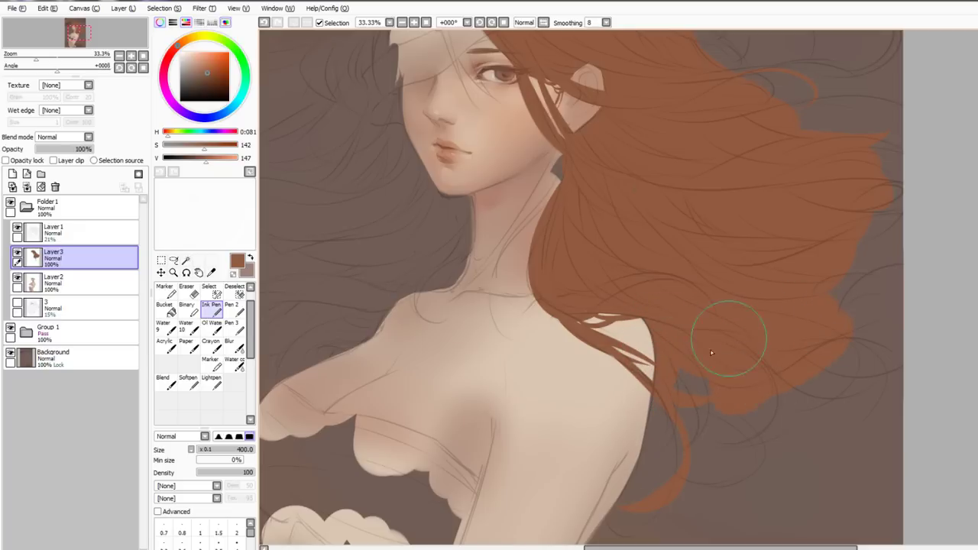
mouse_move(710, 352)
mouse_down()
mouse_move(696, 378)
mouse_move(698, 447)
mouse_move(701, 356)
mouse_move(885, 251)
mouse_up()
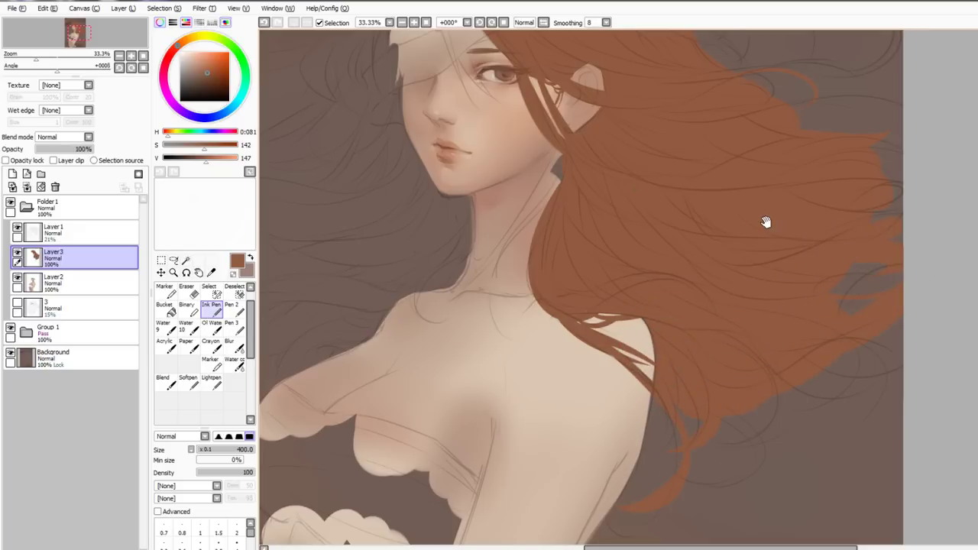
drag(766, 222, 727, 332)
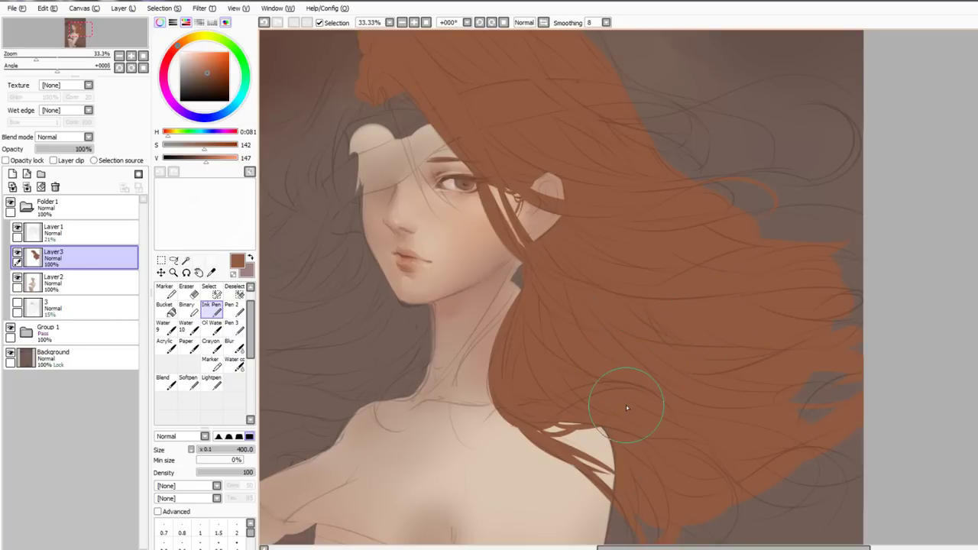
key(b)
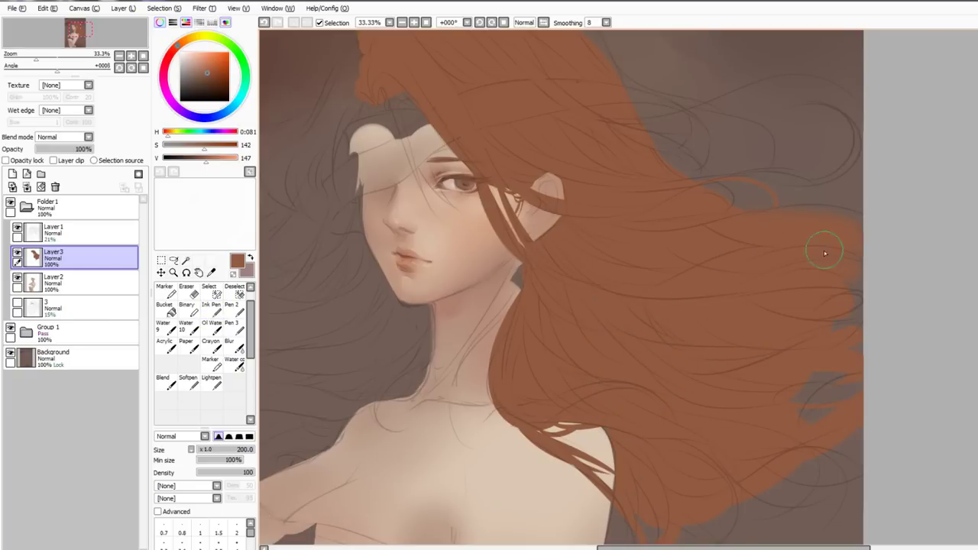
Blend the far ends of the hair into the background with a soft colour-blending brush at size 450
key(v)
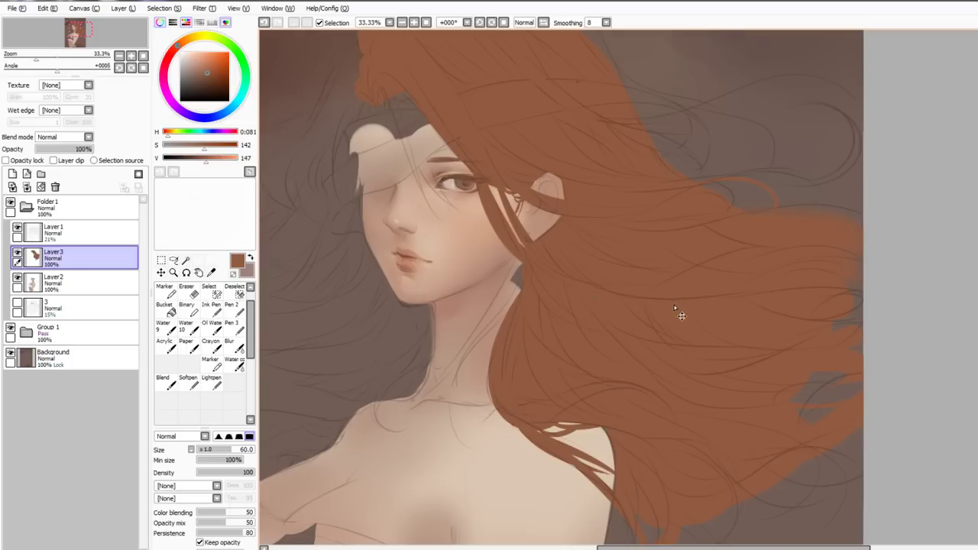
scroll(681, 315, down, 1)
drag(650, 226, 634, 241)
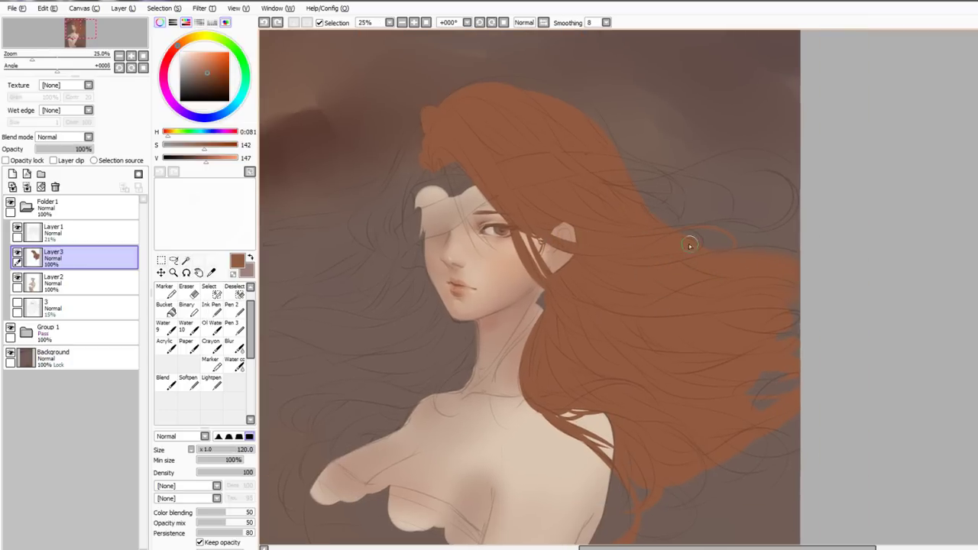
drag(729, 277, 798, 274)
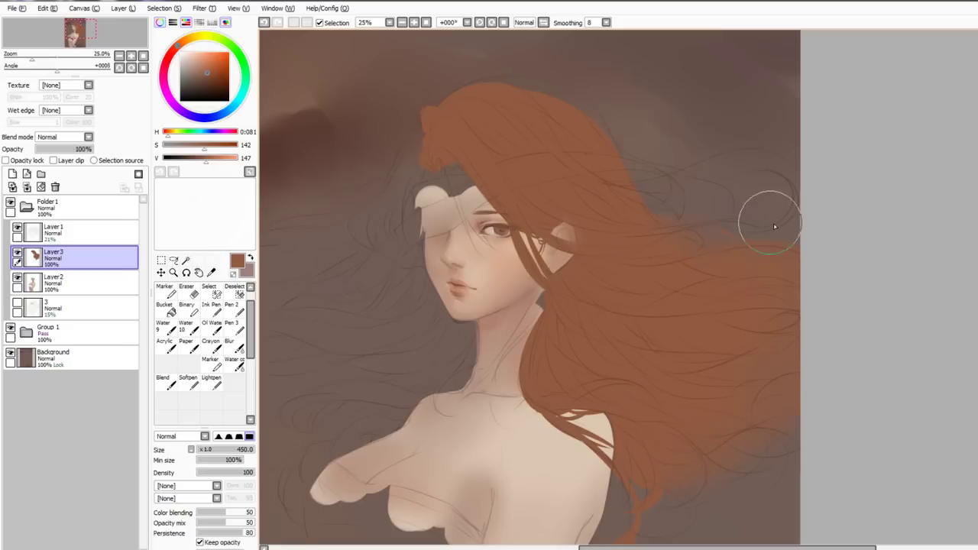
Add loose Ink Pen strands flying off the back of the head, trimming them with the Eraser and softening their surroundings
key(n)
drag(603, 182, 767, 154)
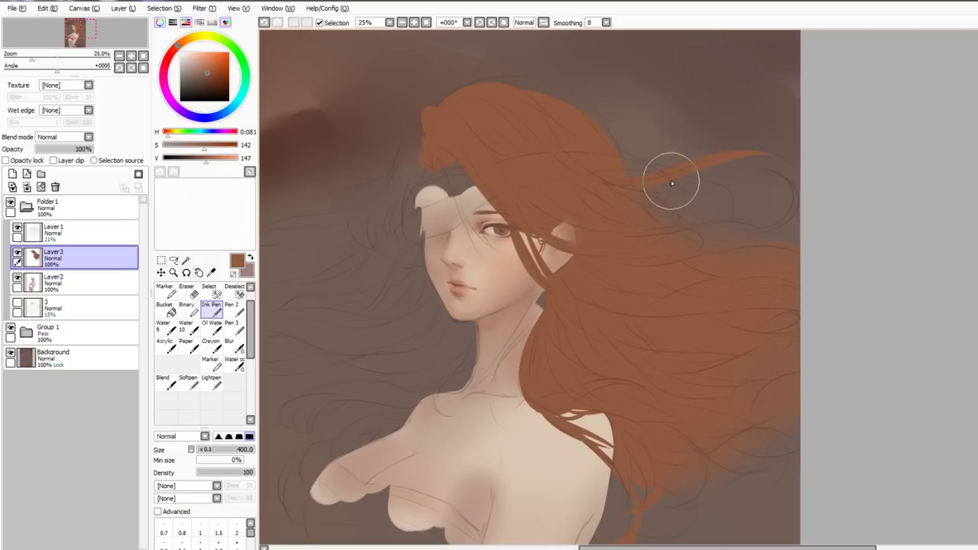
drag(593, 146, 722, 200)
key(ctrl+z)
key(e)
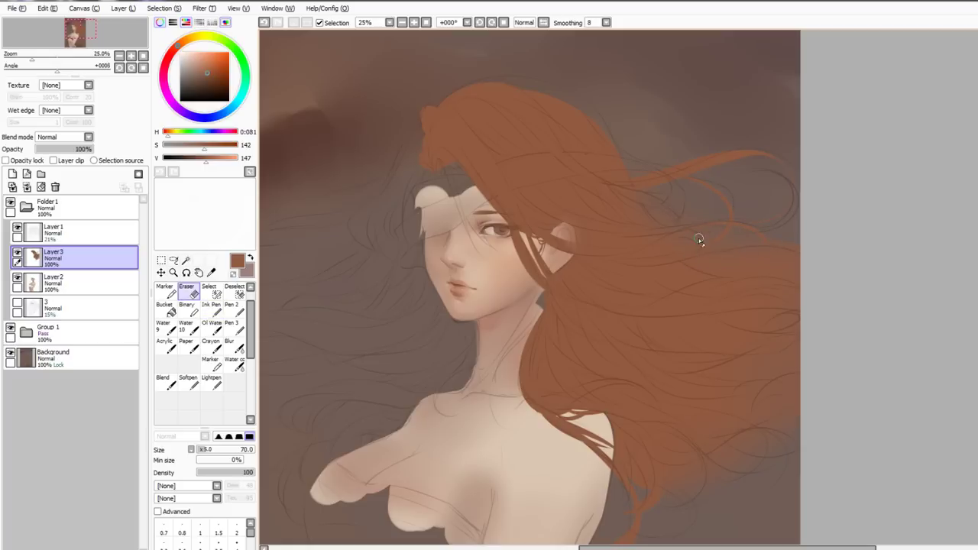
key(b)
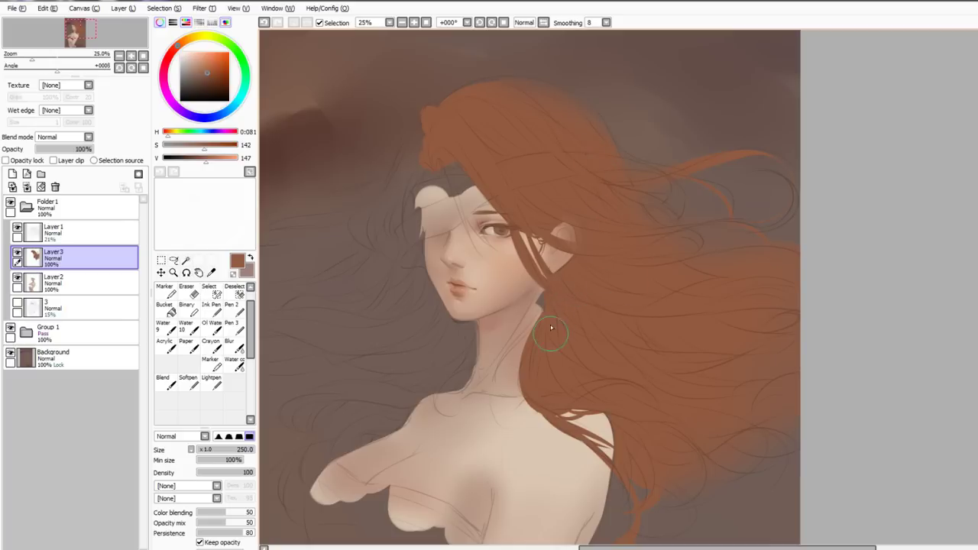
Paint thin Ink Pen locks down the side of the neck, curving over the collarbone toward the shoulder
key(n)
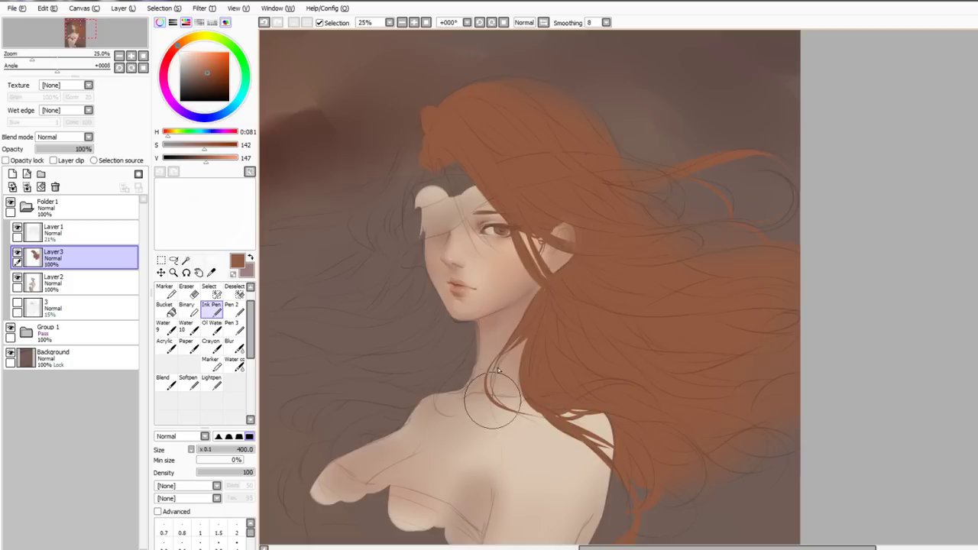
drag(498, 371, 554, 425)
key(c)
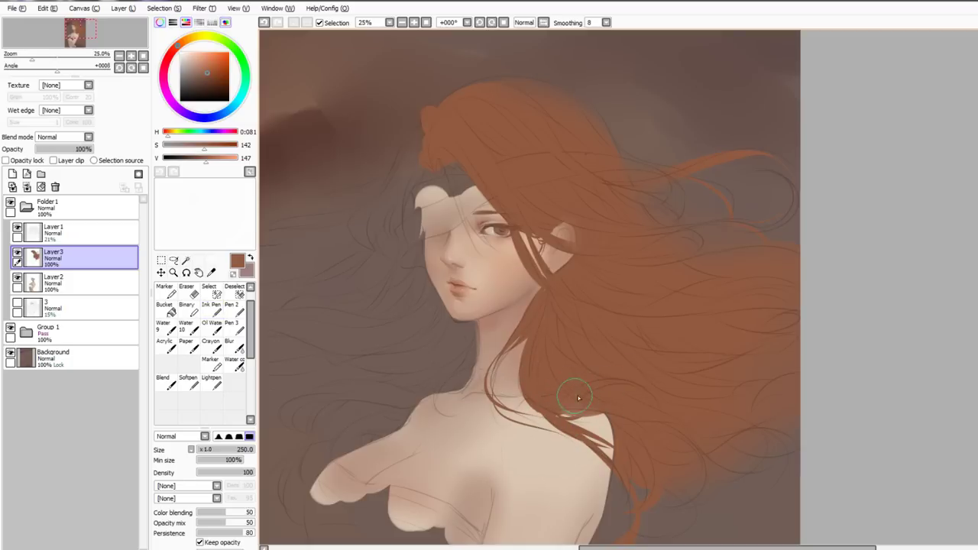
Paint thin Ink Pen strands falling from the hairline across the forehead toward the eye
mouse_move(579, 397)
mouse_down()
mouse_move(566, 353)
mouse_move(533, 306)
mouse_move(534, 270)
mouse_up()
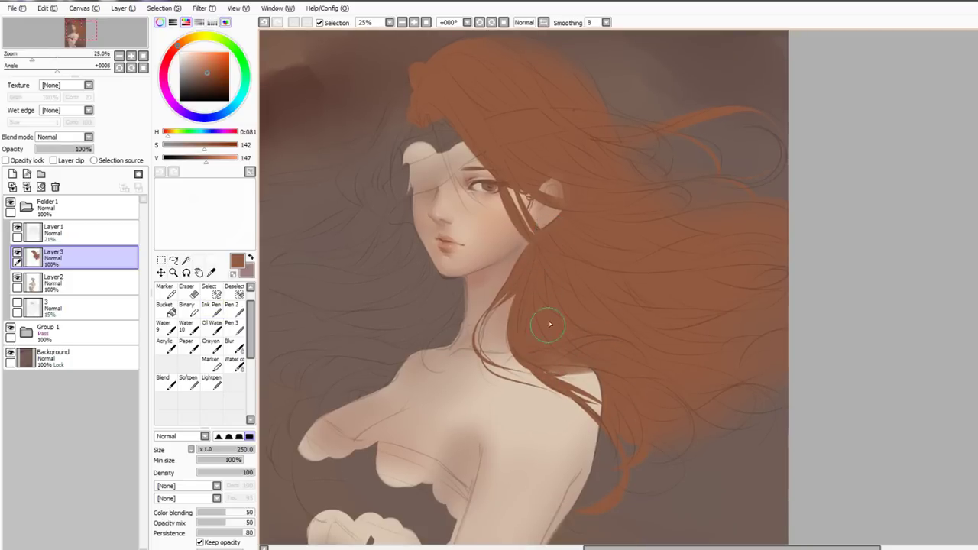
drag(551, 317, 574, 328)
key(n)
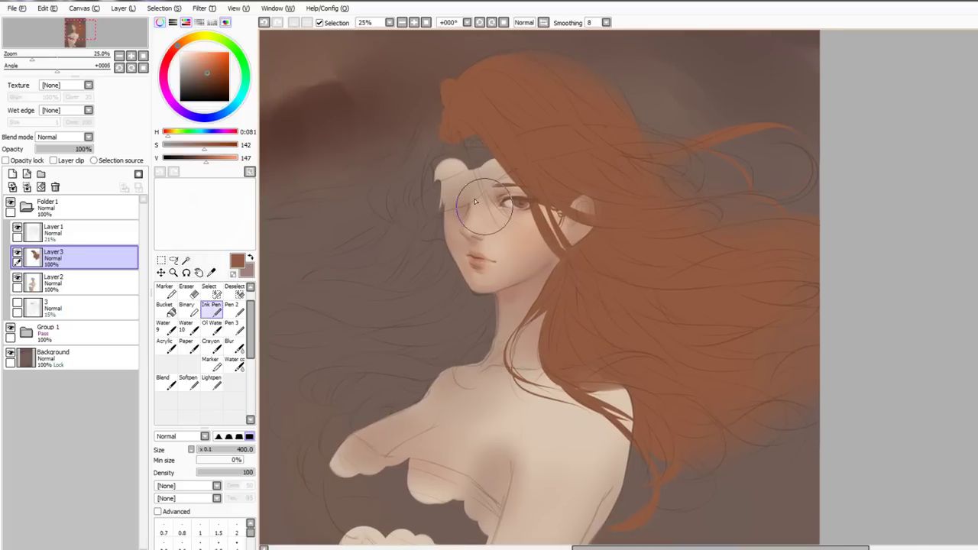
drag(457, 126, 493, 176)
mouse_move(465, 146)
mouse_down()
mouse_move(473, 145)
mouse_move(421, 171)
mouse_move(439, 132)
mouse_move(428, 170)
mouse_move(443, 134)
mouse_move(431, 166)
mouse_move(456, 170)
mouse_up()
key(ctrl+z)
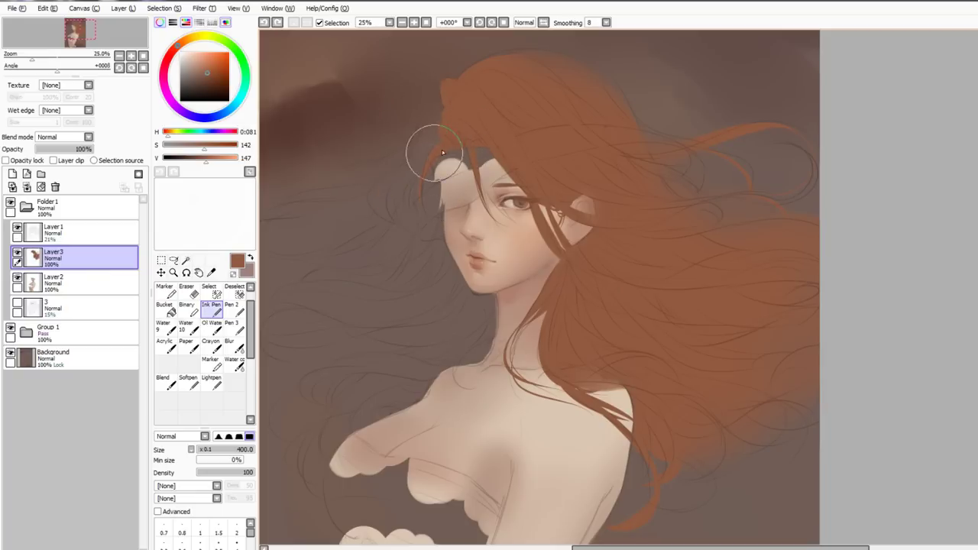
Paint an Ink Pen lock curling outward from the far side of the forehead and fill it up to the hairline
drag(443, 153, 419, 197)
mouse_move(441, 116)
mouse_down()
mouse_move(395, 178)
mouse_move(389, 214)
mouse_up()
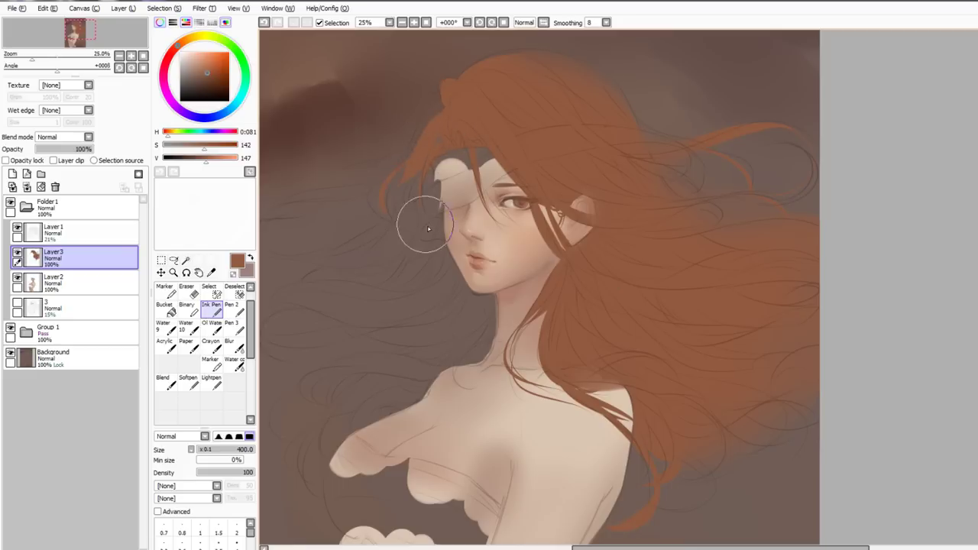
mouse_move(423, 143)
mouse_down()
mouse_move(396, 176)
mouse_move(390, 212)
mouse_move(375, 166)
mouse_move(415, 157)
mouse_up()
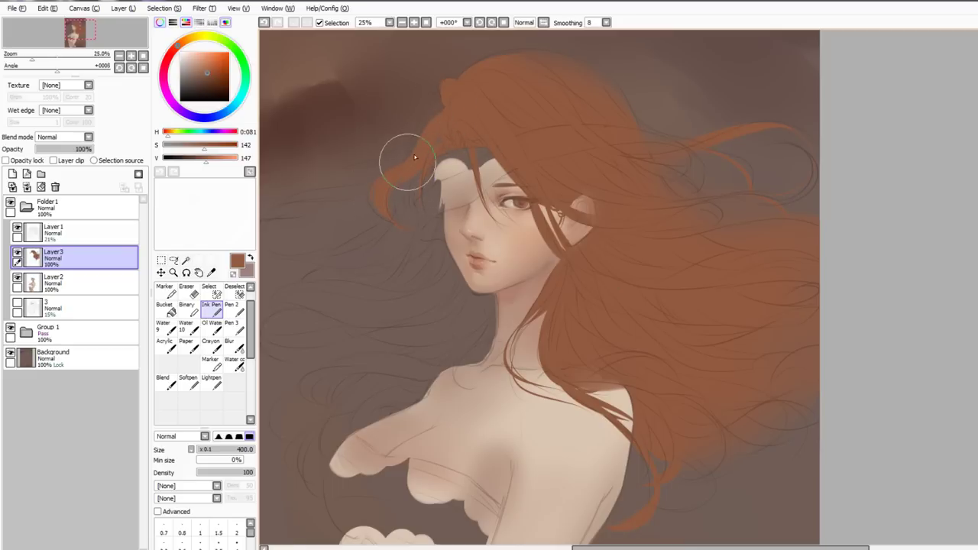
key(ctrl+z)
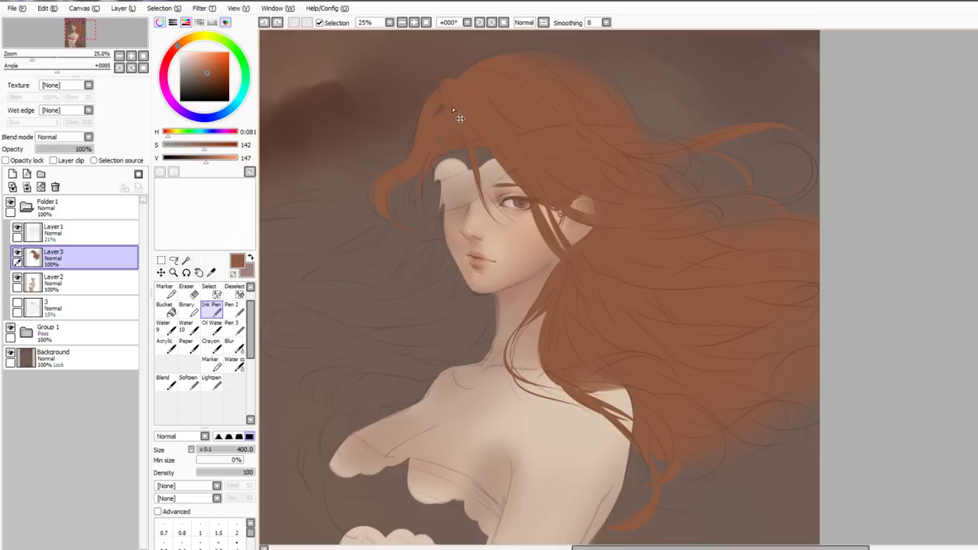
drag(406, 170, 450, 120)
drag(413, 150, 442, 105)
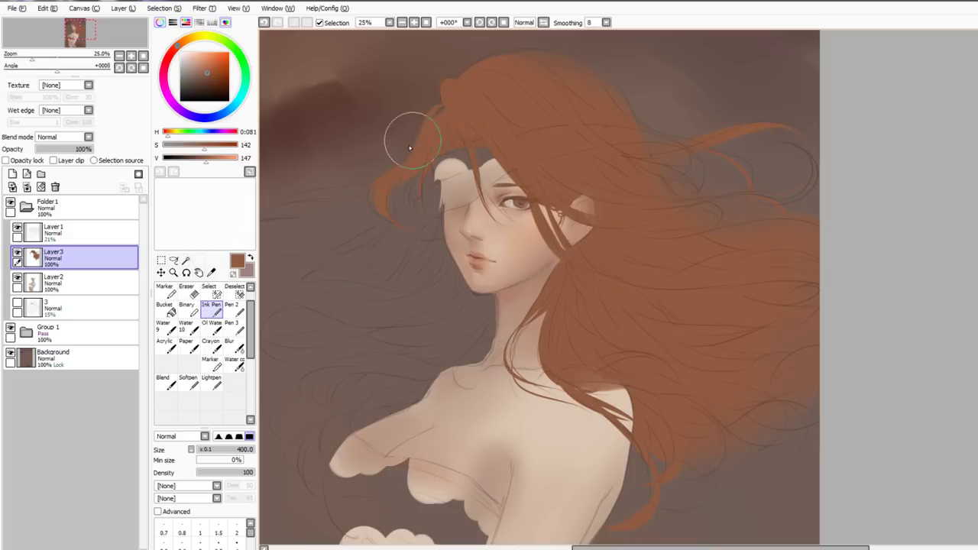
key(ctrl+z)
drag(408, 160, 443, 104)
Blend the curled forehead lock into the hairline with the size 100 Oil Water brush
key(c)
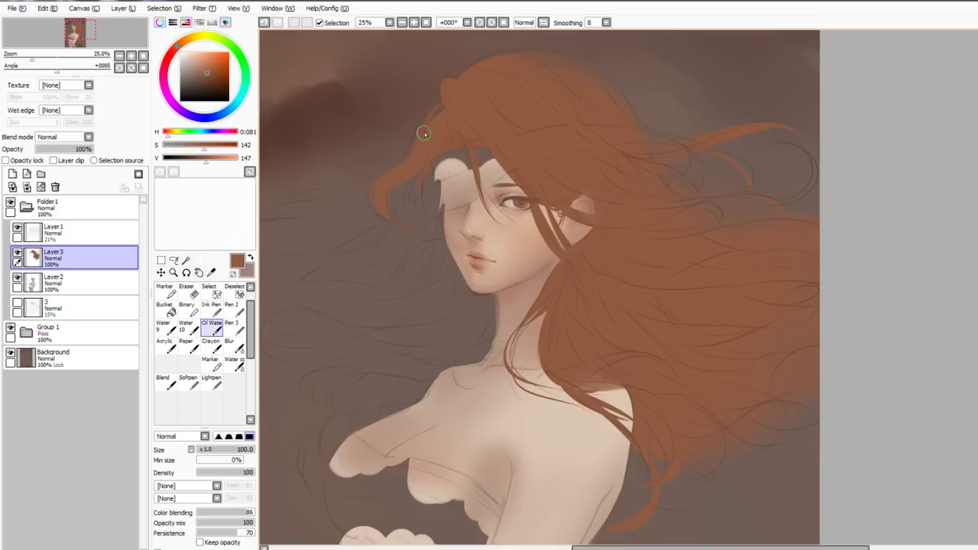
mouse_move(392, 159)
mouse_down()
mouse_move(421, 173)
mouse_move(326, 191)
mouse_up()
key(n)
key(ctrl+z)
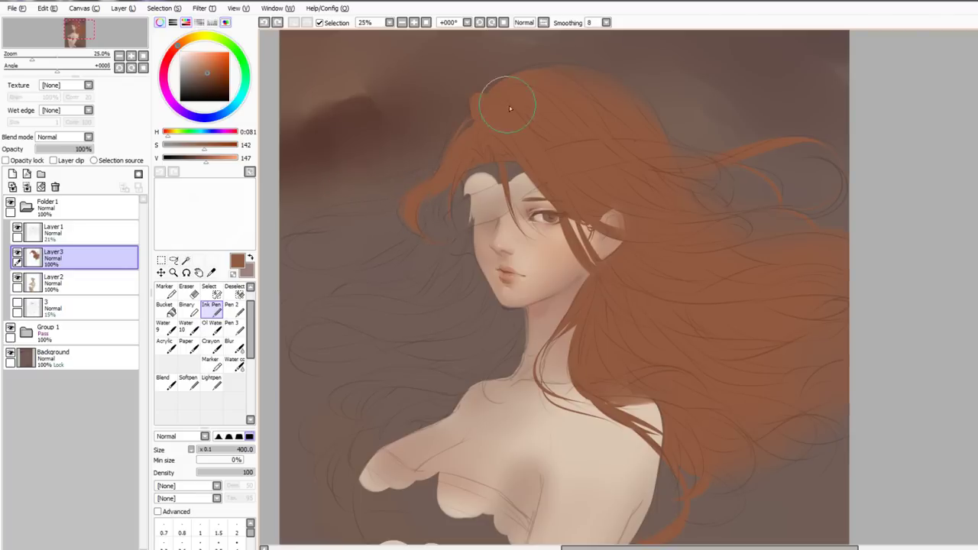
key(c)
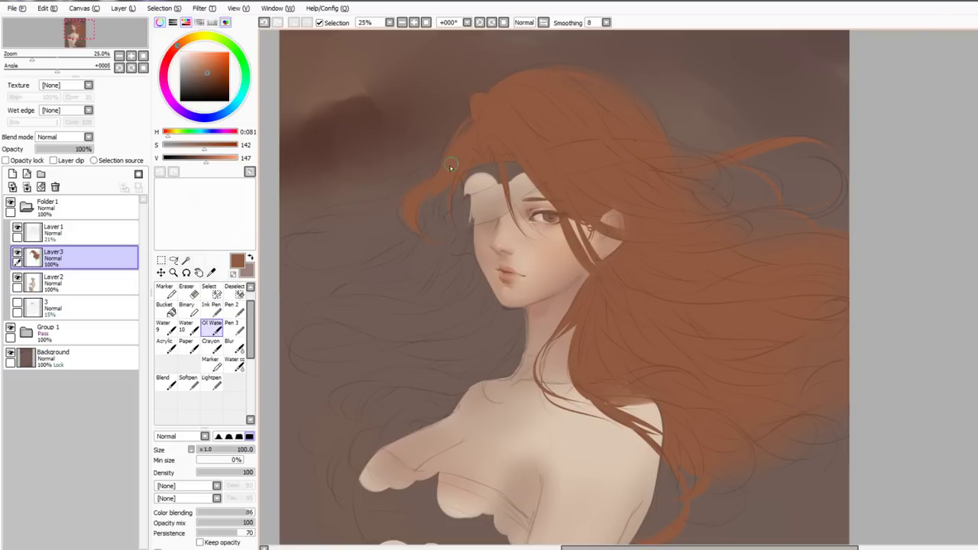
mouse_move(460, 173)
mouse_down()
mouse_move(507, 133)
mouse_move(479, 130)
mouse_up()
Add a new layer directly beneath the skin layer and block in Ink Pen hair behind the neck under the chin
key(n)
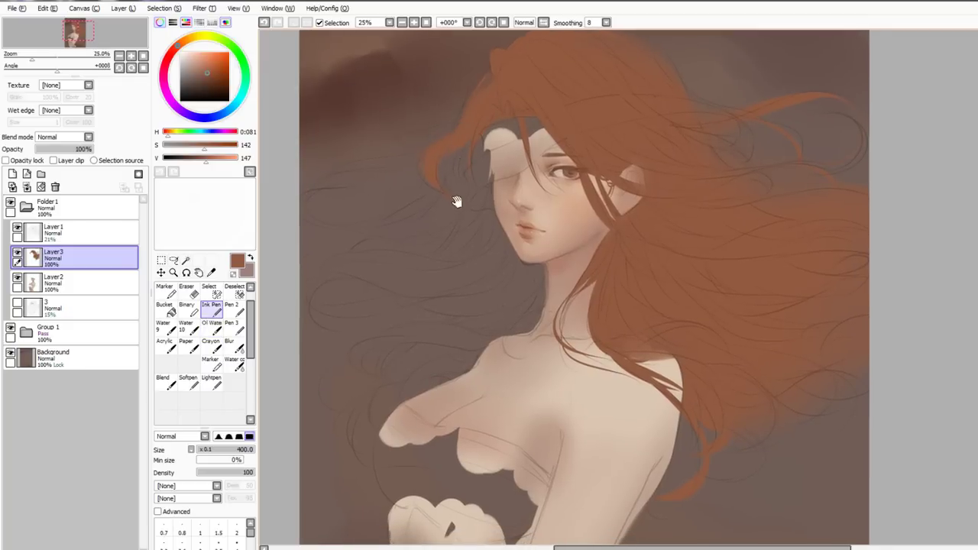
drag(456, 201, 449, 177)
click(69, 307)
click(26, 174)
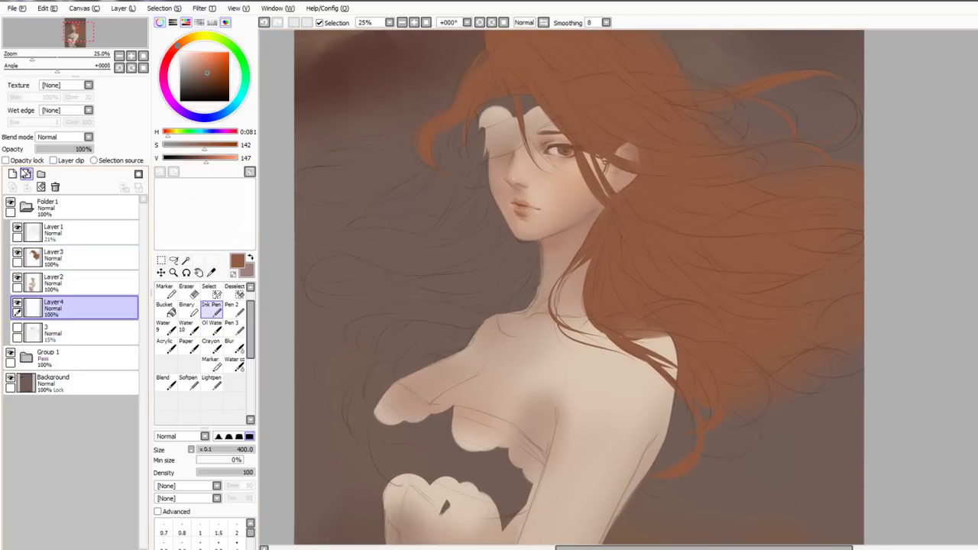
mouse_move(521, 239)
mouse_down()
mouse_move(517, 273)
mouse_move(522, 265)
mouse_move(483, 298)
mouse_up()
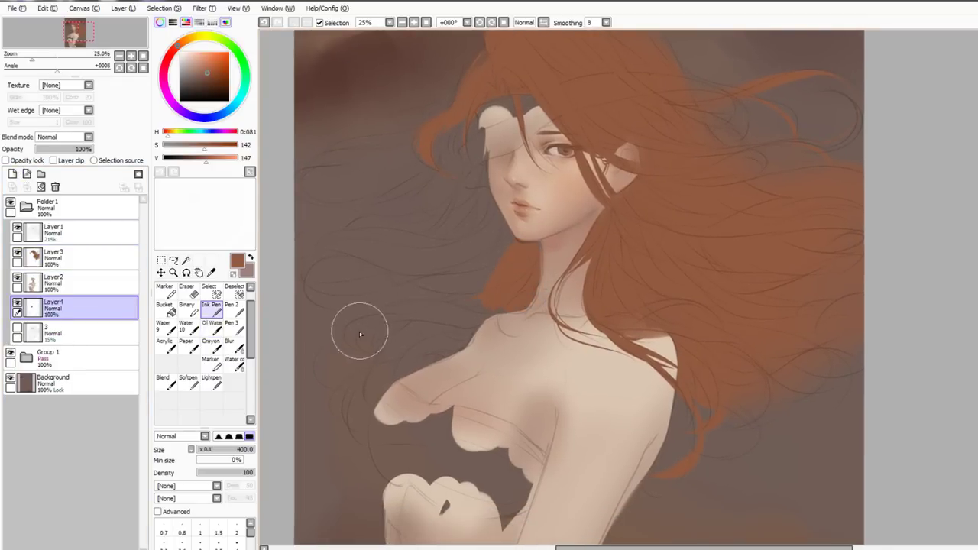
Paint tapered Ink Pen locks sweeping out from behind the neck and curling down over the far shoulder and arm
drag(359, 352, 513, 318)
mouse_move(381, 316)
mouse_down()
mouse_move(508, 320)
mouse_move(517, 299)
mouse_up()
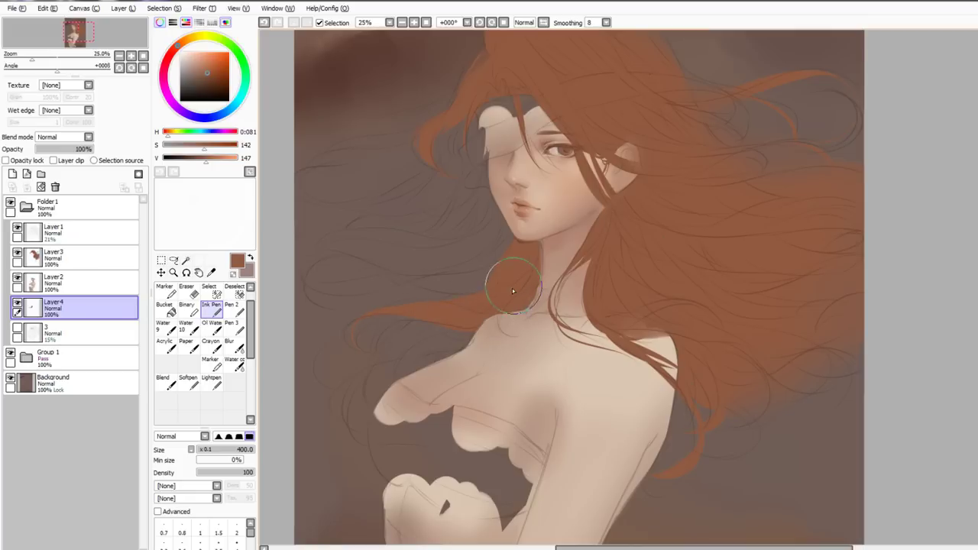
key(ctrl+z)
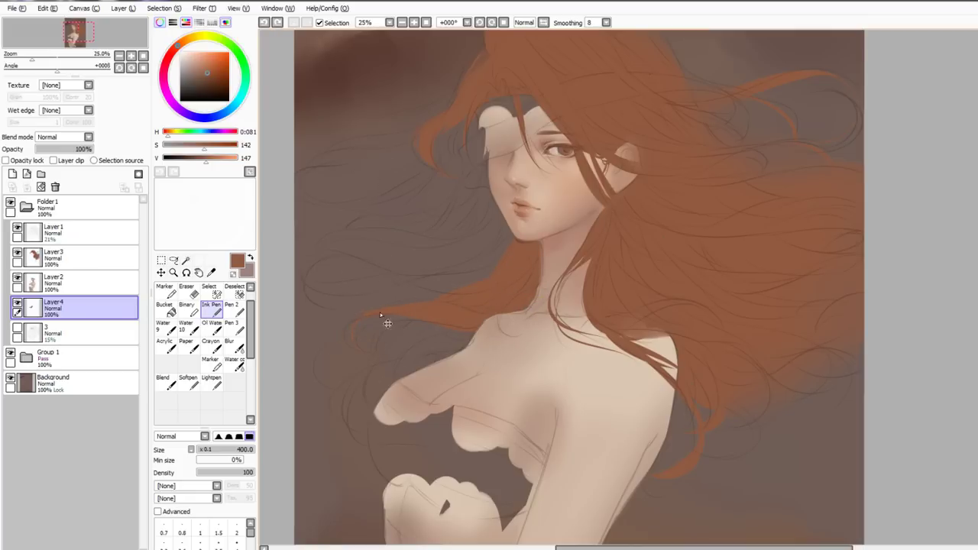
drag(374, 358, 475, 303)
mouse_move(390, 356)
mouse_down()
mouse_move(448, 331)
mouse_move(462, 342)
mouse_move(427, 371)
mouse_move(349, 339)
mouse_move(405, 324)
mouse_up()
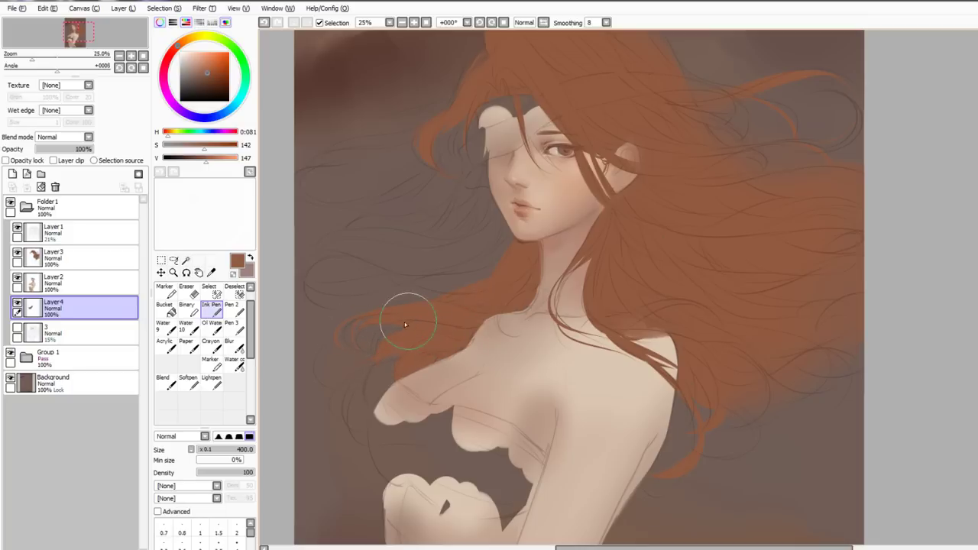
drag(397, 357, 395, 355)
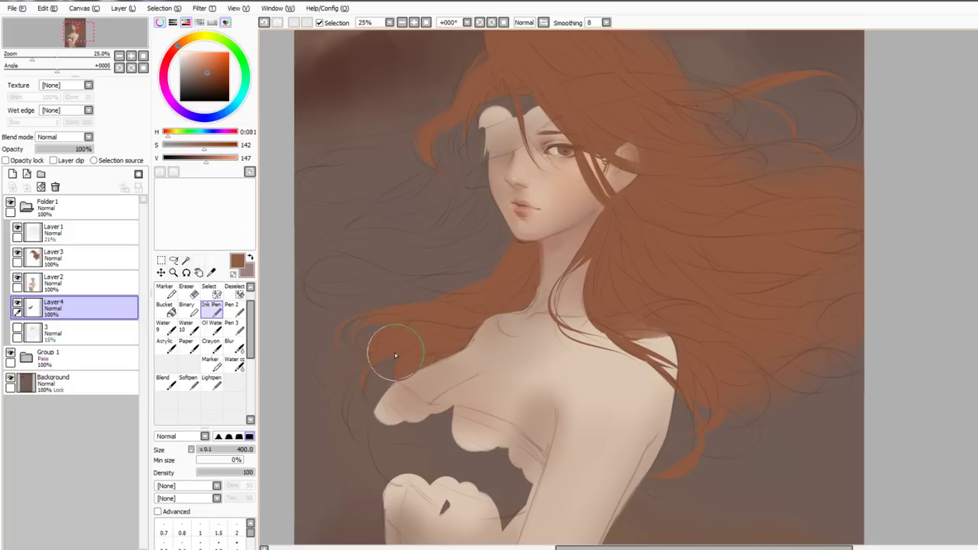
mouse_move(363, 419)
mouse_down()
mouse_move(360, 360)
mouse_move(381, 356)
mouse_move(374, 267)
mouse_move(314, 305)
mouse_up()
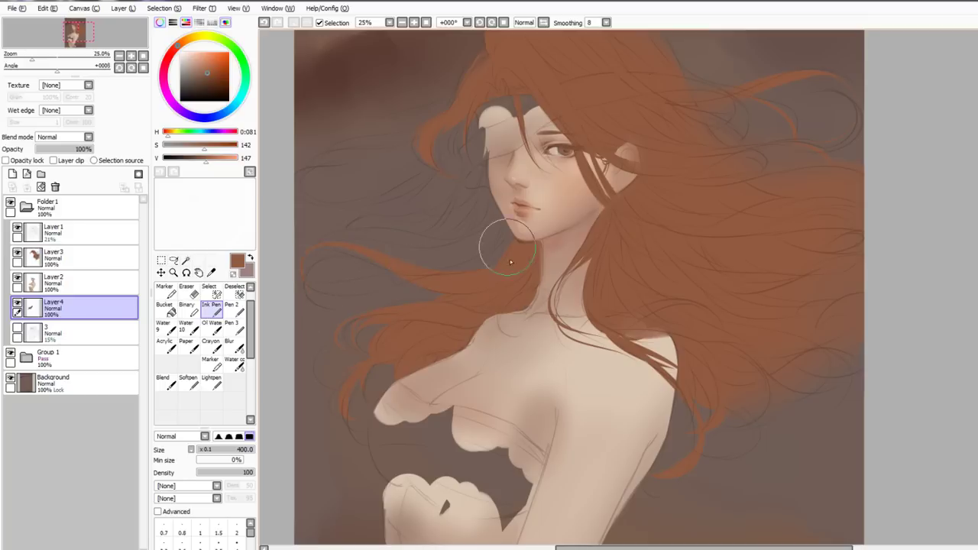
Fill the hair beside the far cheek up to the forehead lock, with tapered strands flowing outward toward the canvas edge
drag(339, 238, 487, 220)
drag(463, 253, 522, 220)
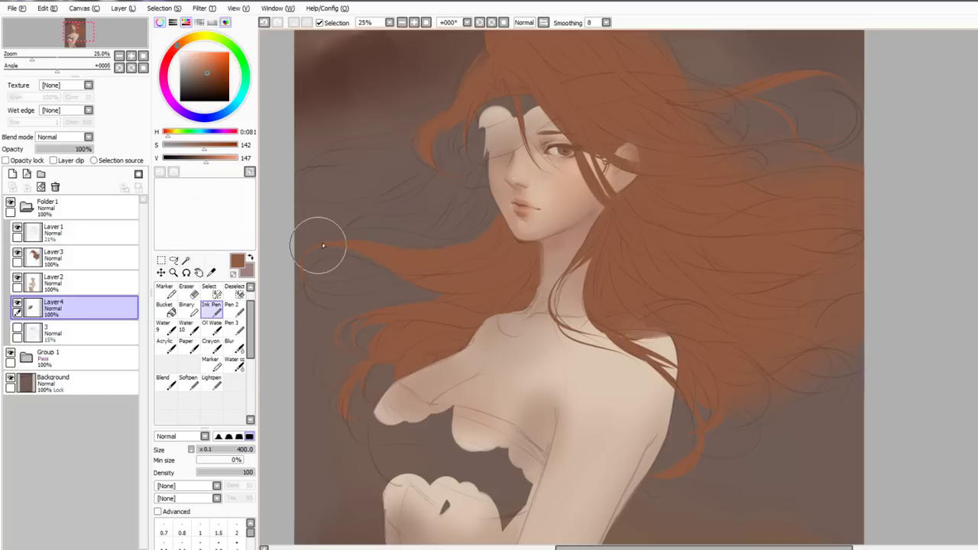
mouse_move(323, 245)
mouse_down()
mouse_move(448, 224)
mouse_move(362, 227)
mouse_move(496, 195)
mouse_up()
mouse_move(350, 229)
mouse_down()
mouse_move(465, 195)
mouse_move(313, 168)
mouse_move(433, 163)
mouse_move(487, 118)
mouse_up()
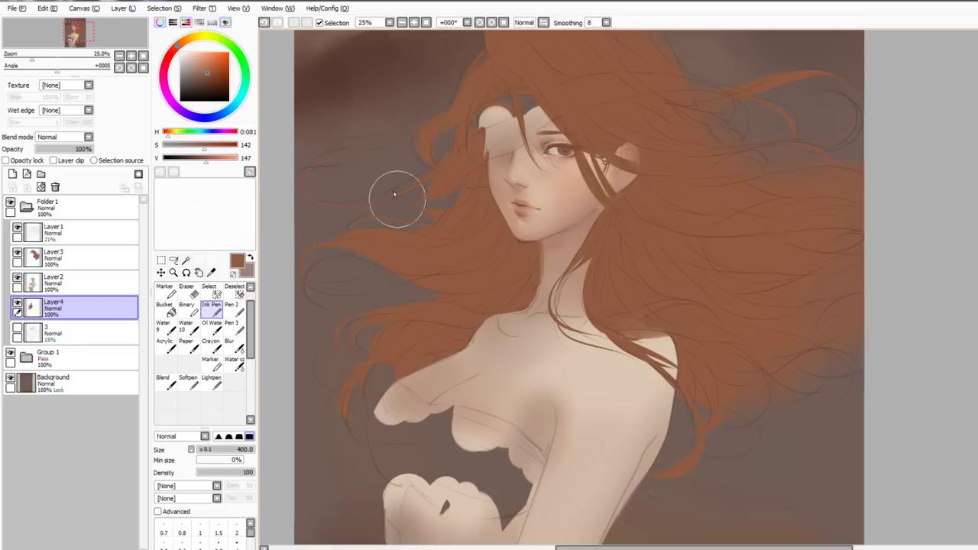
mouse_move(353, 209)
mouse_down()
mouse_move(433, 196)
mouse_move(459, 211)
mouse_up()
key(c)
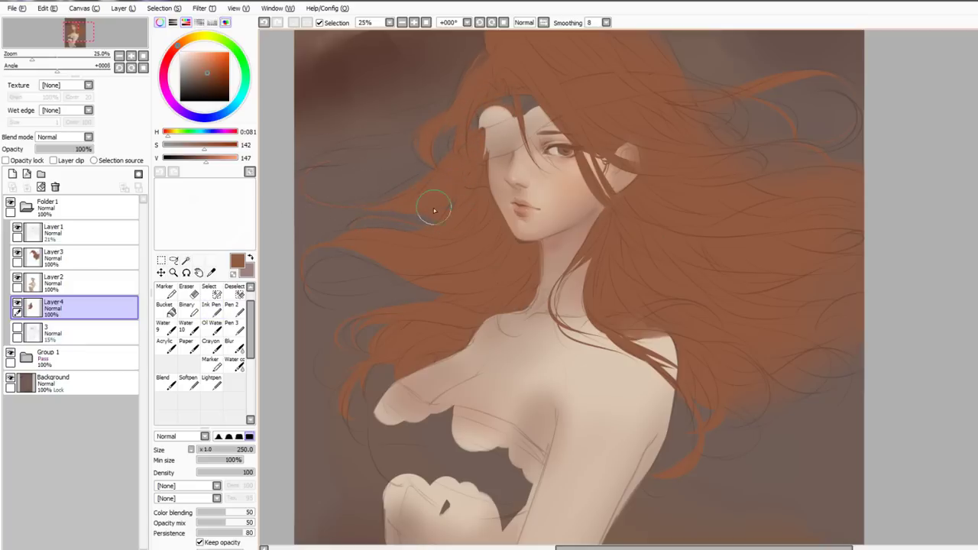
Paint thin reddish-brown hair strands flowing out to the left of the face on Layer4 with the Ink Pen at size 400
key(n)
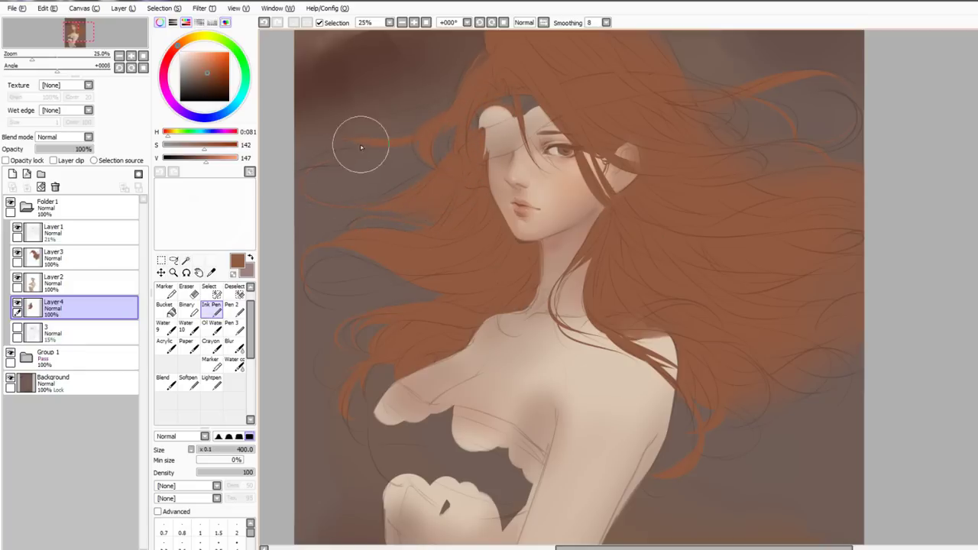
drag(420, 136, 350, 138)
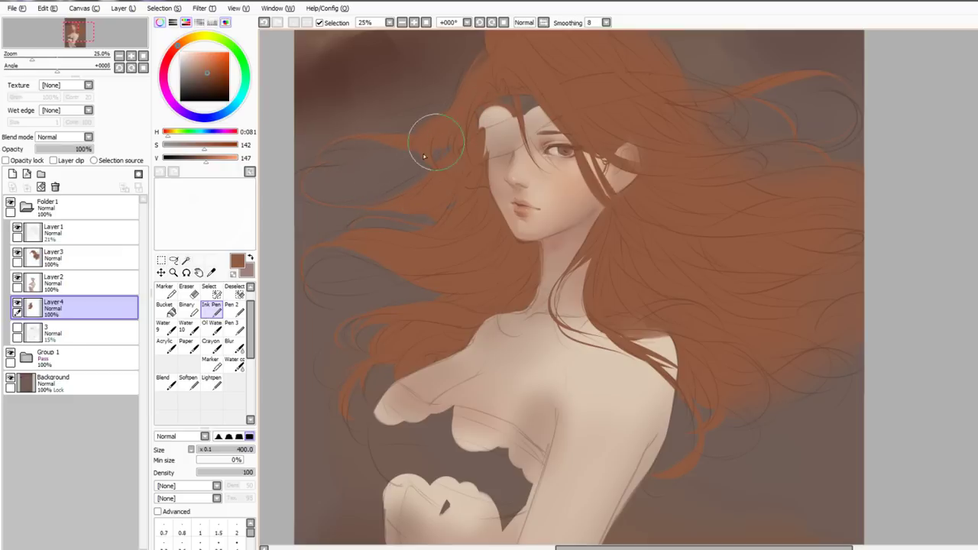
key(c)
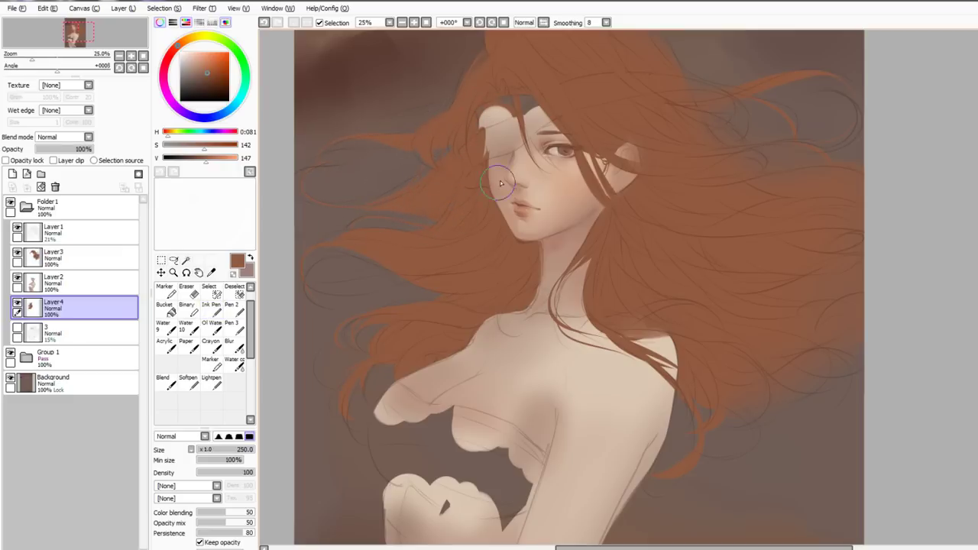
key(n)
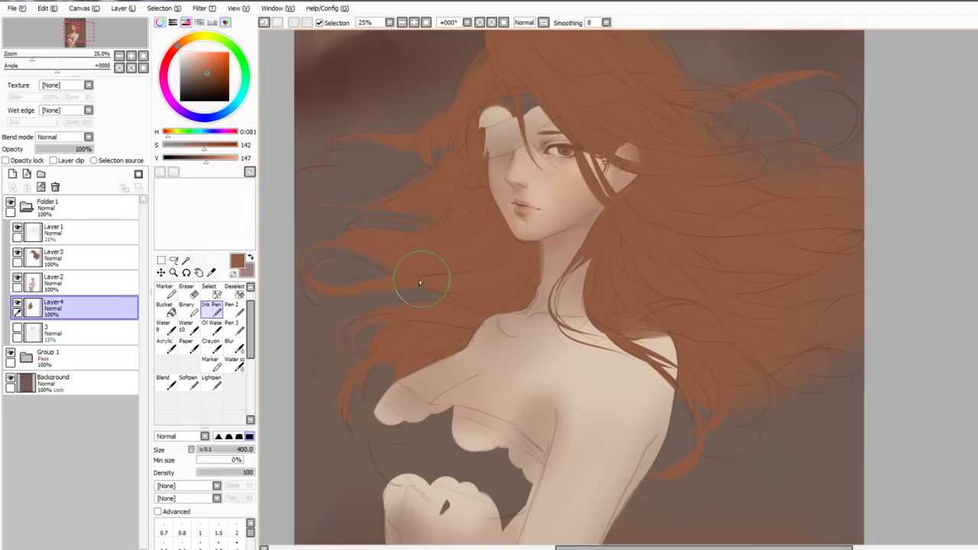
key(c)
key(n)
drag(418, 286, 387, 322)
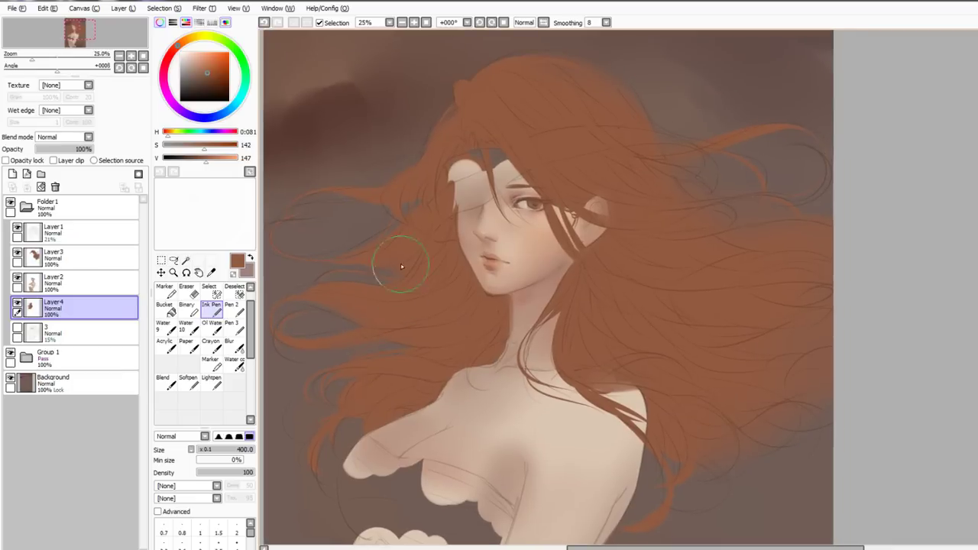
Extend the reddish-brown hair beside the forehead and cheek and in the lower-left curls, undoing a stray stroke
drag(374, 240, 427, 188)
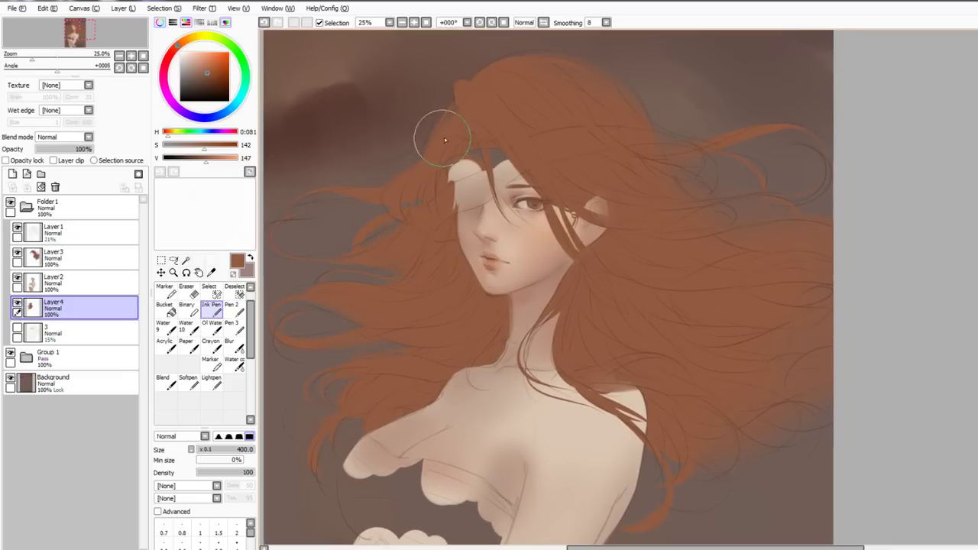
drag(443, 129, 428, 157)
drag(420, 204, 434, 177)
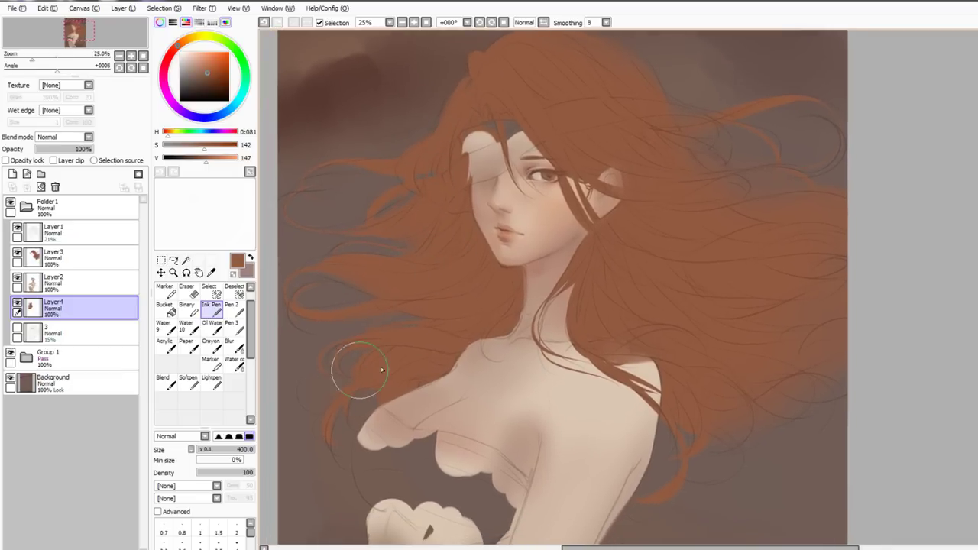
key(ctrl+z)
drag(371, 344, 343, 404)
key(b)
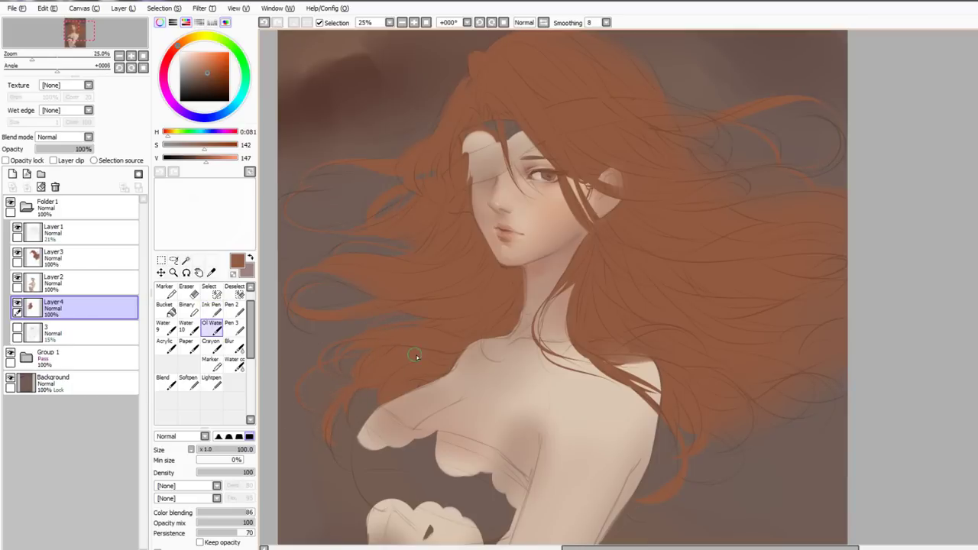
key(n)
key(v)
key(n)
key(e)
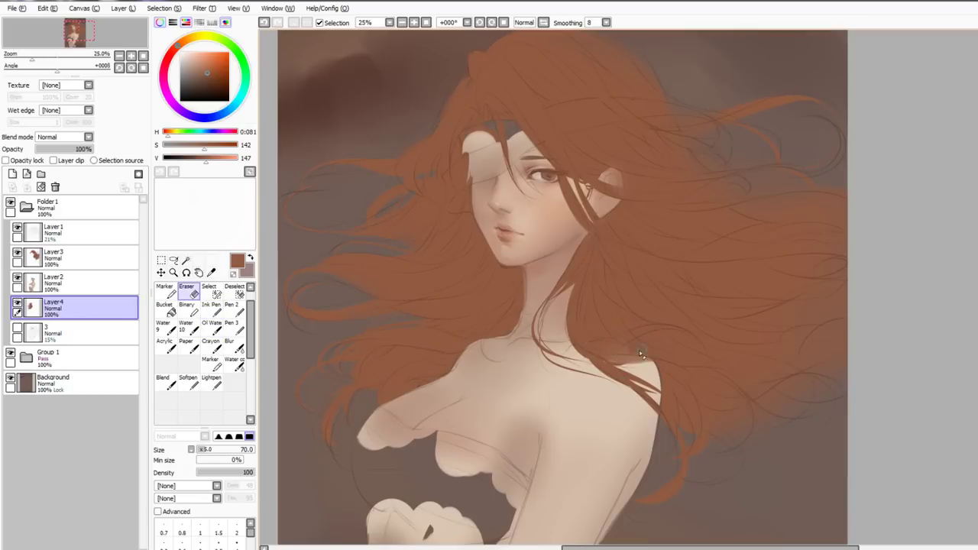
key(ctrl+z)
key(n)
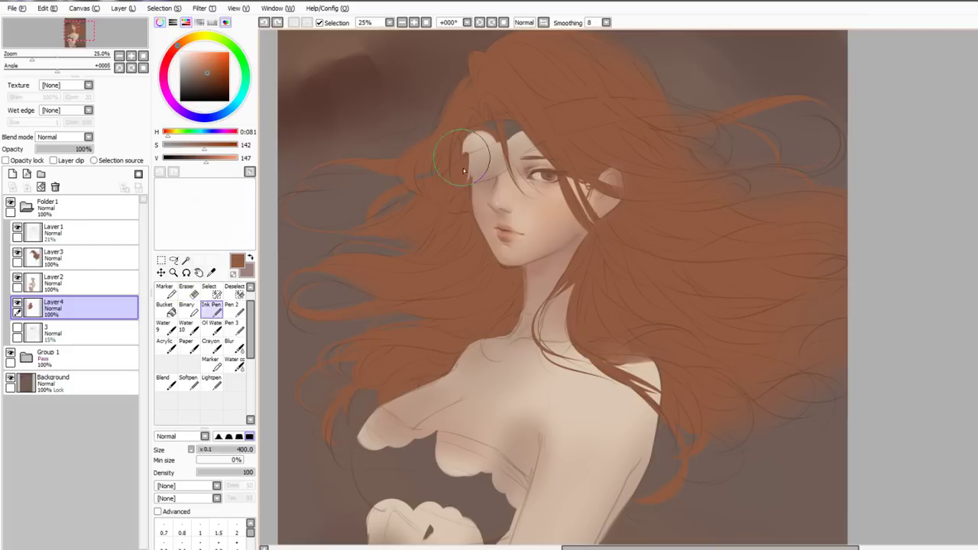
key(ctrl+y)
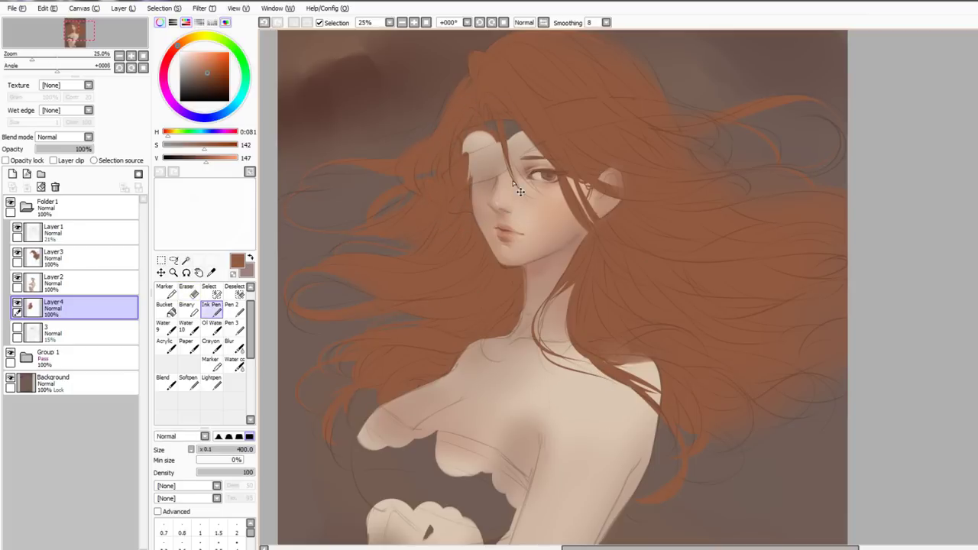
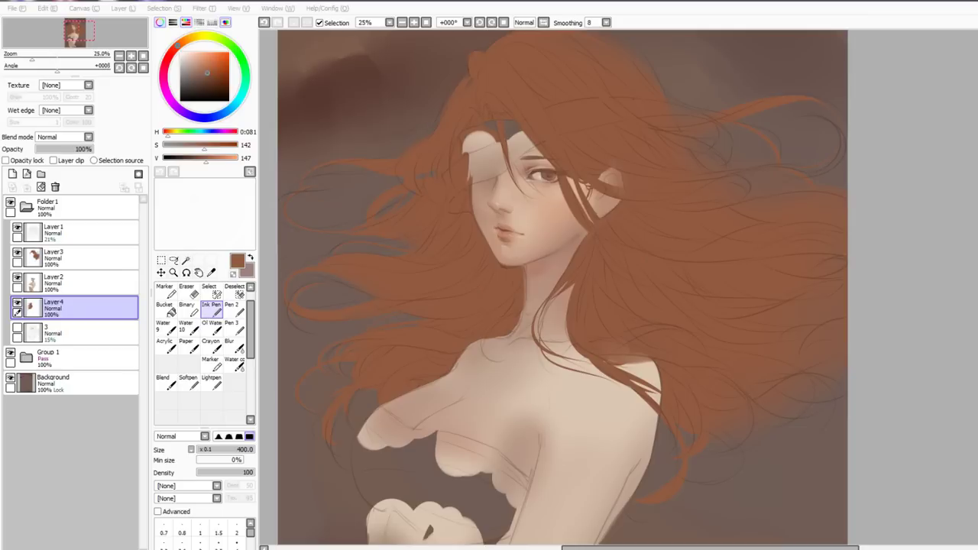
Select the painted area of Layer4, hide the selection outline, and set up a soft brush at size 450
drag(566, 197, 545, 248)
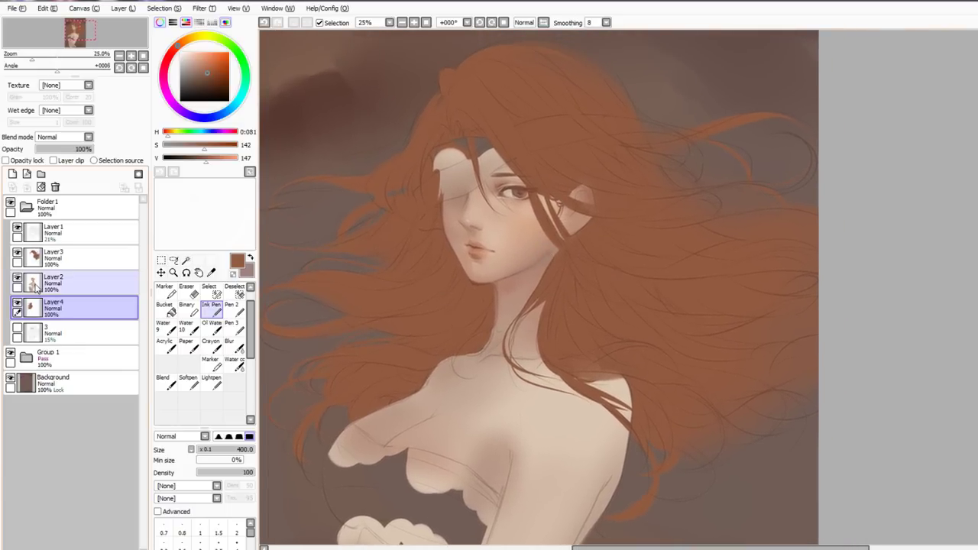
ctrl+click(38, 309)
key(ctrl+h)
key(b)
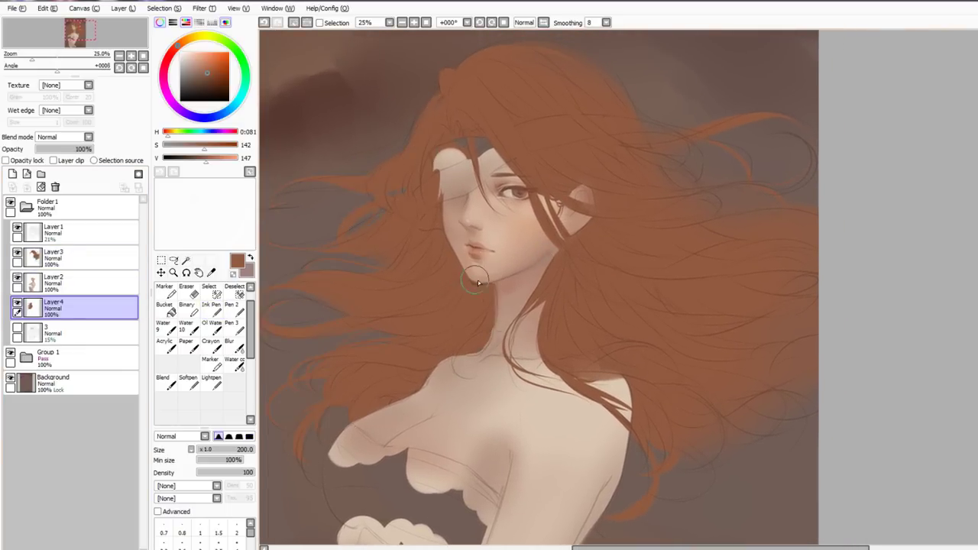
key(])
key(])
key(])
key(])
key(])
Softly darken the hair behind the neck and below the chin with brown tones sampled from the canvas
right_click(337, 202)
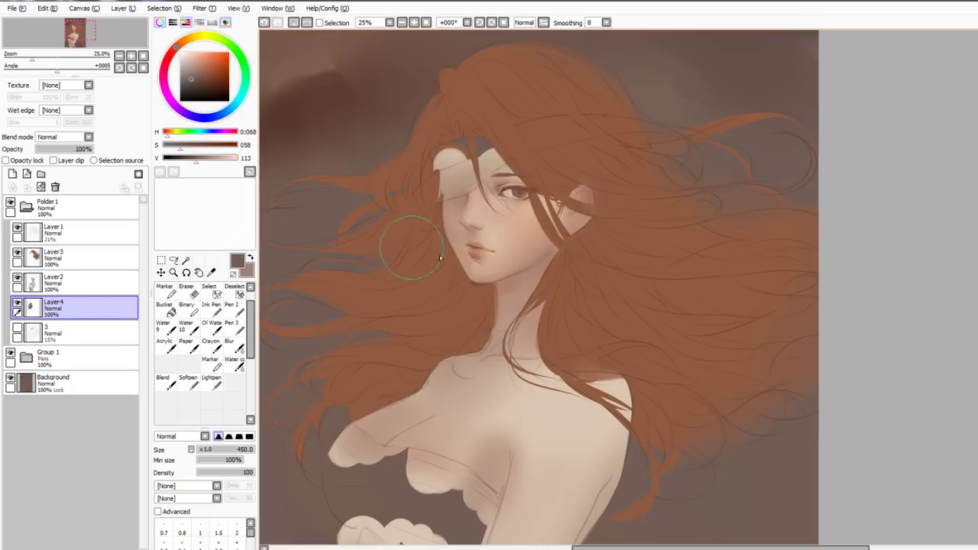
alt+click(468, 304)
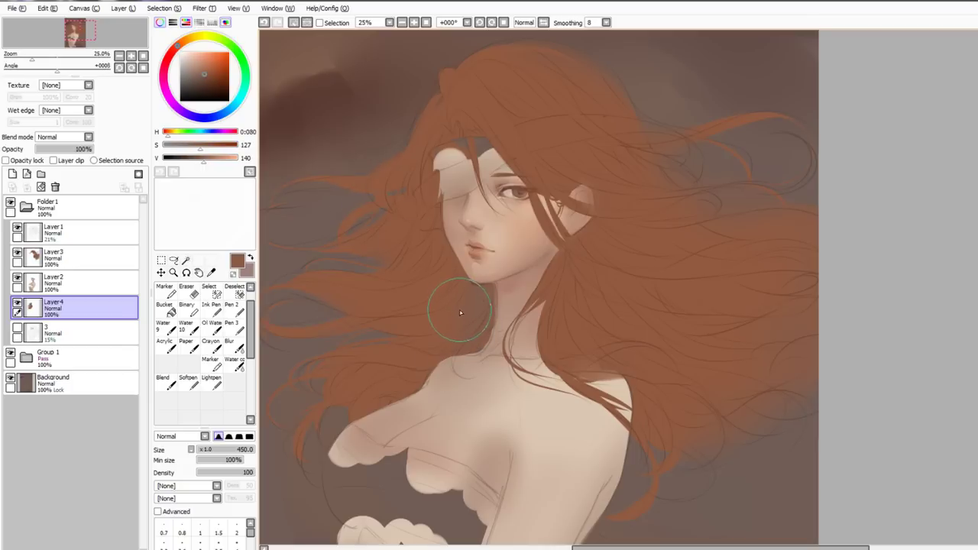
alt+click(374, 257)
drag(465, 281, 437, 324)
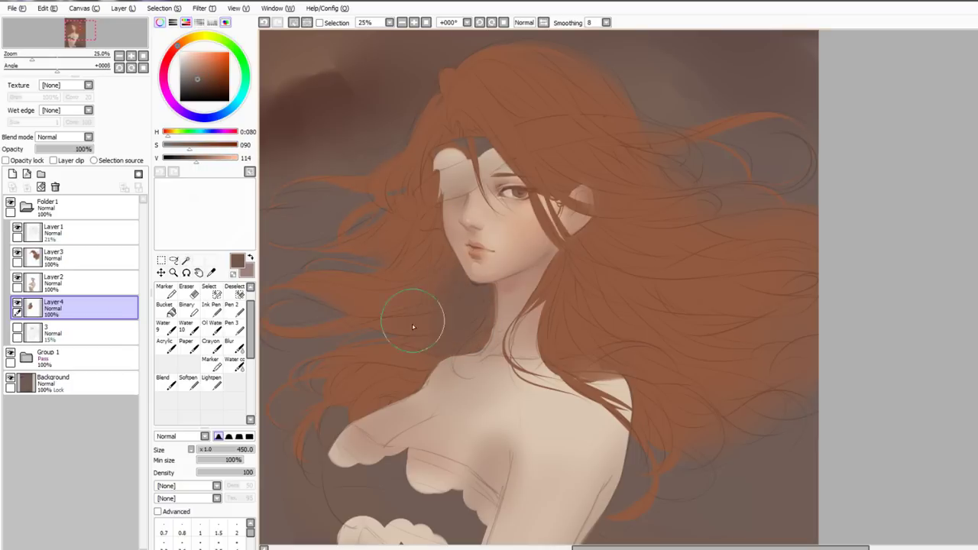
alt+click(417, 314)
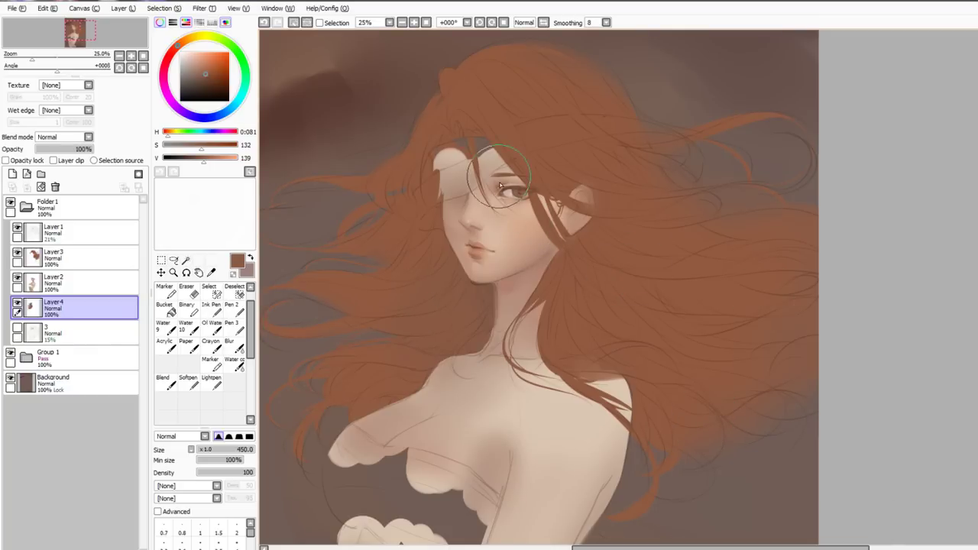
Choose a darker red-brown and deepen the shadow on the Layer4 hair under the fringe and beside the neck
drag(480, 161, 499, 168)
click(504, 158)
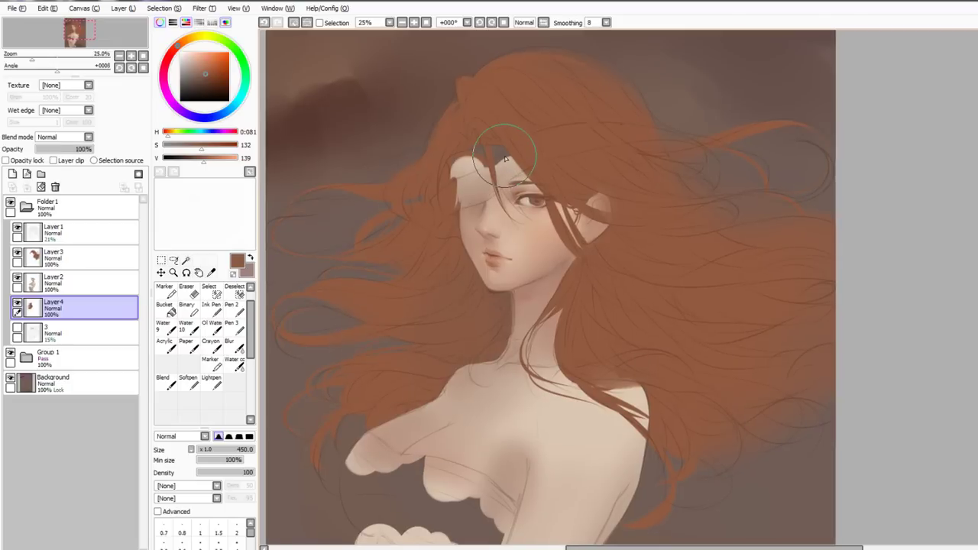
drag(206, 76, 209, 85)
mouse_move(496, 307)
mouse_down()
mouse_move(485, 372)
mouse_move(490, 319)
mouse_up()
alt+click(446, 326)
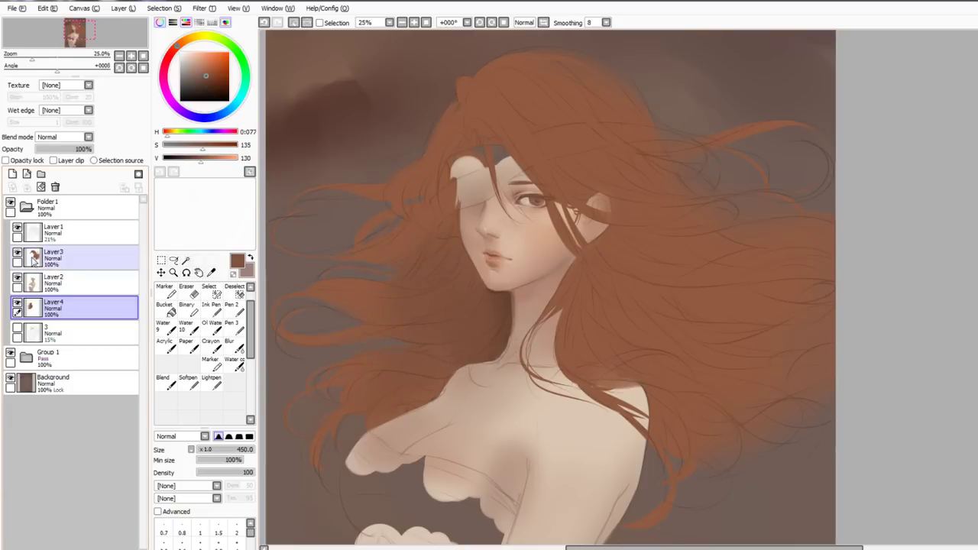
Shade the main hair mass on Layer3 around the forehead and behind the ear with the dark red-brown
click(76, 257)
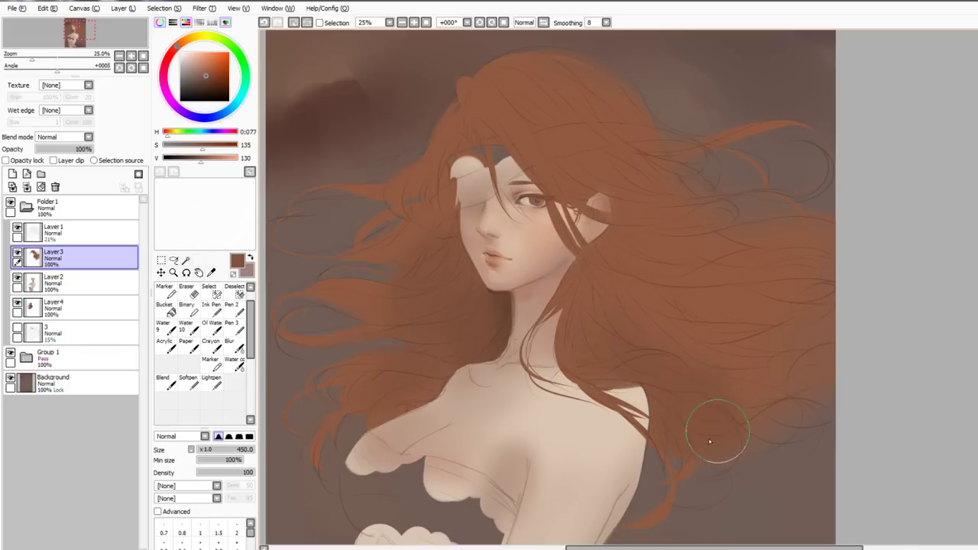
mouse_move(507, 142)
mouse_down()
mouse_move(556, 154)
mouse_move(650, 221)
mouse_up()
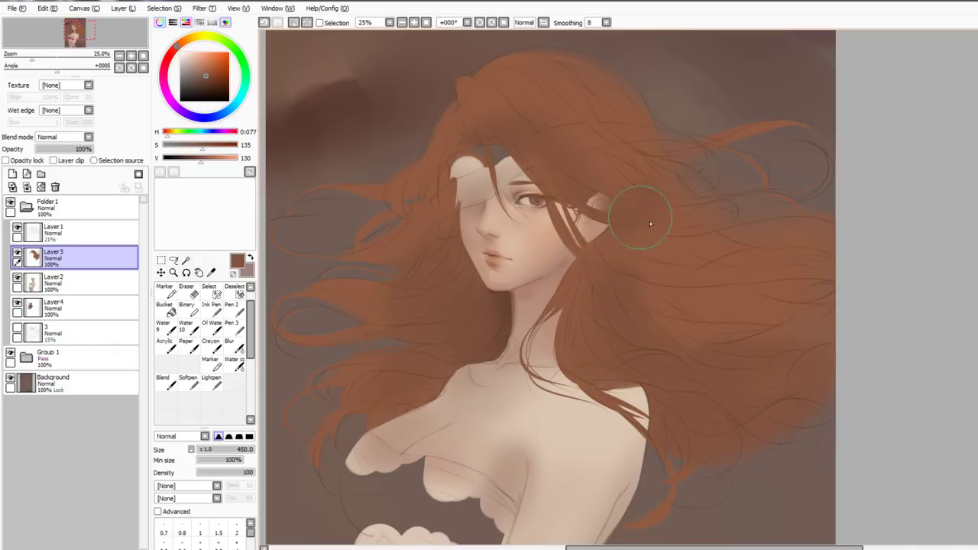
Create a new layer above Layer2 and paint a muted greyish-pink patch across the chest with the Ink Pen for the strapless top
click(76, 283)
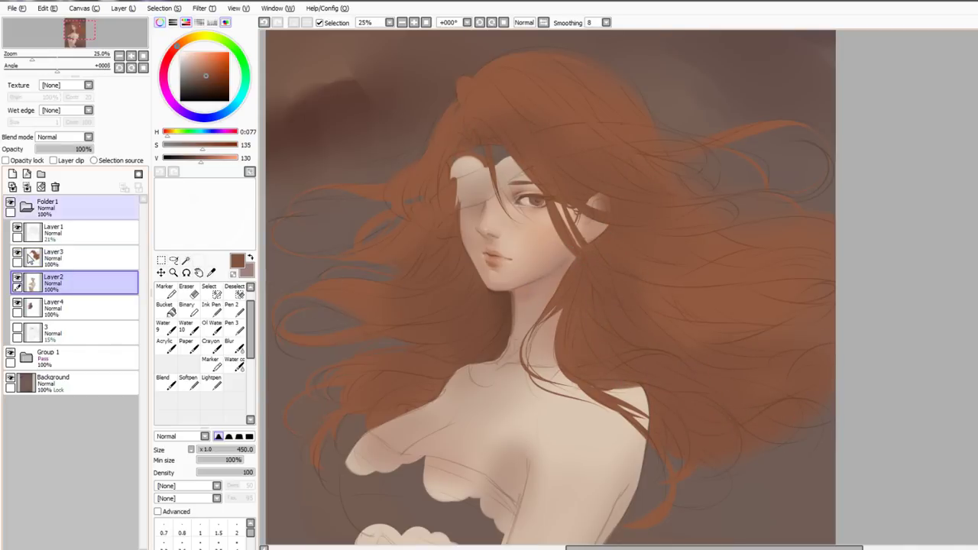
click(13, 174)
click(211, 308)
scroll(343, 286, down, 2)
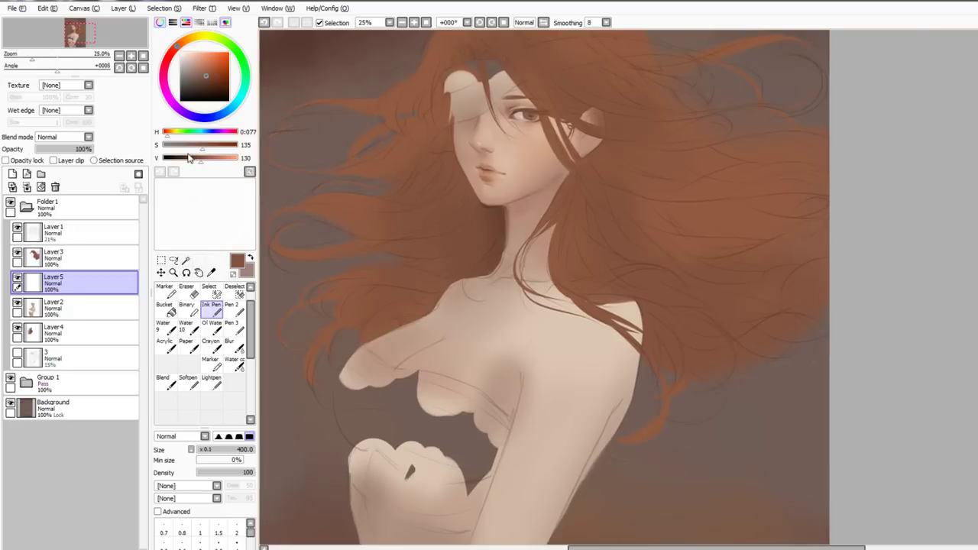
click(189, 68)
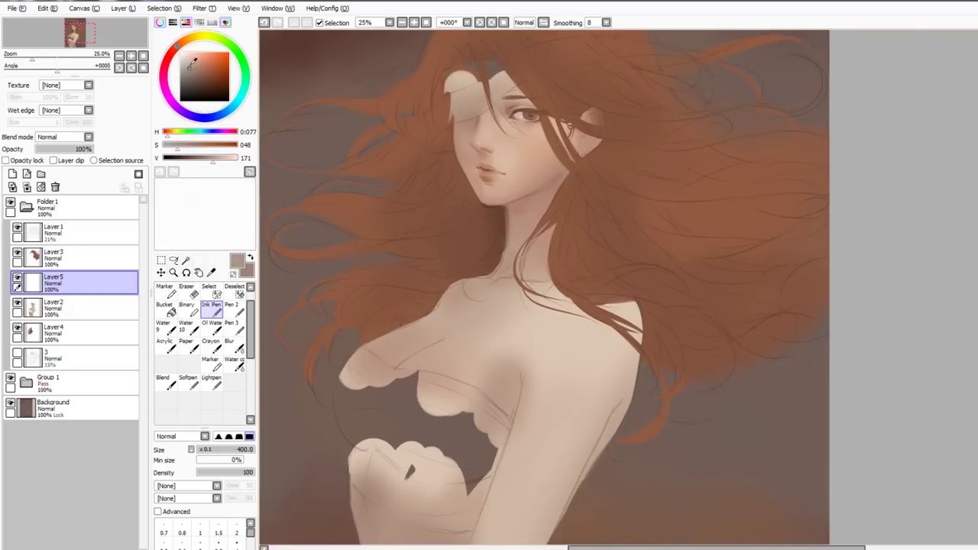
mouse_move(386, 381)
mouse_down()
mouse_move(462, 403)
mouse_move(428, 410)
mouse_up()
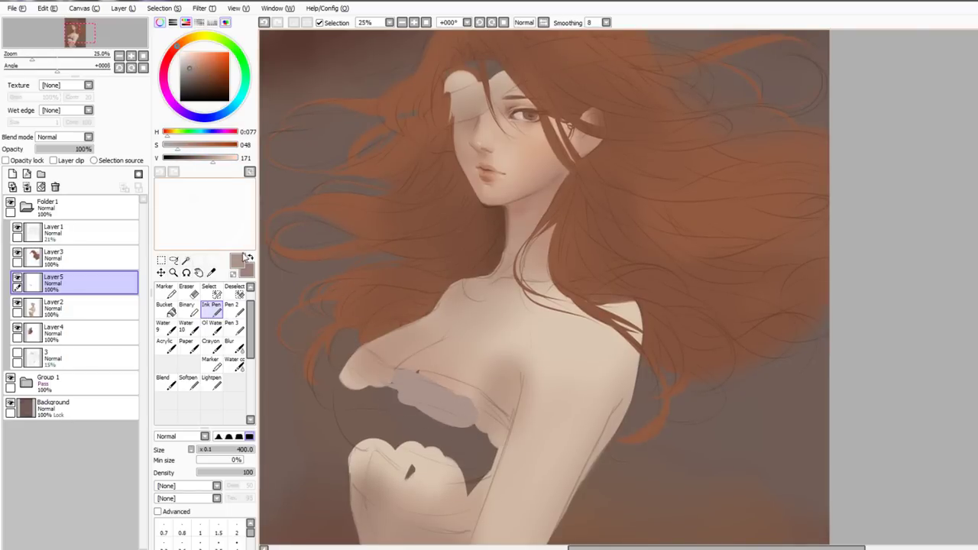
click(394, 371)
key(ctrl+z)
Adjust the new patch with Hue/Saturation, shifting its hue toward yellow and raising its luminescence
key(ctrl+u)
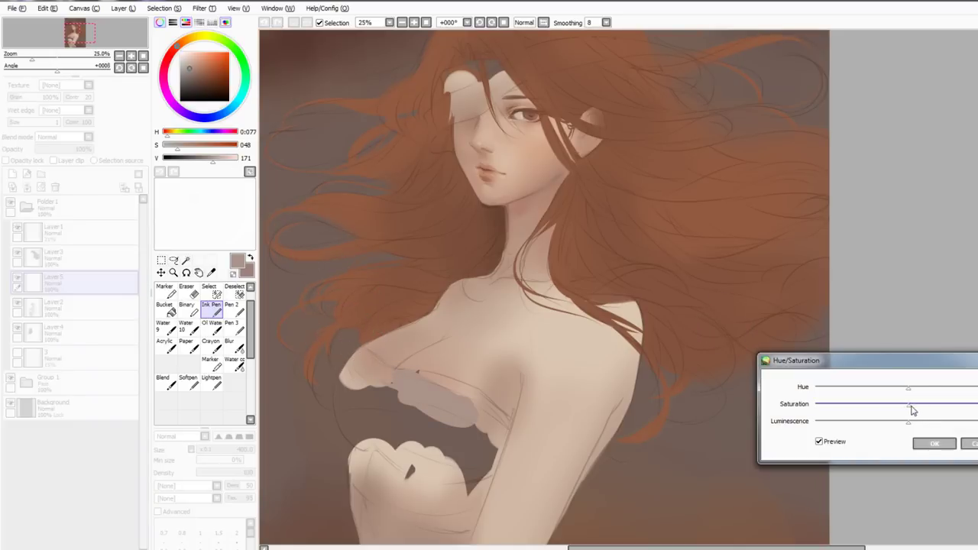
drag(909, 389, 921, 426)
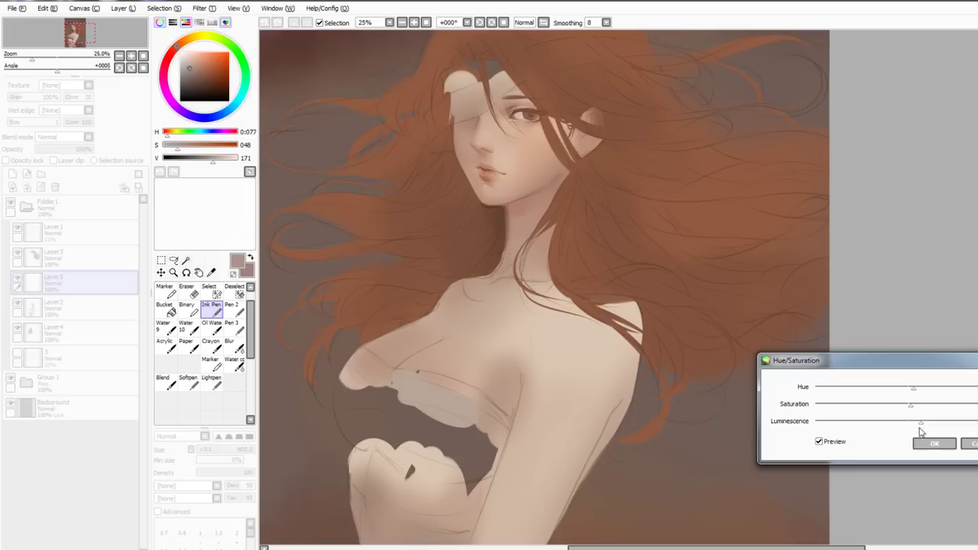
click(933, 447)
Sample the patch's light beige-grey and paint the strapless top's edges along the bust, under the bust and down the left side, redoing misplaced strokes
right_click(425, 394)
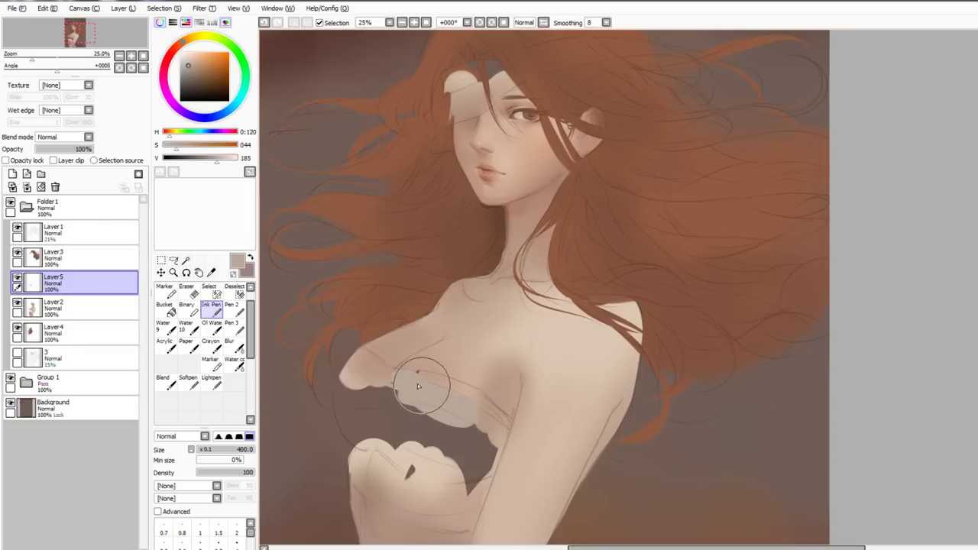
mouse_move(418, 386)
mouse_down()
mouse_move(488, 407)
mouse_move(406, 372)
mouse_move(485, 407)
mouse_move(465, 389)
mouse_move(503, 424)
mouse_move(488, 405)
mouse_move(505, 424)
mouse_move(491, 463)
mouse_move(460, 473)
mouse_move(377, 435)
mouse_up()
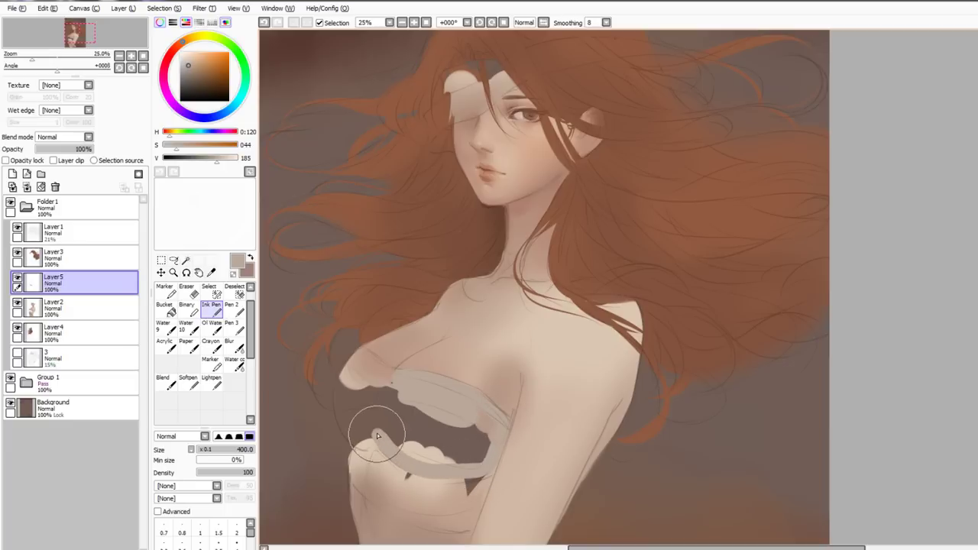
mouse_move(464, 464)
mouse_down()
mouse_move(392, 433)
mouse_move(324, 371)
mouse_move(357, 438)
mouse_move(355, 473)
mouse_up()
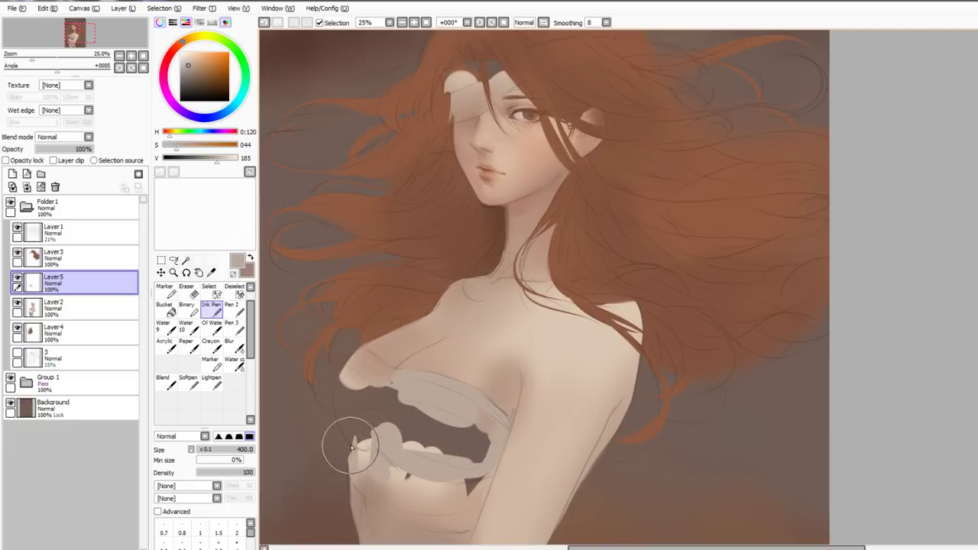
drag(344, 365, 349, 451)
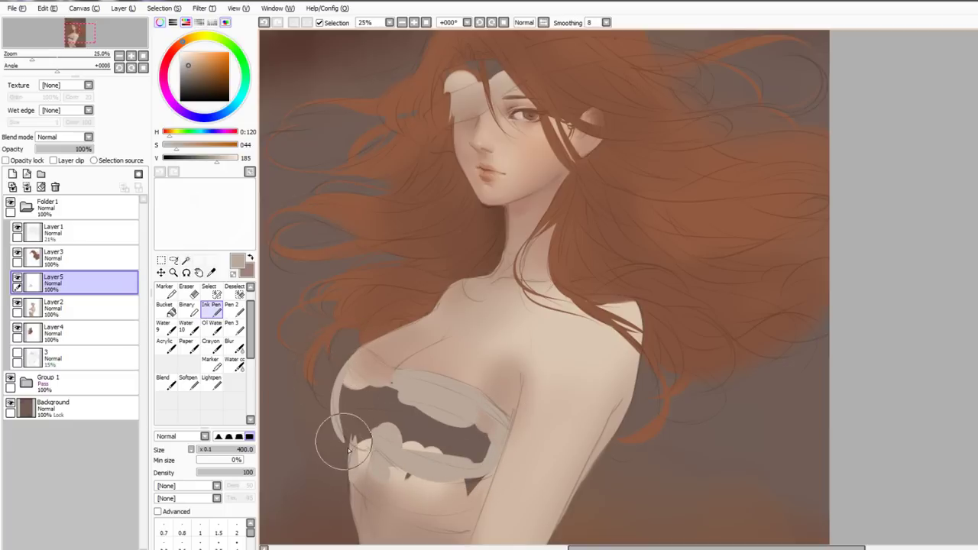
key(ctrl+z)
drag(342, 369, 358, 439)
key(ctrl+z)
mouse_move(339, 372)
mouse_down()
mouse_move(361, 430)
mouse_move(343, 405)
mouse_move(350, 374)
mouse_move(365, 444)
mouse_move(350, 362)
mouse_move(341, 415)
mouse_move(360, 377)
mouse_move(366, 436)
mouse_move(369, 420)
mouse_move(347, 382)
mouse_move(386, 404)
mouse_up()
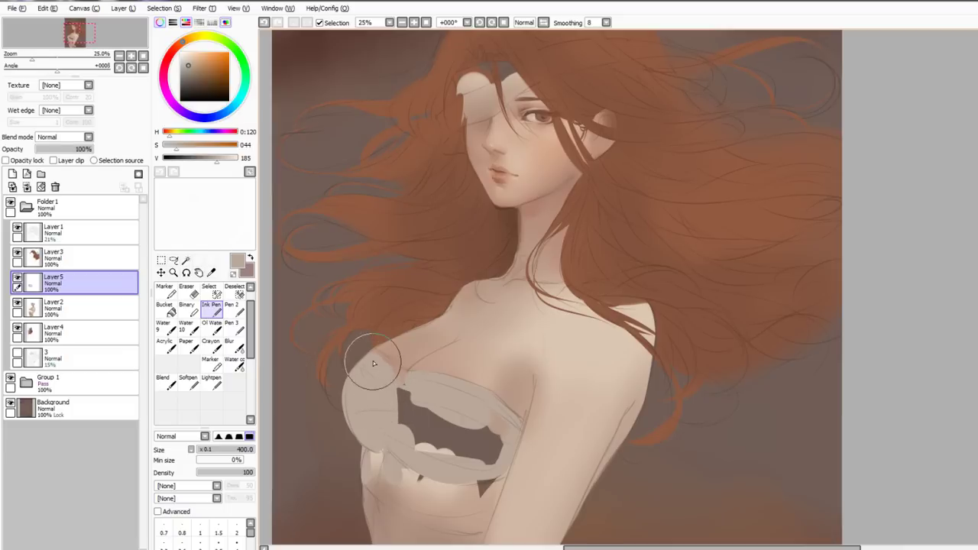
Fill the remaining inside of the strapless top with solid beige-grey and get the eraser ready for its edges
mouse_move(376, 358)
mouse_down()
mouse_move(412, 396)
mouse_move(388, 365)
mouse_move(436, 385)
mouse_move(433, 396)
mouse_move(390, 403)
mouse_move(425, 405)
mouse_move(403, 456)
mouse_move(381, 427)
mouse_move(376, 454)
mouse_move(404, 468)
mouse_move(485, 461)
mouse_move(486, 410)
mouse_up()
drag(393, 459, 419, 408)
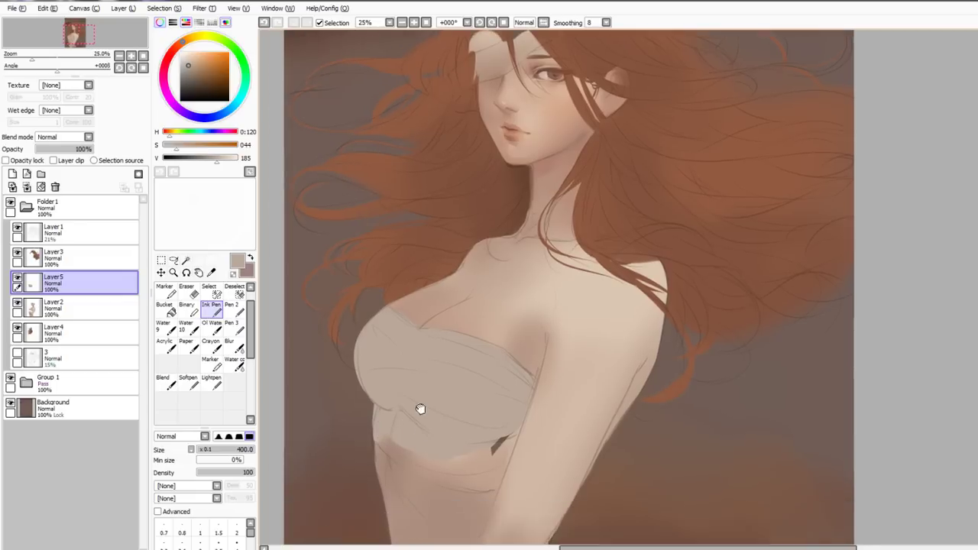
key(e)
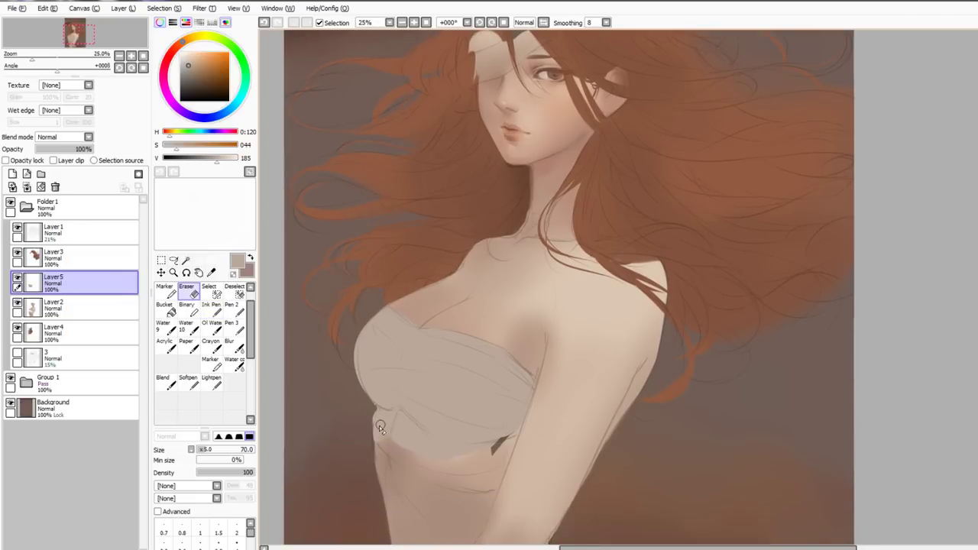
Fill the lower part of the strapless top in beige-grey with the Ink Pen at size 400, reaching its bottom hem and the arm
key(n)
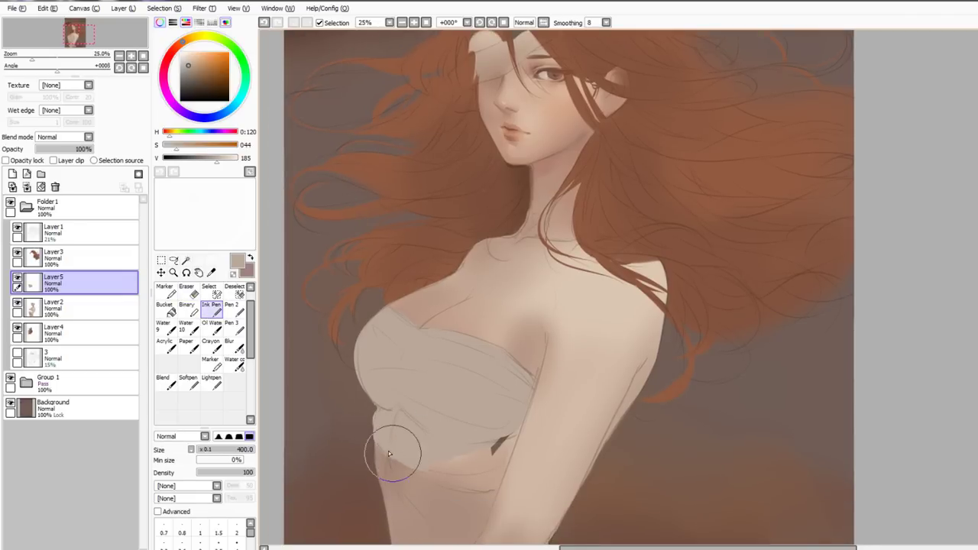
mouse_move(399, 456)
mouse_down()
mouse_move(491, 484)
mouse_move(407, 466)
mouse_move(460, 463)
mouse_move(481, 450)
mouse_move(487, 464)
mouse_move(521, 422)
mouse_move(491, 480)
mouse_up()
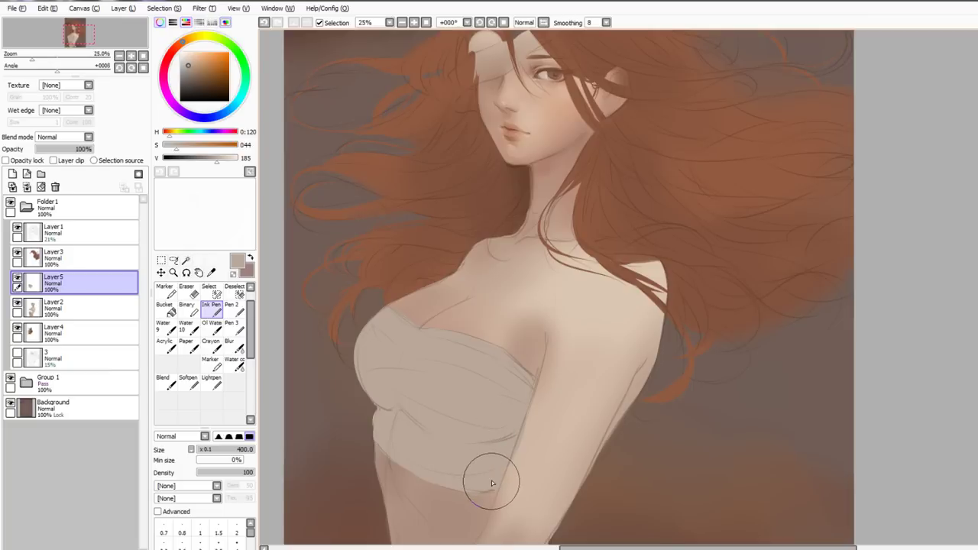
key(e)
key(e)
Paint the beige-grey bandage over the covered eye and the side of the forehead on Layer5, undoing misplaced strokes
drag(565, 431, 550, 528)
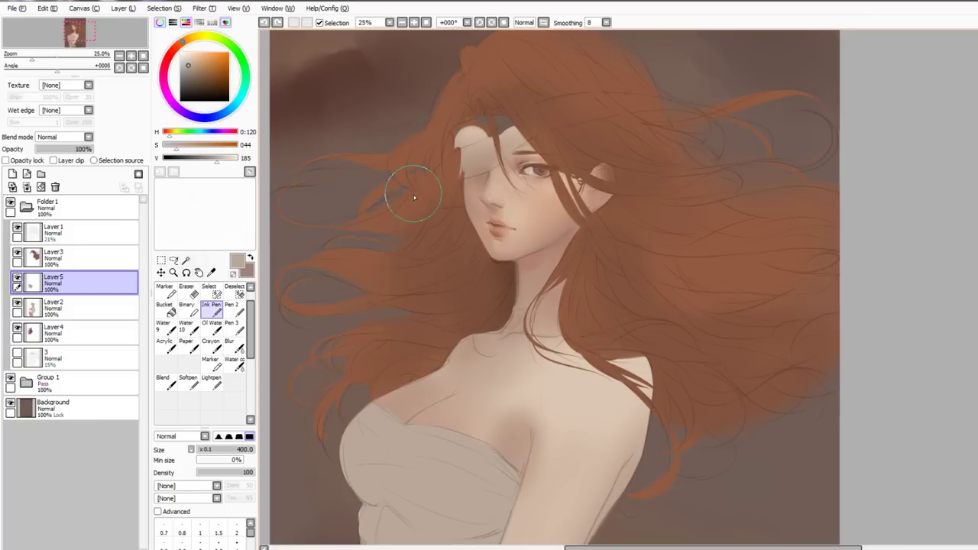
drag(437, 178, 441, 200)
key(ctrl+z)
mouse_move(439, 169)
mouse_down()
mouse_move(441, 203)
mouse_move(460, 210)
mouse_move(443, 203)
mouse_move(461, 207)
mouse_move(462, 175)
mouse_move(464, 208)
mouse_move(464, 182)
mouse_move(462, 206)
mouse_move(435, 175)
mouse_move(444, 201)
mouse_move(436, 175)
mouse_move(474, 144)
mouse_move(458, 153)
mouse_move(543, 109)
mouse_move(451, 167)
mouse_move(518, 138)
mouse_move(439, 173)
mouse_move(470, 168)
mouse_move(449, 180)
mouse_move(483, 170)
mouse_move(522, 137)
mouse_move(486, 156)
mouse_move(516, 131)
mouse_move(455, 142)
mouse_move(451, 135)
mouse_move(524, 124)
mouse_move(469, 139)
mouse_move(519, 126)
mouse_move(468, 121)
mouse_move(470, 157)
mouse_move(452, 199)
mouse_up()
key(ctrl+z)
key(ctrl+z)
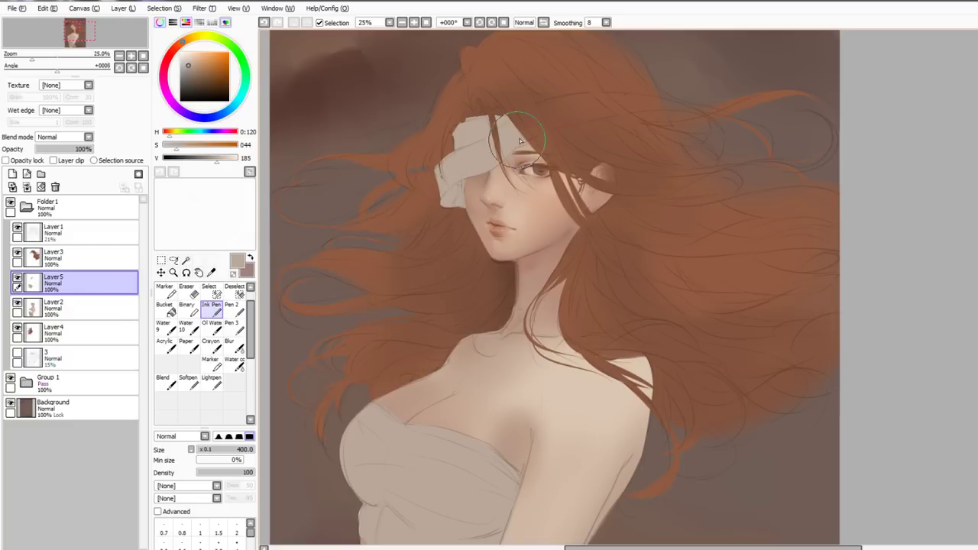
drag(662, 107, 728, 132)
key(ctrl+z)
mouse_move(572, 163)
mouse_down()
mouse_move(573, 138)
mouse_move(528, 205)
mouse_up()
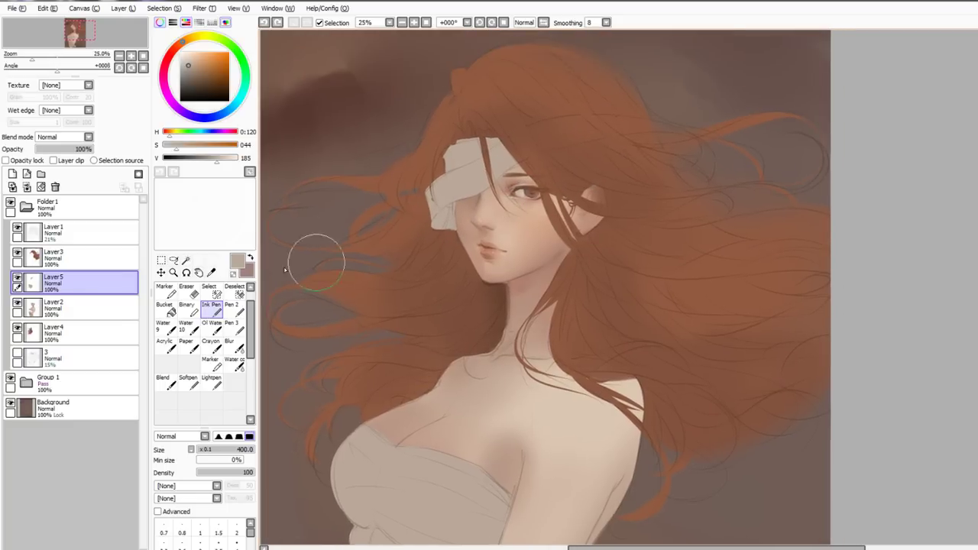
Check the bandage with the hair of Layer3 briefly hidden, and try erasing hair along the bandage's edge
click(17, 228)
click(17, 229)
click(16, 253)
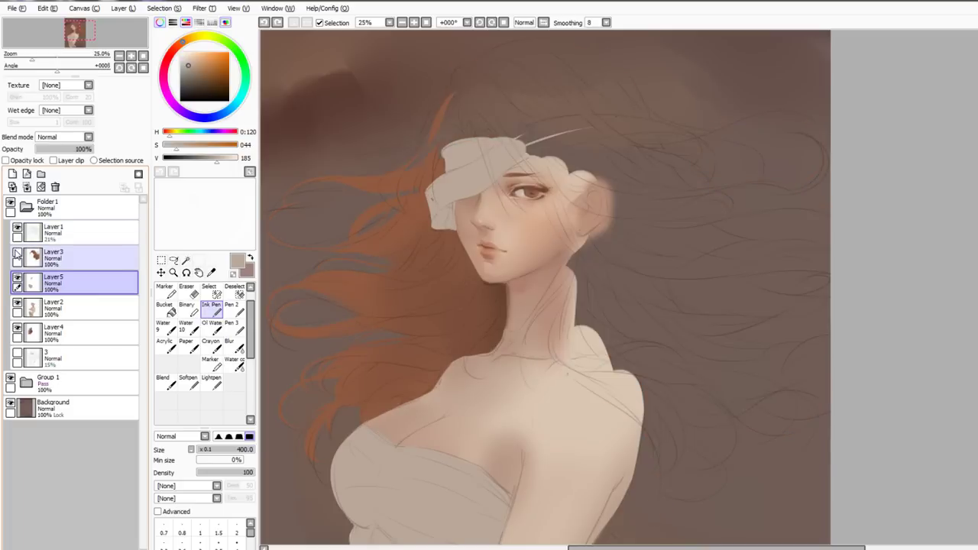
click(17, 253)
click(77, 257)
key(e)
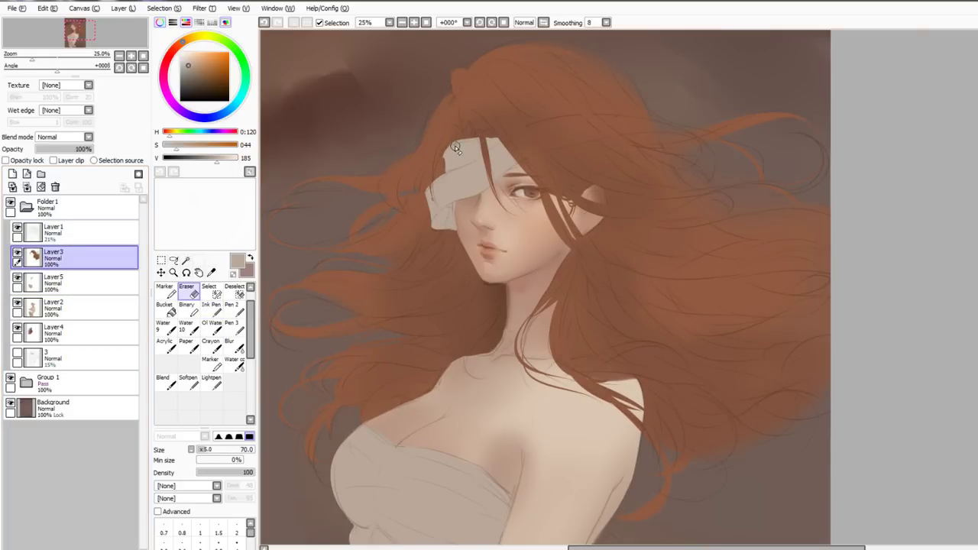
key(ctrl+z)
key(n)
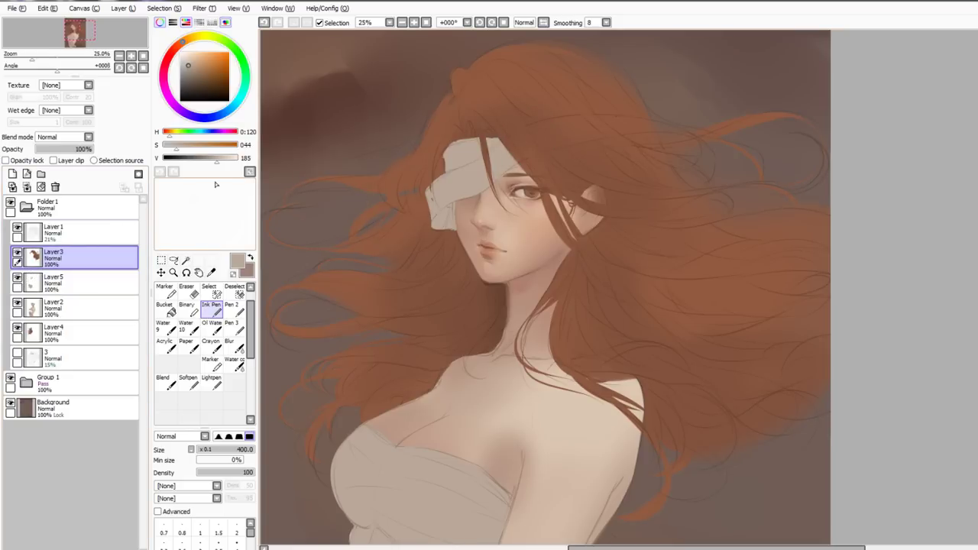
Load the painted skin of Layer2 as a selection, hide the selection outline and ready the soft brush at size 500
drag(368, 241, 352, 168)
drag(321, 270, 313, 217)
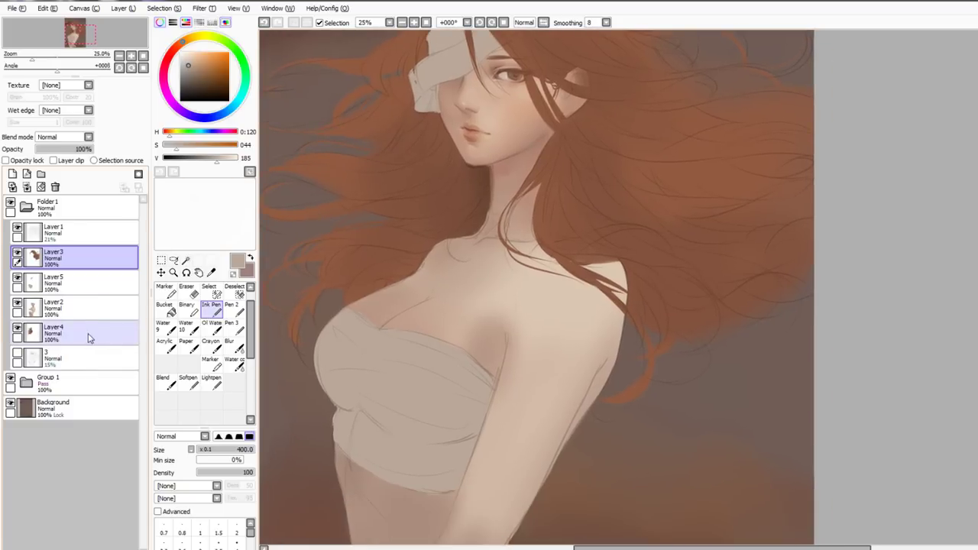
click(90, 311)
key(e)
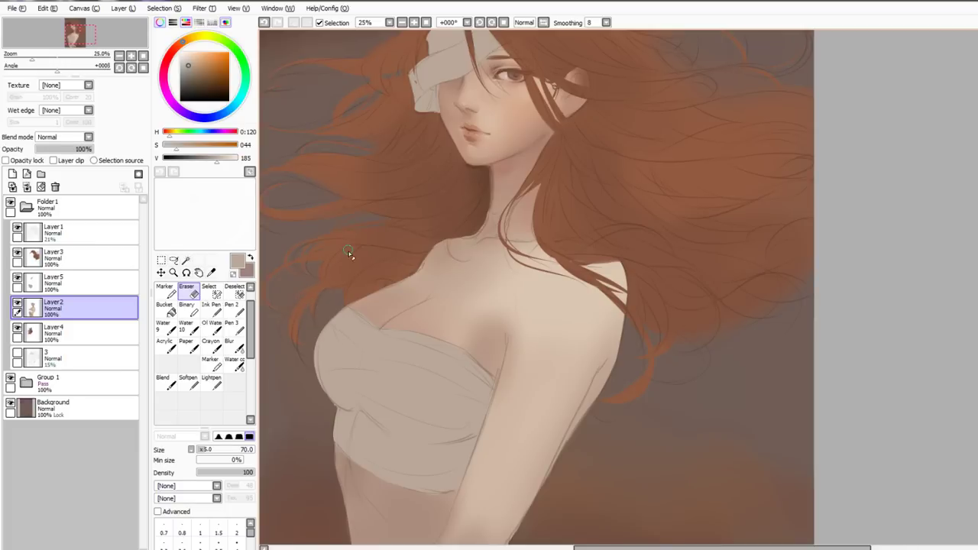
drag(547, 258, 579, 305)
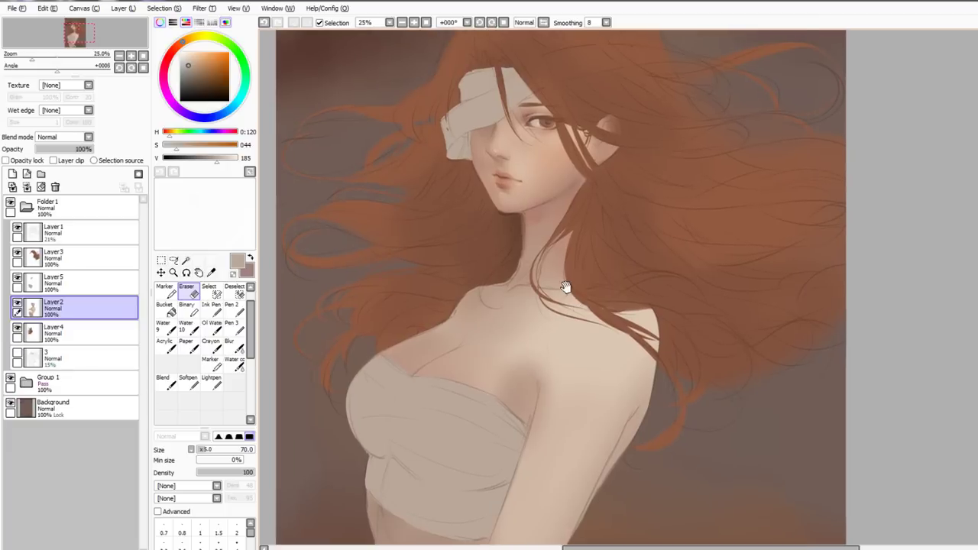
key(b)
scroll(552, 296, down, 1)
key(])
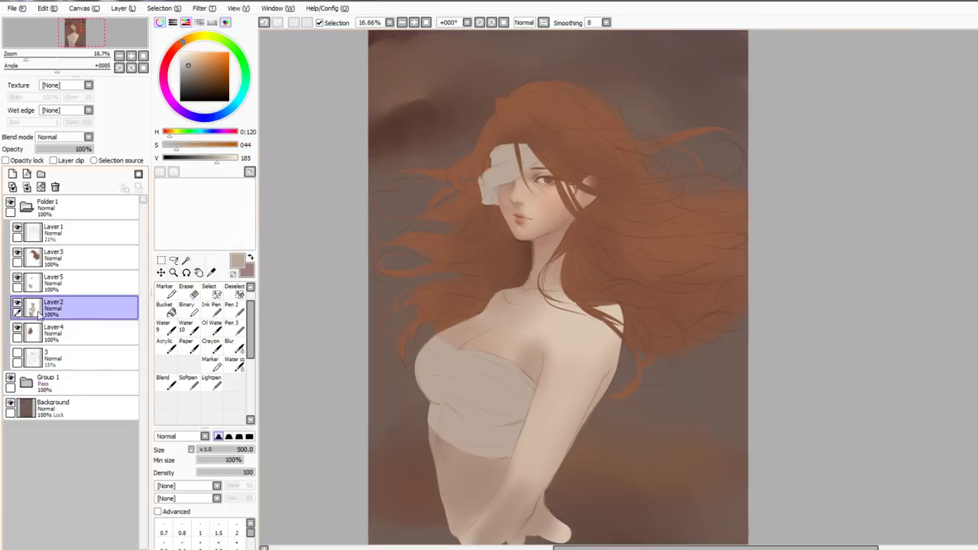
ctrl+click(67, 307)
key(ctrl+d)
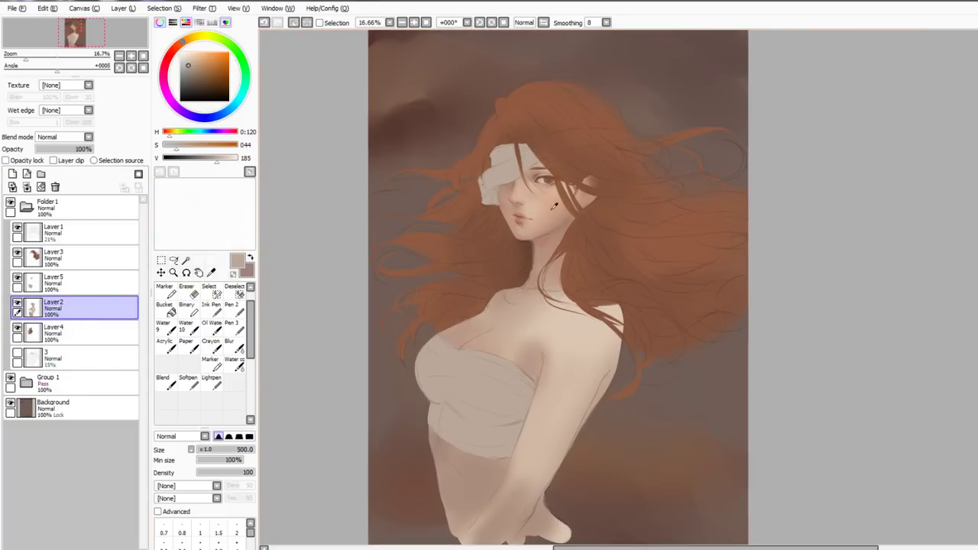
Sample skin tones from the face and softly shade the shoulder and upper arm in warm pinkish beige
alt+click(552, 209)
mouse_move(578, 324)
mouse_down()
mouse_move(596, 328)
mouse_move(582, 360)
mouse_move(541, 343)
mouse_move(521, 362)
mouse_up()
alt+click(572, 330)
alt+click(552, 227)
alt+click(543, 349)
alt+click(540, 218)
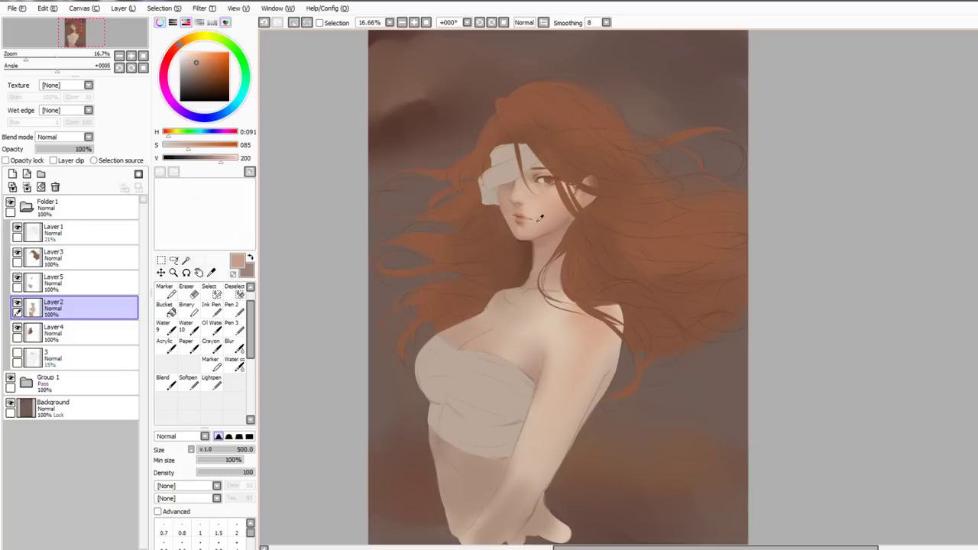
alt+click(540, 238)
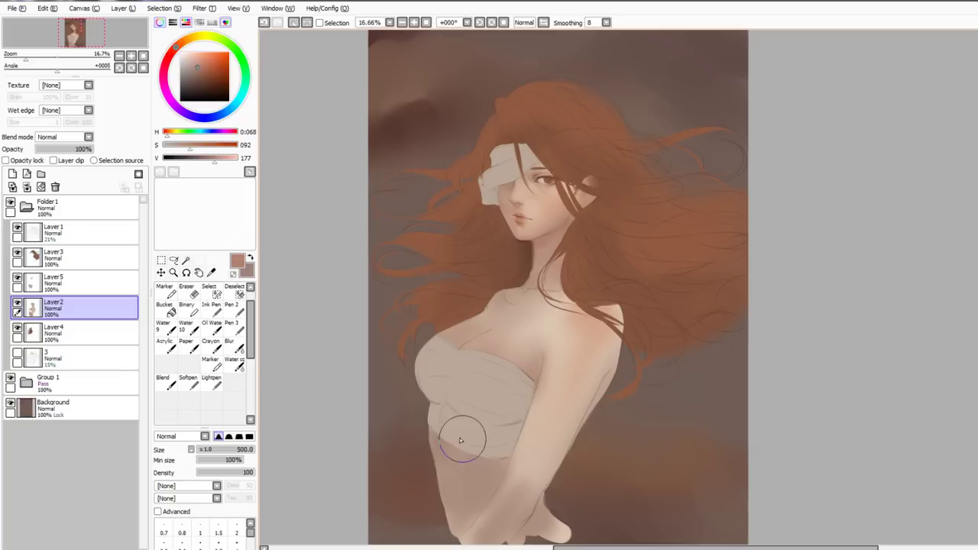
Shade the bare waist in muted reddish brown and soften the forearm and arm with tones sampled nearby
drag(434, 447, 454, 474)
alt+click(459, 488)
drag(465, 510, 497, 508)
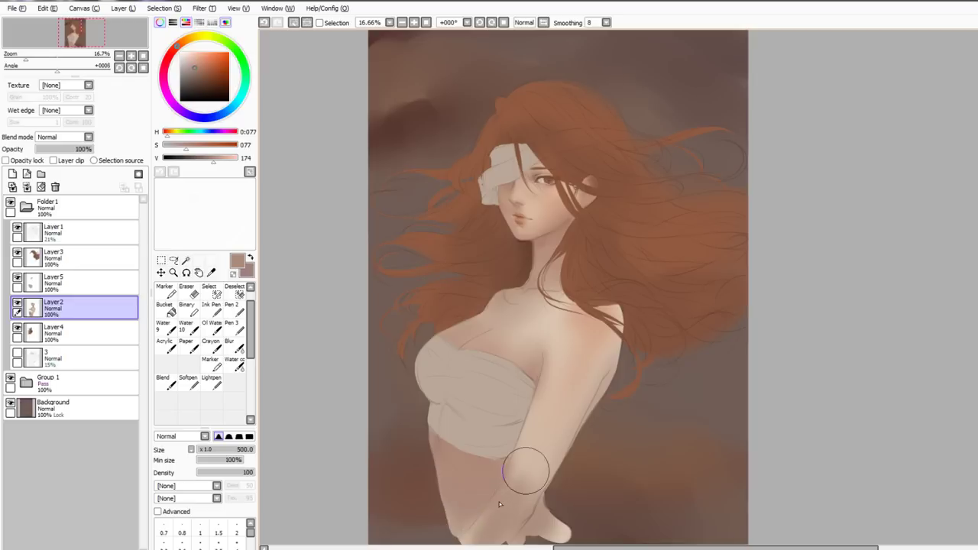
mouse_move(526, 471)
mouse_down()
mouse_move(500, 502)
mouse_move(575, 394)
mouse_move(541, 457)
mouse_move(579, 411)
mouse_up()
alt+click(522, 486)
alt+click(577, 388)
key(ctrl+z)
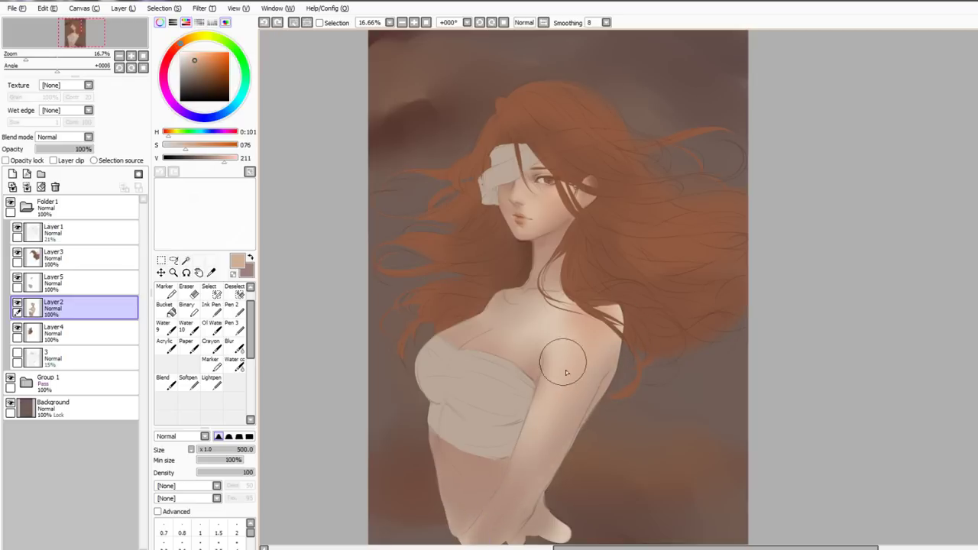
Shade the outer arm and the shoulder beneath the hair with darker sampled tones, undoing the misplaced arm stroke
alt+click(546, 243)
mouse_move(589, 324)
mouse_down()
mouse_move(579, 421)
mouse_move(561, 462)
mouse_up()
alt+click(593, 376)
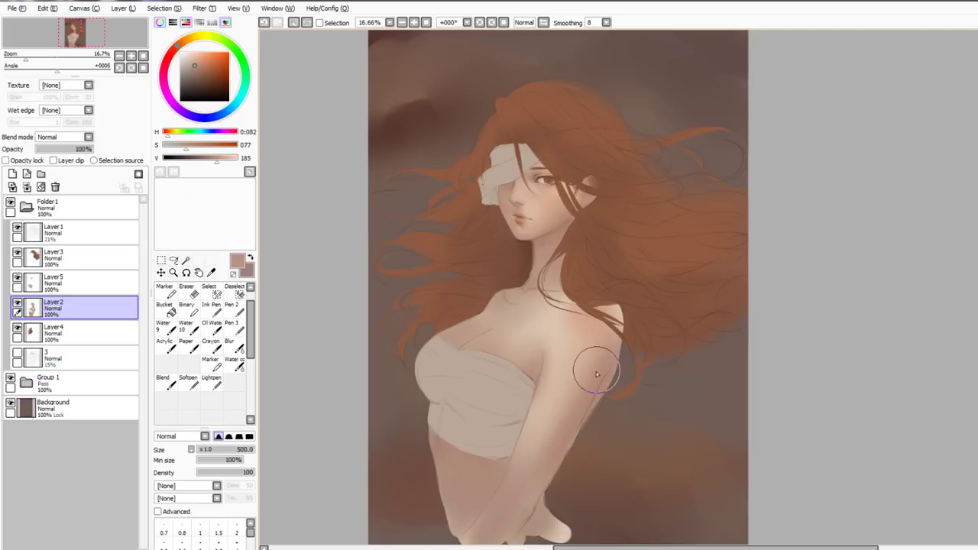
key(ctrl+z)
alt+click(610, 318)
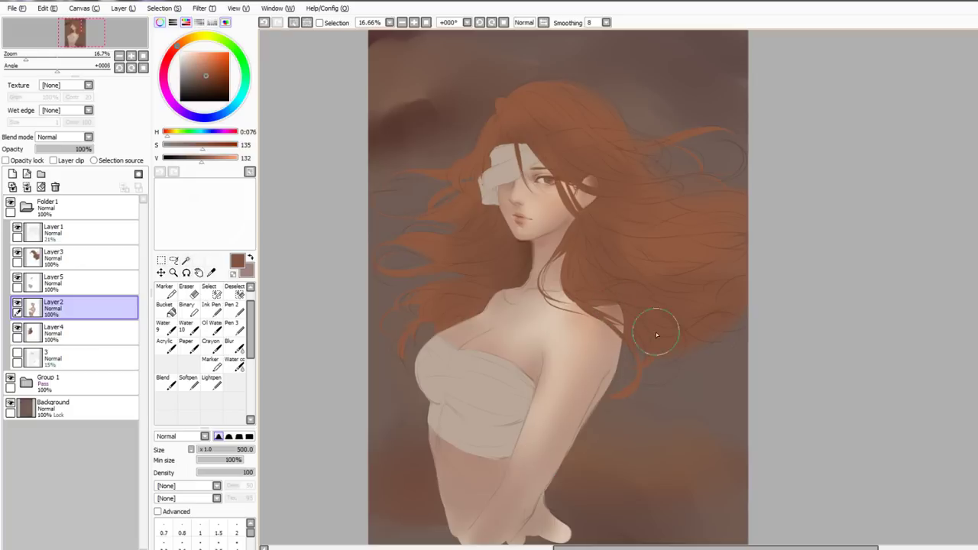
drag(656, 332, 614, 343)
alt+click(613, 348)
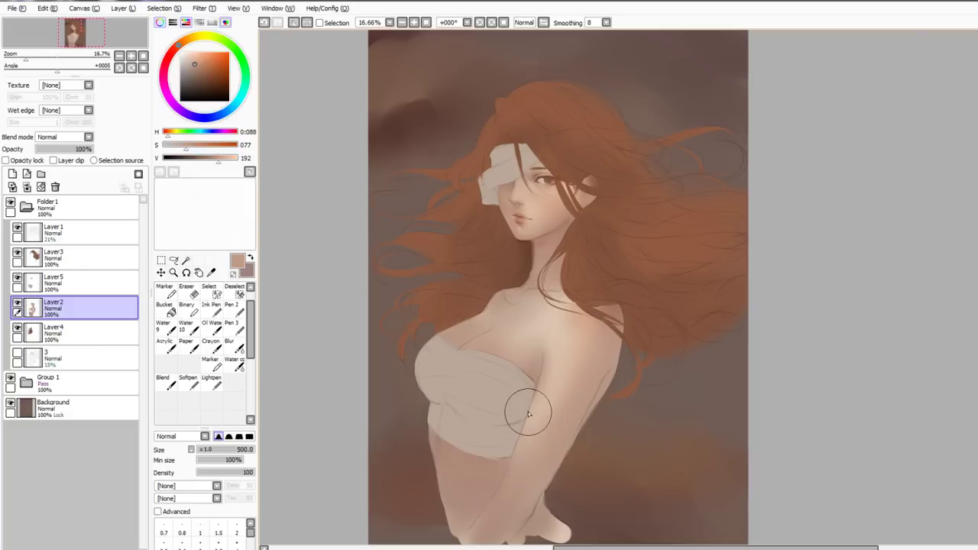
Smooth the chest and collarbone shading with sampled light skin tones, alternating the soft brush at 500 and the blending brush at 300
key(b)
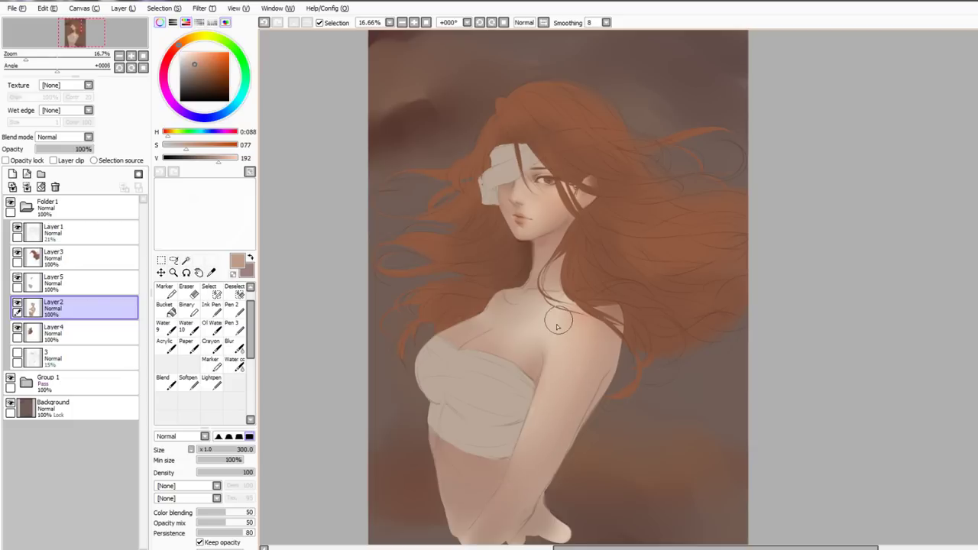
alt+click(581, 321)
key(b)
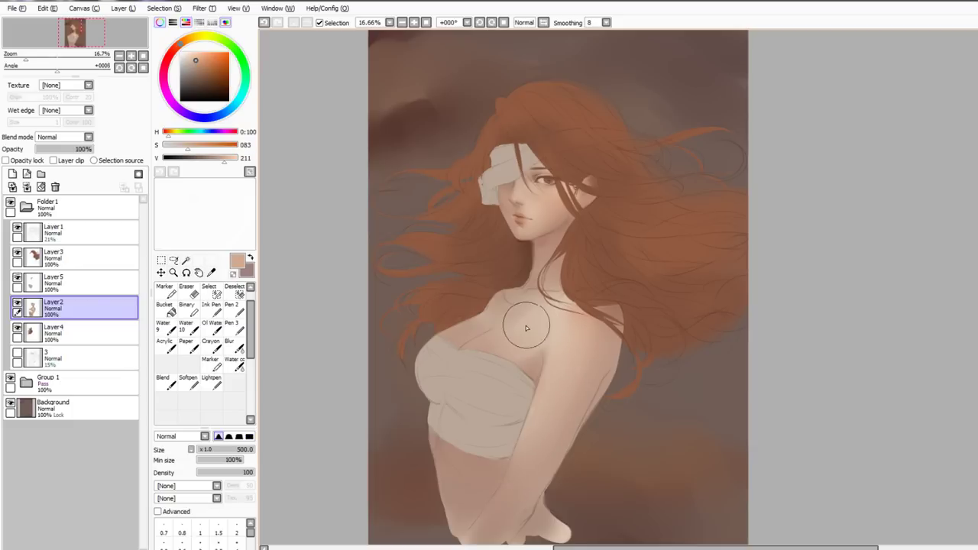
key(c)
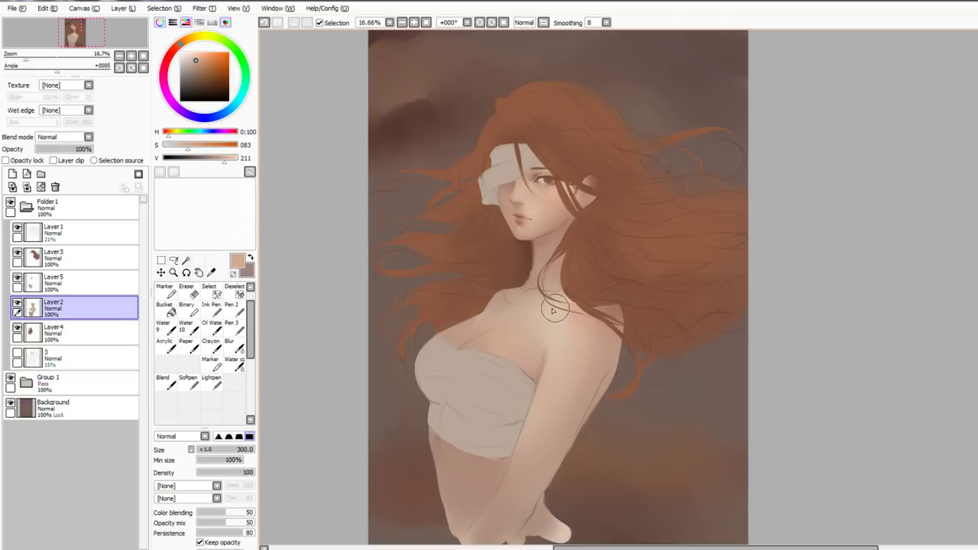
key(v)
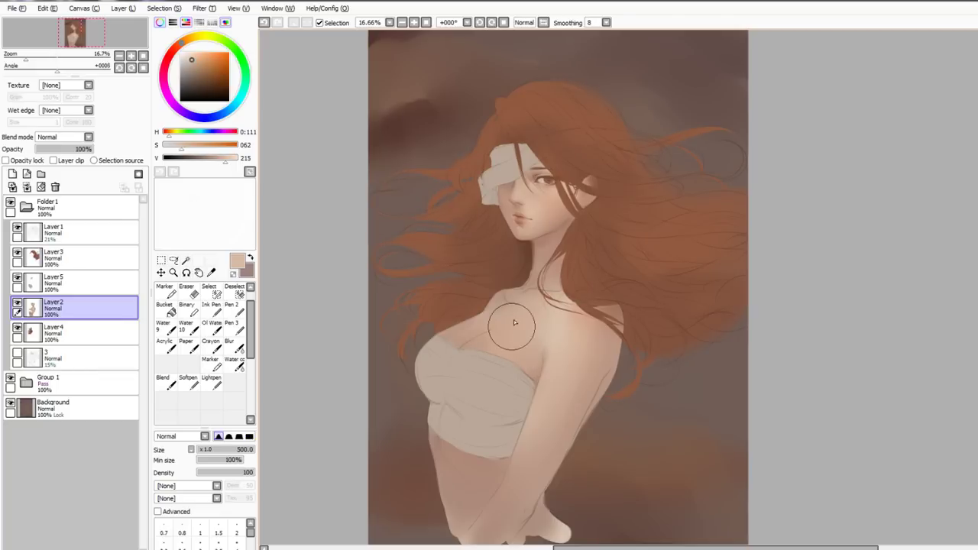
alt+click(581, 322)
drag(501, 311, 516, 297)
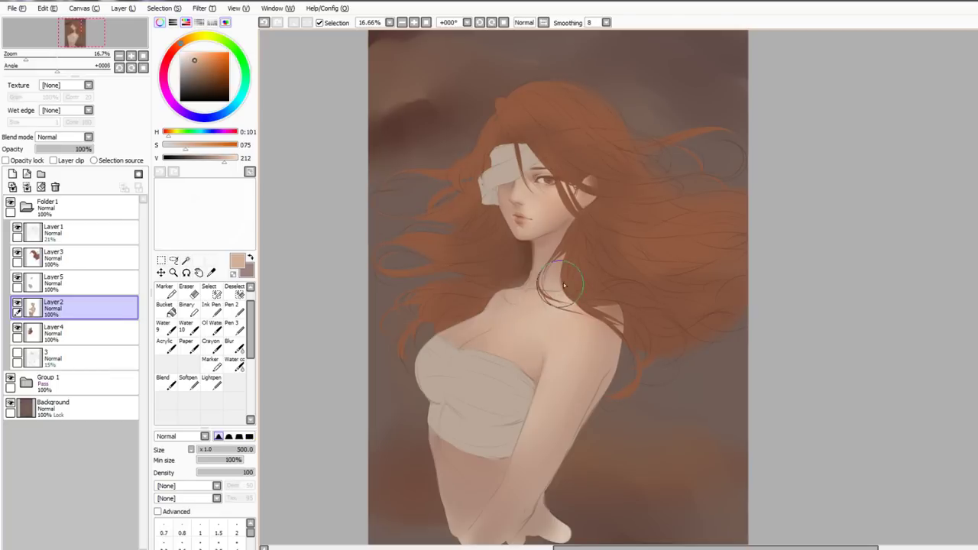
key(ctrl+z)
key(b)
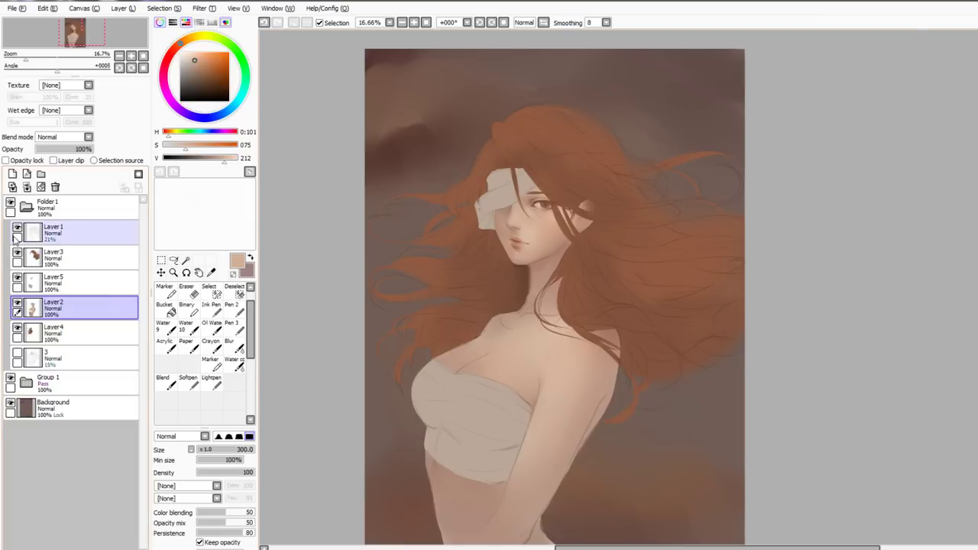
Check the colours with the line art, skin and hair layers toggled, and load Layer3's hair as a selection with its outline hidden
click(16, 228)
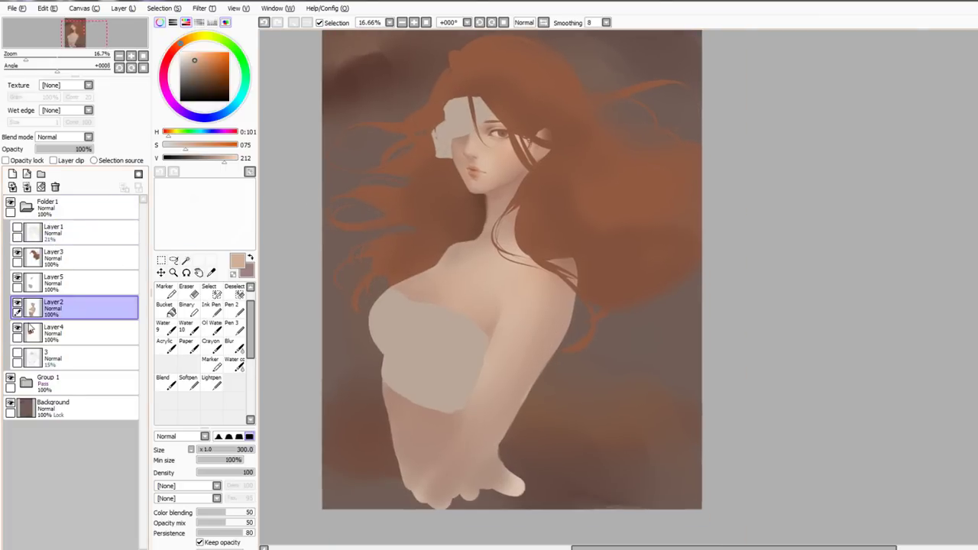
click(17, 304)
click(17, 304)
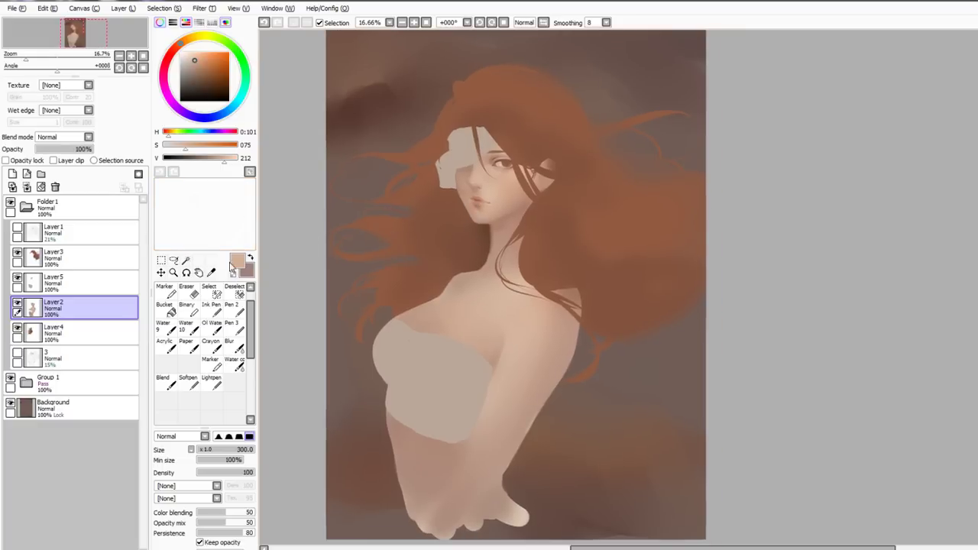
click(16, 254)
click(17, 255)
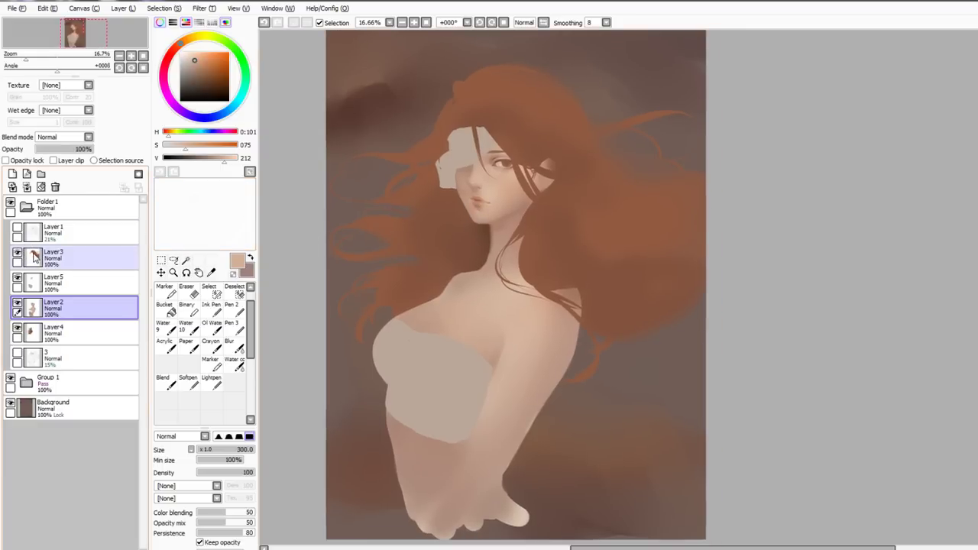
ctrl+click(34, 257)
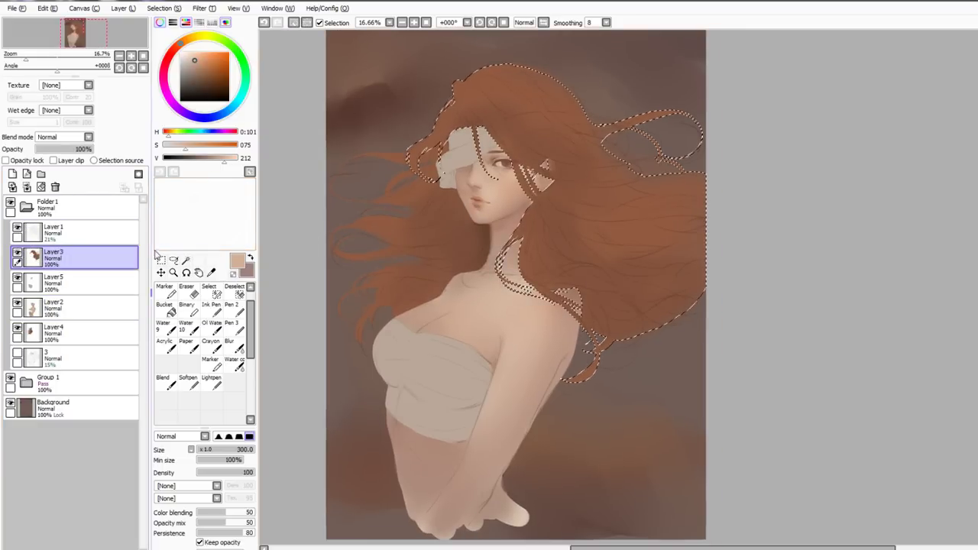
key(ctrl+h)
key(e)
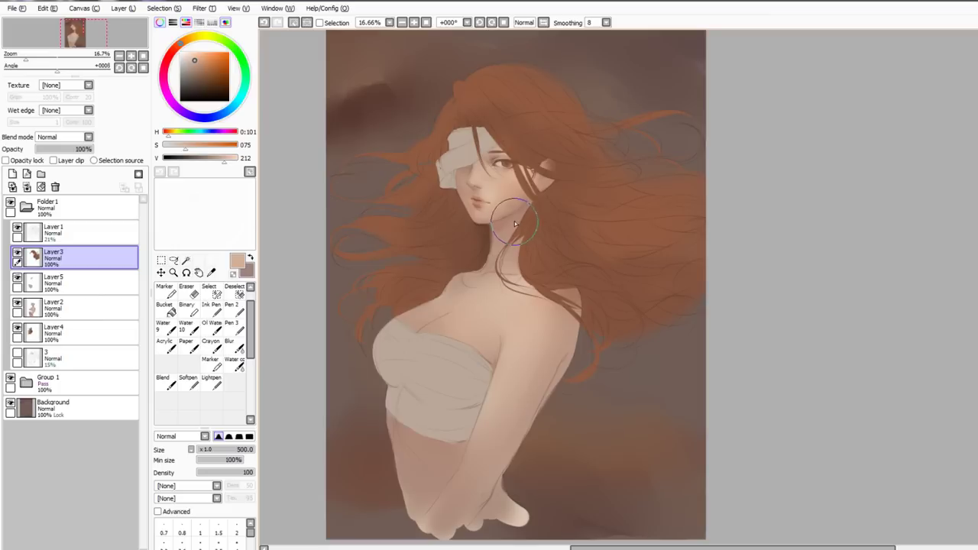
Lower the opacity of the line art on Layer1 to 6%
key(n)
scroll(521, 222, up, 1)
drag(512, 208, 466, 195)
click(55, 231)
click(41, 148)
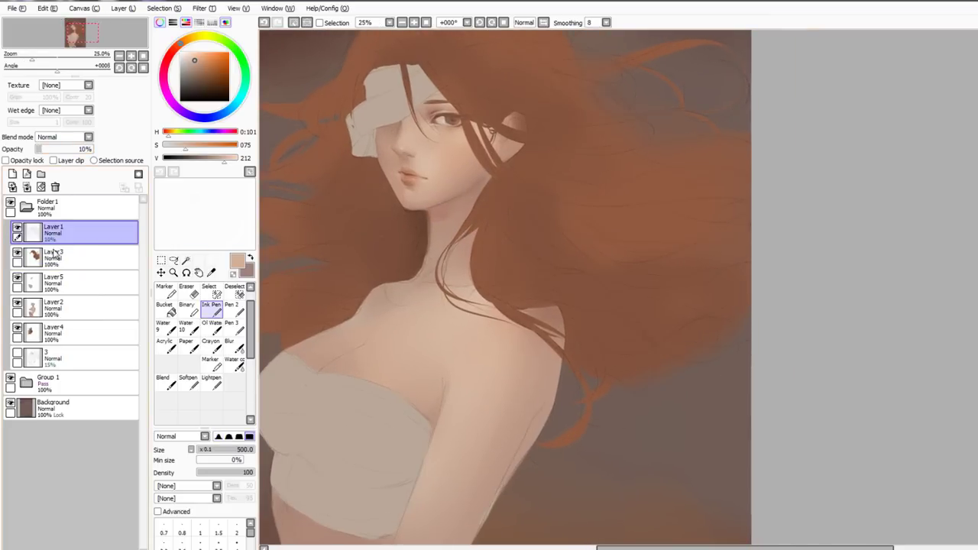
click(39, 149)
On Layer3, touch up the hair behind the neck with a sampled brown and erase a small gap there, undoing the misplaced stroke
click(61, 261)
drag(494, 192, 513, 241)
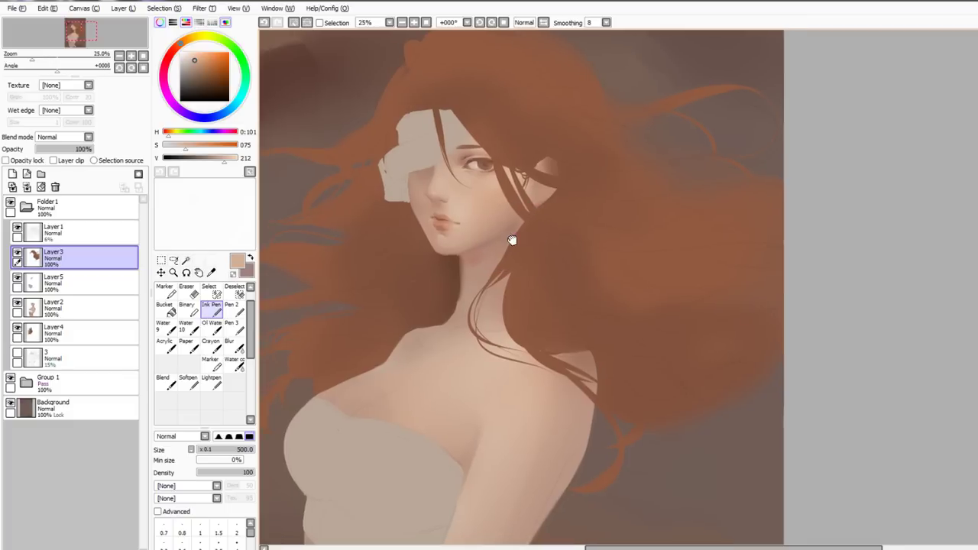
alt+click(461, 275)
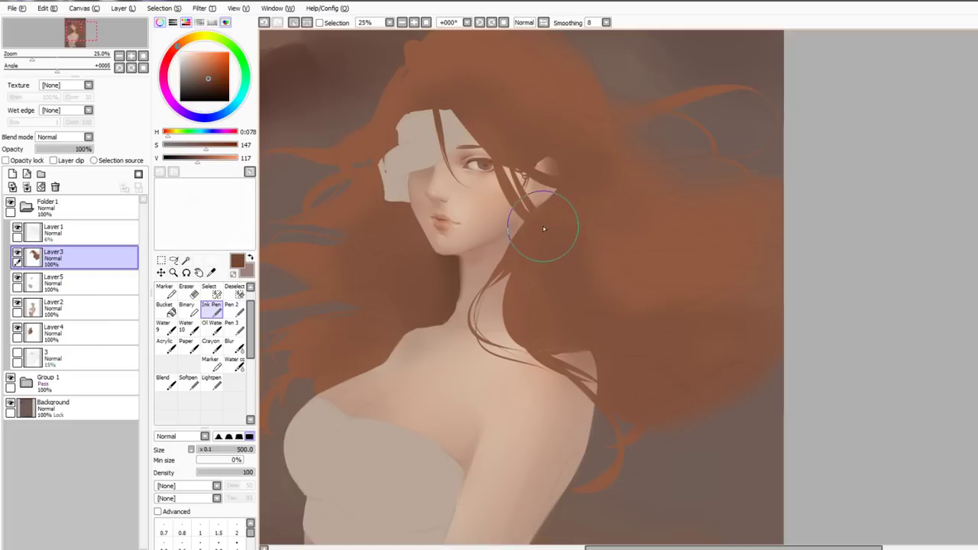
drag(521, 326, 534, 272)
key(e)
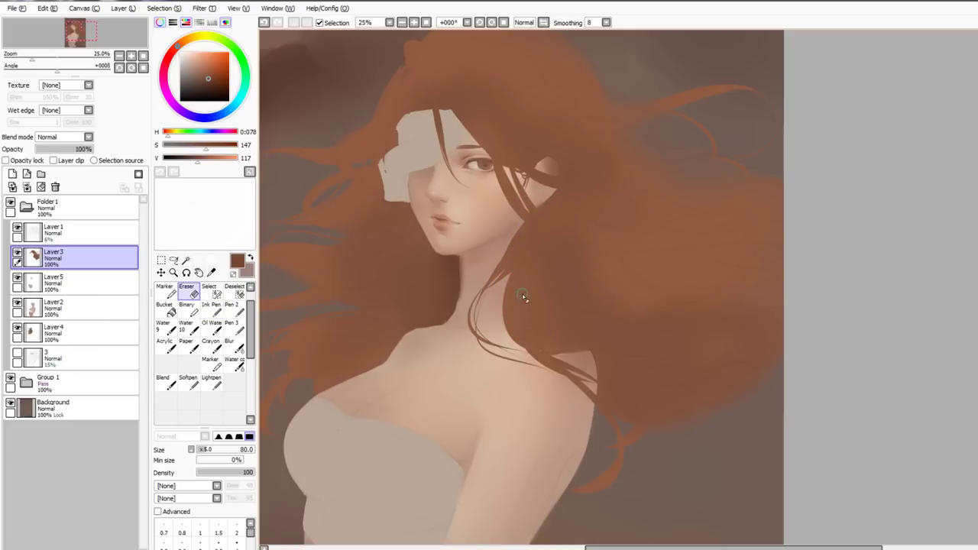
drag(525, 276, 535, 327)
key(ctrl+z)
Reshape the gap in the hair beside the neck with a curved strand edge in sampled brown
key(b)
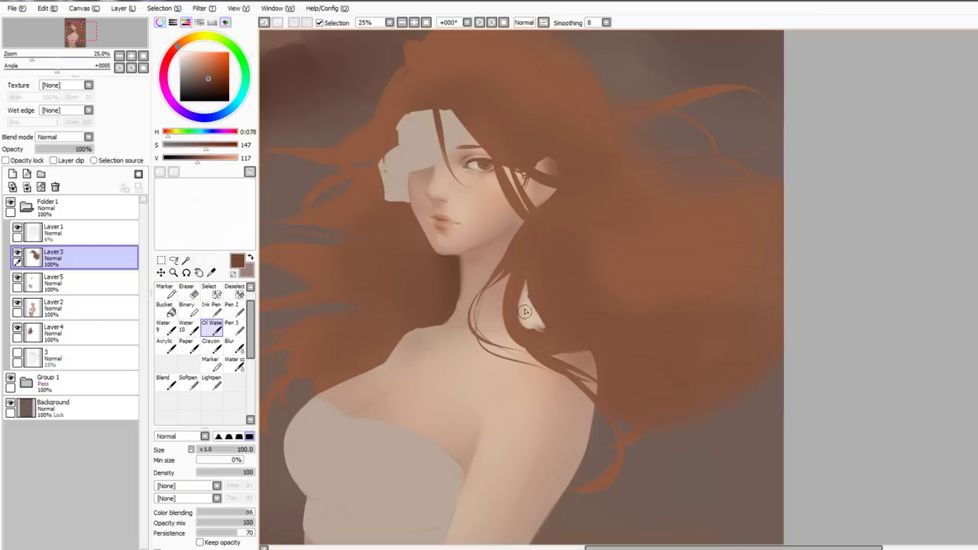
key(ctrl+z)
drag(527, 280, 553, 327)
key(n)
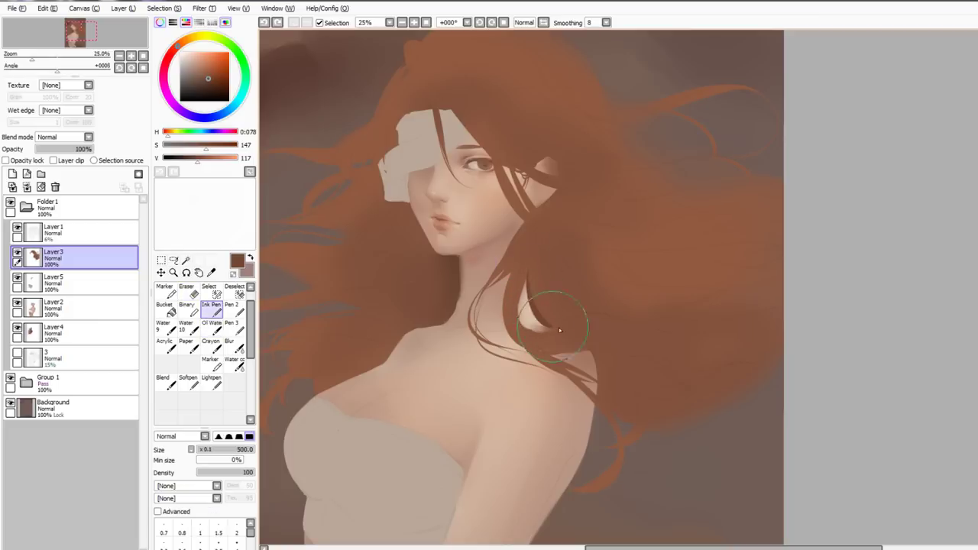
alt+click(530, 295)
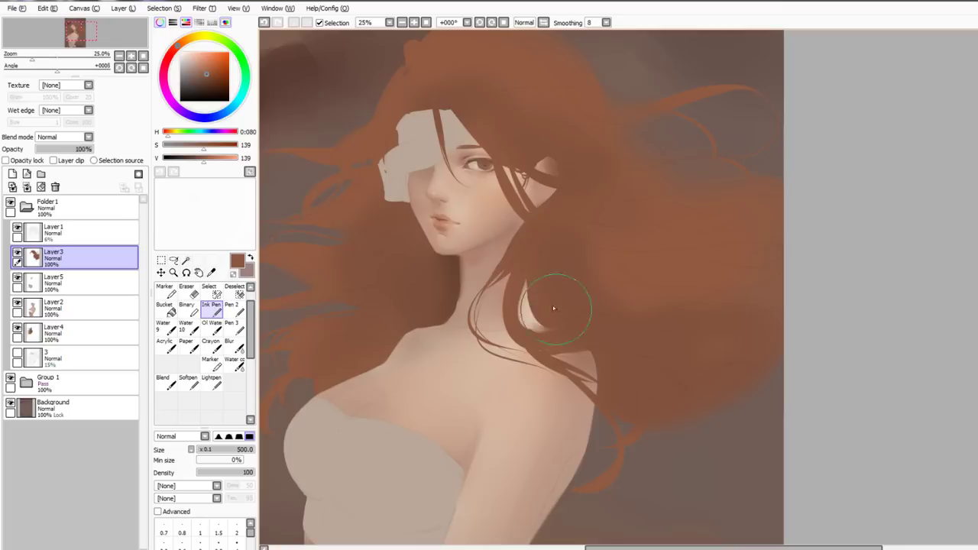
key(b)
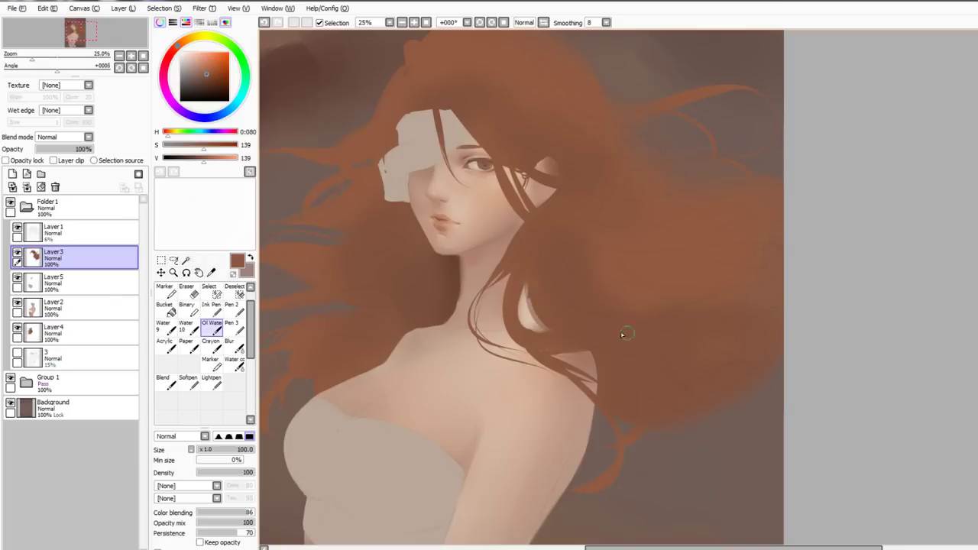
Load Layer3's hair as a selection with its outline hidden and paint dark strands above the ear in sampled brown
key(n)
ctrl+click(35, 256)
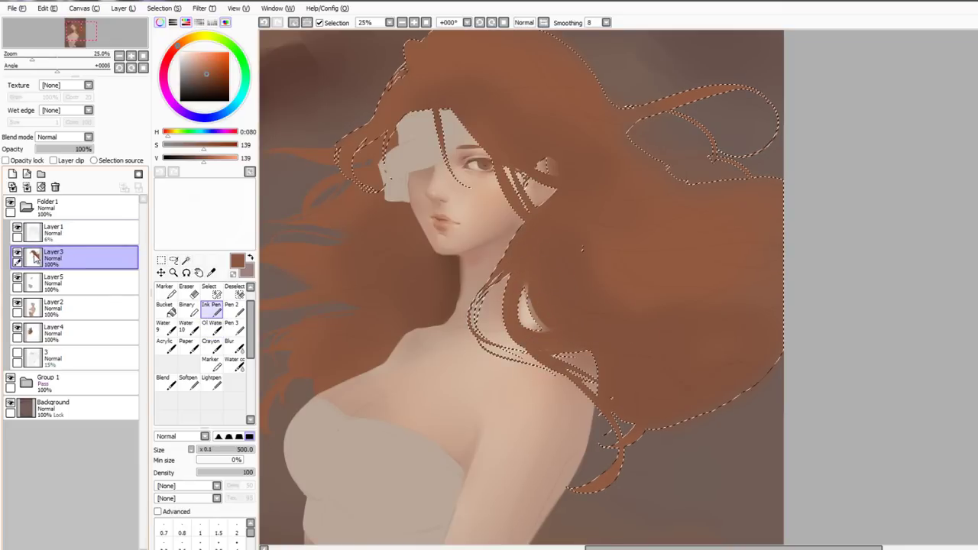
key(ctrl+d)
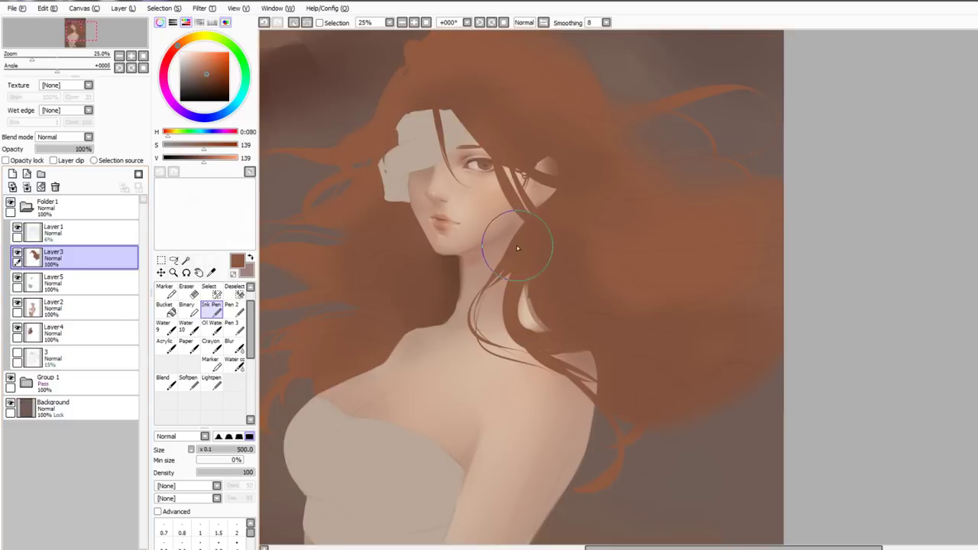
alt+click(436, 275)
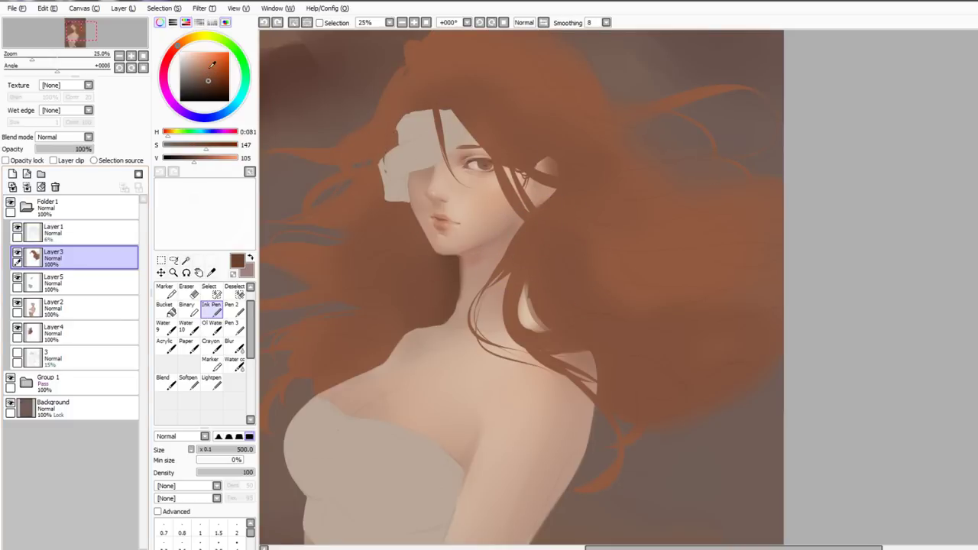
mouse_move(525, 159)
mouse_down()
mouse_move(541, 198)
mouse_move(563, 204)
mouse_up()
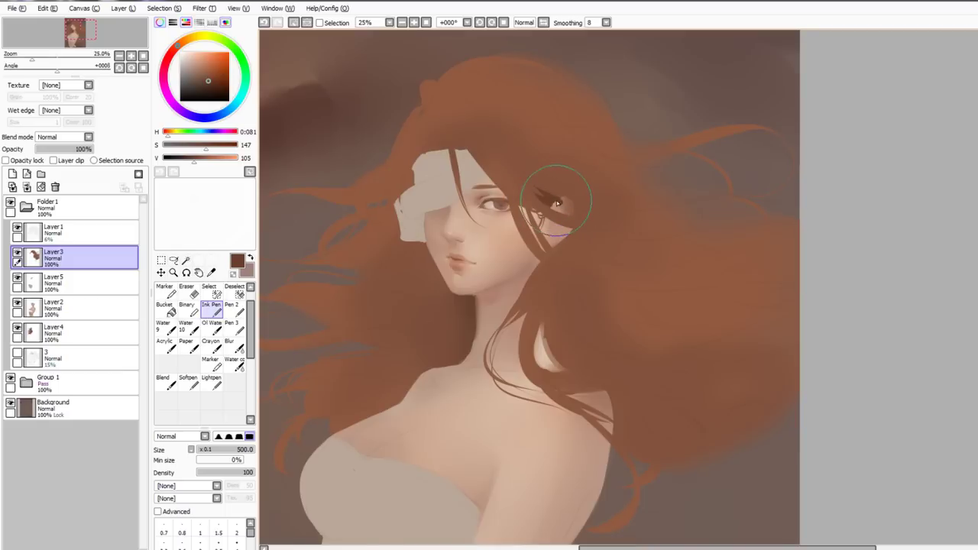
key(c)
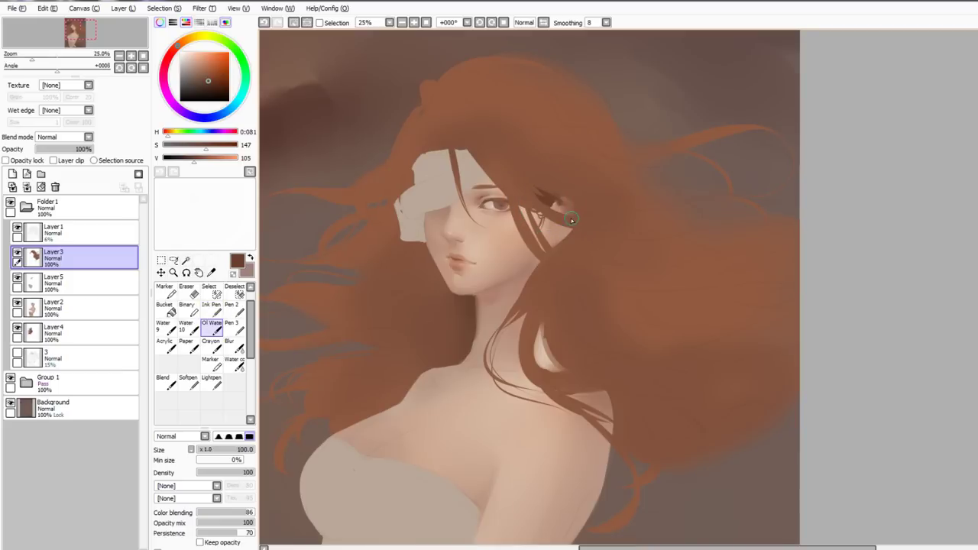
Without the selection, erase the paint covering the ear with the eraser at 100 and sample the surrounding hair brown to clean its edge
key(e)
scroll(550, 206, up, 2)
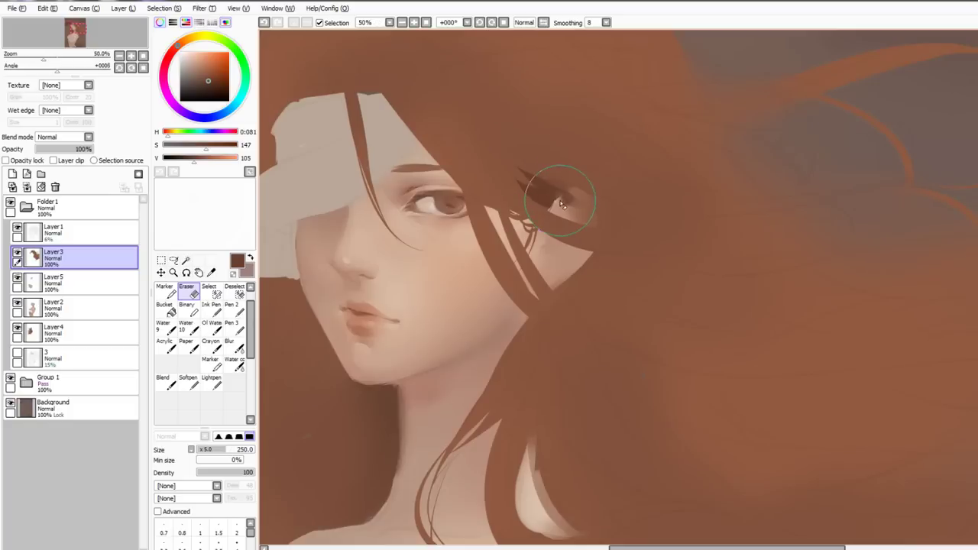
drag(562, 211, 581, 208)
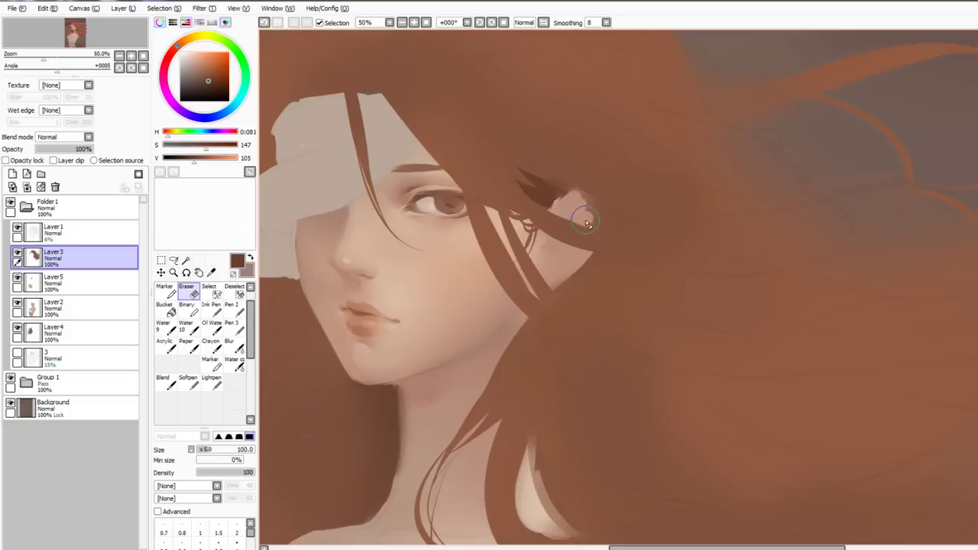
key(ctrl+z)
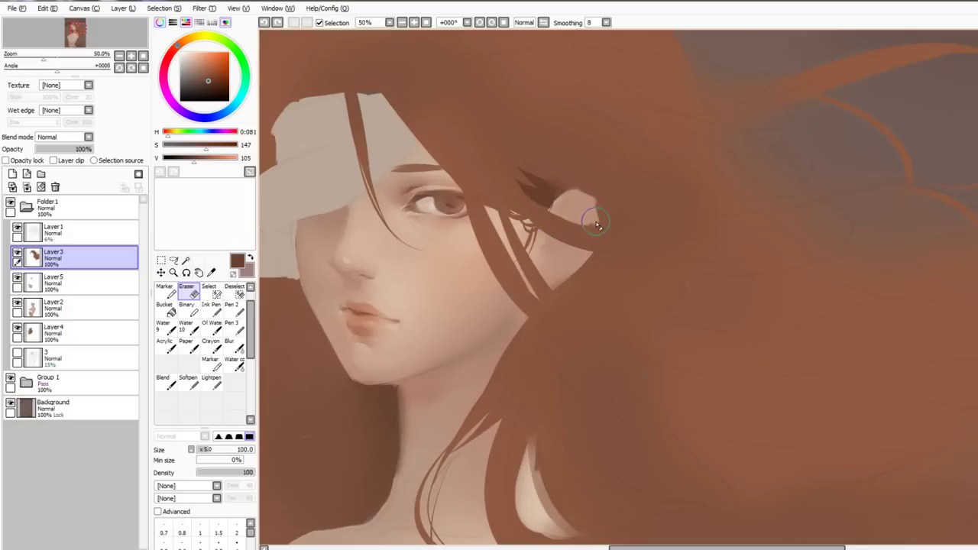
drag(597, 225, 586, 219)
key(n)
alt+click(600, 203)
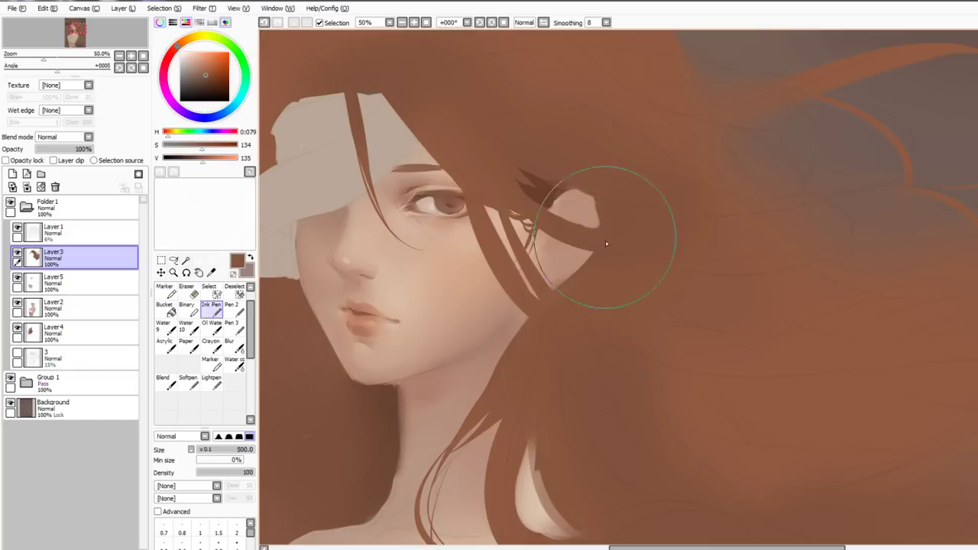
Touch up the area below the ear with a sampled skin tone and clean it with the eraser at 100
alt+click(585, 249)
drag(585, 247, 539, 263)
key(e)
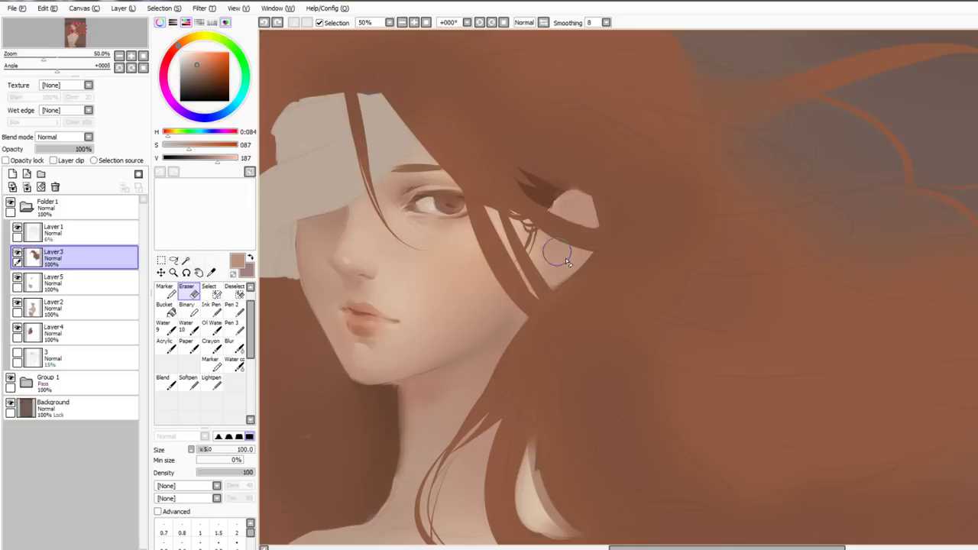
drag(544, 250, 558, 267)
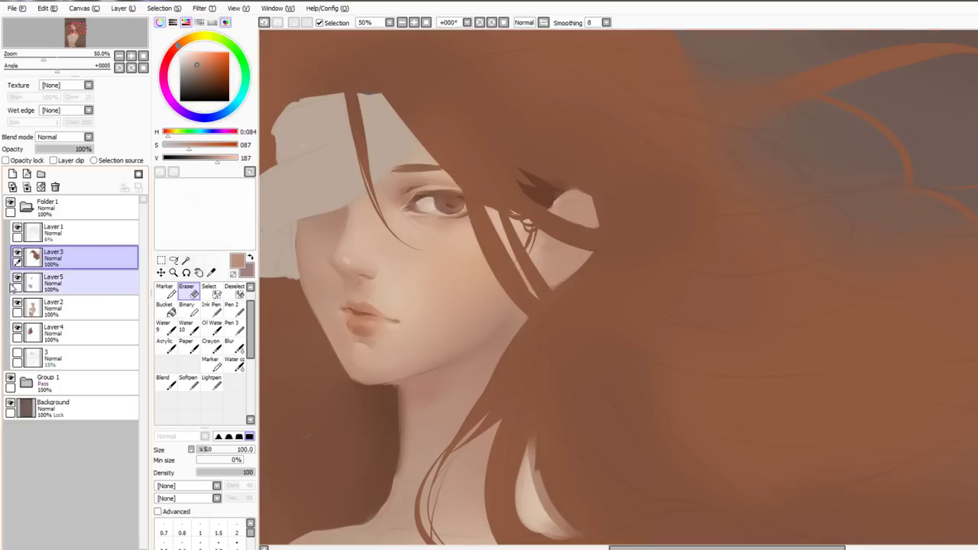
Reload Layer3's hair as a selection with its outline hidden and shade the hair above the ear in a sampled dark brown
ctrl+click(73, 264)
key(ctrl+h)
key(n)
alt+click(535, 183)
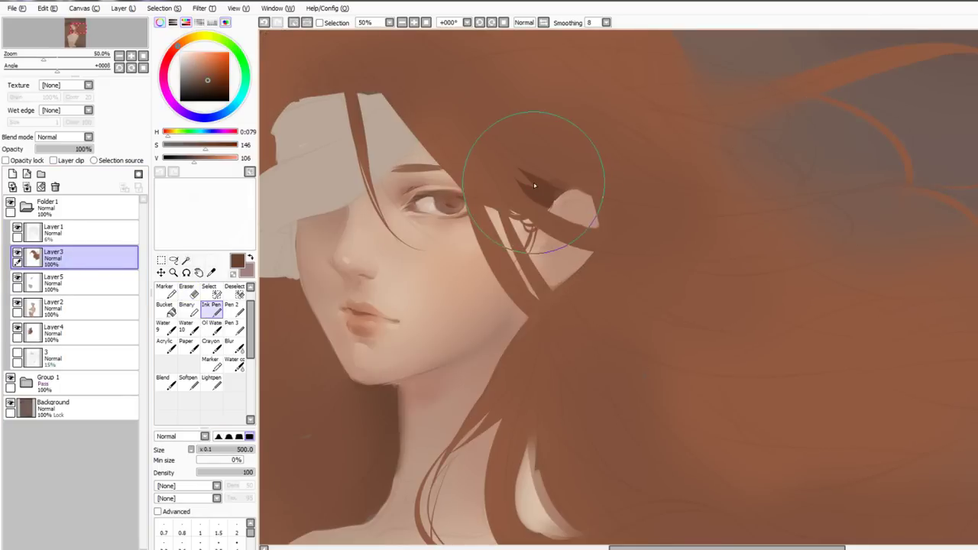
scroll(533, 183, down, 1)
key(ctrl+z)
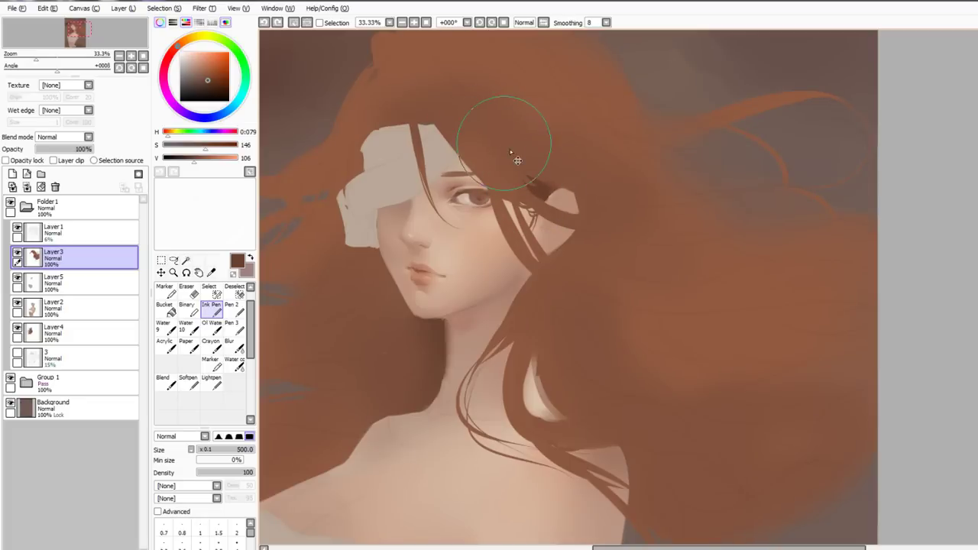
drag(510, 161, 539, 187)
key(c)
Paint a dark strand sweeping back from behind the ear and blend it with the Oil Water brush, undoing the misplaced stroke
key(n)
key(b)
drag(561, 201, 628, 211)
key(ctrl+z)
key(n)
key(c)
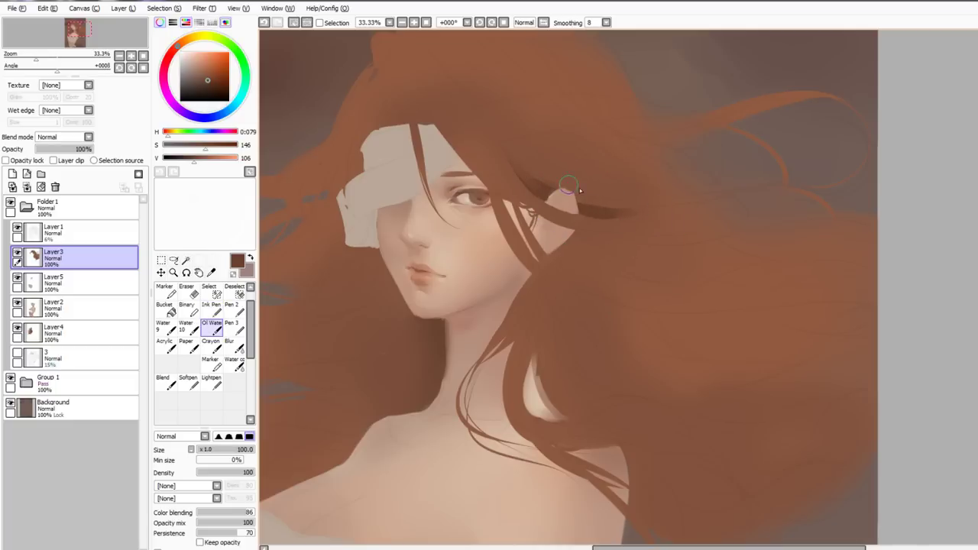
Paint a dark strand flowing back from beneath the ear with a sampled brown at brush size 500, undoing misplaced strokes
key(n)
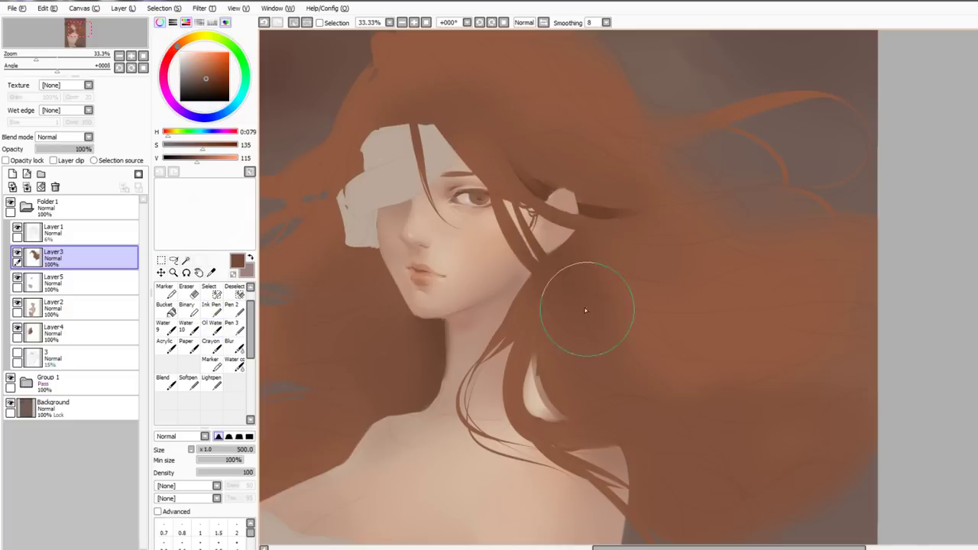
key(n)
mouse_move(562, 251)
mouse_down()
mouse_move(575, 264)
mouse_move(624, 265)
mouse_move(658, 286)
mouse_up()
key(ctrl+z)
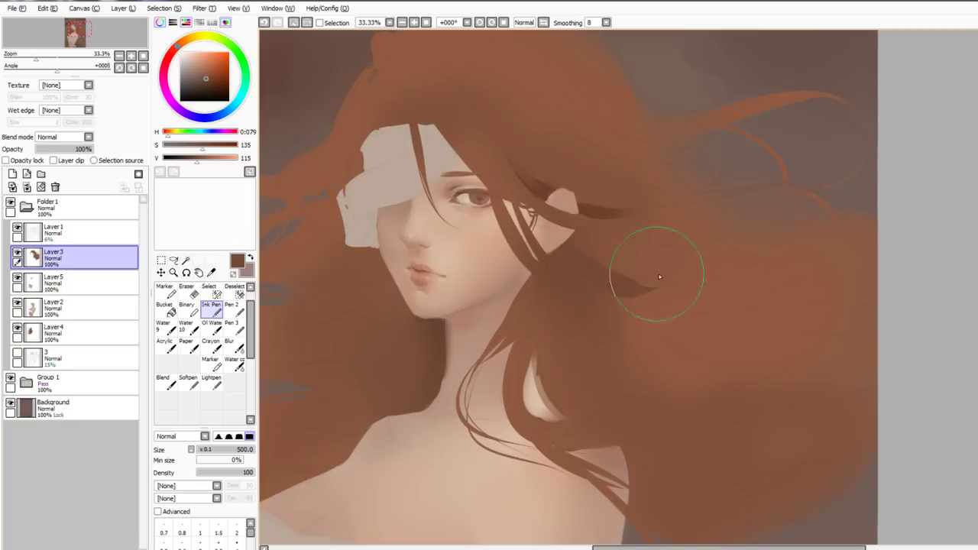
key(c)
key(n)
key(ctrl+z)
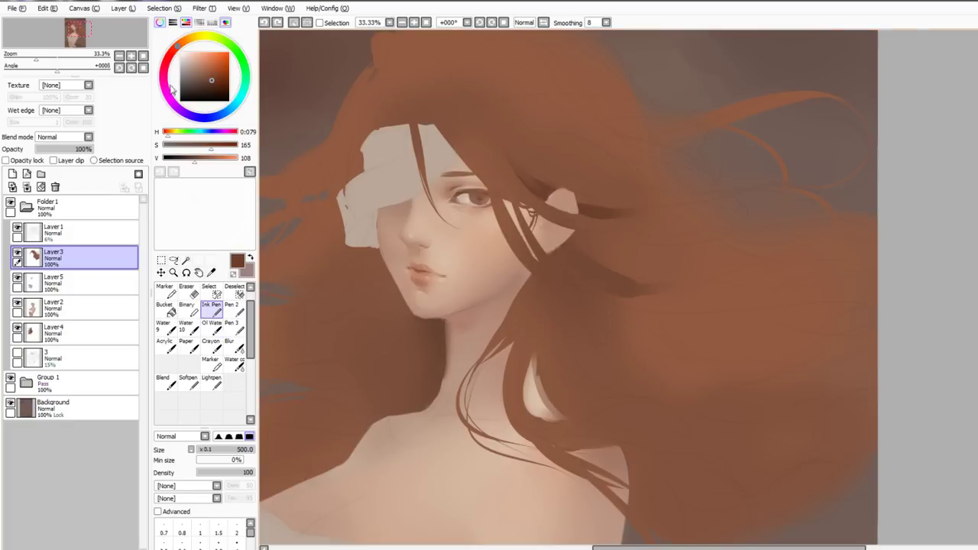
Deepen the root of the strand beneath the ear with a redder brown at hue 068, alternating painting and blending
mouse_move(568, 258)
mouse_down()
mouse_move(593, 277)
mouse_move(601, 264)
mouse_move(572, 260)
mouse_up()
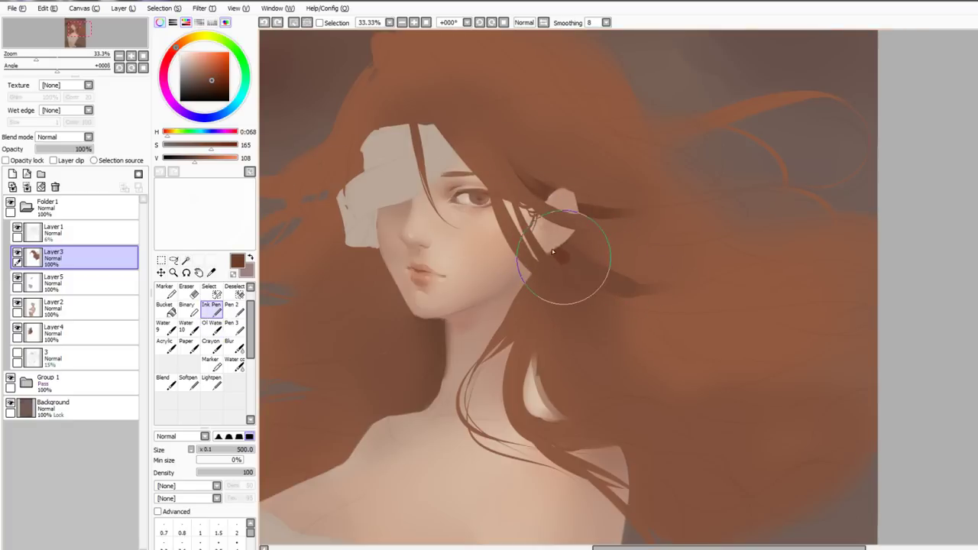
key(c)
key(n)
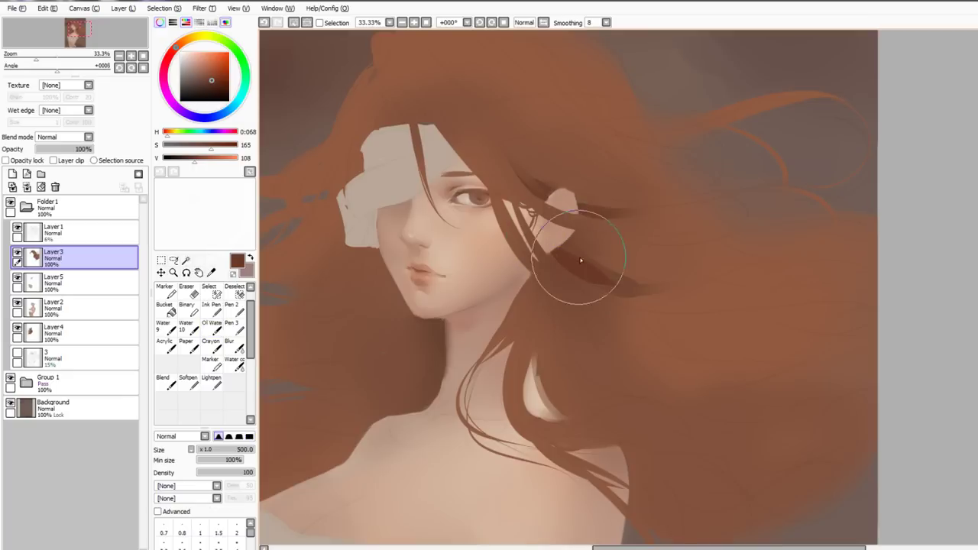
key(c)
key(n)
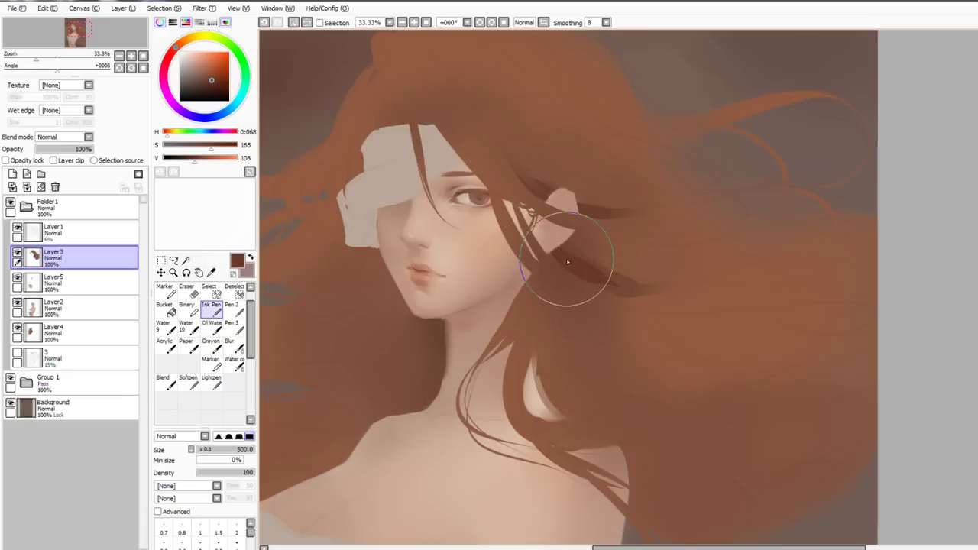
Enlarge the Oil Water brush to 350 and blend the strand beneath the ear outward into the hair
key(c)
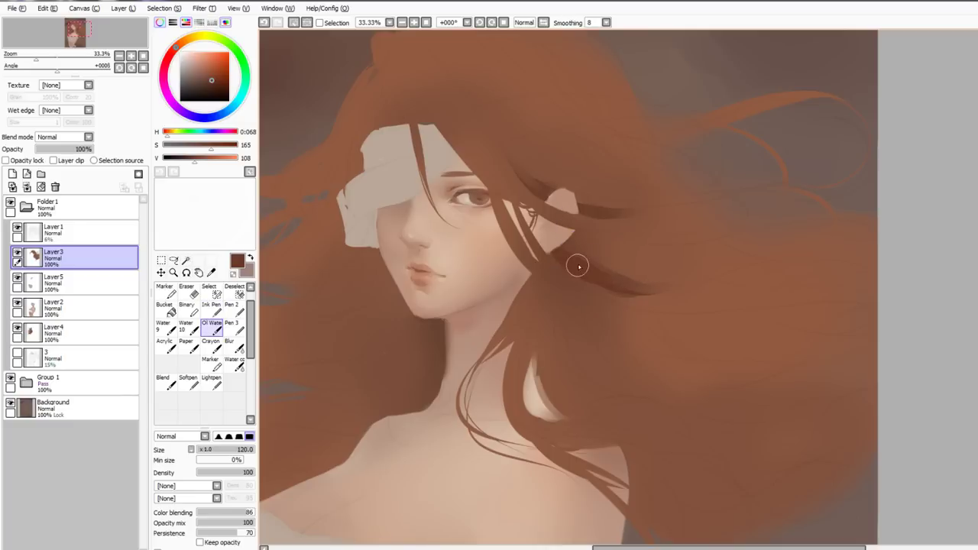
key(bracketright)
key(bracketright)
key(bracketright)
key(bracketright)
key(bracketright)
drag(573, 259, 698, 271)
Paint dark strands falling from below the ear toward the gap beside the neck, undoing misplaced strokes and sampling a nearby brown
key(n)
drag(518, 228, 516, 205)
drag(539, 303, 552, 323)
key(ctrl+z)
mouse_move(543, 274)
mouse_down()
mouse_move(562, 320)
mouse_move(548, 272)
mouse_move(575, 319)
mouse_move(553, 319)
mouse_move(549, 287)
mouse_move(581, 335)
mouse_move(612, 350)
mouse_up()
key(c)
key(ctrl+z)
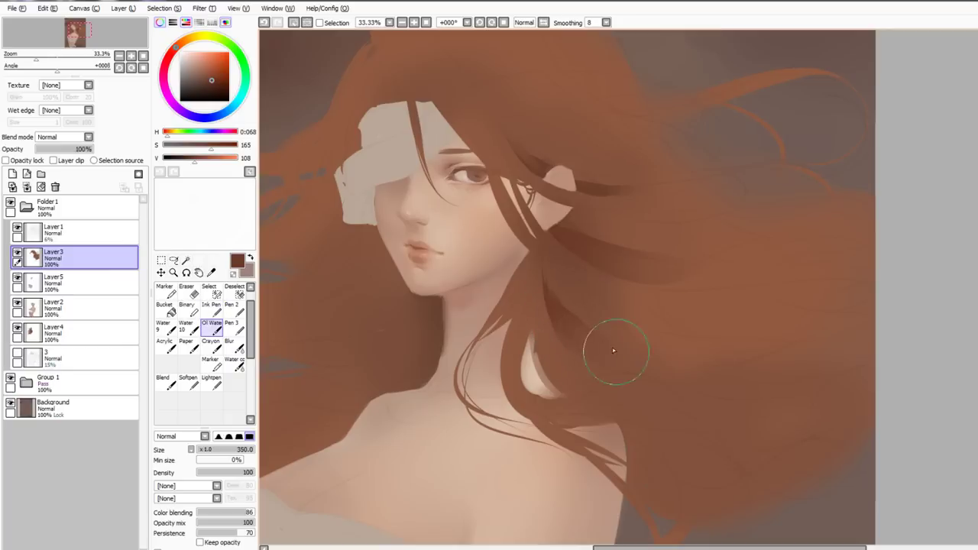
right_click(561, 271)
key(n)
drag(546, 287, 587, 351)
Add tapered dark strands trailing back beneath the ear, blending them with the Oil Water brush and undoing stray strokes
mouse_move(531, 235)
mouse_down()
mouse_move(616, 290)
mouse_move(653, 278)
mouse_up()
key(ctrl+z)
key(c)
drag(600, 264, 655, 282)
key(ctrl+z)
drag(546, 267, 662, 281)
key(n)
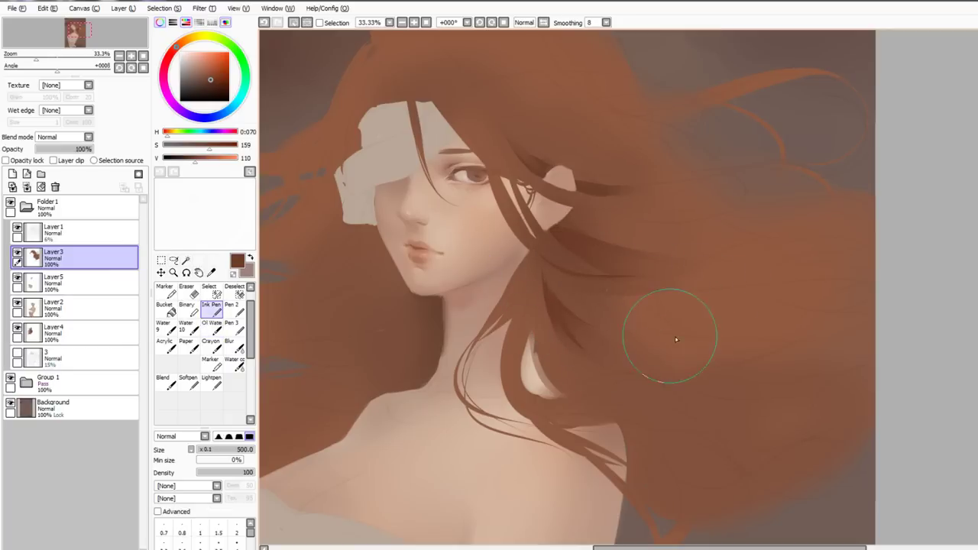
drag(653, 339, 813, 359)
key(ctrl+z)
Paint a dark lock of hair curving down behind the shoulder and blend its lower end, undoing the misplaced stroke
drag(670, 368, 660, 305)
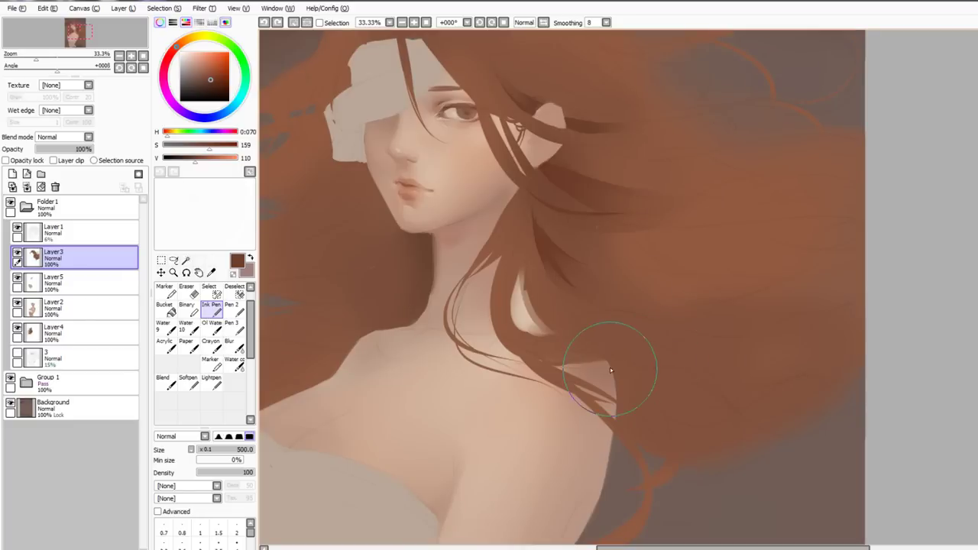
mouse_move(612, 371)
mouse_down()
mouse_move(629, 436)
mouse_move(645, 445)
mouse_move(625, 392)
mouse_move(652, 460)
mouse_up()
key(c)
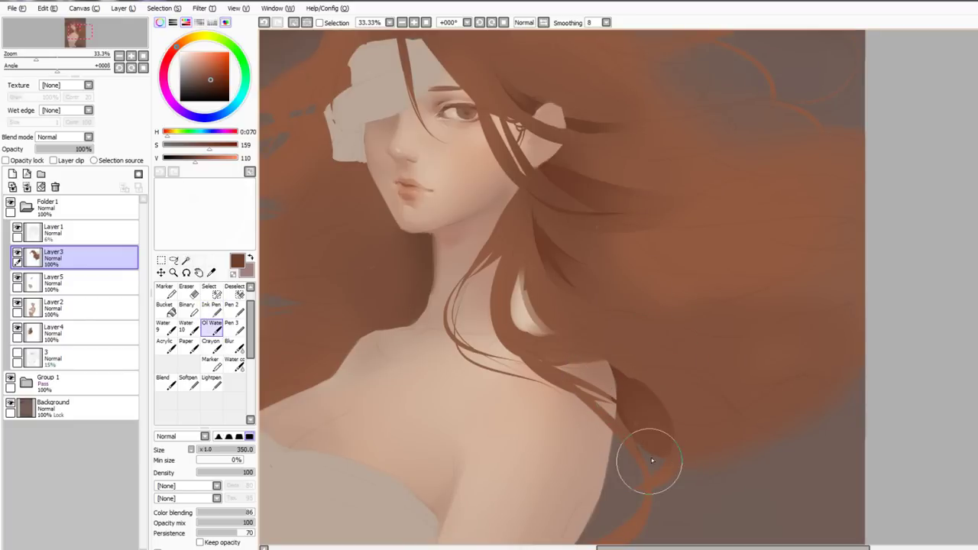
key(ctrl+z)
drag(639, 416, 644, 468)
Paint a second dark curl in the hair farther behind the shoulder and soften it with the Oil Water brush
key(n)
mouse_move(652, 370)
mouse_down()
mouse_move(665, 395)
mouse_move(645, 364)
mouse_move(708, 404)
mouse_move(662, 379)
mouse_move(697, 401)
mouse_up()
key(ctrl+z)
key(c)
key(n)
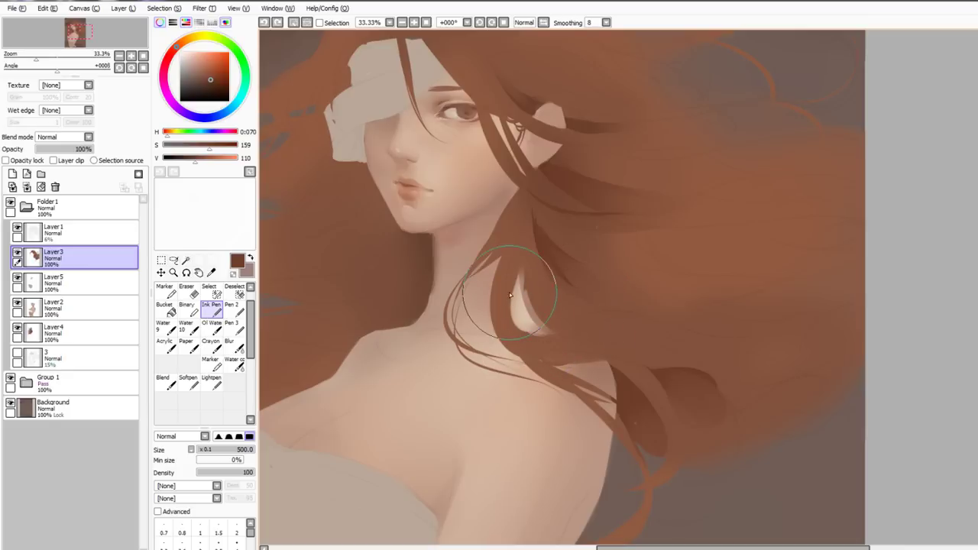
Paint thin dark strands from behind the neck, trailing back across the hair above the shoulder
drag(577, 260, 570, 277)
drag(566, 337, 599, 352)
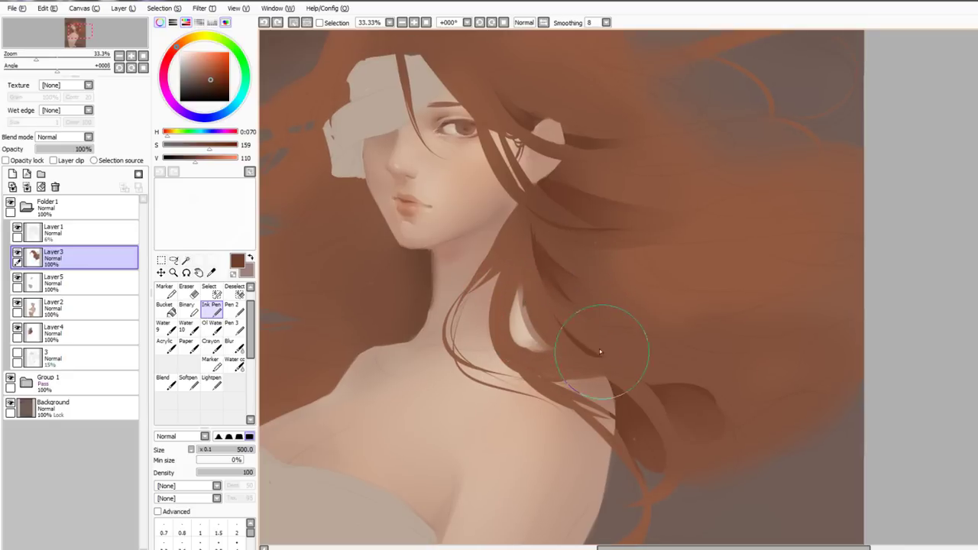
key(v)
mouse_move(560, 318)
mouse_down()
mouse_move(611, 351)
mouse_move(581, 332)
mouse_move(688, 340)
mouse_up()
key(n)
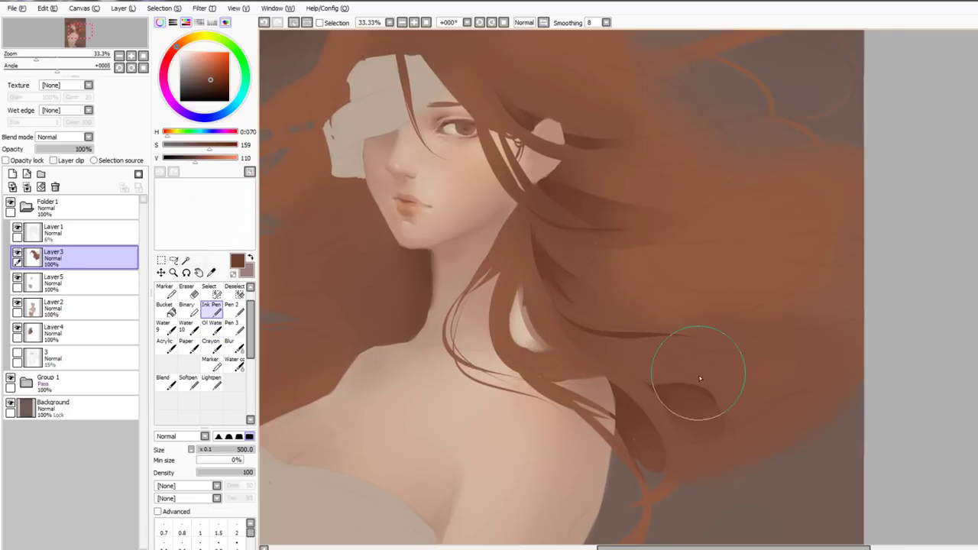
Blend the thin strands above the shoulder and spread broad dark shading through the lower trailing hair with the Oil Water brush
key(v)
drag(596, 332, 676, 344)
mouse_move(713, 371)
mouse_down()
mouse_move(794, 409)
mouse_move(727, 364)
mouse_move(832, 368)
mouse_move(766, 367)
mouse_move(824, 408)
mouse_up()
key(c)
mouse_move(736, 374)
mouse_down()
mouse_move(811, 410)
mouse_move(805, 363)
mouse_up()
key(n)
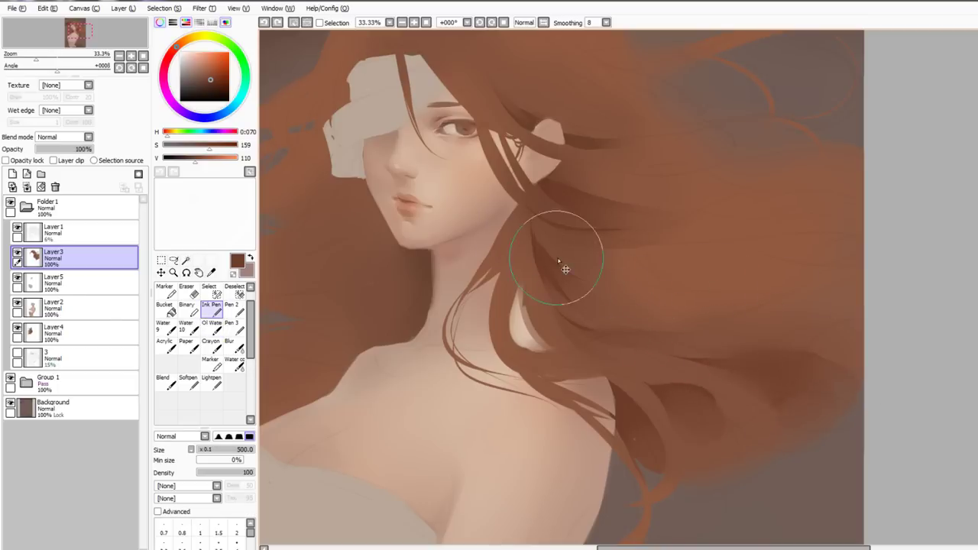
Paint a dark tapered lock sweeping back from behind the neck and soften it with the Oil Water brush
key(v)
key(n)
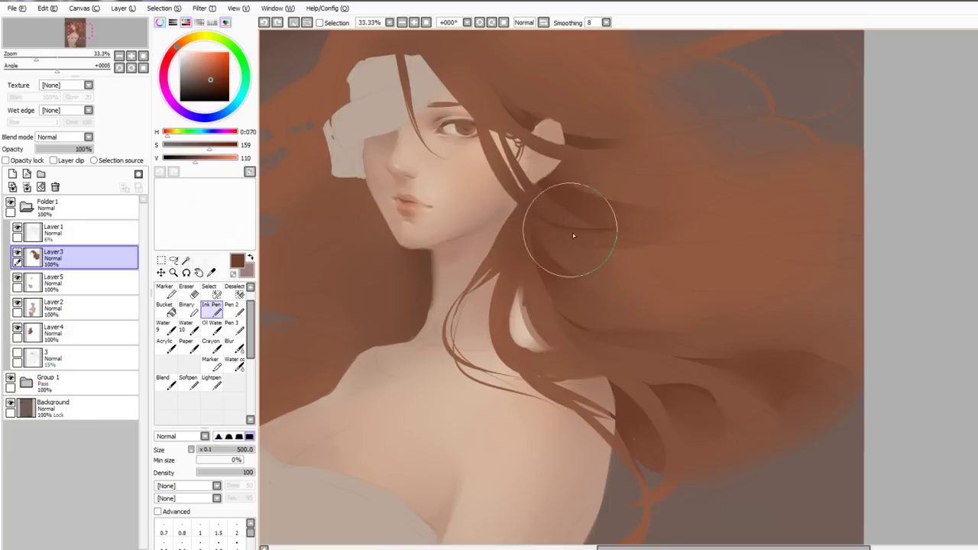
key(v)
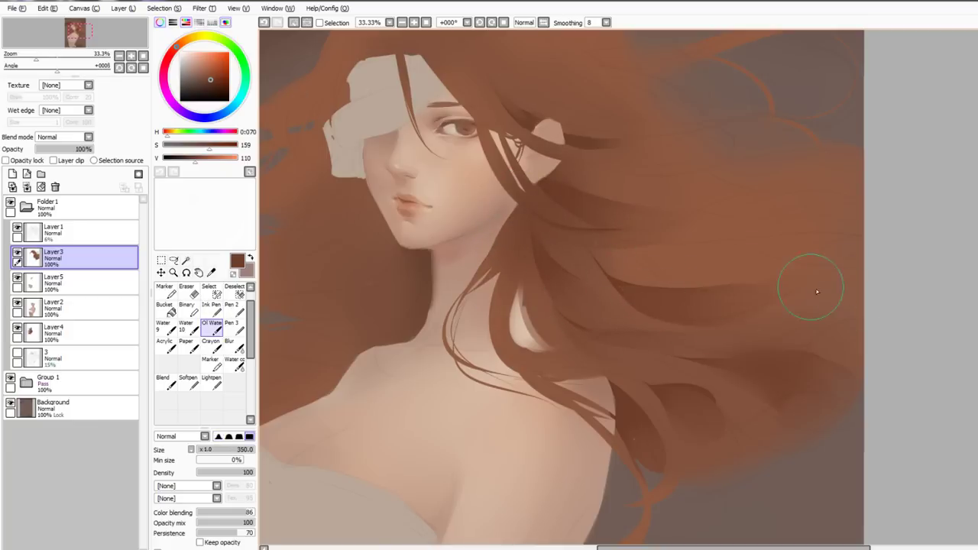
Paint a dark curved strand in the trailing hair near the canvas edge and blend it into a wider shadow
key(n)
drag(691, 258, 854, 250)
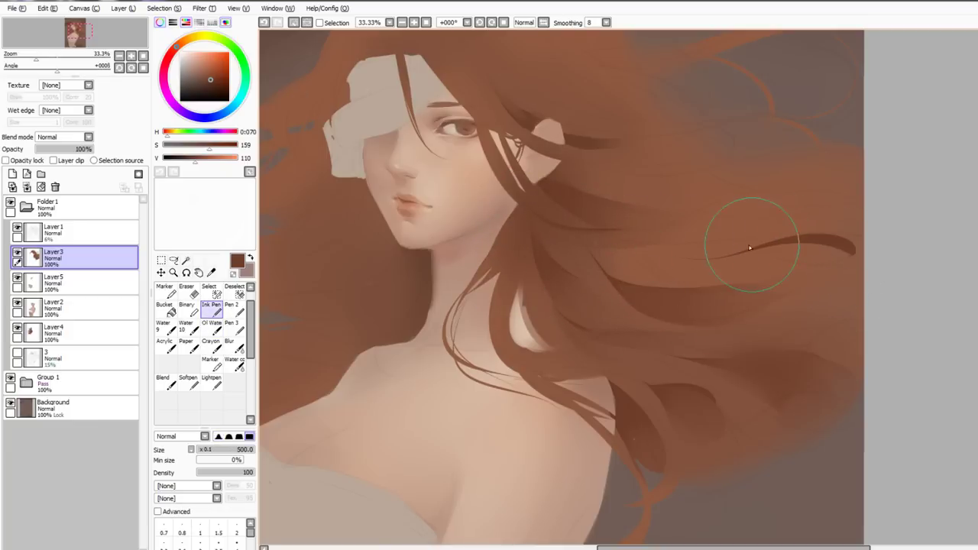
key(v)
mouse_move(754, 243)
mouse_down()
mouse_move(859, 268)
mouse_move(801, 246)
mouse_move(859, 256)
mouse_up()
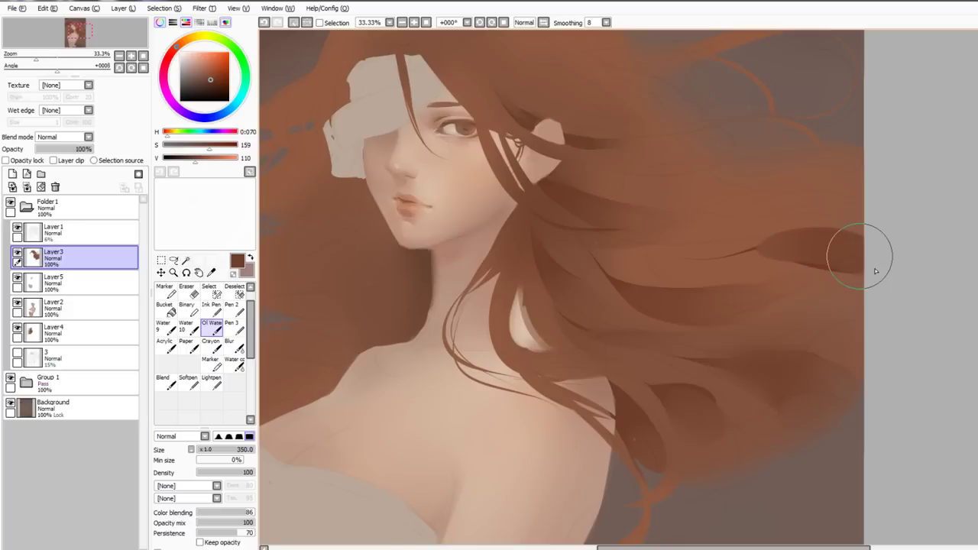
drag(794, 256, 852, 265)
Sample the lighter reddish brown and paint a lock beneath the dark strand near the canvas edge, blending it in
alt+click(755, 264)
key(n)
drag(764, 271, 845, 326)
key(v)
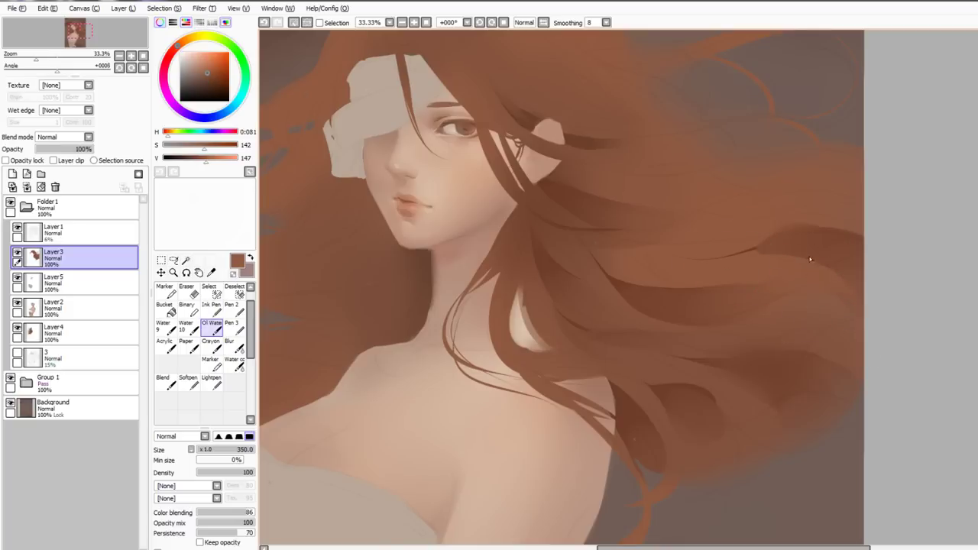
Sample a darker brown from the hair and paint two strands running out to the canvas edge, softening them with the Oil Water brush
key(n)
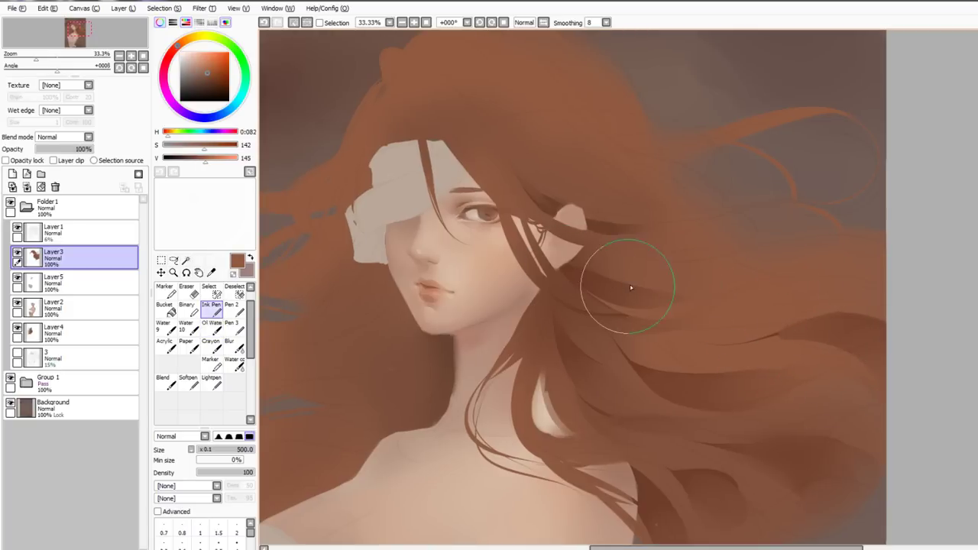
alt+click(632, 288)
drag(753, 325, 884, 312)
drag(782, 319, 883, 281)
key(v)
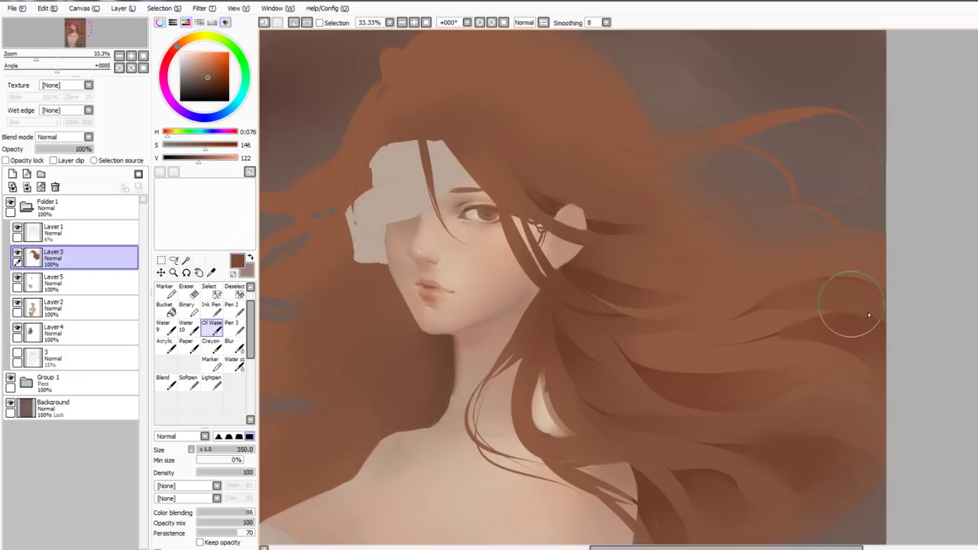
Paint dark tapered strands trailing back from behind the ear and blend them with the Oil Water brush
alt+click(622, 288)
key(n)
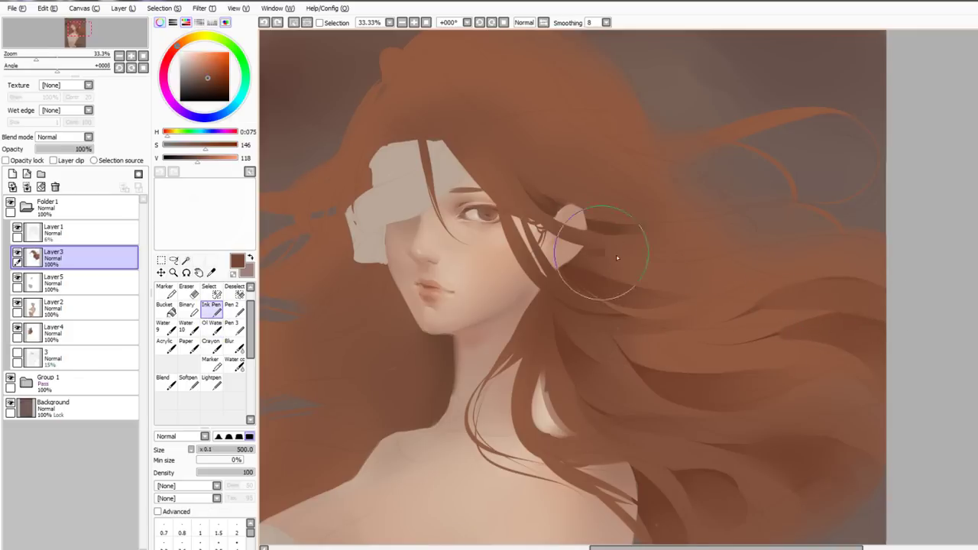
mouse_move(617, 258)
mouse_down()
mouse_move(708, 238)
mouse_move(613, 258)
mouse_move(740, 271)
mouse_up()
key(v)
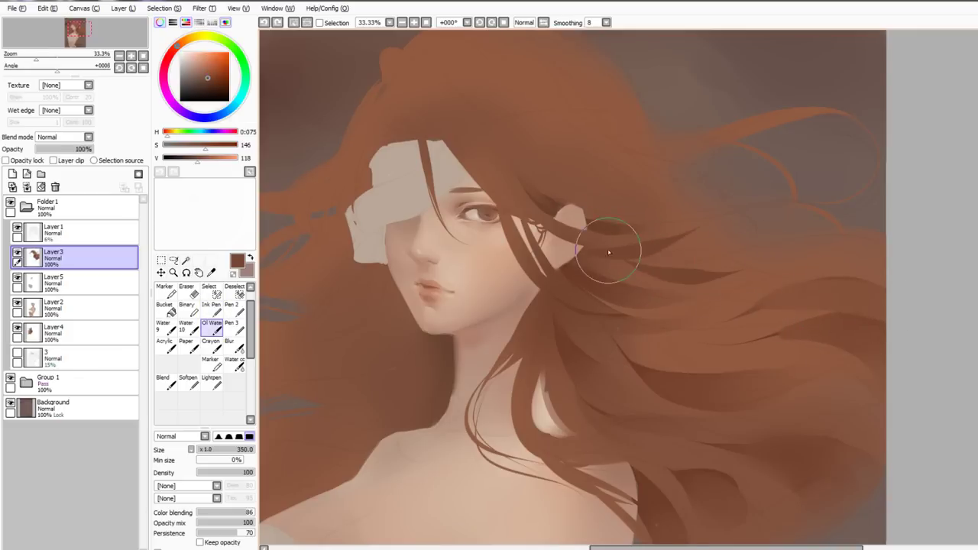
mouse_move(609, 253)
mouse_down()
mouse_move(655, 283)
mouse_move(782, 264)
mouse_up()
key(n)
alt+click(622, 288)
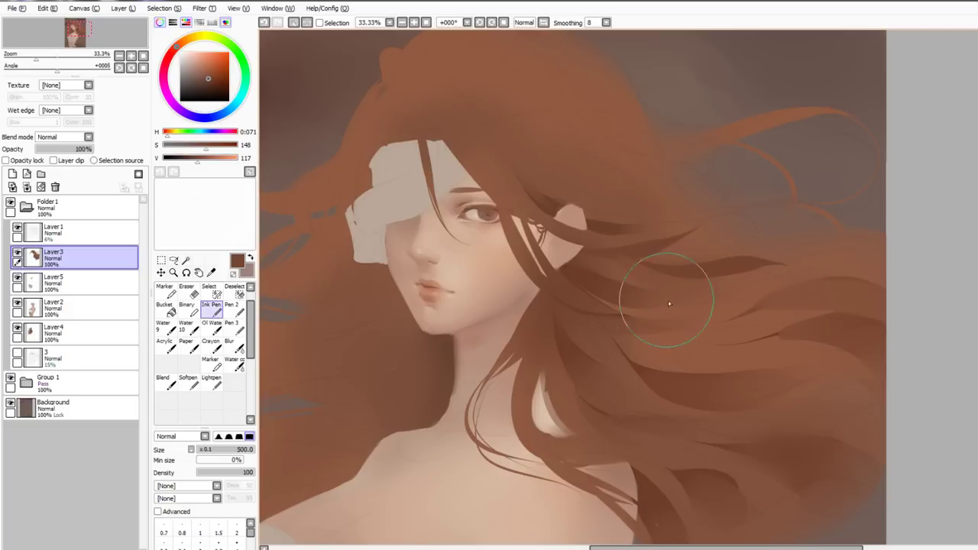
Sample a lighter brown, paint it between the dark strands behind the ear, and blend it outward along the hair
alt+click(616, 258)
drag(639, 273, 697, 282)
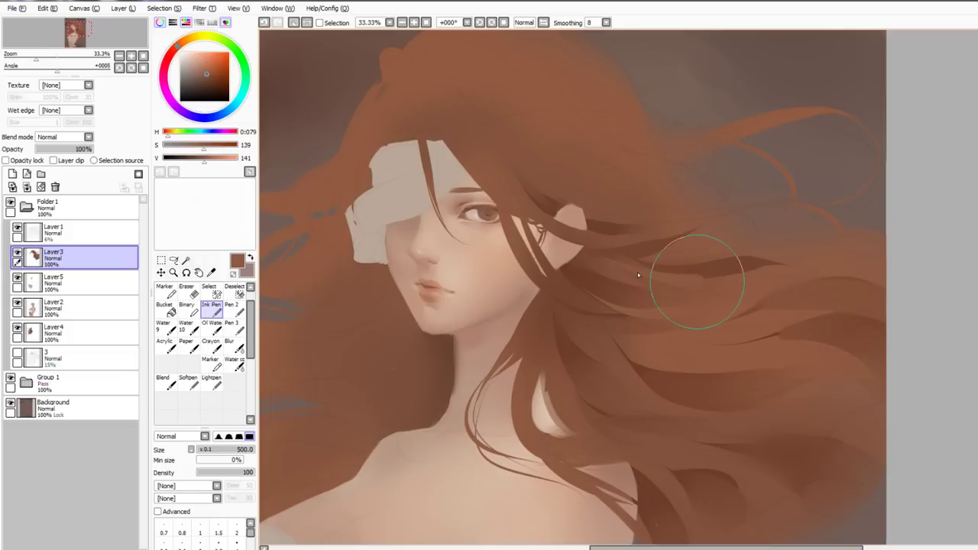
key(c)
drag(637, 272, 781, 262)
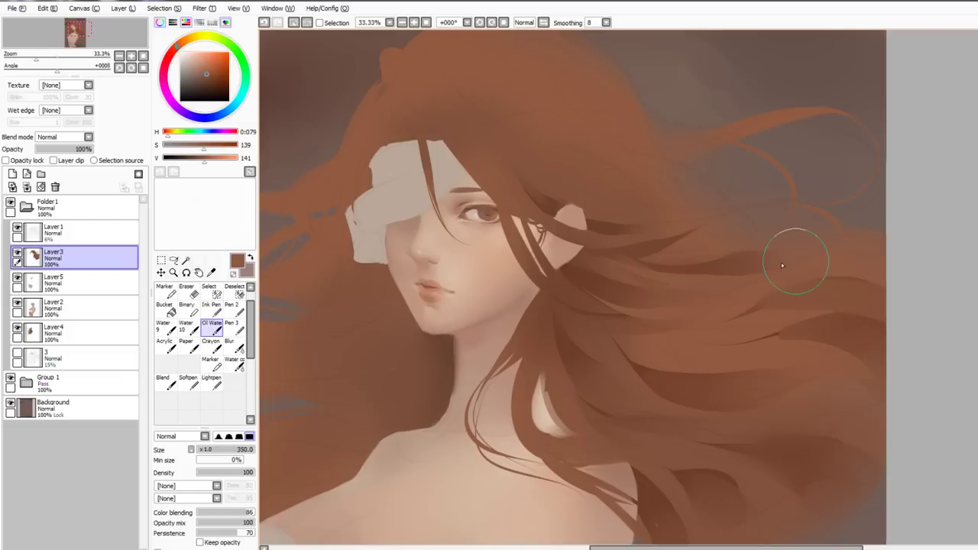
scroll(634, 339, down, 1)
key(n)
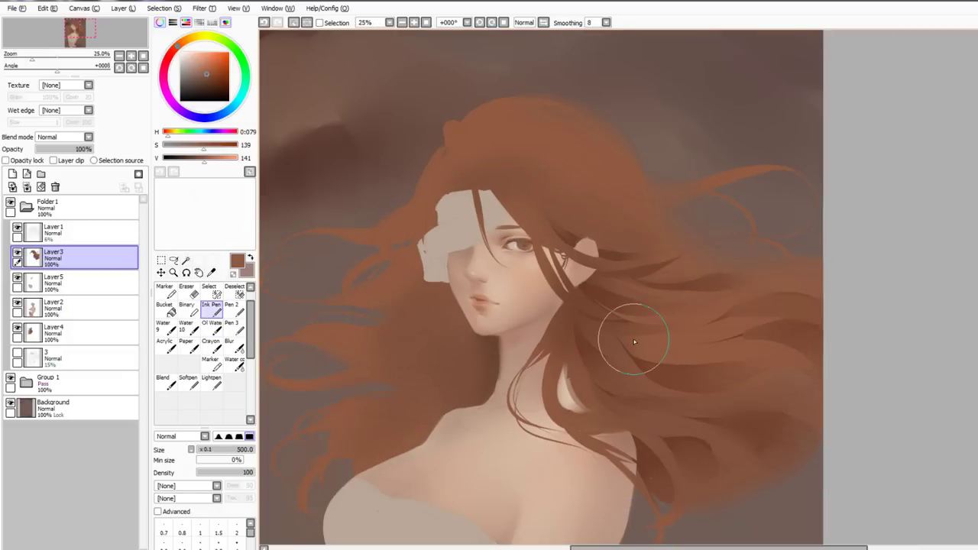
Paint a lighter lock curving from behind the neck back through the lower hair, undoing misplaced strokes and blending its length
scroll(687, 356, up, 1)
alt+click(659, 342)
key(ctrl+z)
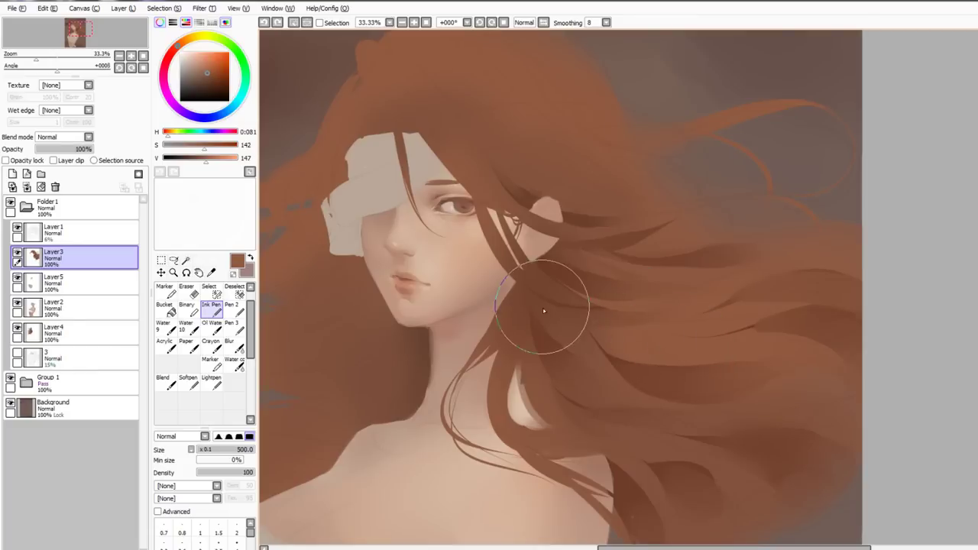
key(ctrl+z)
drag(567, 312, 610, 382)
key(c)
mouse_move(580, 343)
mouse_down()
mouse_move(680, 420)
mouse_move(778, 411)
mouse_up()
key(n)
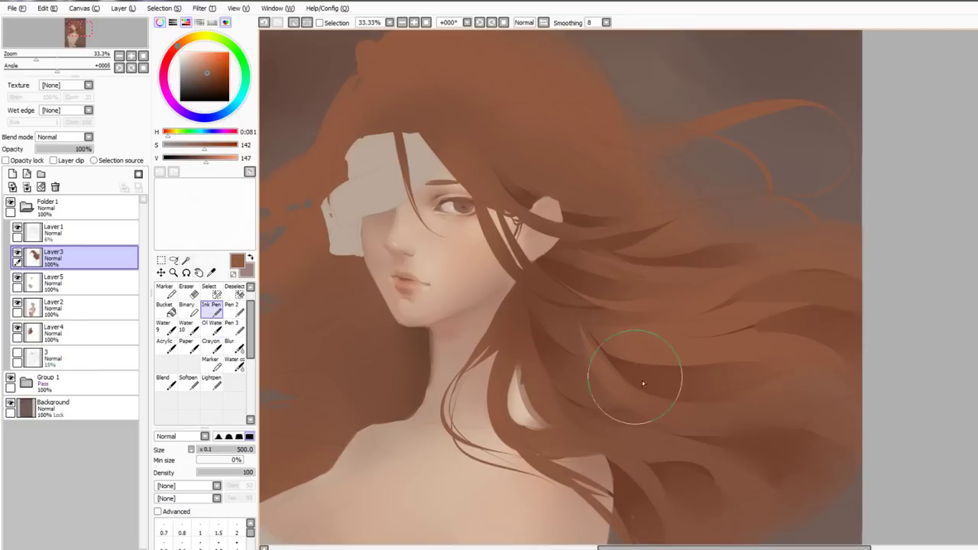
drag(613, 376, 780, 422)
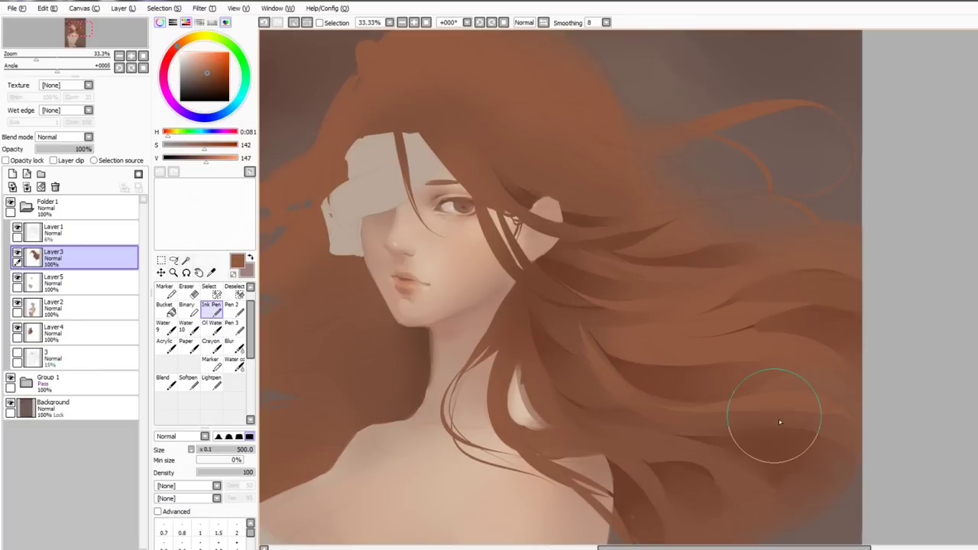
Refine the hair beside the neck around the pale gap with the Ink Pen and Eraser, undoing misplaced strokes
scroll(779, 419, down, 2)
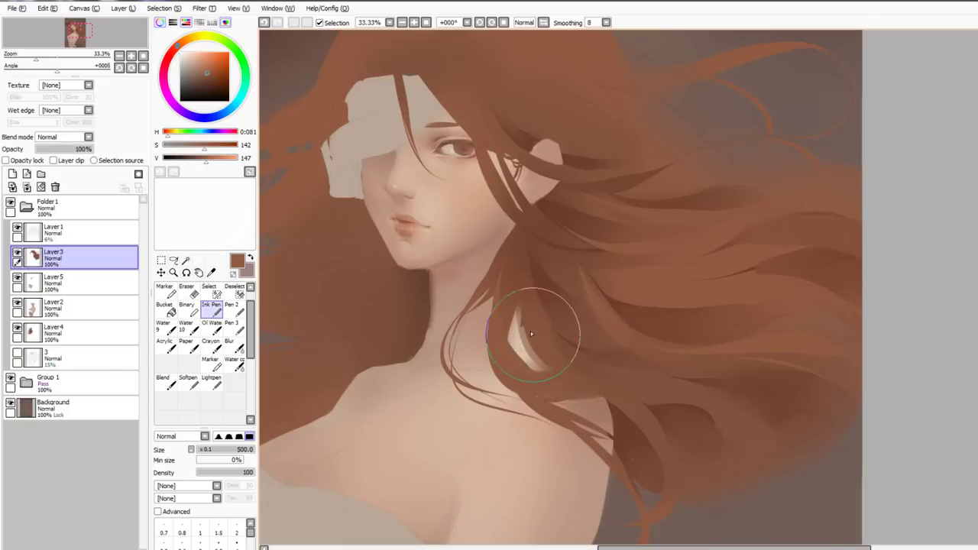
key(ctrl+z)
mouse_move(511, 247)
mouse_down()
mouse_move(498, 310)
mouse_move(545, 343)
mouse_up()
right_click(552, 310)
key(e)
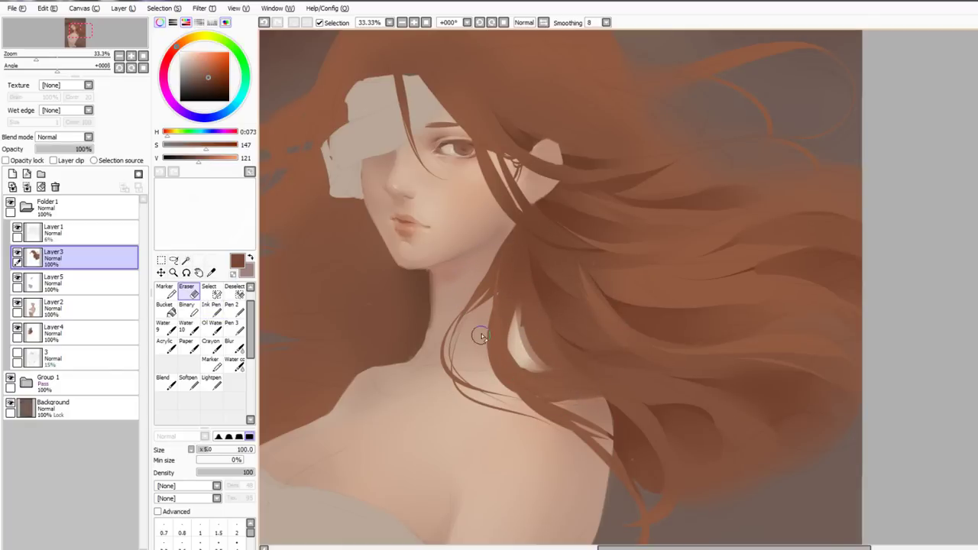
mouse_move(481, 337)
mouse_down()
mouse_move(544, 395)
mouse_move(521, 407)
mouse_up()
key(ctrl+z)
key(n)
right_click(554, 320)
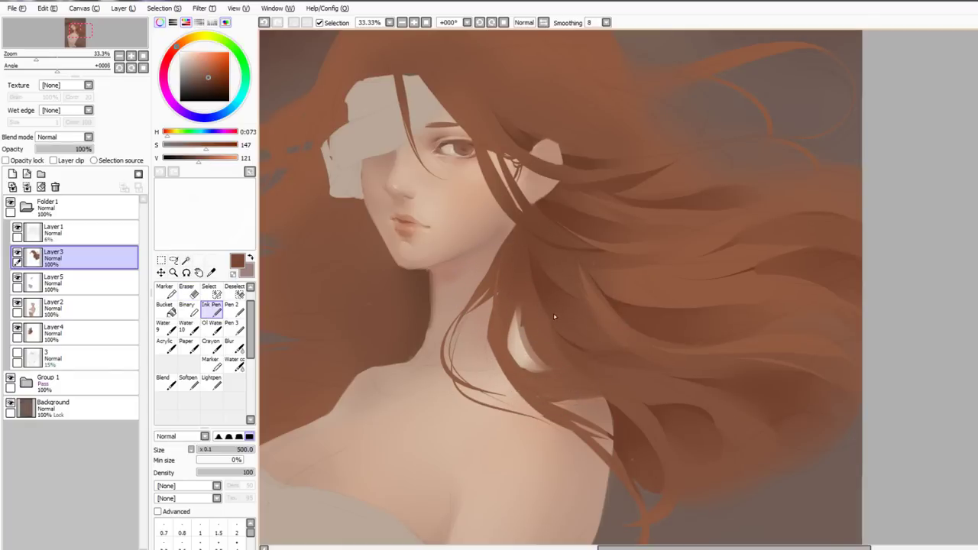
Paint a dark lock curving beneath the pale gap and back over the shoulder, undoing stray strokes and blending its end
key(ctrl+z)
mouse_move(489, 334)
mouse_down()
mouse_move(537, 371)
mouse_move(590, 373)
mouse_up()
key(ctrl+z)
right_click(550, 354)
mouse_move(502, 357)
mouse_down()
mouse_move(629, 376)
mouse_move(556, 394)
mouse_move(627, 386)
mouse_move(542, 386)
mouse_move(610, 384)
mouse_up()
key(ctrl+z)
key(c)
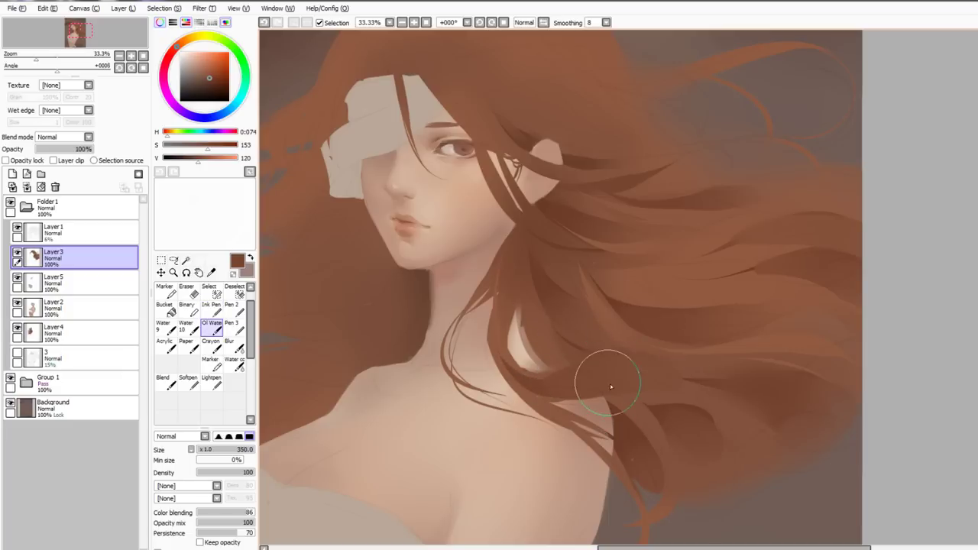
key(ctrl+z)
drag(552, 390, 674, 389)
right_click(628, 324)
Paint a lighter lock sweeping from below the pale gap back above the shoulder, undoing the misplaced attempts
key(n)
key(ctrl+z)
mouse_move(501, 359)
mouse_down()
mouse_move(546, 378)
mouse_move(673, 374)
mouse_up()
right_click(640, 328)
key(ctrl+z)
drag(526, 354, 630, 354)
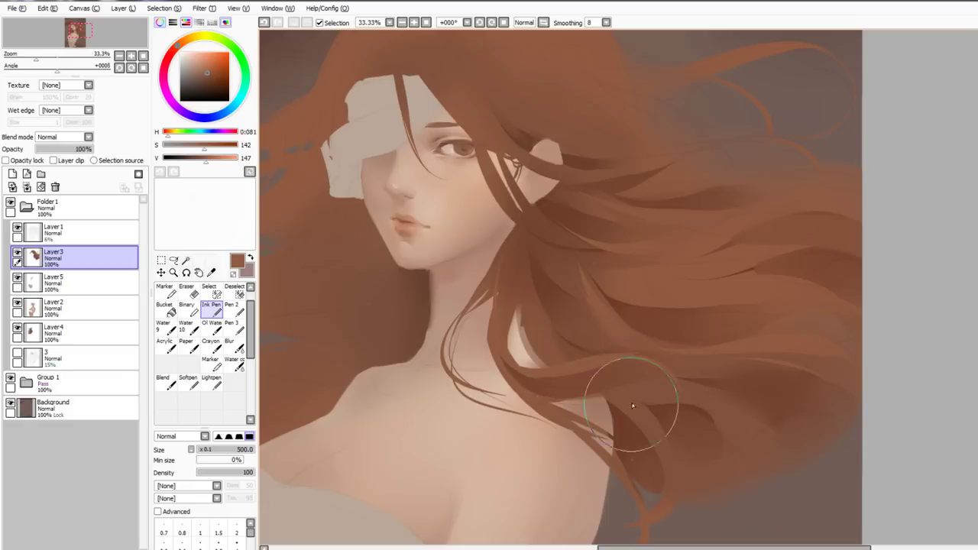
key(o)
key(n)
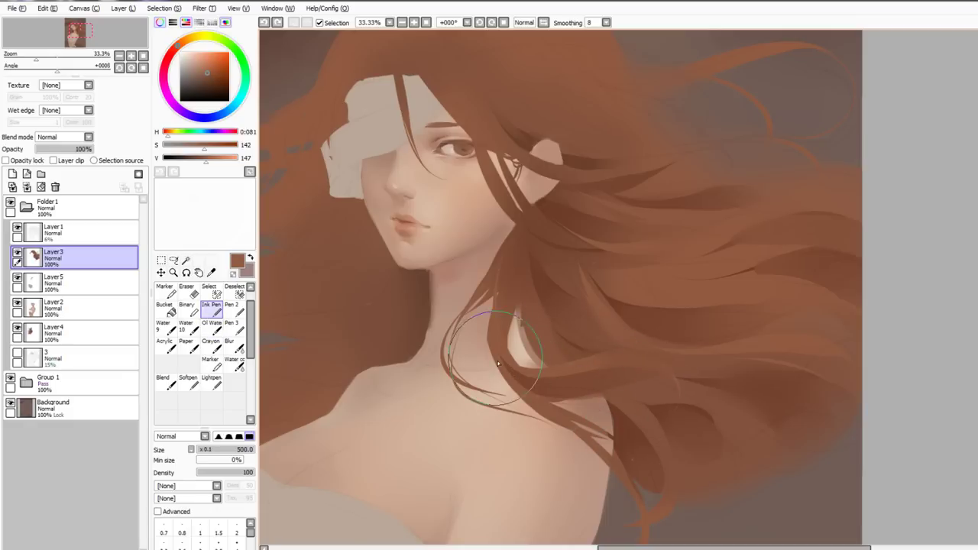
Enlarge the eraser and trim the hair strands lying across the shoulder, undoing the stray erasure
key(e)
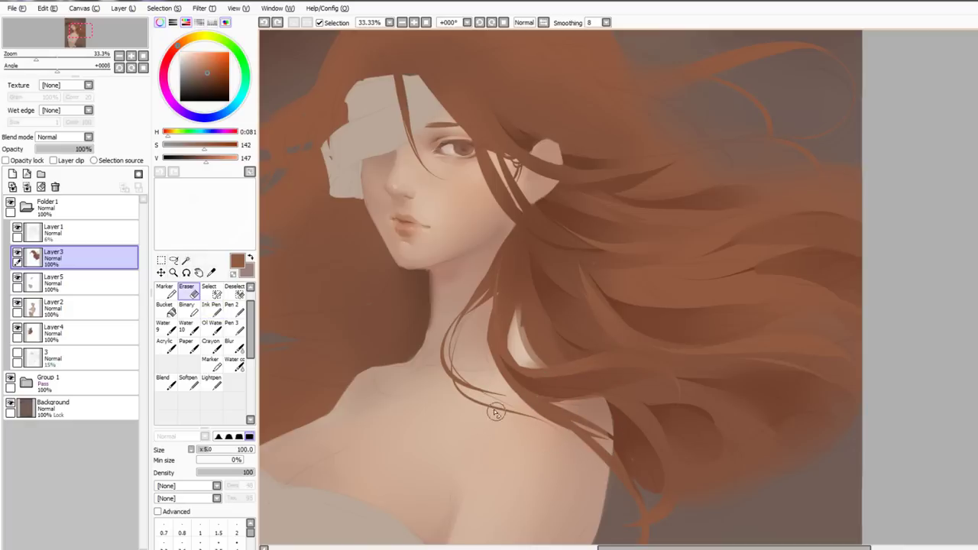
key(bracketright)
key(bracketright)
key(bracketright)
key(bracketright)
key(bracketright)
key(bracketright)
key(bracketright)
key(bracketright)
mouse_move(533, 447)
mouse_down()
mouse_move(578, 497)
mouse_move(574, 383)
mouse_up()
key(ctrl+z)
Paint tapered strands falling along the outer edge of the shoulder with the Ink Pen
key(n)
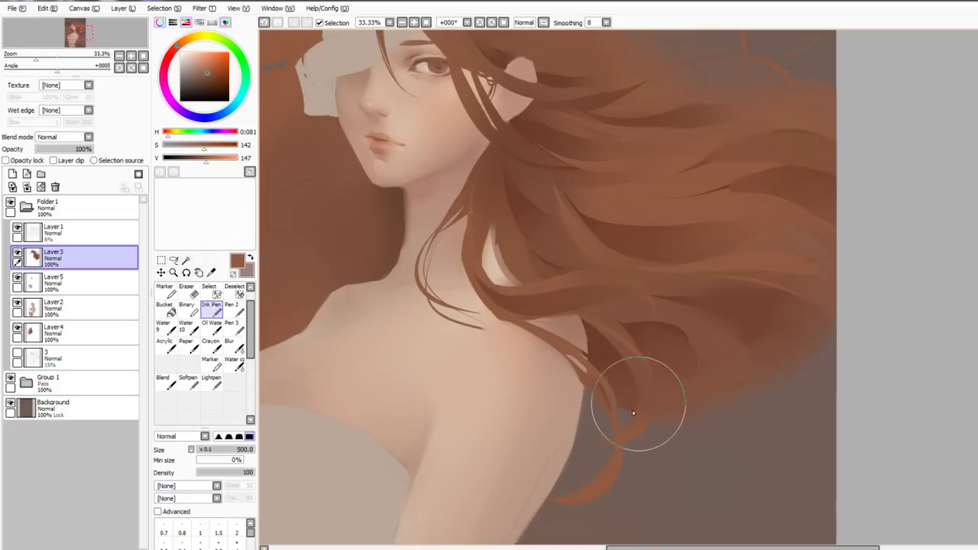
drag(579, 349, 607, 423)
drag(564, 367, 579, 434)
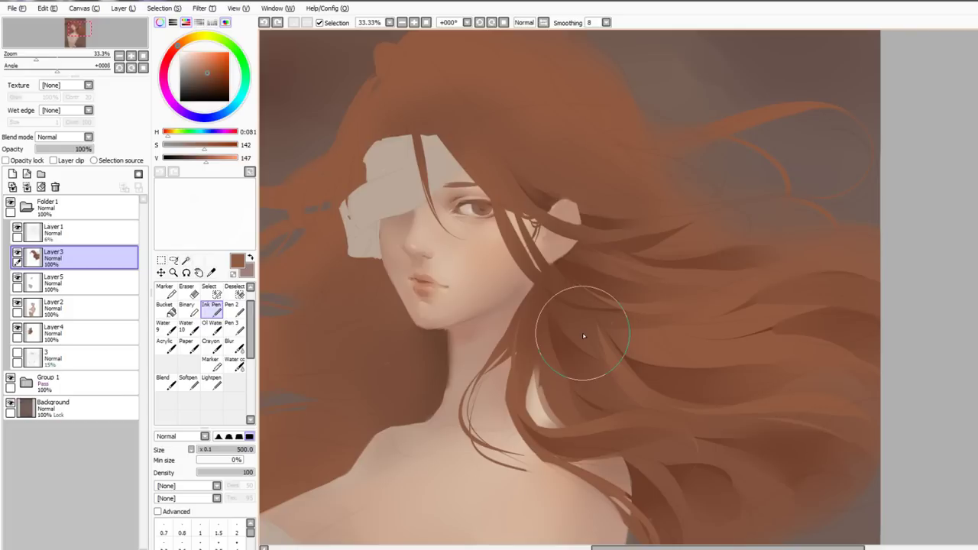
Soften the hair behind the neck and paint a lighter strand sweeping back through it, undoing the first attempt
key(c)
right_click(601, 350)
drag(590, 315, 616, 356)
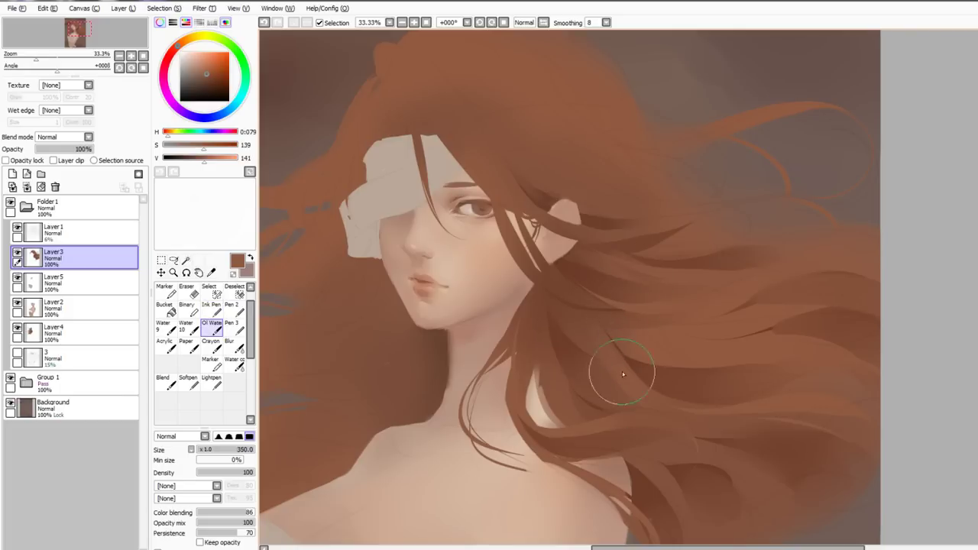
key(n)
drag(561, 312, 669, 343)
key(ctrl+z)
drag(555, 313, 702, 354)
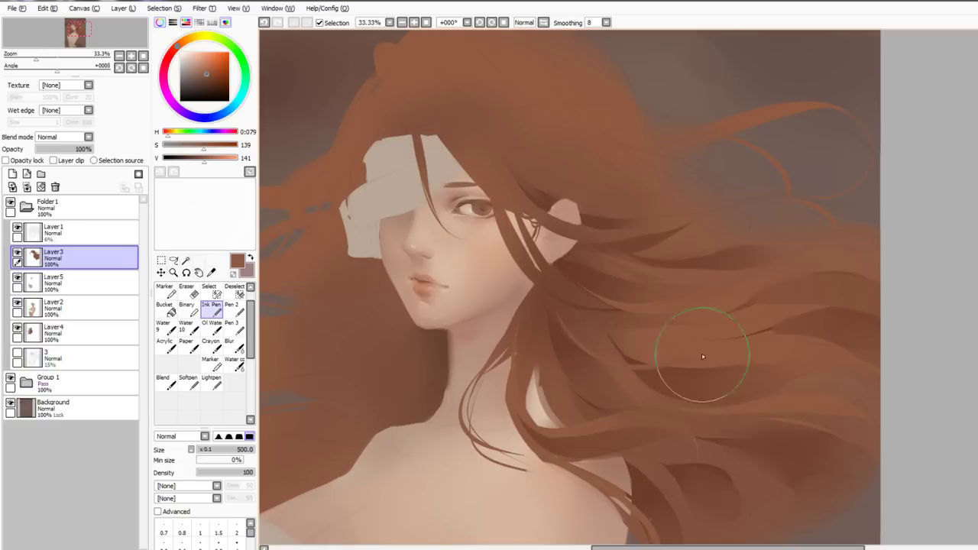
Sample a dark brown, paint long thin strands from behind the neck across the trailing hair, and blend them with lighter brown
right_click(558, 317)
drag(562, 333, 780, 352)
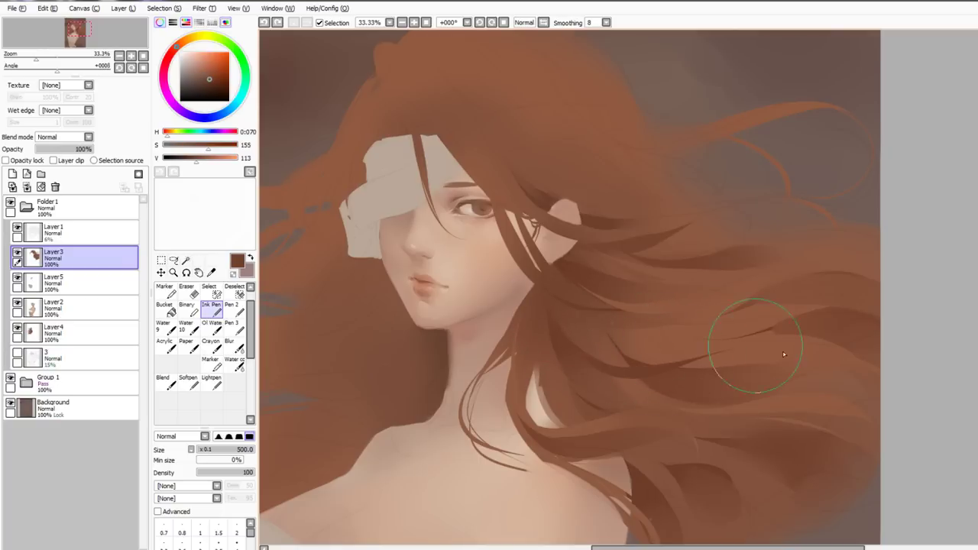
drag(566, 335, 786, 360)
right_click(606, 340)
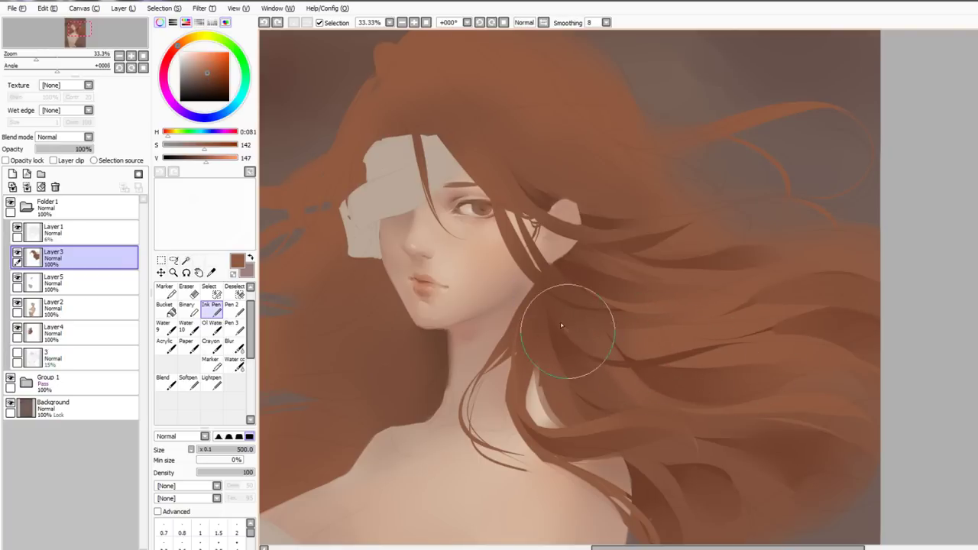
key(b)
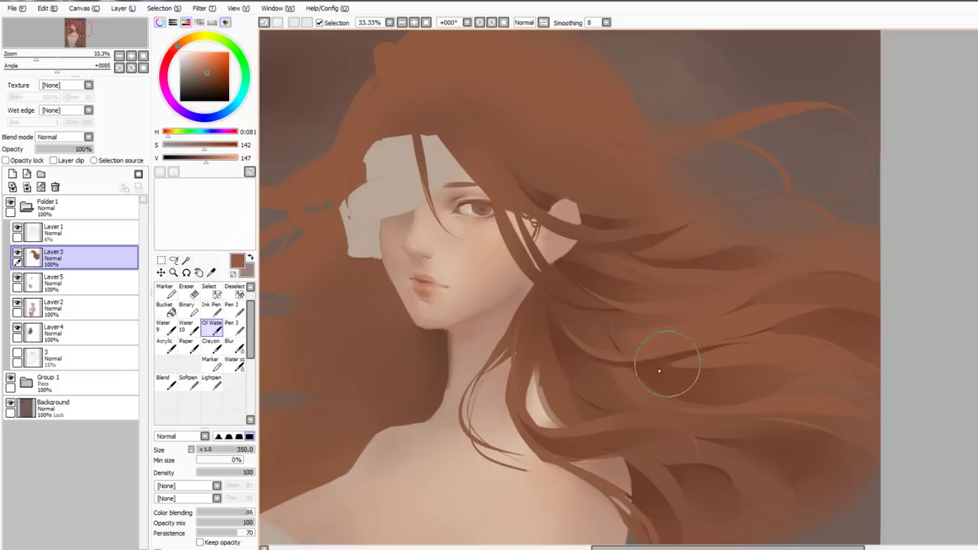
key(n)
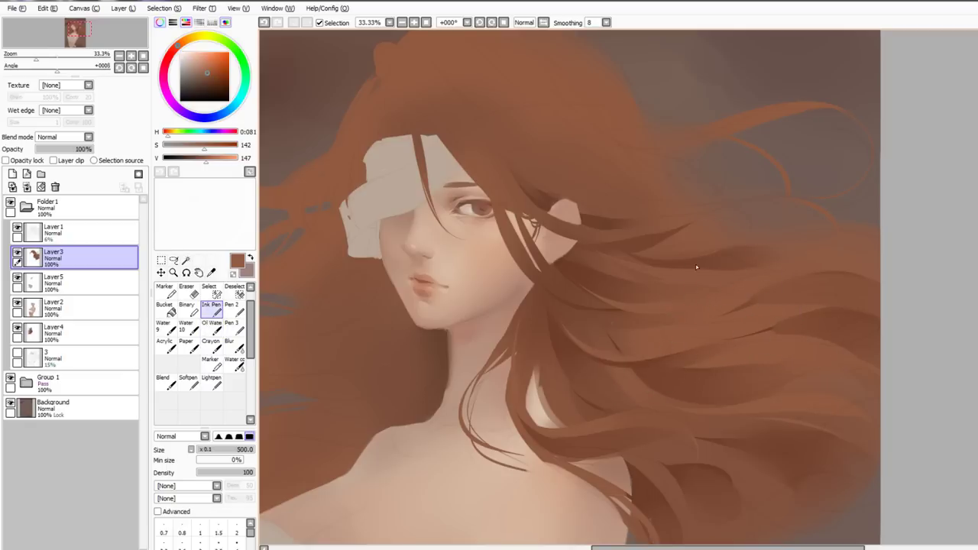
Paint mid-brown strands in the trailing hair behind the ear with sampled colours and blend them with the Oil Water brush
right_click(697, 267)
key(c)
key(n)
right_click(695, 303)
drag(709, 275, 668, 286)
drag(752, 292, 662, 323)
key(c)
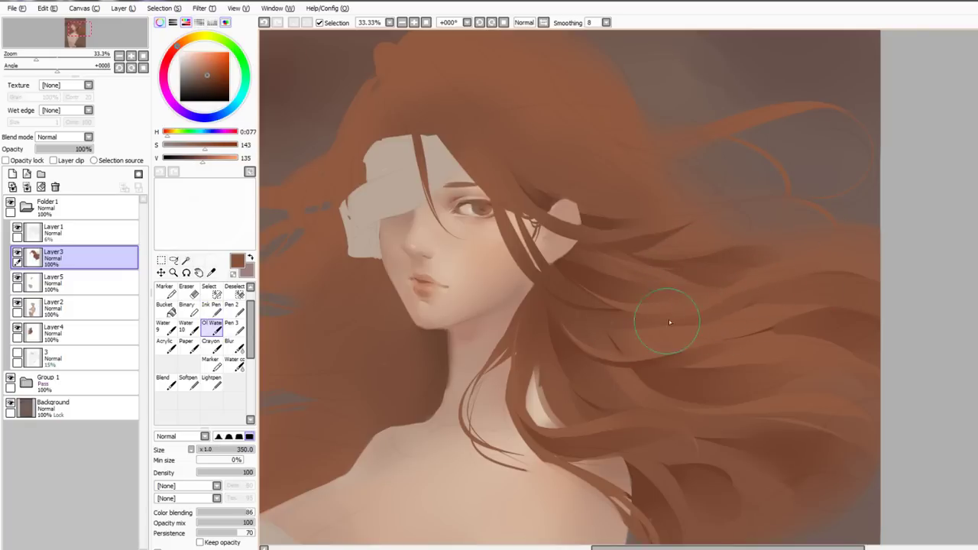
drag(854, 305, 735, 310)
key(n)
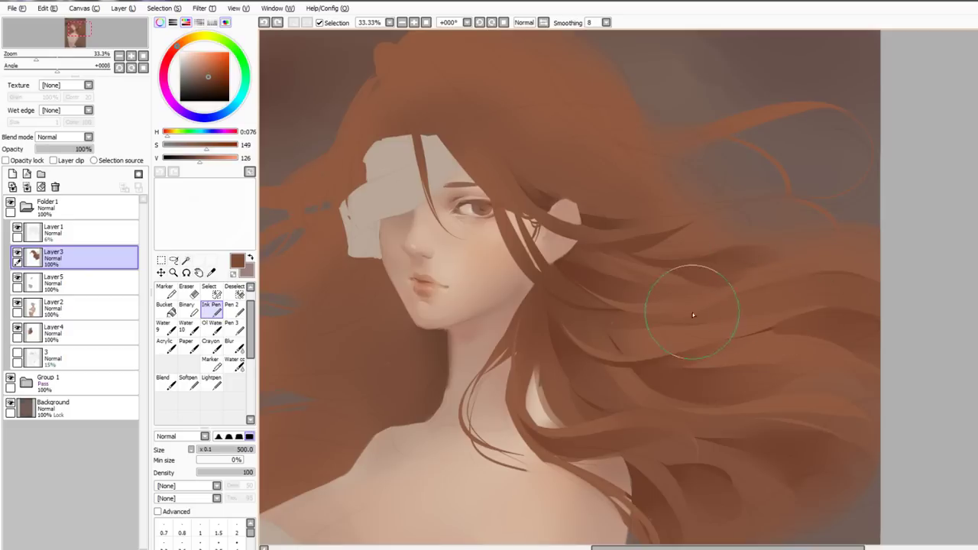
key(n)
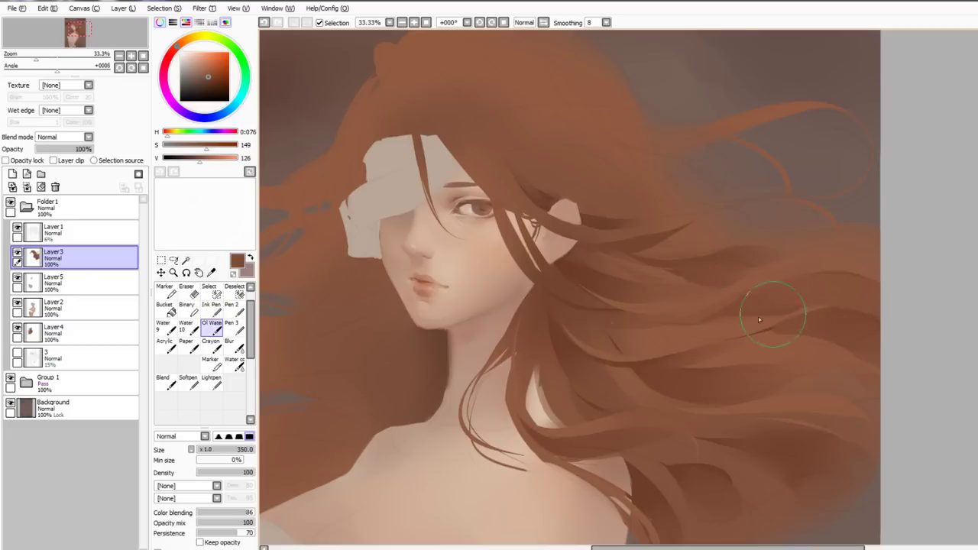
Sample browns from the trailing hair and paint a strand through its middle with the Ink Pen, undoing the first attempt
alt+click(759, 319)
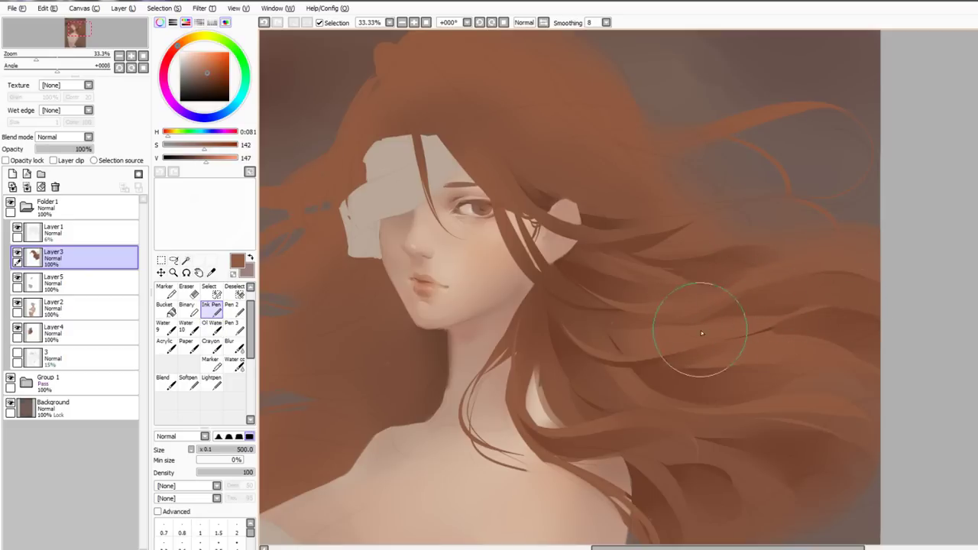
alt+click(777, 328)
key(n)
key(ctrl+z)
drag(698, 362, 772, 340)
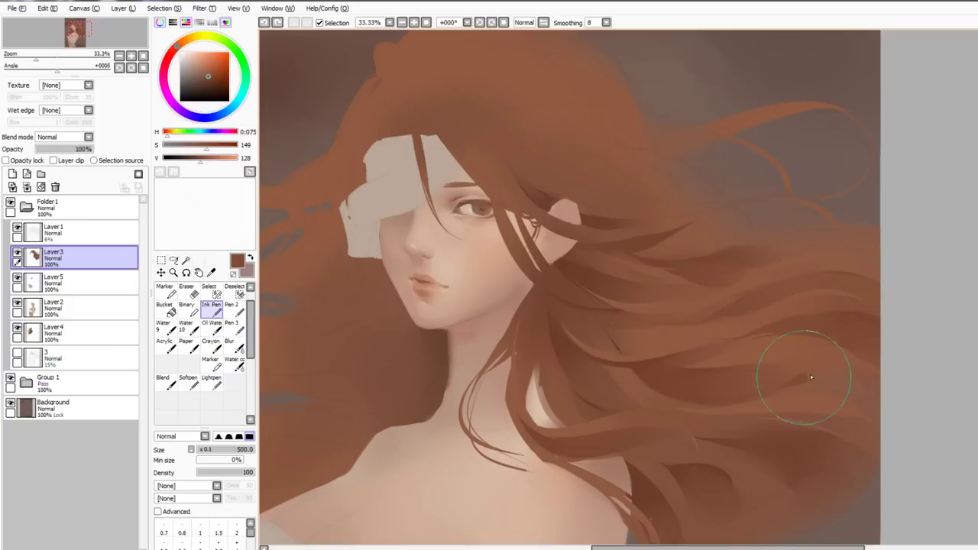
key(b)
Sample a lighter brown and paint a short strand in the lower trailing hair behind the shoulder, undoing the earlier attempts
scroll(824, 413, down, 2)
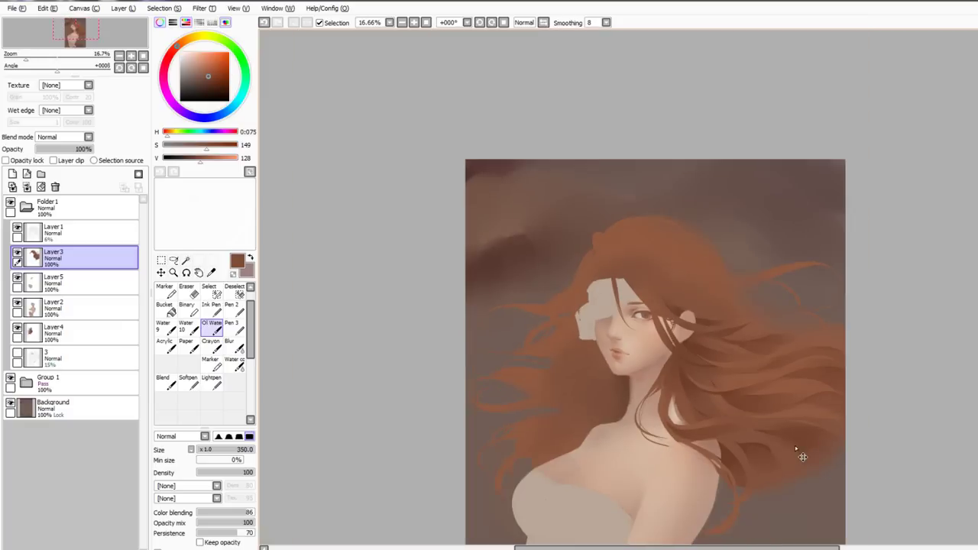
scroll(779, 467, up, 1)
drag(737, 389, 722, 346)
key(n)
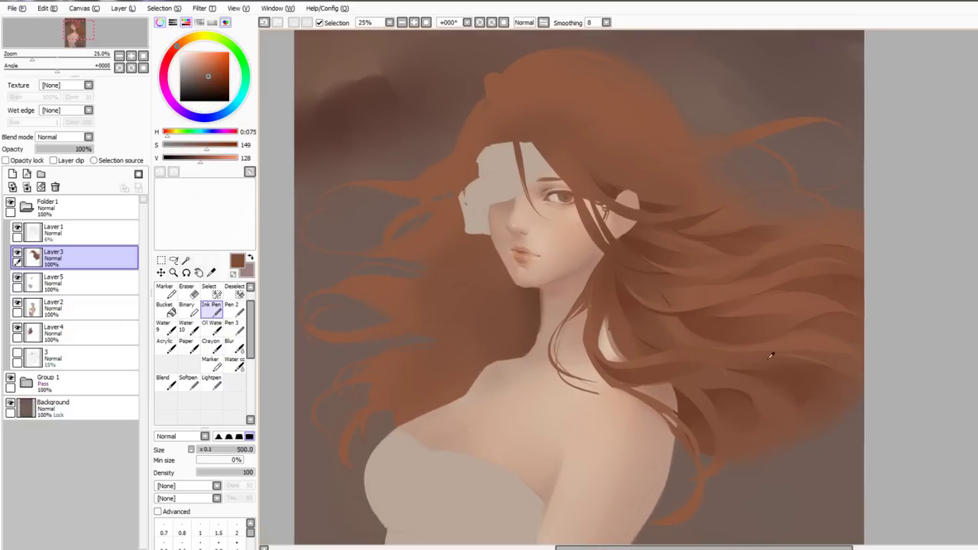
alt+click(772, 354)
key(ctrl+z)
mouse_move(810, 415)
mouse_down()
mouse_move(758, 404)
mouse_move(755, 414)
mouse_move(733, 393)
mouse_move(666, 375)
mouse_move(696, 387)
mouse_move(714, 439)
mouse_up()
key(ctrl+z)
key(ctrl+z)
drag(705, 399, 726, 434)
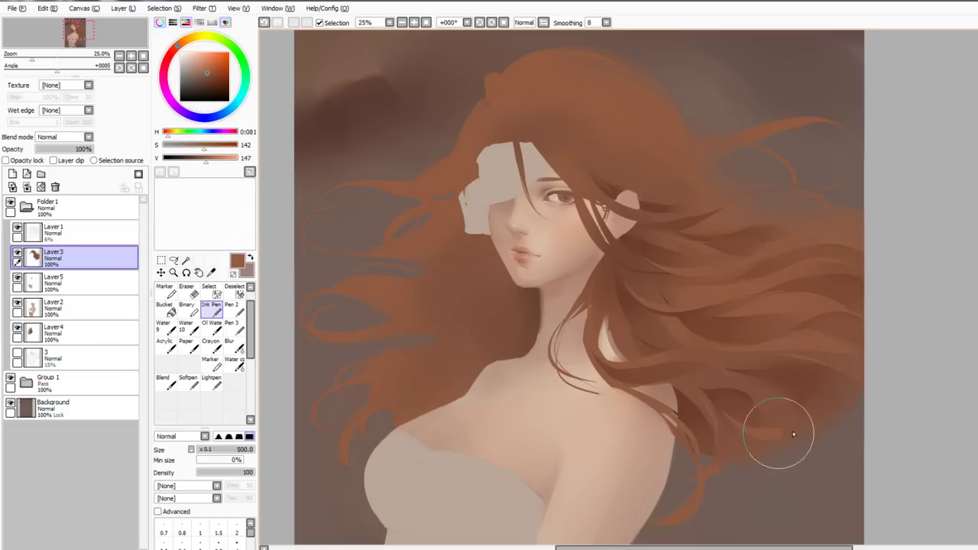
key(ctrl+z)
drag(712, 377, 732, 407)
key(b)
key(n)
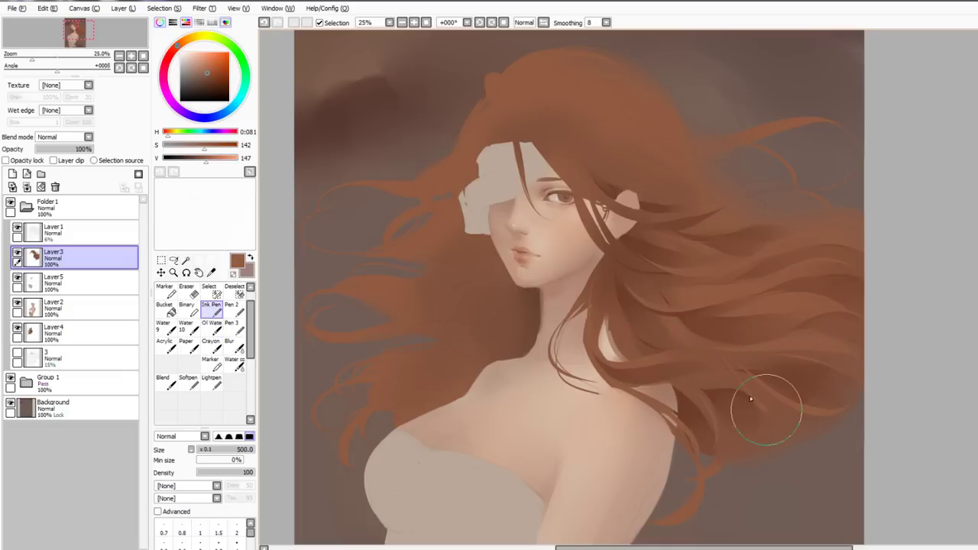
Sample a dark brown, paint dark tapered strands through the lower trailing hair with the Ink Pen, and blend them with Oil Water
key(b)
alt+click(784, 371)
key(n)
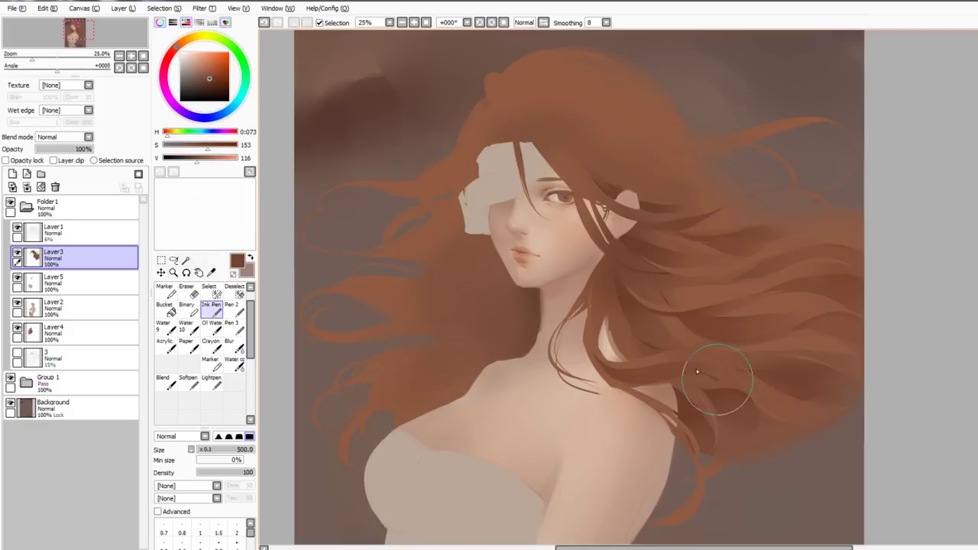
drag(717, 368, 785, 424)
key(ctrl+z)
drag(672, 339, 719, 374)
key(b)
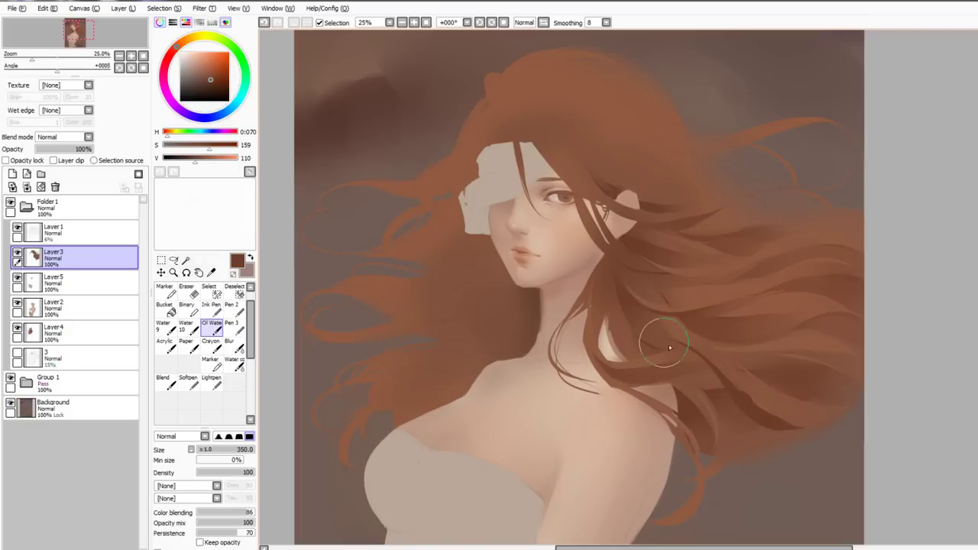
key(n)
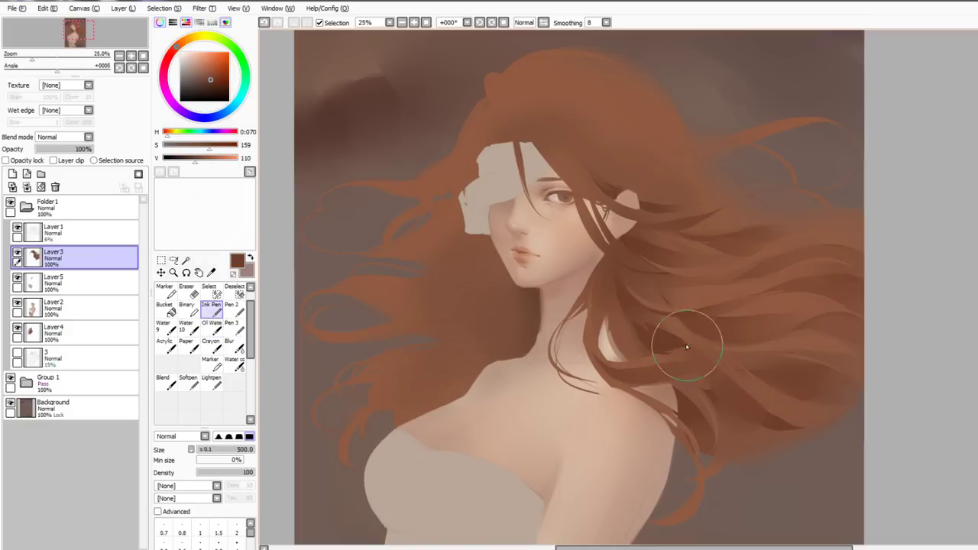
key(b)
key(n)
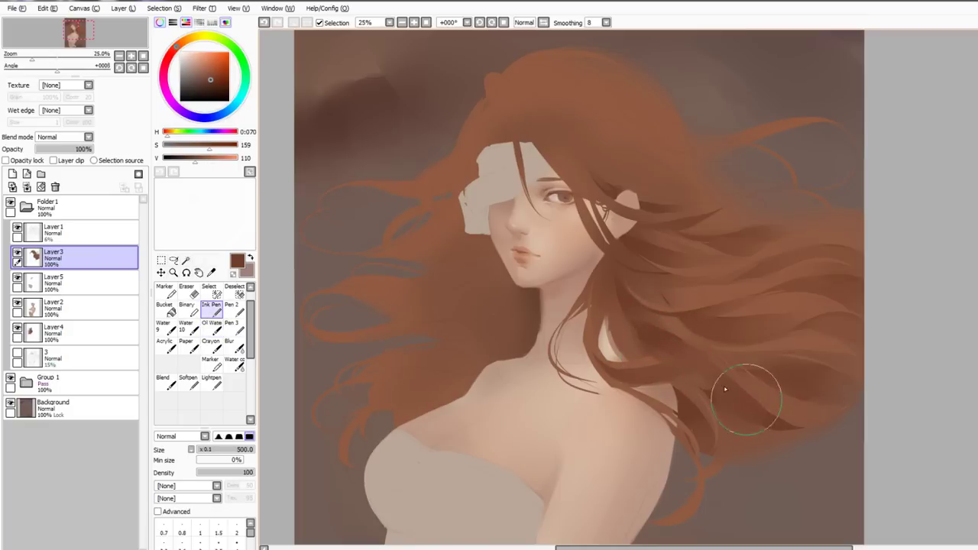
Add mid-brown strands near the lower edge of the trailing hair and blend sampled dark brown between them with Oil Water
alt+click(696, 372)
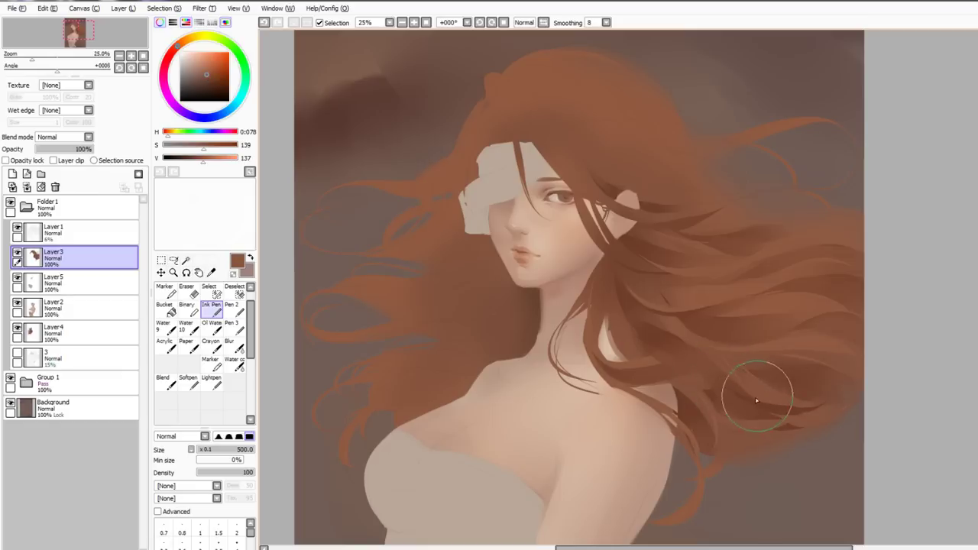
key(b)
alt+click(775, 415)
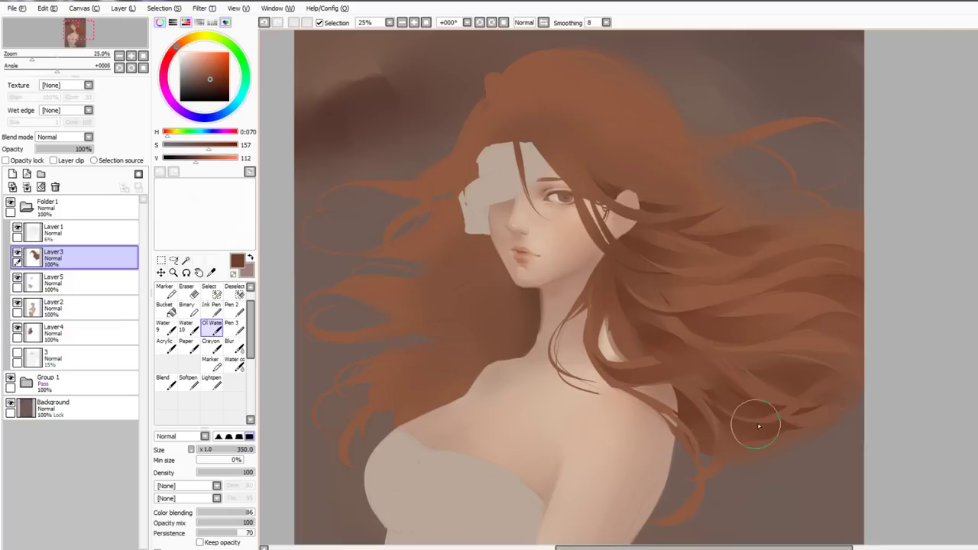
mouse_move(758, 424)
mouse_down()
mouse_move(737, 421)
mouse_move(798, 421)
mouse_move(875, 386)
mouse_move(860, 381)
mouse_move(898, 422)
mouse_up()
Paint long dark strands from the crown above the ear sweeping back into the trailing hair with the Ink Pen, and soften them
key(n)
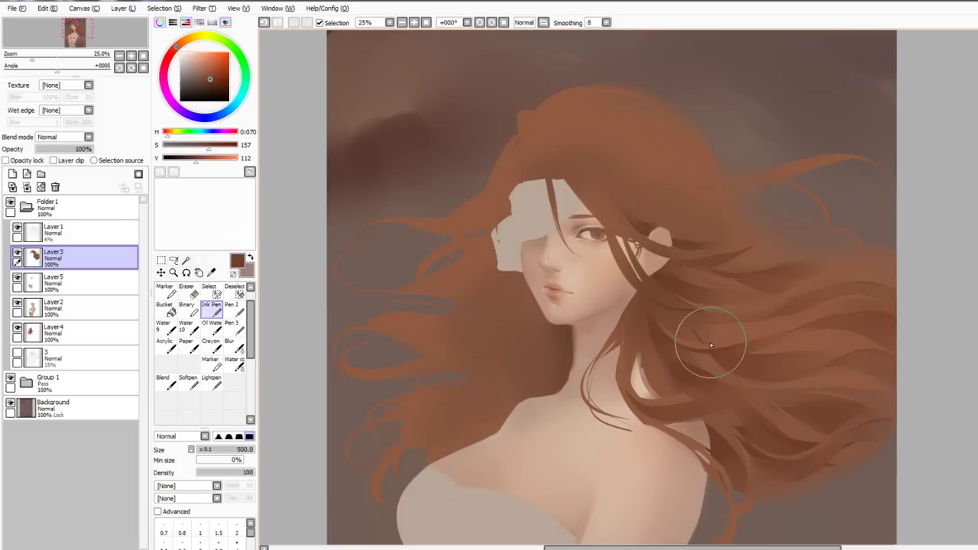
scroll(670, 341, up, 1)
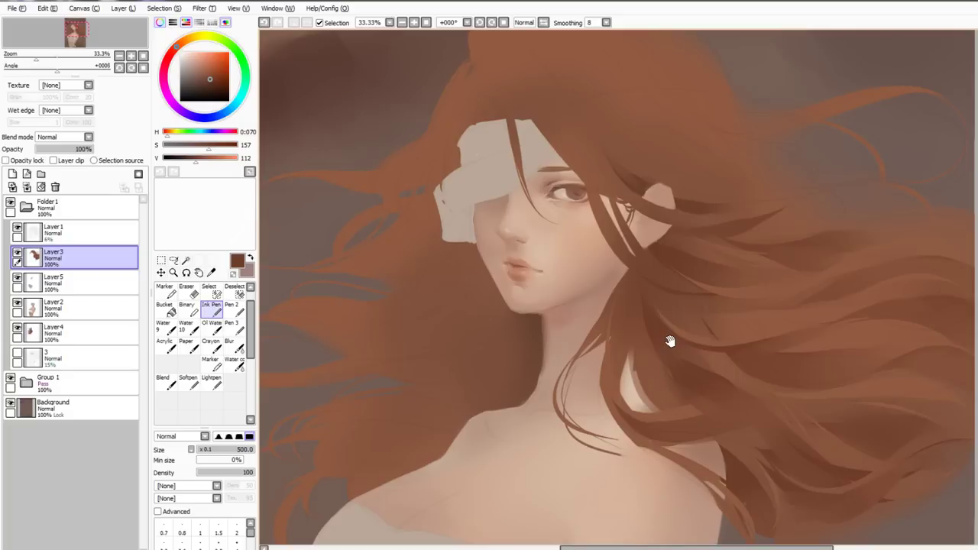
drag(670, 342, 661, 371)
mouse_move(660, 150)
mouse_down()
mouse_move(709, 195)
mouse_move(699, 179)
mouse_up()
key(v)
key(n)
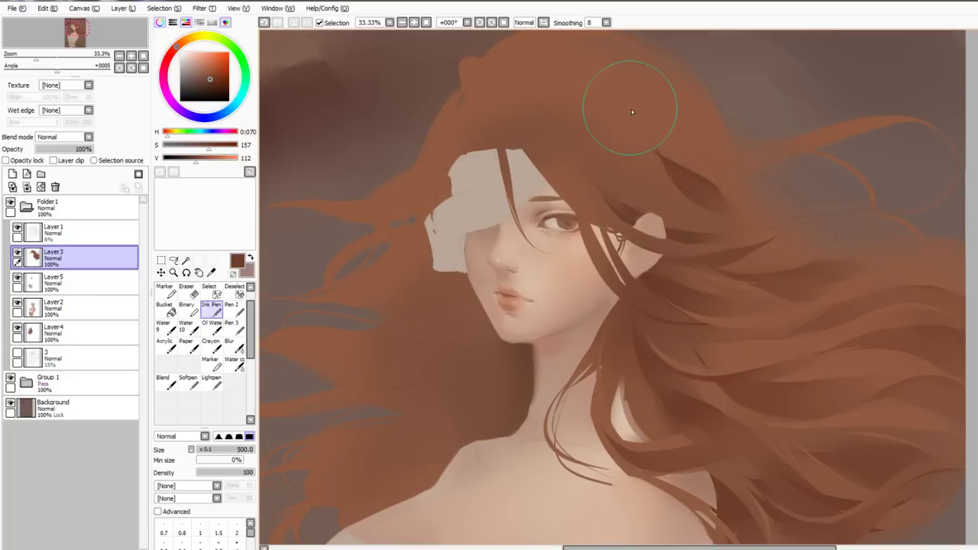
mouse_move(619, 99)
mouse_down()
mouse_move(664, 152)
mouse_move(726, 188)
mouse_up()
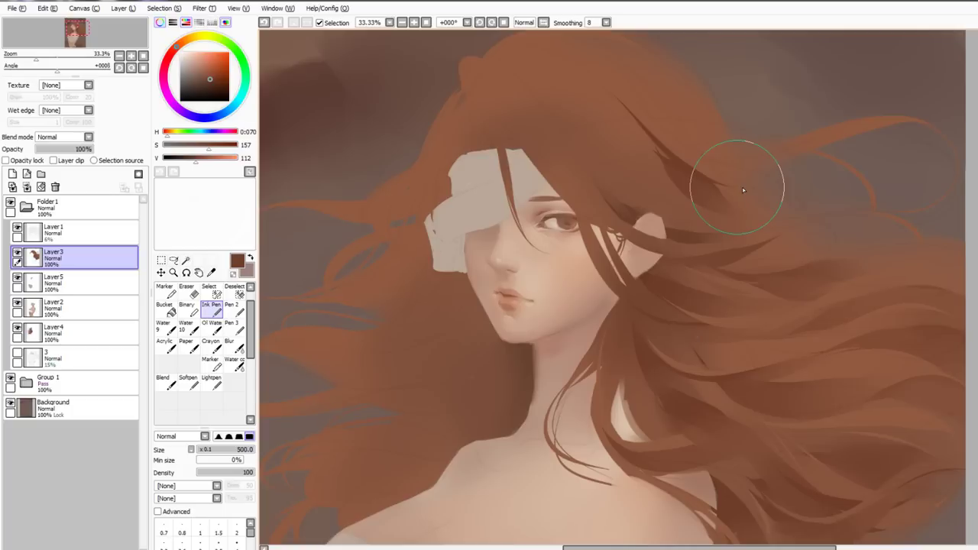
drag(680, 160, 790, 201)
key(v)
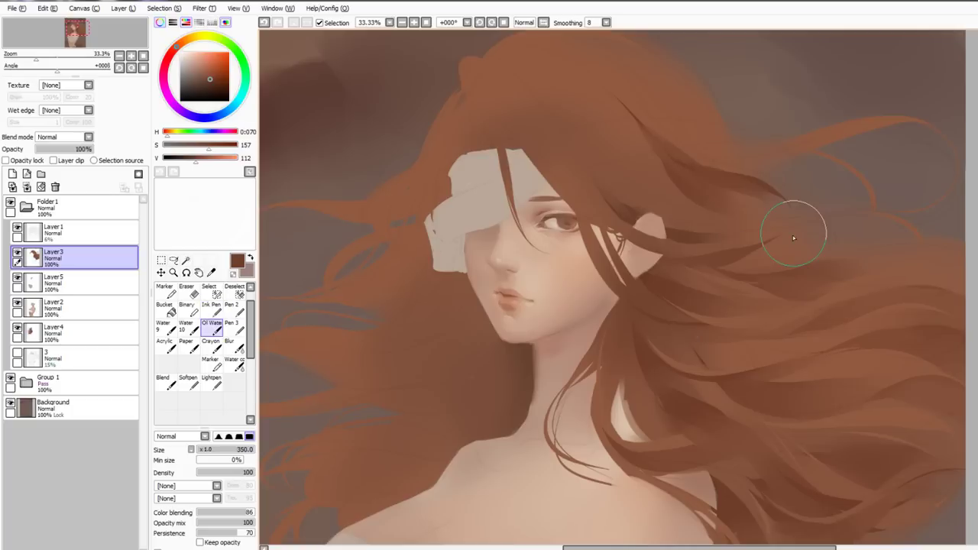
key(n)
Refine the strands above the ear with sampled light and dark browns, and paint and blend a dark strand near the temple
right_click(739, 190)
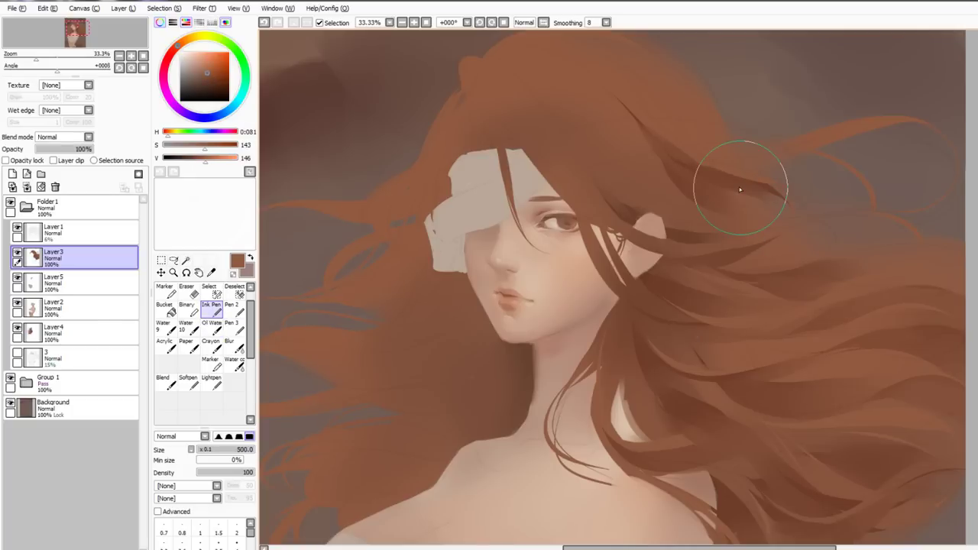
right_click(687, 170)
key(v)
mouse_move(619, 142)
mouse_down()
mouse_move(673, 193)
mouse_move(665, 169)
mouse_move(597, 165)
mouse_up()
key(n)
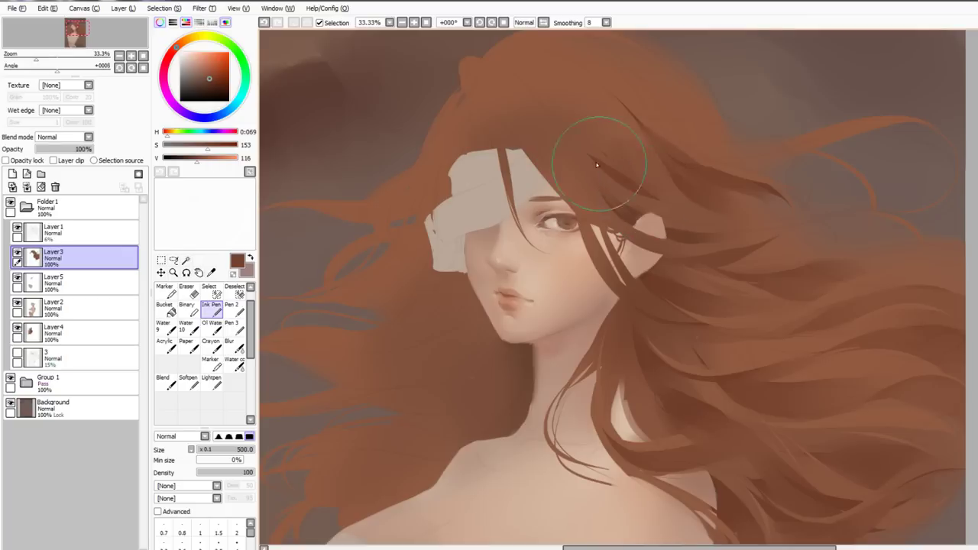
key(b)
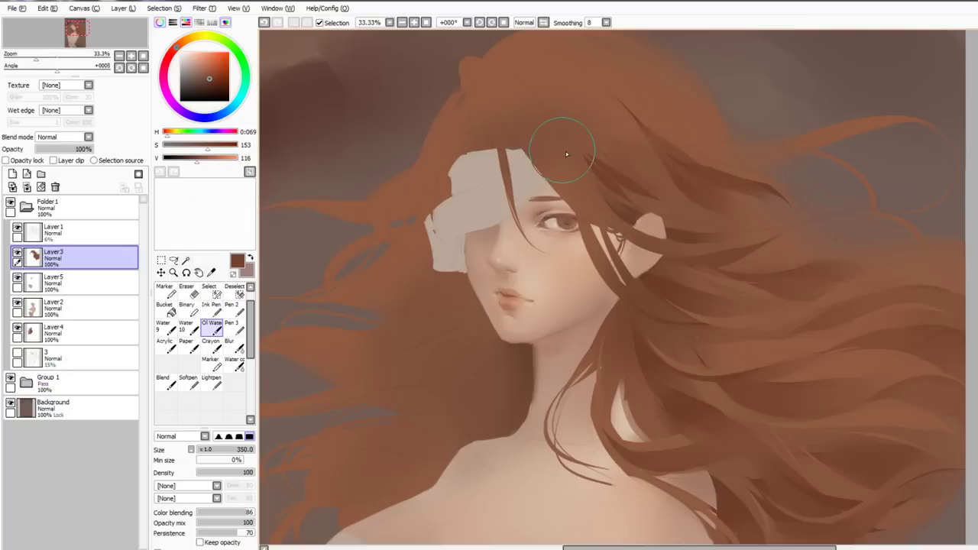
drag(566, 154, 606, 151)
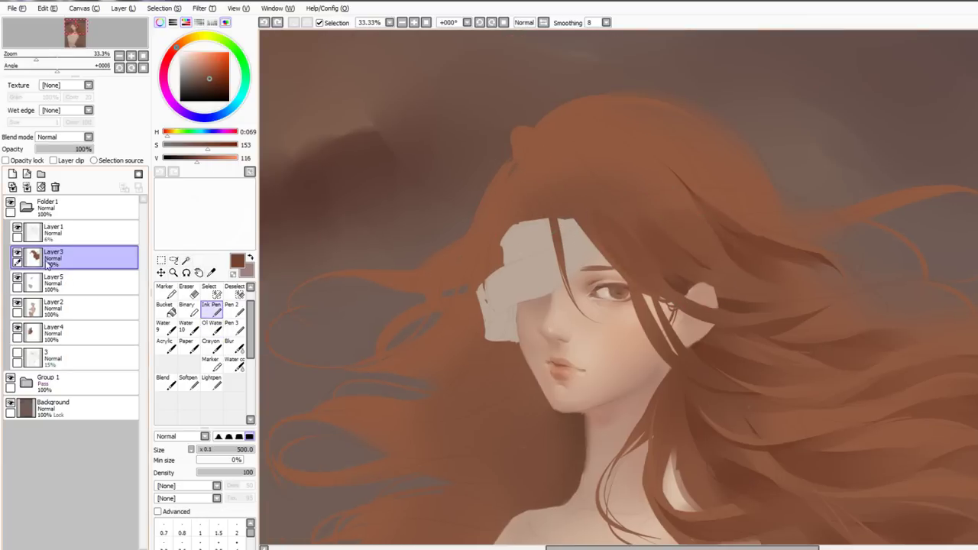
Select the painted area of Layer3, then darken the hair along the forehead hairline and blend it with Oil Water
ctrl+click(32, 256)
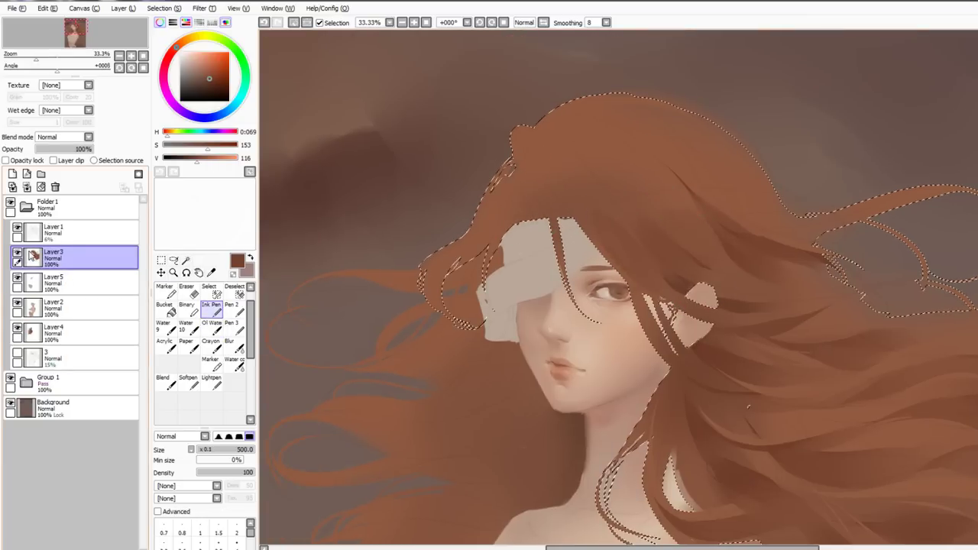
mouse_move(525, 207)
mouse_down()
mouse_move(531, 240)
mouse_move(529, 227)
mouse_move(515, 224)
mouse_move(530, 201)
mouse_move(561, 217)
mouse_move(549, 198)
mouse_move(568, 229)
mouse_move(548, 175)
mouse_move(567, 225)
mouse_move(544, 191)
mouse_move(503, 232)
mouse_up()
key(b)
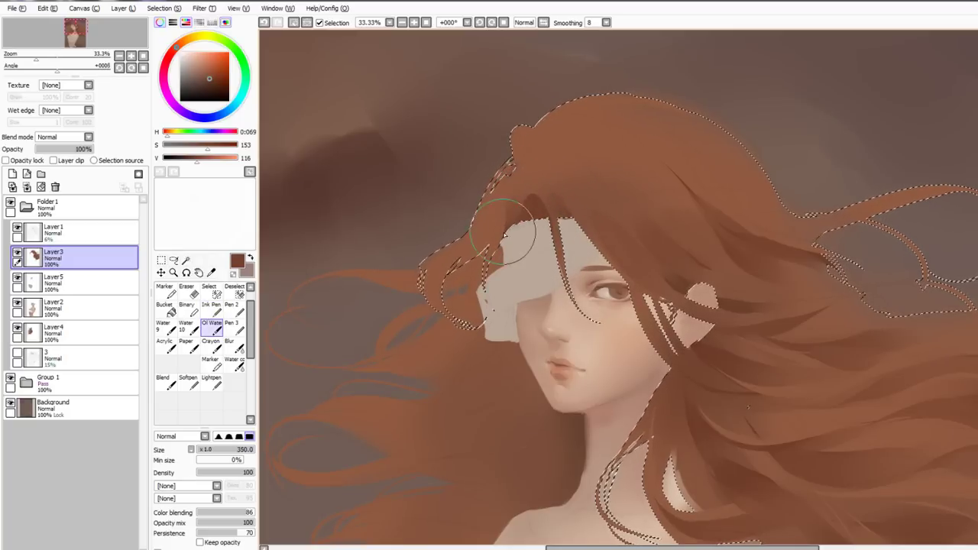
key(n)
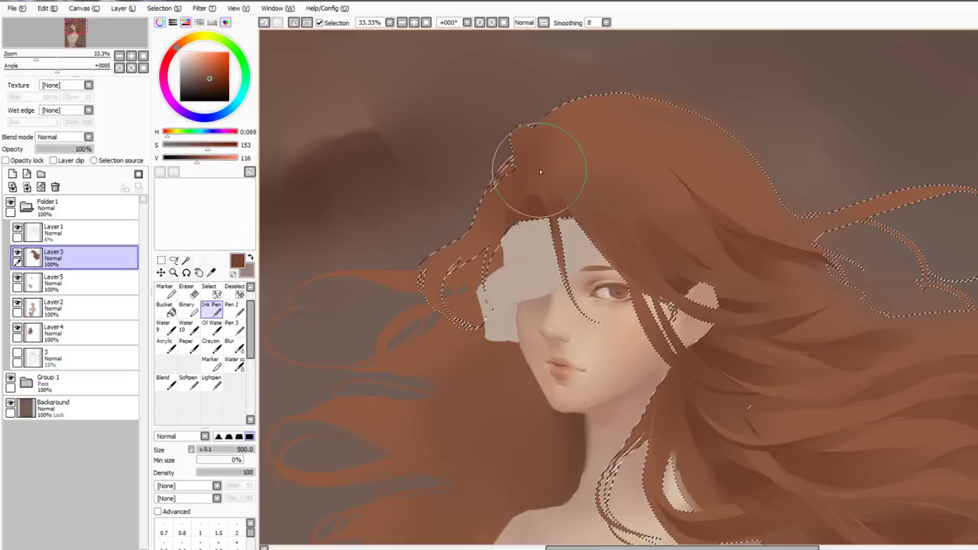
Paint dark strands from the parting down over the temple within the selection, undoing unwanted strokes and blending
drag(527, 180, 564, 235)
mouse_move(597, 182)
mouse_down()
mouse_move(641, 212)
mouse_move(611, 193)
mouse_move(649, 244)
mouse_up()
key(ctrl+z)
key(ctrl+z)
key(b)
key(n)
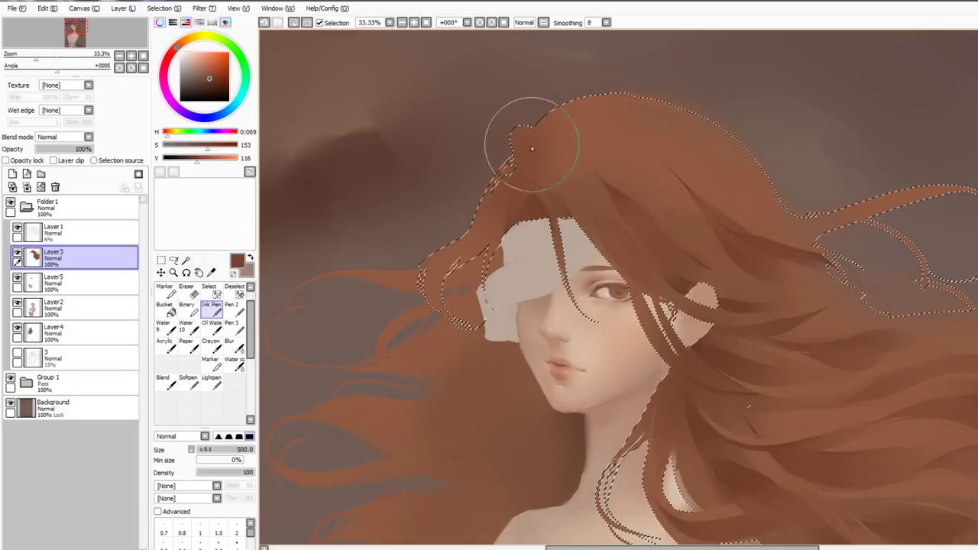
Paint a dark strand arching from the parting and blend sampled lighter brown along the side-swept fringe, undoing unwanted strokes
mouse_move(528, 161)
mouse_down()
mouse_move(602, 200)
mouse_move(572, 169)
mouse_move(651, 217)
mouse_up()
right_click(573, 150)
key(ctrl+z)
key(ctrl+z)
drag(597, 183, 676, 233)
key(b)
mouse_move(592, 172)
mouse_down()
mouse_move(661, 222)
mouse_move(688, 249)
mouse_move(604, 200)
mouse_move(690, 268)
mouse_up()
key(n)
key(b)
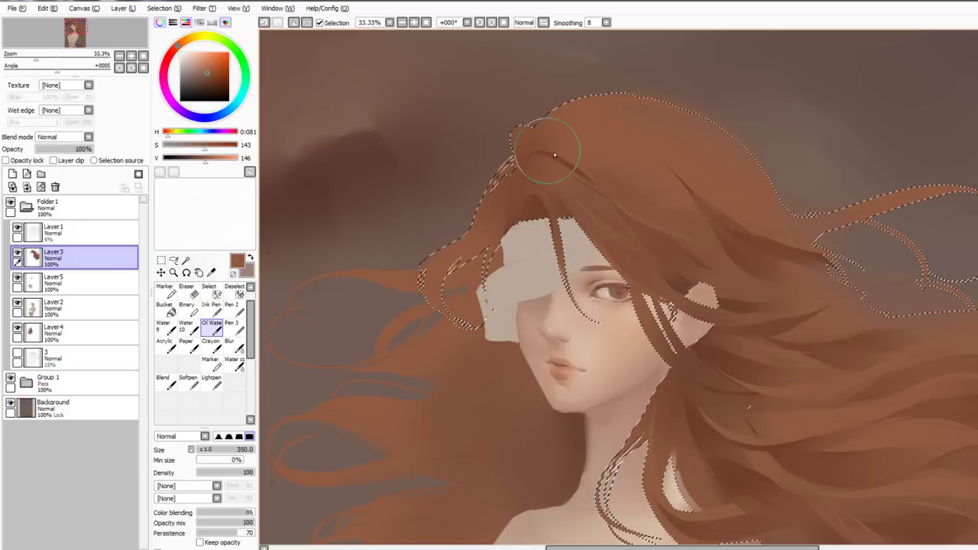
Remove the selection and paint lighter strands from the parting through the fringe and back over the ear with the Ink Pen
key(n)
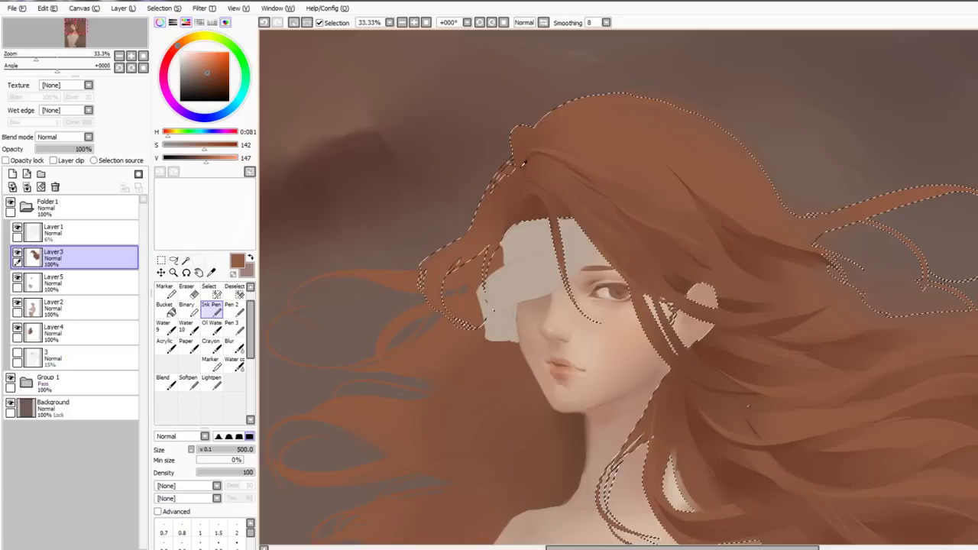
drag(516, 157, 562, 150)
key(ctrl+z)
alt+click(588, 134)
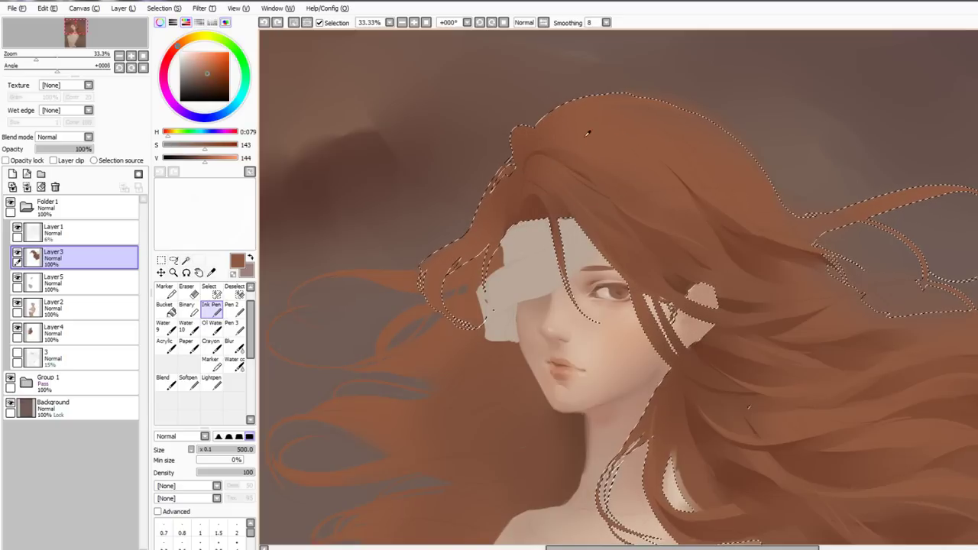
key(ctrl+d)
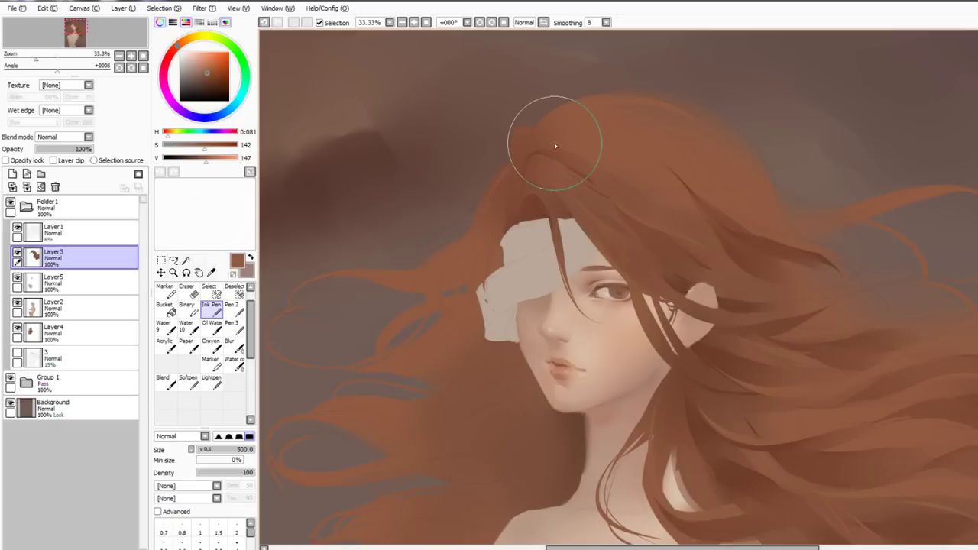
mouse_move(556, 146)
mouse_down()
mouse_move(580, 161)
mouse_move(524, 136)
mouse_move(626, 178)
mouse_move(551, 138)
mouse_move(614, 183)
mouse_move(526, 165)
mouse_move(545, 168)
mouse_move(628, 239)
mouse_move(612, 222)
mouse_move(687, 266)
mouse_move(639, 240)
mouse_move(665, 269)
mouse_move(641, 262)
mouse_move(765, 281)
mouse_move(728, 282)
mouse_move(675, 267)
mouse_move(887, 281)
mouse_move(774, 296)
mouse_move(928, 306)
mouse_move(685, 172)
mouse_move(792, 255)
mouse_move(698, 188)
mouse_move(839, 258)
mouse_move(761, 251)
mouse_move(745, 239)
mouse_move(866, 288)
mouse_up()
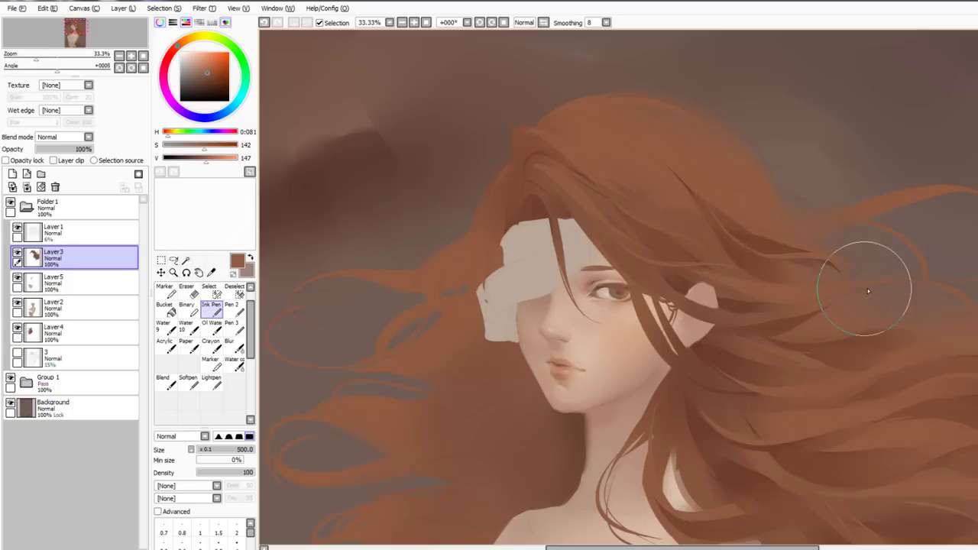
Sample a darker brown, touch up the strand tips behind the ear, and blend them with Oil Water
right_click(814, 265)
mouse_move(815, 262)
mouse_down()
mouse_move(859, 278)
mouse_move(824, 274)
mouse_up()
key(c)
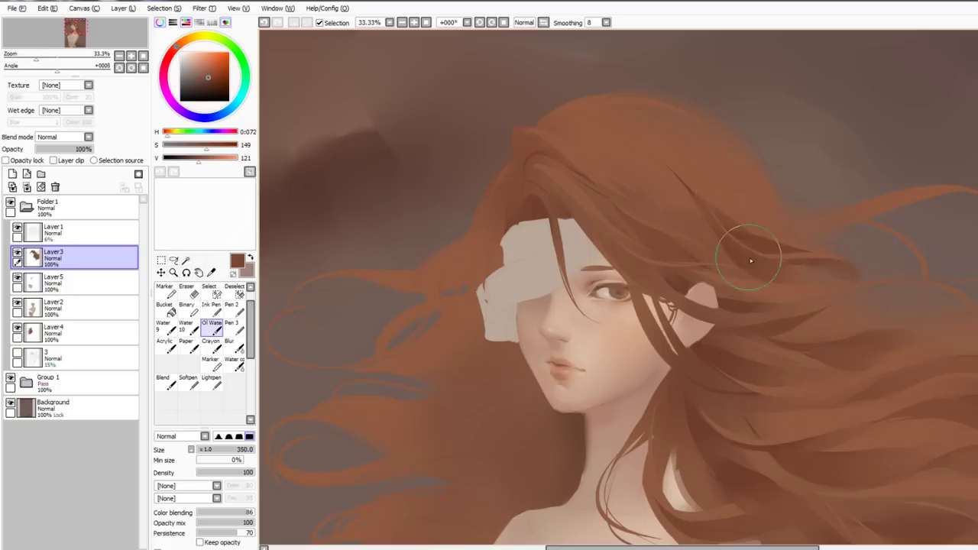
Sample a mid-brown and paint strands across the crown above the parting, alternating the Ink Pen with Oil Water blending
key(n)
right_click(661, 219)
drag(636, 199, 659, 257)
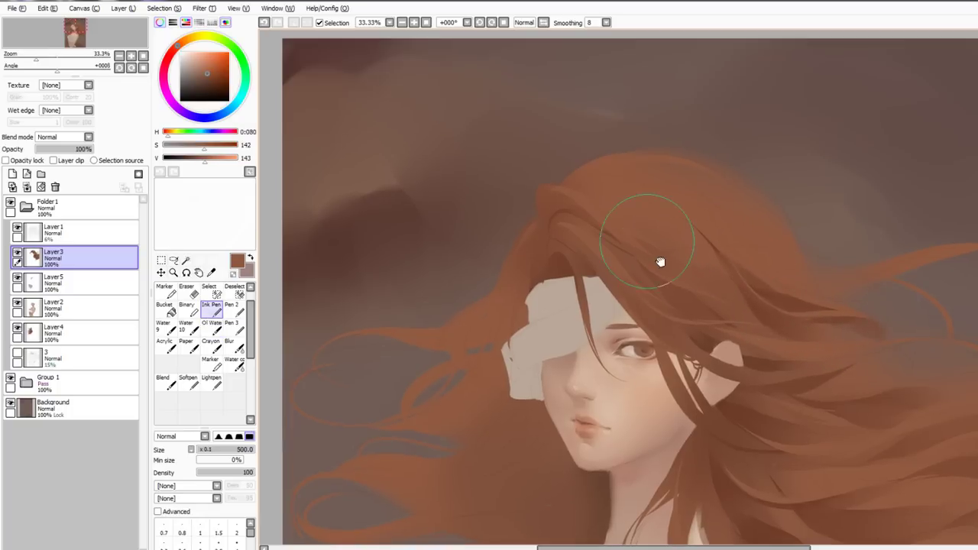
key(b)
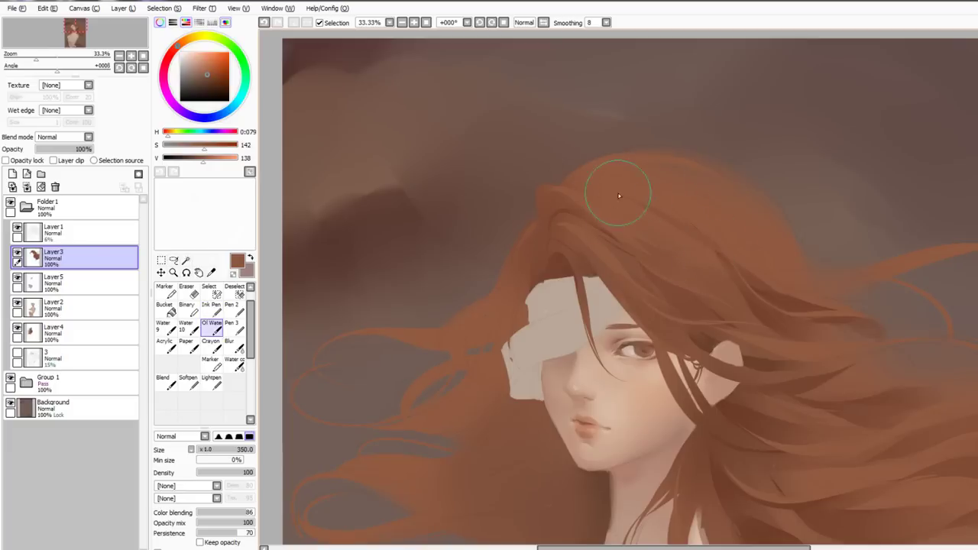
key(n)
mouse_move(594, 188)
mouse_down()
mouse_move(658, 165)
mouse_move(697, 173)
mouse_up()
key(b)
key(n)
Paint strands down the back of the crown and extend a sampled dark brown strand into the upper flyaway hair
drag(722, 261, 797, 303)
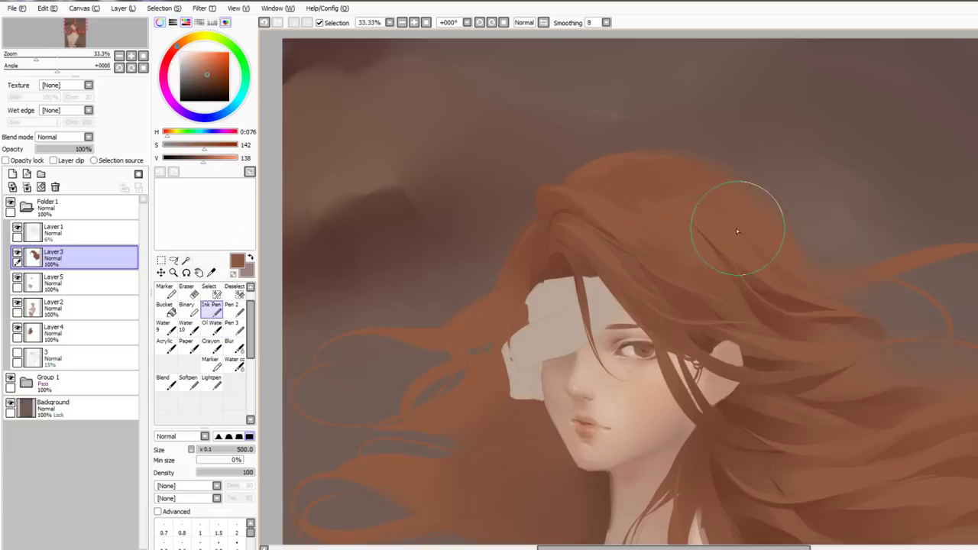
right_click(782, 277)
drag(770, 266, 885, 269)
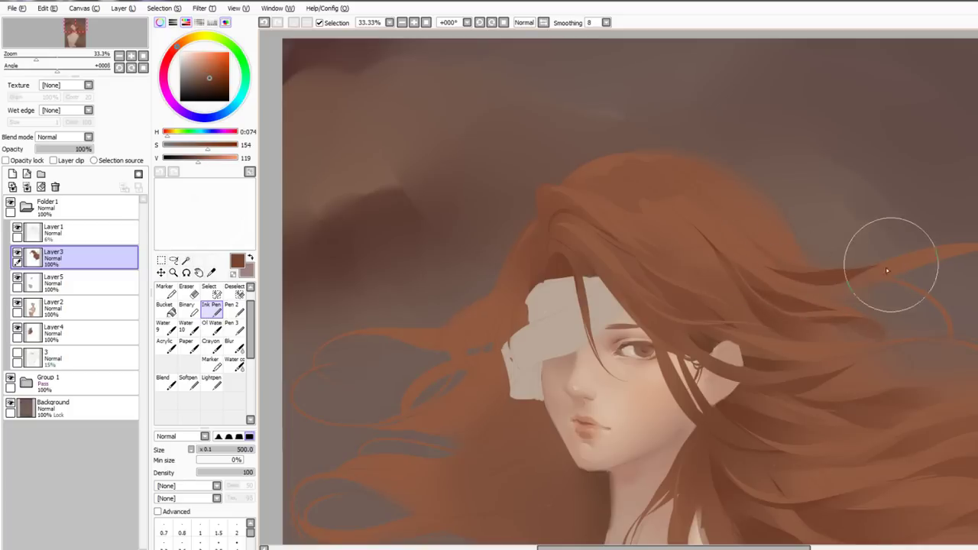
Sample a mid-brown and refine the strands at the back of the crown, alternating the Ink Pen with Oil Water blending
key(b)
alt+click(852, 256)
key(n)
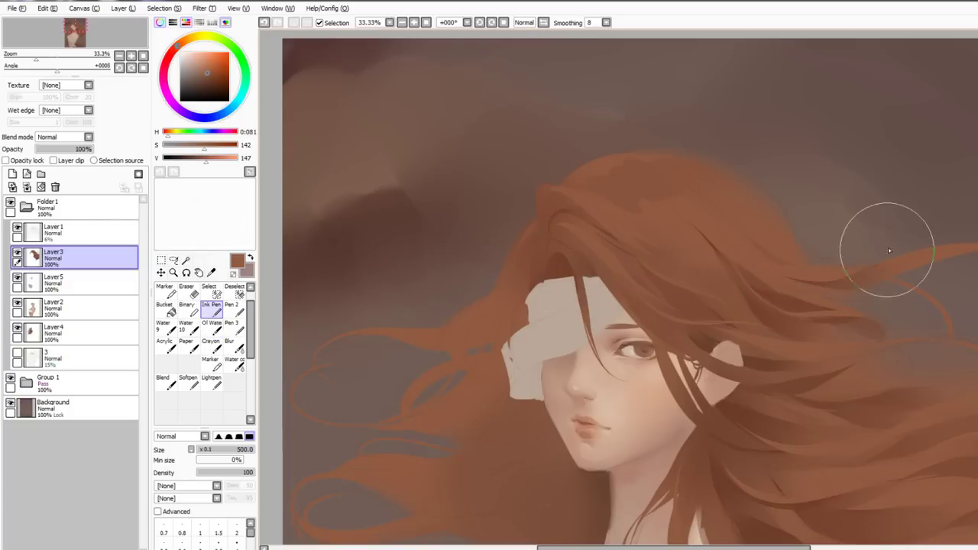
key(b)
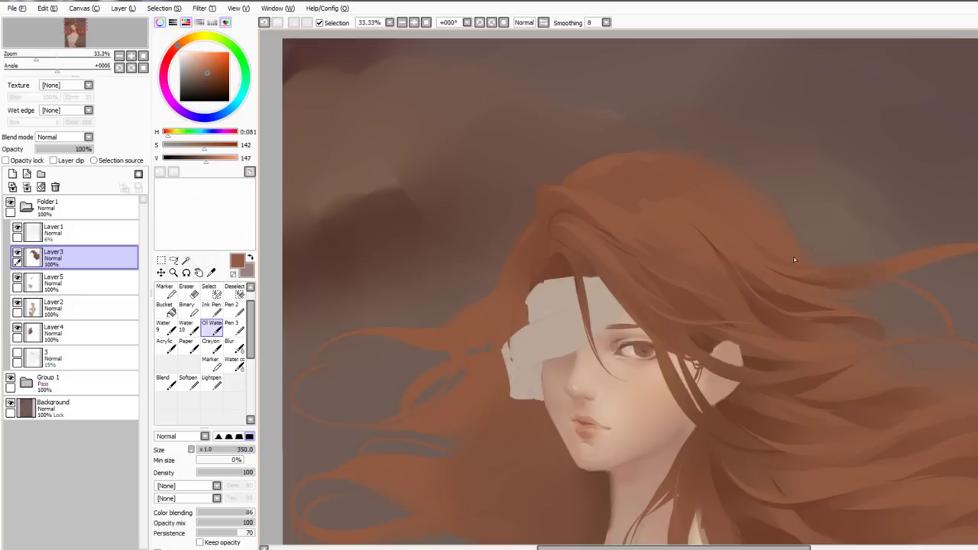
key(n)
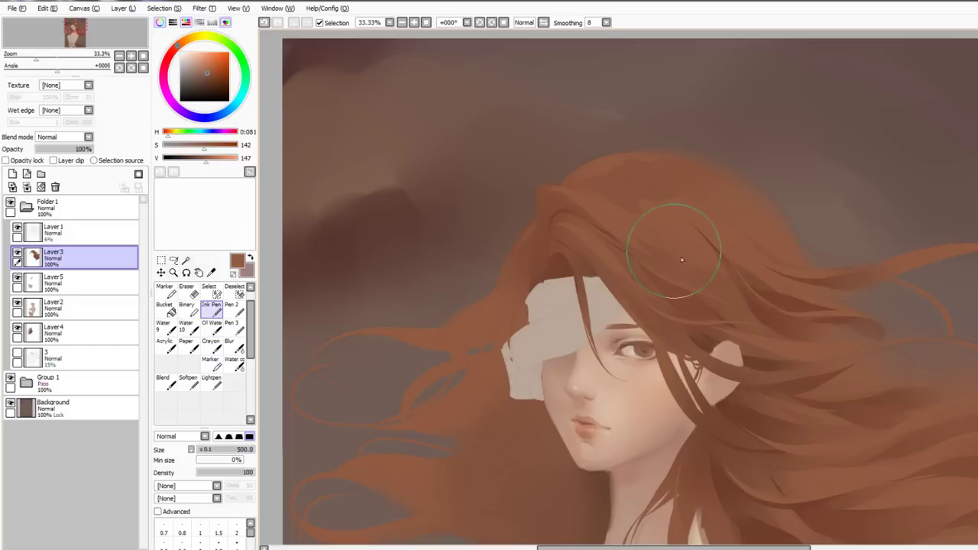
Repaint the thin strands falling in front of the ear with the Ink Pen, trimming their edges with the Eraser
drag(761, 293, 654, 205)
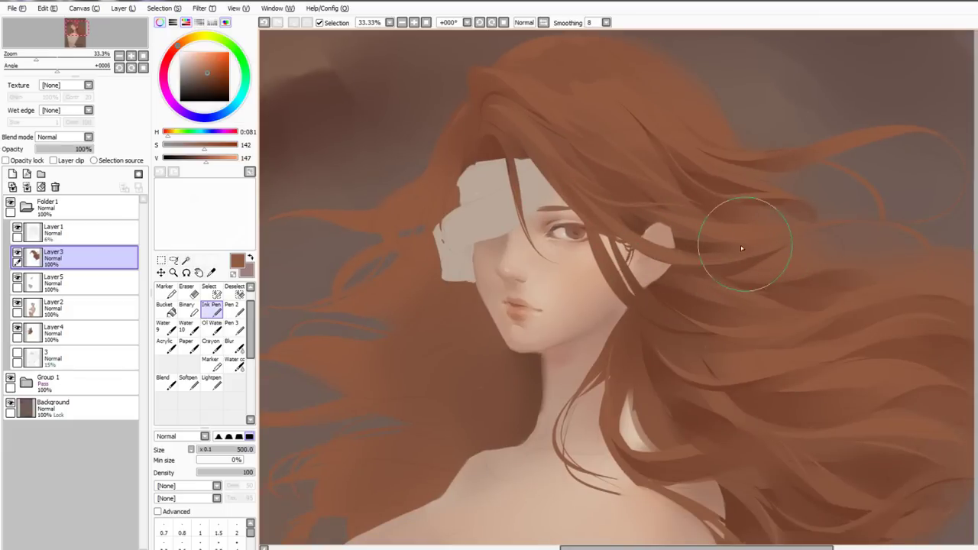
key(b)
key(n)
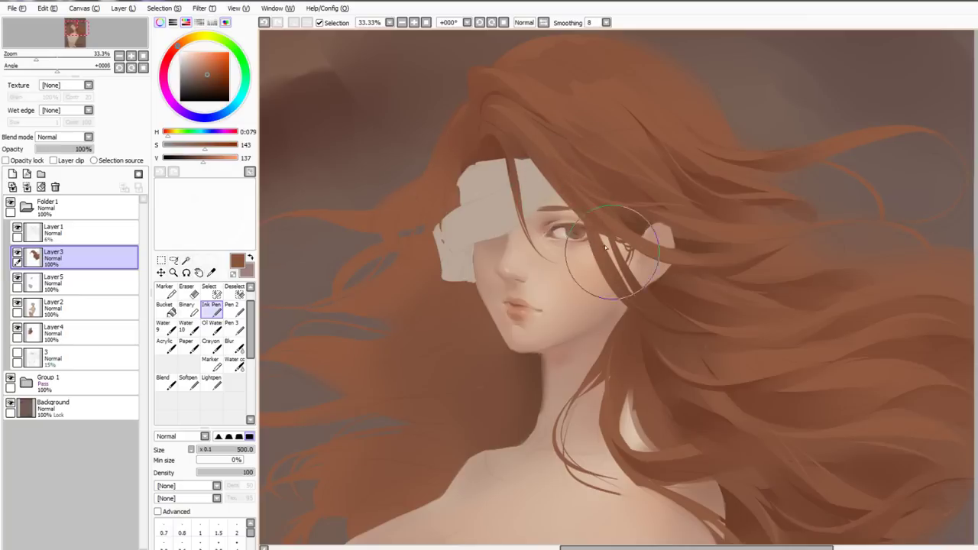
key(e)
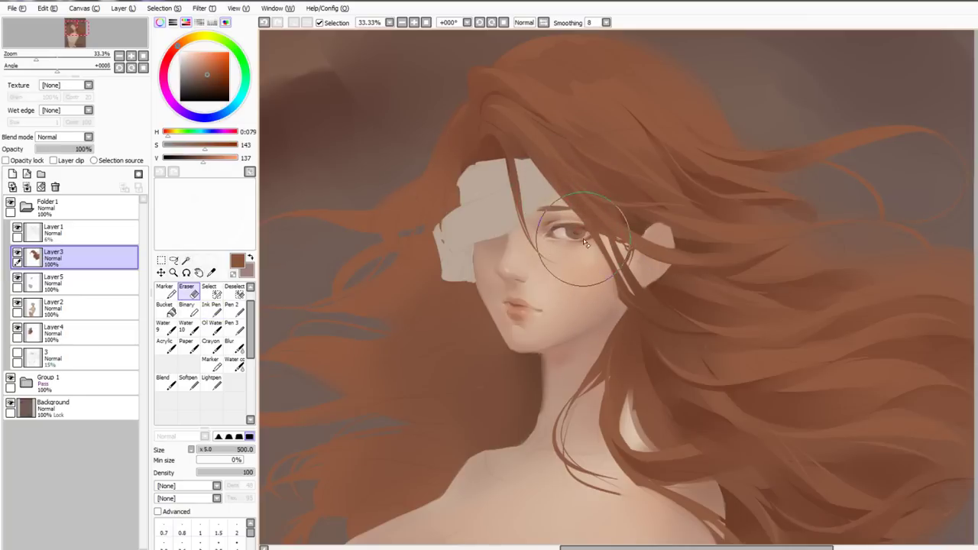
key(n)
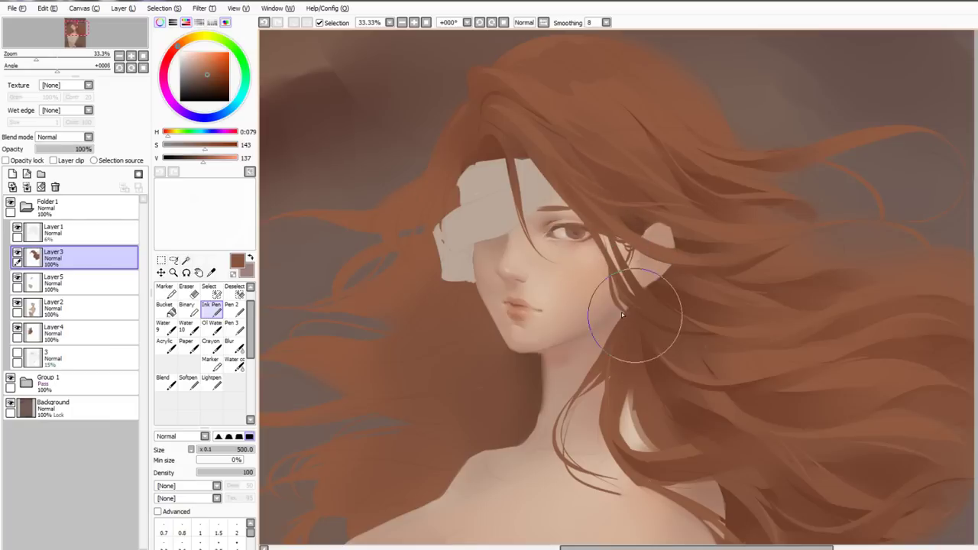
drag(587, 225, 636, 300)
key(c)
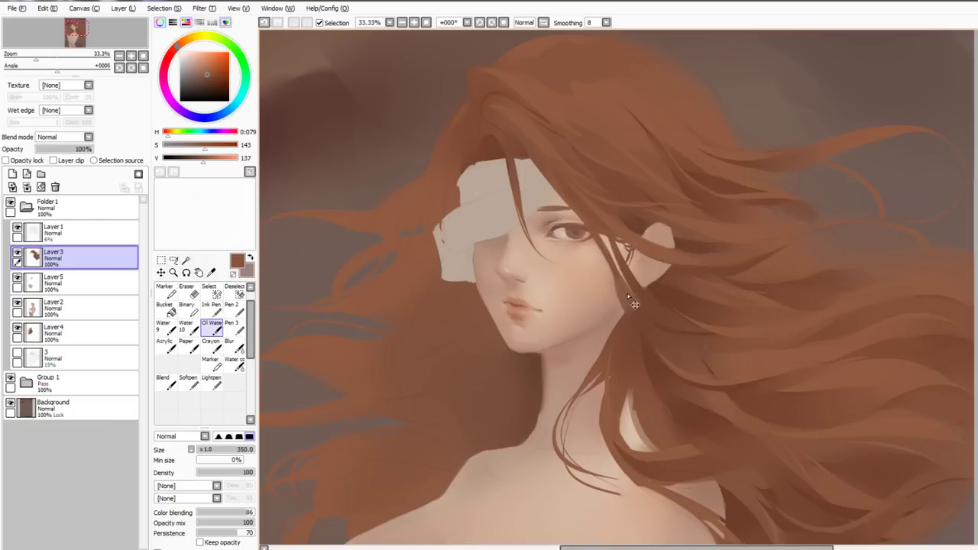
Paint lighter brown strands in the hair just below the ear and soften them with Oil Water
key(n)
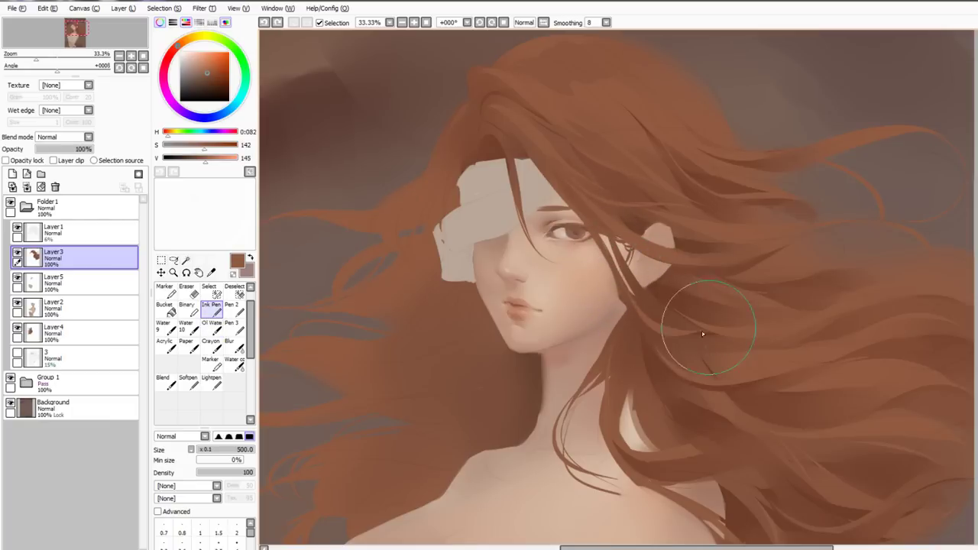
key(c)
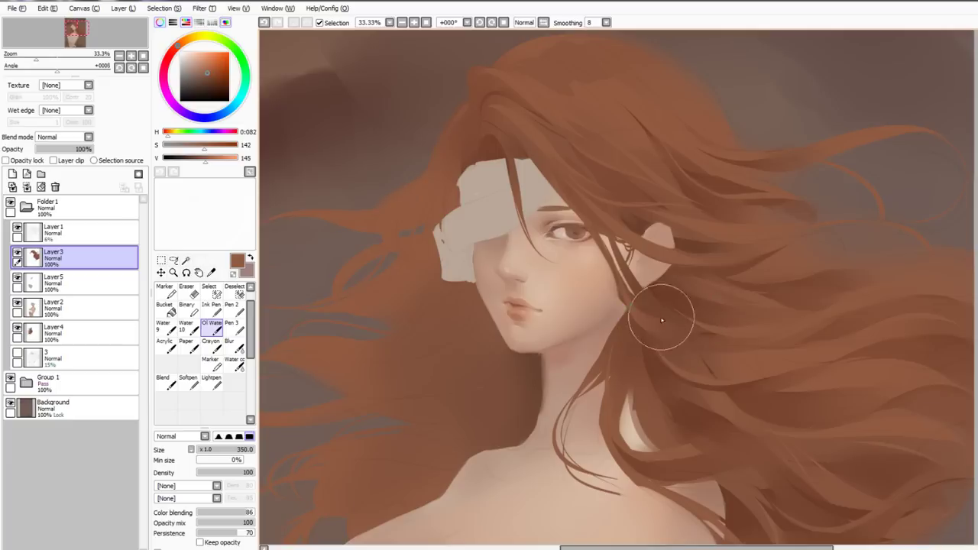
key(n)
key(ctrl+z)
key(b)
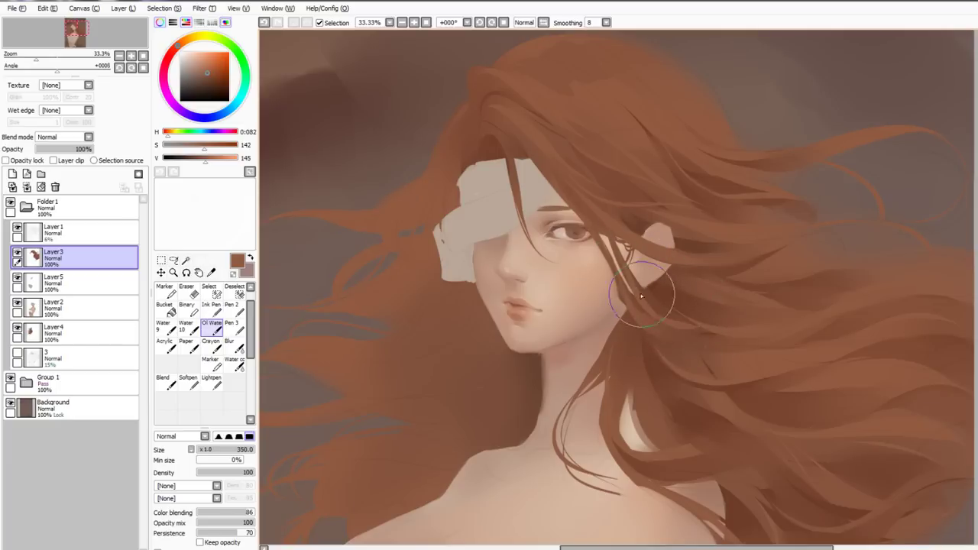
key(n)
key(b)
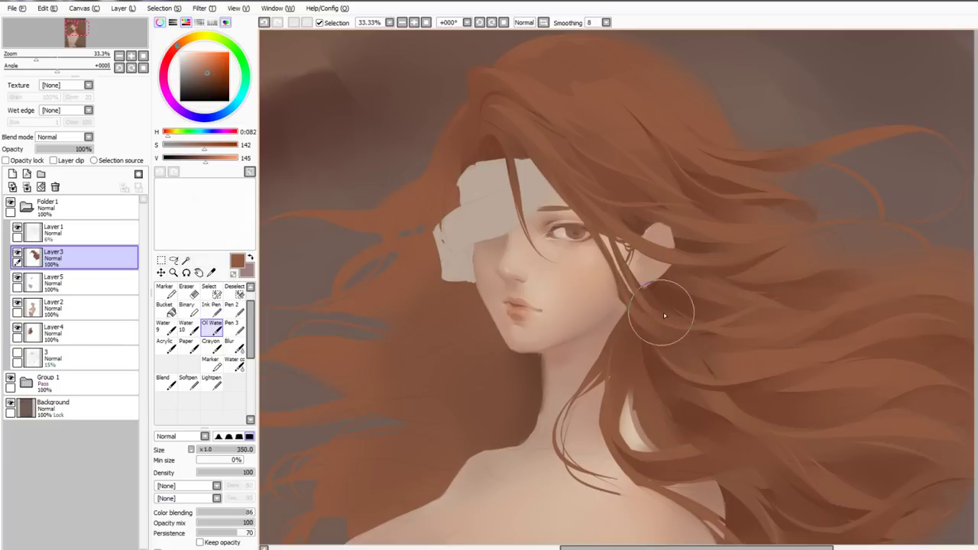
key(n)
Sample a dark brown and refine the strands along the neck, cleaning edges with the Eraser and blending with Oil Water
drag(645, 341, 641, 318)
alt+click(647, 334)
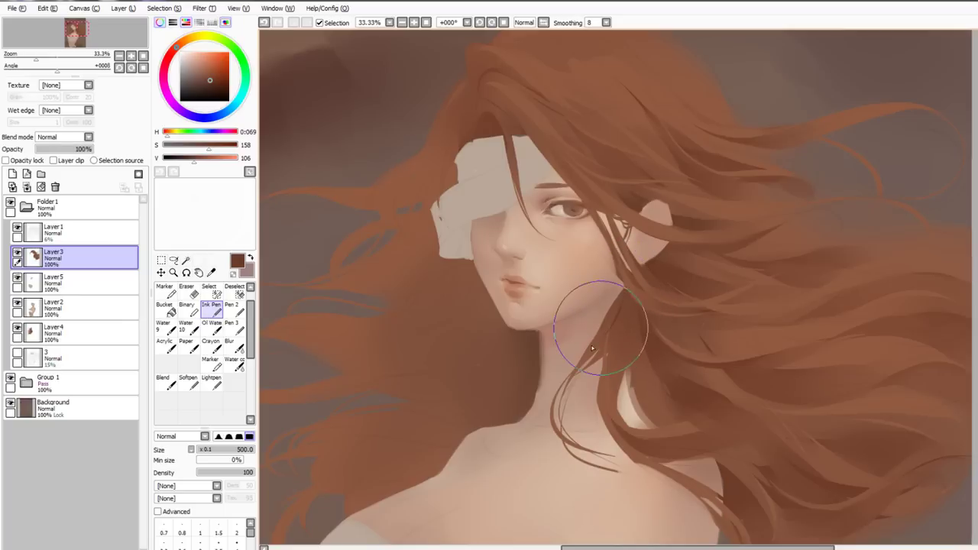
key(e)
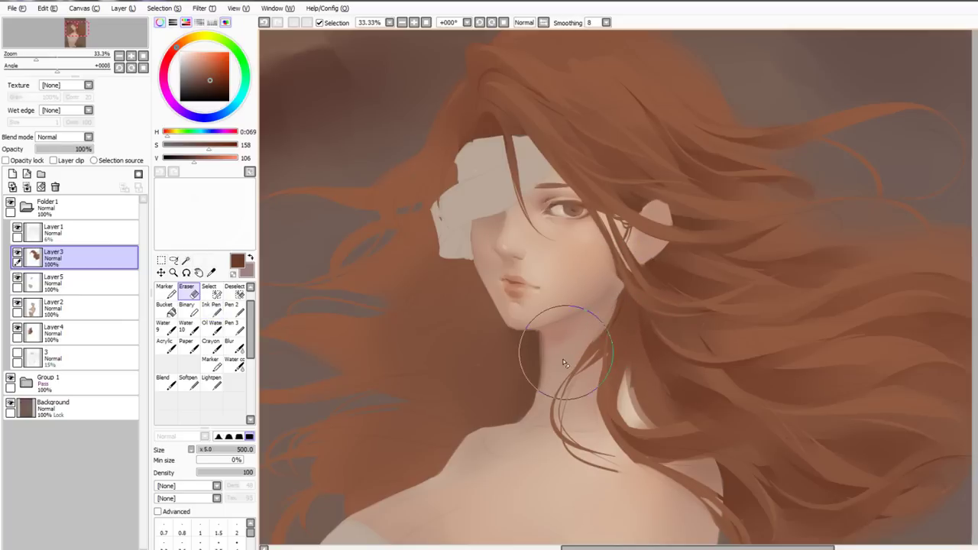
key(n)
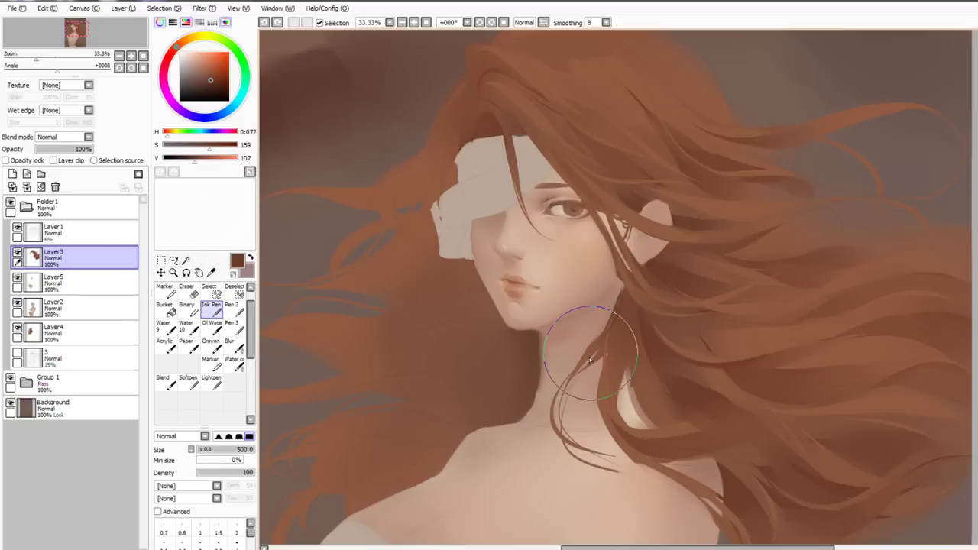
key(w)
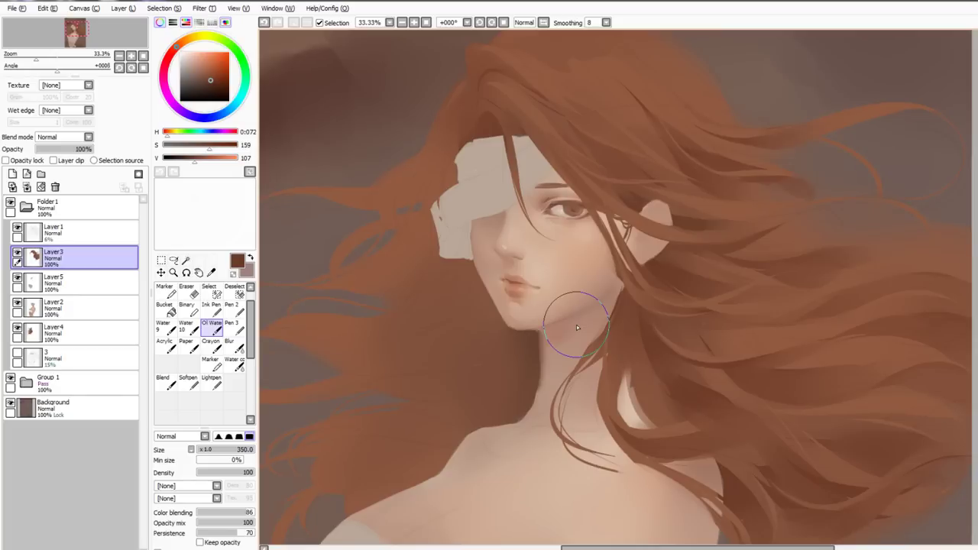
Paint strands sweeping from the neck over the back of the shoulder with the Ink Pen, using dark and mid-browns sampled from the hair
key(Page_Down)
drag(669, 304, 627, 264)
key(n)
right_click(624, 281)
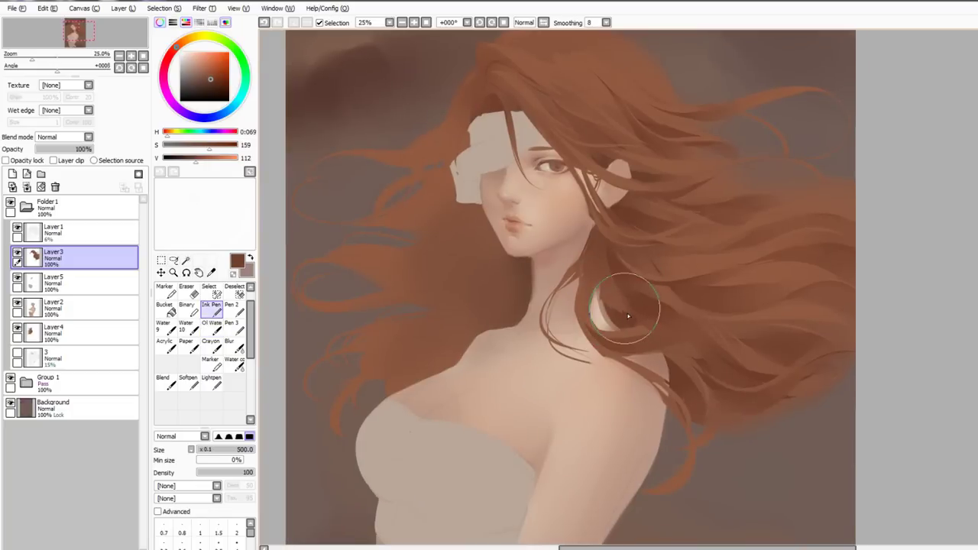
key(c)
alt+click(619, 319)
key(n)
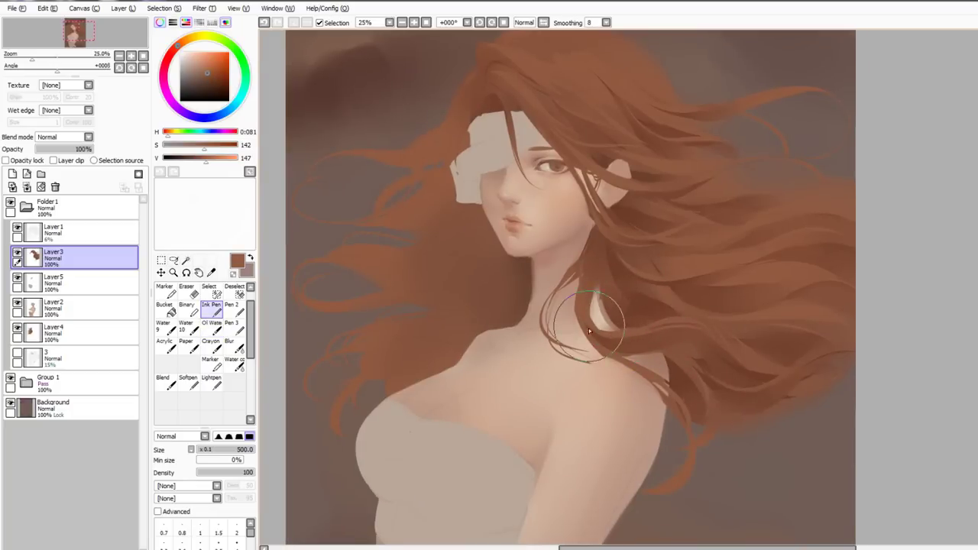
alt+click(606, 344)
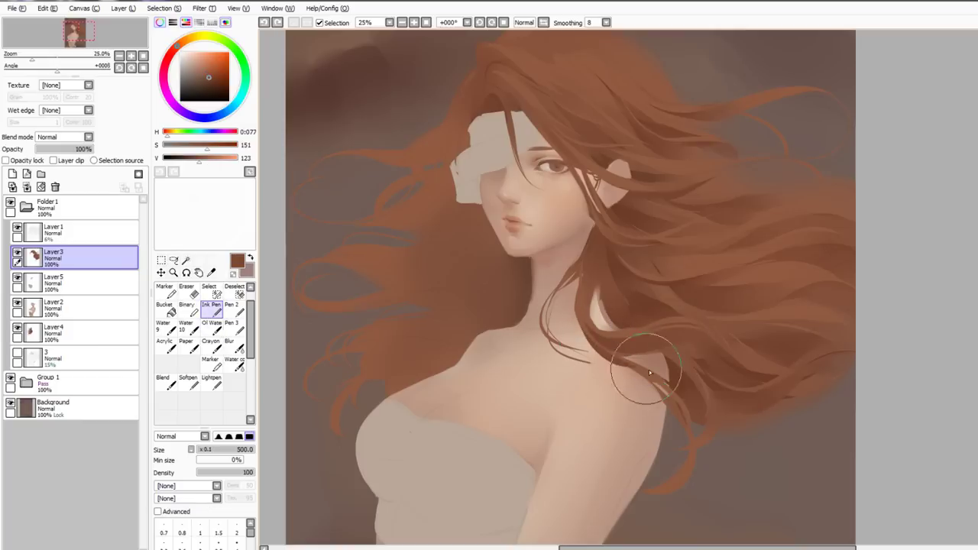
Blend the trailing hair behind the shoulder with Oil Water and add strands through it in a sampled lighter brown
key(b)
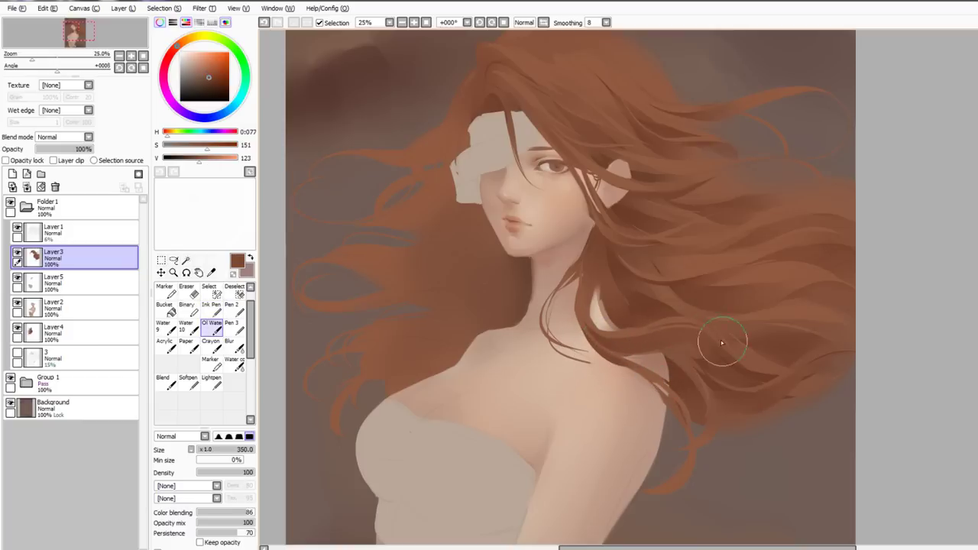
alt+click(722, 355)
key(n)
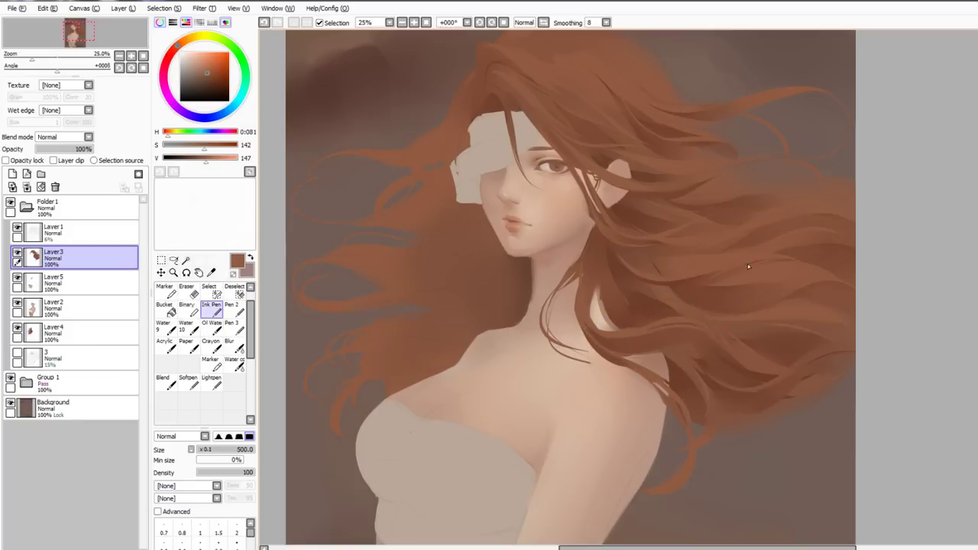
mouse_move(666, 285)
mouse_down()
mouse_move(690, 289)
mouse_move(733, 276)
mouse_up()
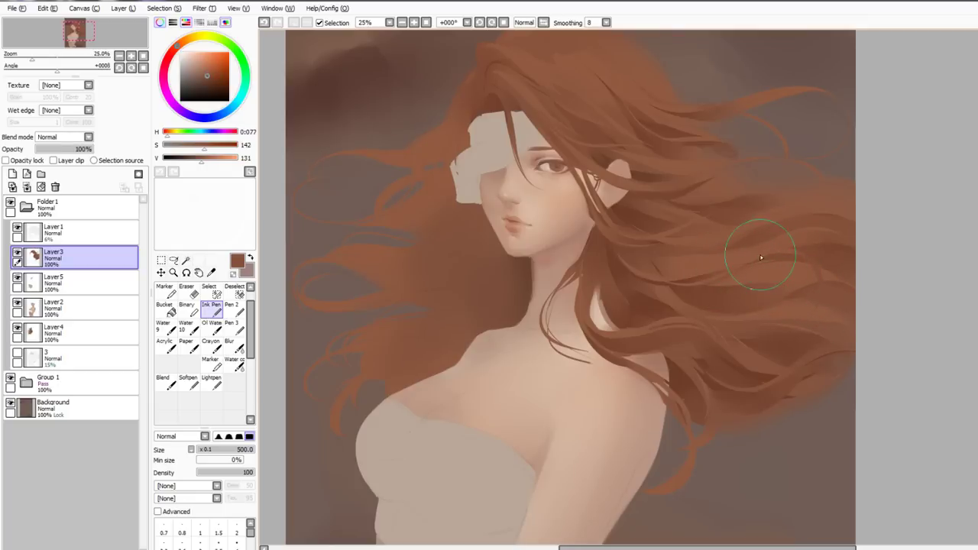
scroll(789, 204, down, 1)
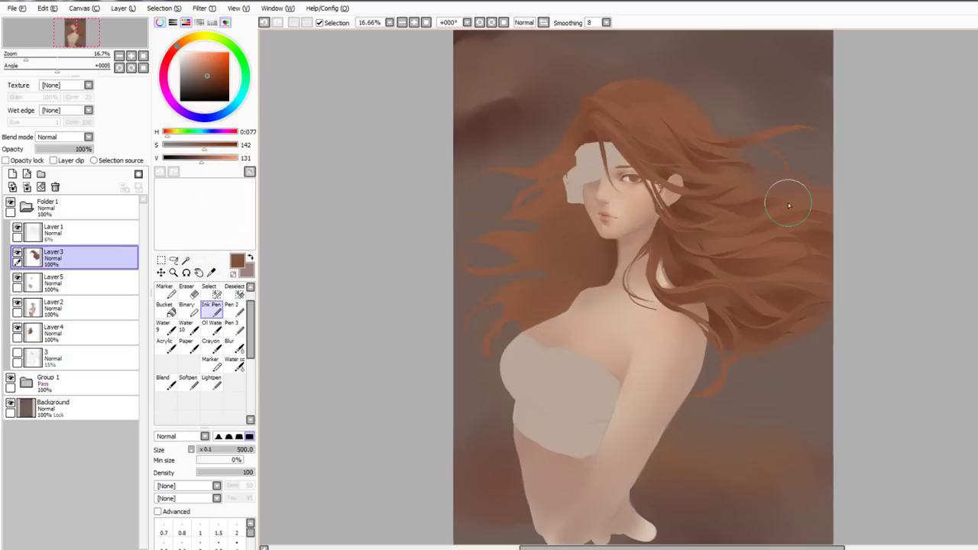
scroll(789, 204, up, 1)
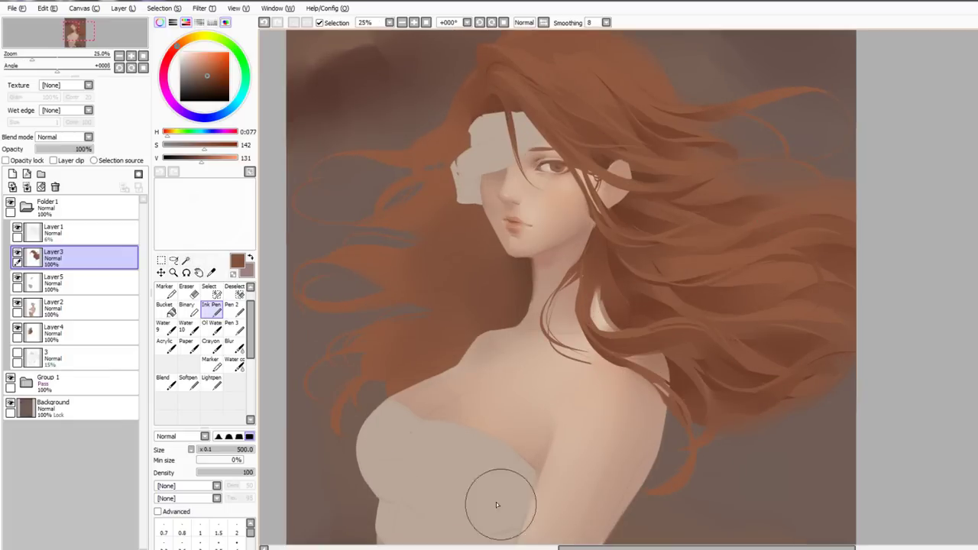
Make Layer4 active and load its painted area as a selection with the outline hidden
click(34, 336)
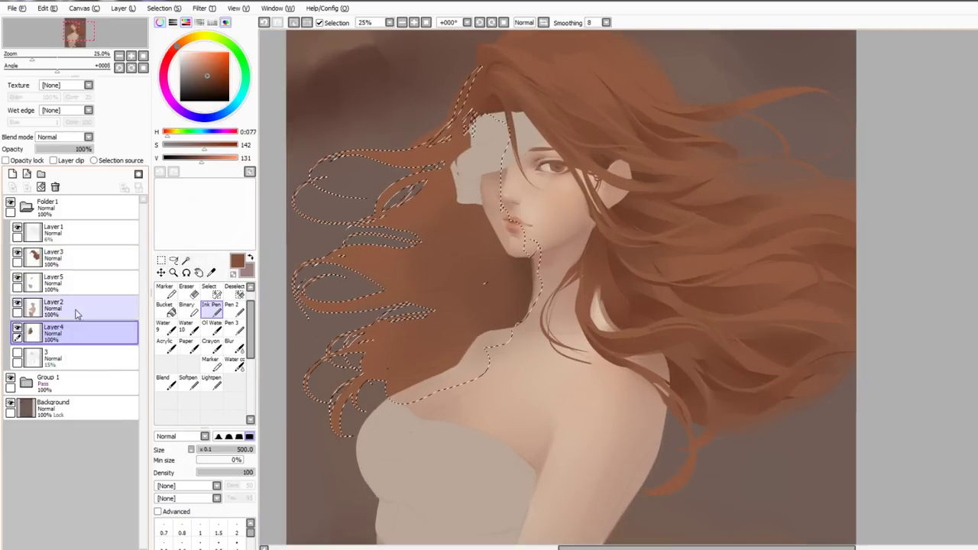
key(ctrl+d)
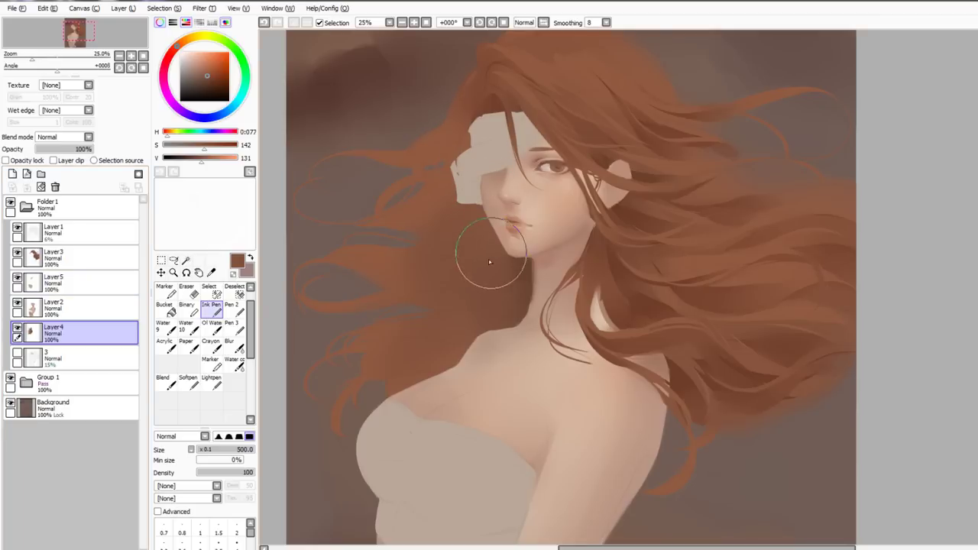
mouse_move(497, 265)
mouse_down()
mouse_move(472, 278)
mouse_move(482, 284)
mouse_move(474, 291)
mouse_move(503, 272)
mouse_up()
key(ctrl+z)
key(c)
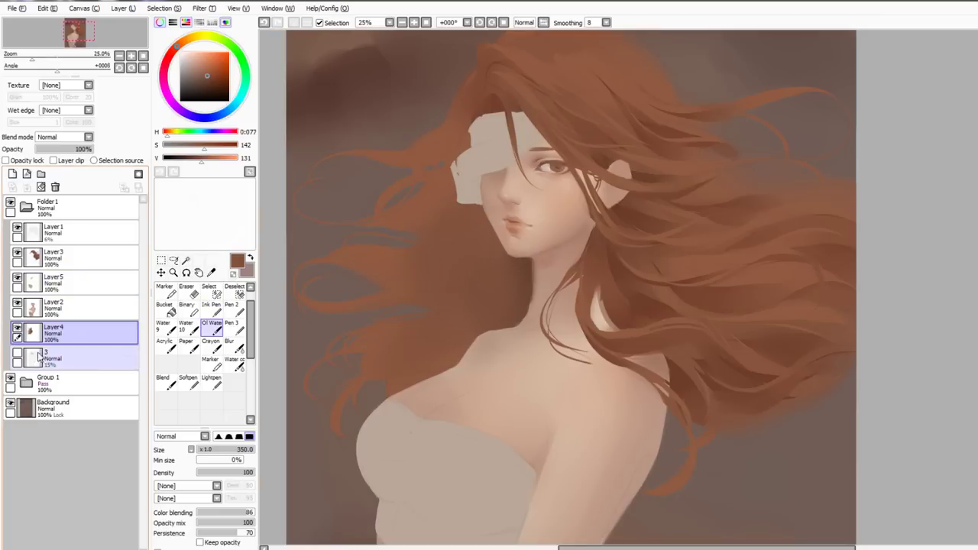
ctrl+click(81, 328)
key(n)
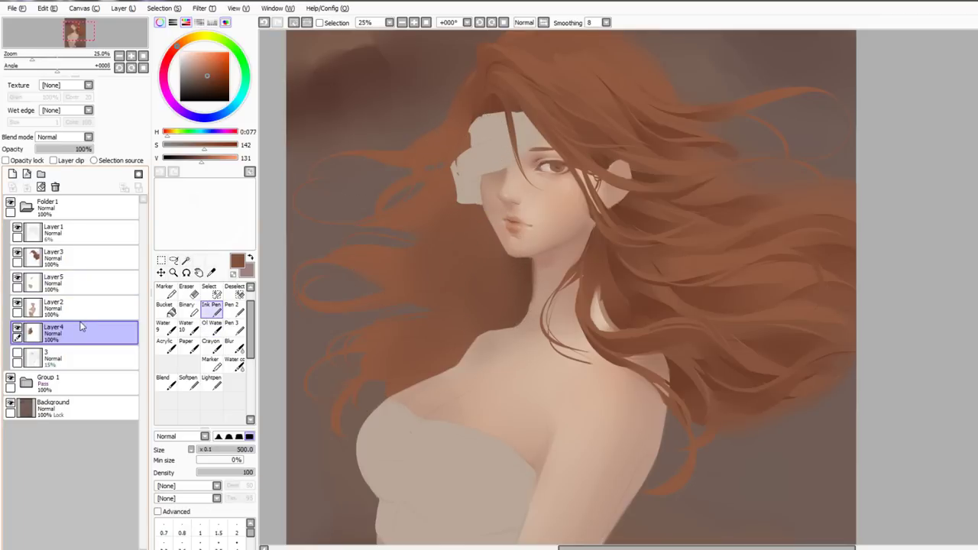
Sample a dark brown and start shadow strands in the far-side hair below the chin, undoing unwanted strokes and blending with Oil Water
alt+click(633, 219)
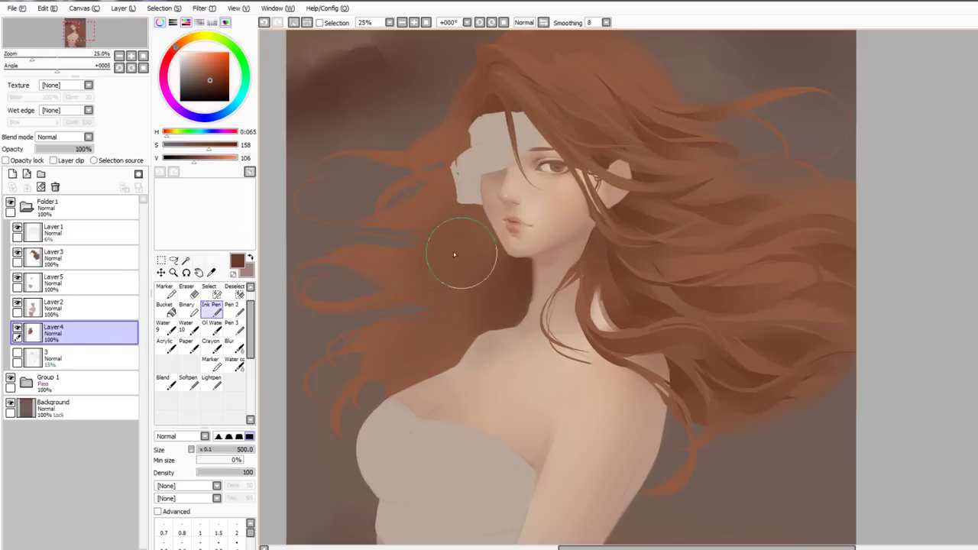
mouse_move(509, 279)
mouse_down()
mouse_move(455, 312)
mouse_move(421, 308)
mouse_move(465, 313)
mouse_move(504, 299)
mouse_up()
key(ctrl+z)
key(ctrl+z)
key(c)
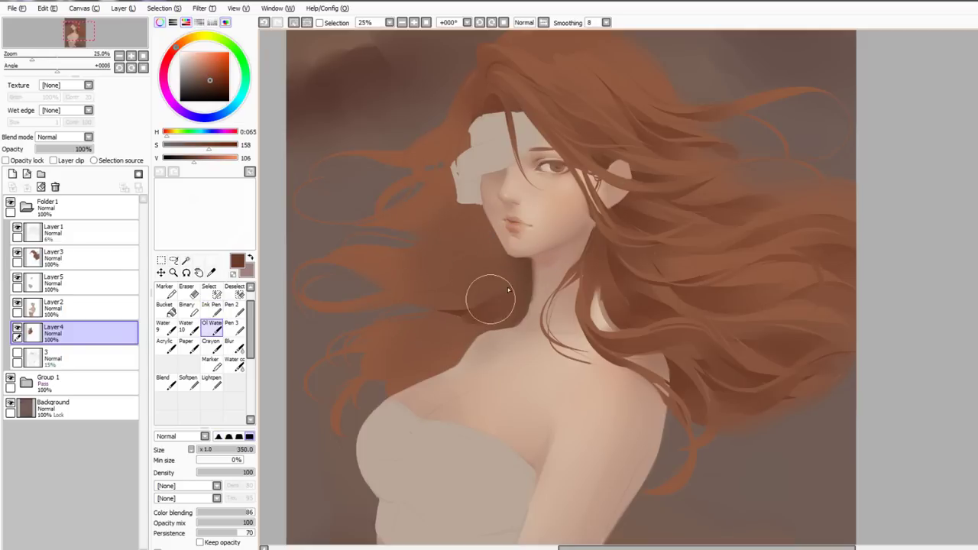
Paint dark strands through the far-side hair just above the shoulder and blend them with Oil Water
key(n)
mouse_move(373, 337)
mouse_down()
mouse_move(412, 344)
mouse_move(375, 377)
mouse_move(382, 350)
mouse_move(368, 372)
mouse_move(379, 349)
mouse_move(454, 350)
mouse_move(475, 340)
mouse_move(458, 351)
mouse_move(476, 350)
mouse_move(434, 327)
mouse_move(479, 329)
mouse_up()
key(n)
key(n)
key(n)
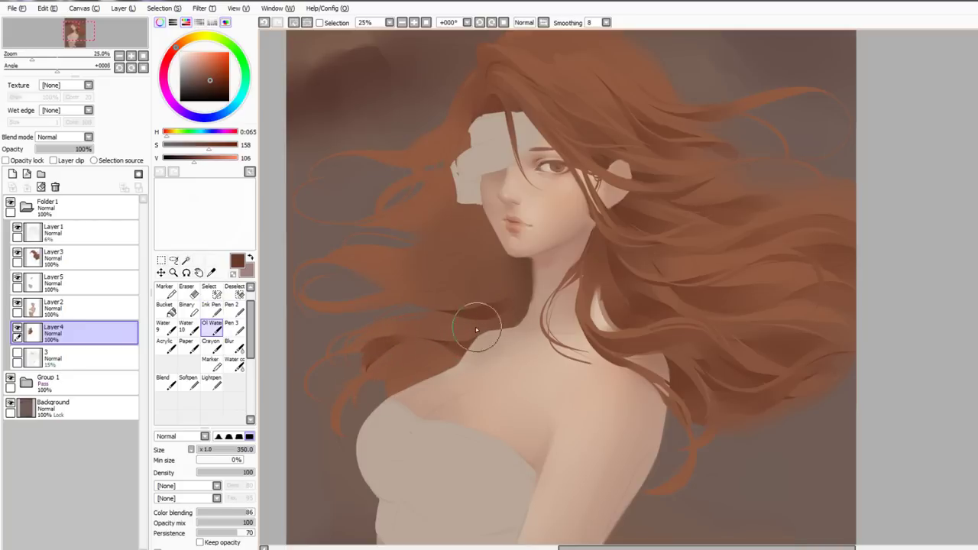
Paint dark strands along the far shoulder above the chest and out into the lower curls, blending between strokes
key(n)
drag(399, 394, 453, 373)
key(n)
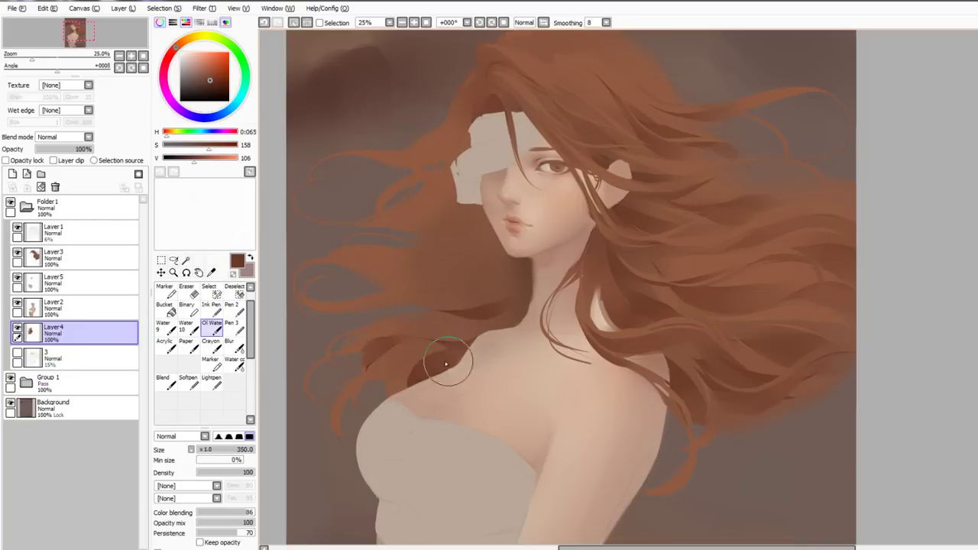
key(n)
mouse_move(389, 382)
mouse_down()
mouse_move(446, 361)
mouse_move(414, 355)
mouse_move(435, 348)
mouse_move(427, 343)
mouse_move(395, 371)
mouse_move(407, 346)
mouse_move(432, 346)
mouse_up()
key(n)
key(n)
key(n)
key(b)
drag(340, 407, 388, 374)
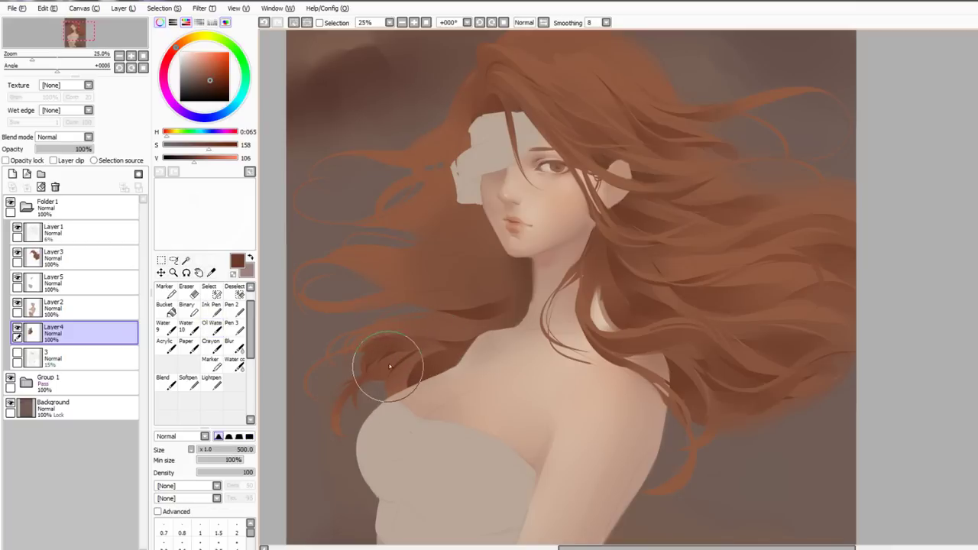
key(b)
Paint a dark strand in the far-side hair beside the neck and blend it with Oil Water
key(n)
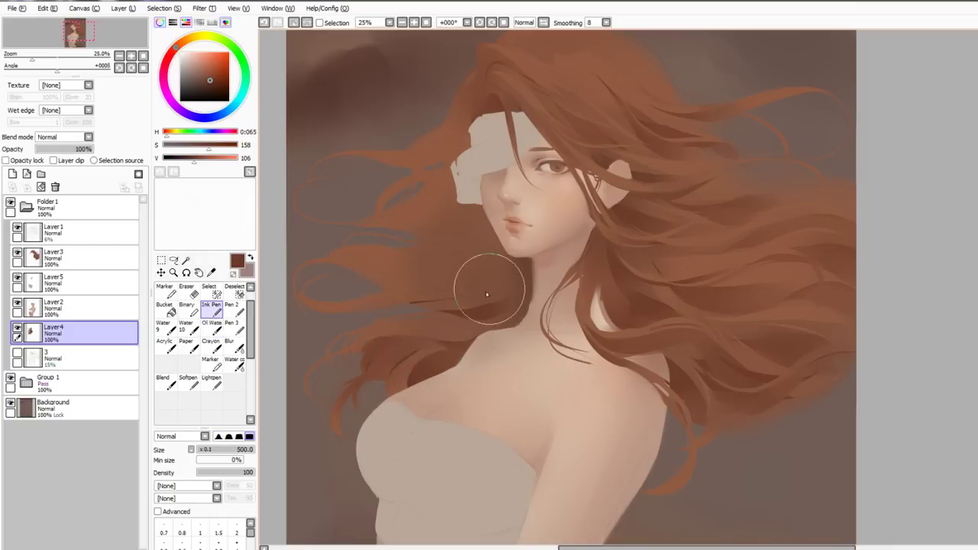
key(ctrl+z)
mouse_move(487, 291)
mouse_down()
mouse_move(513, 265)
mouse_move(441, 309)
mouse_up()
key(n)
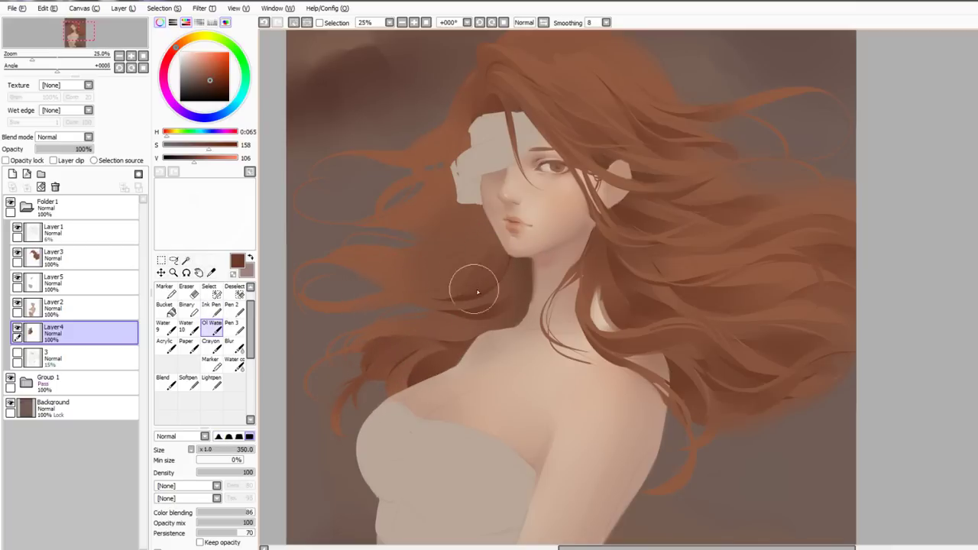
key(n)
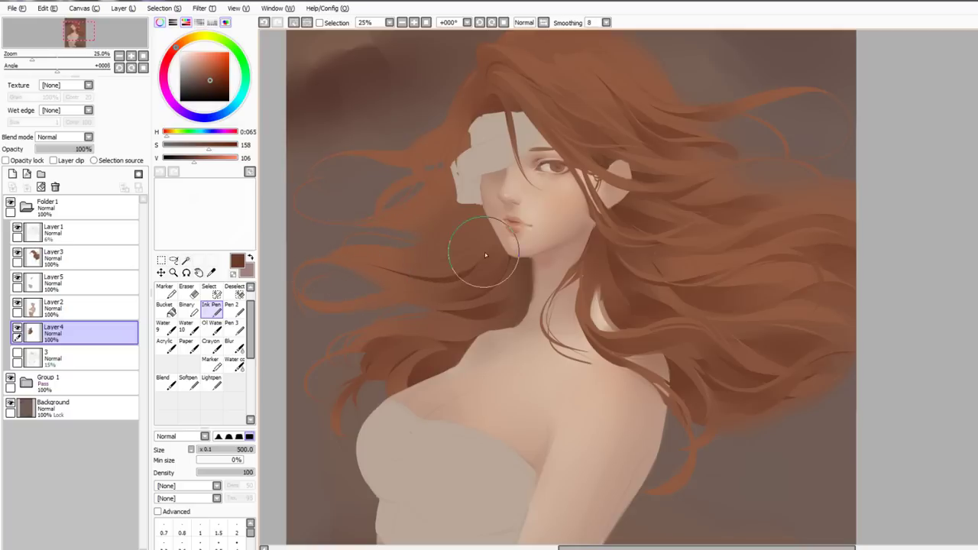
Paint long dark Ink Pen strands through the far-side hair below the jaw, blending between strokes with Oil Water
mouse_move(397, 288)
mouse_down()
mouse_move(455, 283)
mouse_move(472, 265)
mouse_up()
key(n)
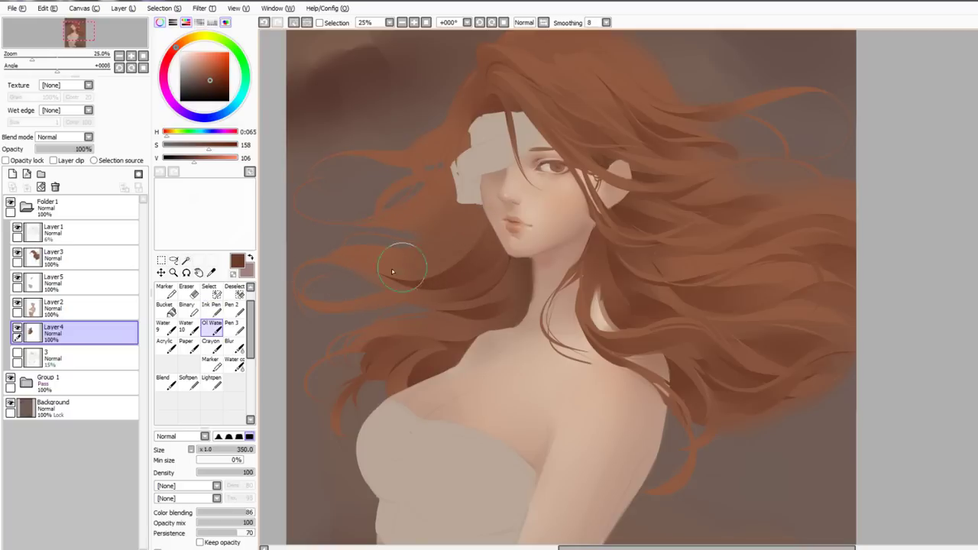
key(n)
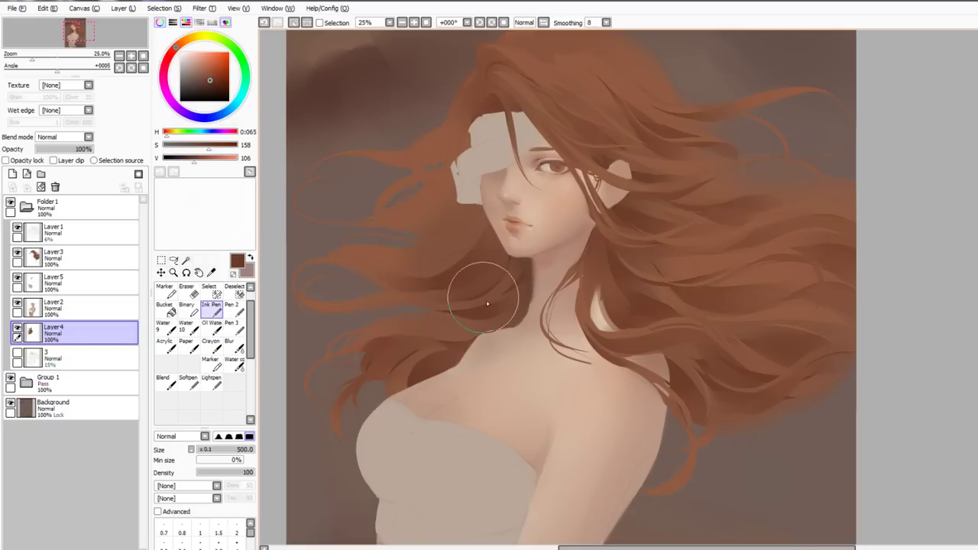
drag(486, 296, 525, 258)
key(n)
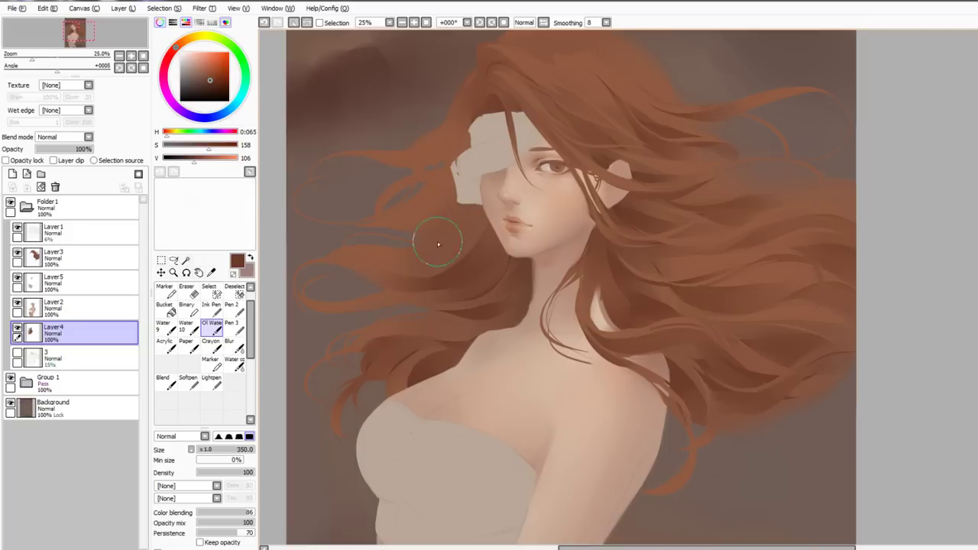
key(n)
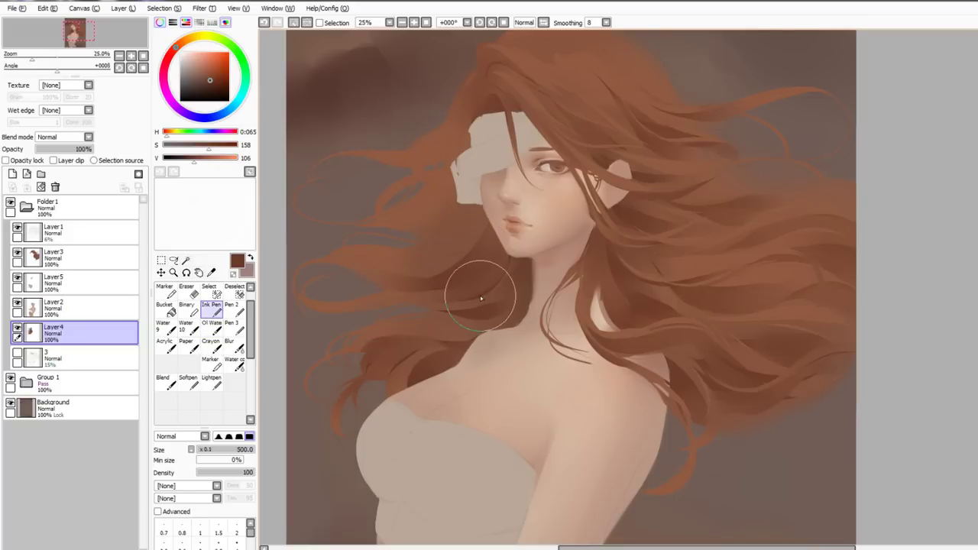
Paint strands in the far-side hair around the jaw, undo the unwanted stroke and continue with a sampled mid brown
drag(480, 298, 524, 327)
drag(496, 225, 444, 258)
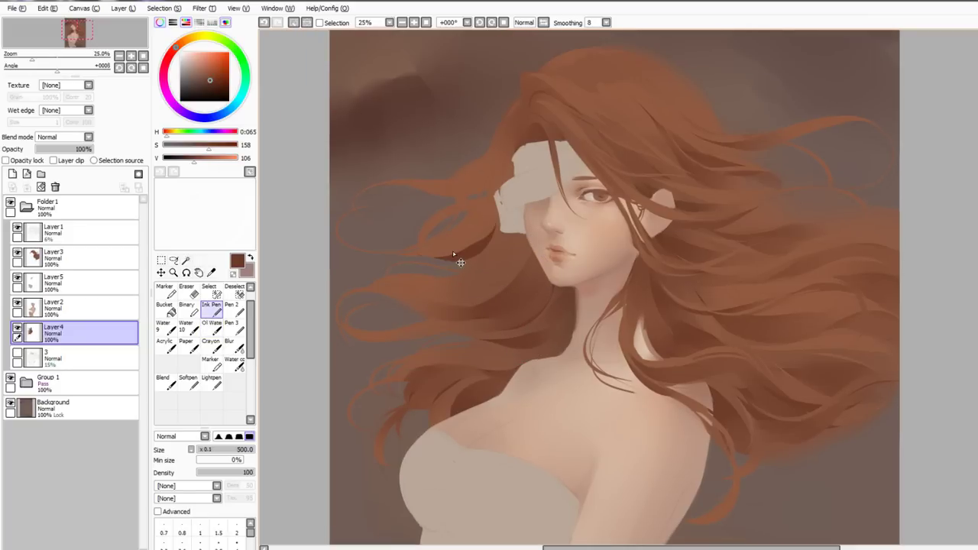
key(ctrl+z)
right_click(752, 241)
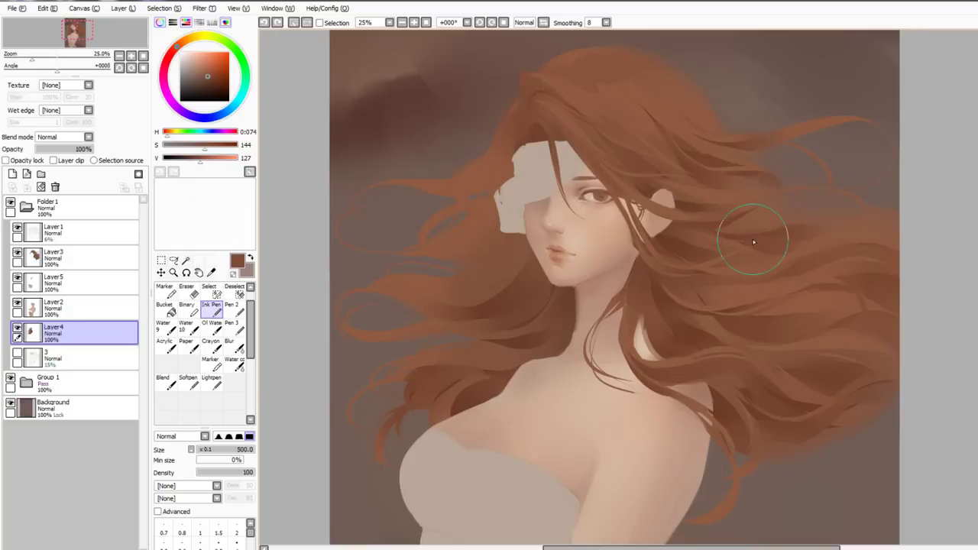
mouse_move(430, 258)
mouse_down()
mouse_move(483, 227)
mouse_move(477, 271)
mouse_up()
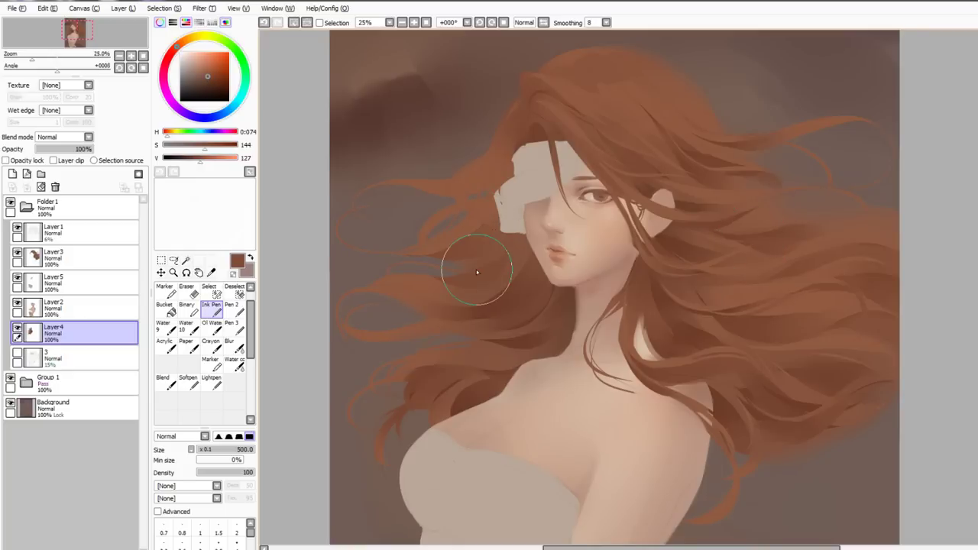
Sample a lighter red-brown and paint light strands beside the far cheek, blending with Oil Water and undoing unwanted strokes
alt+click(442, 274)
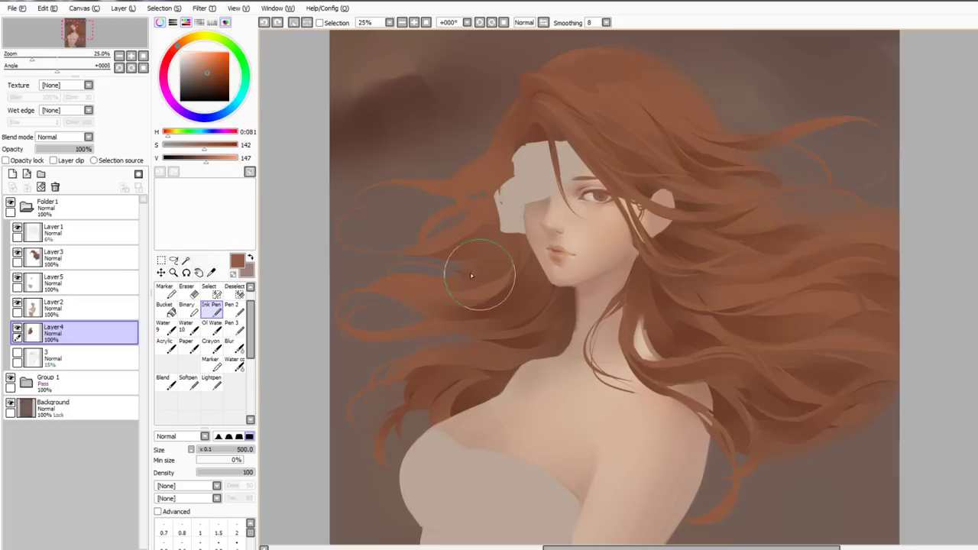
drag(478, 275, 512, 246)
key(v)
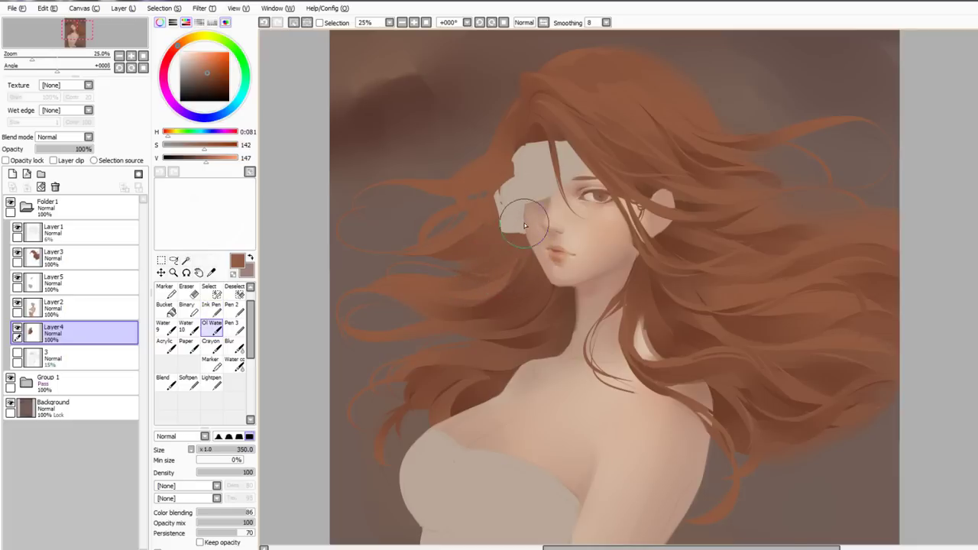
key(ctrl+z)
key(n)
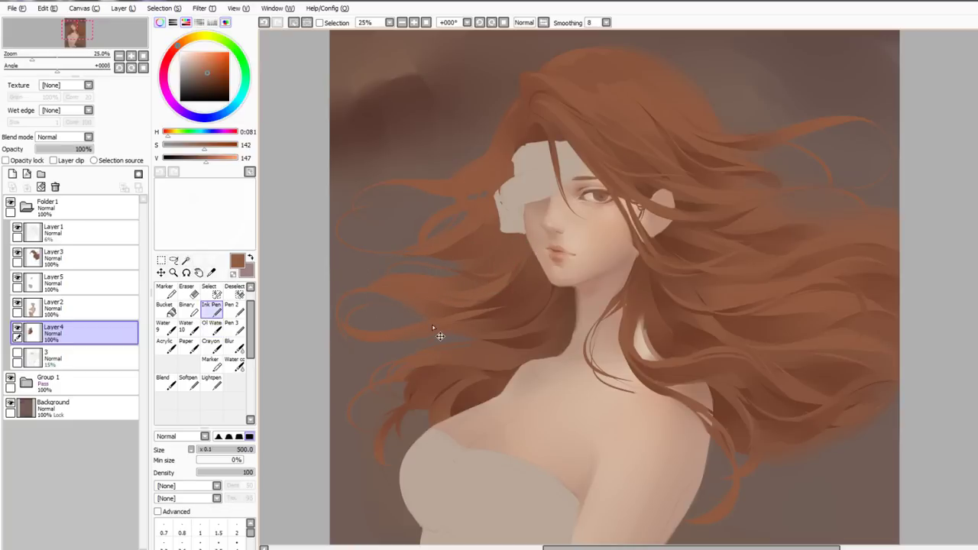
key(ctrl+z)
Sample mid browns and paint strands through the lock level with the neck and beside the covered eye, blending with Oil Water
alt+click(416, 334)
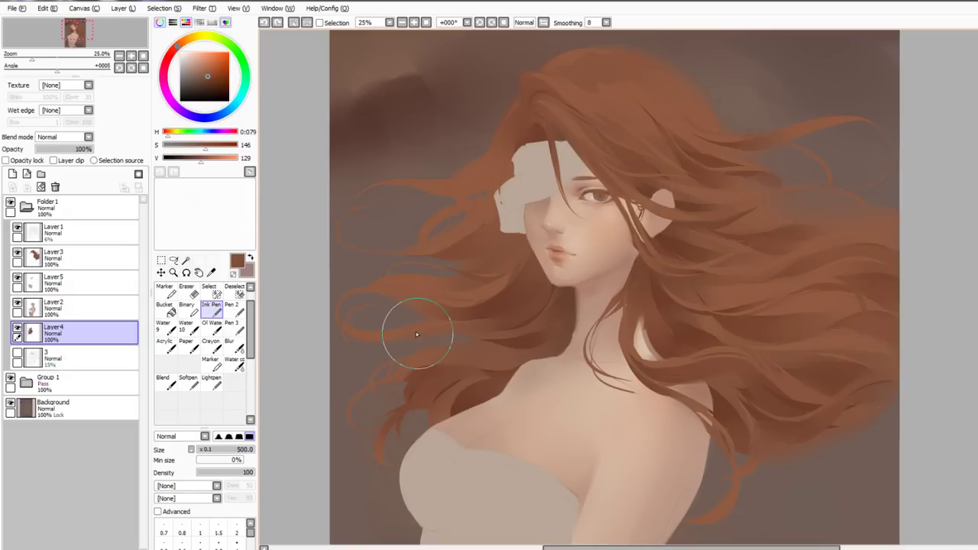
drag(416, 334, 490, 321)
alt+click(501, 318)
key(c)
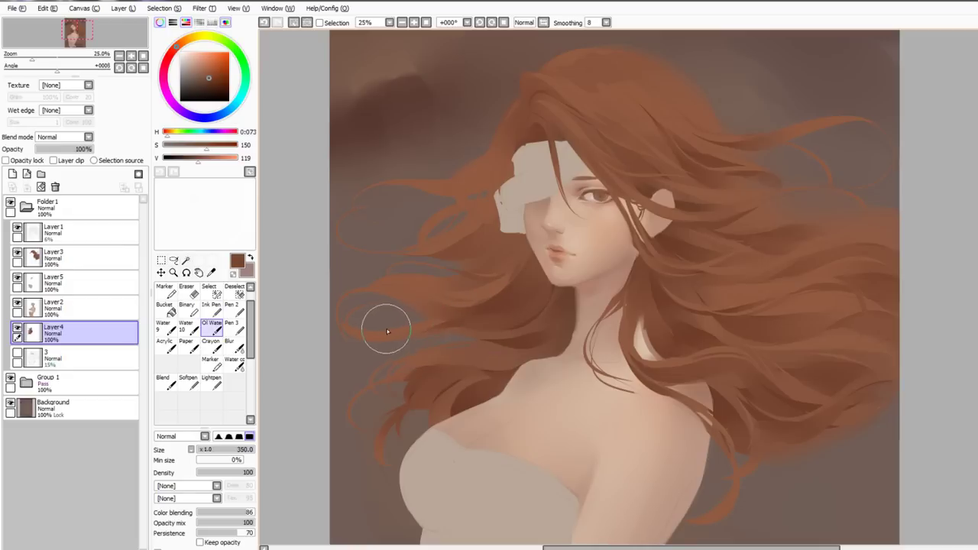
key(n)
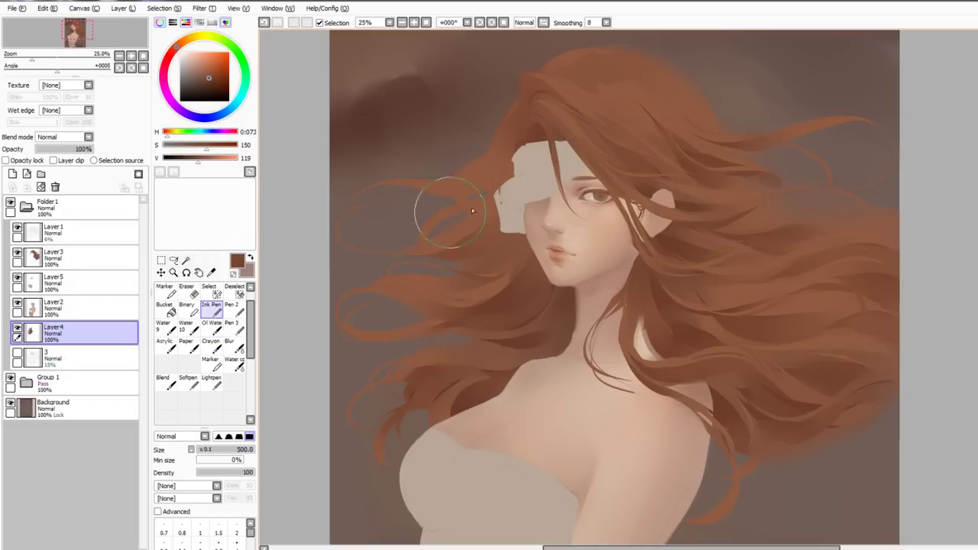
key(c)
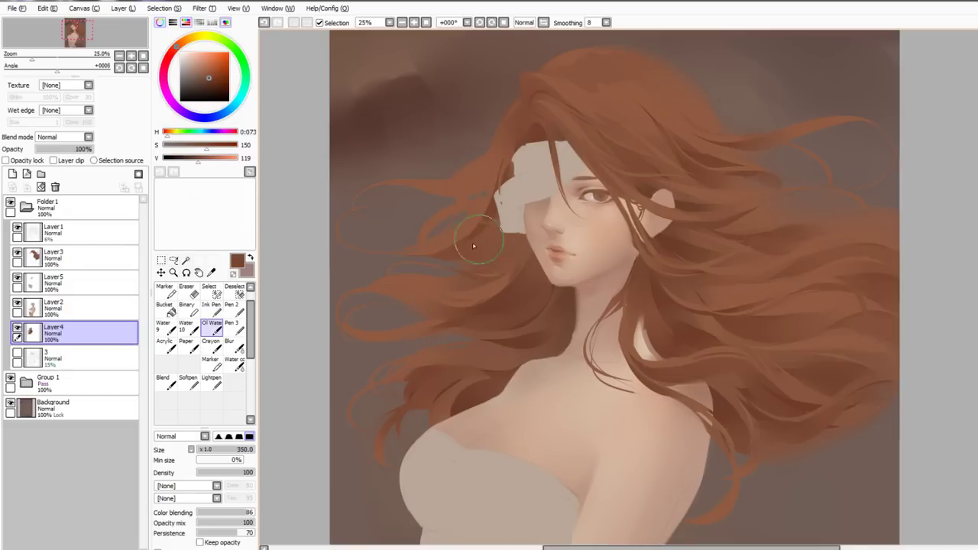
Sample red-browns from the hair and paint wispy strands trailing outward beside the far cheek, finishing with Oil Water blending
key(n)
alt+click(437, 214)
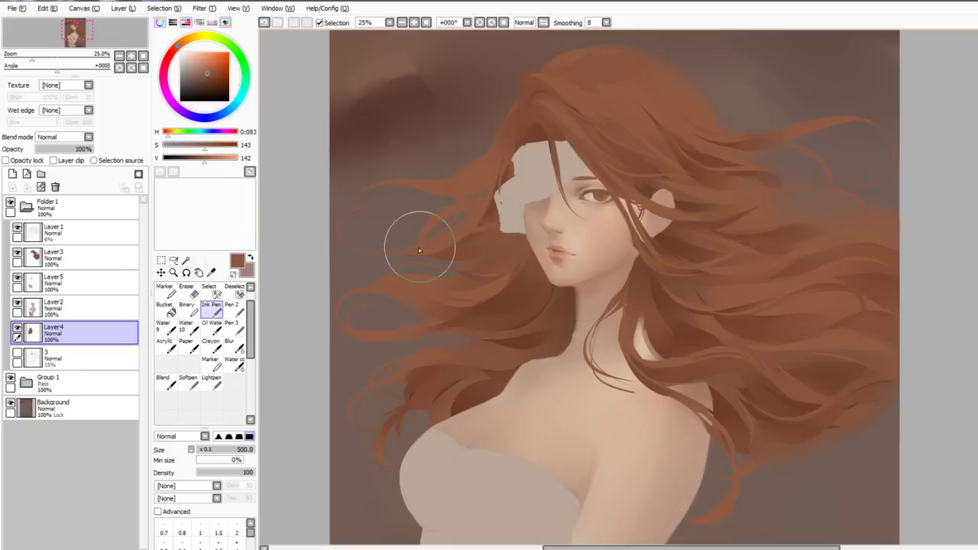
alt+click(442, 240)
drag(400, 251, 490, 241)
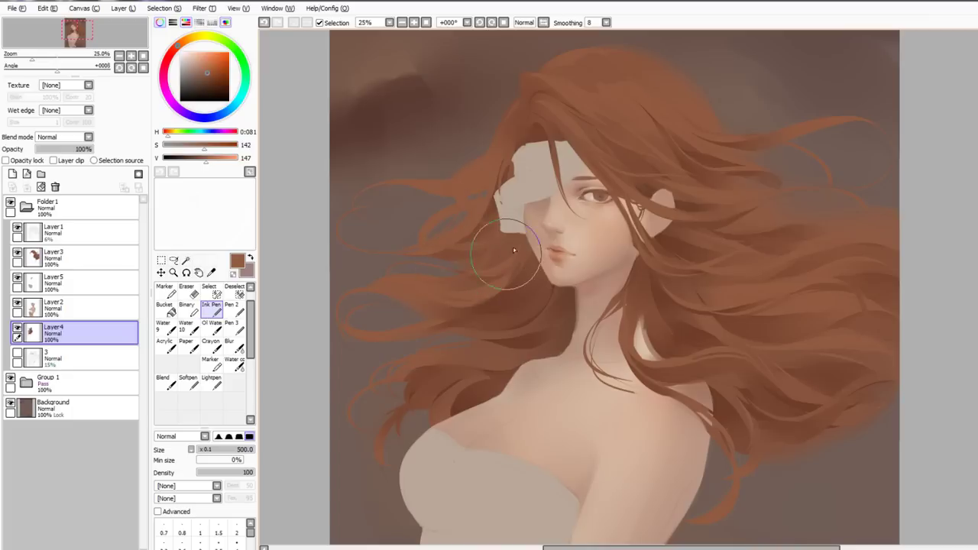
alt+click(431, 248)
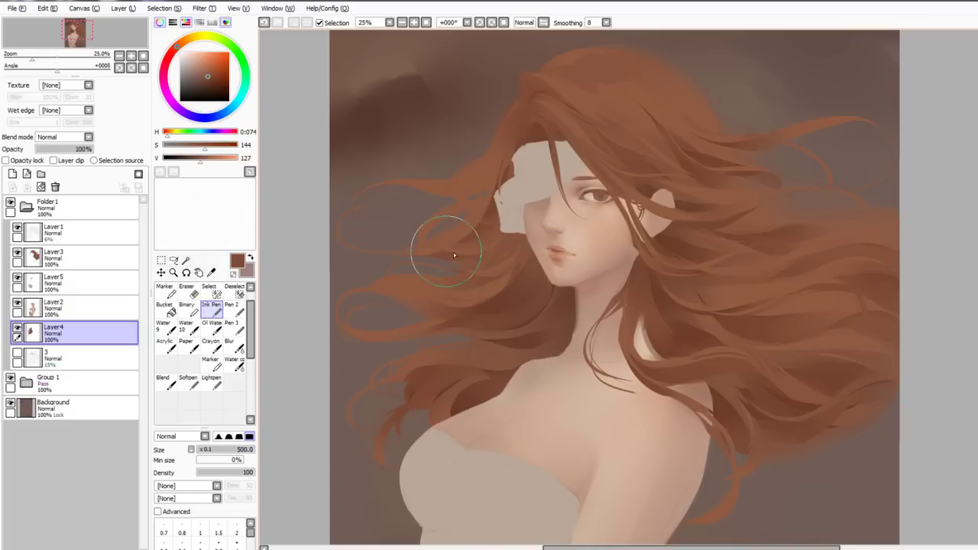
alt+click(441, 241)
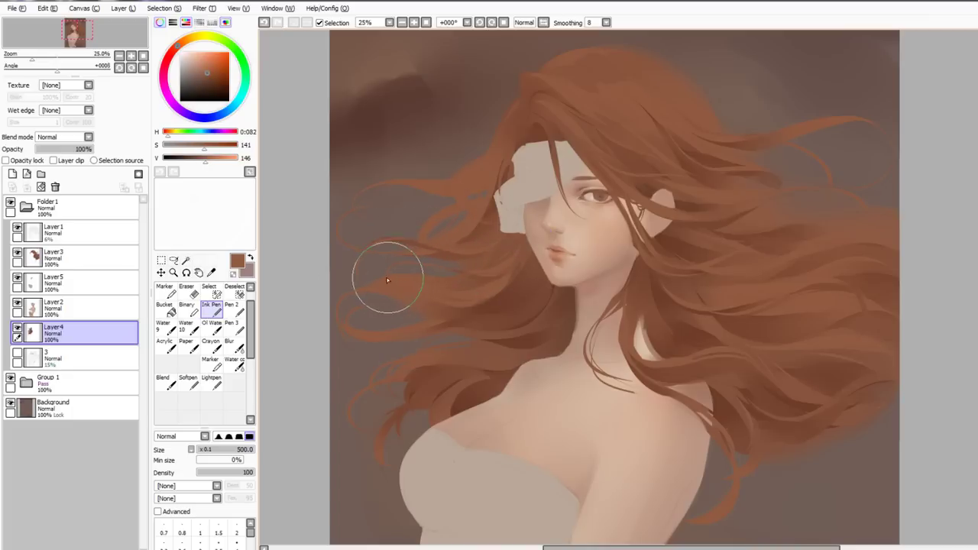
key(v)
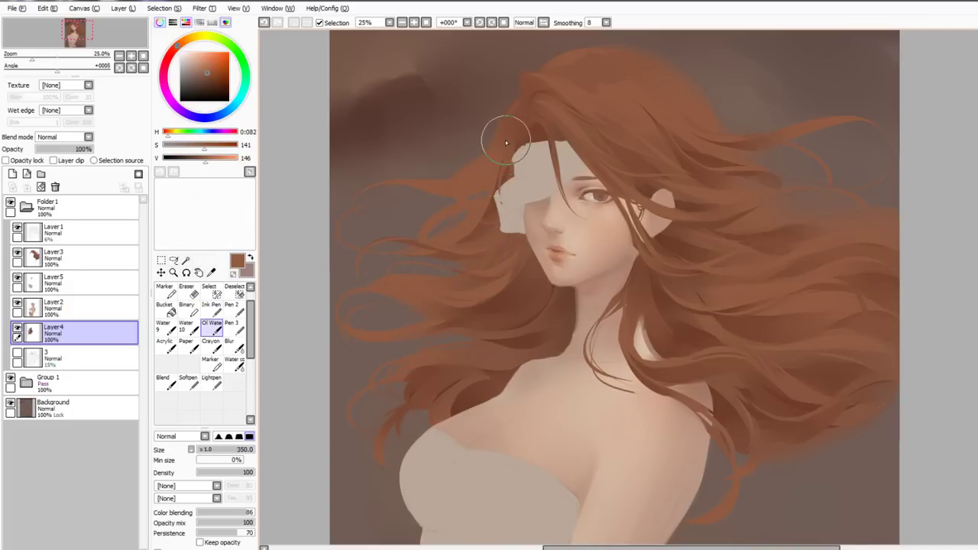
Sample dark browns from the hair and paint shadow strands from the far temple outward beside the covered eye
key(n)
alt+click(526, 136)
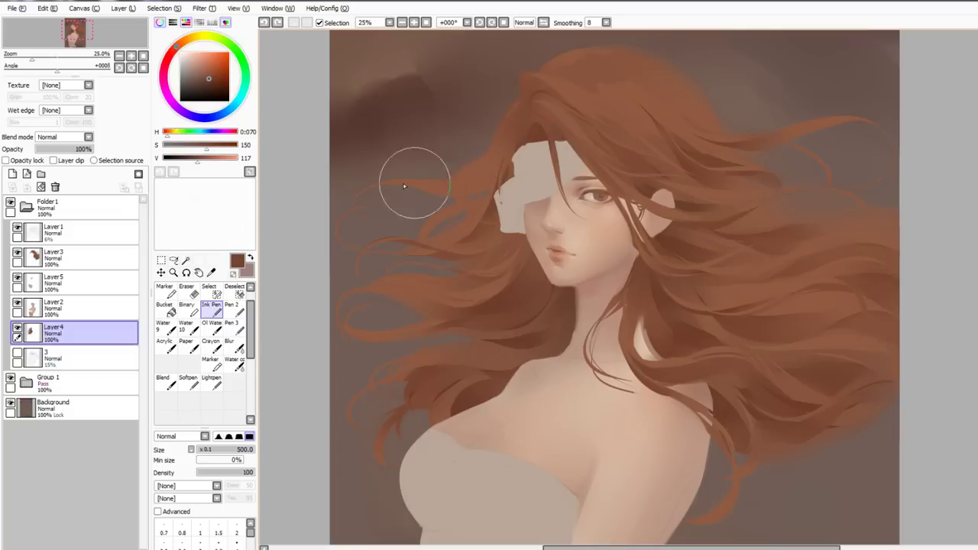
alt+click(481, 224)
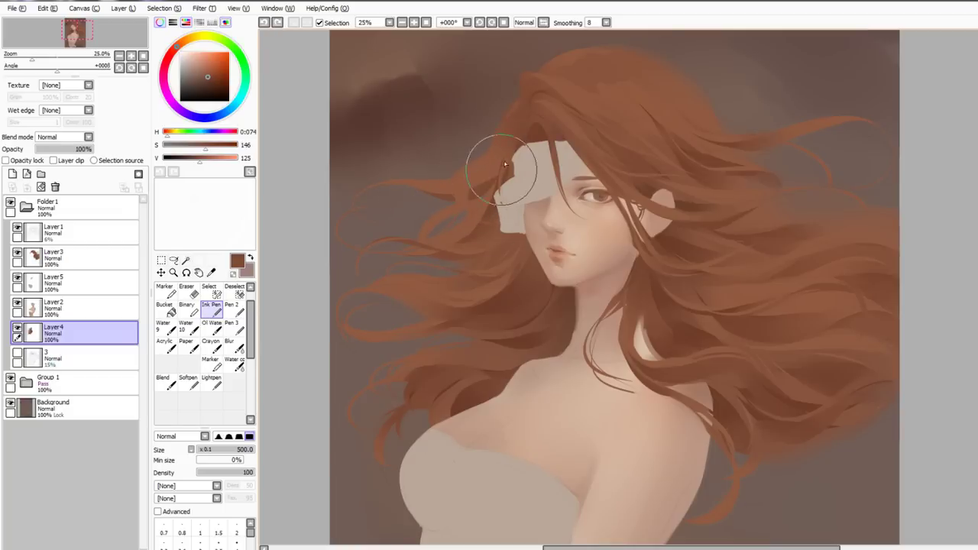
key(v)
key(b)
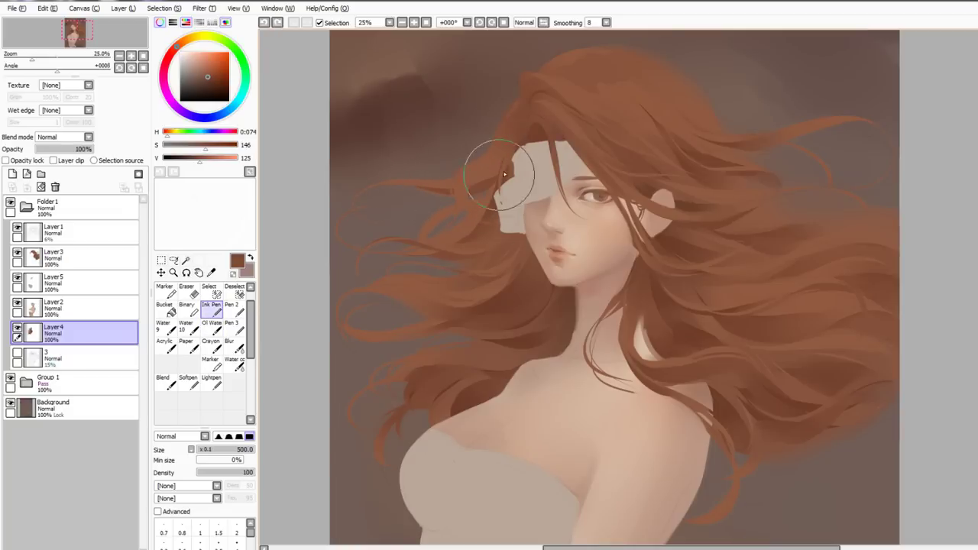
key(v)
key(b)
alt+click(510, 171)
mouse_move(505, 145)
mouse_down()
mouse_move(509, 173)
mouse_move(465, 192)
mouse_up()
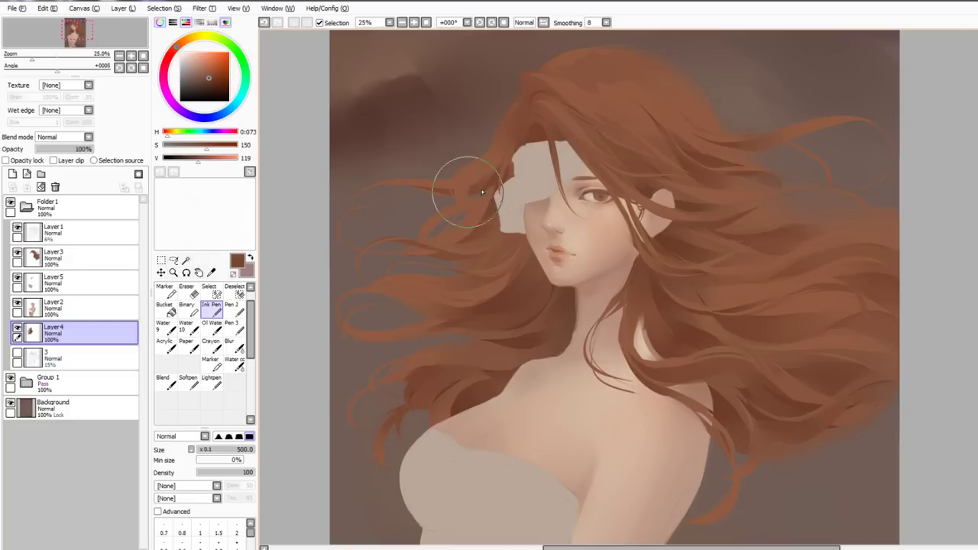
Rework the strands running down from the far temple with a resampled brown, undoing unwanted strokes and painting them again
key(v)
mouse_move(511, 129)
mouse_down()
mouse_move(471, 184)
mouse_move(510, 128)
mouse_move(498, 182)
mouse_move(425, 214)
mouse_move(434, 241)
mouse_move(435, 226)
mouse_move(495, 188)
mouse_move(448, 207)
mouse_move(500, 181)
mouse_move(469, 203)
mouse_up()
key(b)
key(ctrl+z)
key(ctrl+z)
key(v)
alt+click(480, 210)
key(b)
mouse_move(503, 150)
mouse_down()
mouse_move(483, 190)
mouse_move(511, 167)
mouse_move(486, 204)
mouse_up()
key(v)
key(b)
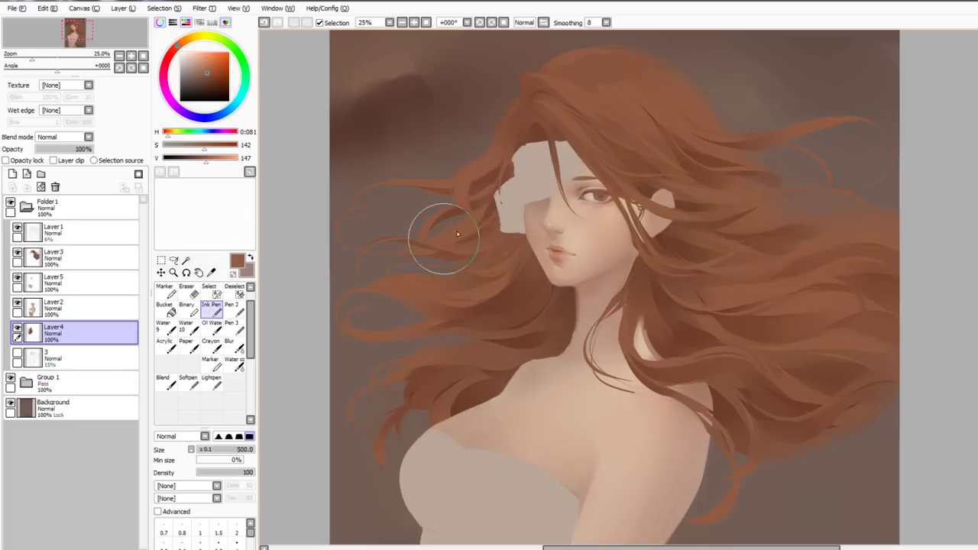
Undo the last stroke and repaint the lock curving outward below the covered eye with a sampled red-brown
key(ctrl+z)
key(e)
mouse_move(487, 202)
mouse_down()
mouse_move(435, 224)
mouse_move(469, 216)
mouse_move(430, 244)
mouse_up()
key(b)
right_click(428, 241)
drag(491, 205, 462, 240)
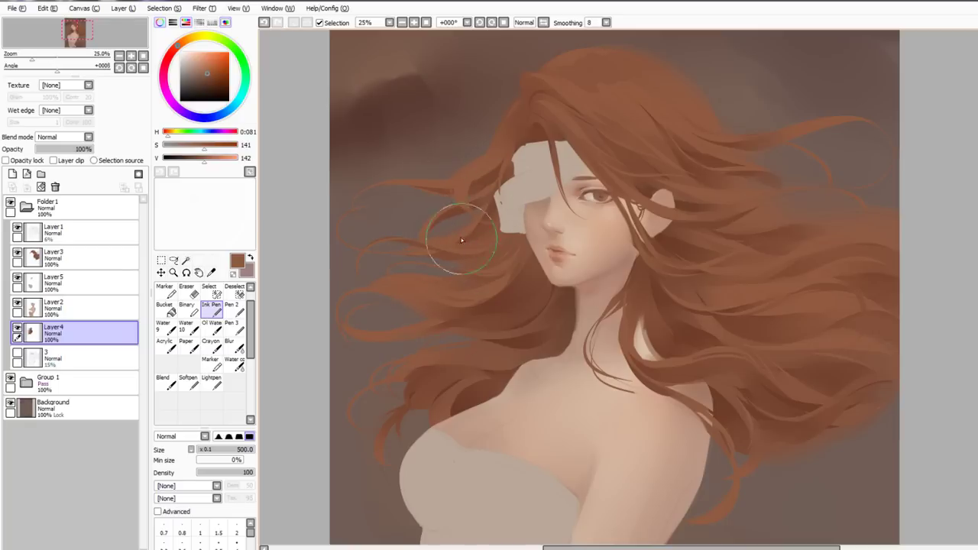
right_click(530, 117)
drag(505, 170, 472, 195)
key(ctrl+z)
key(ctrl+z)
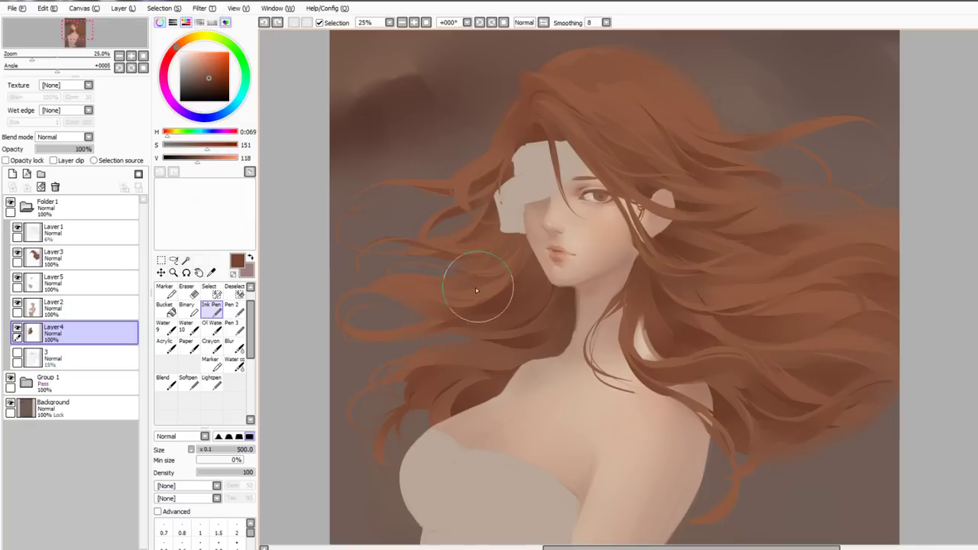
Sample light and dark red-browns and paint strands through the lower locks and just above the far shoulder, blending with Oil Water
alt+click(436, 297)
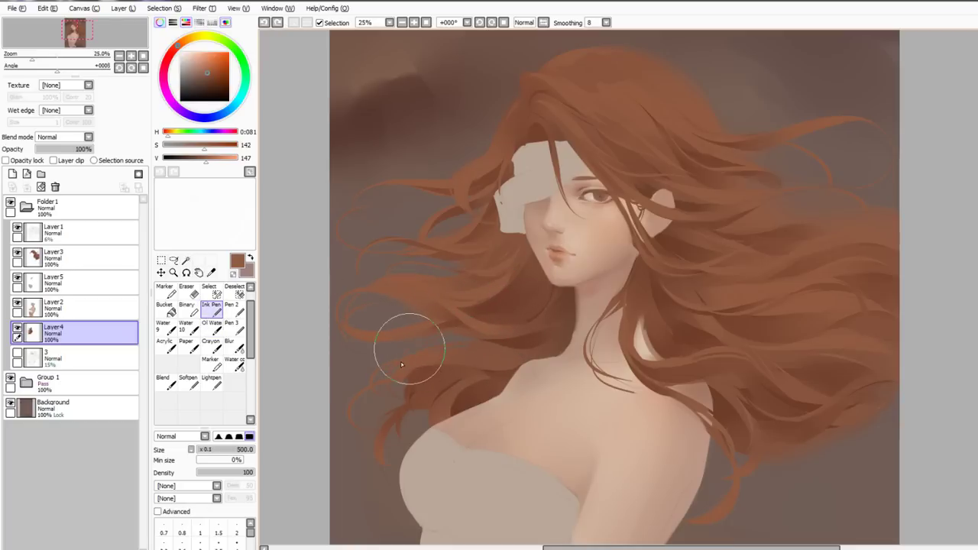
key(c)
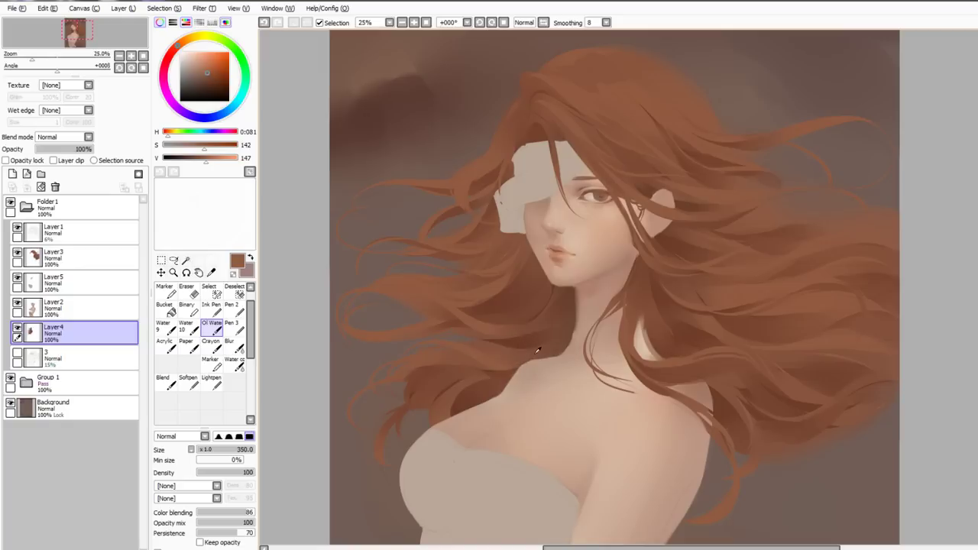
right_click(537, 350)
key(n)
key(ctrl+z)
right_click(494, 378)
drag(522, 373, 492, 369)
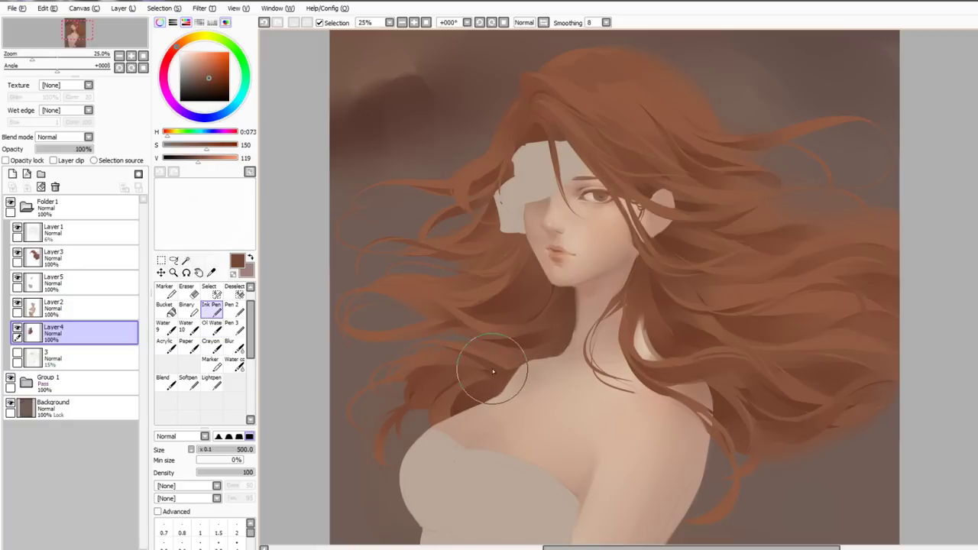
key(c)
key(n)
Paint the lower far-side locks with sampled light and dark browns, undo the last stroke and blend outward from the shoulder with Oil Water
right_click(492, 357)
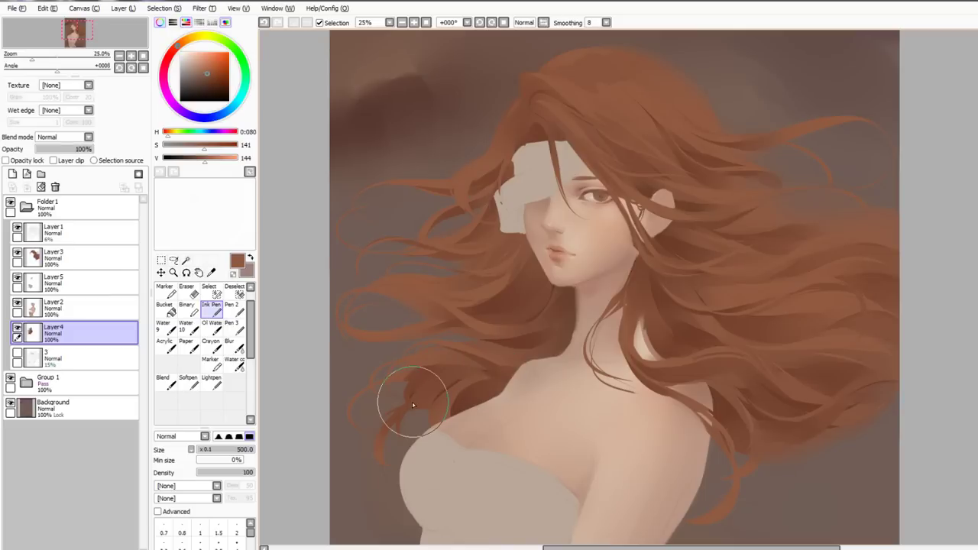
alt+click(414, 375)
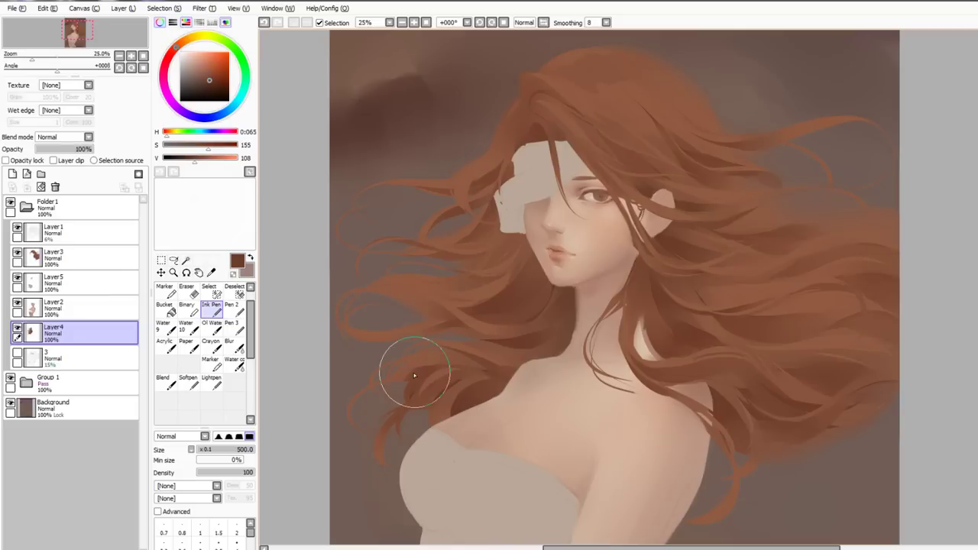
key(ctrl+z)
key(v)
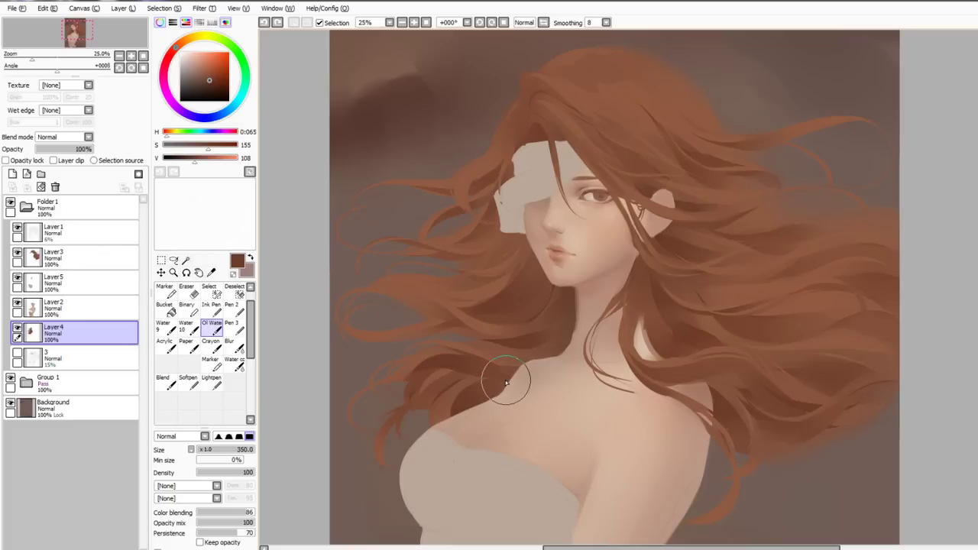
drag(506, 384, 410, 389)
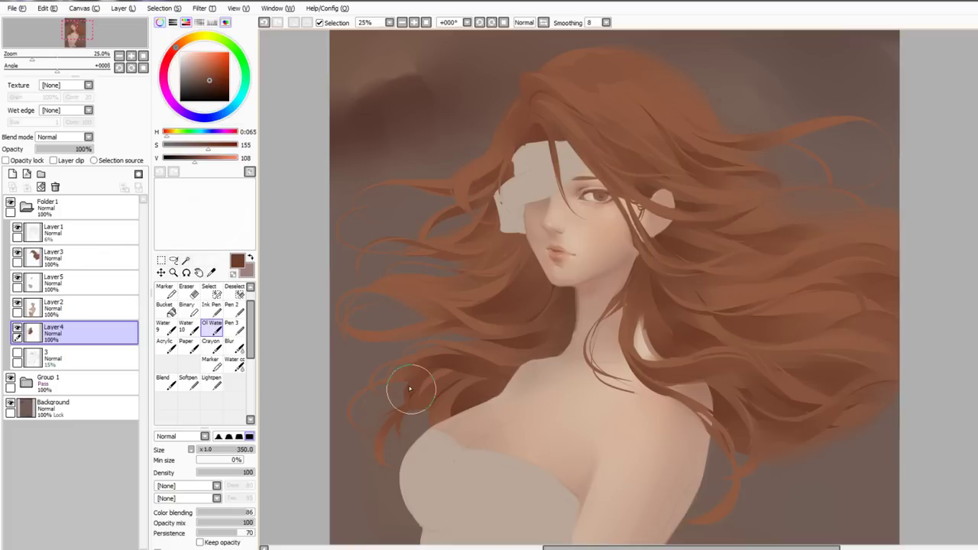
Sample a dark red-brown and paint a shadow strand in the lower lock just above the far shoulder with the Ink Pen
key(n)
alt+click(471, 387)
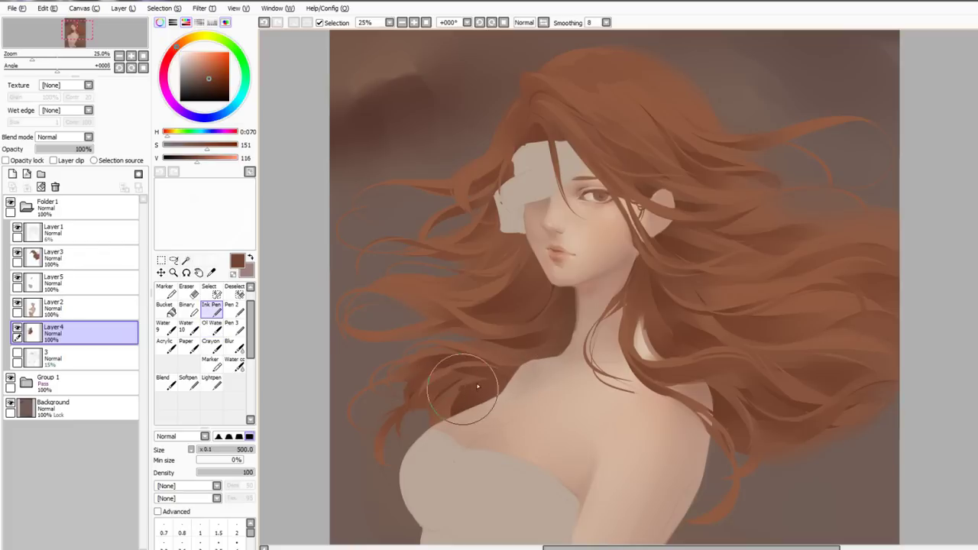
mouse_move(478, 387)
mouse_down()
mouse_move(460, 431)
mouse_move(449, 418)
mouse_up()
key(v)
Sample a lighter red-brown and paint a strand curving down to the tip of the lowest lock beside the chest
key(n)
alt+click(437, 375)
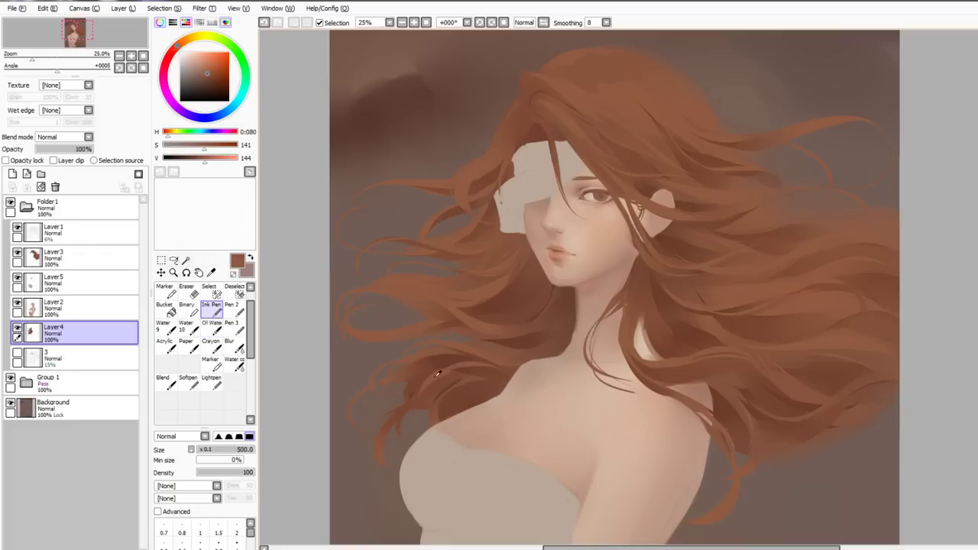
mouse_move(438, 373)
mouse_down()
mouse_move(413, 405)
mouse_move(393, 459)
mouse_up()
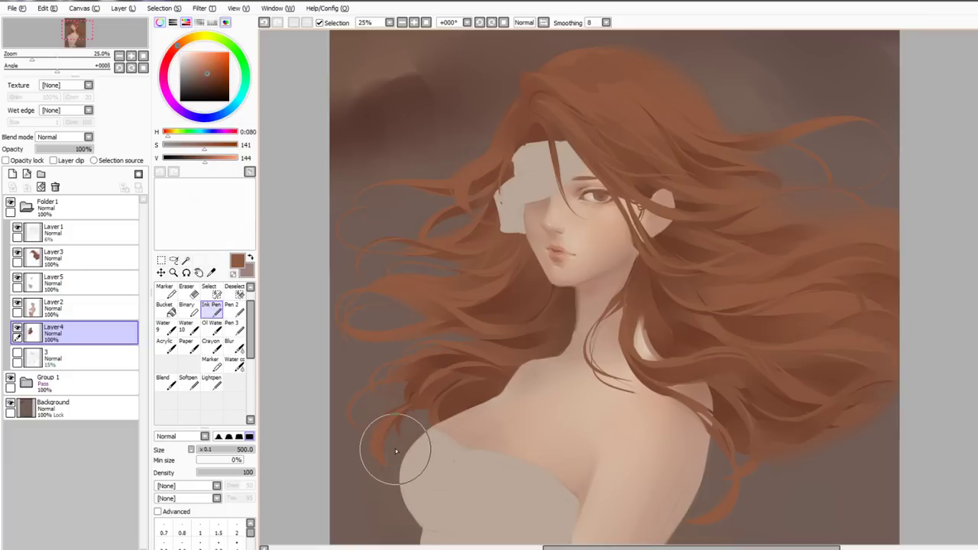
key(c)
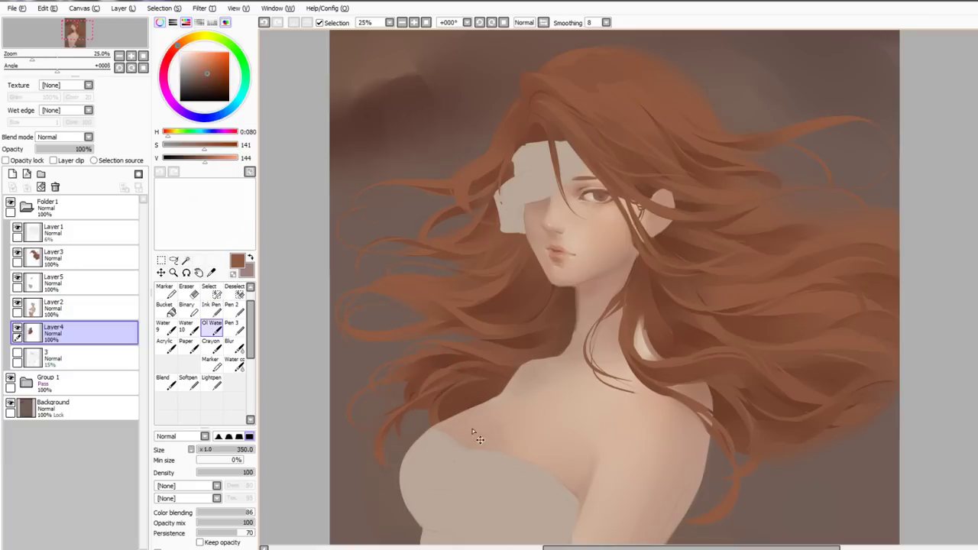
key(n)
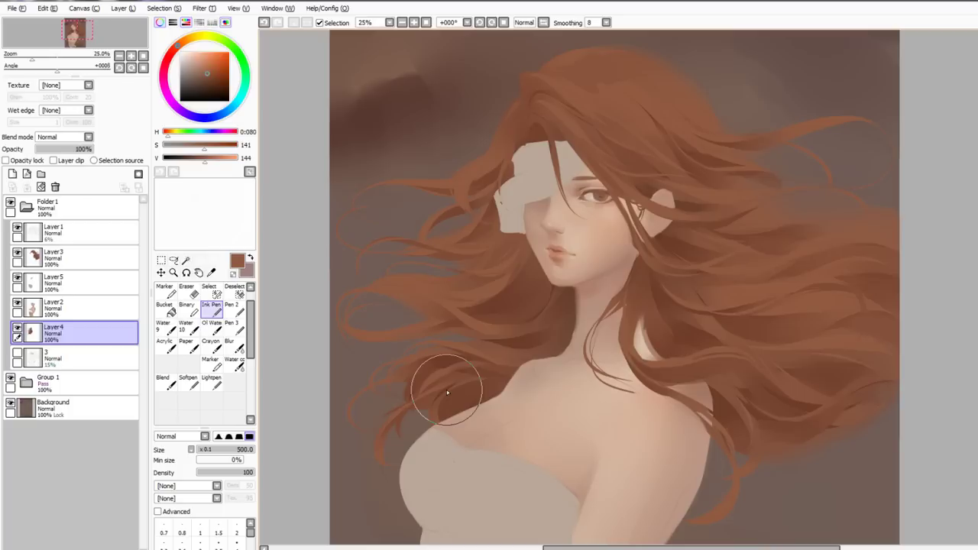
Sample a dark red-brown from the hair, paint a shadow along the outer middle lock and blend it with Oil Water
right_click(446, 278)
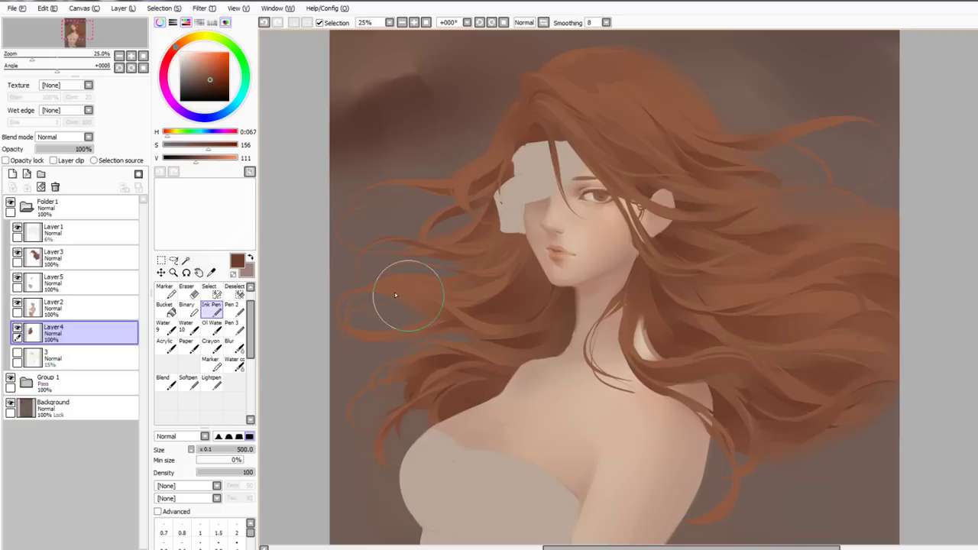
drag(378, 294, 441, 314)
key(c)
drag(388, 294, 415, 308)
key(n)
Sample a light red-brown, undo a trial stroke near the neck and blend the curled lock at the outer hair edge
right_click(408, 288)
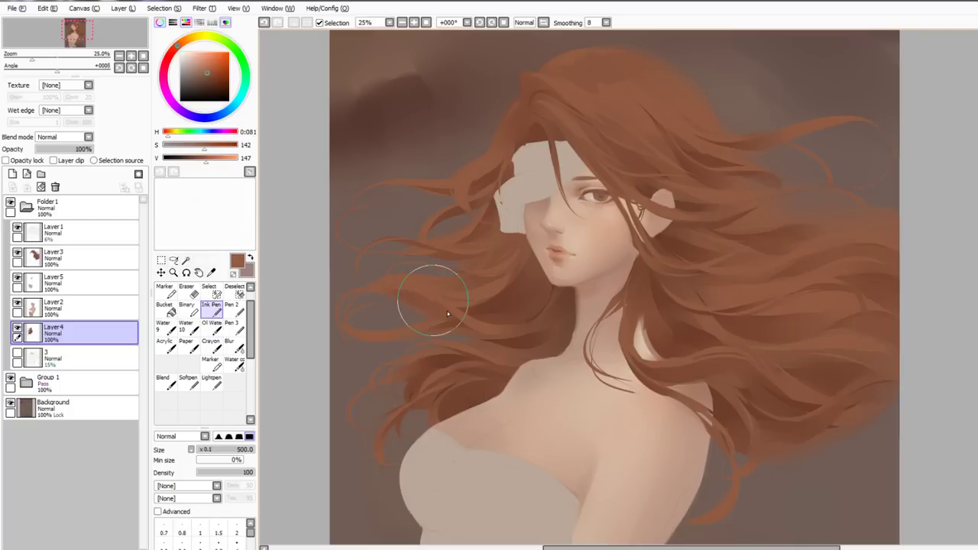
drag(467, 338, 494, 325)
key(ctrl+z)
key(c)
drag(367, 329, 389, 325)
key(n)
Sample a brown beside the jaw, paint strands in the hair below the covered eye and blend them with Oil Water
alt+click(532, 276)
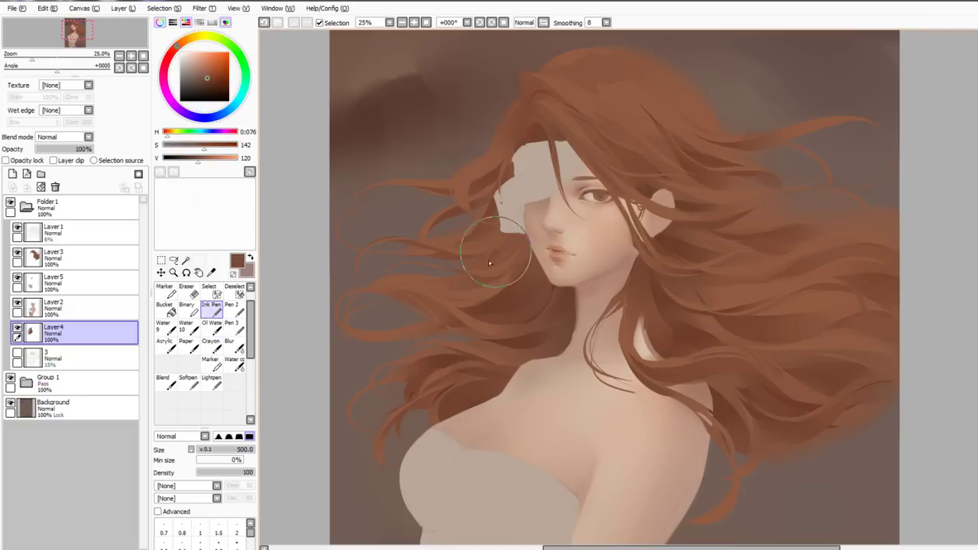
drag(498, 272, 525, 293)
key(c)
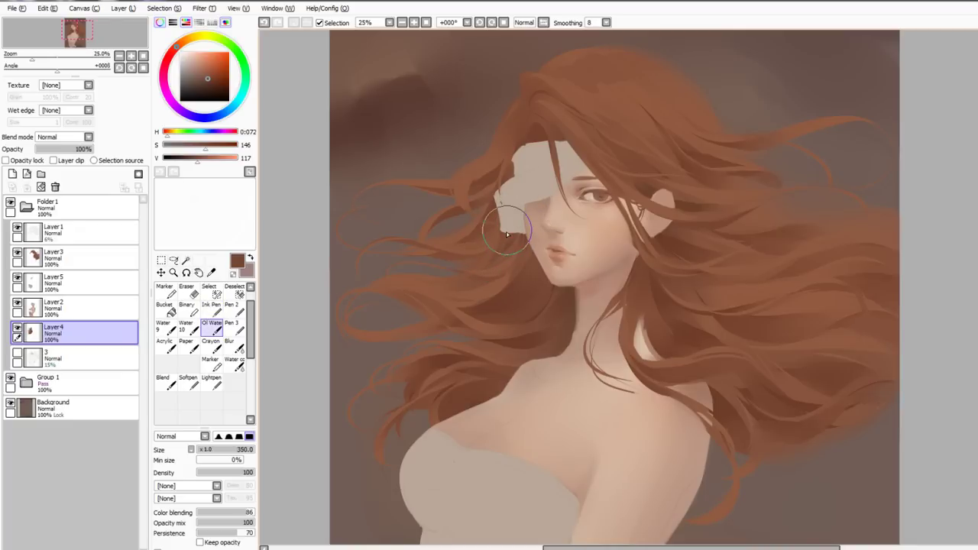
Paint a light red-brown strand sweeping in toward the neck, undoing trial strokes, resampling the colour and blending the result with Oil Water
key(n)
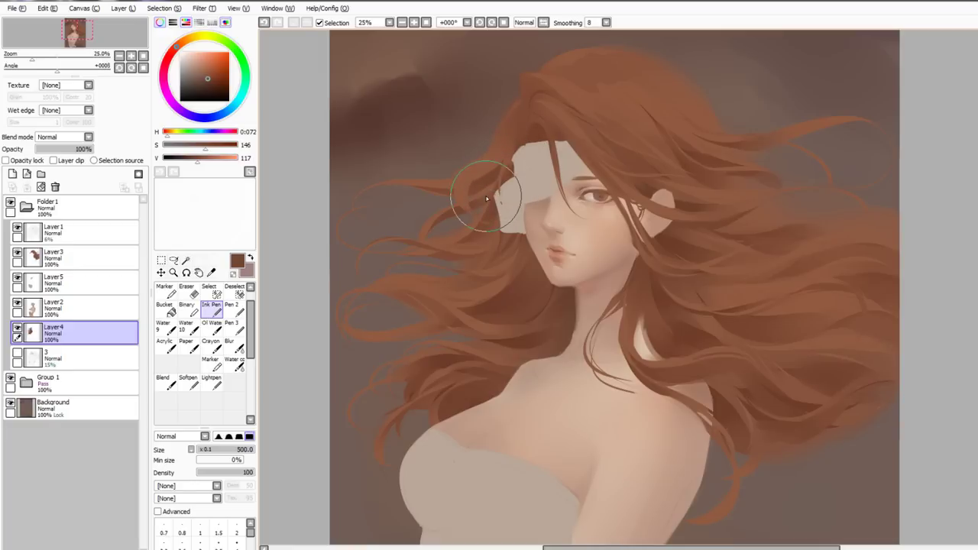
right_click(509, 325)
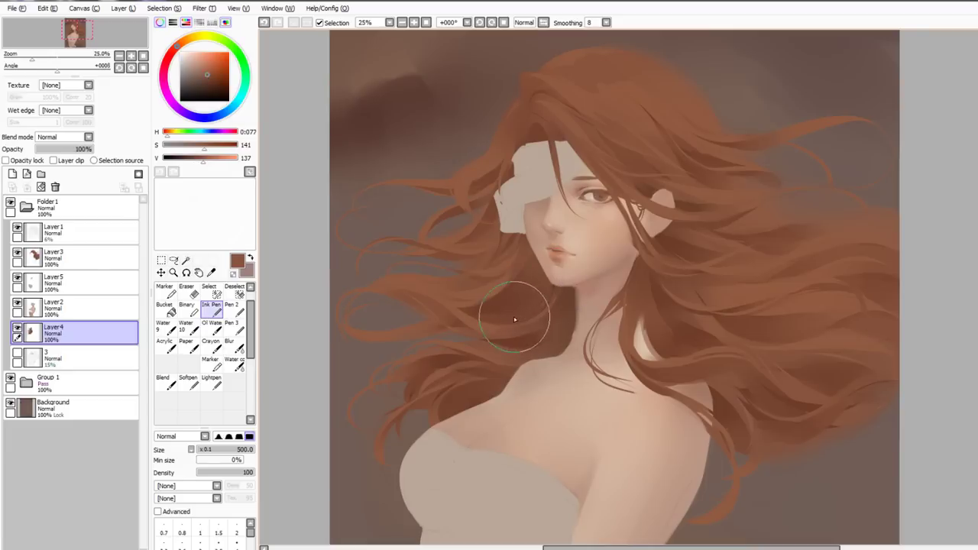
drag(457, 310, 518, 292)
drag(460, 315, 507, 302)
key(ctrl+z)
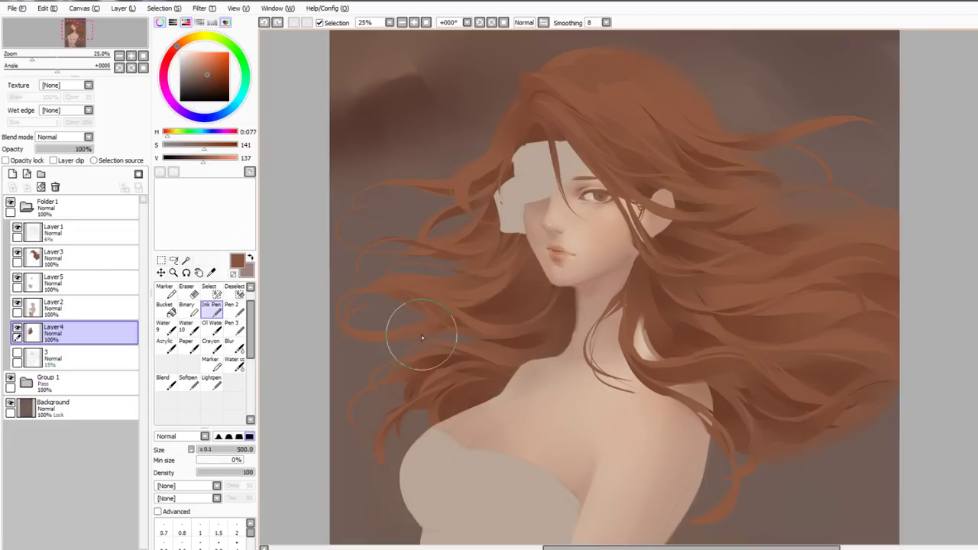
drag(421, 334, 515, 304)
right_click(460, 334)
key(ctrl+z)
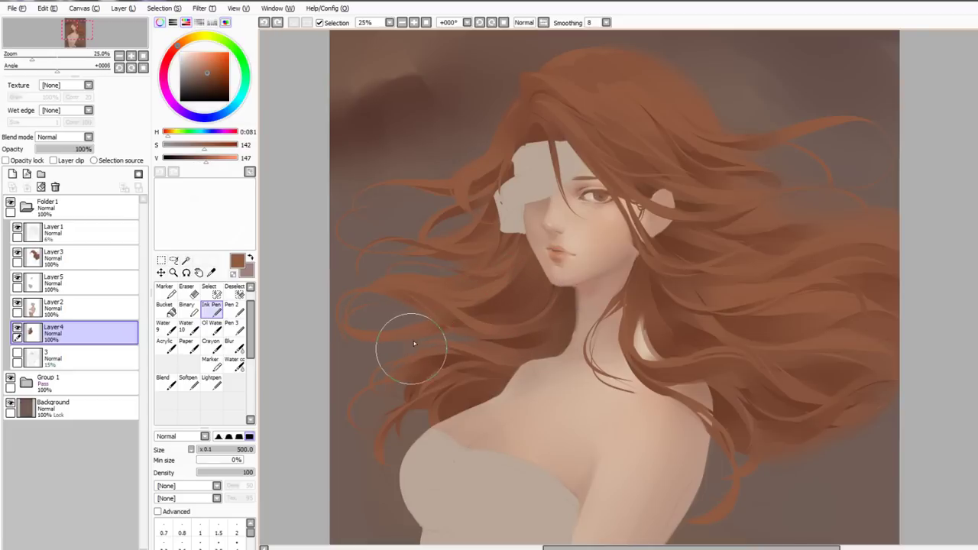
key(ctrl+z)
drag(417, 344, 529, 297)
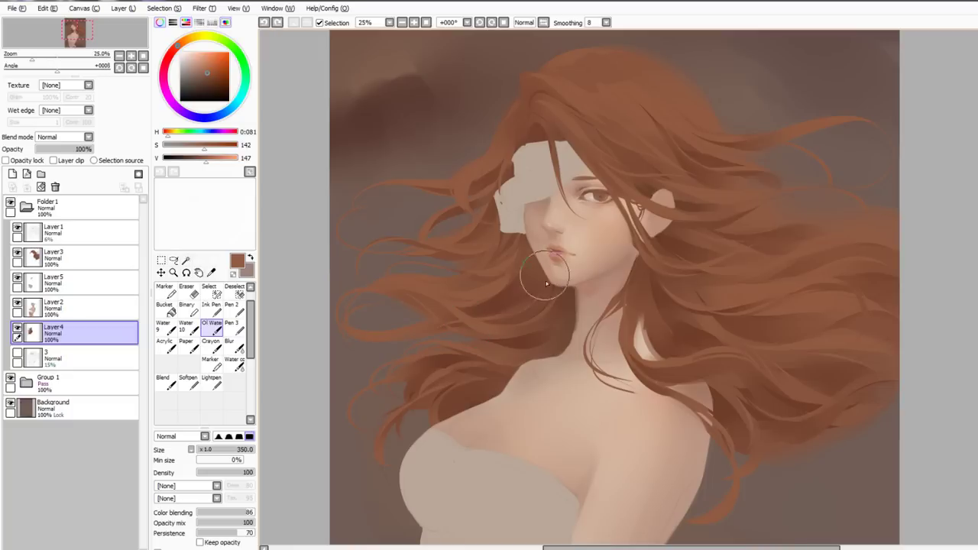
drag(545, 275, 527, 299)
scroll(493, 442, down, 1)
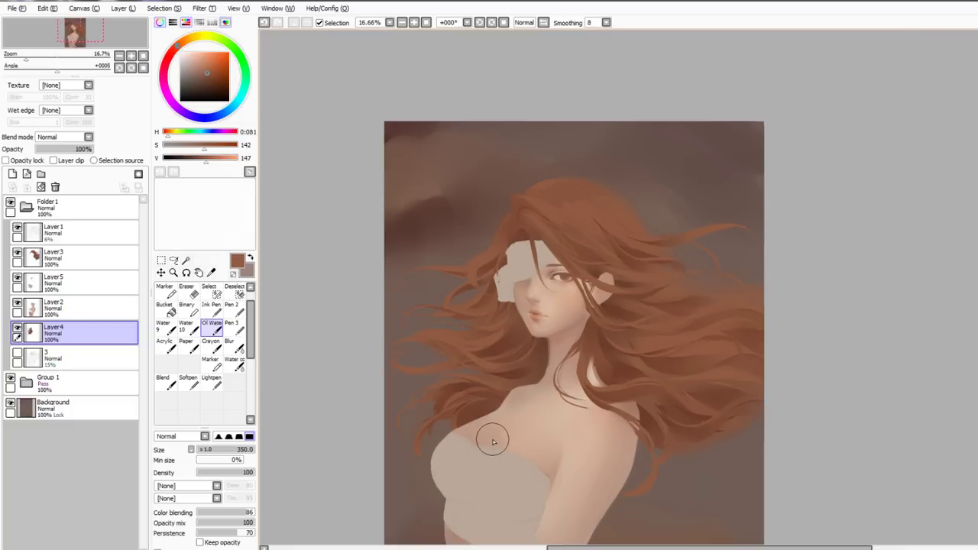
key(e)
scroll(596, 367, up, 1)
drag(620, 331, 650, 262)
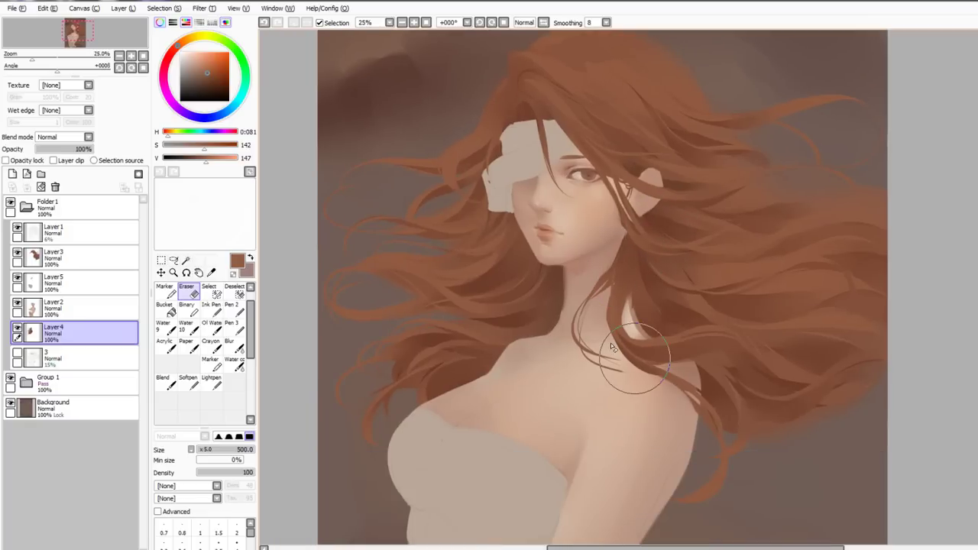
drag(597, 317, 604, 378)
drag(557, 356, 523, 339)
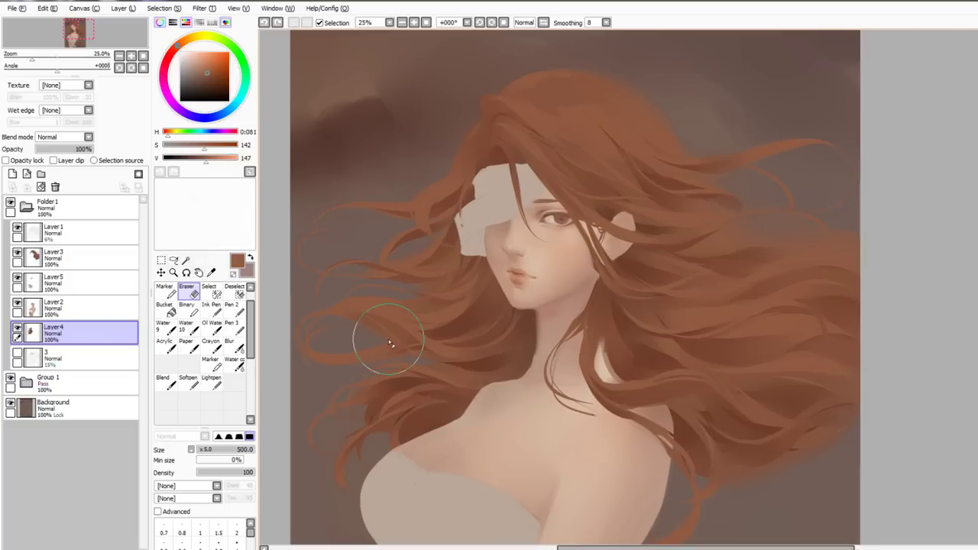
key(n)
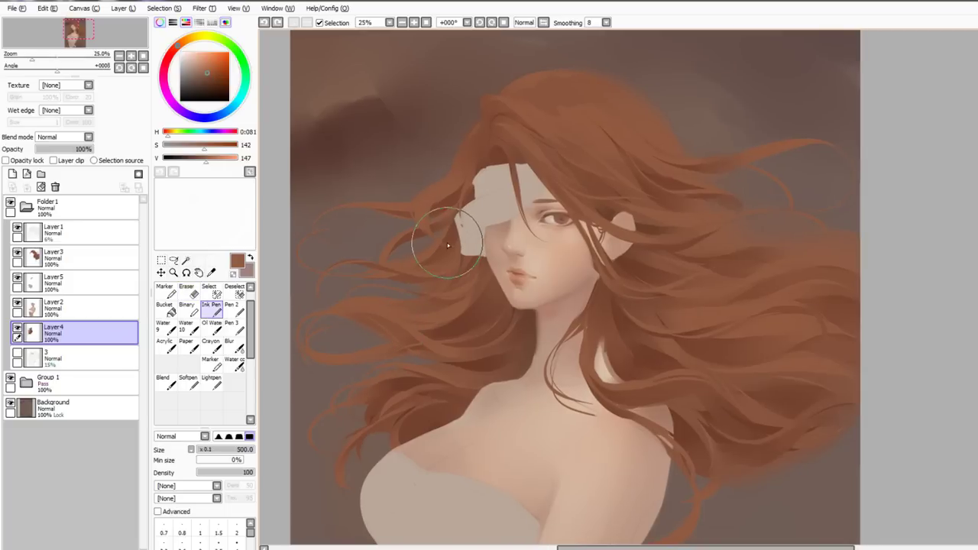
Load Layer2's outline as a selection, add a new layer above it in Overlay mode and hide the selection outline
click(18, 304)
click(17, 303)
ctrl+click(33, 308)
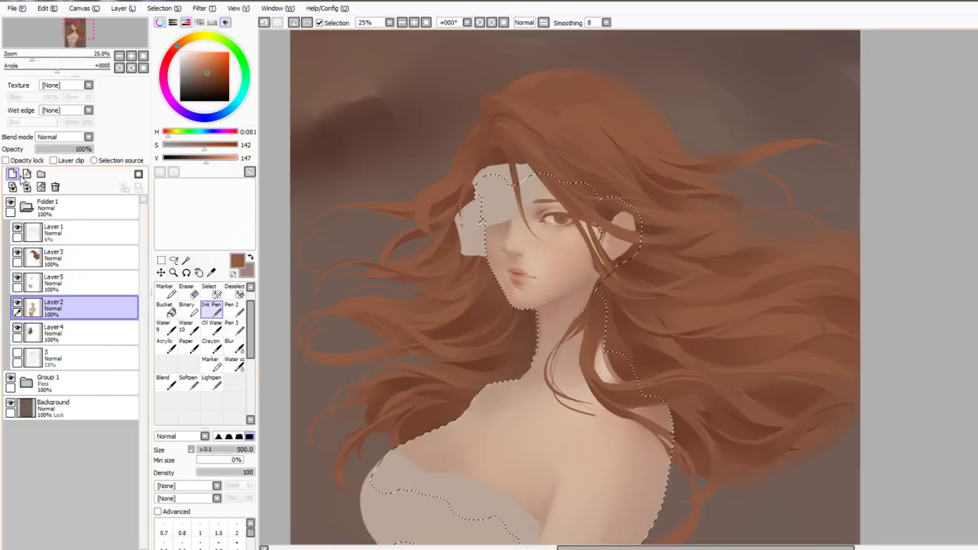
click(13, 174)
click(67, 137)
click(58, 176)
key(ctrl+d)
key(b)
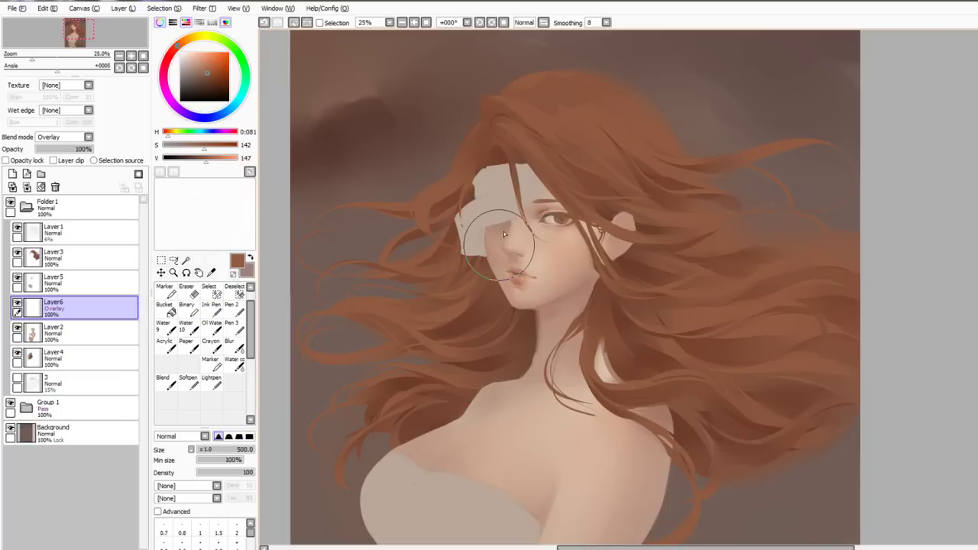
Sample a red-brown from the hair and airbrush warm shading over the neck on the overlay layer, redoing the first stroke
right_click(491, 297)
drag(583, 355, 529, 332)
key(ctrl+z)
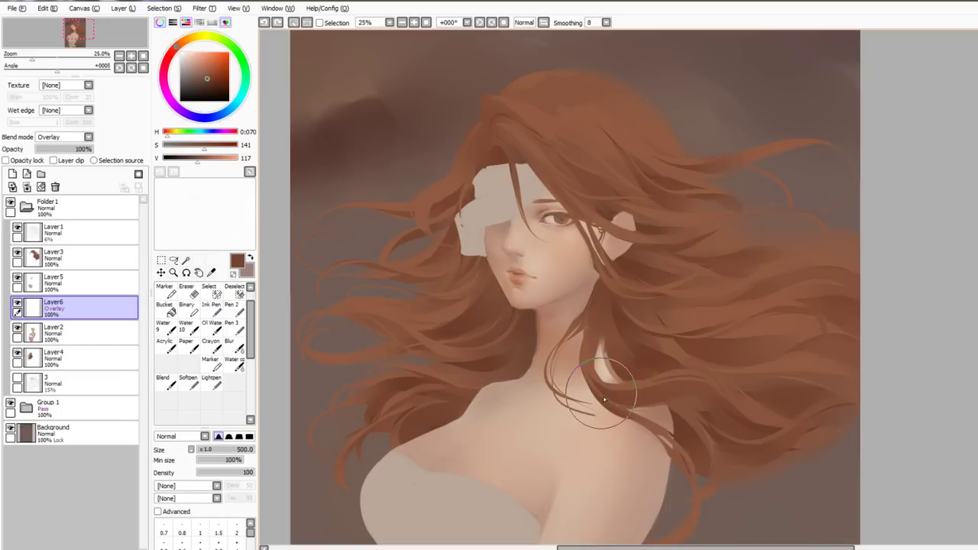
drag(566, 388, 513, 348)
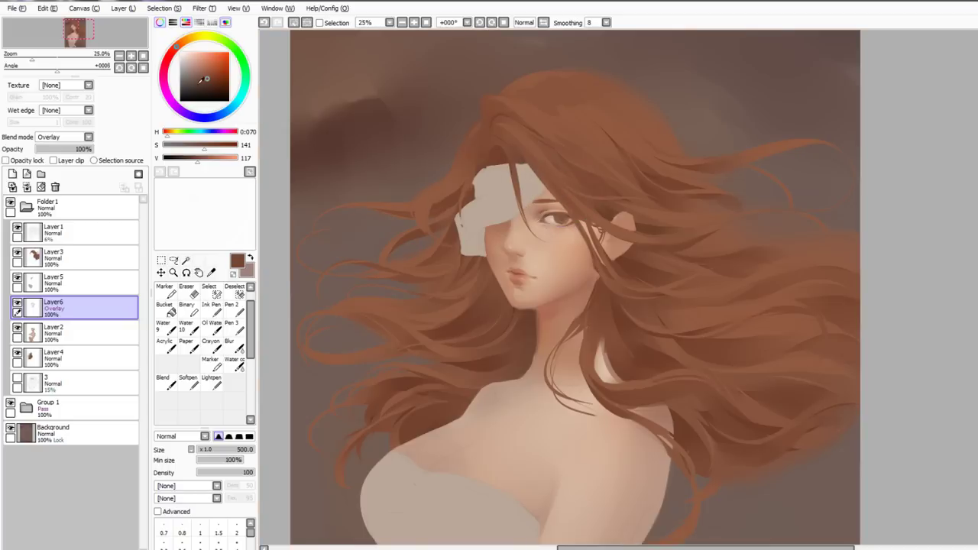
Pick a dark plum and a darker blue and airbrush deeper shading over the face and neck on the overlay layer
click(196, 84)
click(163, 74)
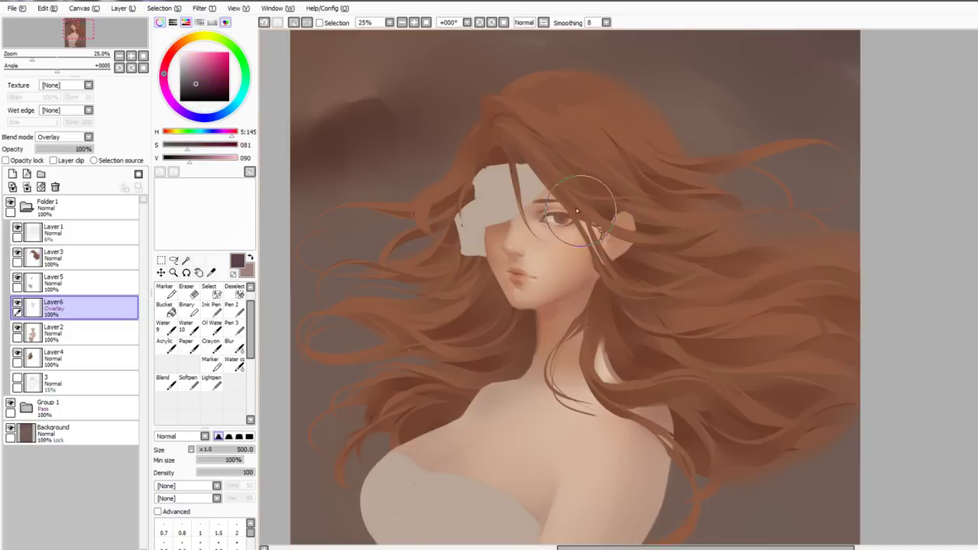
click(209, 117)
click(196, 90)
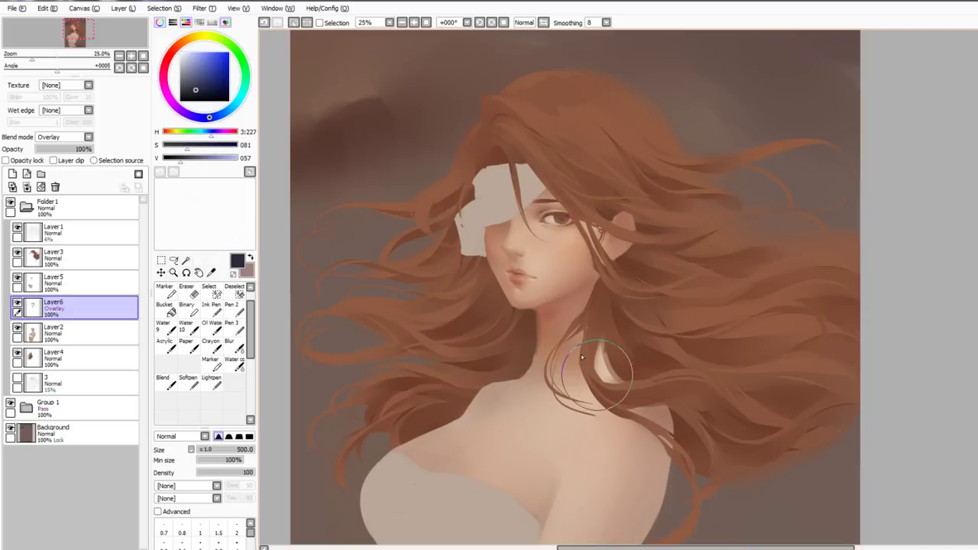
drag(581, 357, 564, 292)
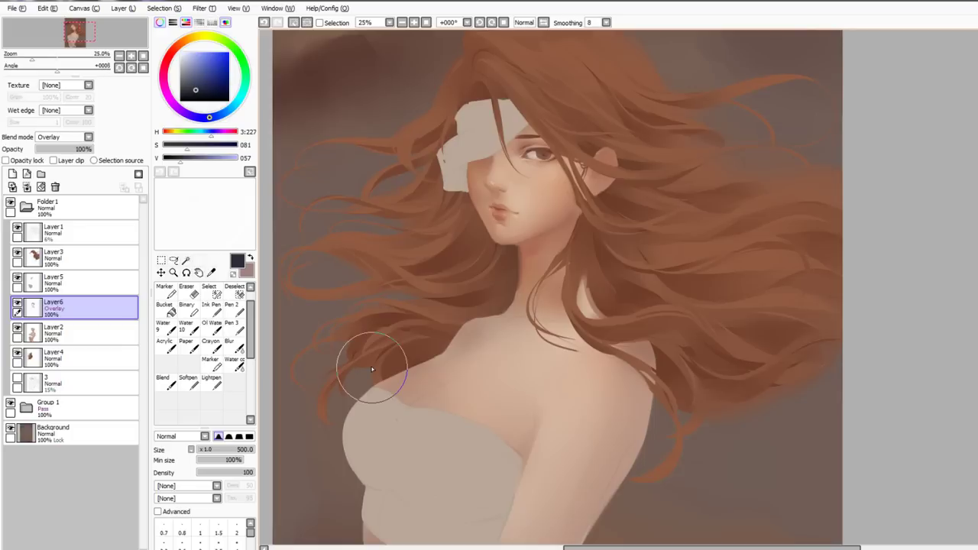
Sample browns from the figure and airbrush warm shading across the near shoulder on the overlay layer
alt+click(522, 342)
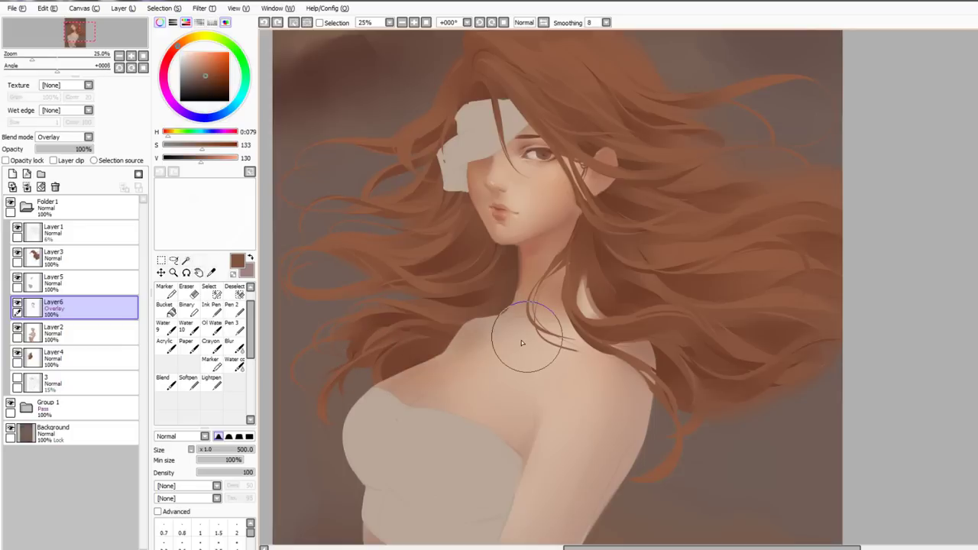
alt+click(452, 341)
mouse_move(595, 351)
mouse_down()
mouse_move(605, 365)
mouse_move(617, 364)
mouse_up()
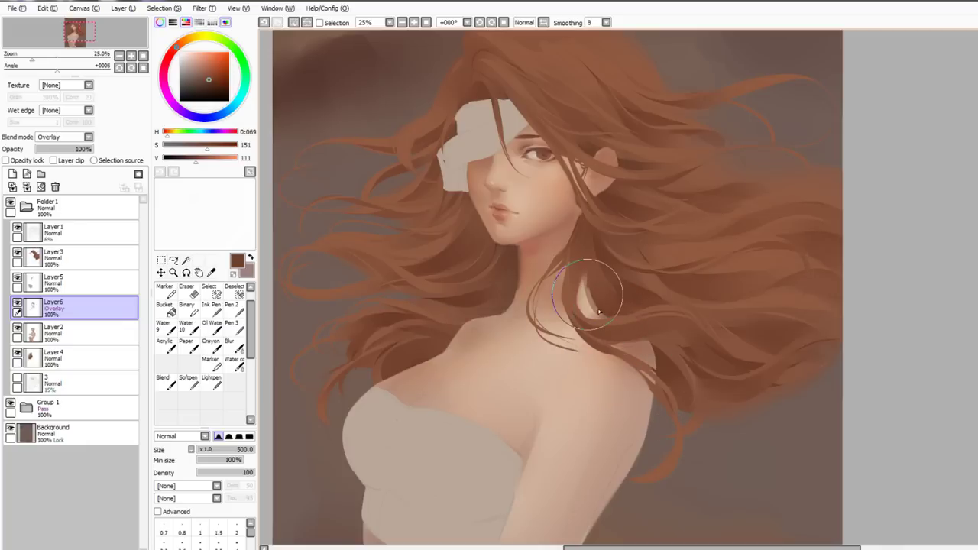
Compare the skin with and without the overlay layer, adjust its opacity, merge it into Layer2 and clear the selection
click(17, 303)
click(17, 303)
drag(88, 149, 84, 151)
key(ctrl+e)
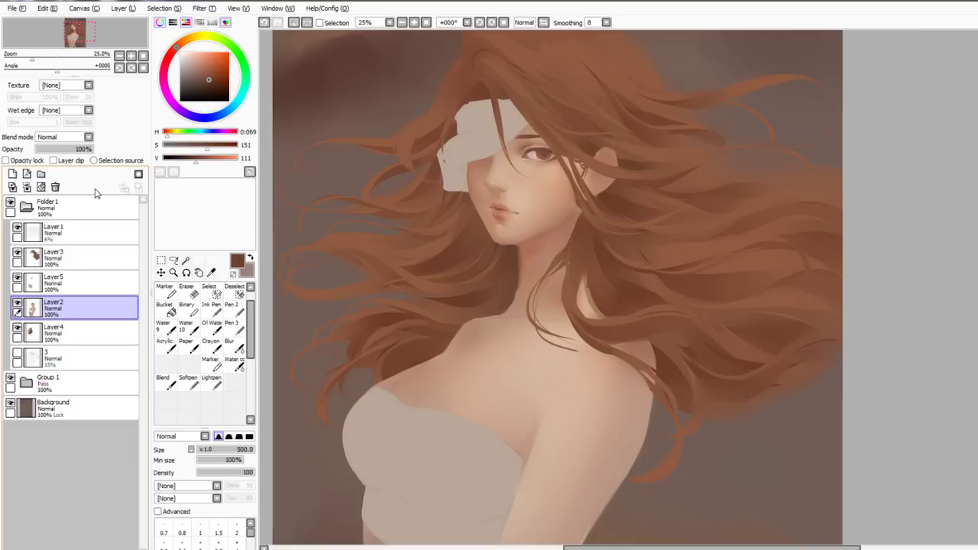
key(ctrl+d)
Hide Layer1 and load Layer4's painted hair as a selection with the selection outline hidden
click(212, 310)
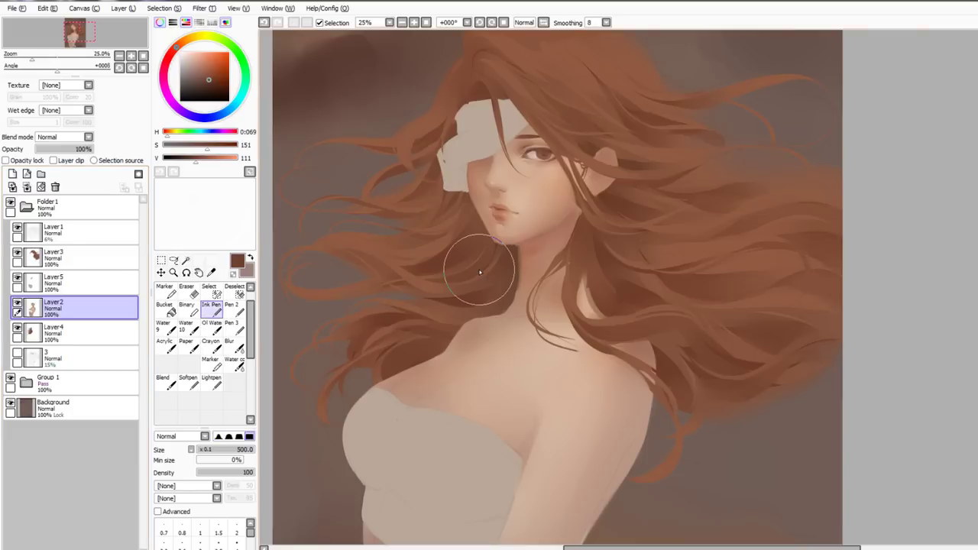
click(53, 336)
click(17, 228)
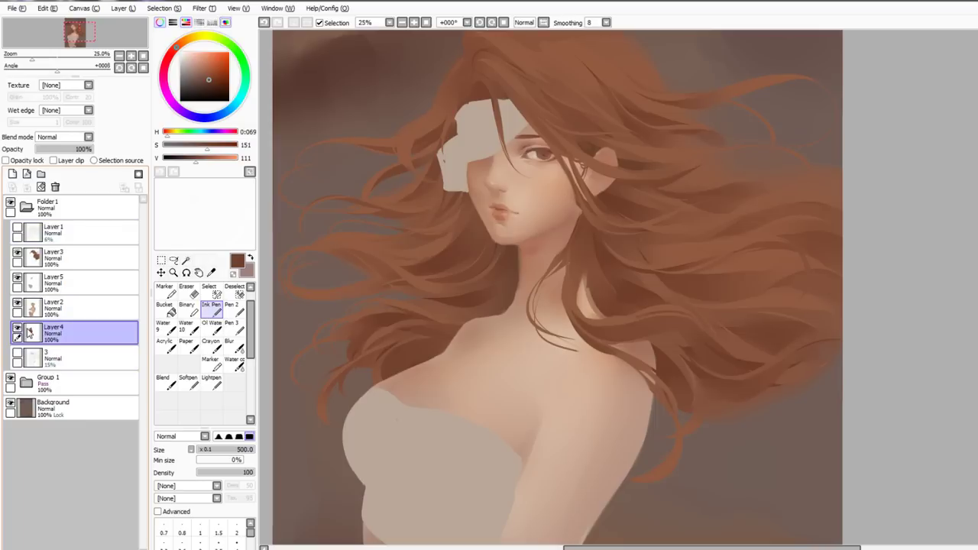
ctrl+click(29, 332)
key(ctrl+h)
Sample browns from the picture and airbrush soft shading over the far-side hair beside the neck on Layer4
key(b)
right_click(334, 432)
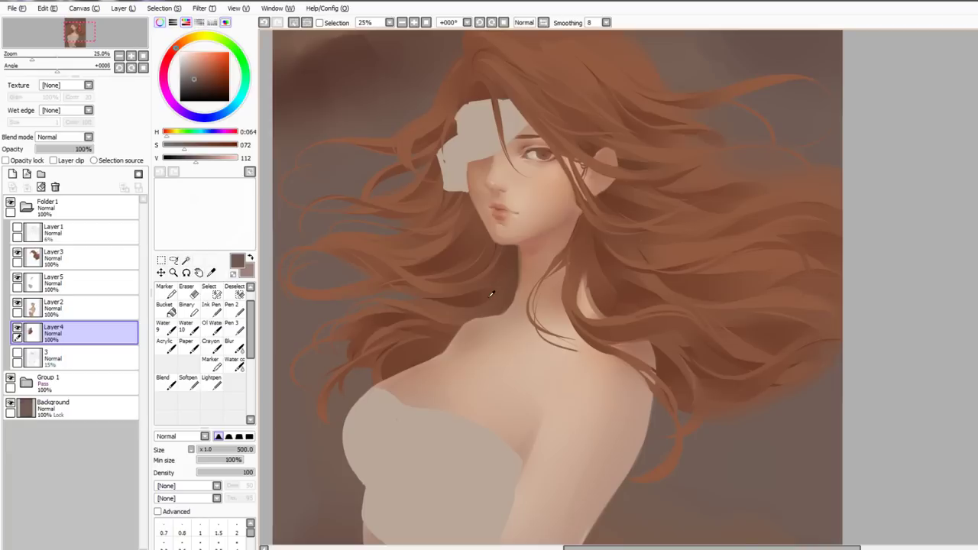
alt+click(494, 236)
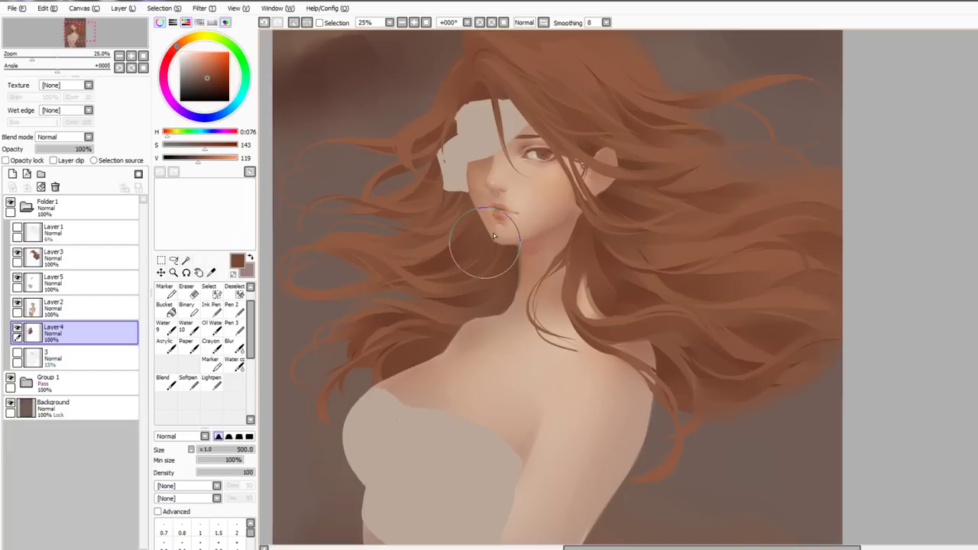
alt+click(505, 382)
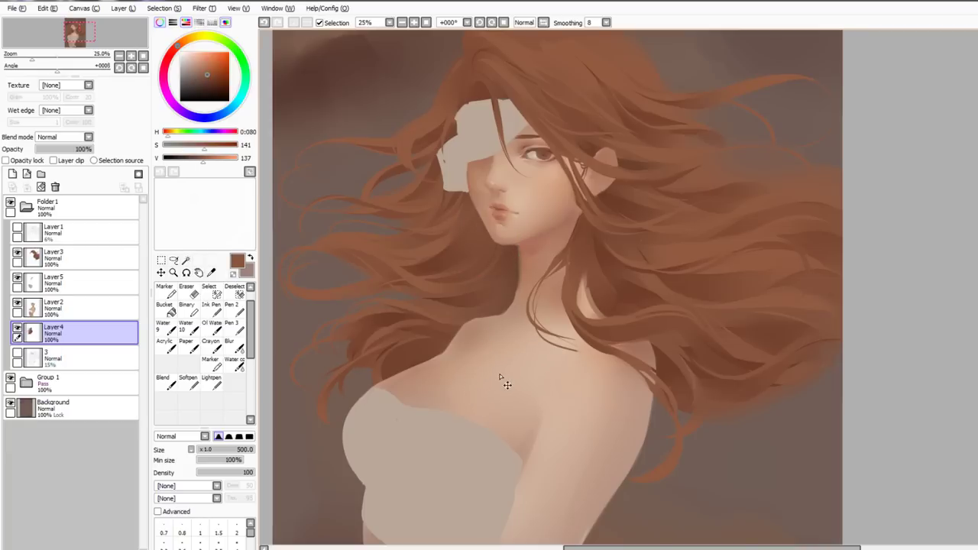
scroll(506, 382, down, 1)
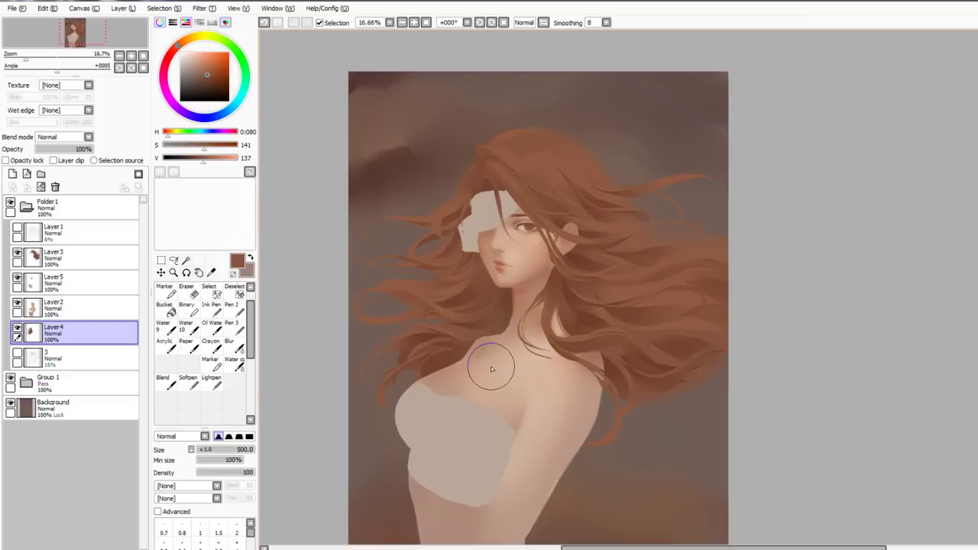
Choose the Ink Pen with a dark red-brown and add a new layer directly above Layer5
click(211, 307)
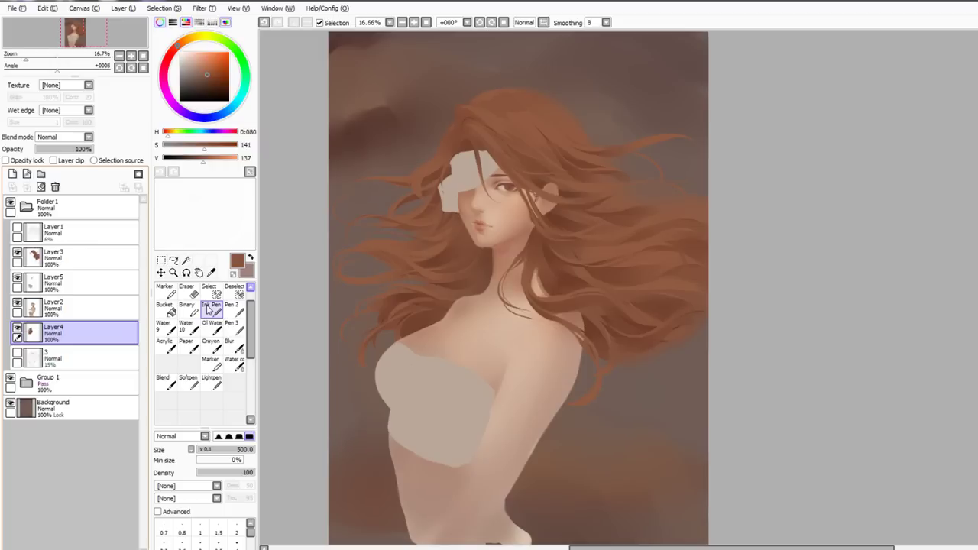
click(77, 358)
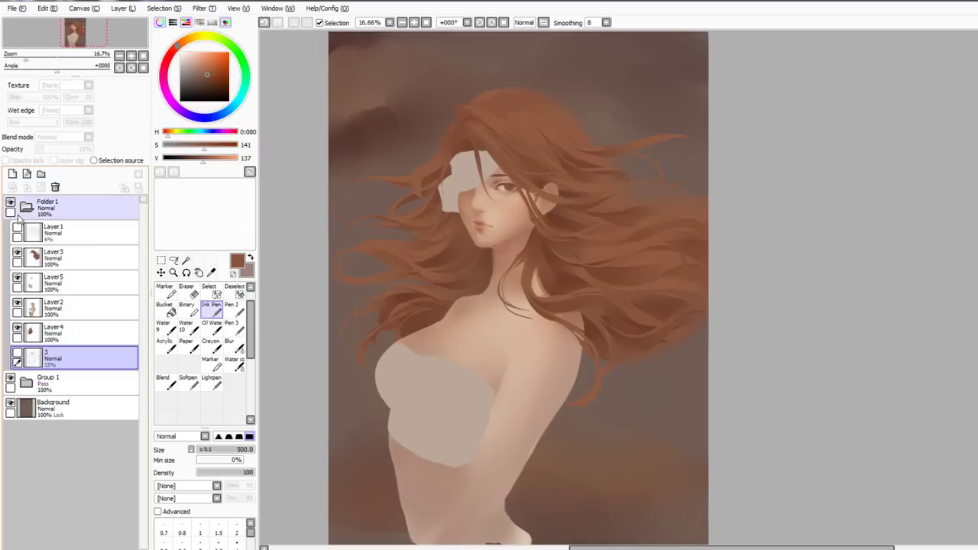
click(77, 333)
click(188, 328)
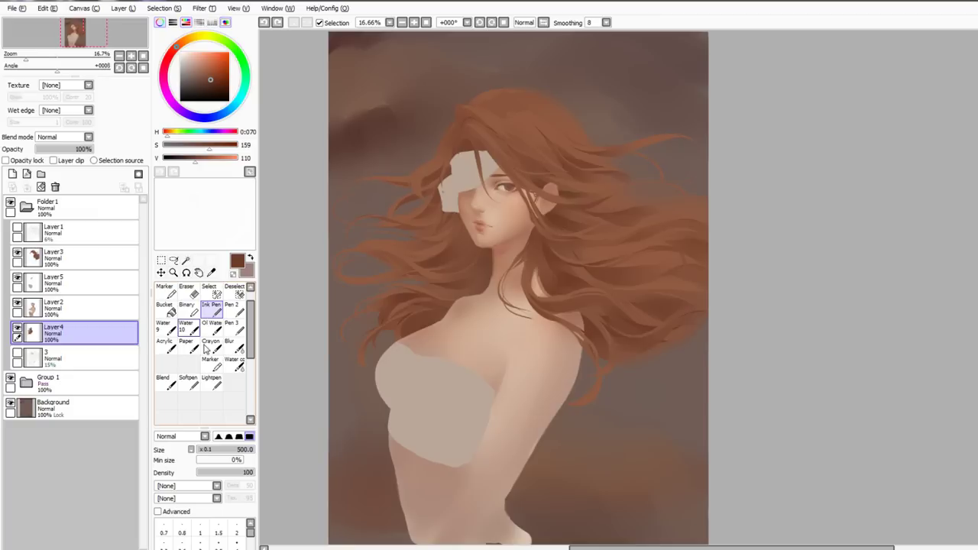
click(76, 282)
click(13, 174)
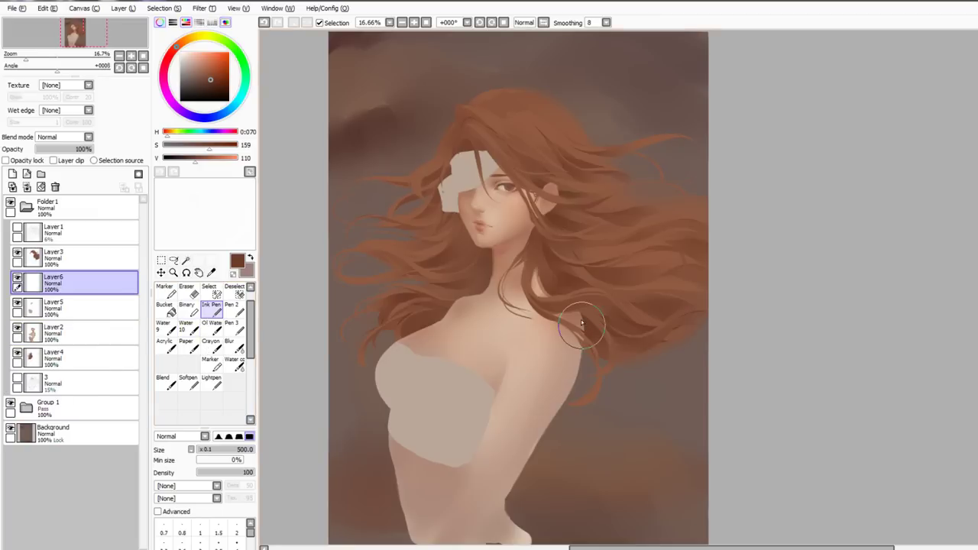
Paint and blend sampled brown strands along the lower near-side hair behind the shoulder on the new layer
right_click(643, 361)
mouse_move(583, 324)
mouse_down()
mouse_move(641, 375)
mouse_move(657, 357)
mouse_up()
key(c)
right_click(659, 356)
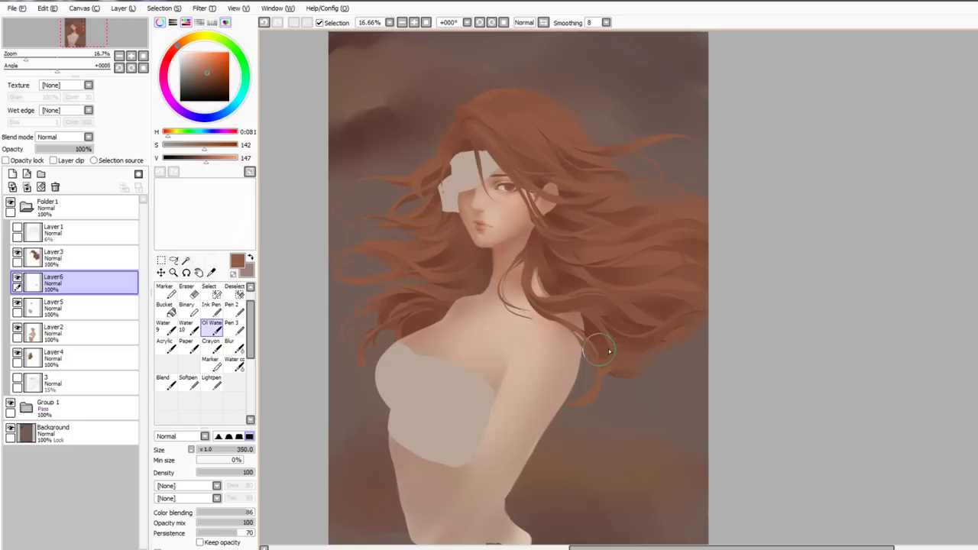
key(n)
alt+click(649, 333)
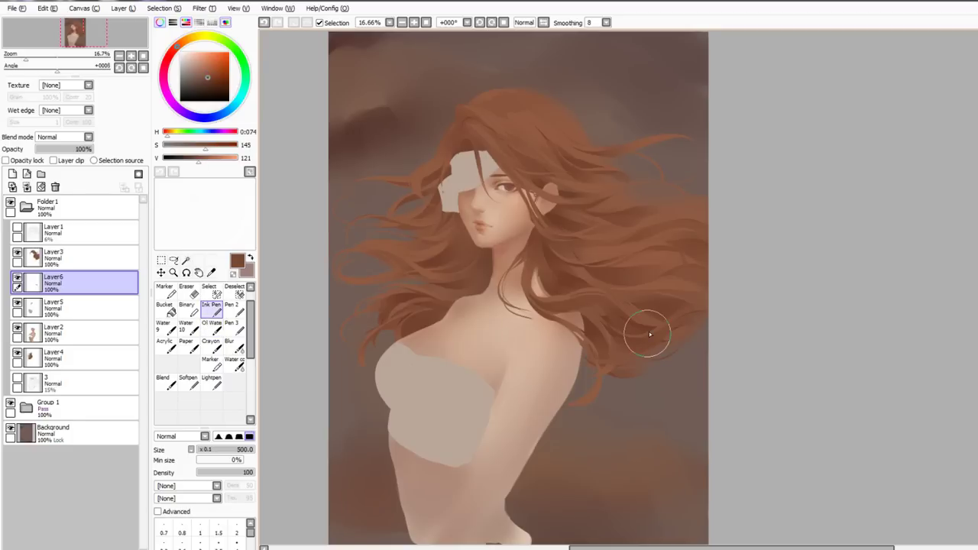
key(b)
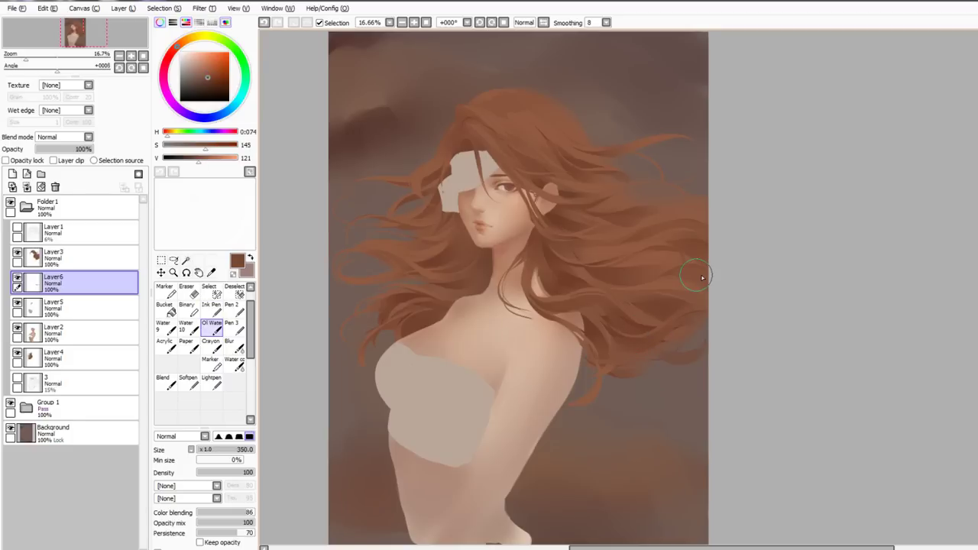
key(n)
Sample browns from the hair and paint and blend the lower far-side strands above the chest on Layer4
click(67, 363)
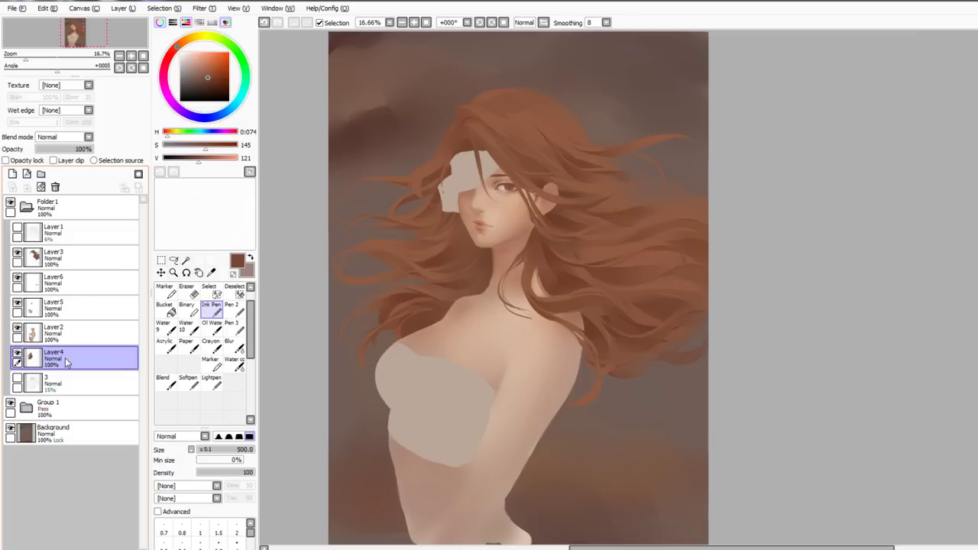
alt+click(409, 325)
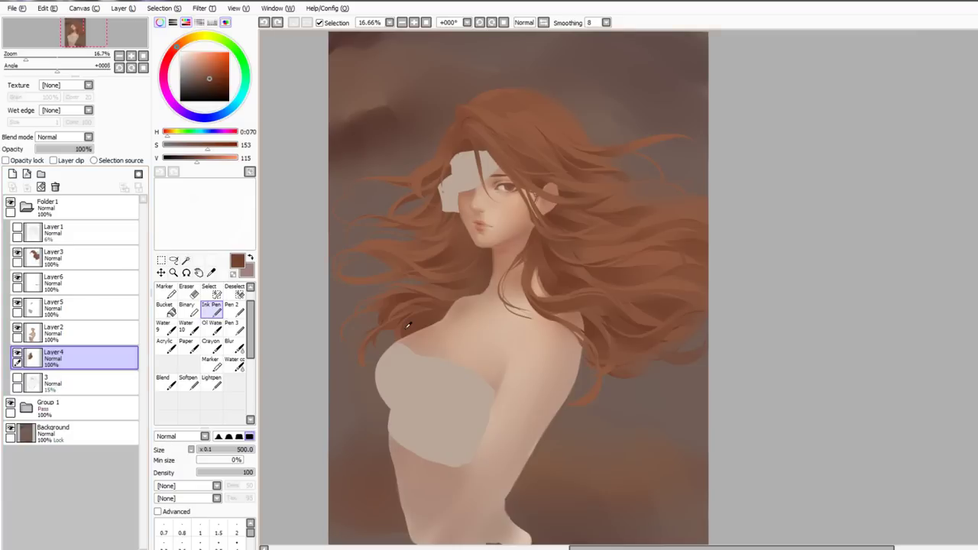
key(b)
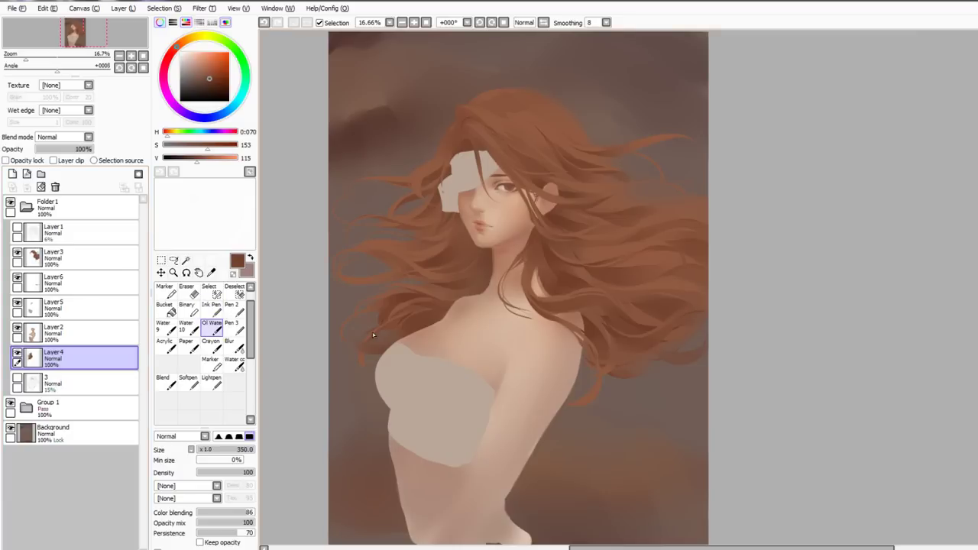
key(n)
alt+click(389, 339)
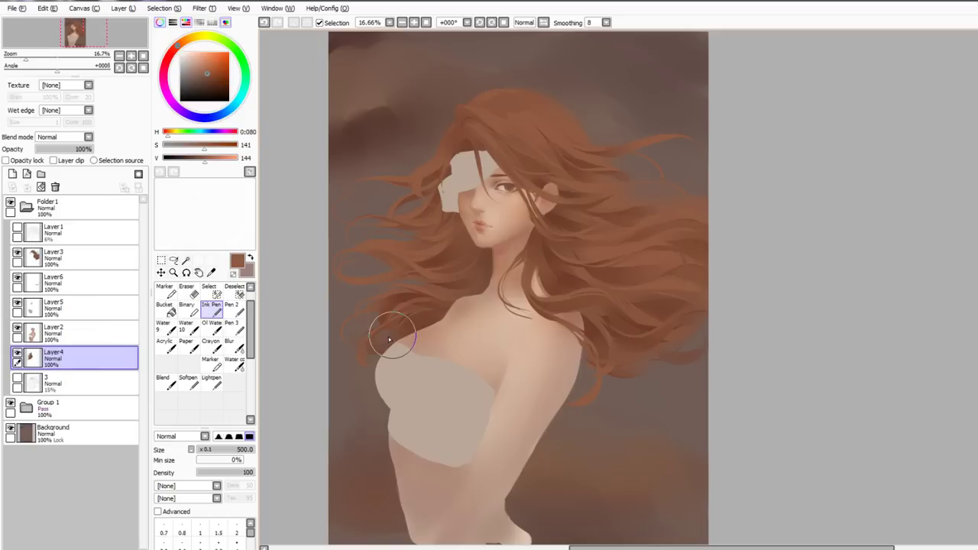
key(b)
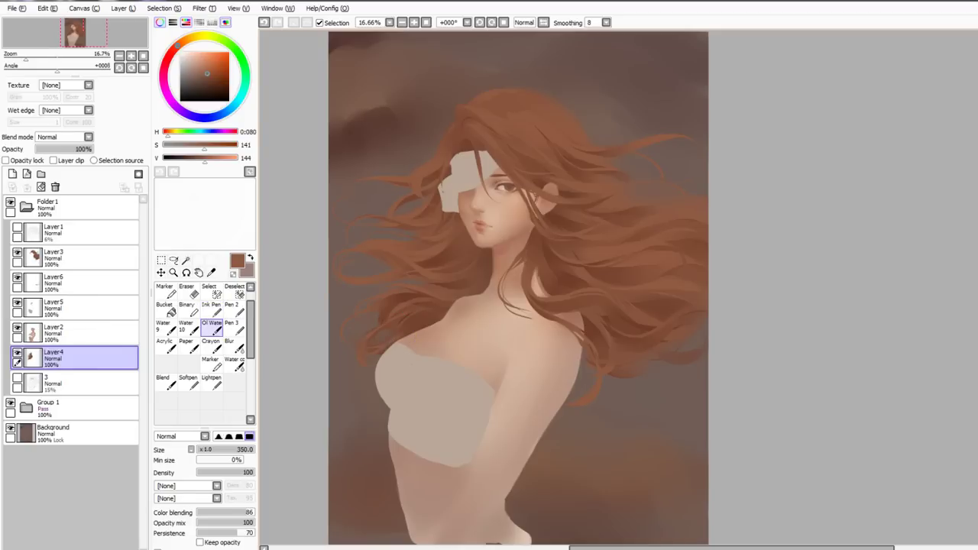
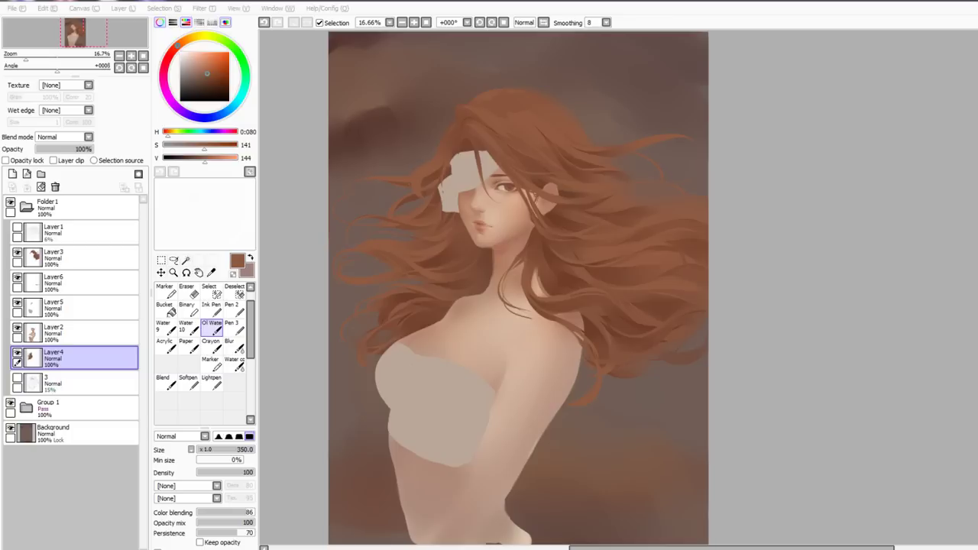
Open the Hue/Saturation adjustment for the hair on Layer3
click(792, 272)
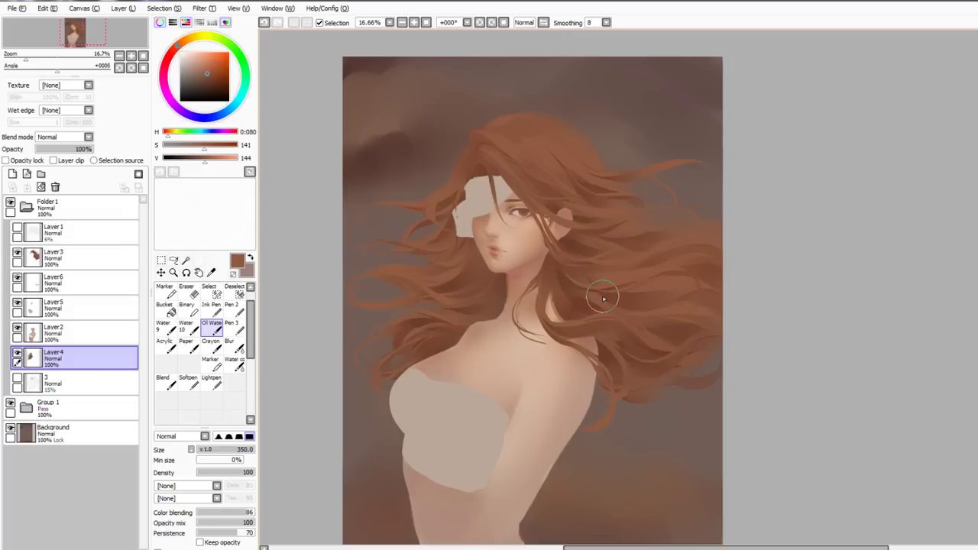
key(space)
drag(541, 283, 587, 270)
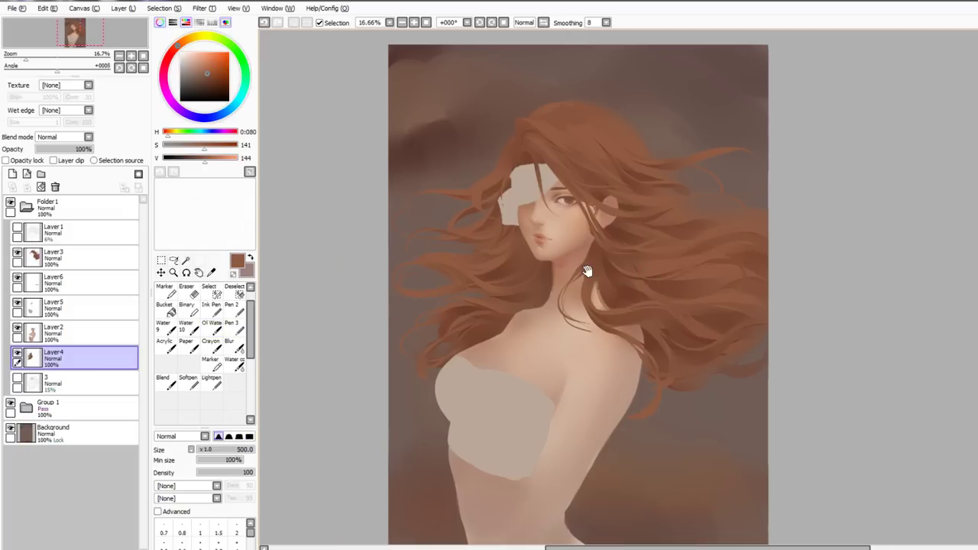
scroll(587, 271, up, 2)
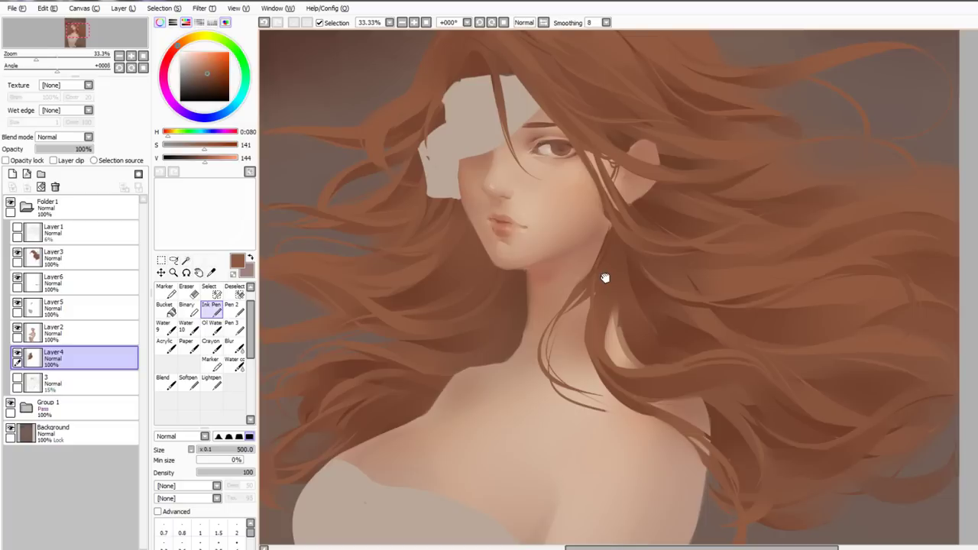
drag(589, 236, 591, 273)
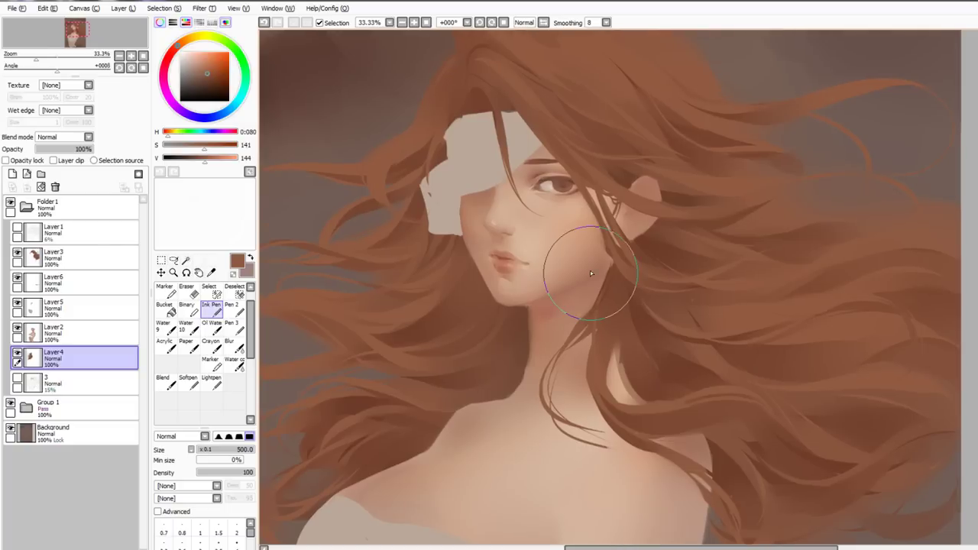
scroll(591, 273, down, 2)
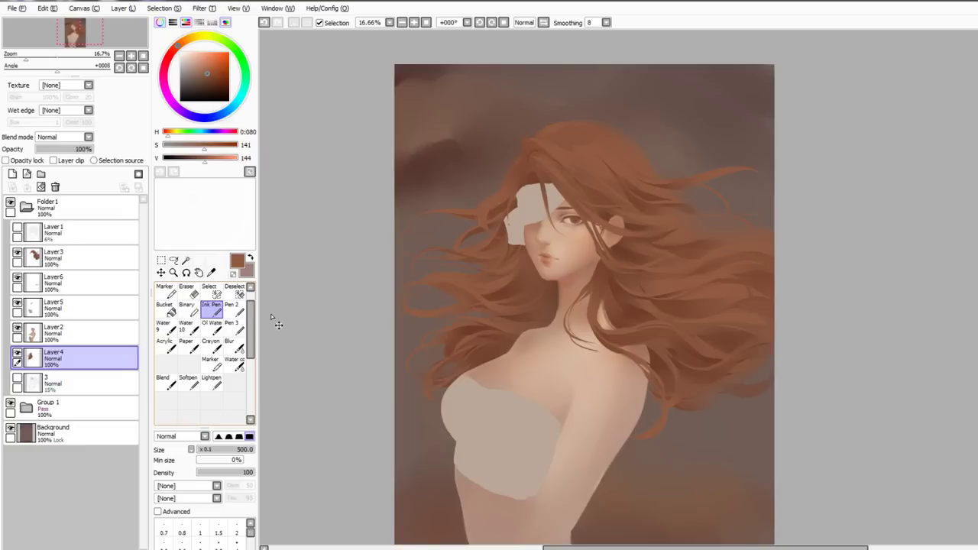
key(ctrl+u)
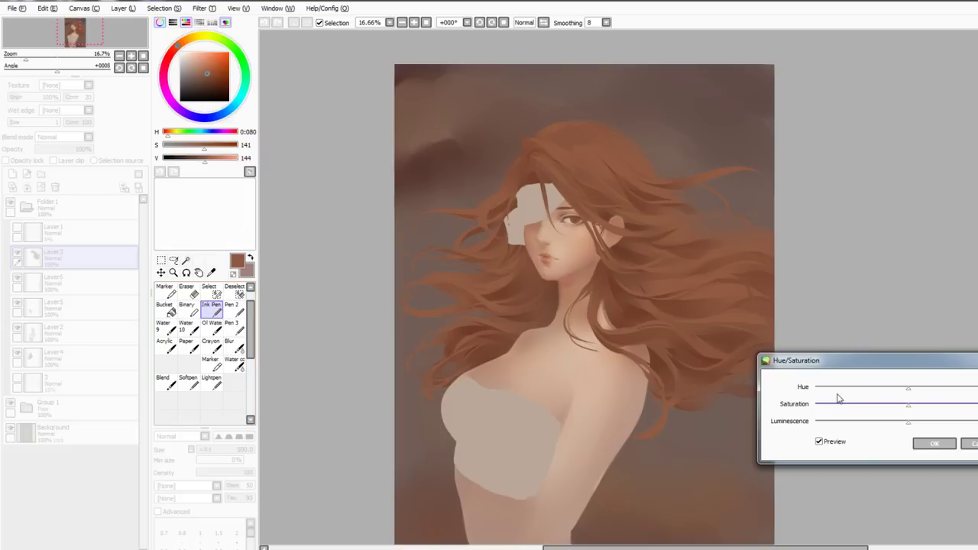